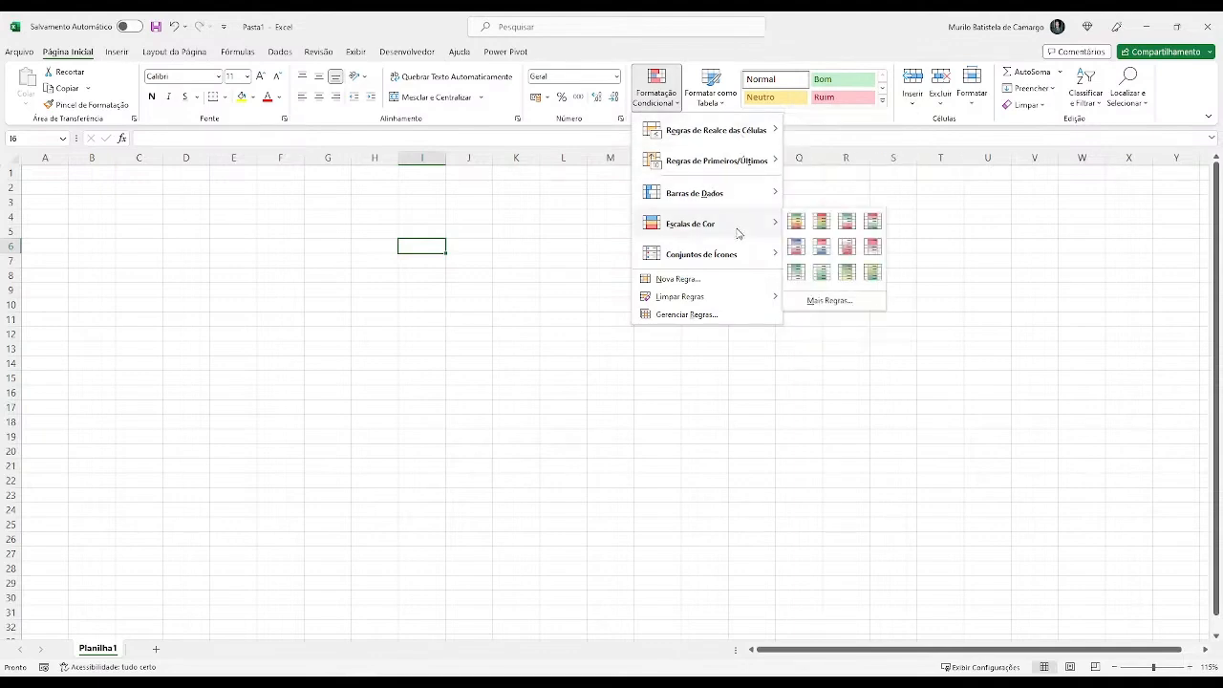
# Review the conditional formatting options and the rule types offered for a new formatting rule, without creating one.
pyautogui.moveTo(737, 196)
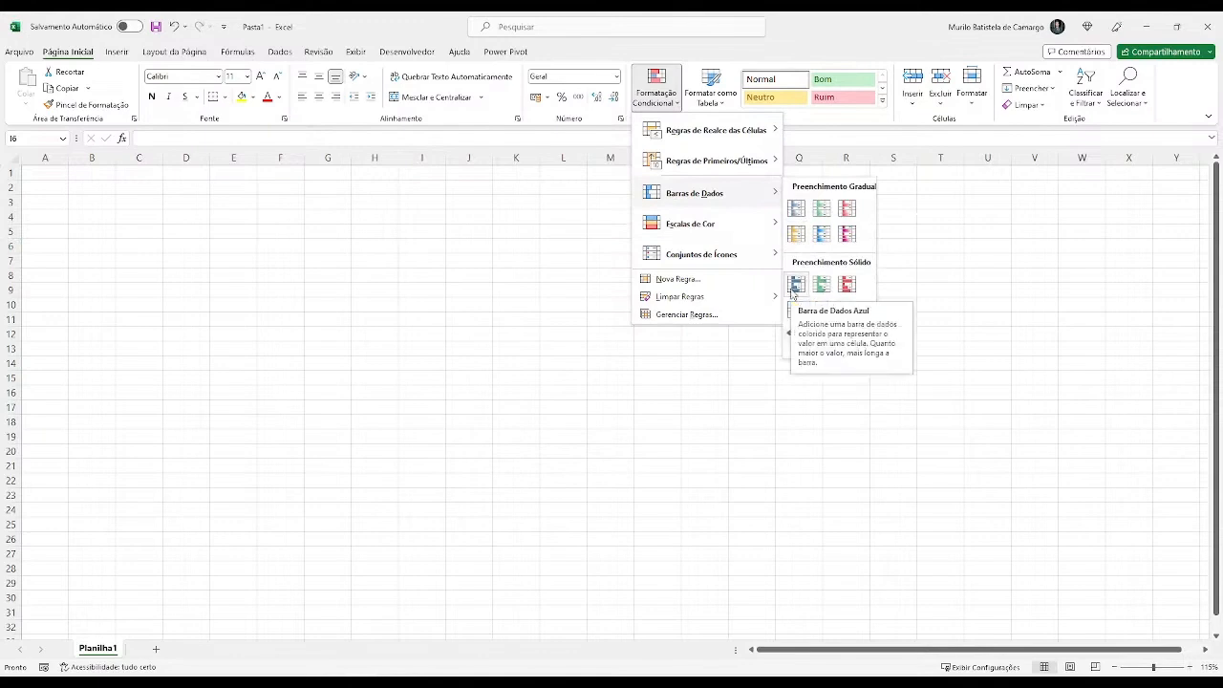
pyautogui.click(727, 279)
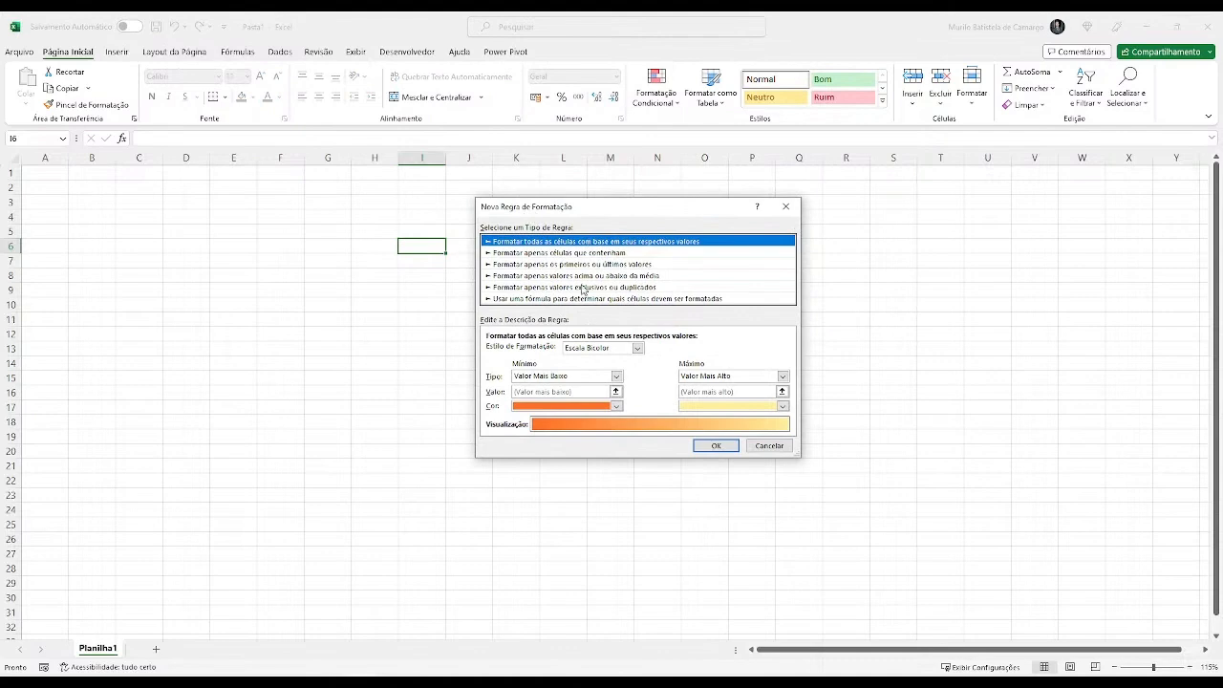
pyautogui.click(767, 447)
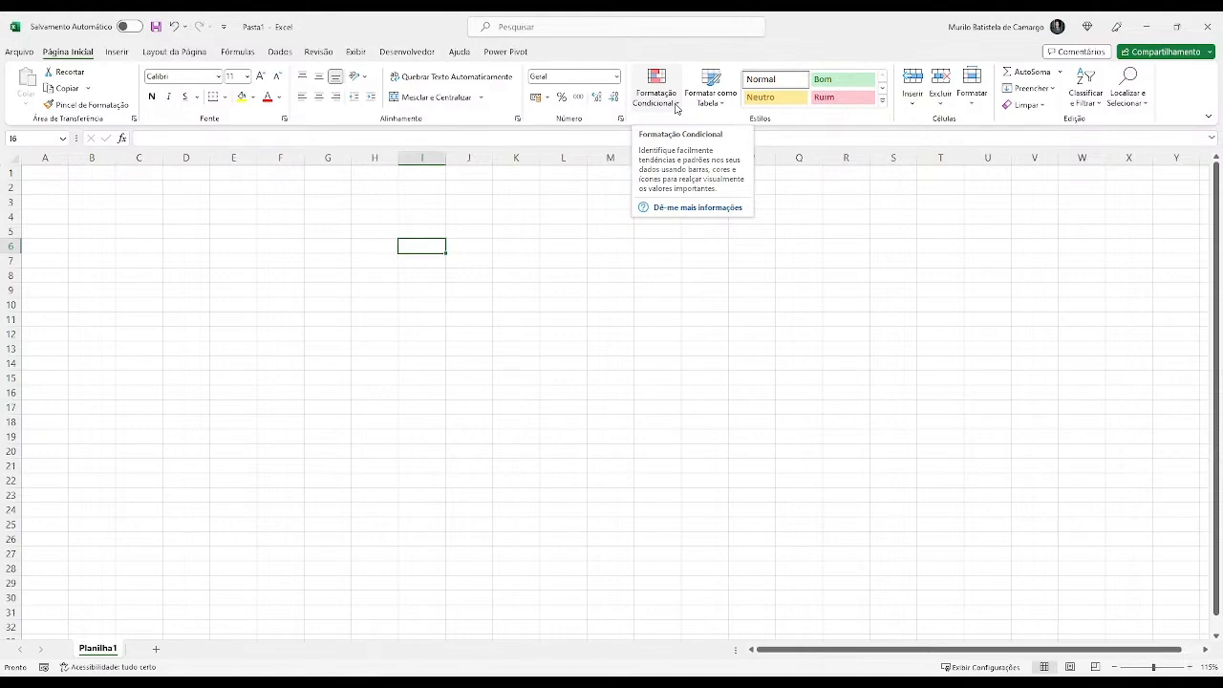
pyautogui.click(328, 217)
pyautogui.click(101, 201)
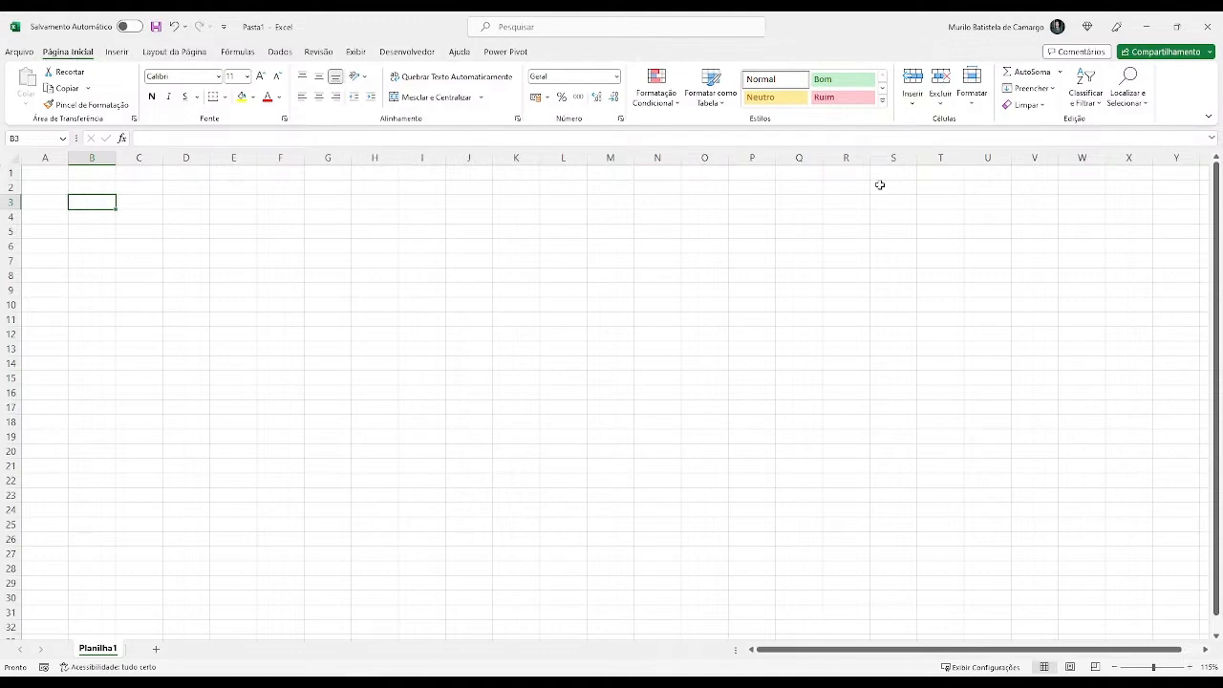
# Examine the available commands for inserting objects, page layout, formulas and function categories, and data tools.
pyautogui.click(117, 53)
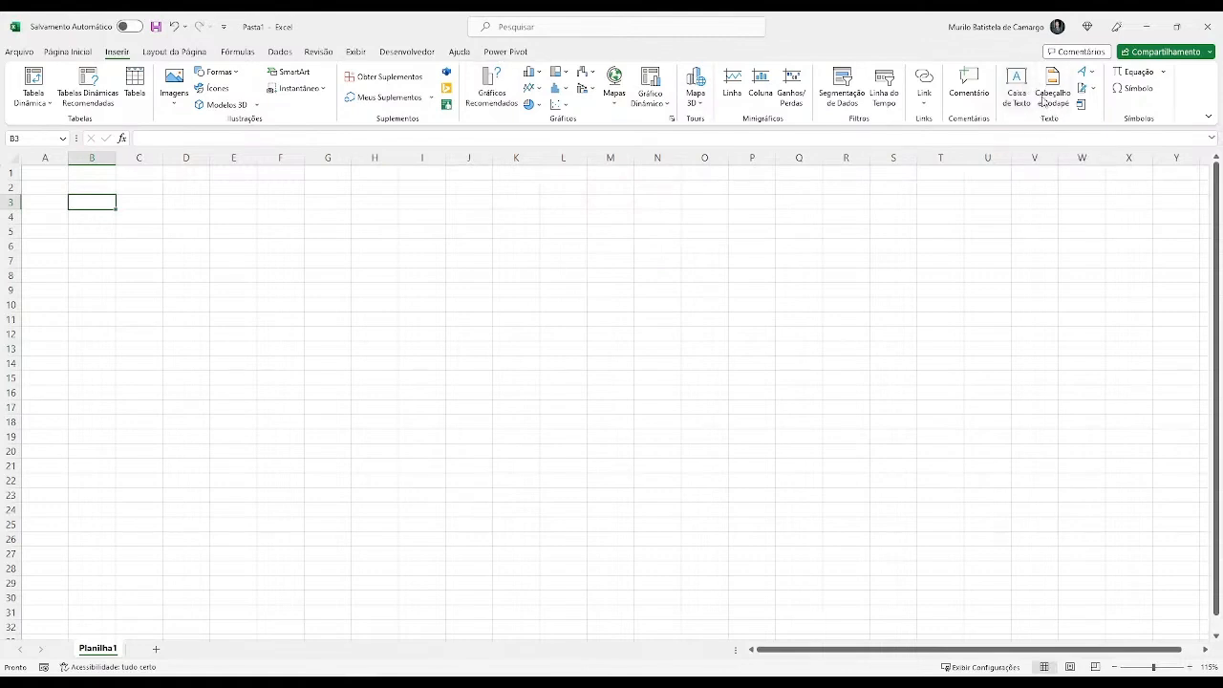
pyautogui.click(185, 53)
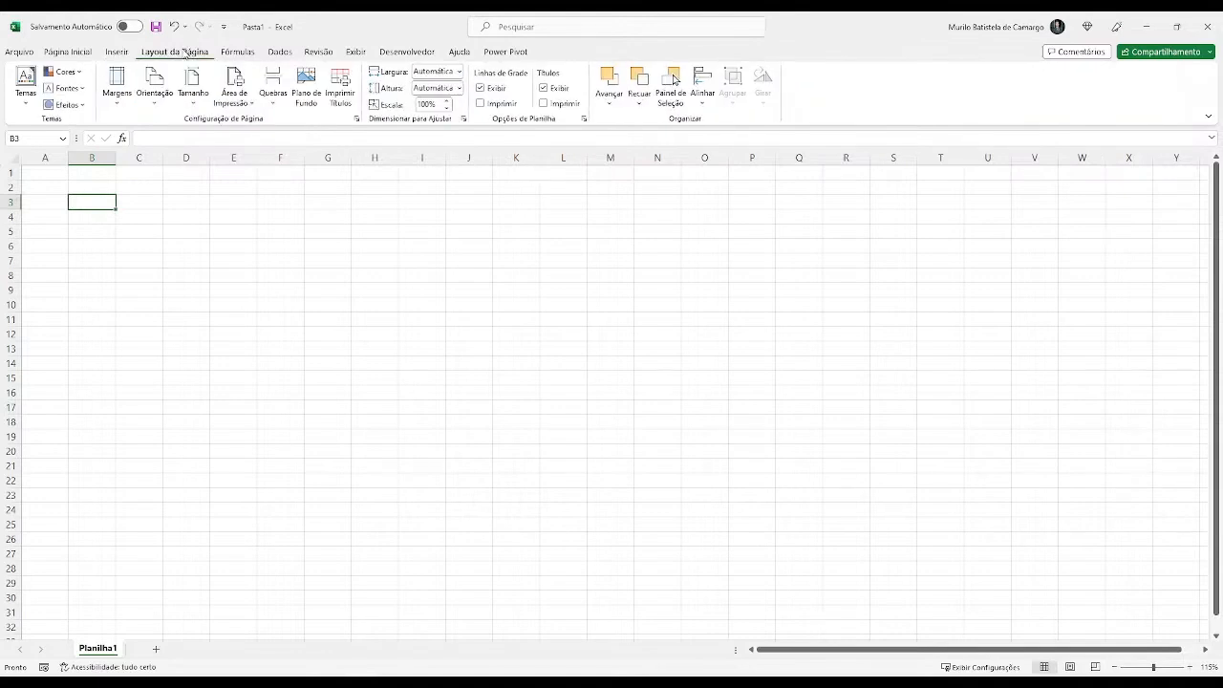
pyautogui.click(243, 53)
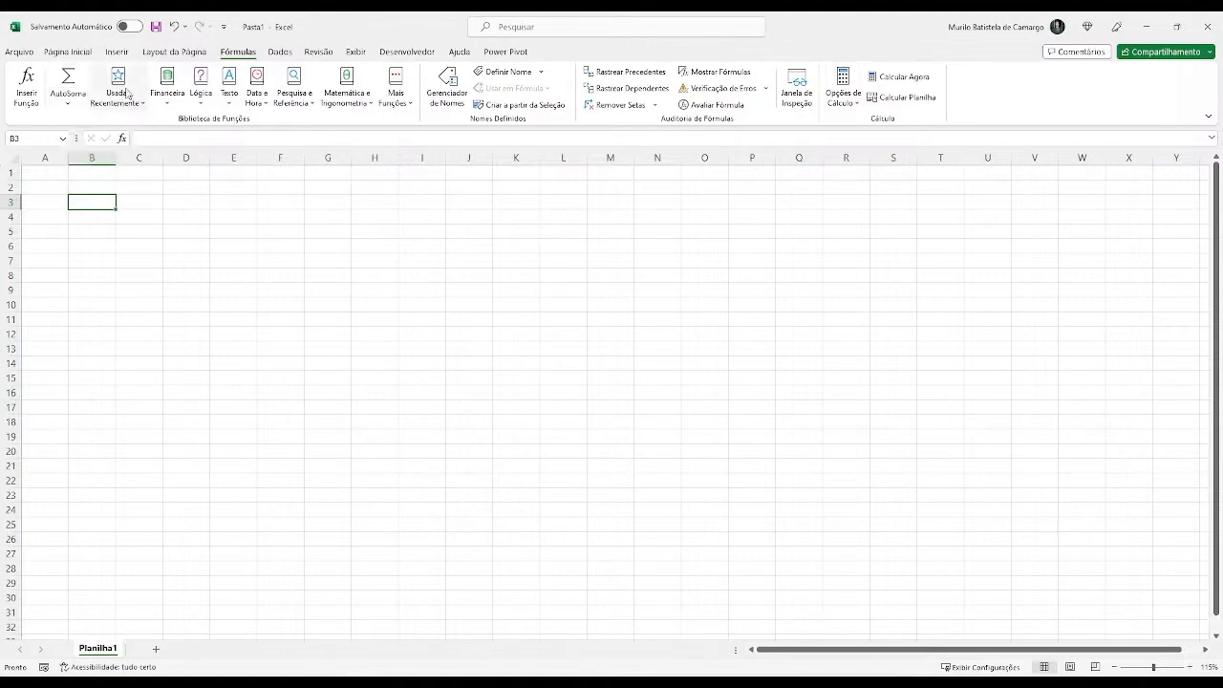
pyautogui.click(179, 105)
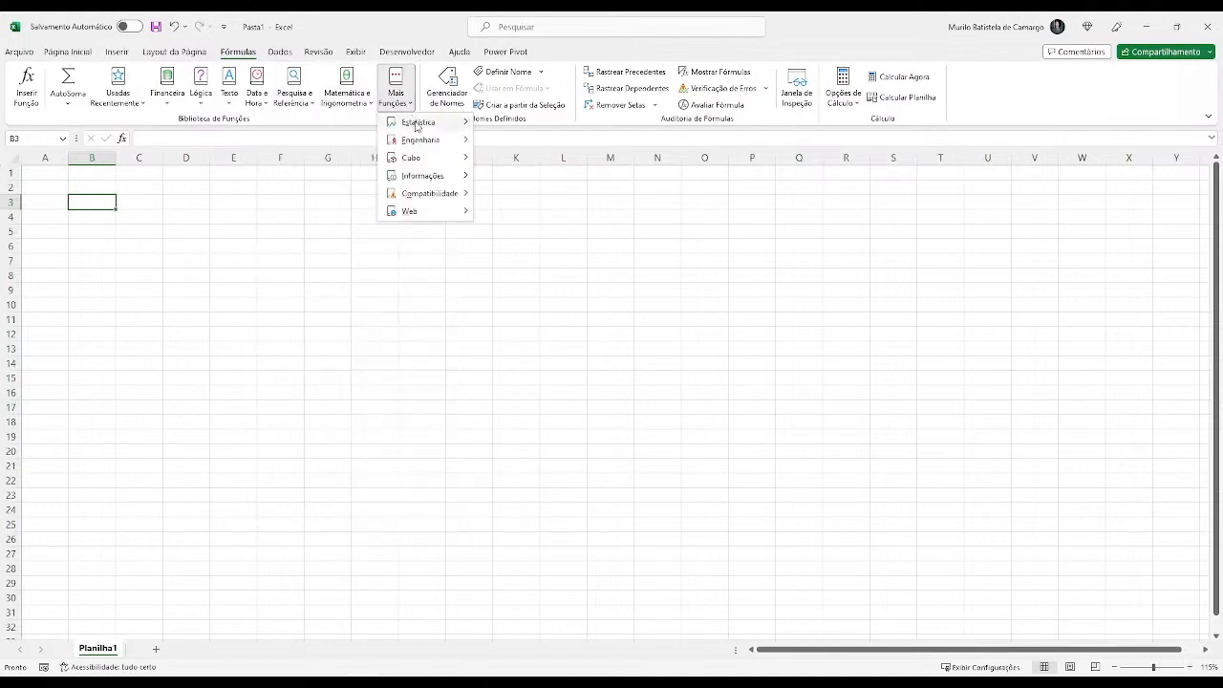
pyautogui.moveTo(417, 127)
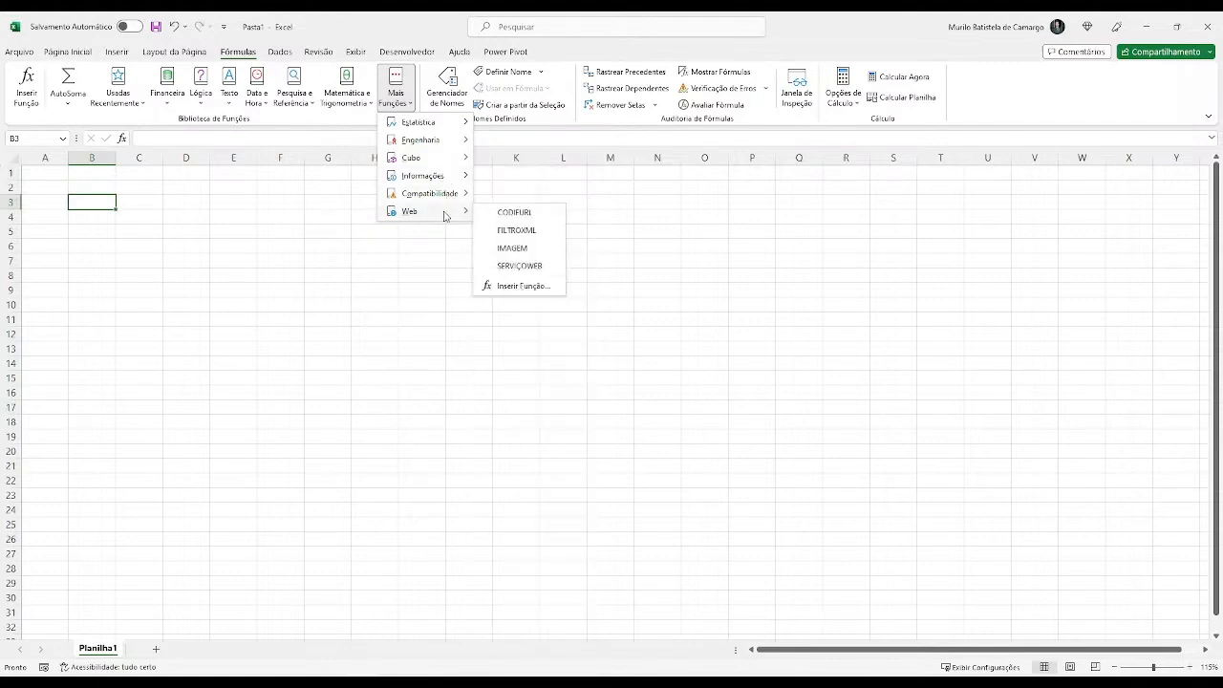
pyautogui.click(409, 300)
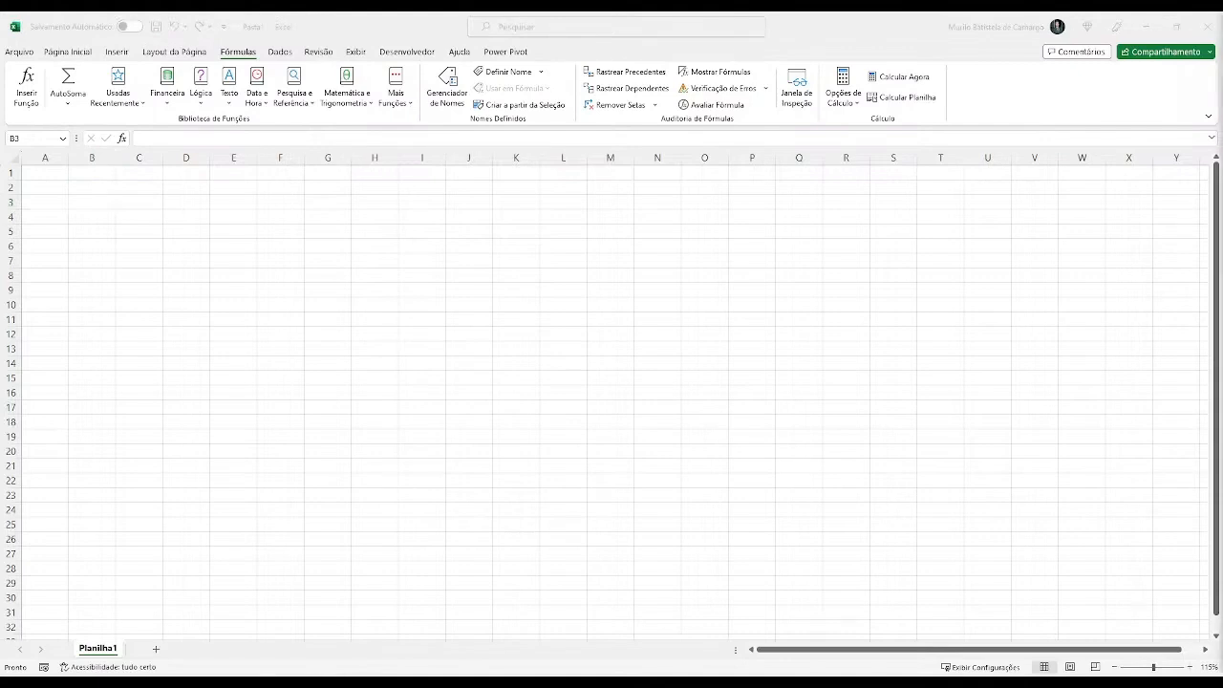
pyautogui.click(286, 57)
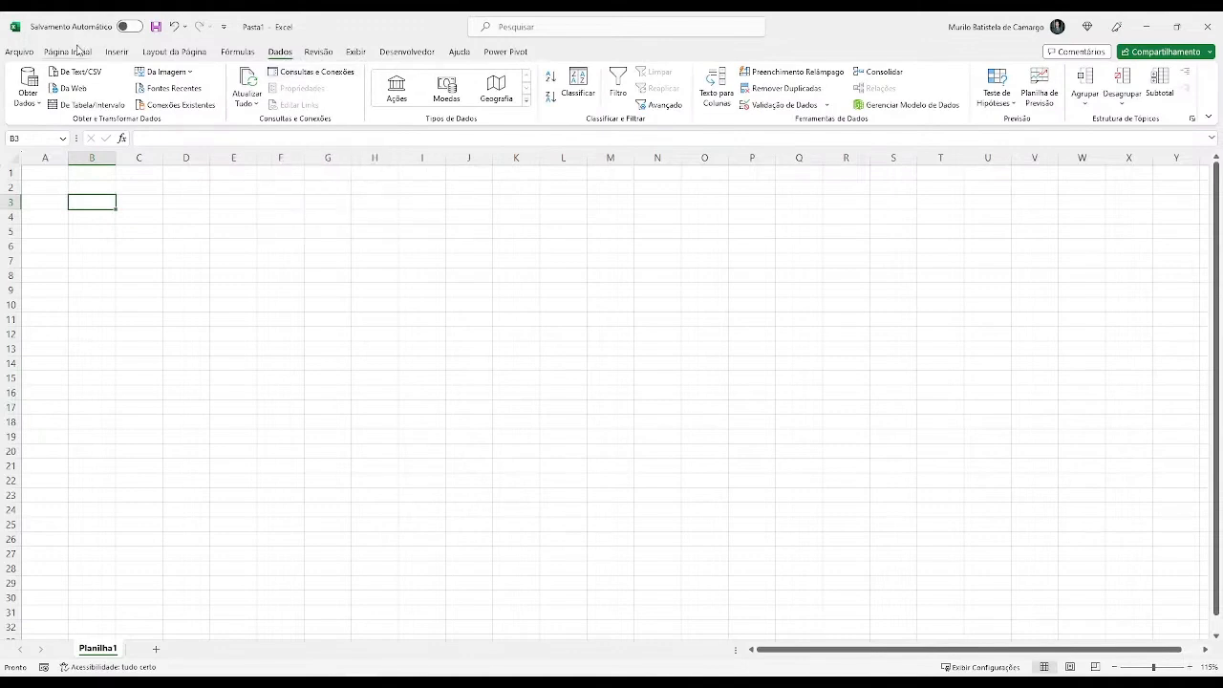
pyautogui.click(238, 52)
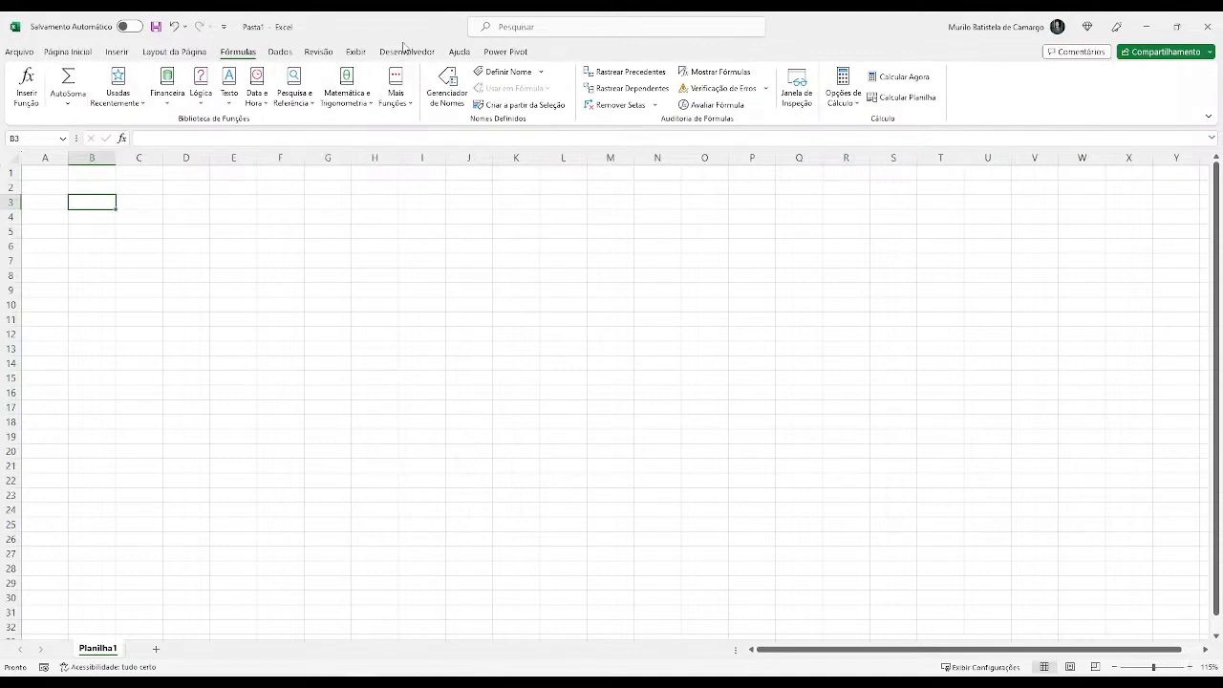
pyautogui.click(122, 55)
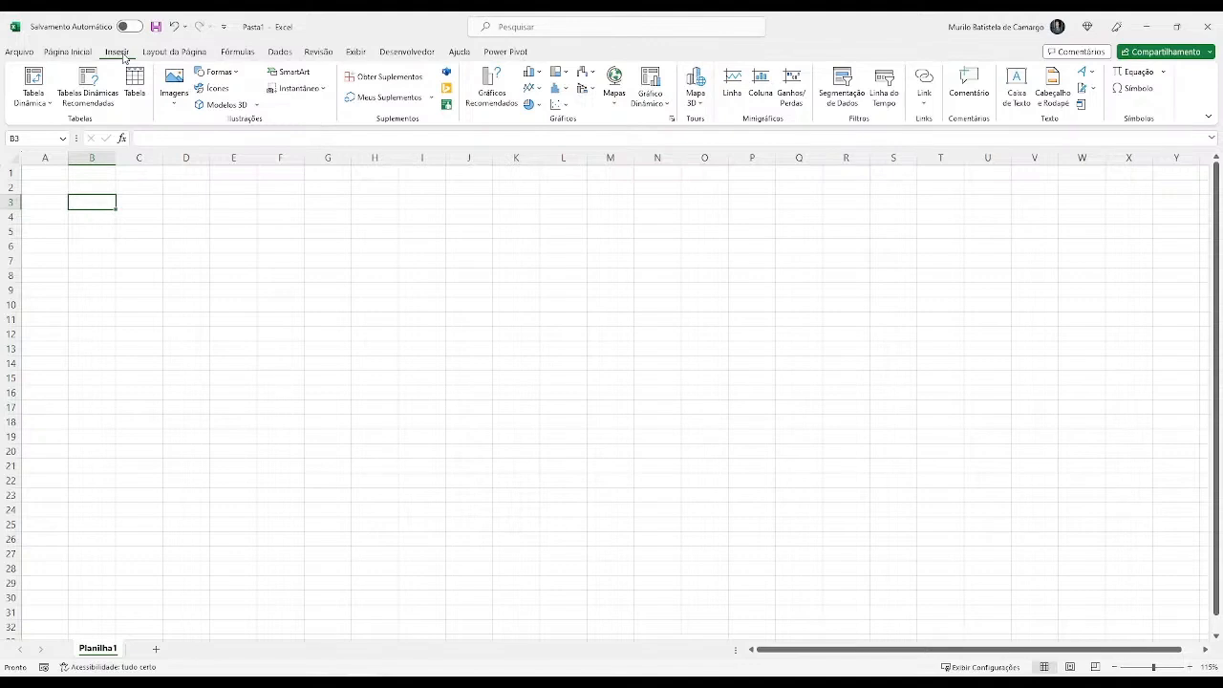
pyautogui.click(282, 54)
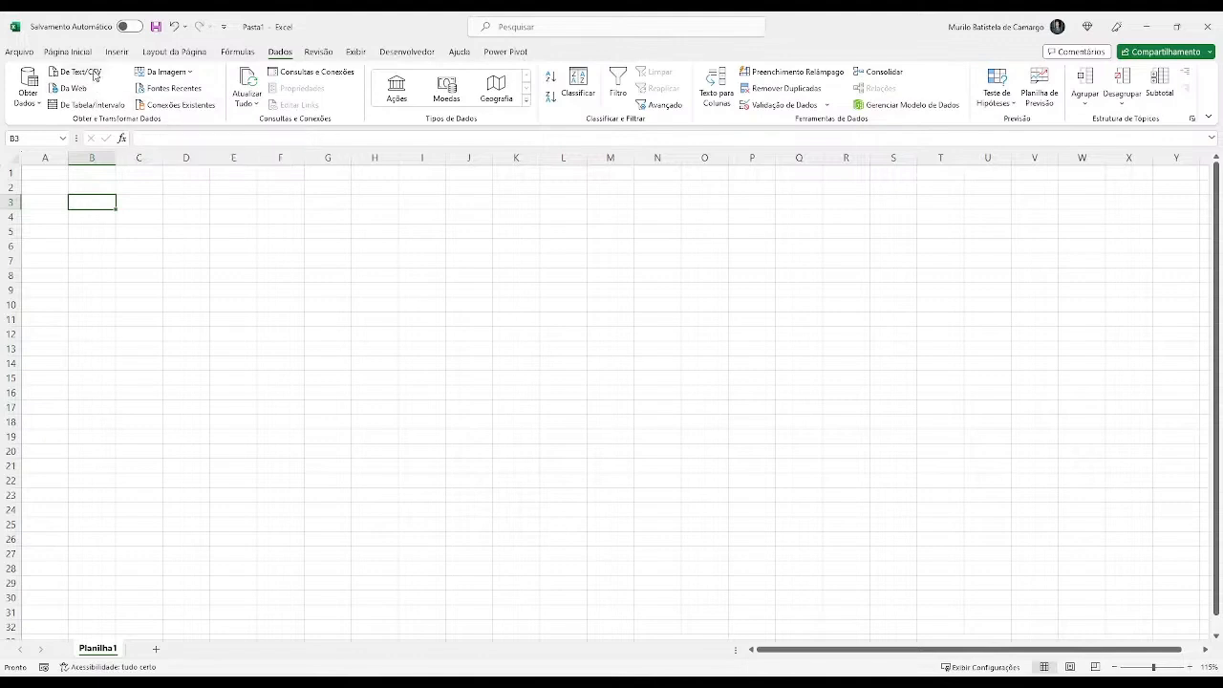
# Examine the data import sources, covering files, databases, Azure, Power Platform and other sources.
pyautogui.click(42, 102)
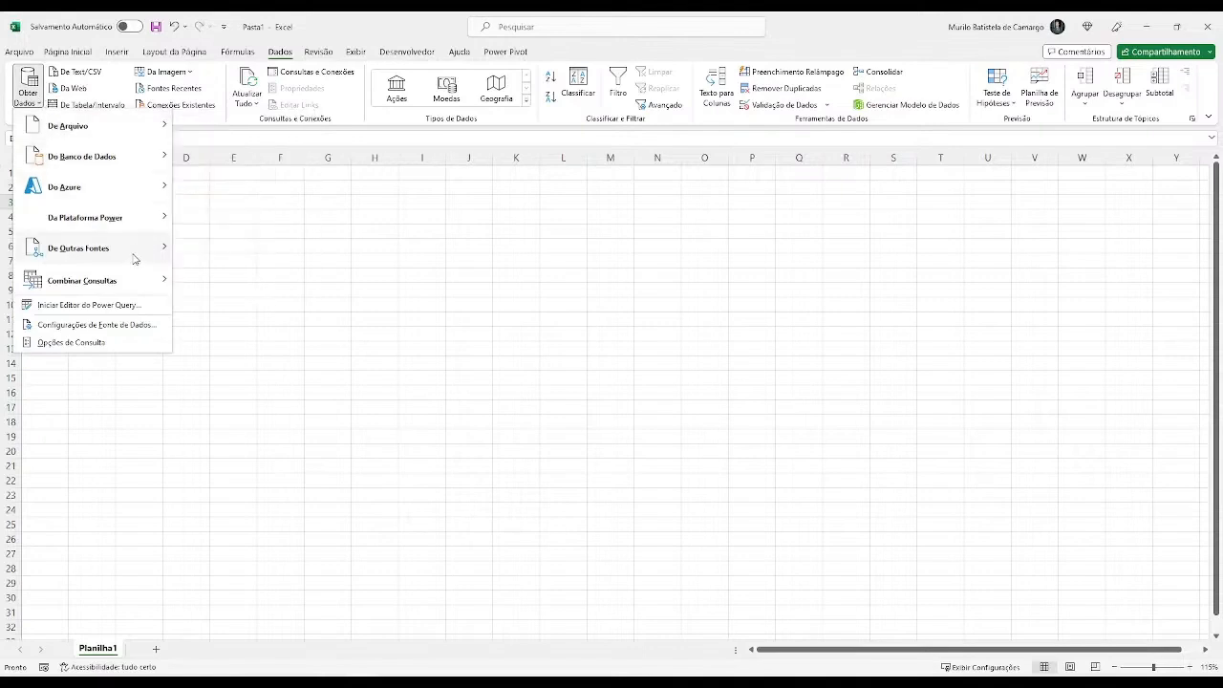
pyautogui.moveTo(128, 161)
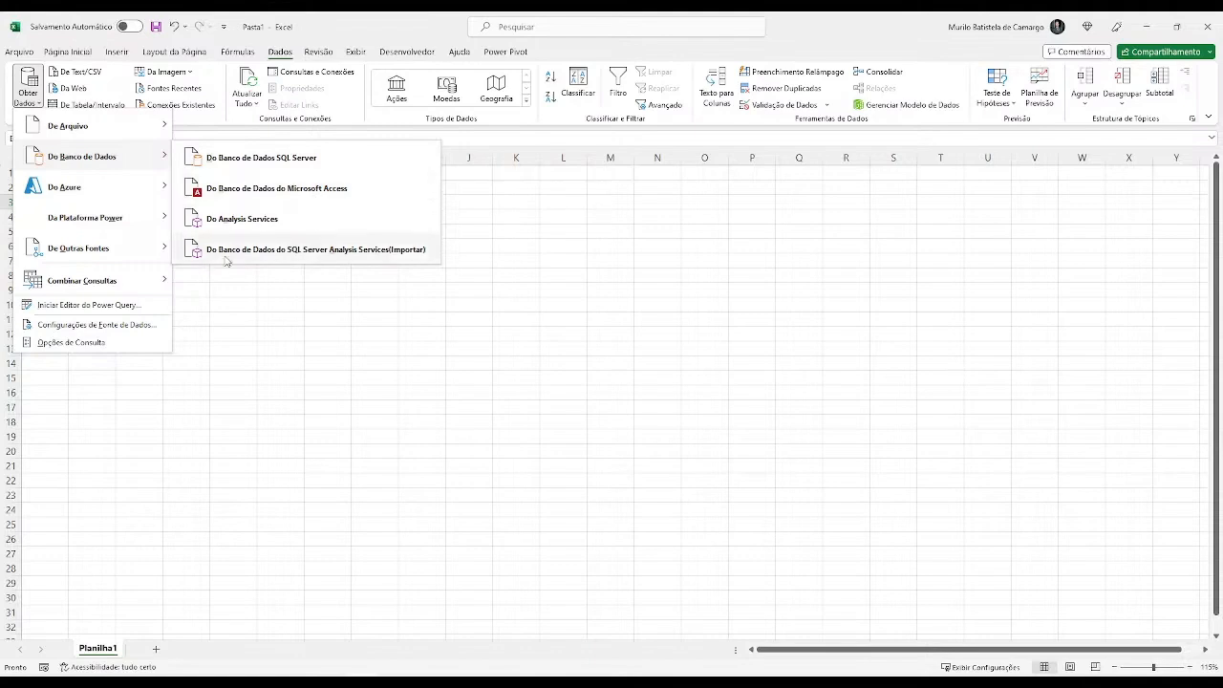
pyautogui.moveTo(86, 195)
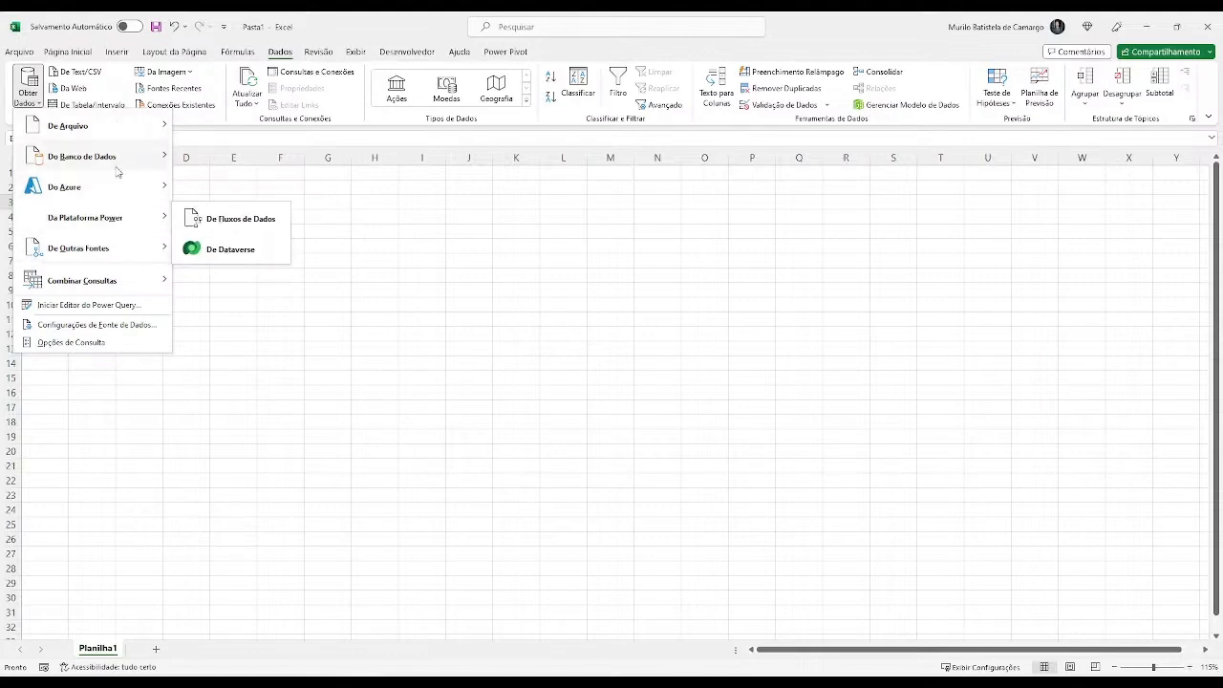
pyautogui.moveTo(116, 250)
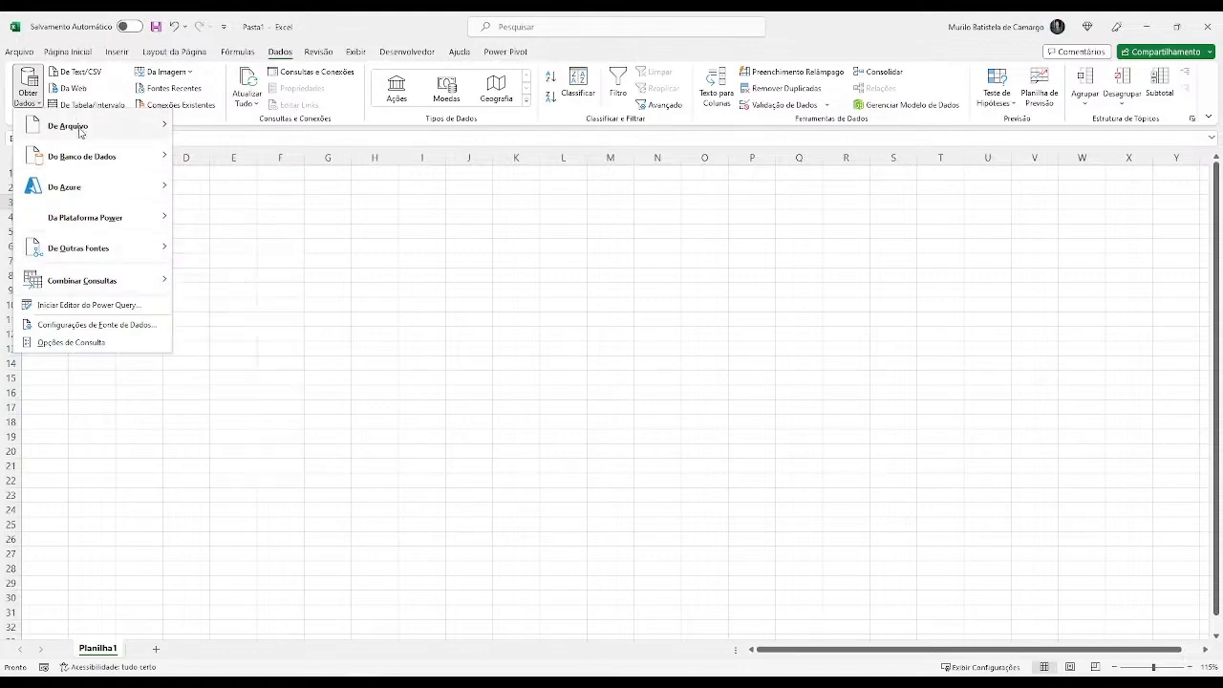
pyautogui.moveTo(82, 134)
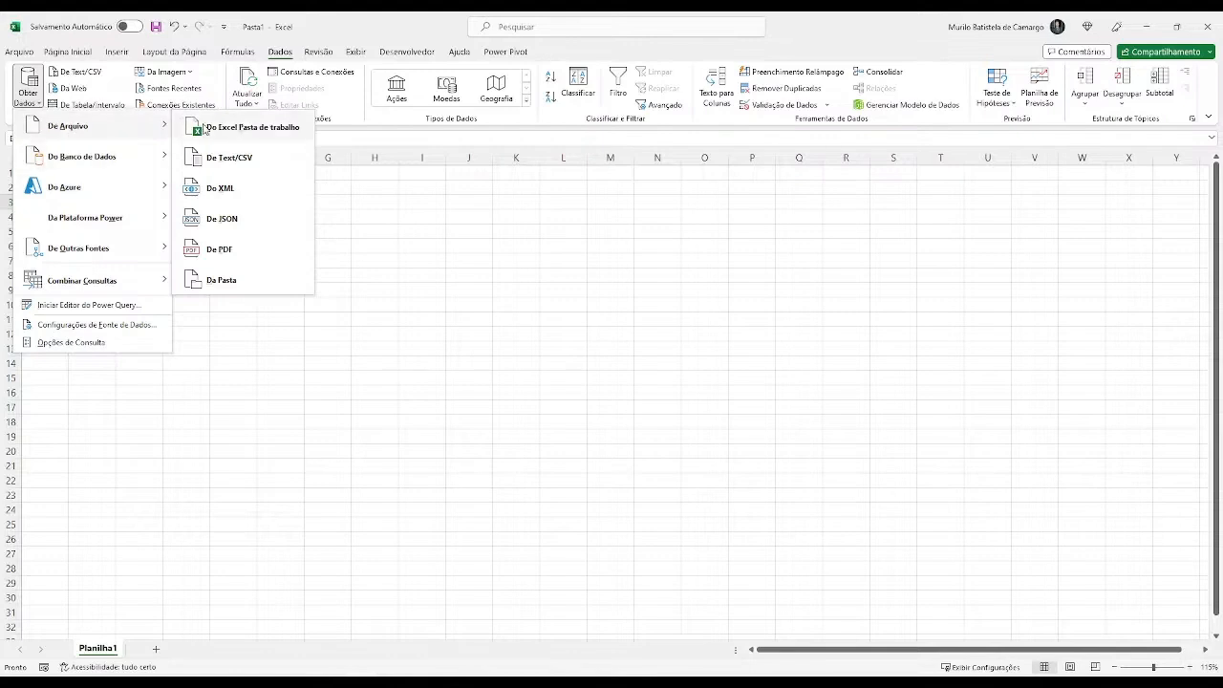
pyautogui.click(278, 18)
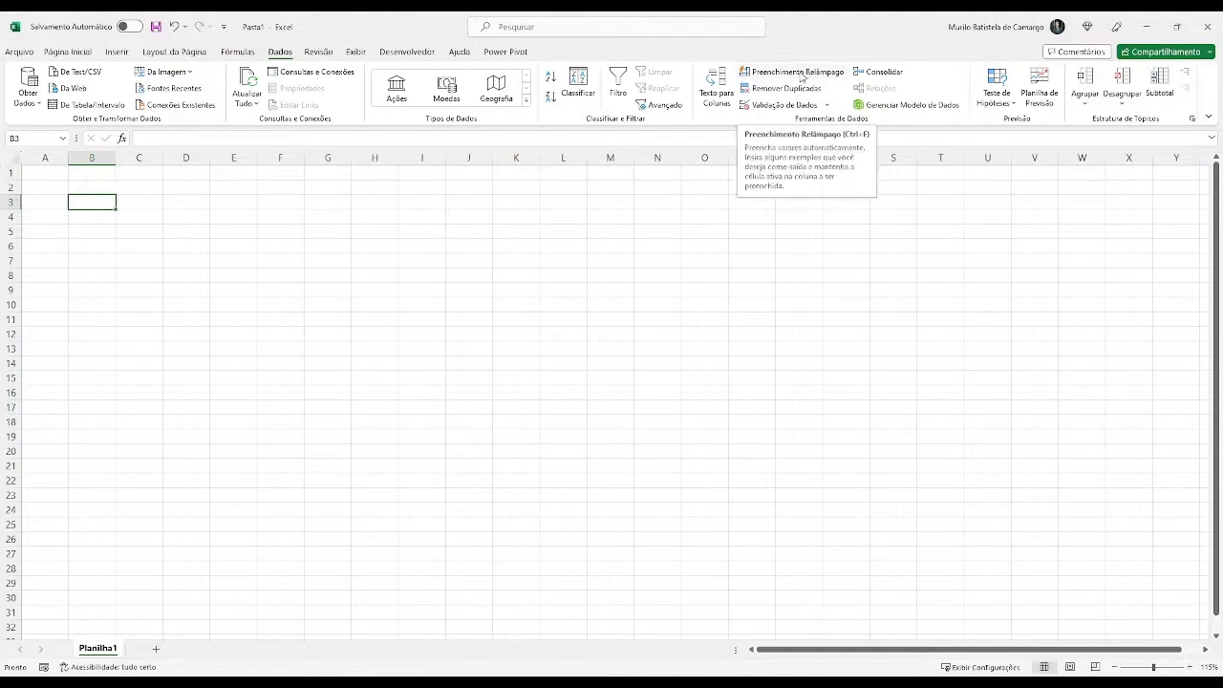
# List São Paulo - SP, Minas Gerais - MG, Rio de Janeiro - RJ and Paraná - PR in A1:A4 and autofit column A.
pyautogui.click(55, 174)
pyautogui.write('São Paulo - SP')
pyautogui.press('Return')
pyautogui.write('Minas Gerais - MG')
pyautogui.press('Return')
pyautogui.write('Rio de Janeiro')
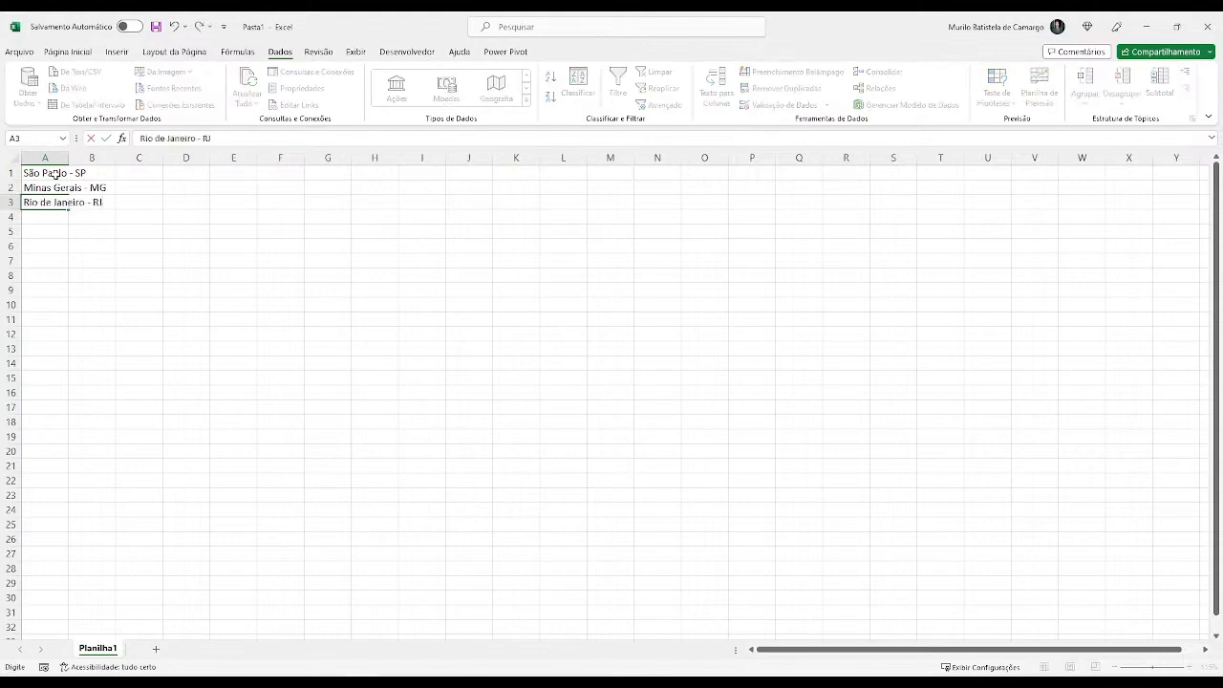
pyautogui.write(' - RJ')
pyautogui.press('Return')
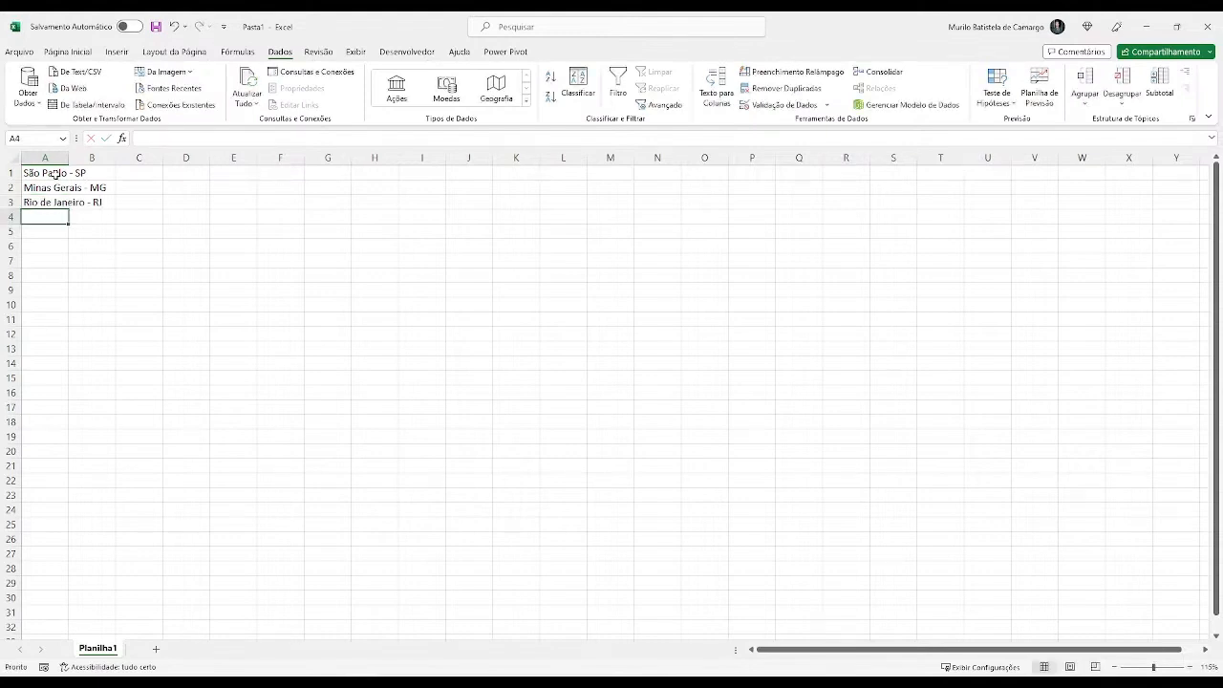
pyautogui.write('Paran')
pyautogui.write('á - PR')
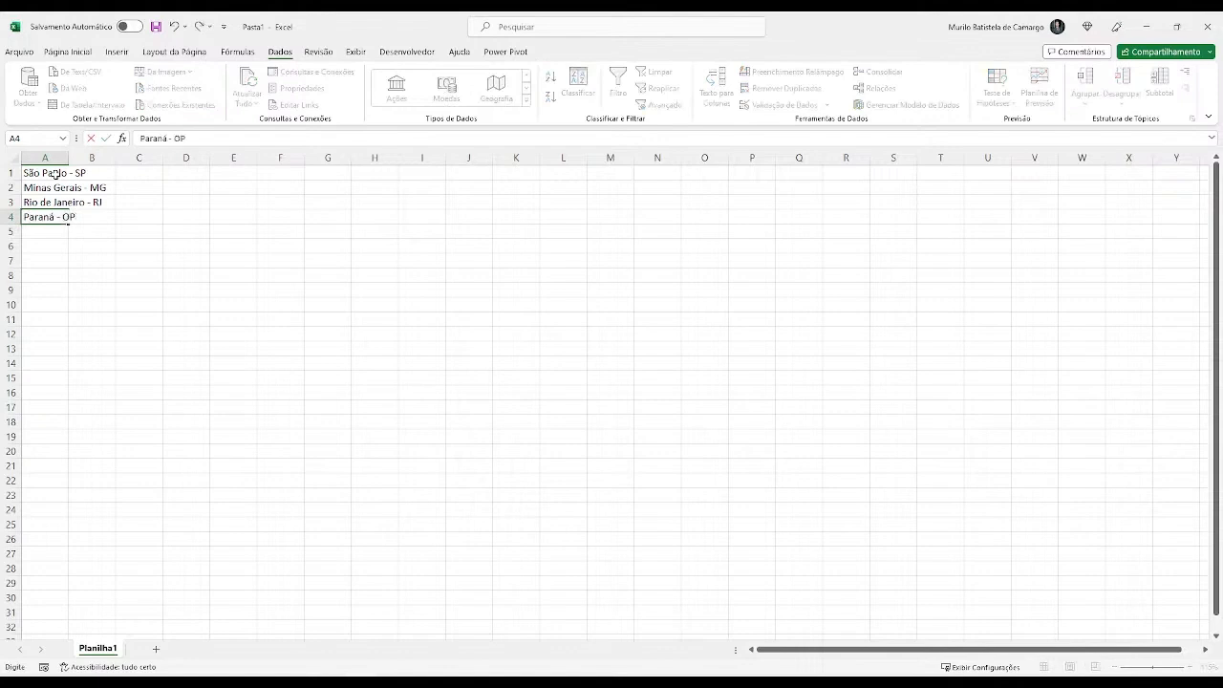
pyautogui.press('Return')
pyautogui.doubleClick(68, 158)
# Enter SP in B1 as the example abbreviation extracted from A1.
pyautogui.click(152, 173)
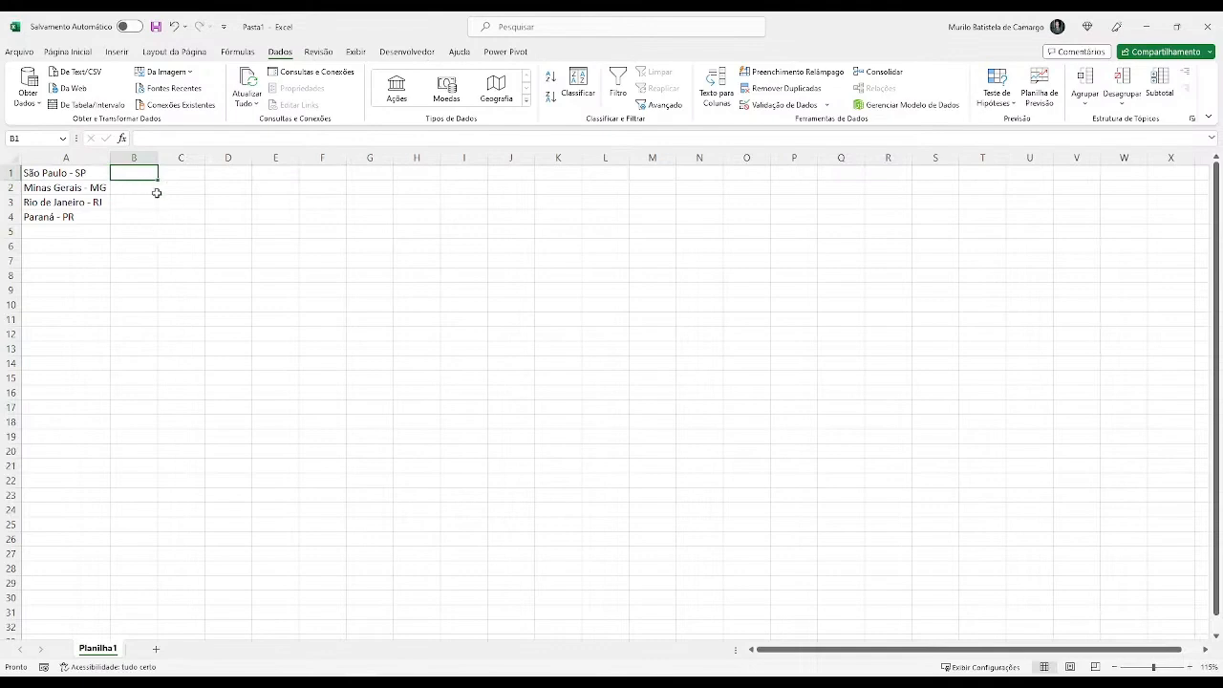
pyautogui.write('SP')
pyautogui.press('Return')
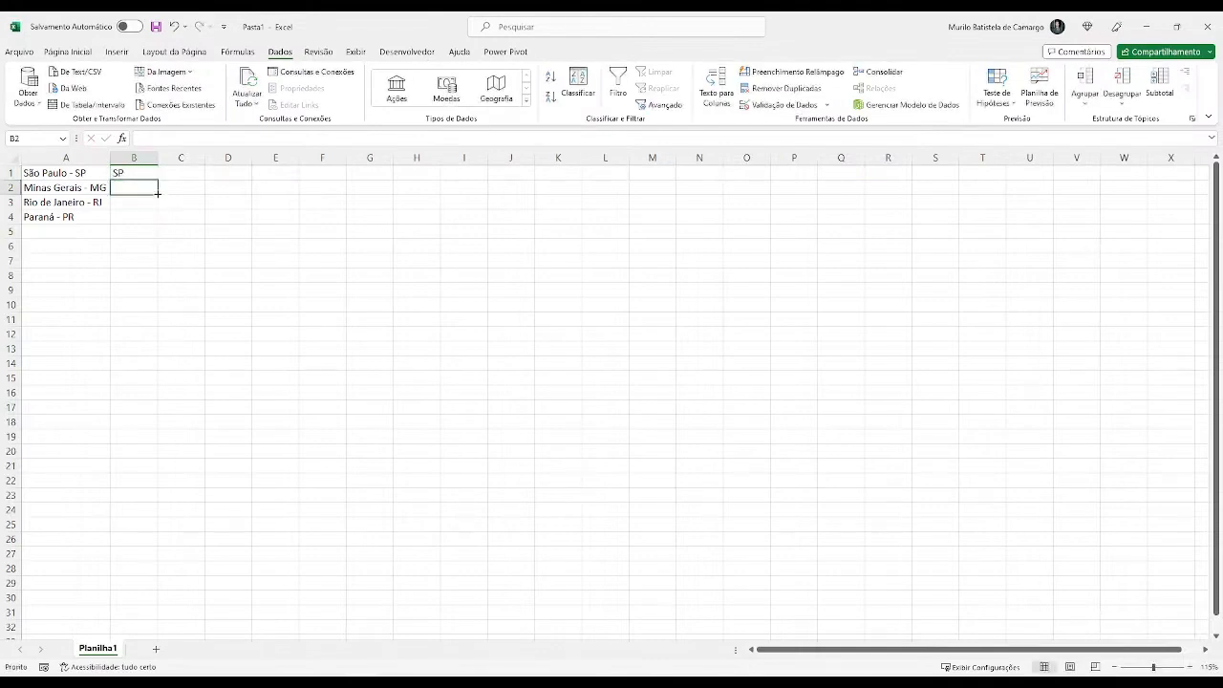
# Apply Flash Fill to B1:B4 to extract the remaining state abbreviations from column A.
pyautogui.click(51, 174)
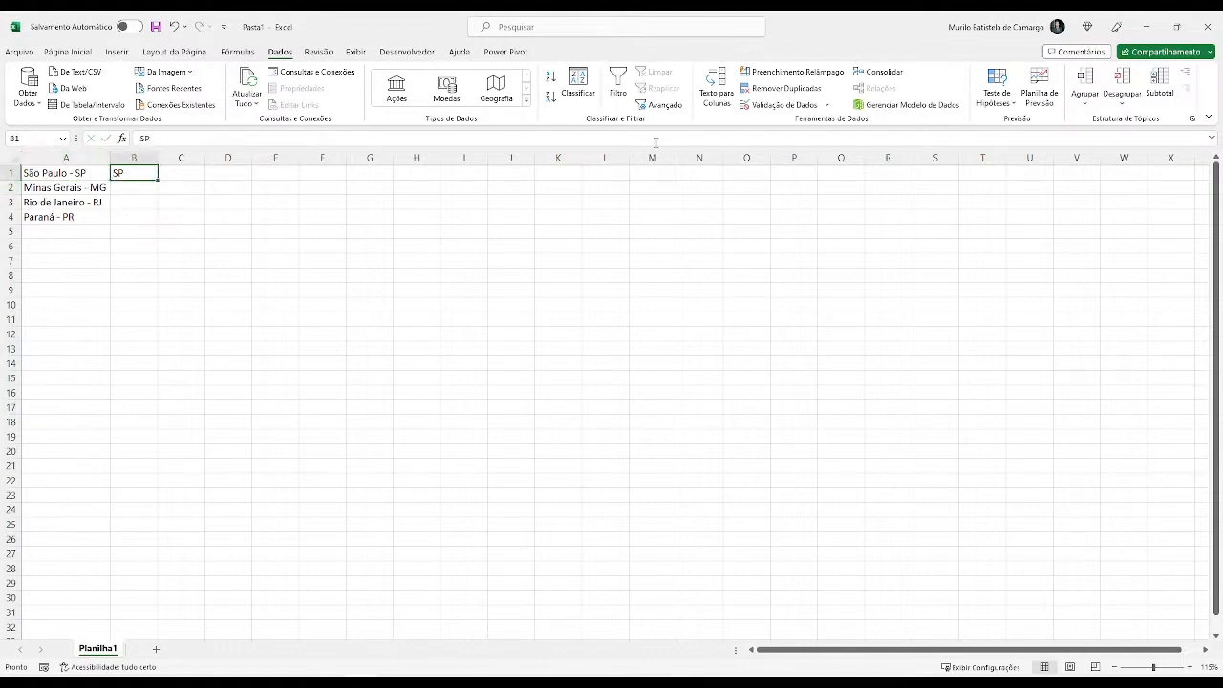
pyautogui.click(124, 173)
pyautogui.moveTo(123, 174); pyautogui.dragTo(134, 221)
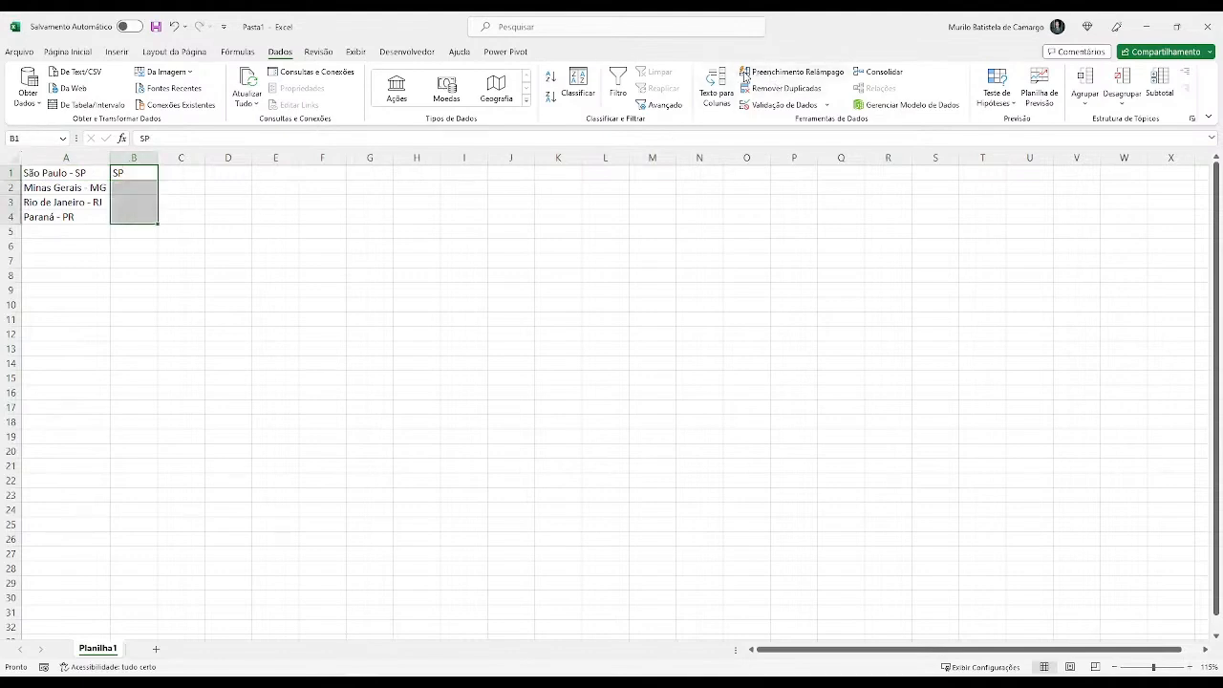
pyautogui.click(746, 72)
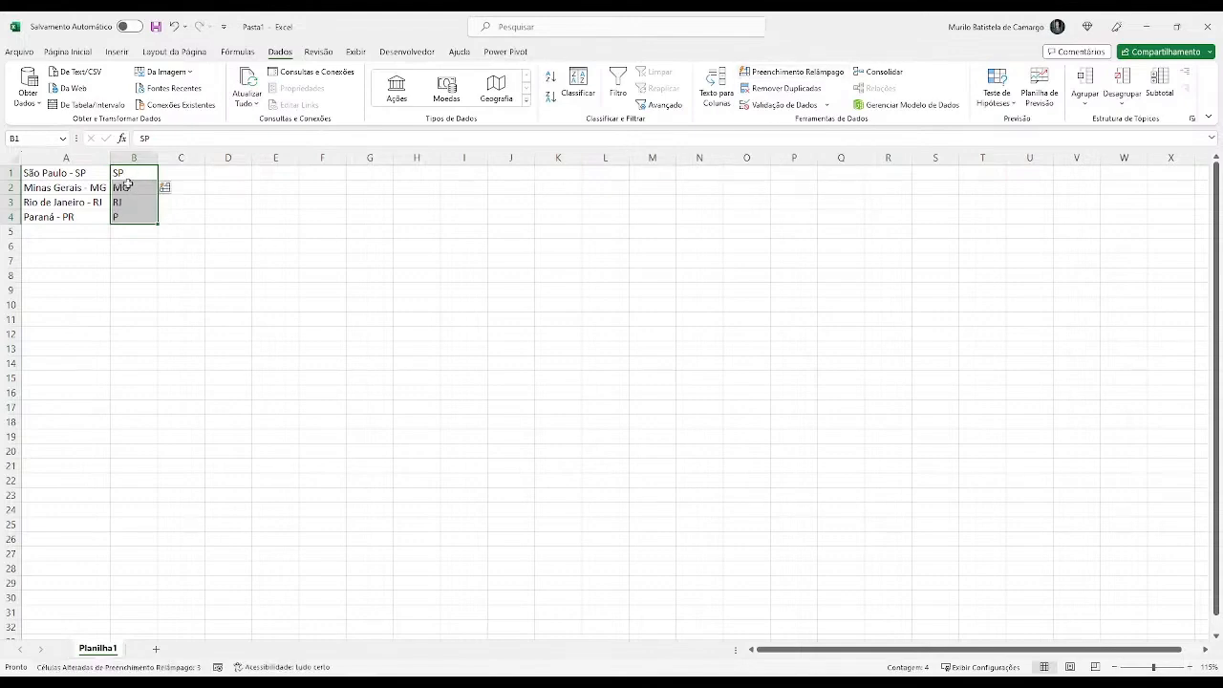
# Clear the filled abbreviations from B2:B4, keeping the example in B1.
pyautogui.scroll(9, 151, 218)
pyautogui.scroll(-2, 151, 217)
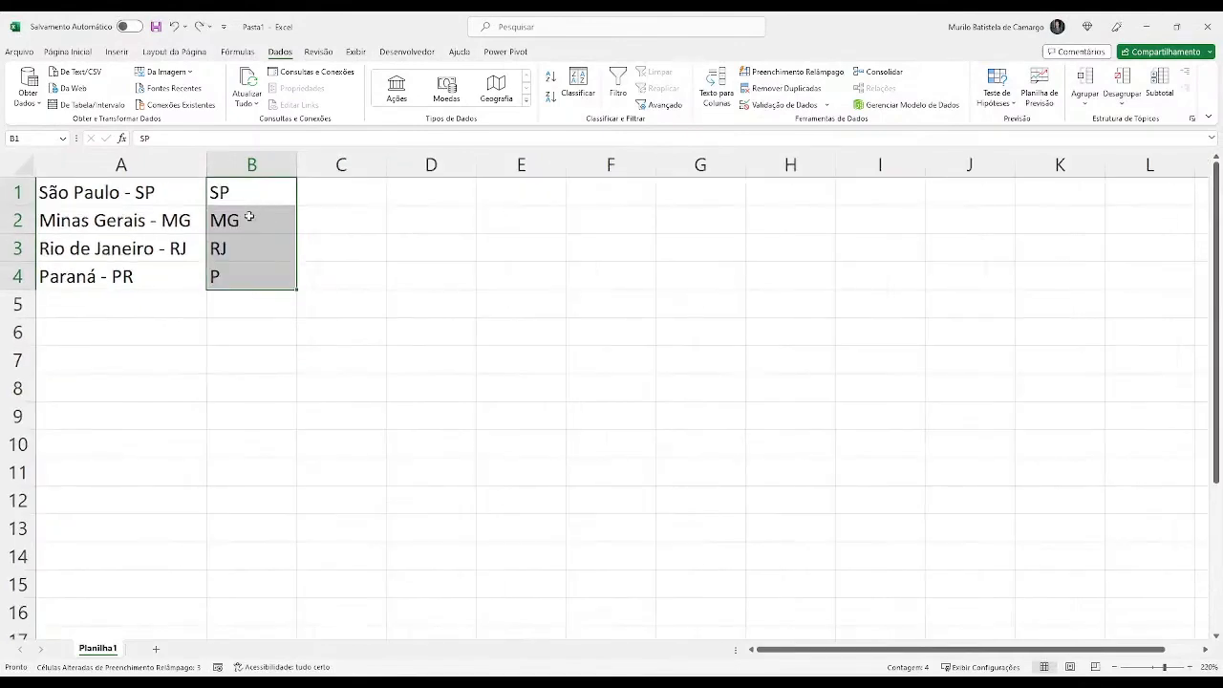
pyautogui.scroll(-1, 251, 215)
pyautogui.moveTo(252, 219); pyautogui.dragTo(237, 268)
pyautogui.press('Delete')
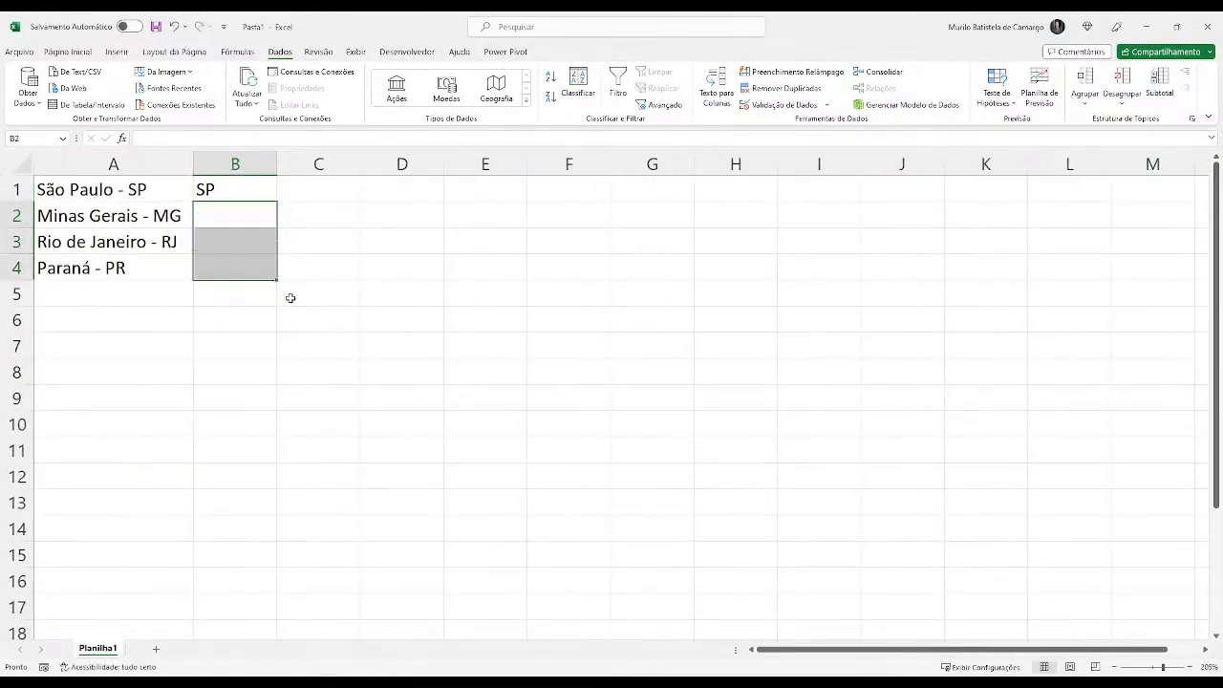
# Run Flash Fill again on B1:B4 to extract the state abbreviations.
pyautogui.click(292, 297)
pyautogui.moveTo(234, 189); pyautogui.dragTo(244, 264)
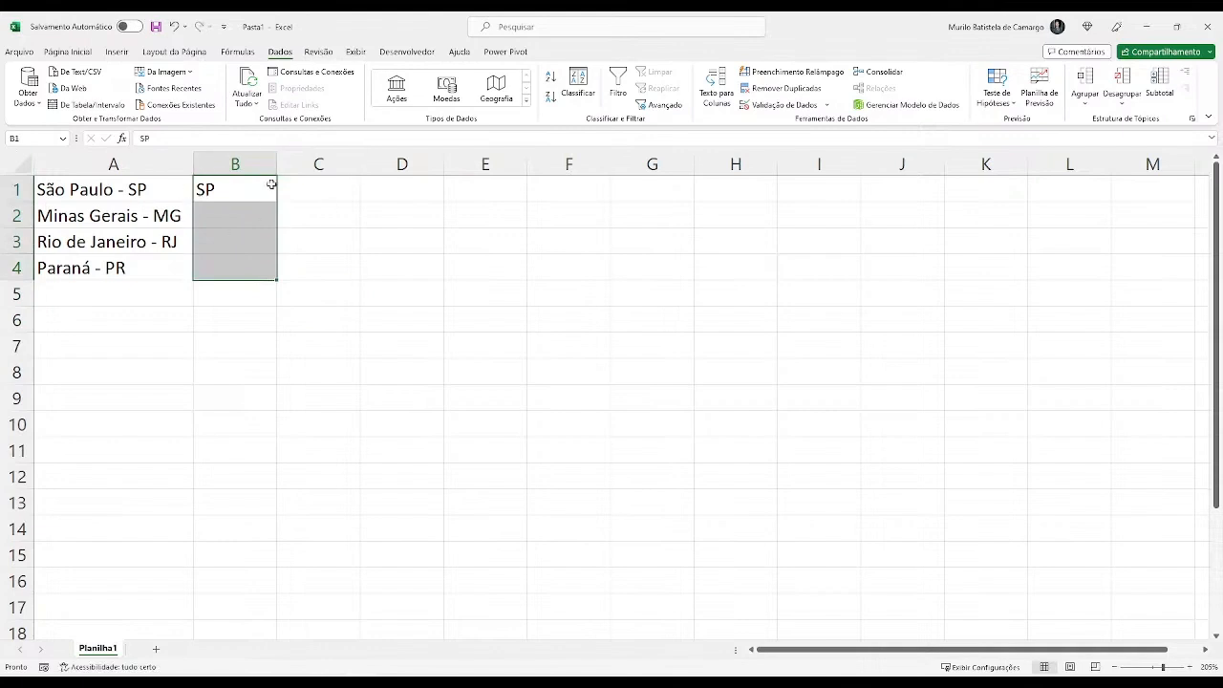
pyautogui.click(767, 88)
pyautogui.click(737, 349)
pyautogui.click(786, 73)
# Compare the abbreviations in column B row by row with the state entries in column A.
pyautogui.click(166, 189)
pyautogui.click(211, 187)
pyautogui.click(166, 197)
pyautogui.click(165, 215)
pyautogui.click(207, 217)
pyautogui.click(170, 241)
pyautogui.click(208, 244)
# Correct the abbreviation for Paraná in B4 to PR.
pyautogui.press('Down')
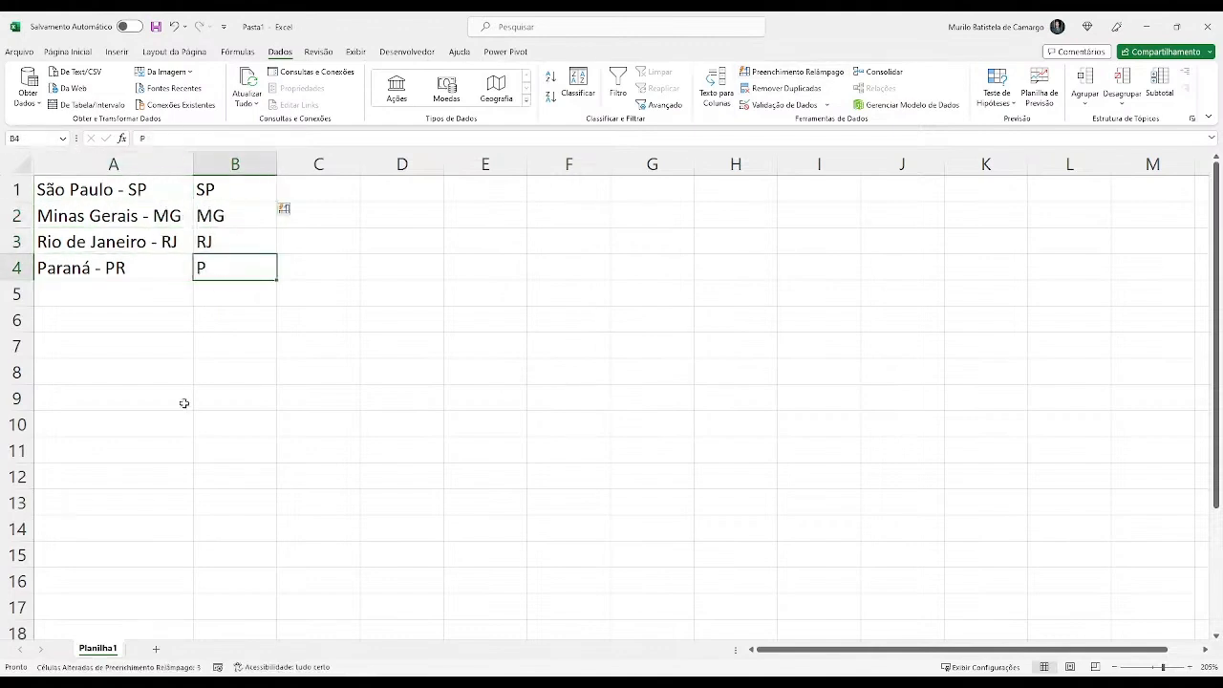
pyautogui.doubleClick(221, 268)
pyautogui.write('R')
pyautogui.press('Return')
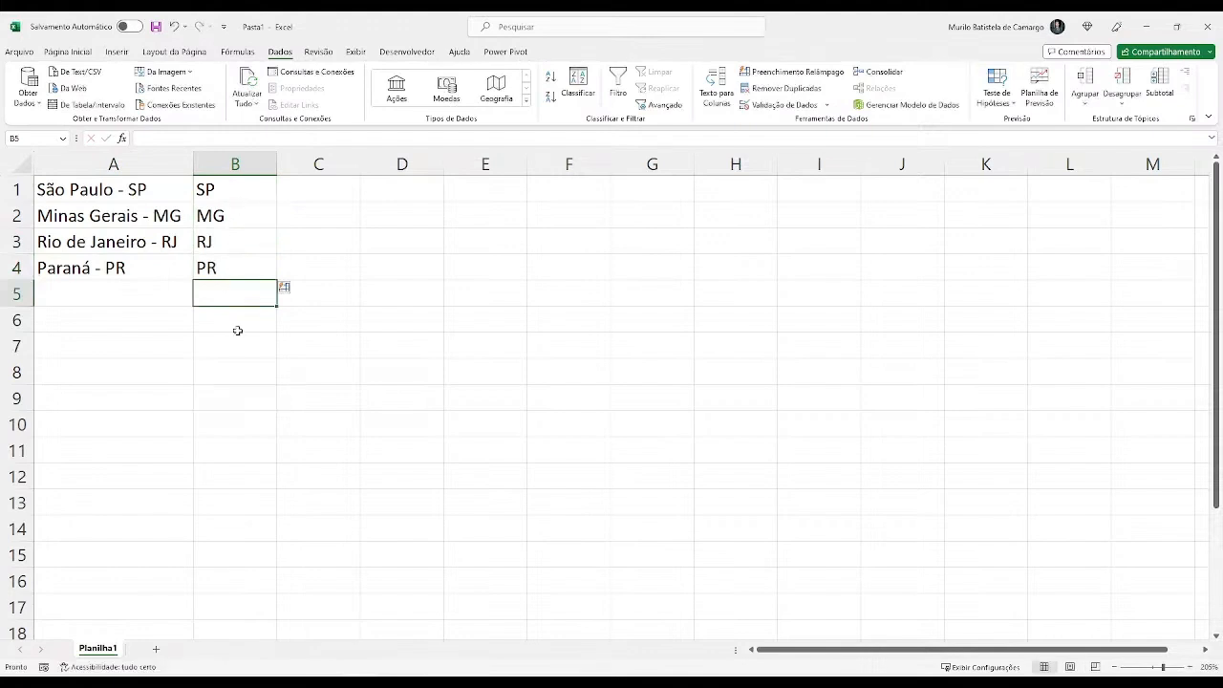
# Enter São Paulo in C1 and try Flash Fill on C2:C4 to extract the state names.
pyautogui.click(321, 187)
pyautogui.write('São Paulo')
pyautogui.press('Return')
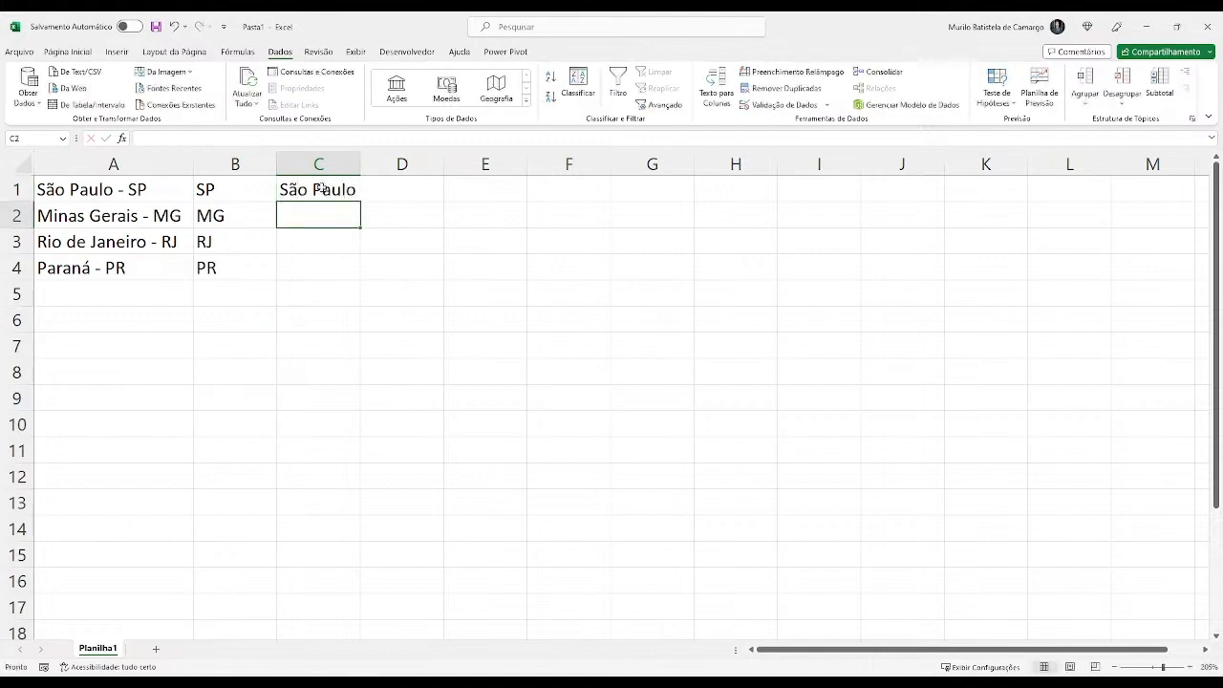
pyautogui.moveTo(314, 212); pyautogui.dragTo(350, 263)
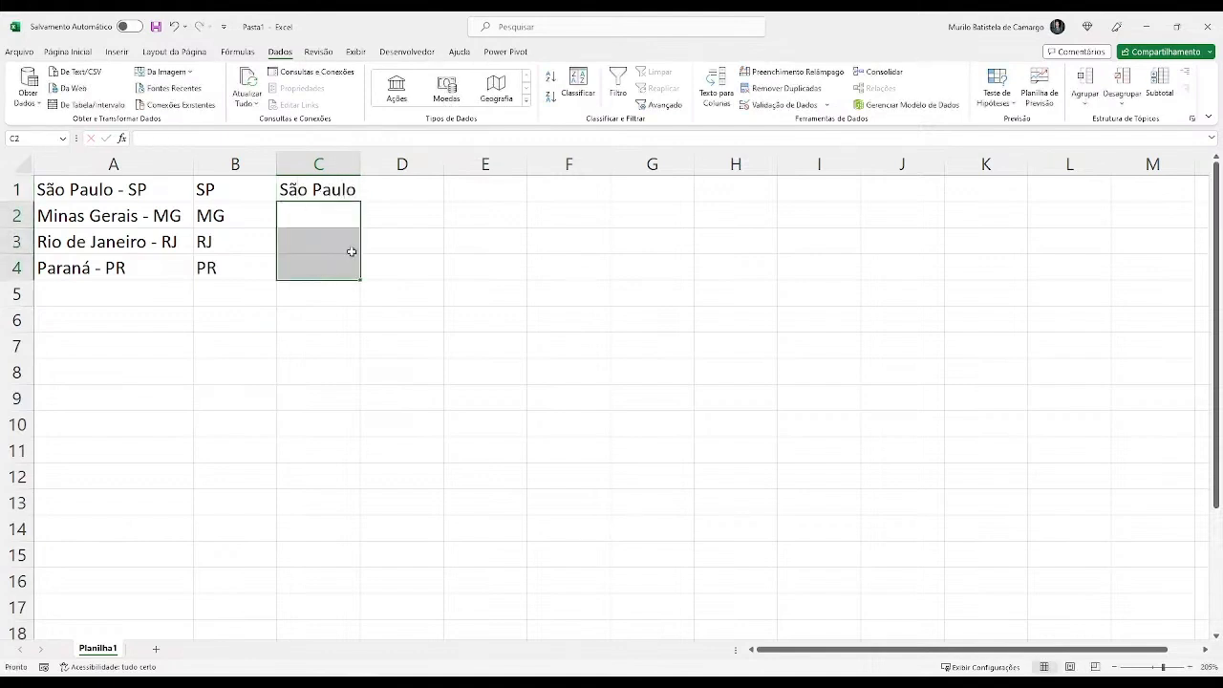
pyautogui.click(779, 73)
pyautogui.click(617, 388)
# Clear the abbreviations and the example state name from B1:C4.
pyautogui.click(225, 194)
pyautogui.moveTo(226, 194); pyautogui.dragTo(311, 267)
pyautogui.press('Delete')
# Enter São Paulo in B1 as the example and run Flash Fill on B1:B4 to extract the state names.
pyautogui.write('São Paulo')
pyautogui.press('Return')
pyautogui.click(311, 268)
pyautogui.hotkey('shift', 'F10')
pyautogui.click(254, 218)
pyautogui.moveTo(246, 213); pyautogui.dragTo(248, 261)
pyautogui.click(779, 73)
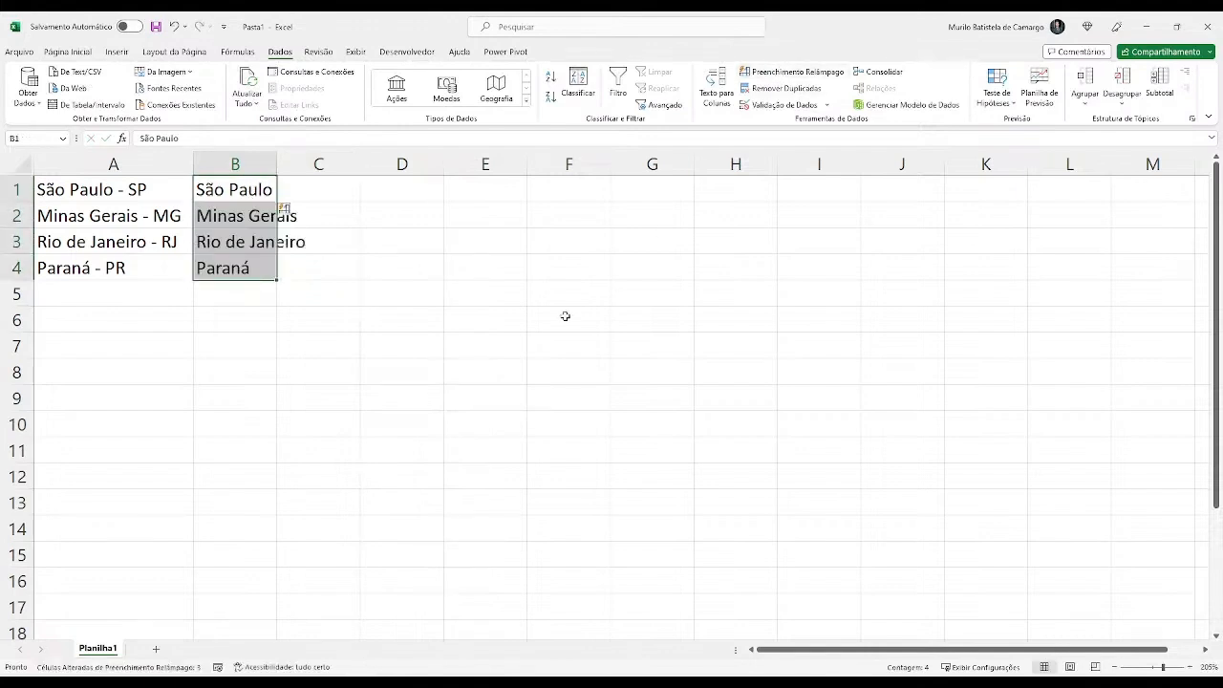
pyautogui.click(316, 265)
pyautogui.click(275, 196)
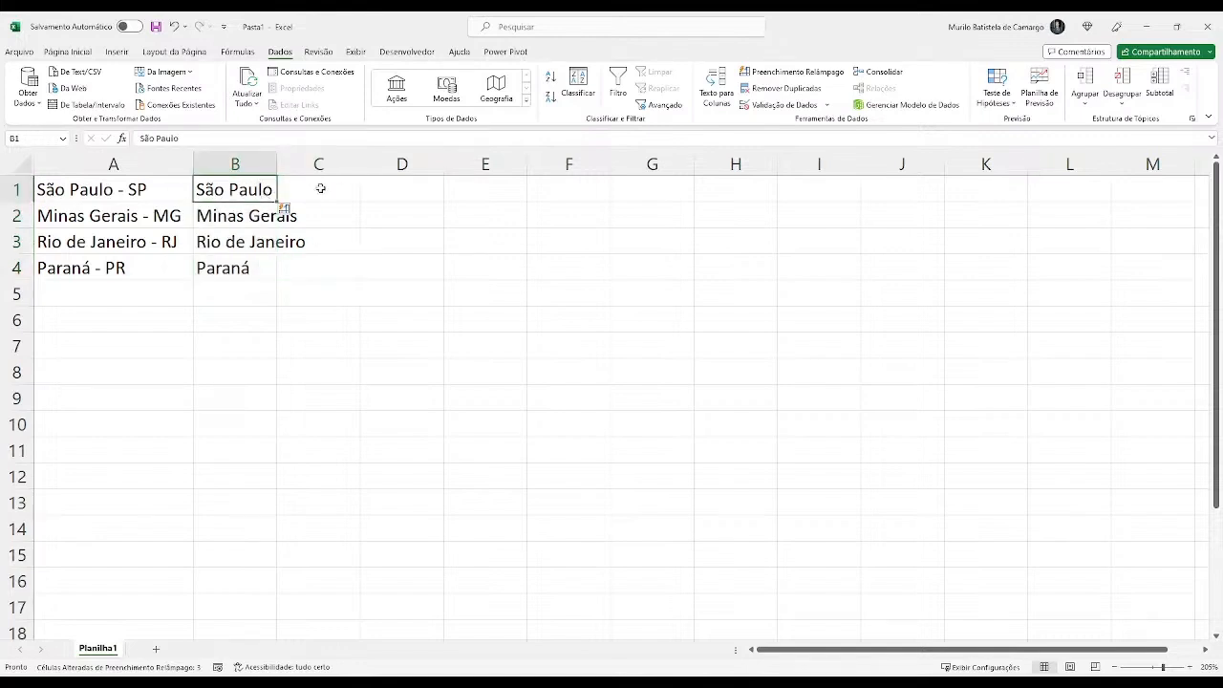
# Enter SP in E1 and try Flash Fill on E1:E4, away from the source data.
pyautogui.click(500, 185)
pyautogui.write('S')
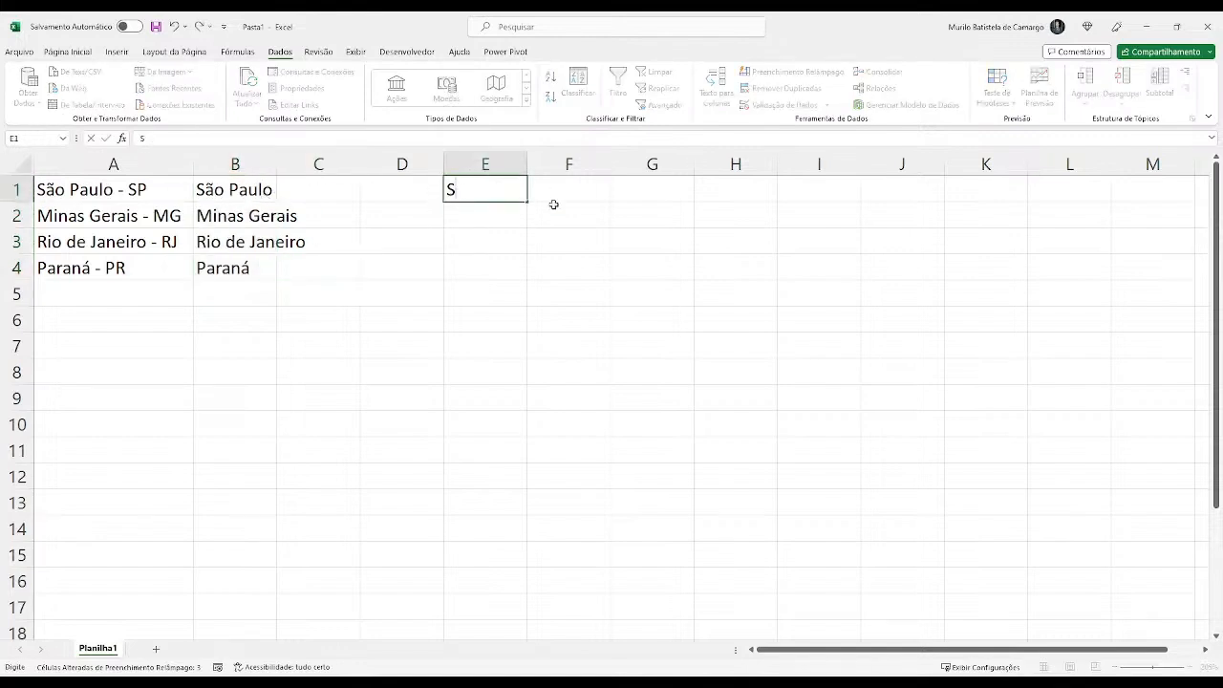
pyautogui.write('pP')
pyautogui.press('Return')
pyautogui.moveTo(483, 214); pyautogui.dragTo(478, 265)
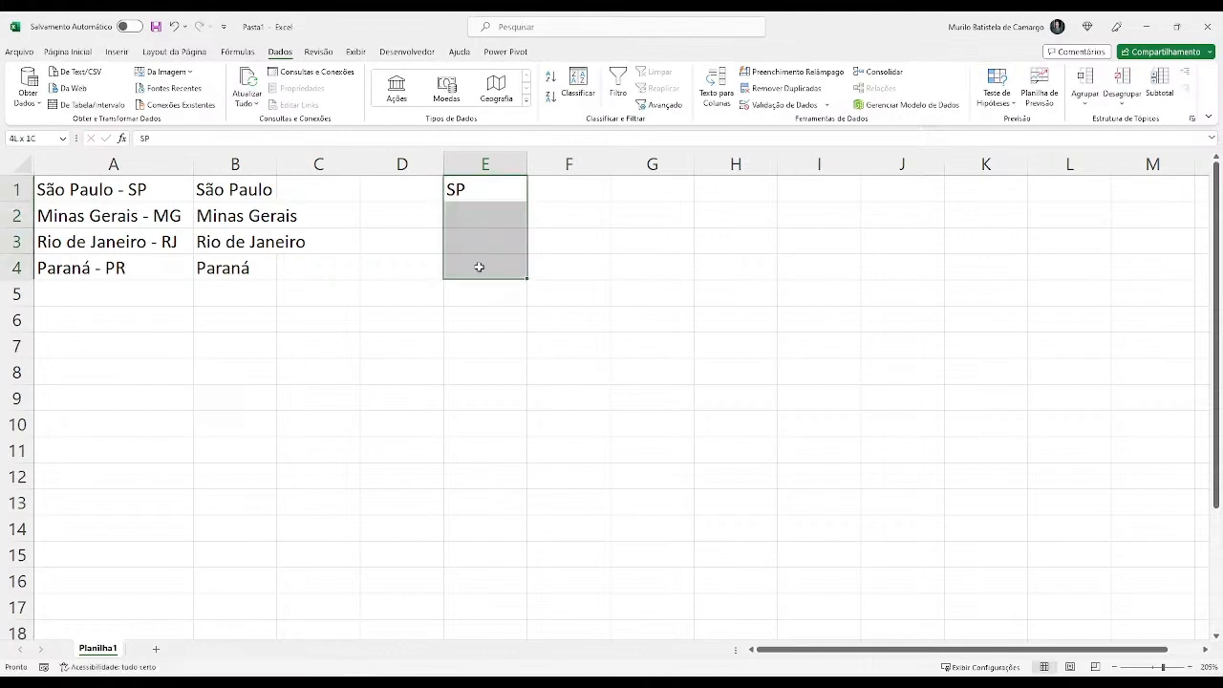
pyautogui.click(791, 75)
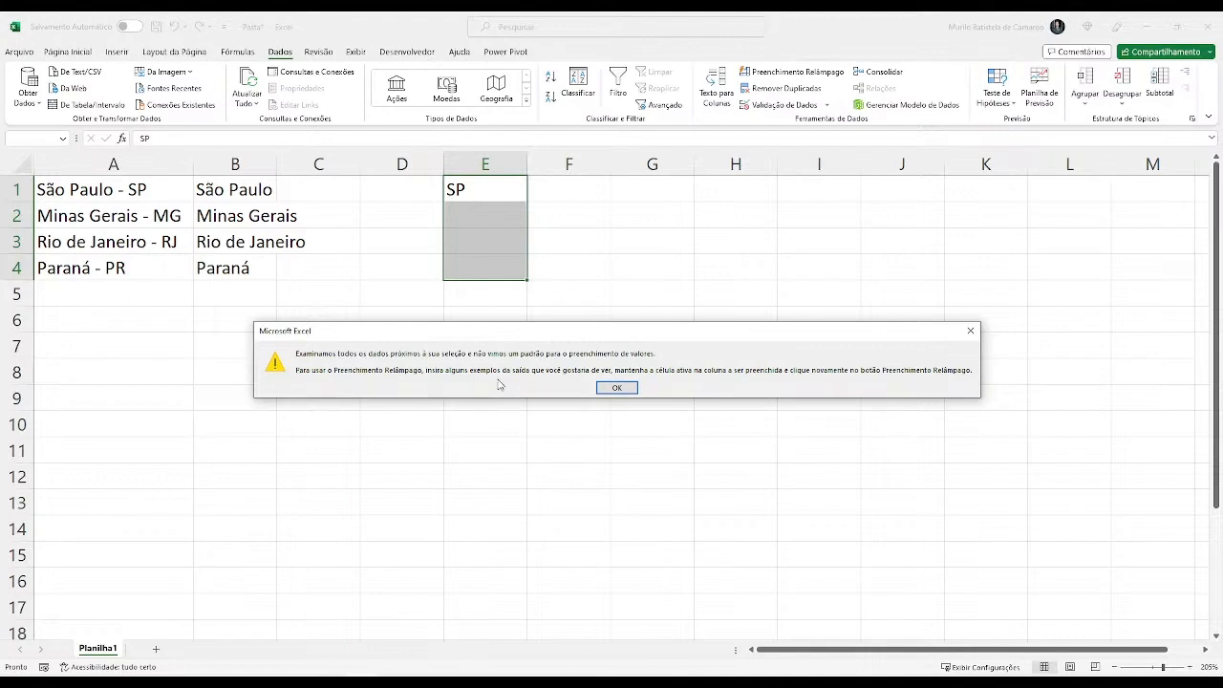
pyautogui.click(616, 387)
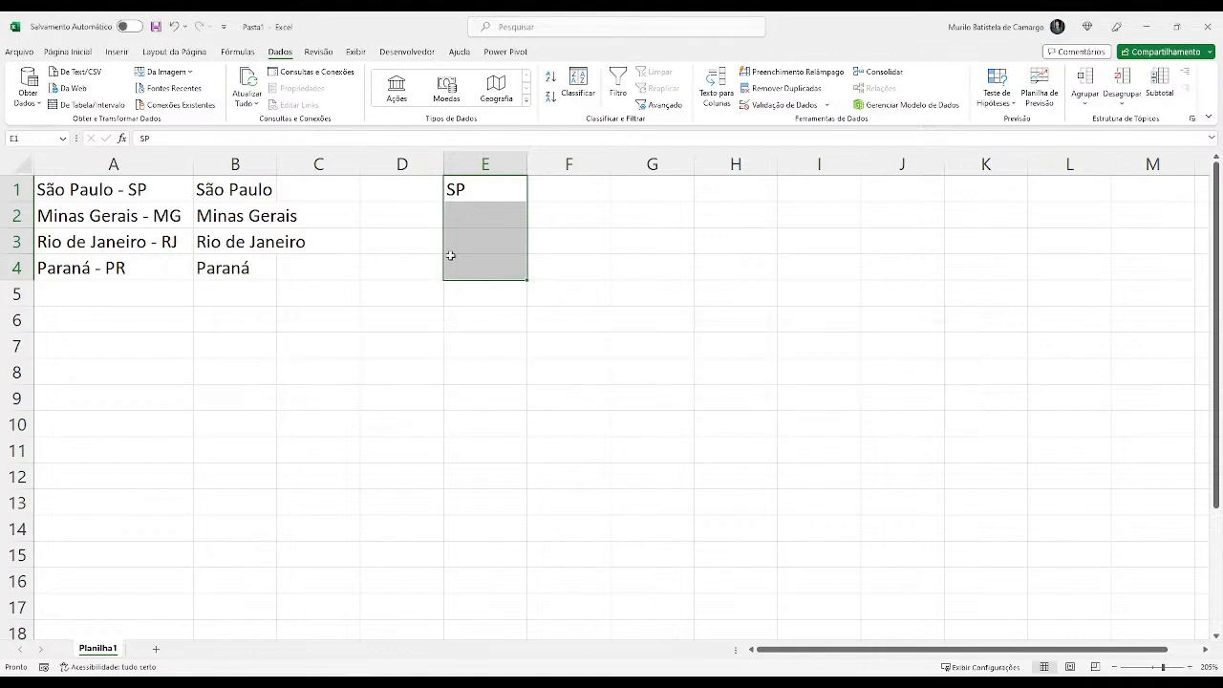
# Delete the SP example from E1.
pyautogui.click(286, 214)
pyautogui.click(455, 192)
pyautogui.moveTo(464, 189); pyautogui.dragTo(478, 246)
pyautogui.press('Delete')
# Move through the edges of the data block in A1:B4 and compare the state names with their source entries.
pyautogui.click(301, 214)
pyautogui.click(292, 184)
pyautogui.hotkey('ctrl', 'Left')
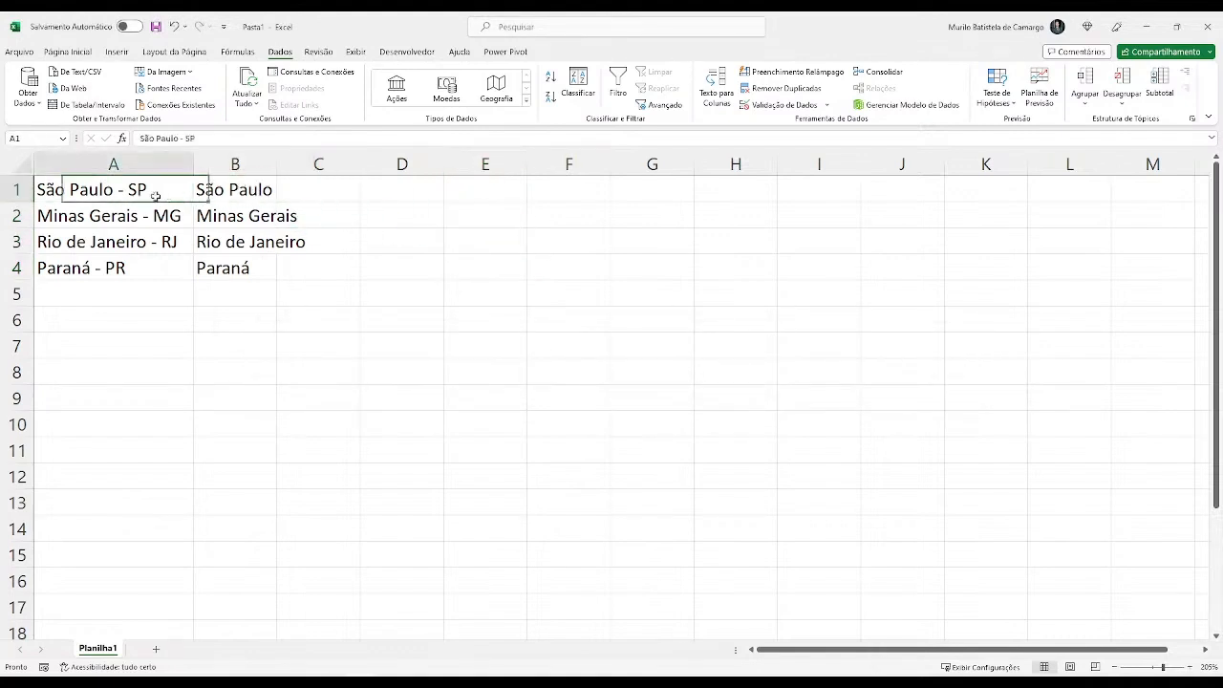
pyautogui.hotkey('ctrl', 'Down')
pyautogui.hotkey('ctrl', 'Up')
pyautogui.hotkey('ctrl', 'Left')
pyautogui.hotkey('ctrl', 'Down')
pyautogui.click(265, 216)
pyautogui.click(247, 196)
pyautogui.hotkey('ctrl', 'shift', 'Down')
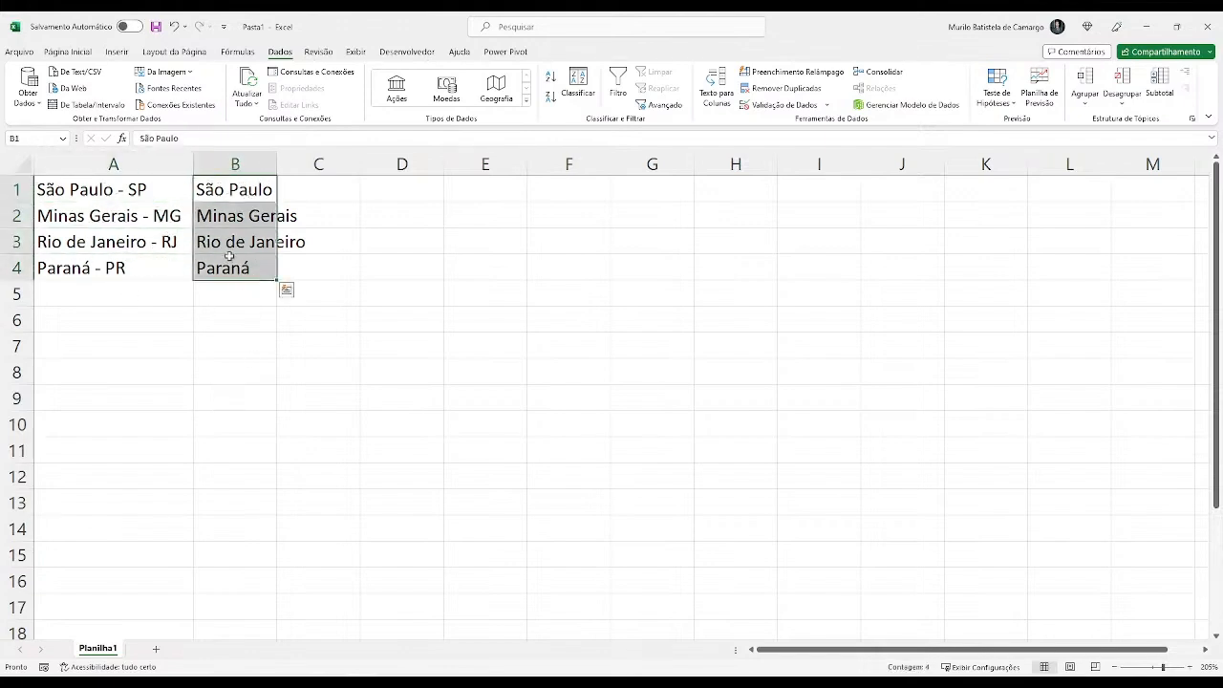
pyautogui.hotkey('ctrl', 'Down')
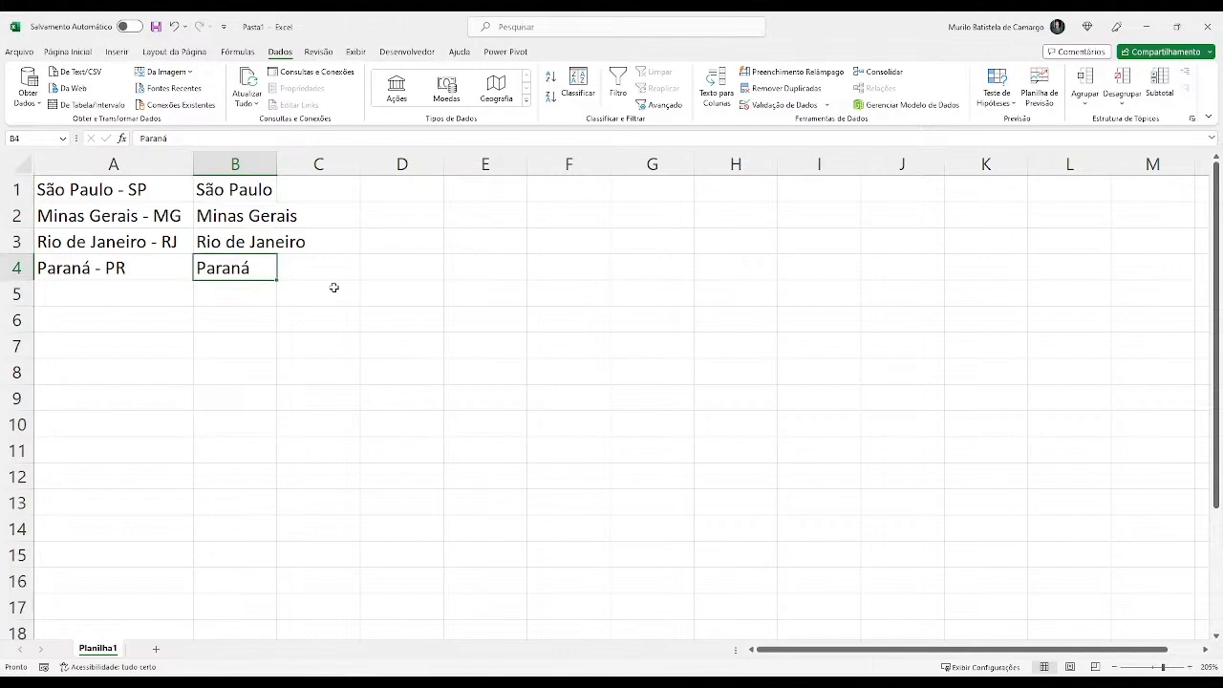
pyautogui.moveTo(96, 192); pyautogui.dragTo(235, 268)
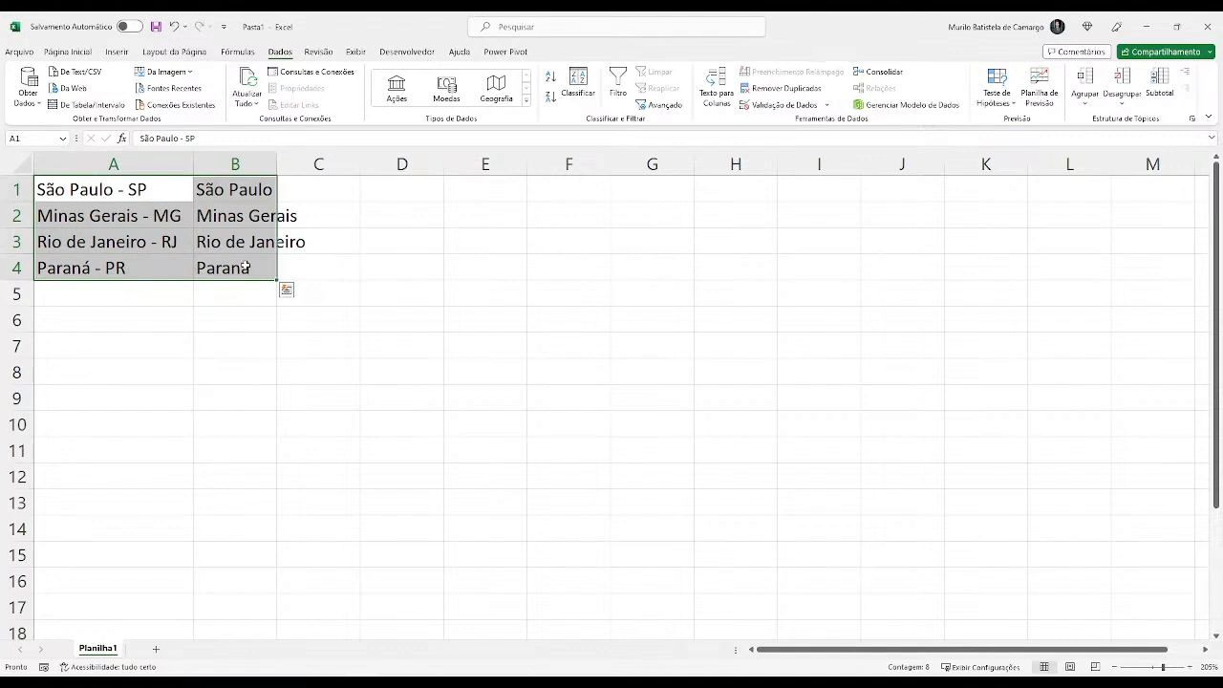
# Clear all state entries and extracted names from A1:B4.
pyautogui.click(309, 272)
pyautogui.moveTo(104, 195); pyautogui.dragTo(218, 275)
pyautogui.press('Delete')
pyautogui.click(282, 321)
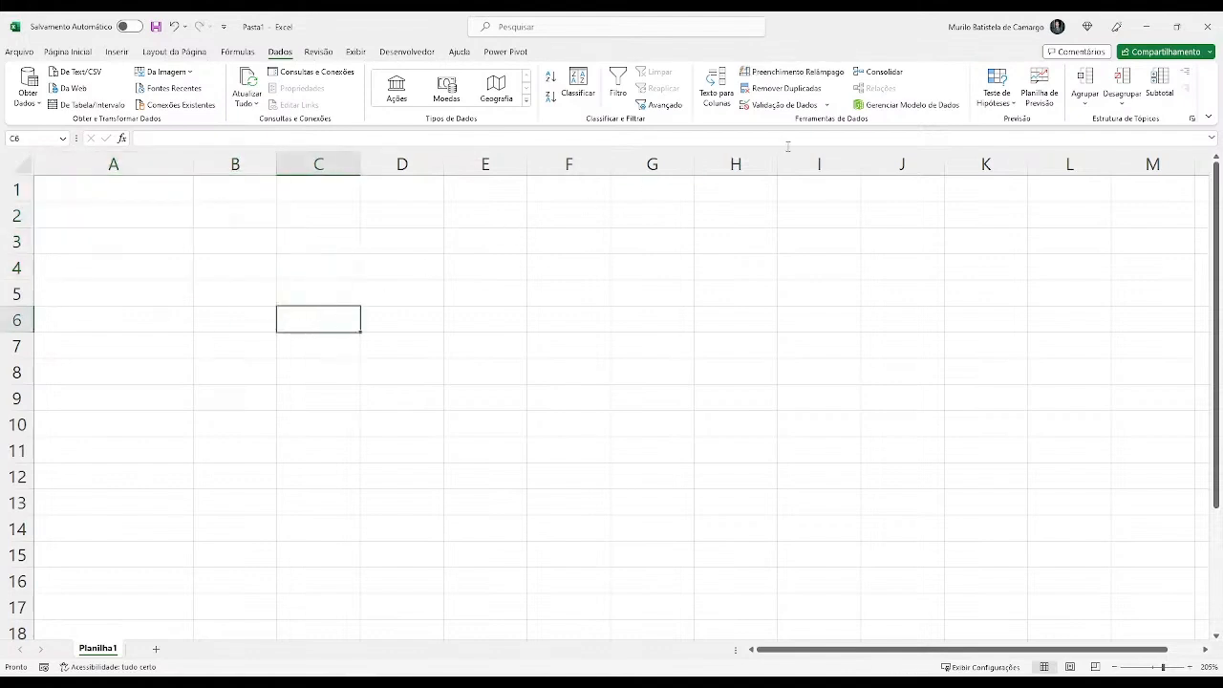
# Try to run Remove Duplicates from the empty cell B2.
pyautogui.click(250, 214)
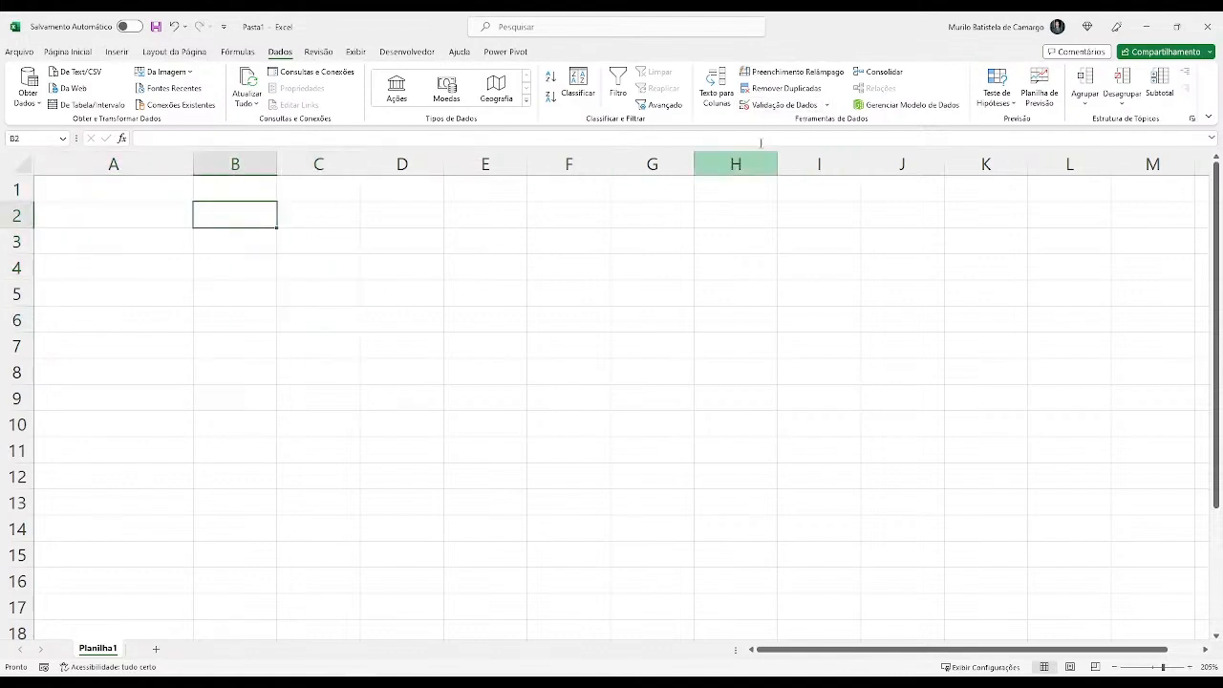
pyautogui.click(782, 88)
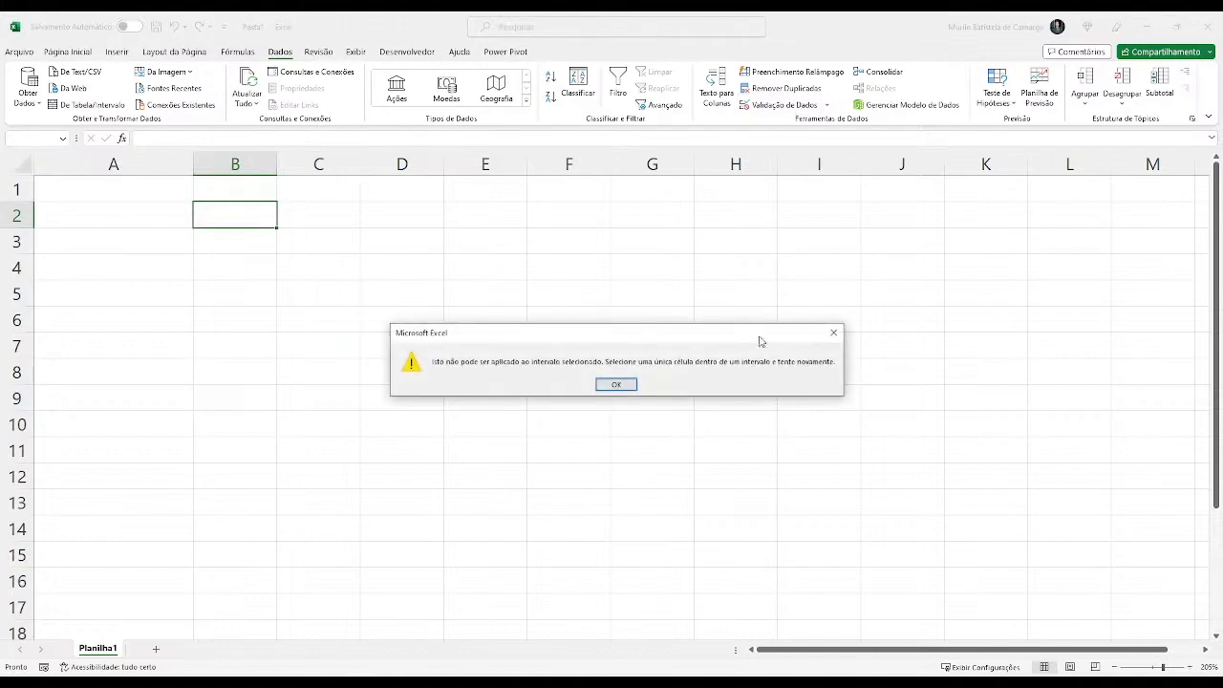
pyautogui.click(616, 384)
pyautogui.click(784, 104)
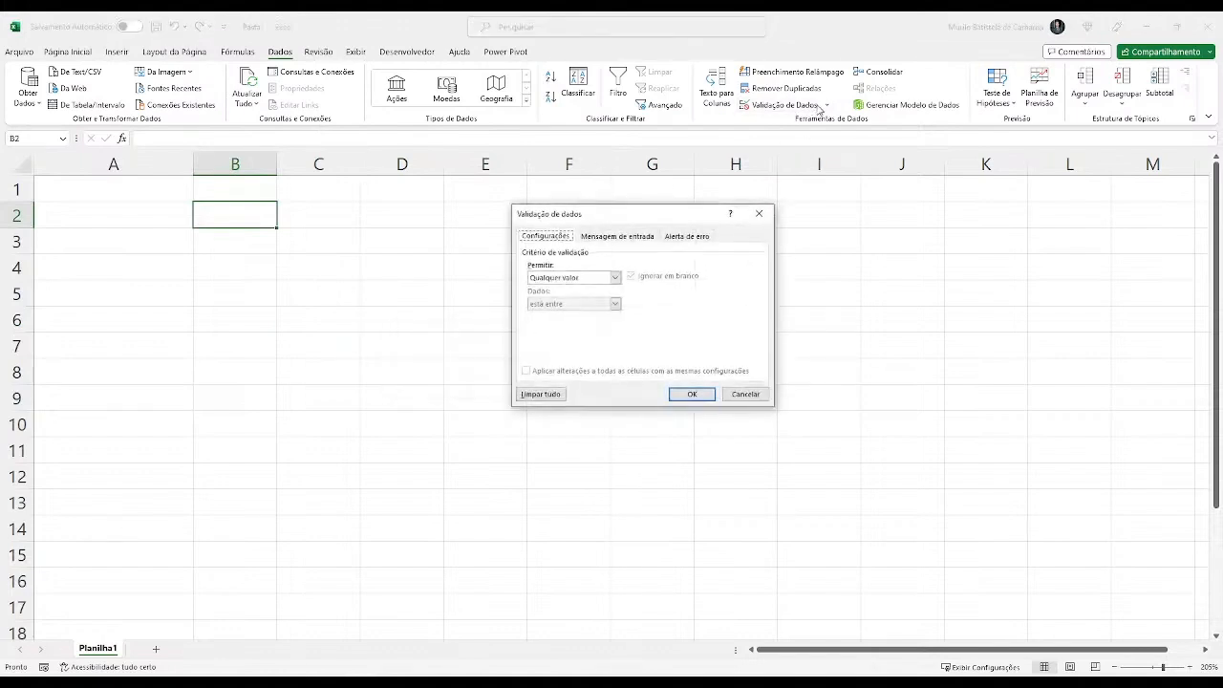
pyautogui.click(615, 277)
pyautogui.click(589, 313)
pyautogui.click(586, 329)
pyautogui.click(700, 395)
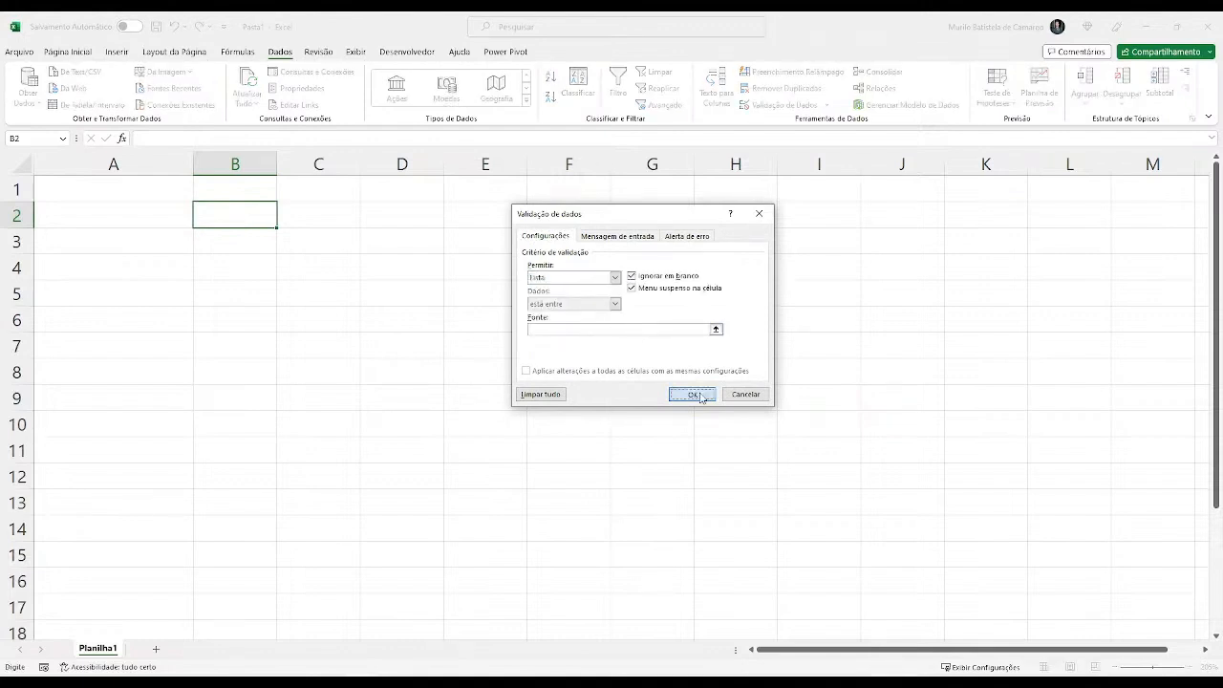
pyautogui.click(616, 384)
pyautogui.click(745, 394)
# Enter the column headers Nome in A1 and Sexo in B1.
pyautogui.click(265, 194)
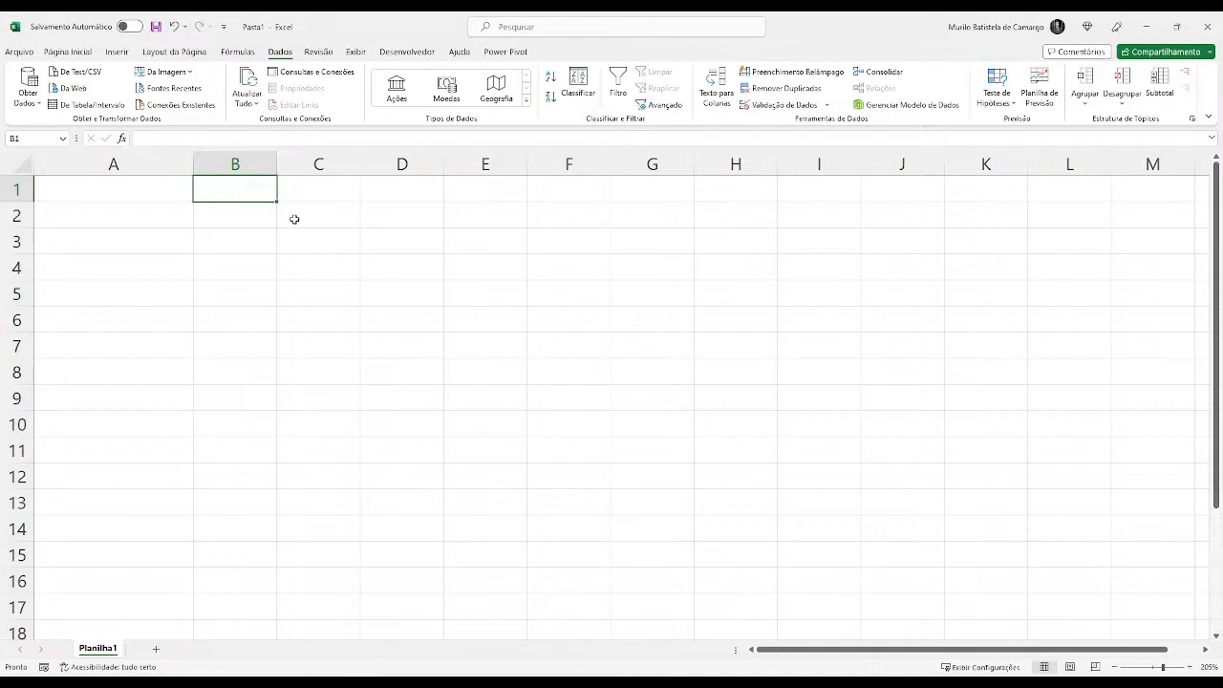
pyautogui.press('Left')
pyautogui.write('Nome')
pyautogui.press('Tab')
pyautogui.write('Sexo')
pyautogui.press('Return')
# Enter the list options Masculino in E1 and Feminino in E2.
pyautogui.press('Right')
pyautogui.press('Up')
pyautogui.press('Right')
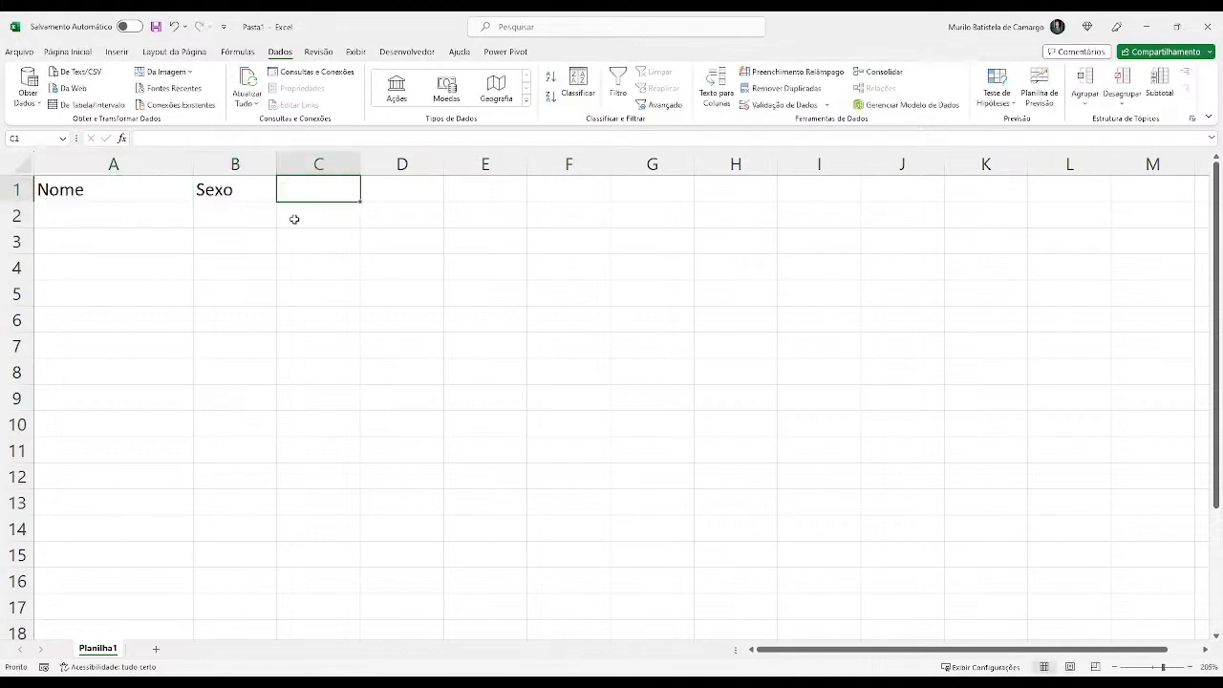
pyautogui.press('Right')
pyautogui.press('Right')
pyautogui.write('Masculino')
pyautogui.press('Return')
pyautogui.write('M')
pyautogui.press('BackSpace')
pyautogui.press('BackSpace')
pyautogui.write('Feminino')
pyautogui.press('Return')
# Apply list data validation to B2 with the options in E1:E2 as its source.
pyautogui.click(254, 217)
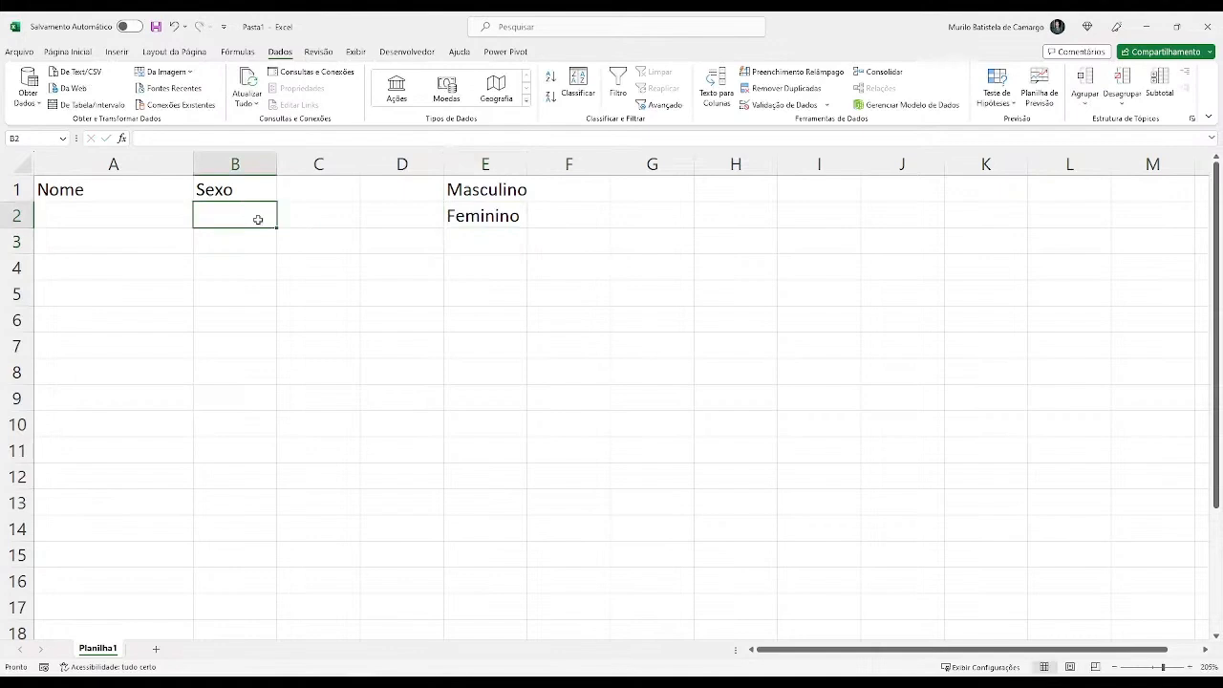
pyautogui.moveTo(449, 196); pyautogui.dragTo(468, 246)
pyautogui.click(238, 214)
pyautogui.click(781, 105)
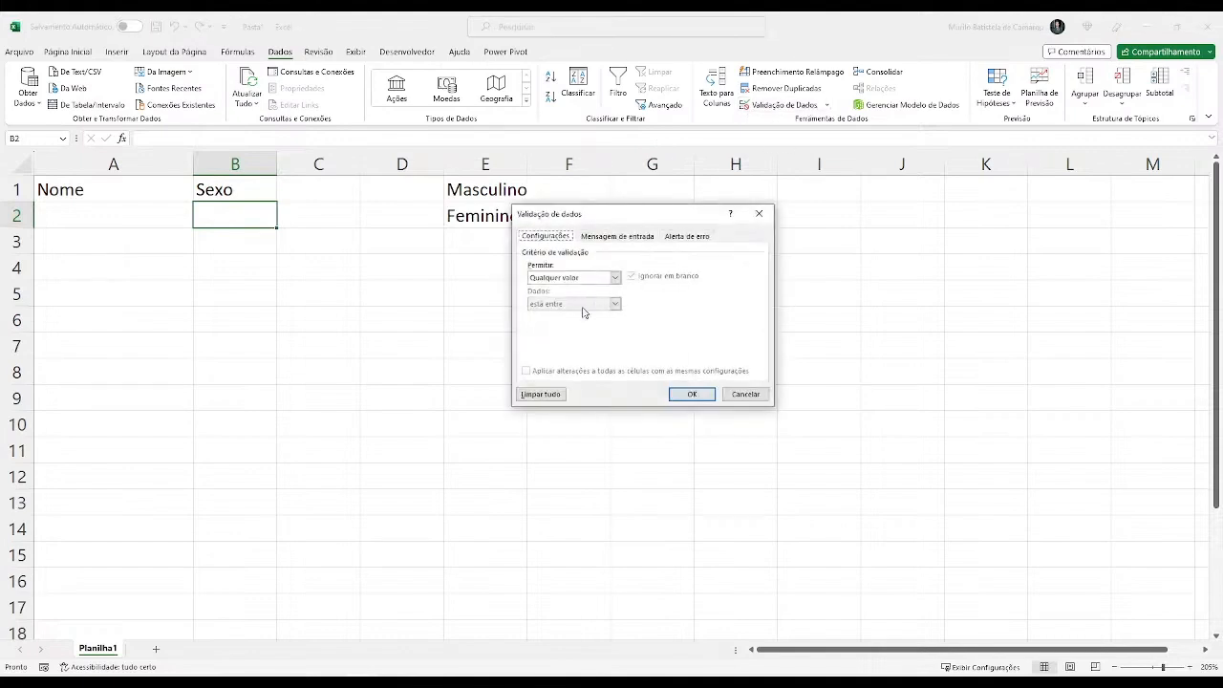
pyautogui.click(594, 278)
pyautogui.click(573, 313)
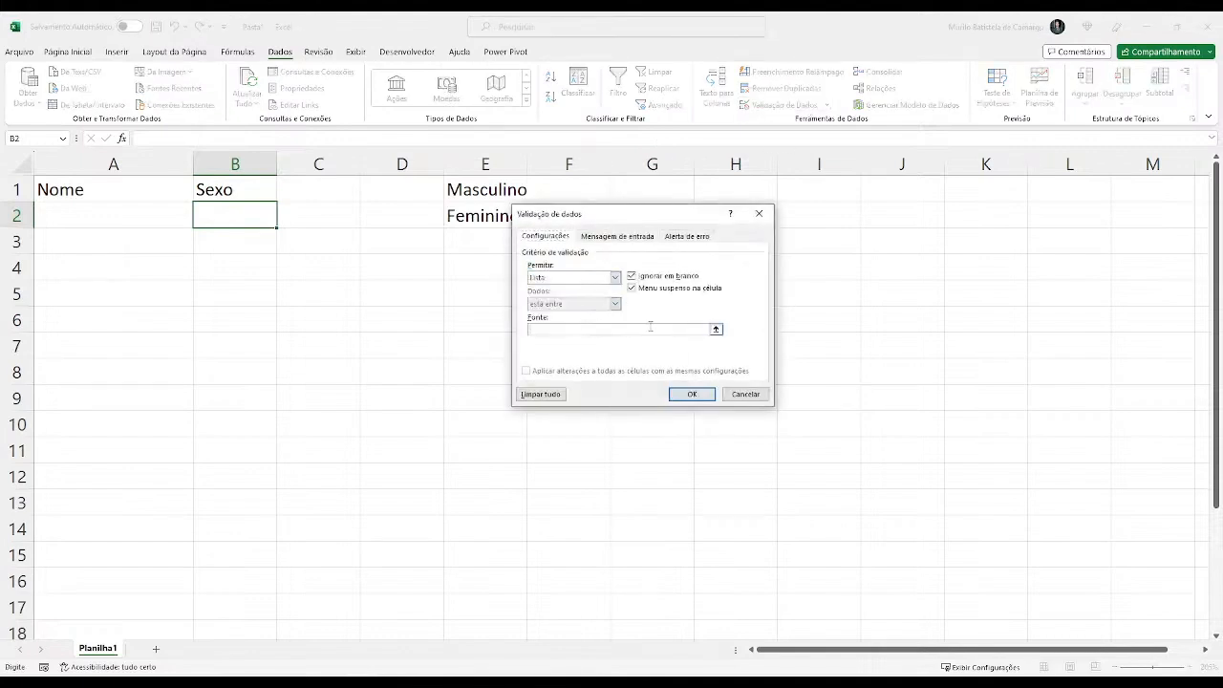
pyautogui.click(715, 329)
pyautogui.moveTo(483, 196); pyautogui.dragTo(506, 224)
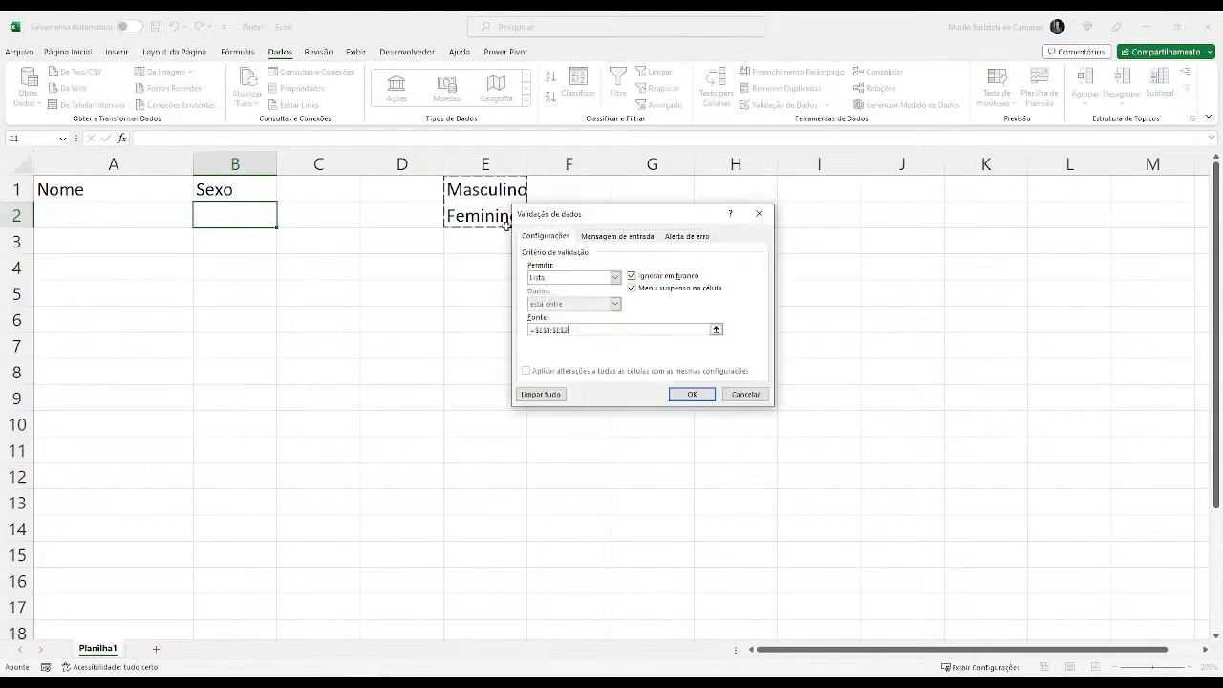
pyautogui.click(703, 396)
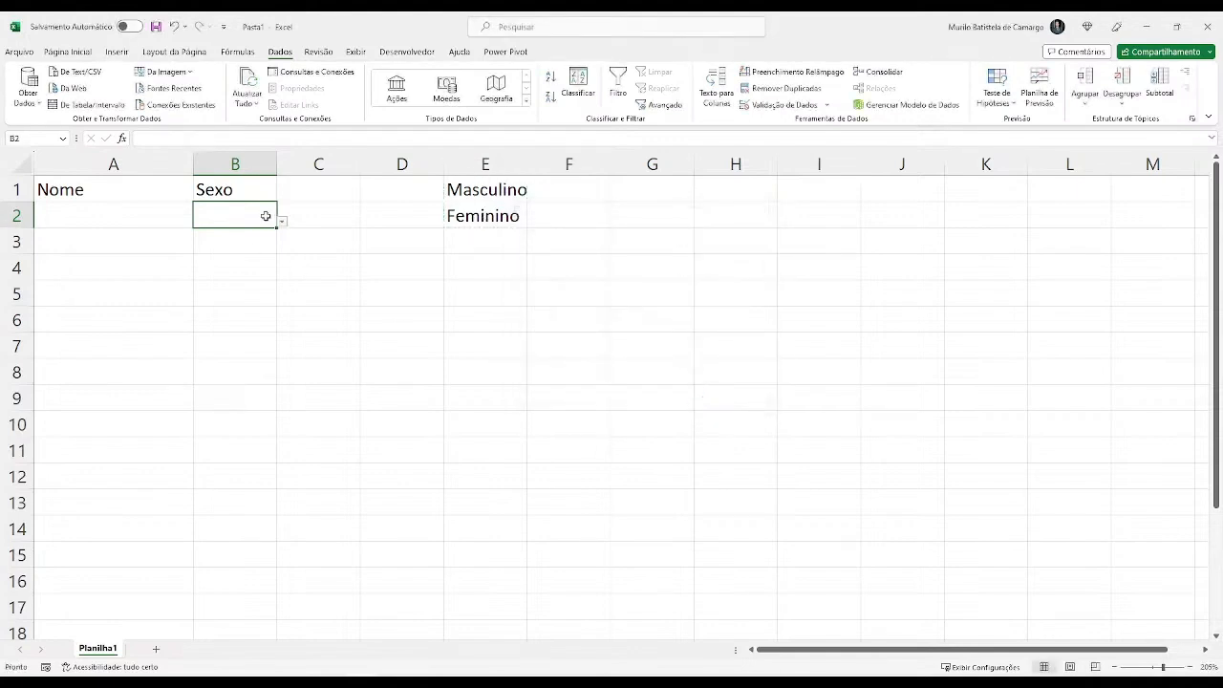
# Hide column E, which holds the validation options.
pyautogui.scroll(2, 357, 273)
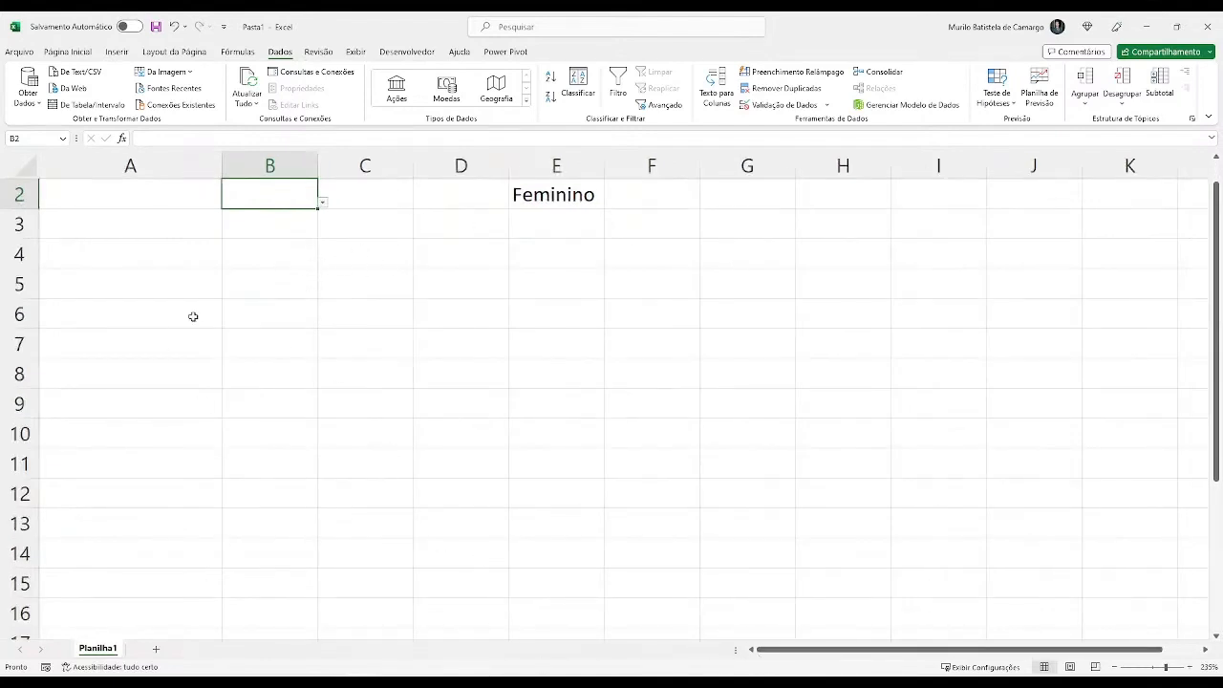
pyautogui.scroll(-3, 191, 315)
pyautogui.click(441, 164)
pyautogui.rightClick(443, 164)
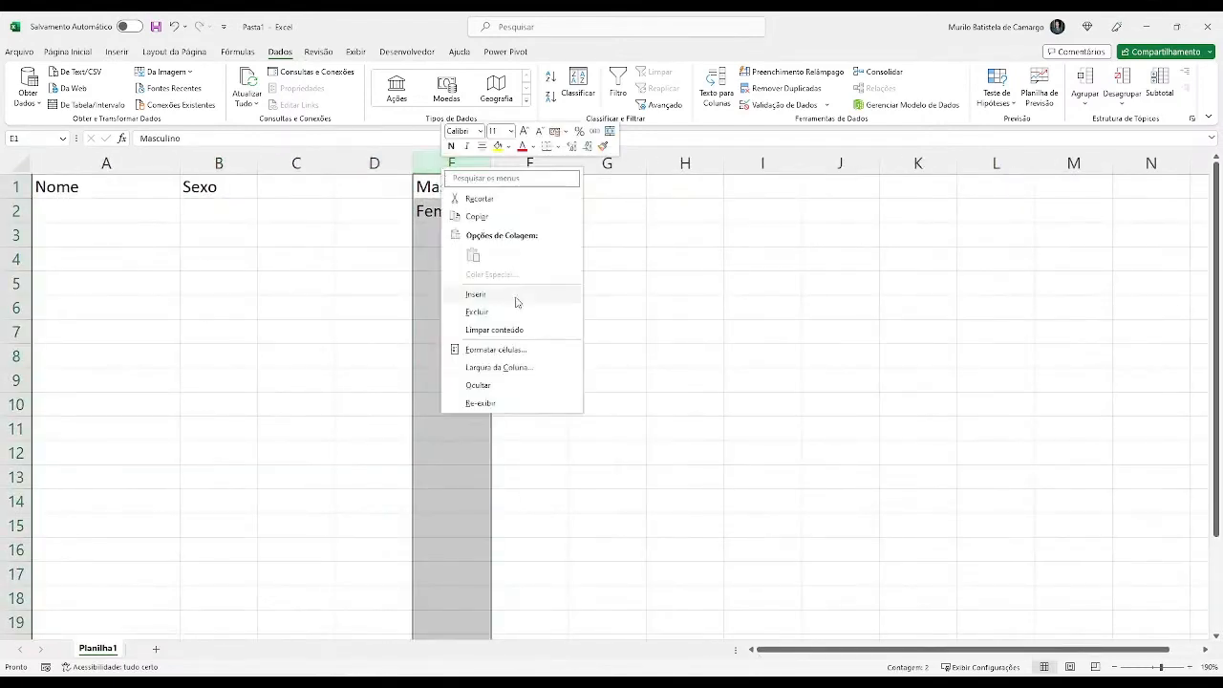
pyautogui.click(535, 386)
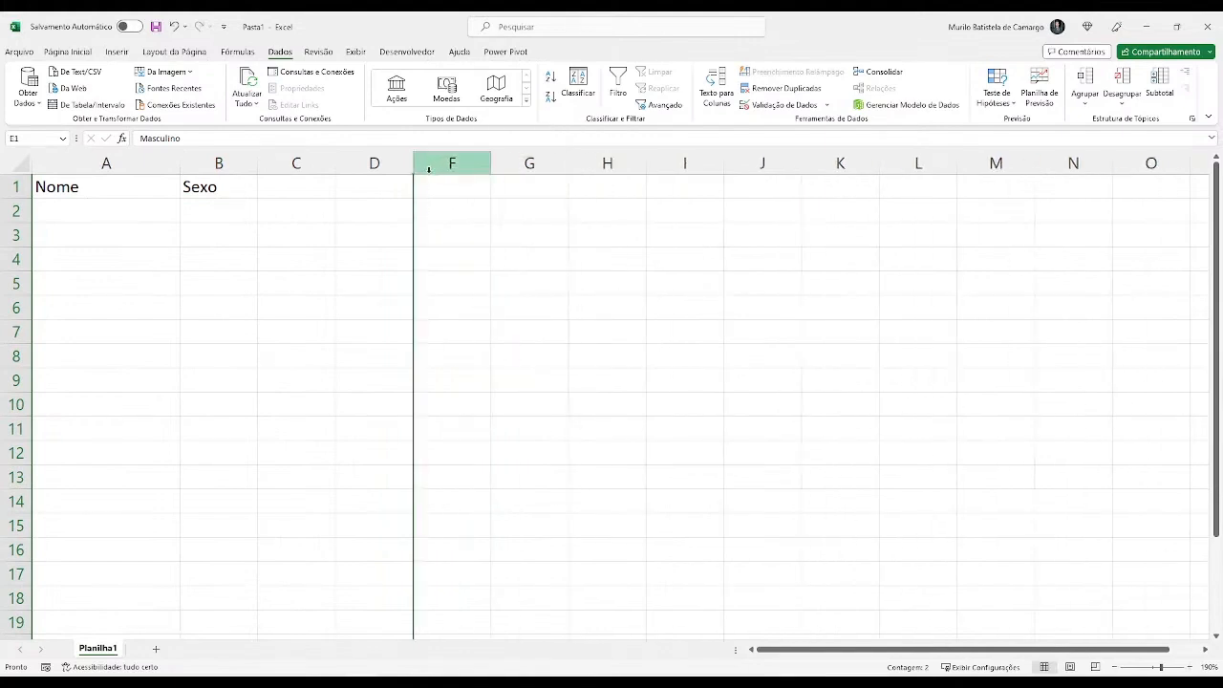
# Reveal the hidden column E by widening it from the border between columns D and F.
pyautogui.click(386, 158)
pyautogui.click(449, 162)
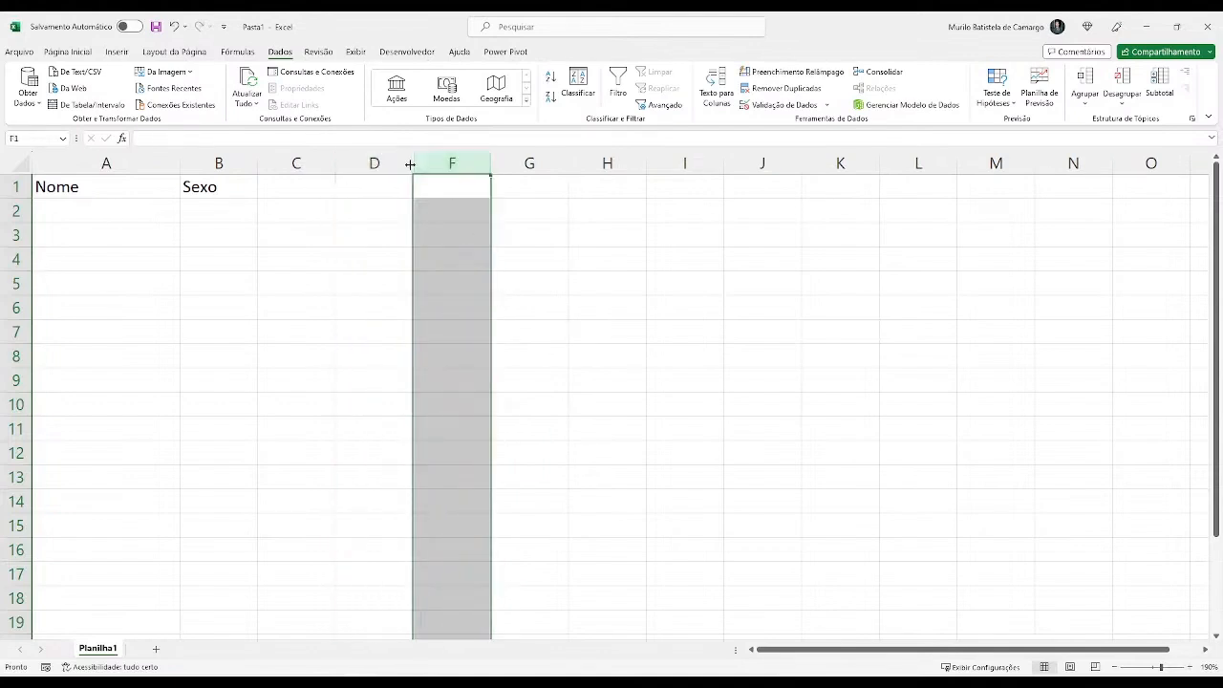
pyautogui.moveTo(414, 164); pyautogui.dragTo(443, 164)
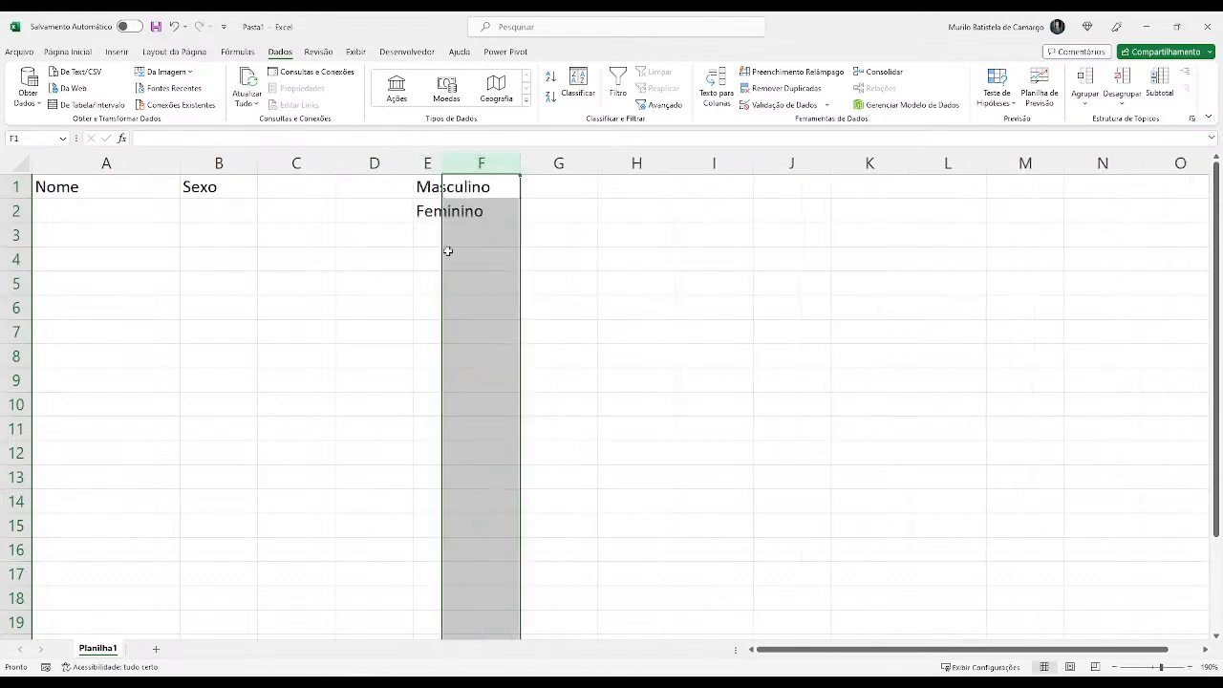
# Hide the narrowed column E again and select the validated cell B2.
pyautogui.rightClick(425, 160)
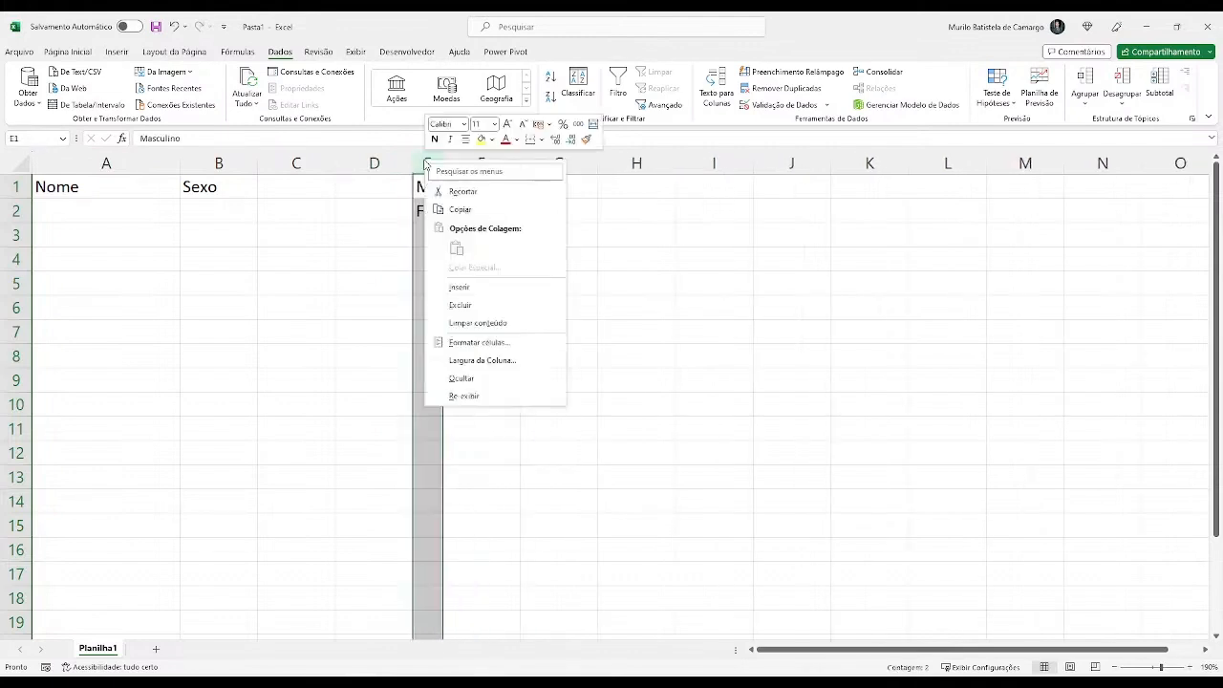
pyautogui.click(486, 379)
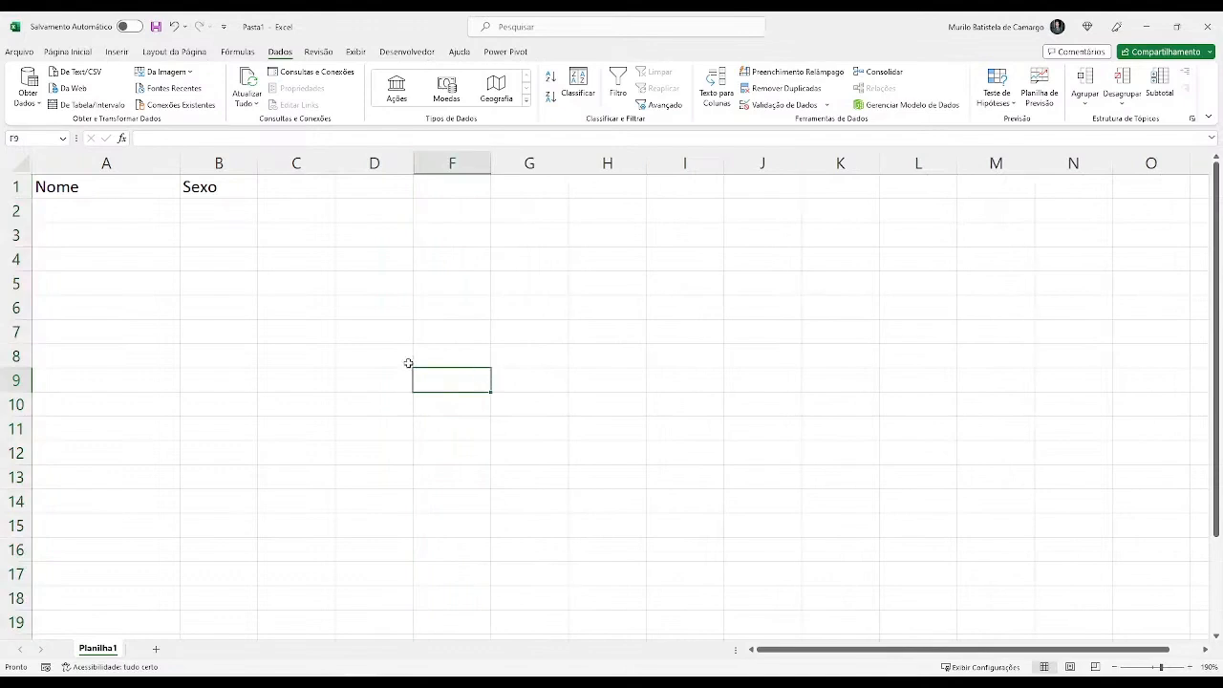
pyautogui.click(181, 214)
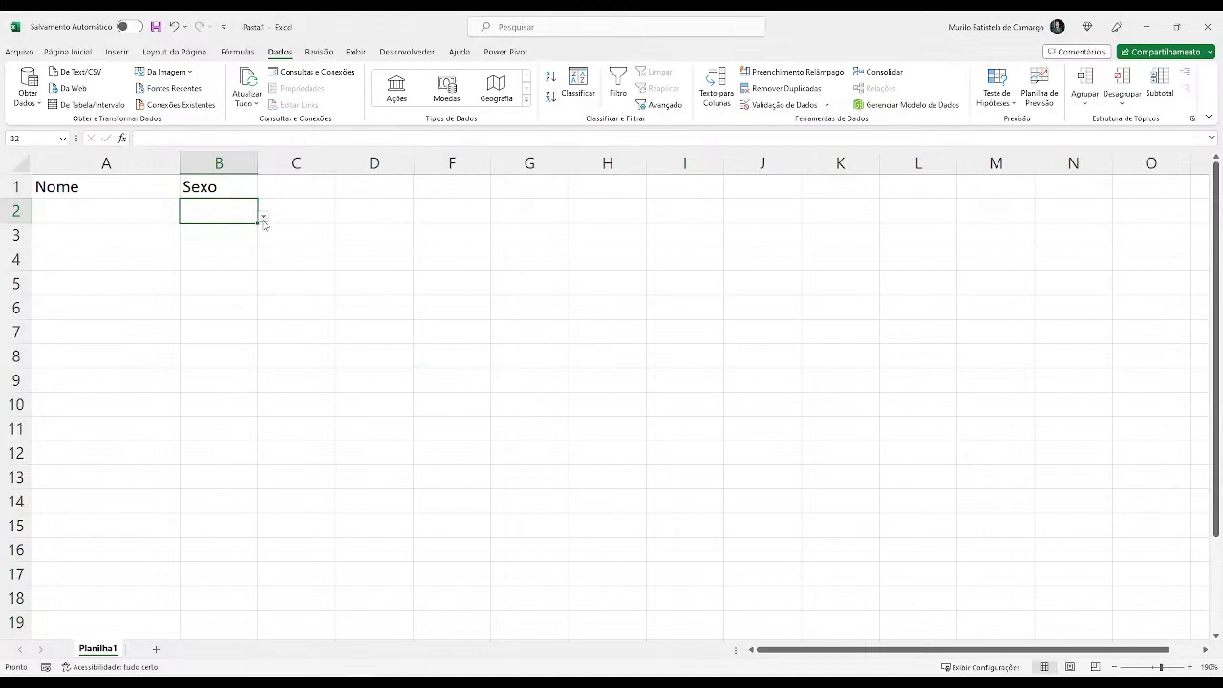
# Enter a sample first name in A2 under Nome and select B2 under Sexo.
pyautogui.click(105, 206)
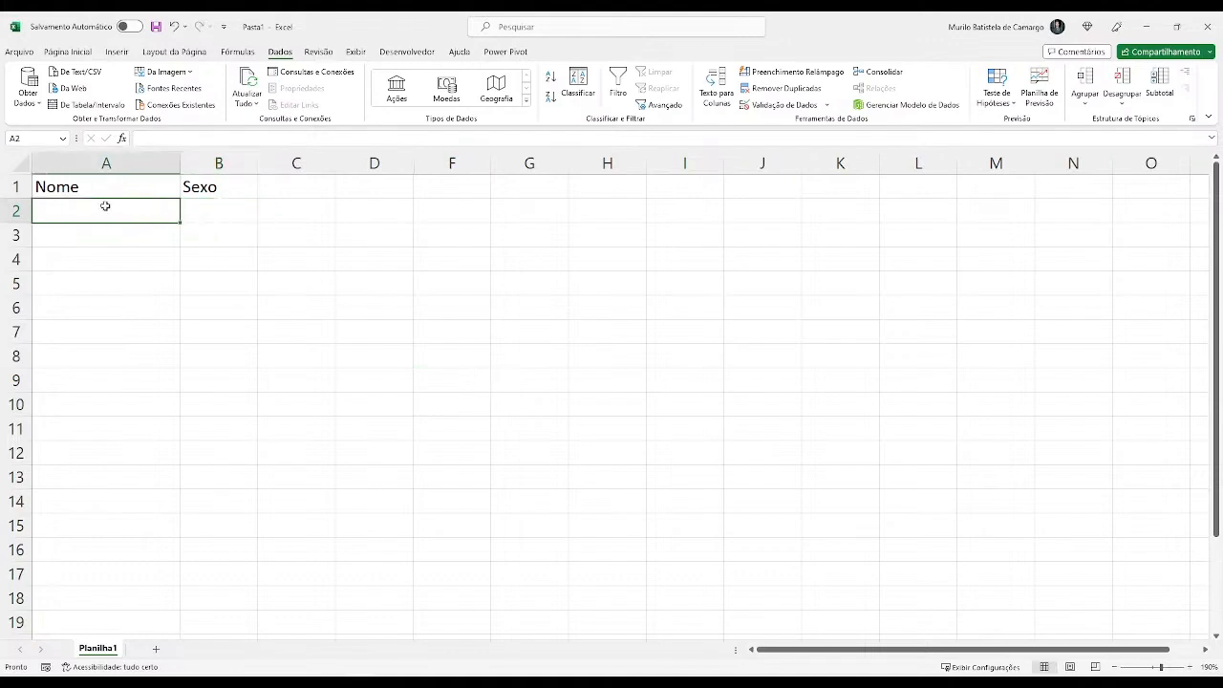
pyautogui.write('Ricardo')
pyautogui.press('Return')
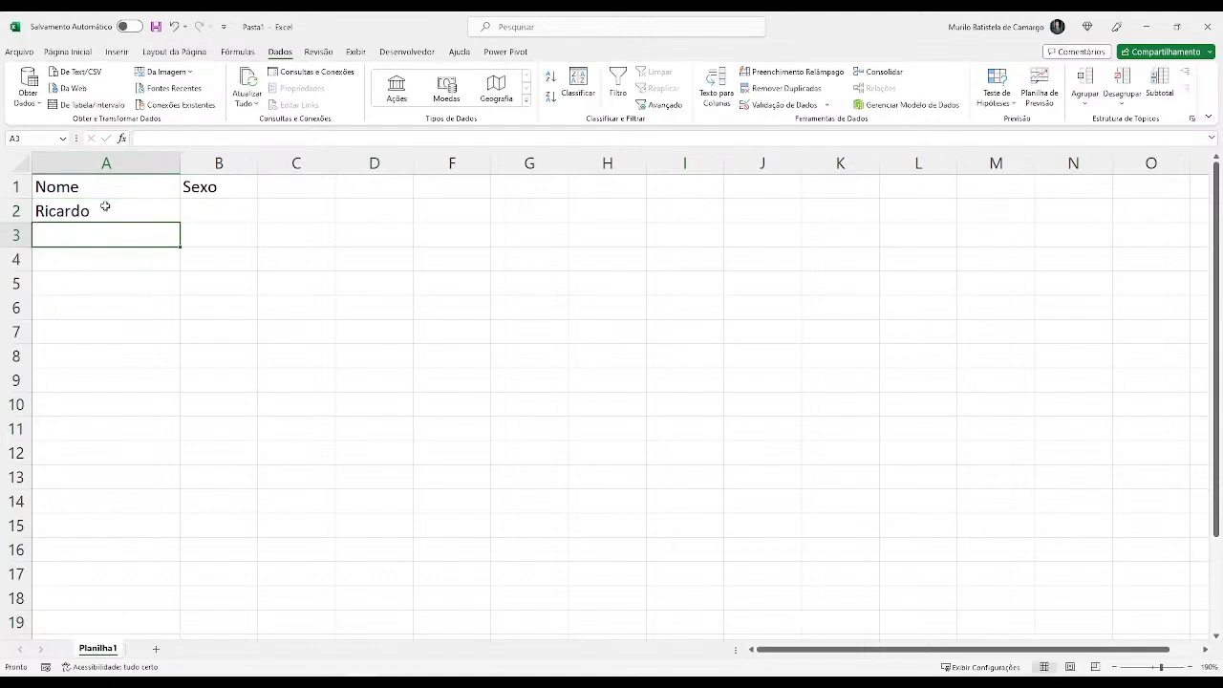
pyautogui.click(233, 207)
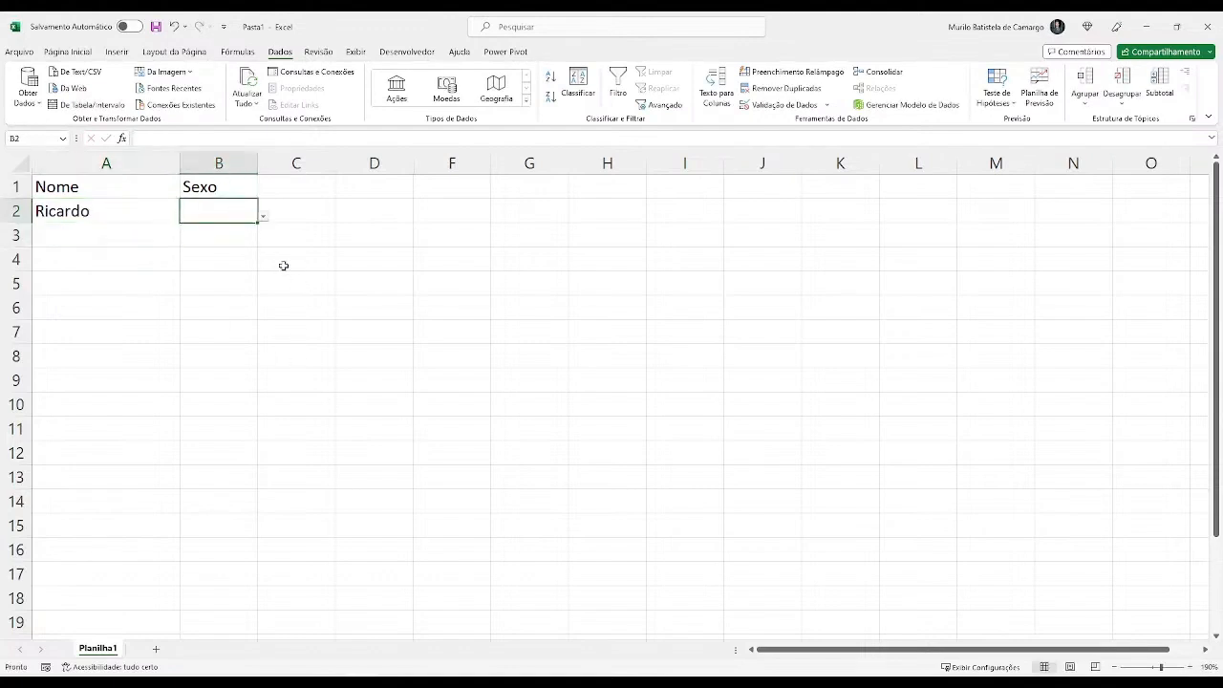
# Try to enter the unlisted value "indefinido" in B2 to test its validation, and cancel the entry.
pyautogui.doubleClick(236, 217)
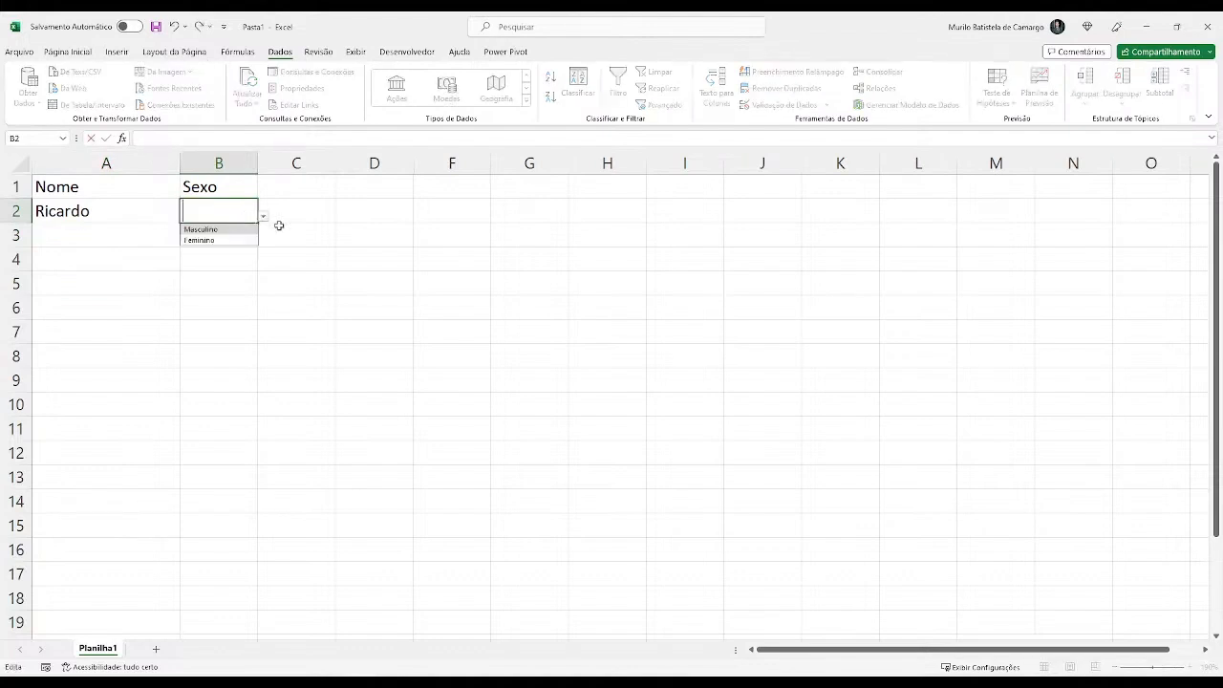
pyautogui.click(210, 211)
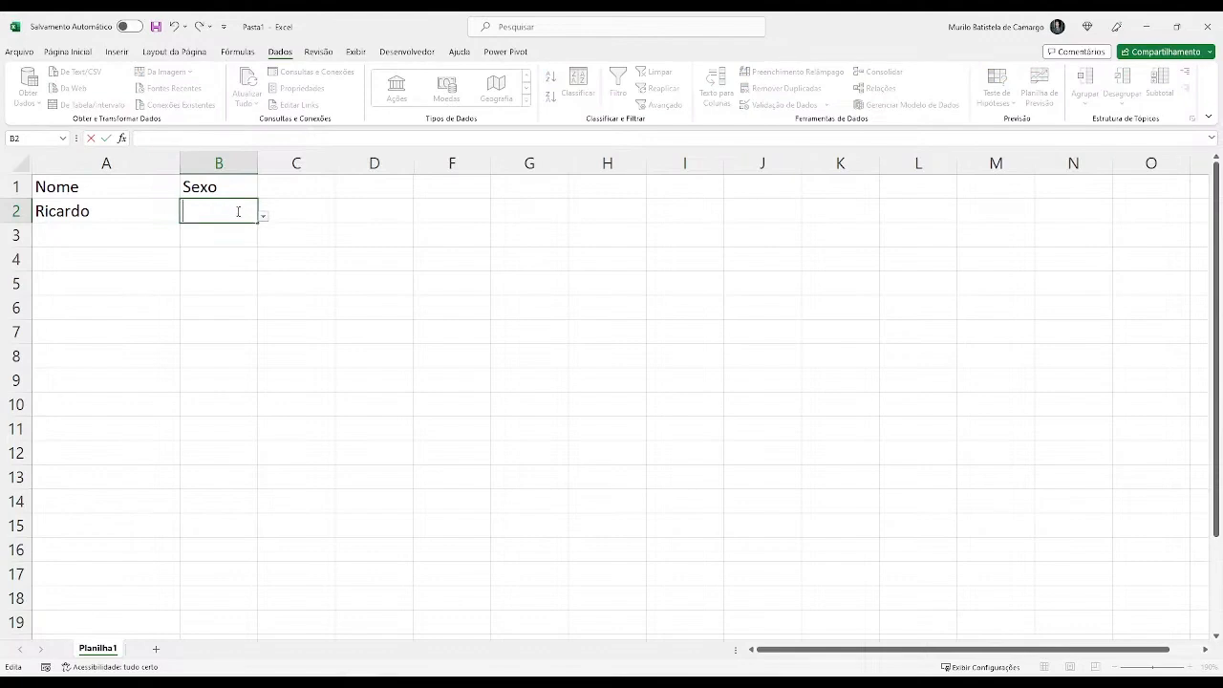
pyautogui.write('indefinido')
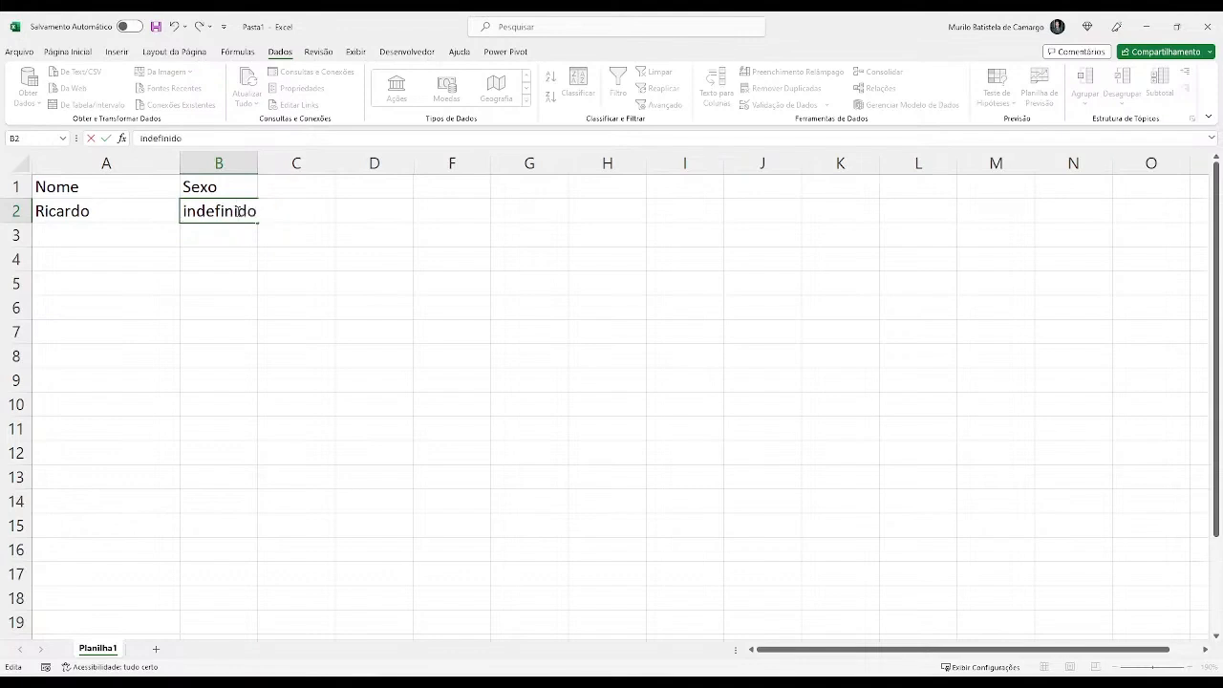
pyautogui.press('Return')
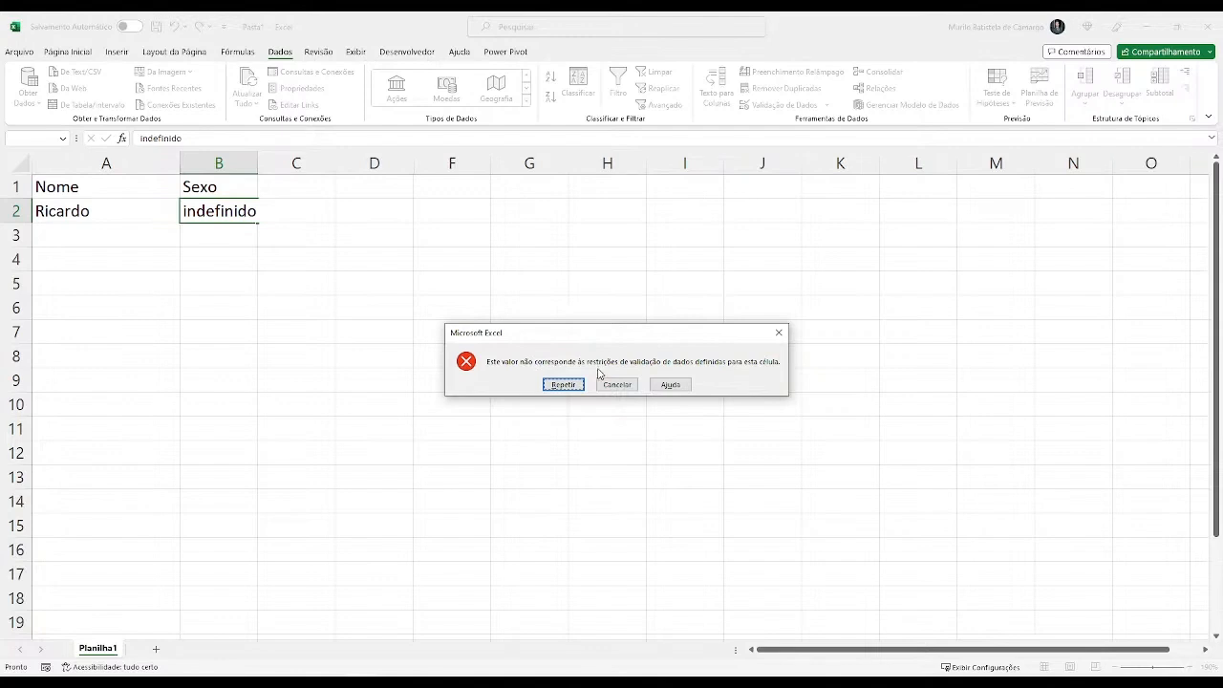
pyautogui.click(576, 385)
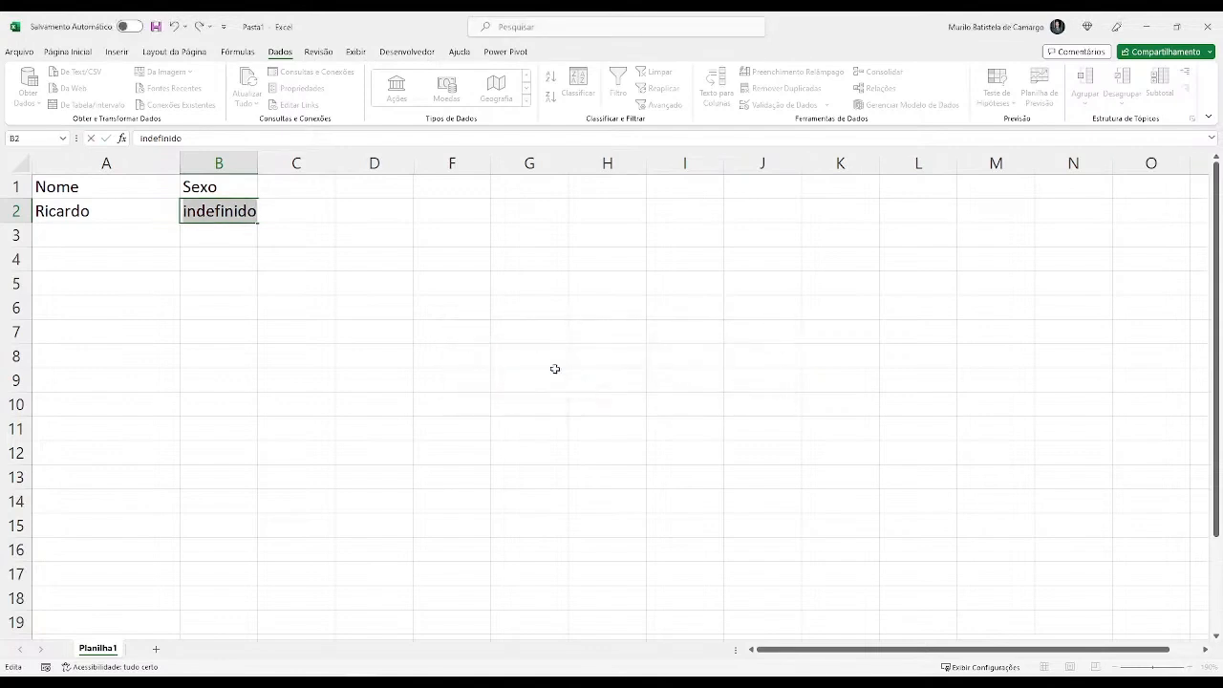
pyautogui.click(232, 237)
pyautogui.click(615, 390)
pyautogui.click(239, 259)
# Choose Masculino for B2 from its validation list.
pyautogui.click(241, 212)
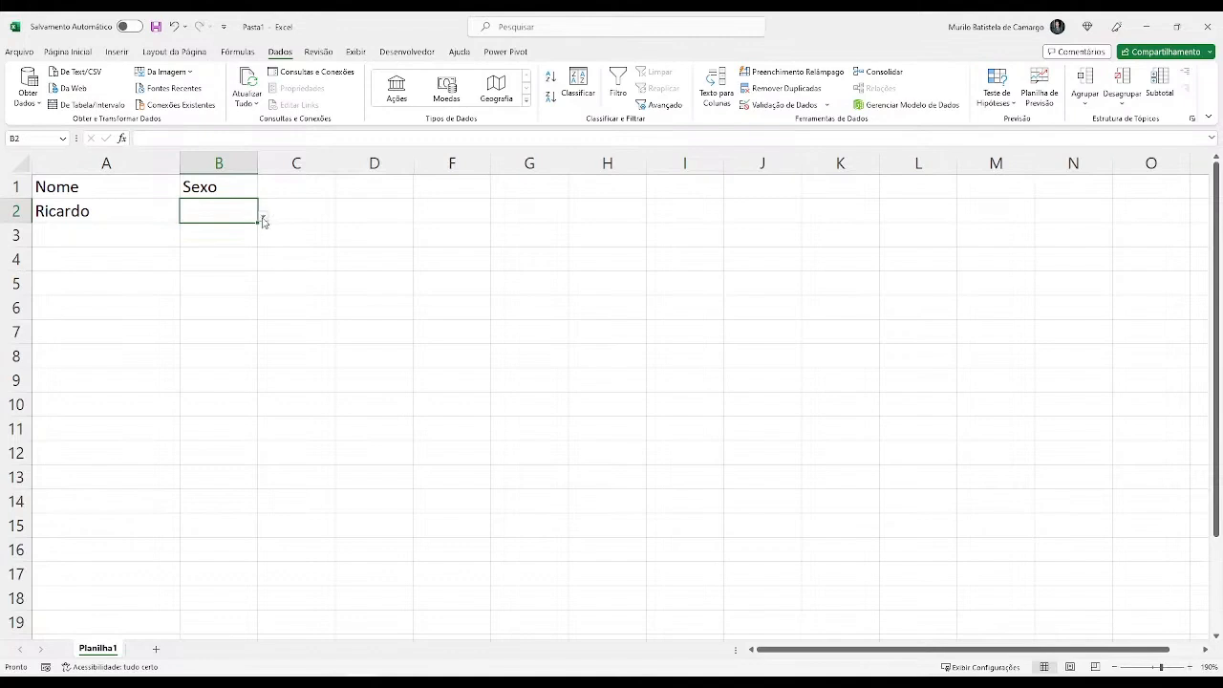
pyautogui.click(263, 216)
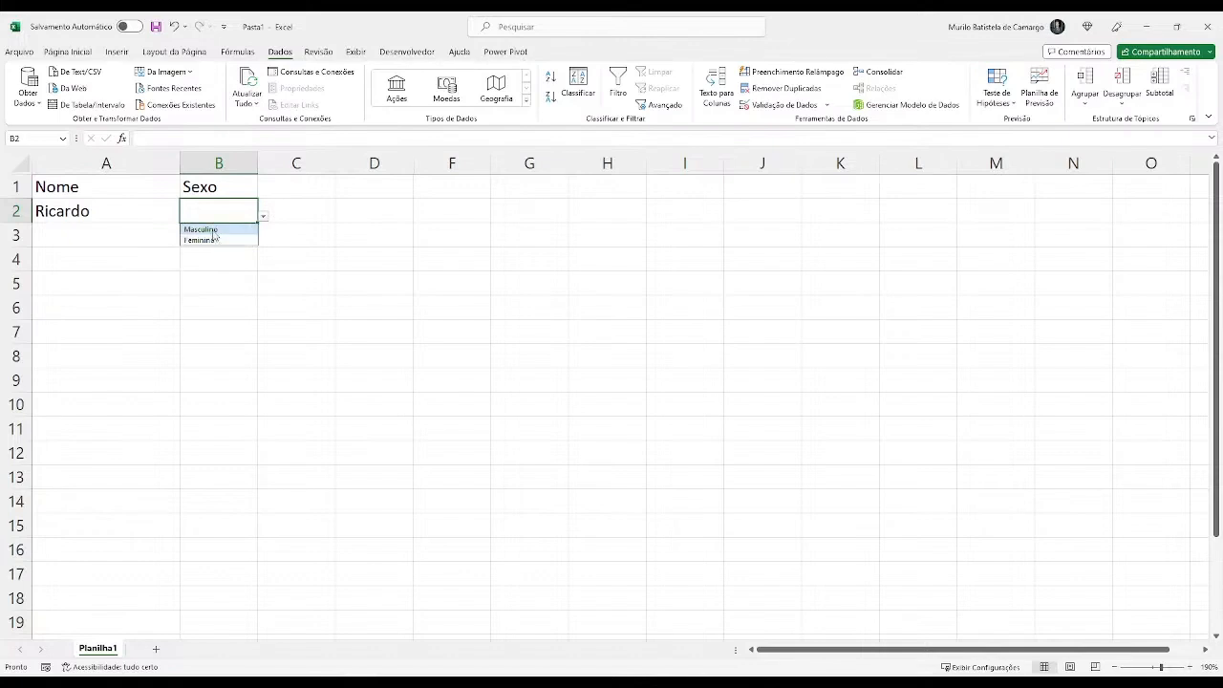
pyautogui.click(214, 230)
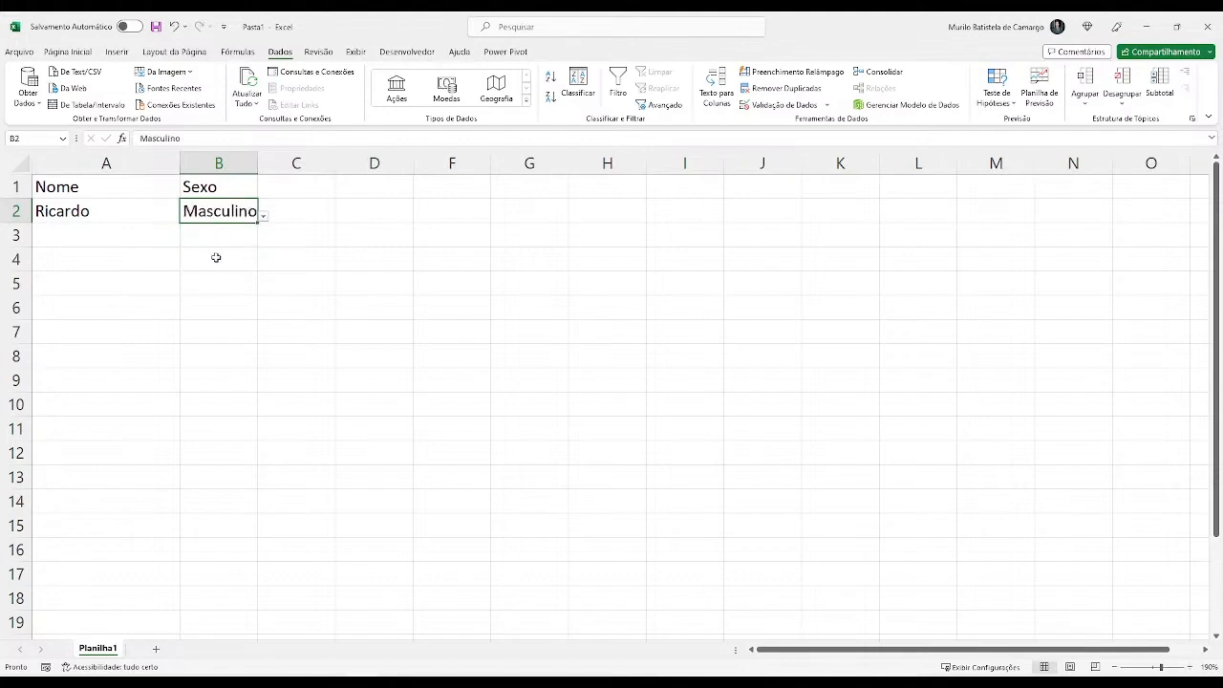
pyautogui.click(216, 257)
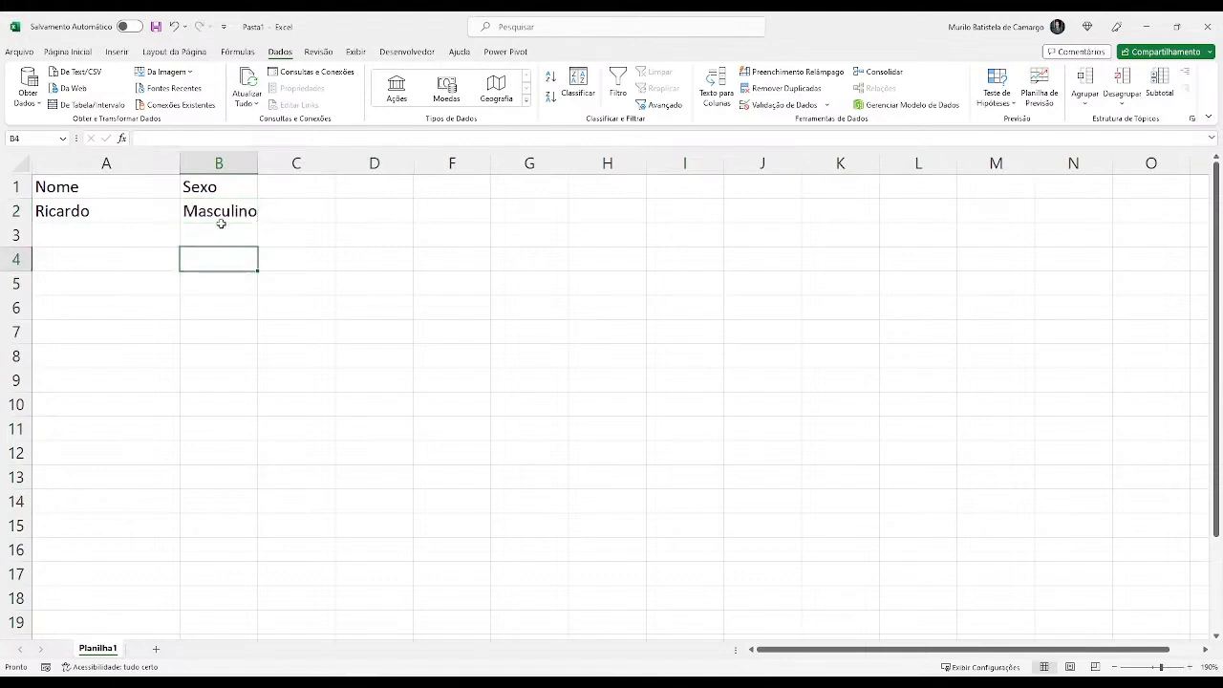
# Examine the Data (date) validation criterion and its comparison options for cell B3, closing the settings without applying anything.
pyautogui.click(221, 225)
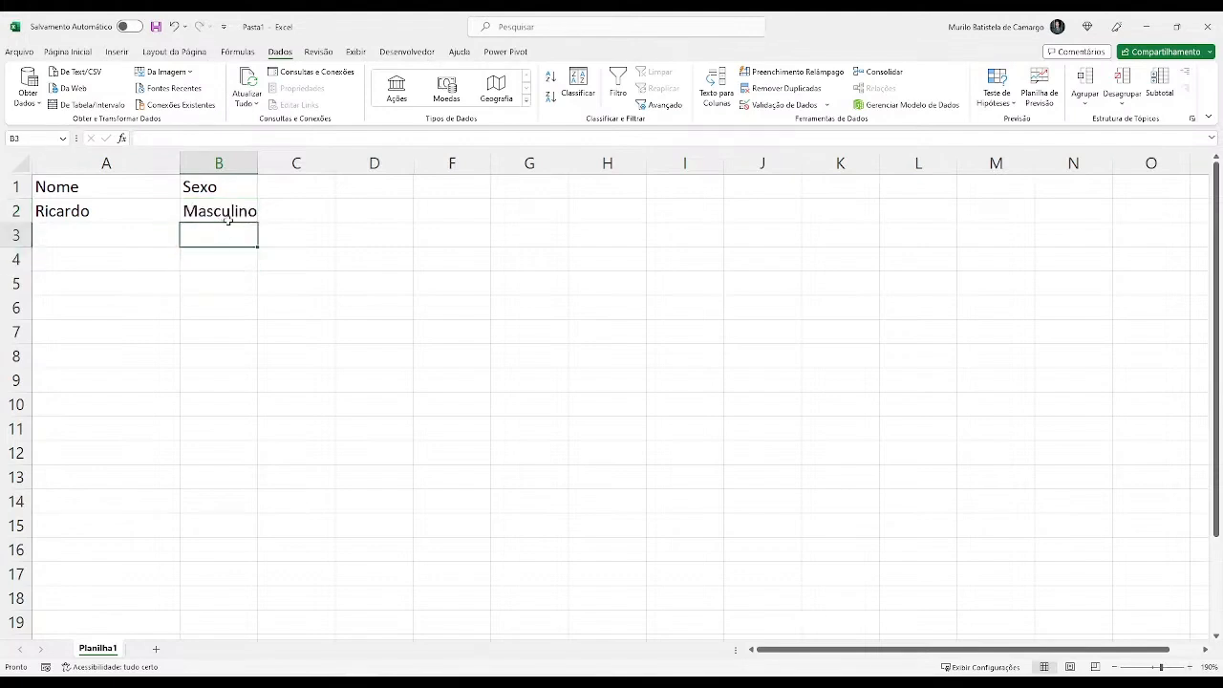
pyautogui.click(776, 105)
pyautogui.click(617, 276)
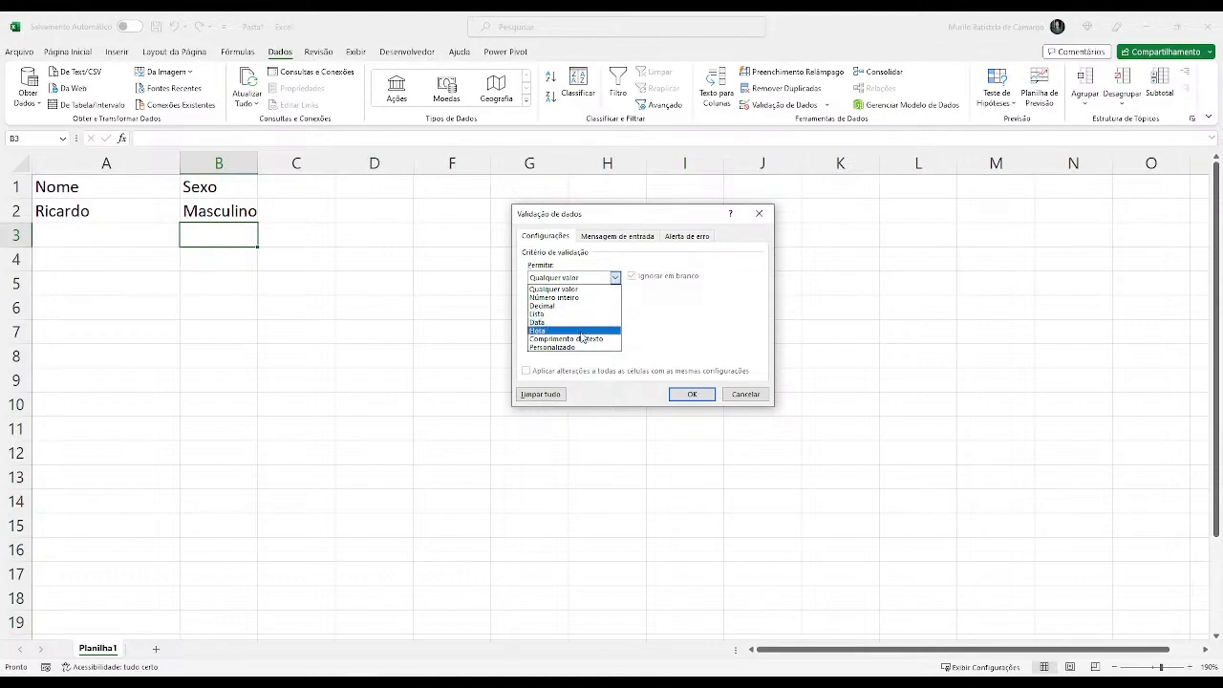
pyautogui.click(573, 322)
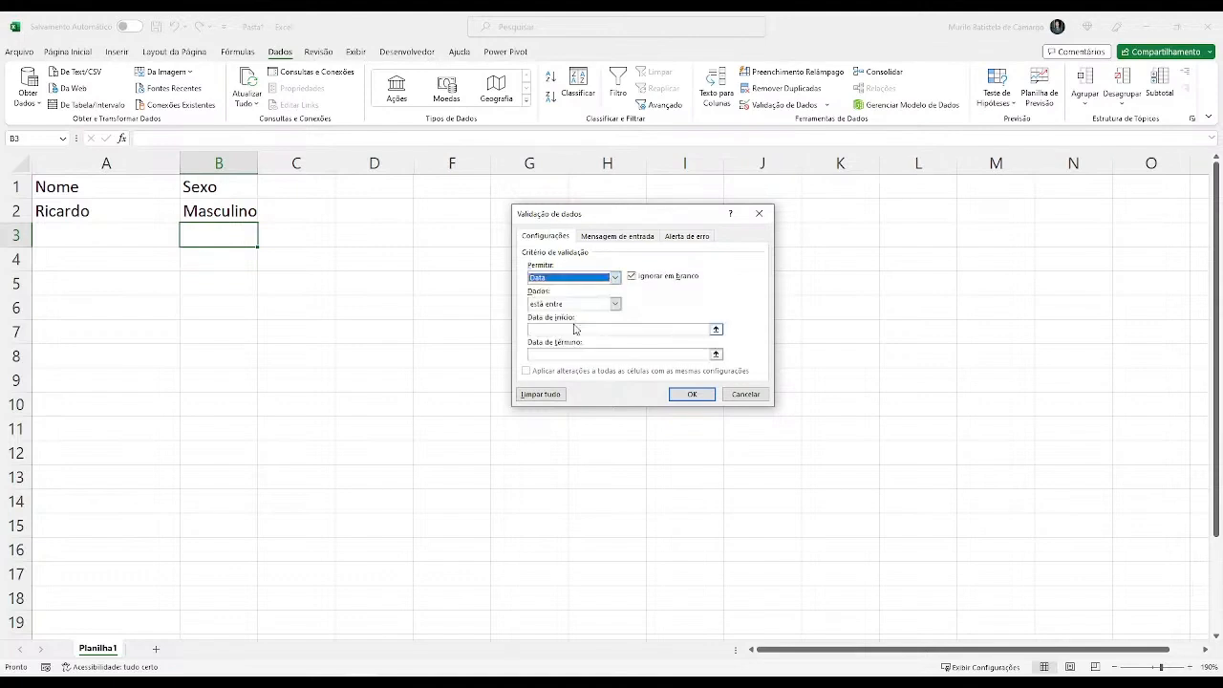
pyautogui.click(556, 303)
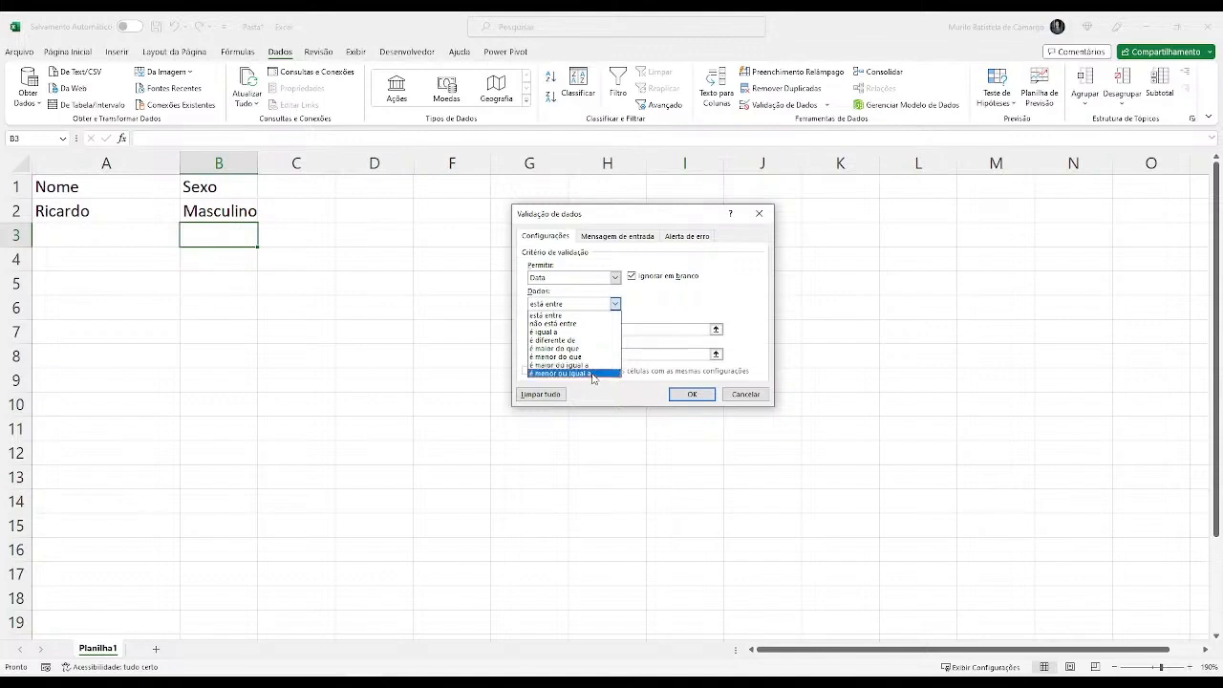
pyautogui.click(589, 302)
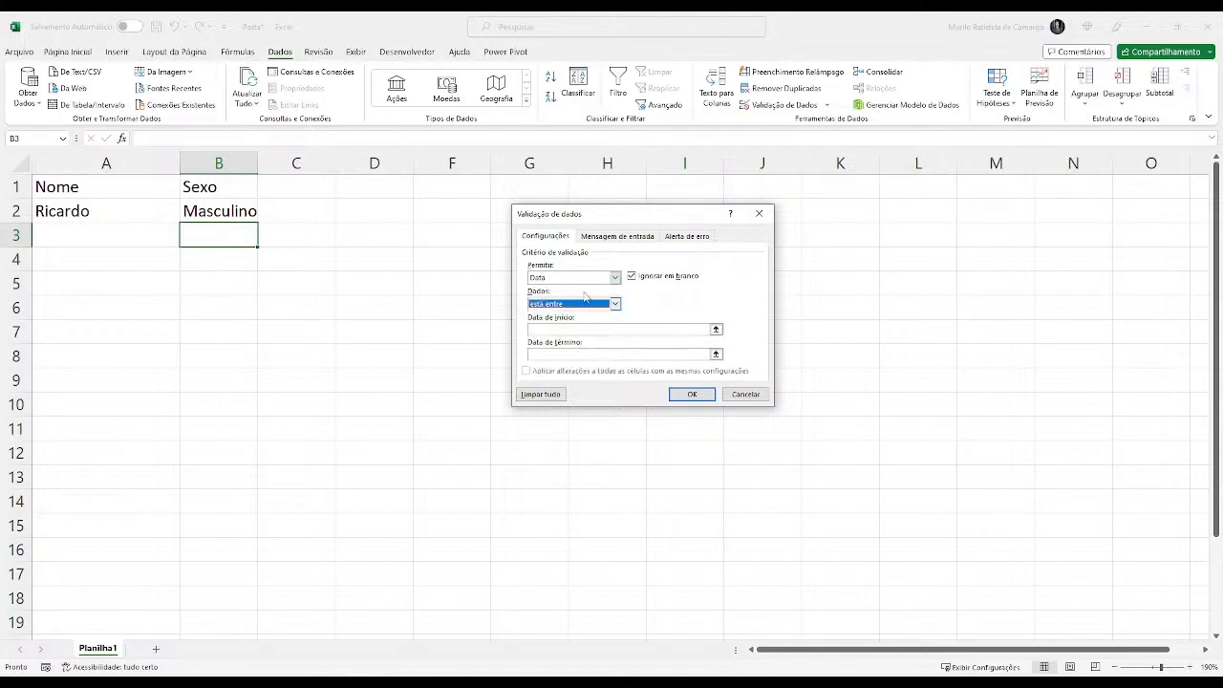
pyautogui.click(600, 328)
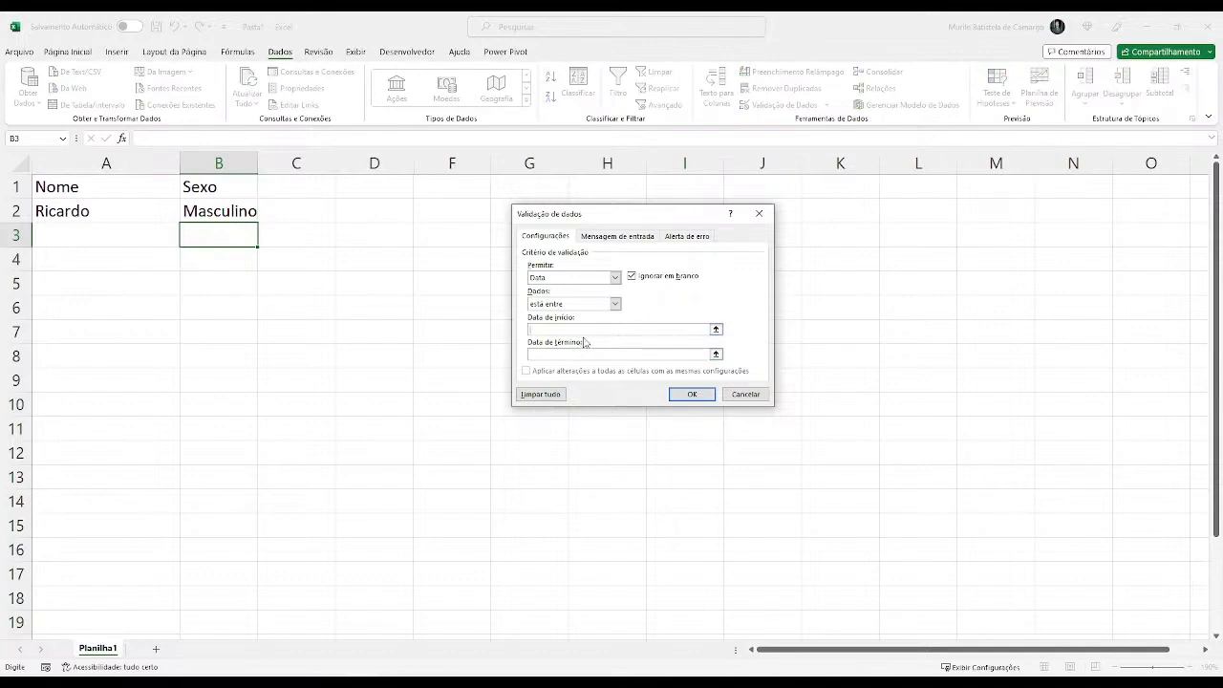
pyautogui.click(744, 394)
pyautogui.click(441, 333)
pyautogui.click(245, 237)
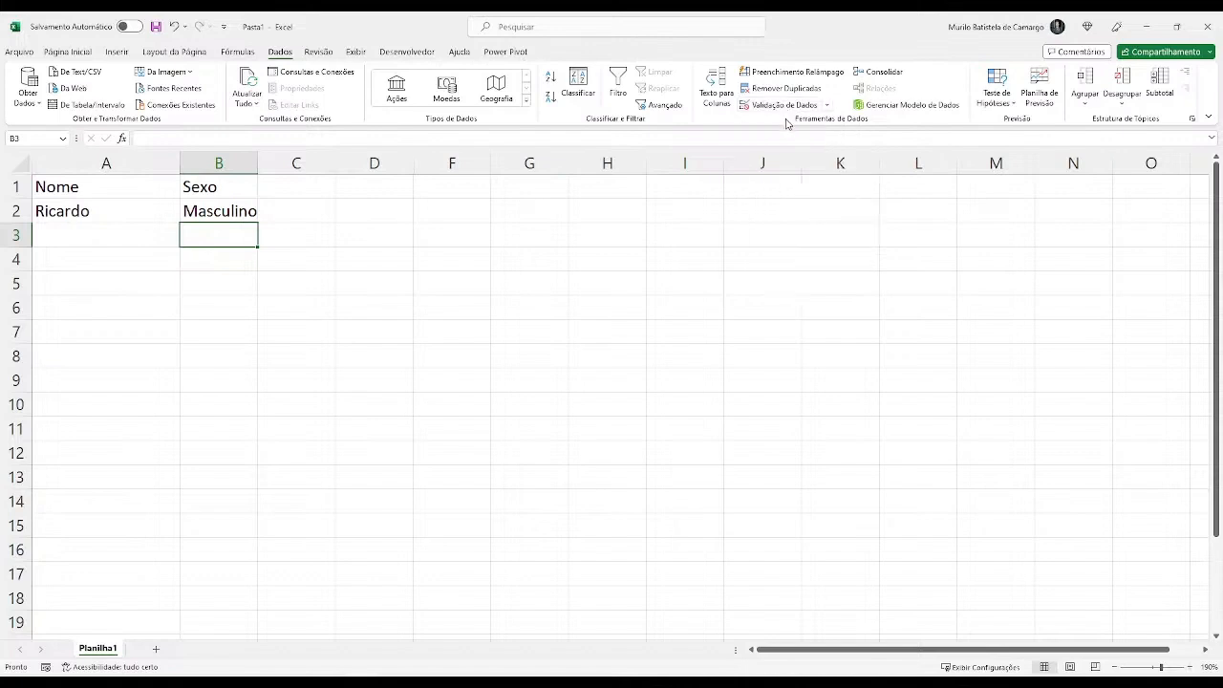
# View the options in B2's validation list and close it without changing the value.
pyautogui.click(247, 213)
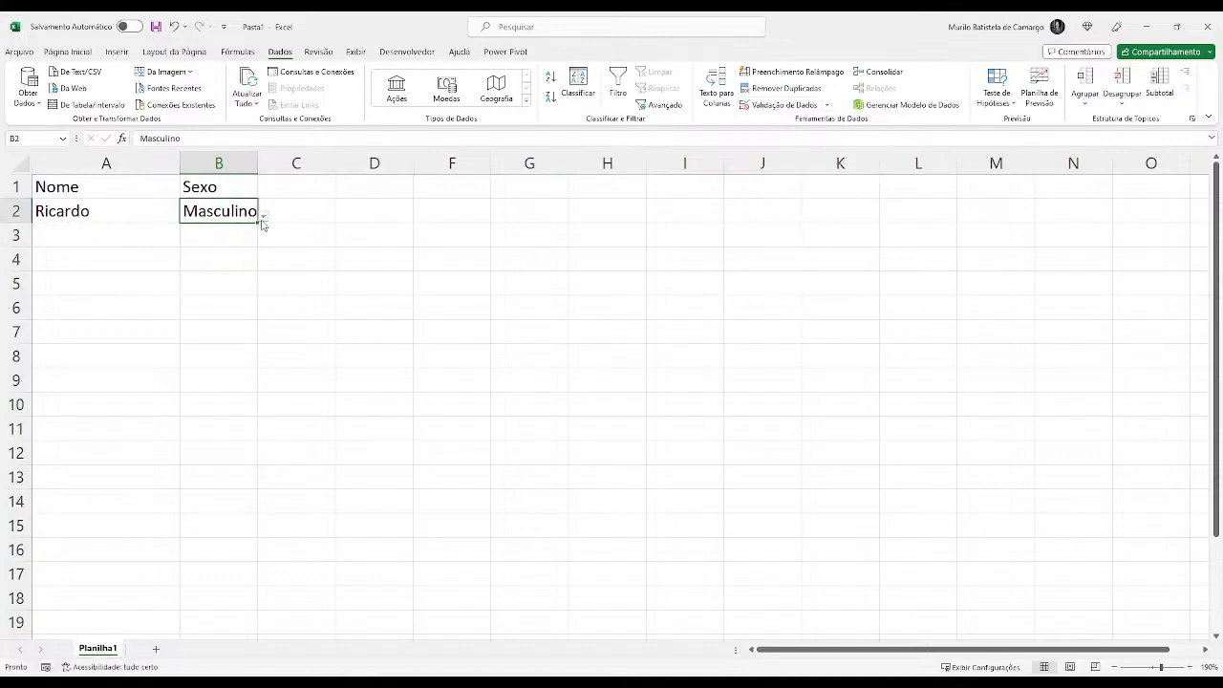
pyautogui.click(262, 217)
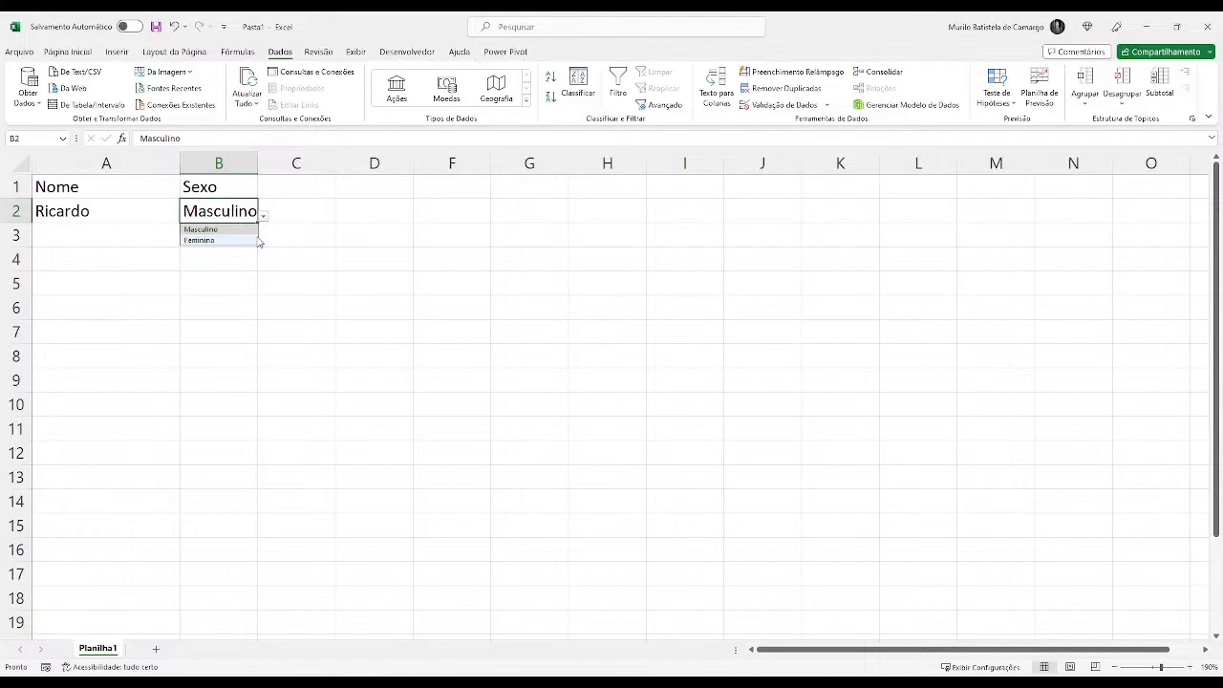
pyautogui.press('Escape')
# Apply data validation to D2 that allows only dates between 01/01/2023 and 31/12/2023.
pyautogui.click(373, 212)
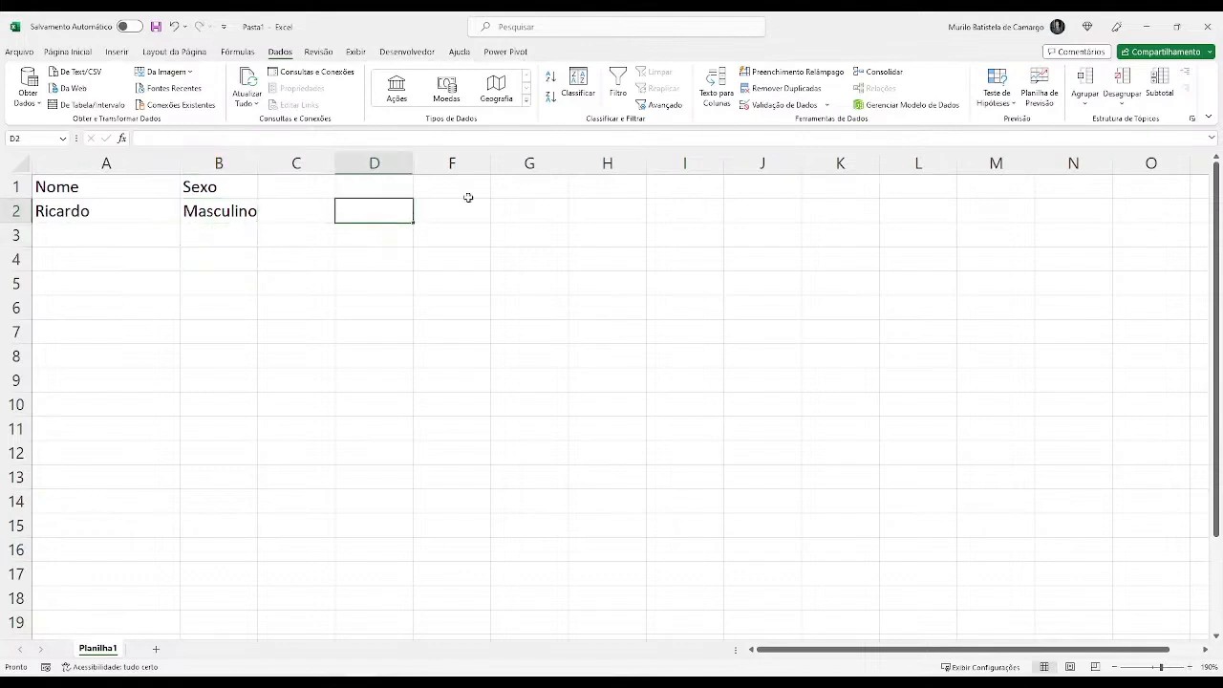
pyautogui.click(767, 105)
pyautogui.click(615, 277)
pyautogui.click(569, 321)
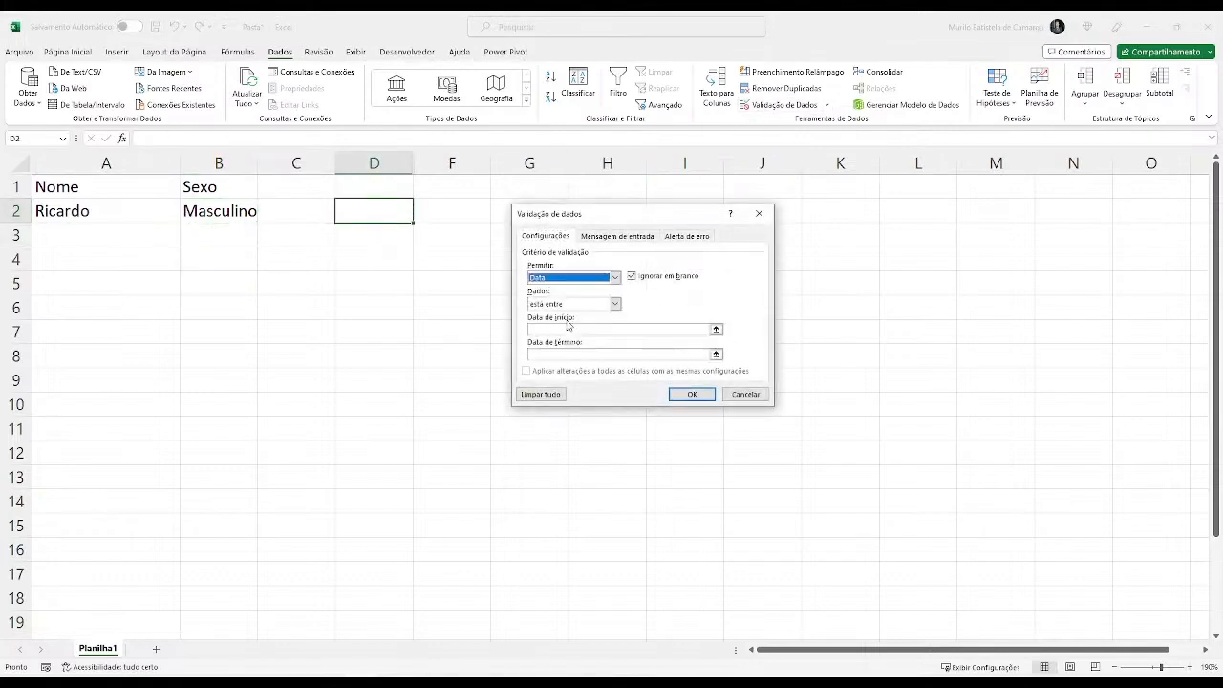
pyautogui.click(692, 394)
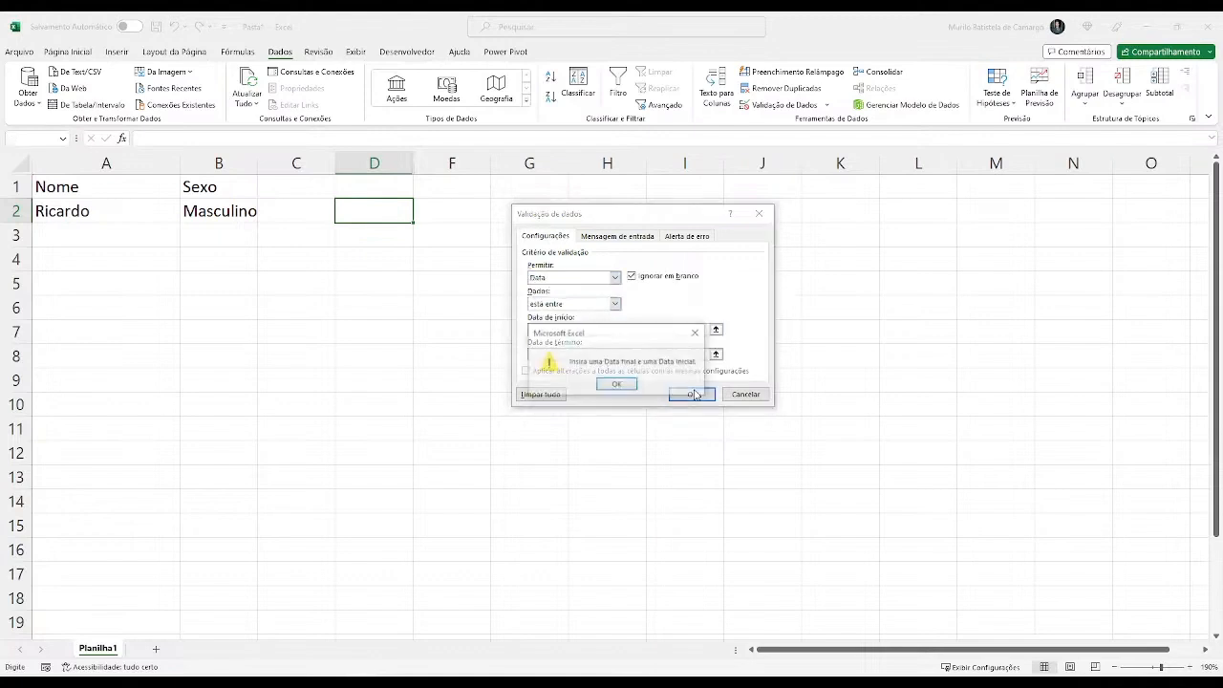
pyautogui.click(616, 382)
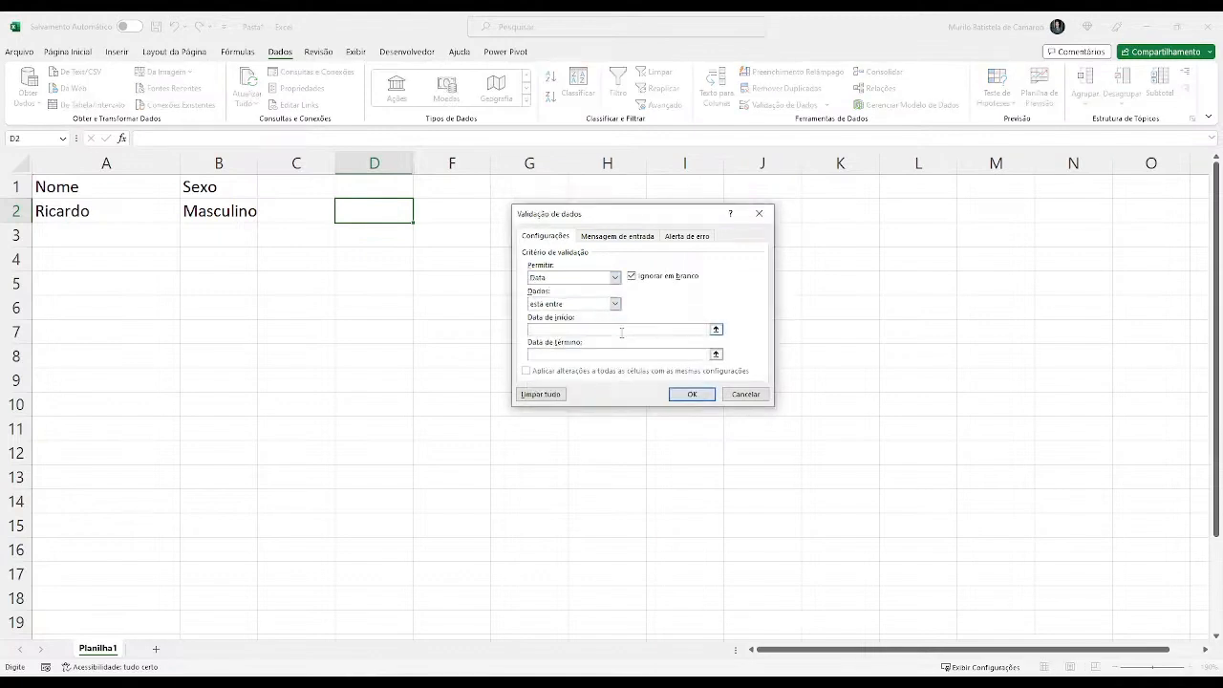
pyautogui.write('01/01/2023')
pyautogui.press('Tab')
pyautogui.write('31/12/2023')
pyautogui.click(696, 393)
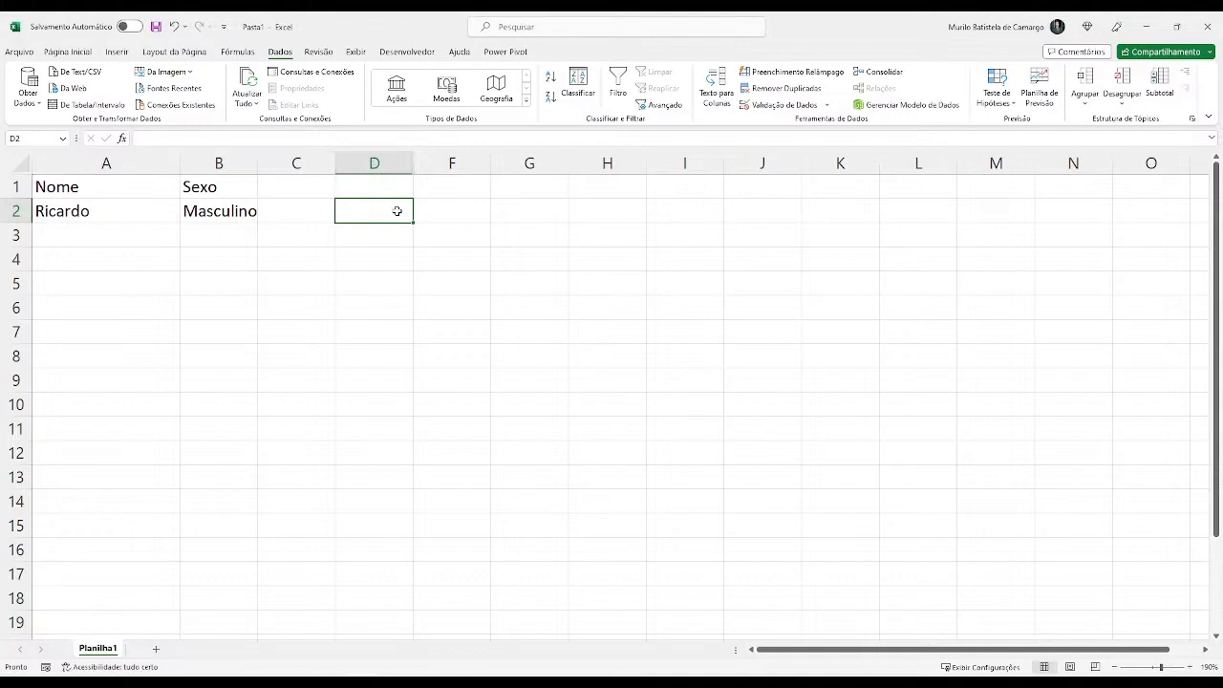
# Enter the date 07/05/2023 in D2 to test the date validation.
pyautogui.write('07/')
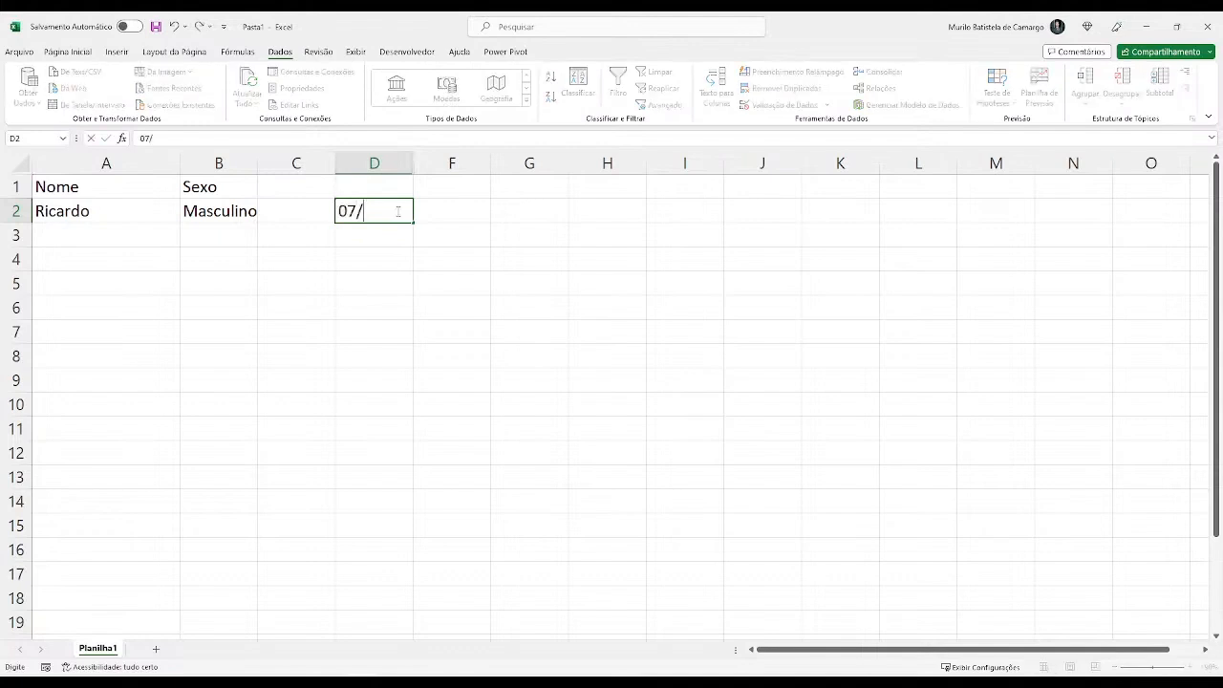
pyautogui.write('05/2023')
pyautogui.press('Return')
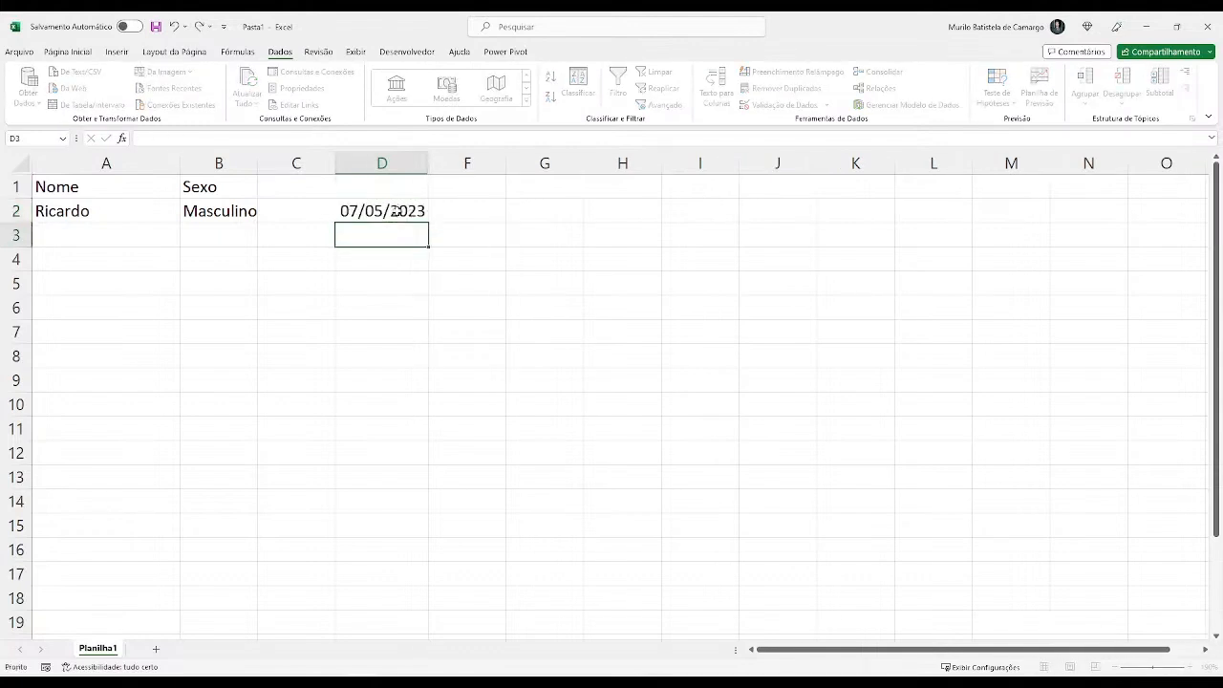
# Try to replace the date in D2 with the out-of-range date 18/04/1987, and cancel the entry.
pyautogui.click(405, 214)
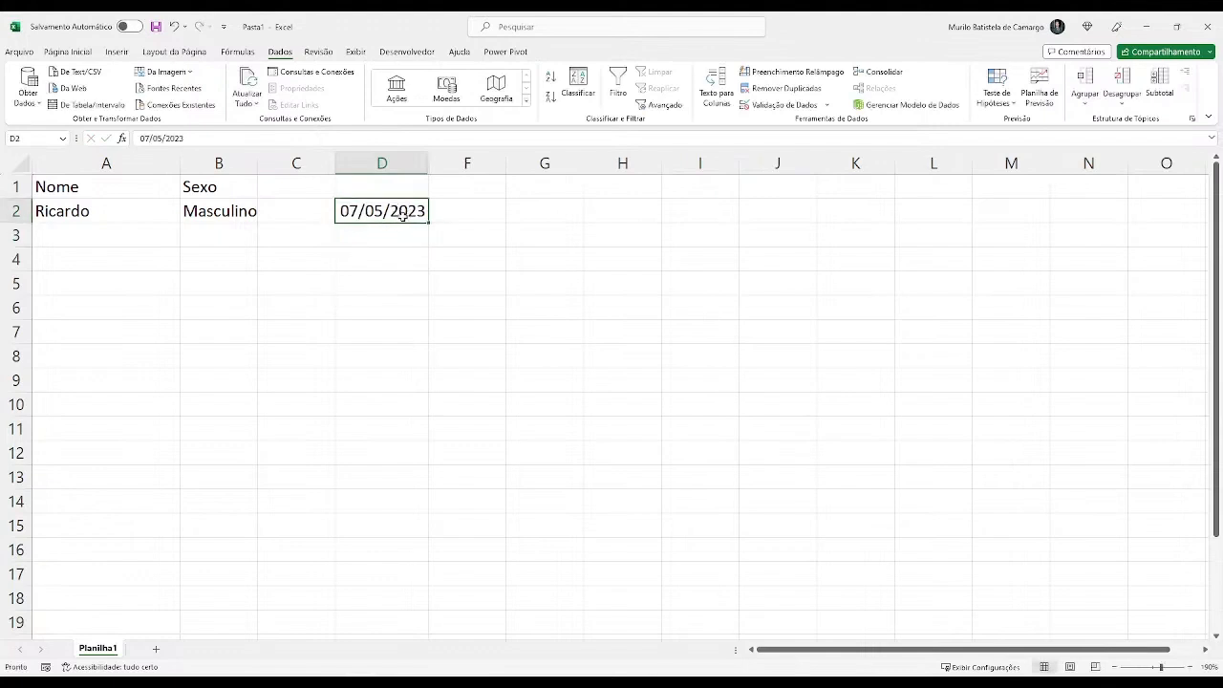
pyautogui.write('18')
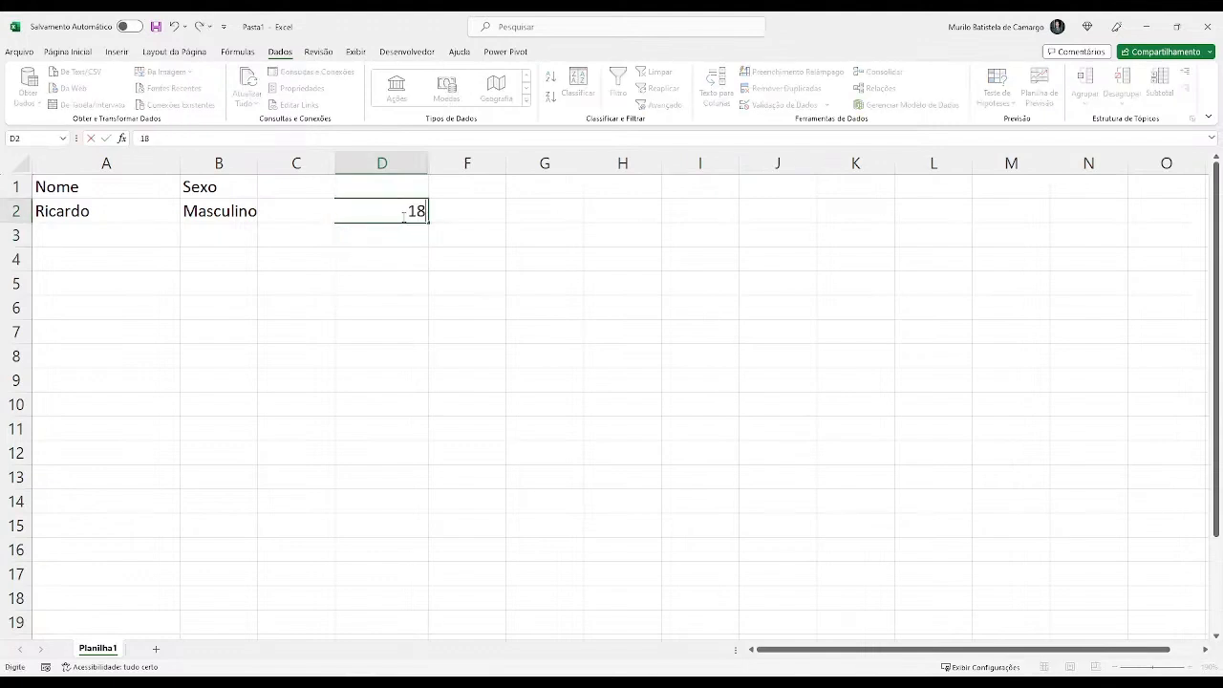
pyautogui.write('/04/1987')
pyautogui.press('Return')
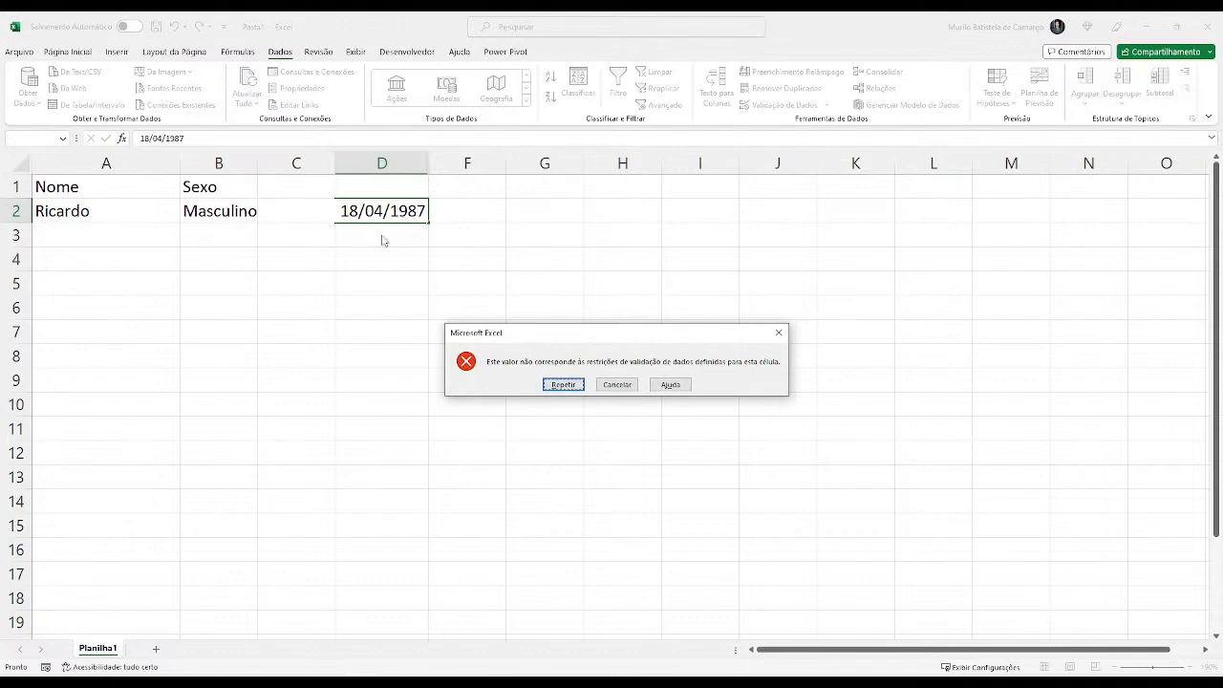
pyautogui.click(617, 384)
# Clear the contents of D2:D5 and of the sample table in A1:B2.
pyautogui.moveTo(387, 279); pyautogui.dragTo(396, 222)
pyautogui.press('Delete')
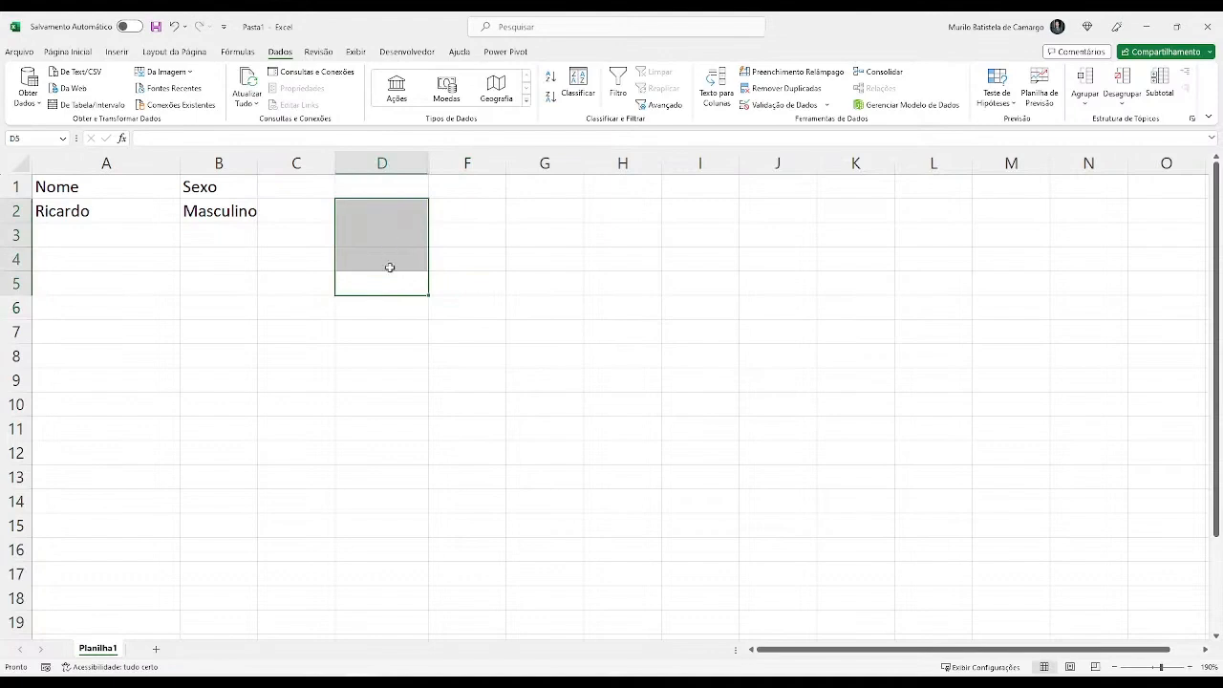
pyautogui.moveTo(76, 216); pyautogui.dragTo(214, 178)
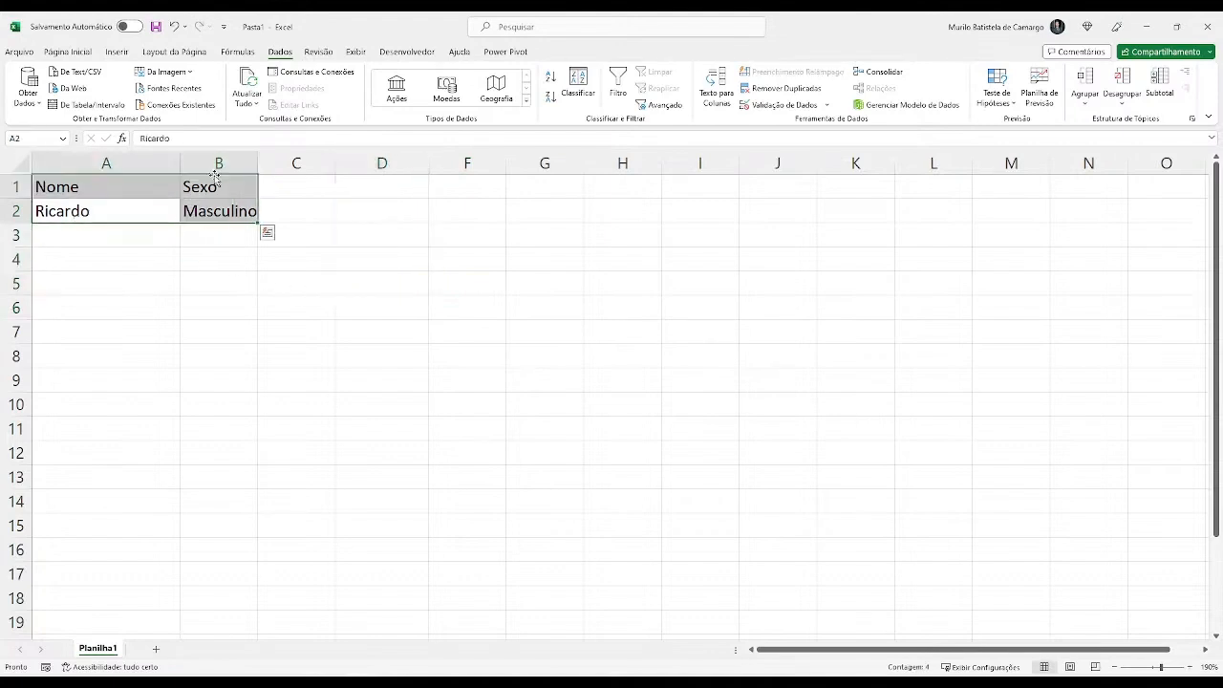
pyautogui.press('Delete')
pyautogui.click(361, 279)
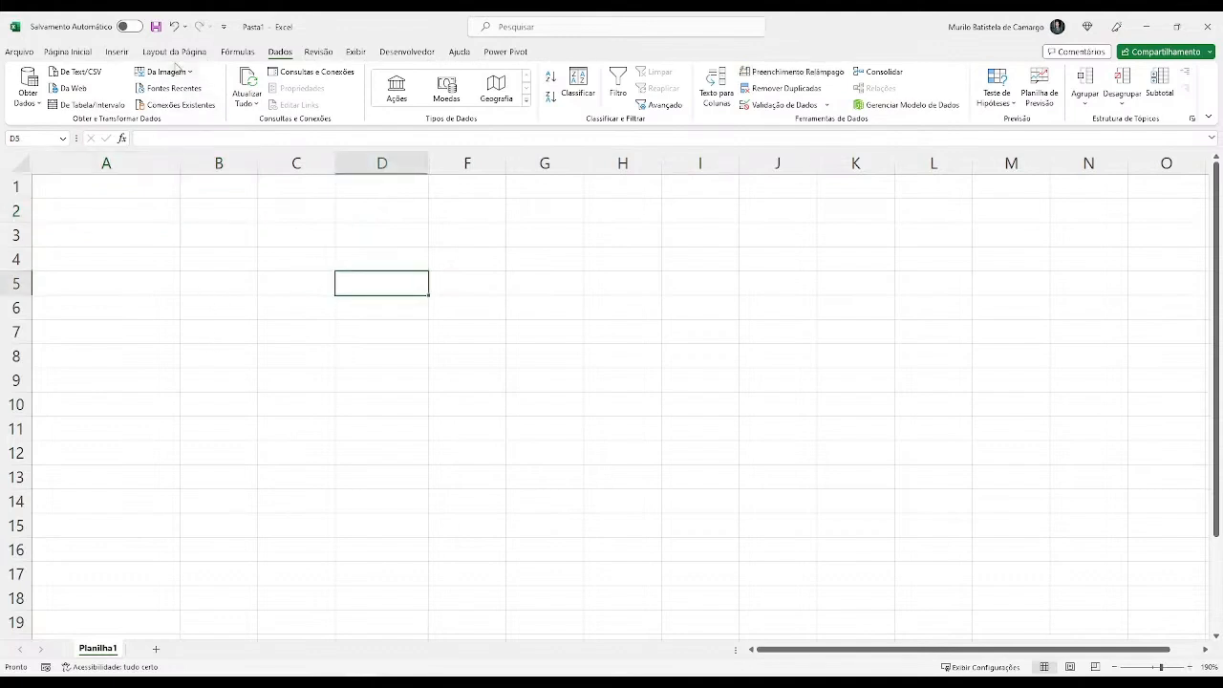
# Run the spelling check from A3 on the empty sheet and decline to continue from the sheet's beginning.
pyautogui.click(318, 51)
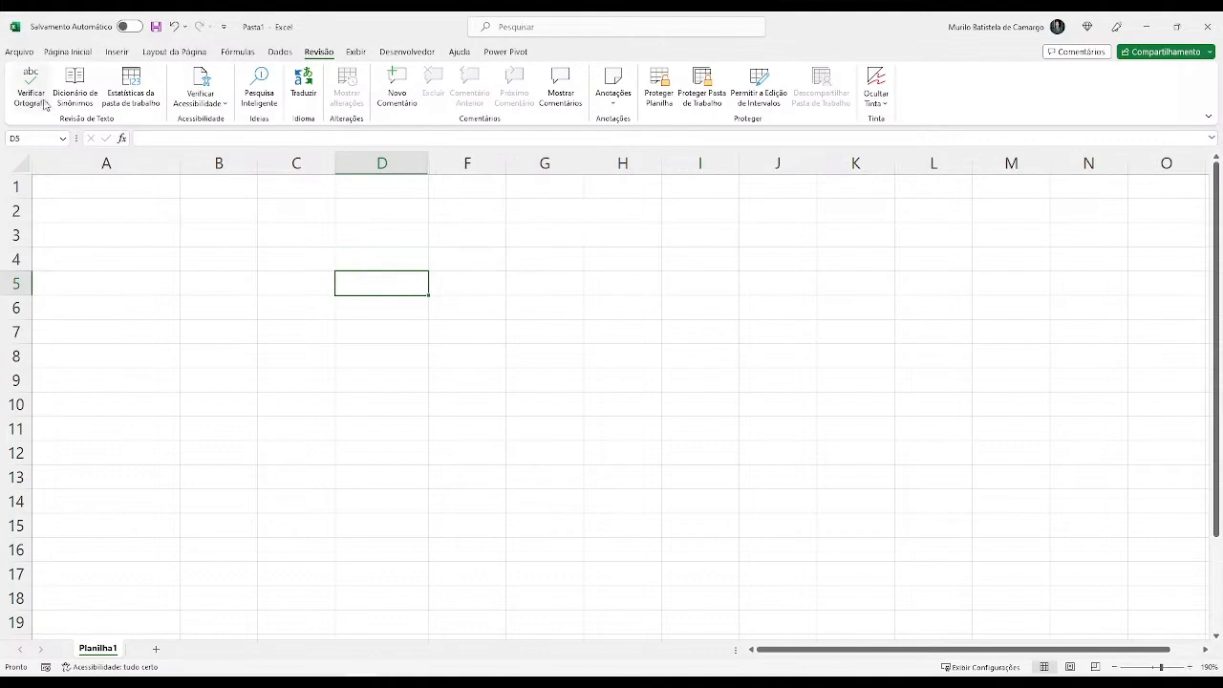
pyautogui.click(172, 239)
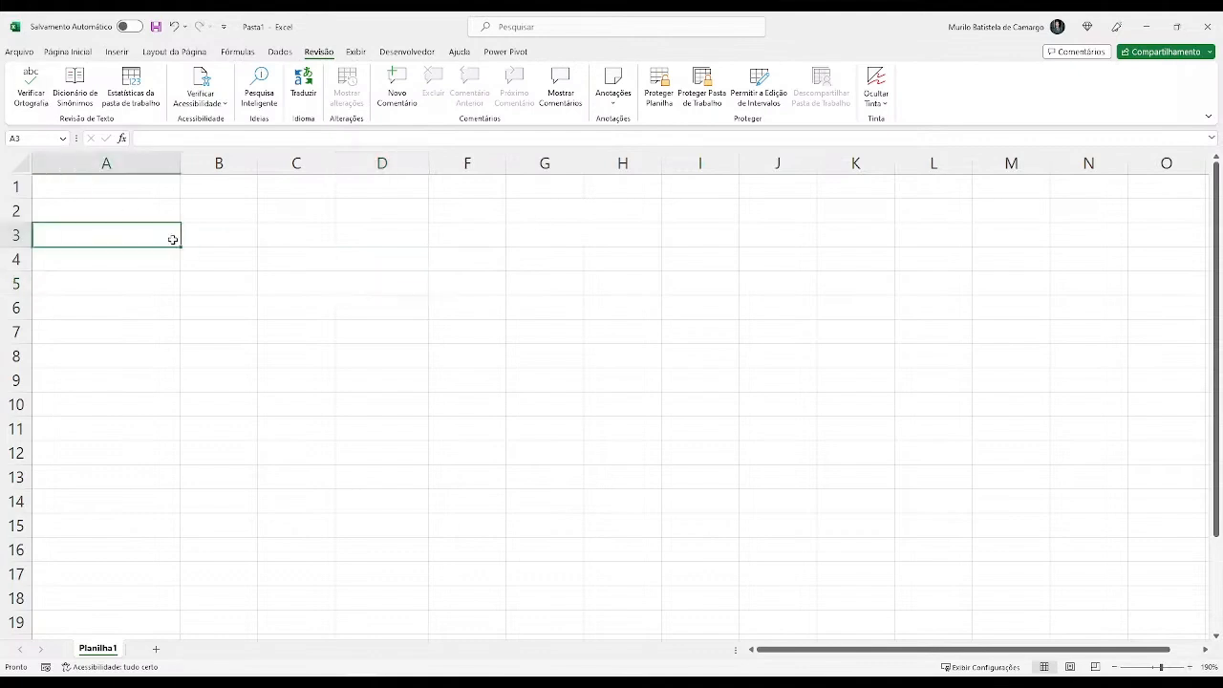
pyautogui.click(43, 101)
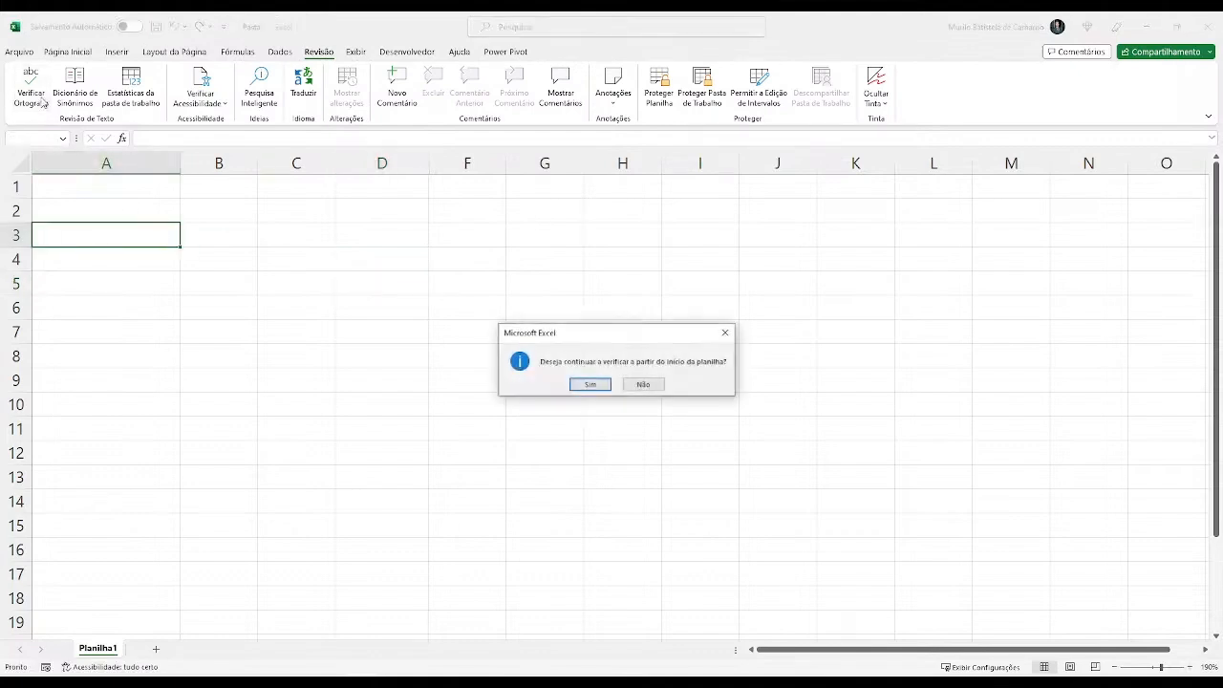
pyautogui.click(640, 384)
# Enter the misspelled word Hortografia in A2 and the phrase Duas irmão in A3.
pyautogui.doubleClick(156, 208)
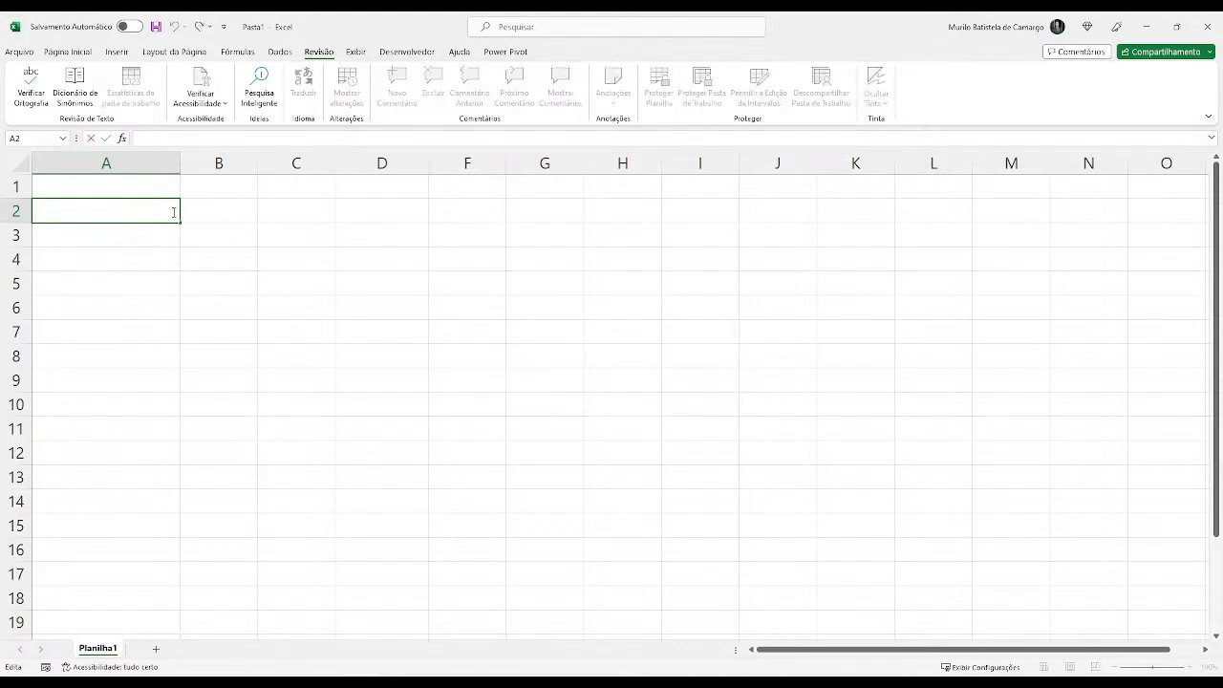
pyautogui.write('Hortografia')
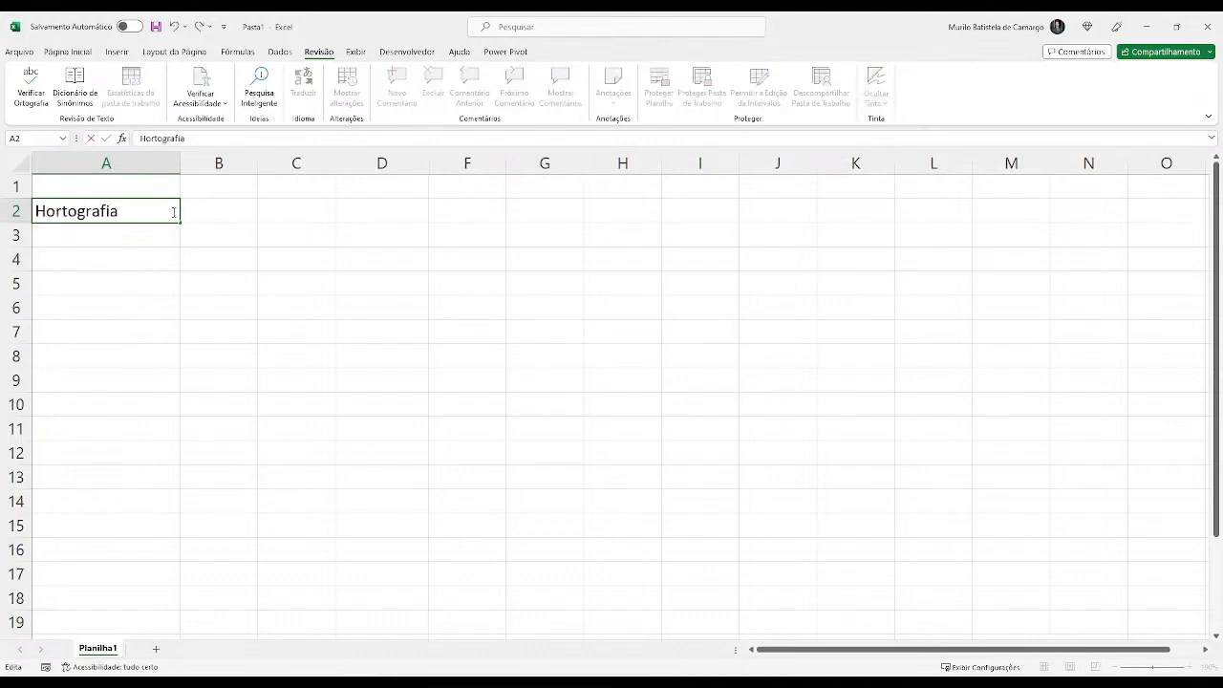
pyautogui.press('Return')
pyautogui.write('Duas')
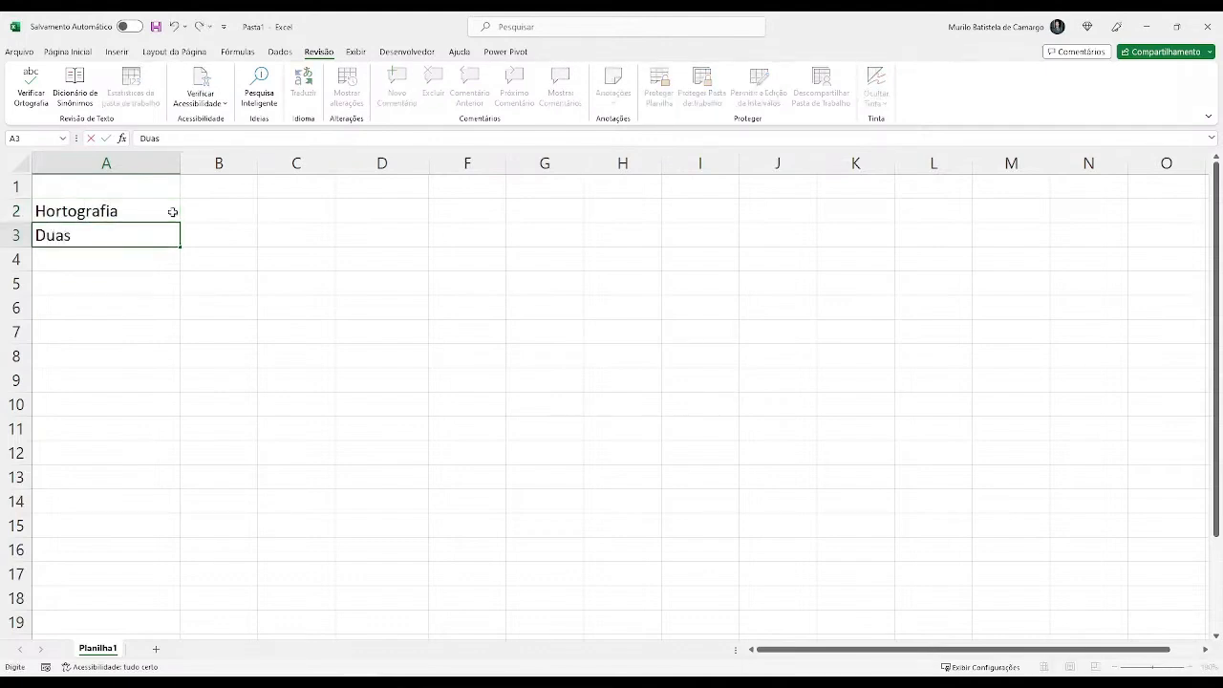
pyautogui.write(' irmão')
pyautogui.press('Return')
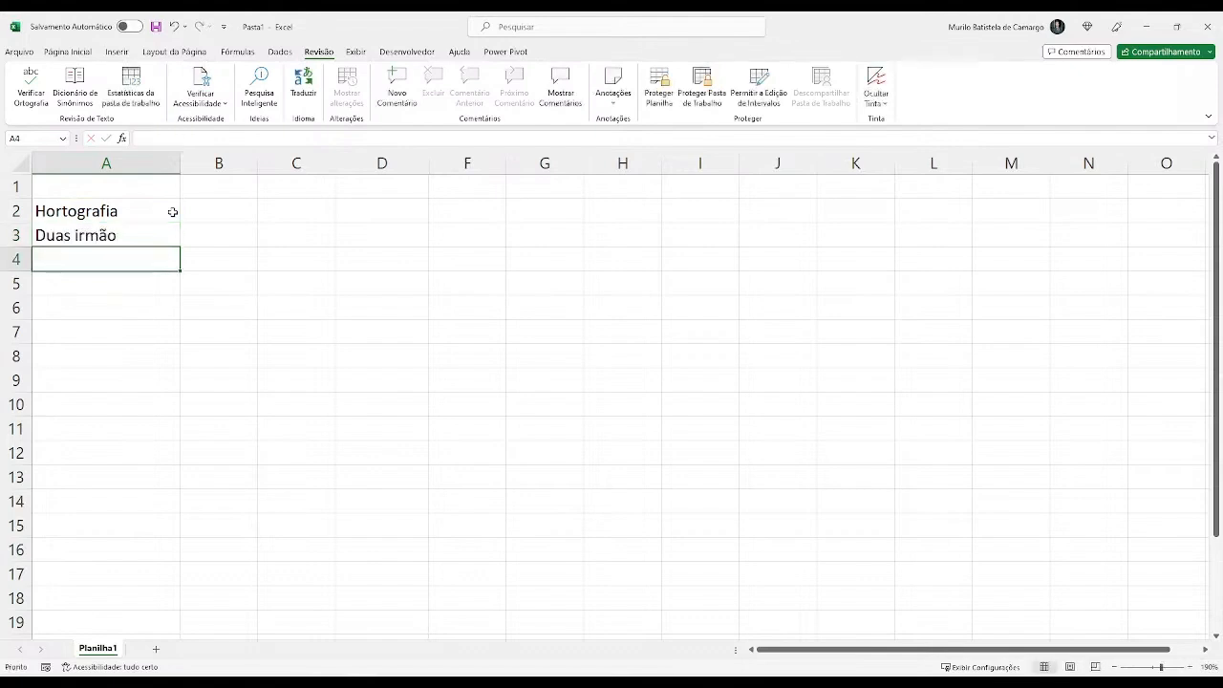
# Run the spelling check from A2 and replace Hortografia with the suggestion Ortografia.
pyautogui.click(191, 270)
pyautogui.click(164, 204)
pyautogui.click(162, 232)
pyautogui.moveTo(161, 232); pyautogui.dragTo(162, 211)
pyautogui.click(31, 86)
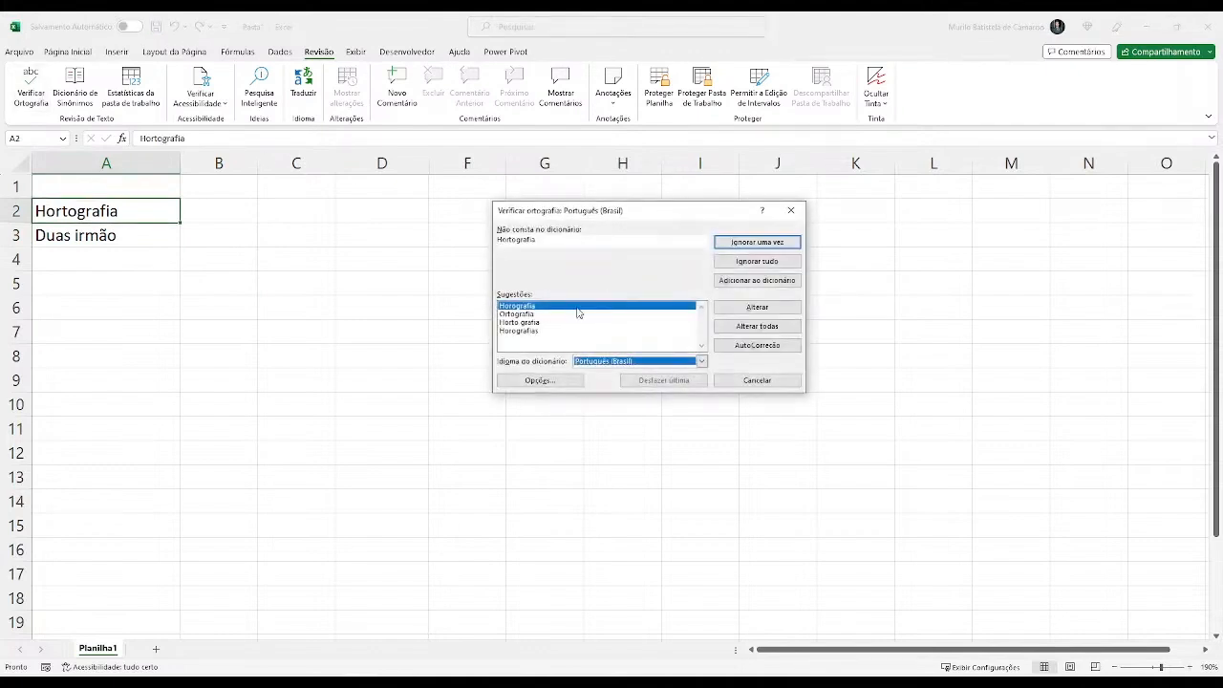
pyautogui.click(519, 321)
pyautogui.click(516, 313)
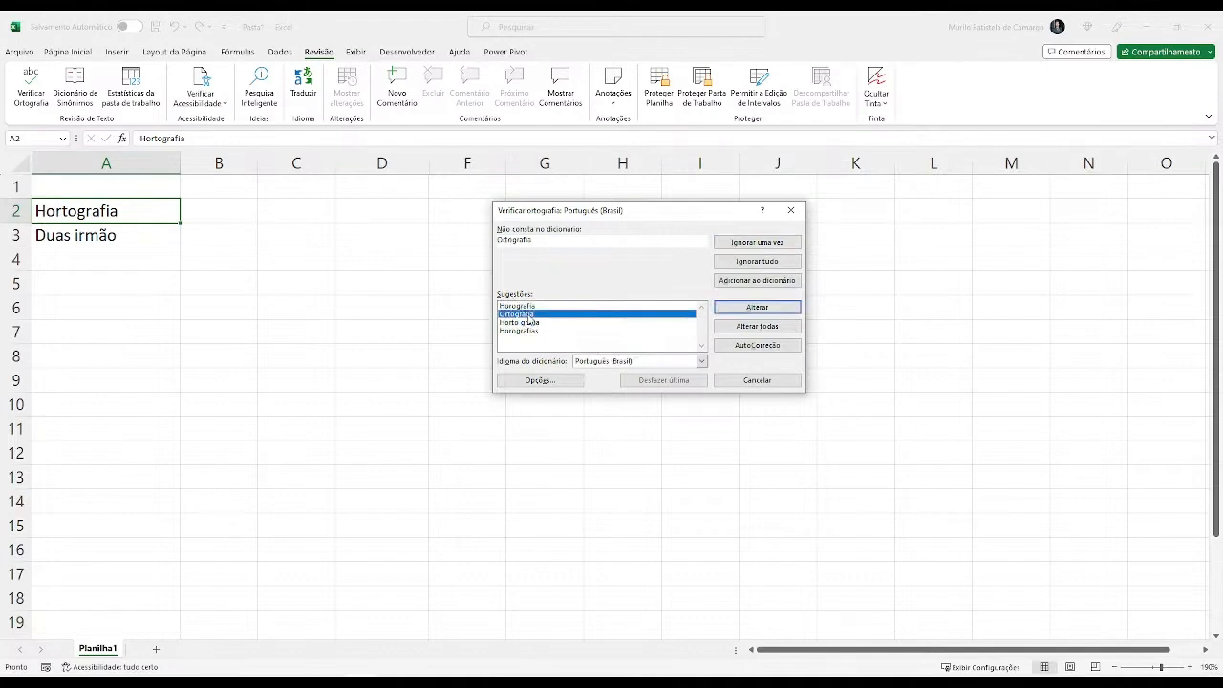
pyautogui.click(538, 328)
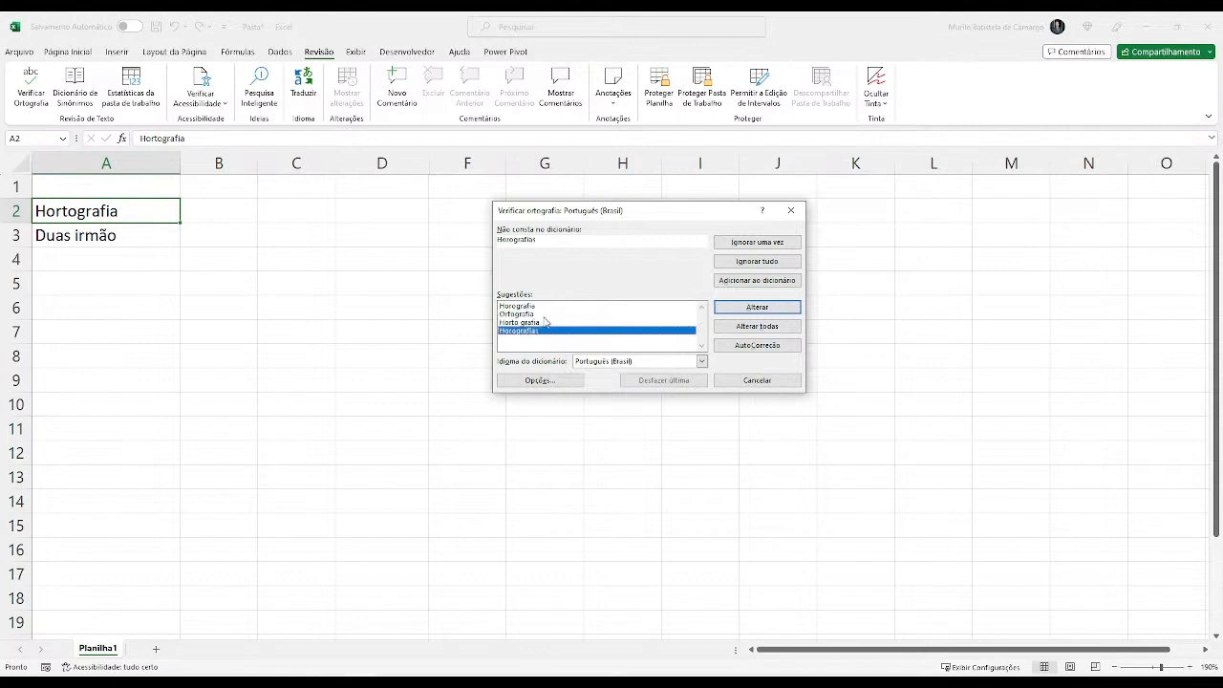
pyautogui.click(532, 315)
pyautogui.click(771, 313)
pyautogui.click(598, 392)
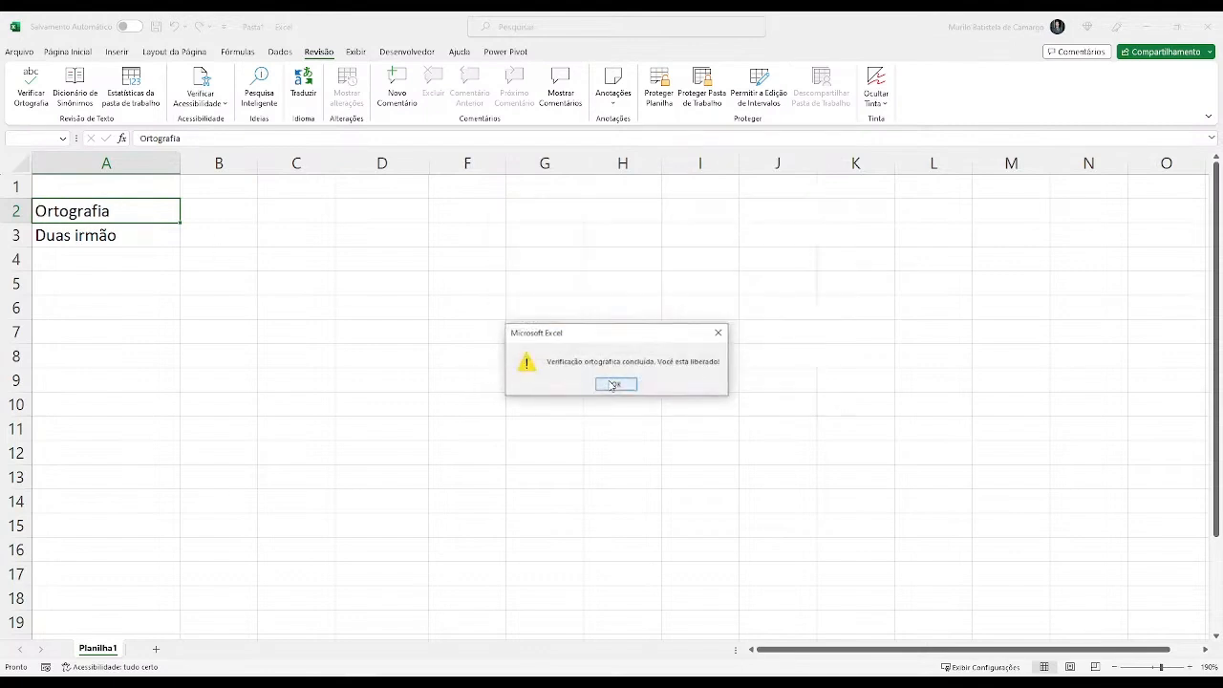
pyautogui.click(616, 384)
# Run the spelling check from A3, continuing from the beginning of the sheet.
pyautogui.click(159, 238)
pyautogui.click(31, 86)
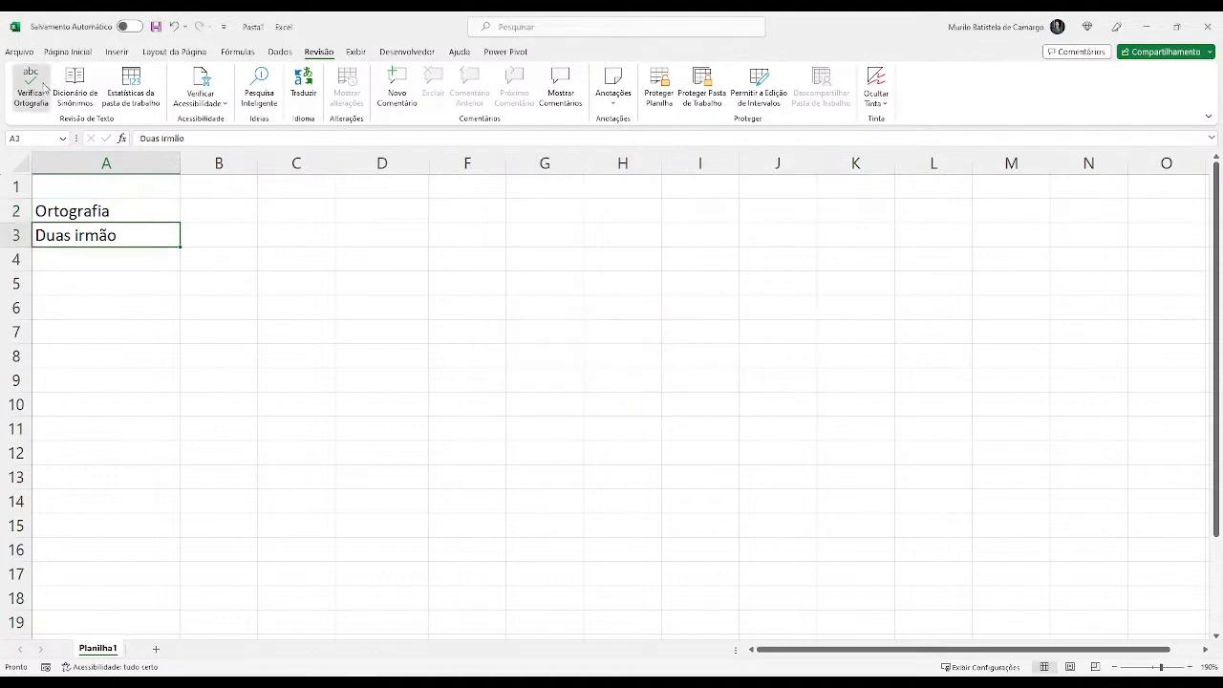
pyautogui.click(590, 385)
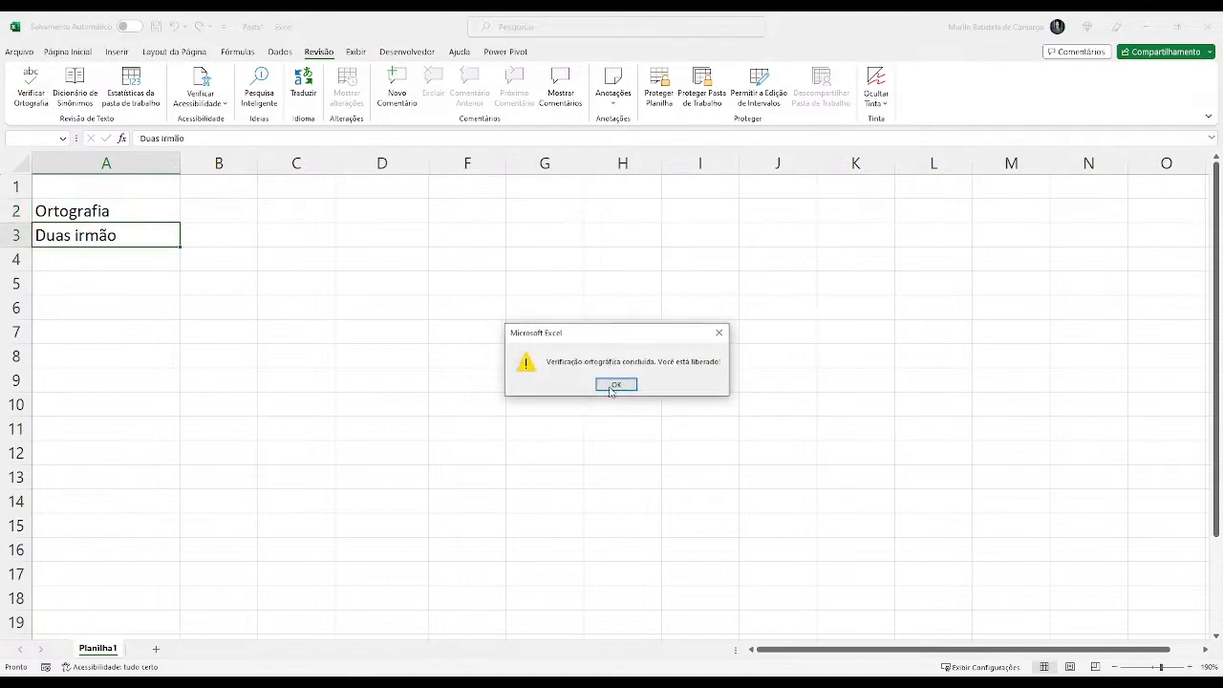
pyautogui.click(621, 386)
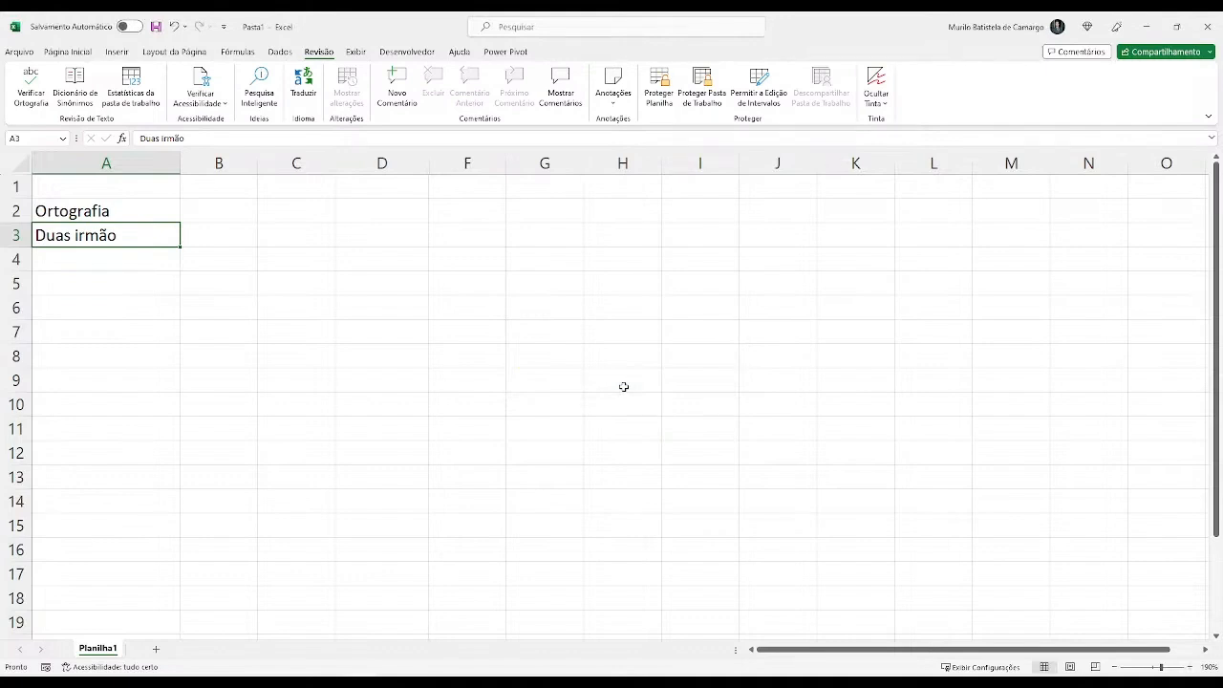
pyautogui.click(55, 210)
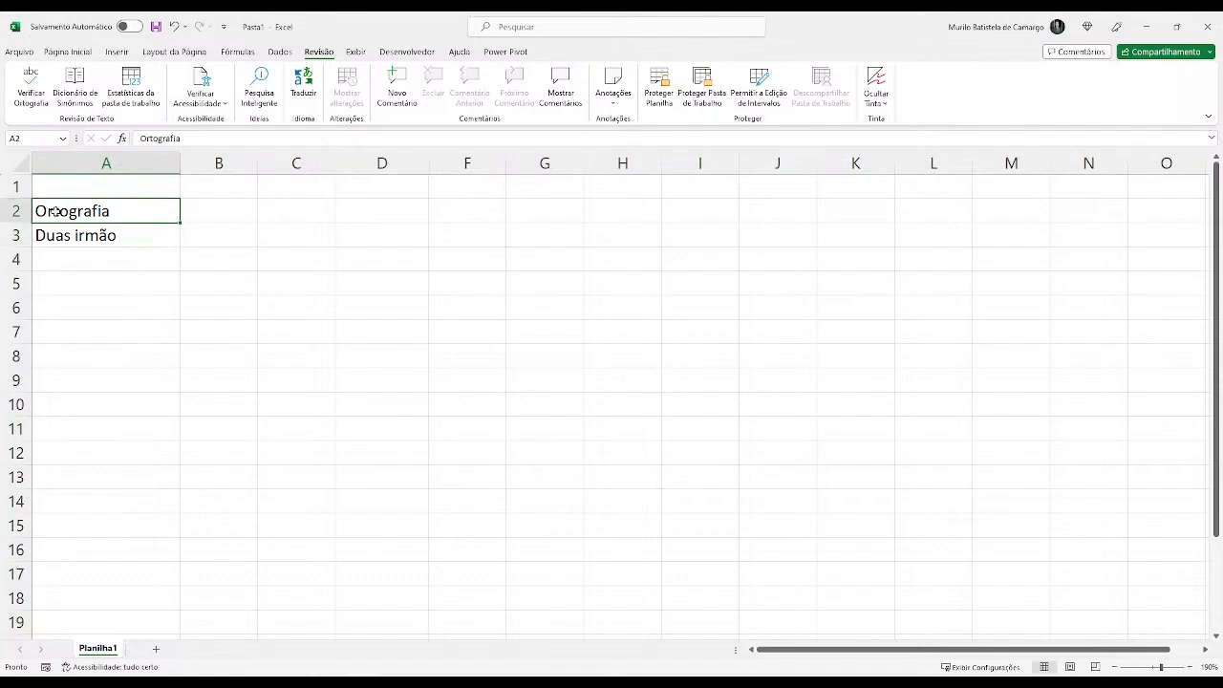
pyautogui.press('Down')
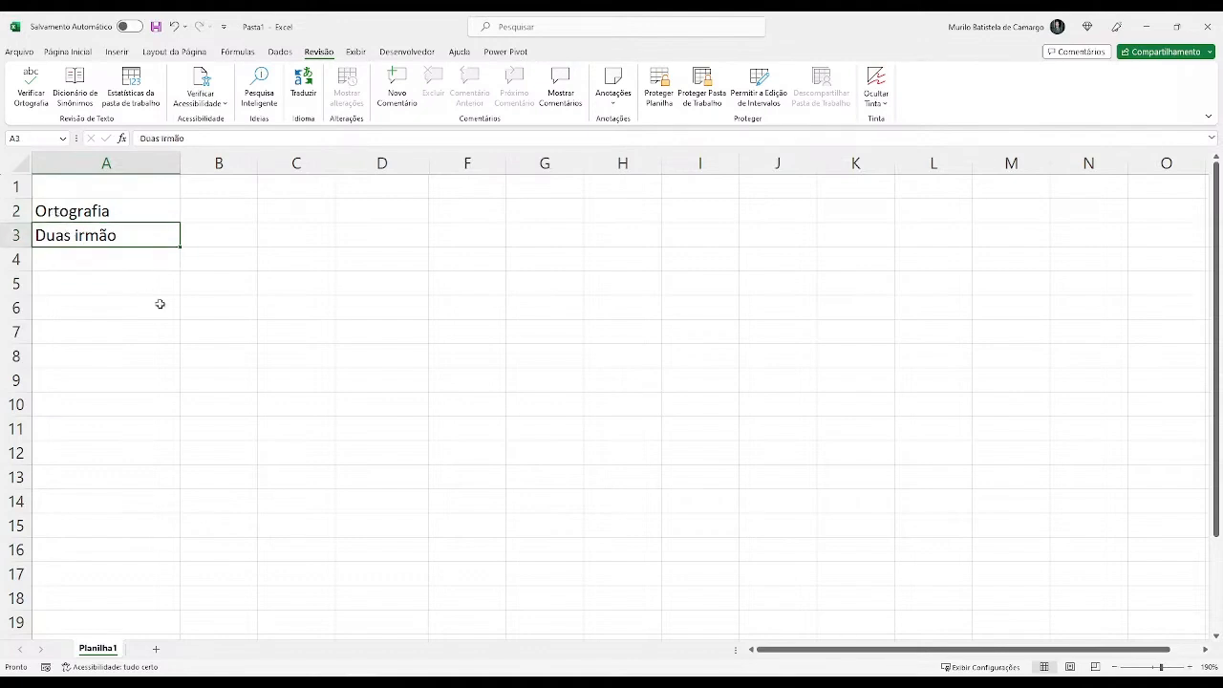
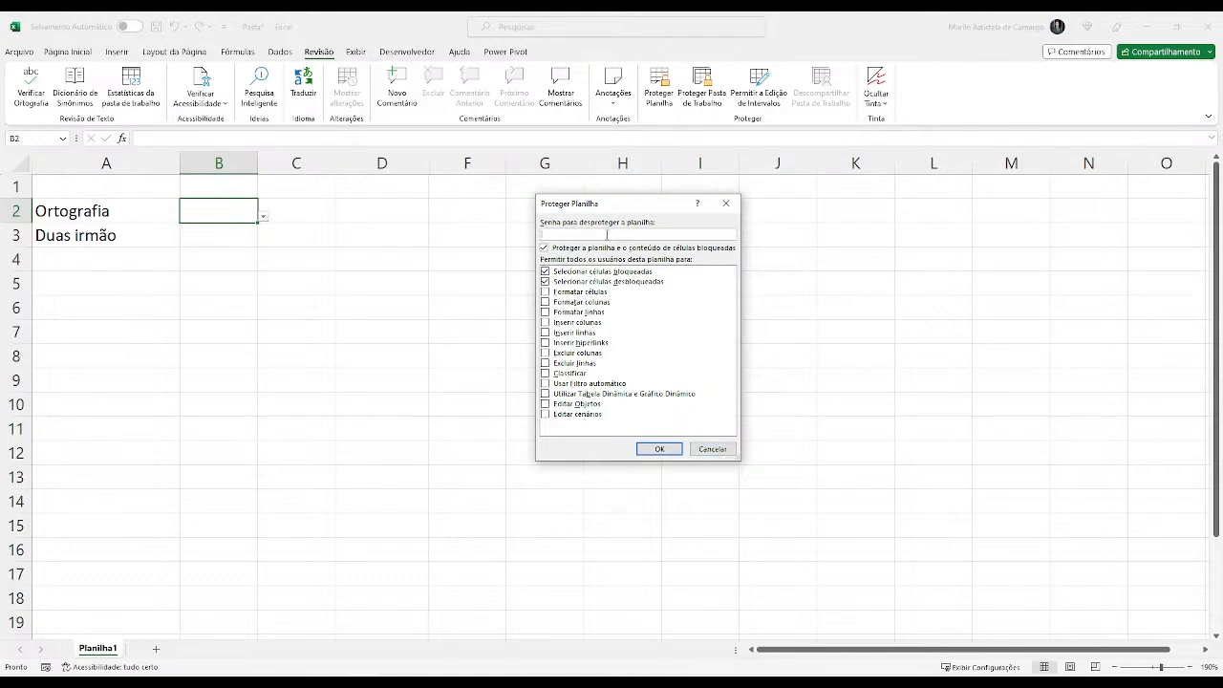
# Cancel the sheet protection, and view the workbook structure protection options without applying them.
pyautogui.click(714, 451)
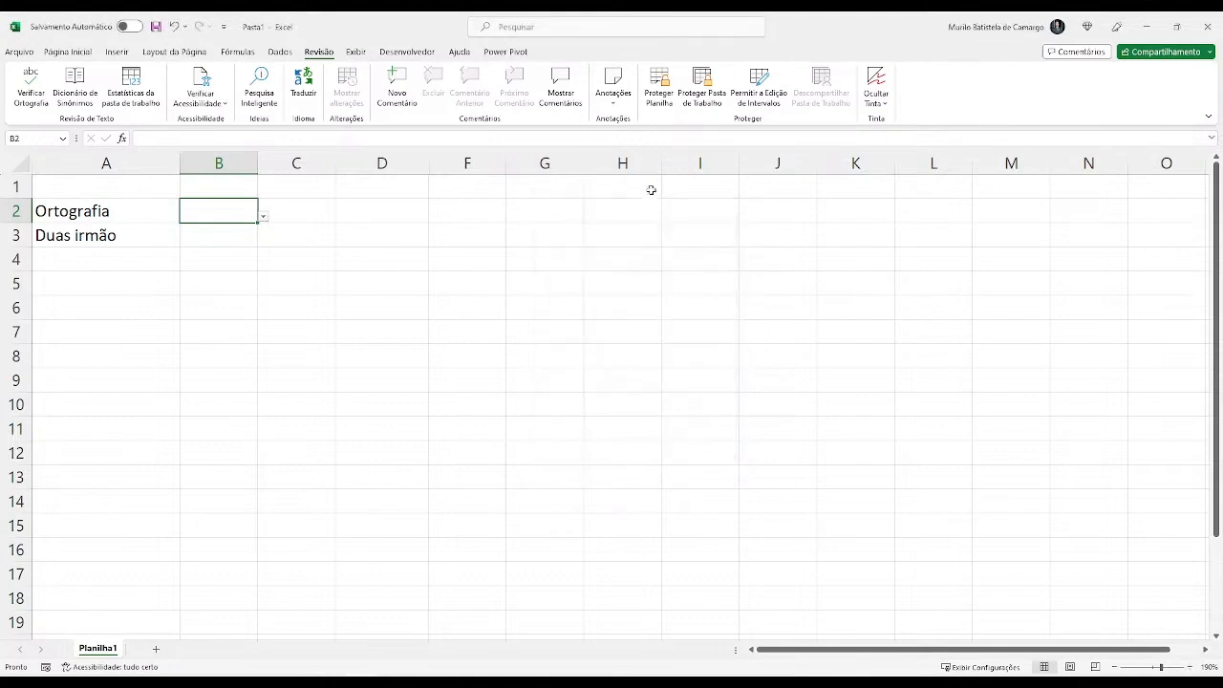
pyautogui.click(702, 112)
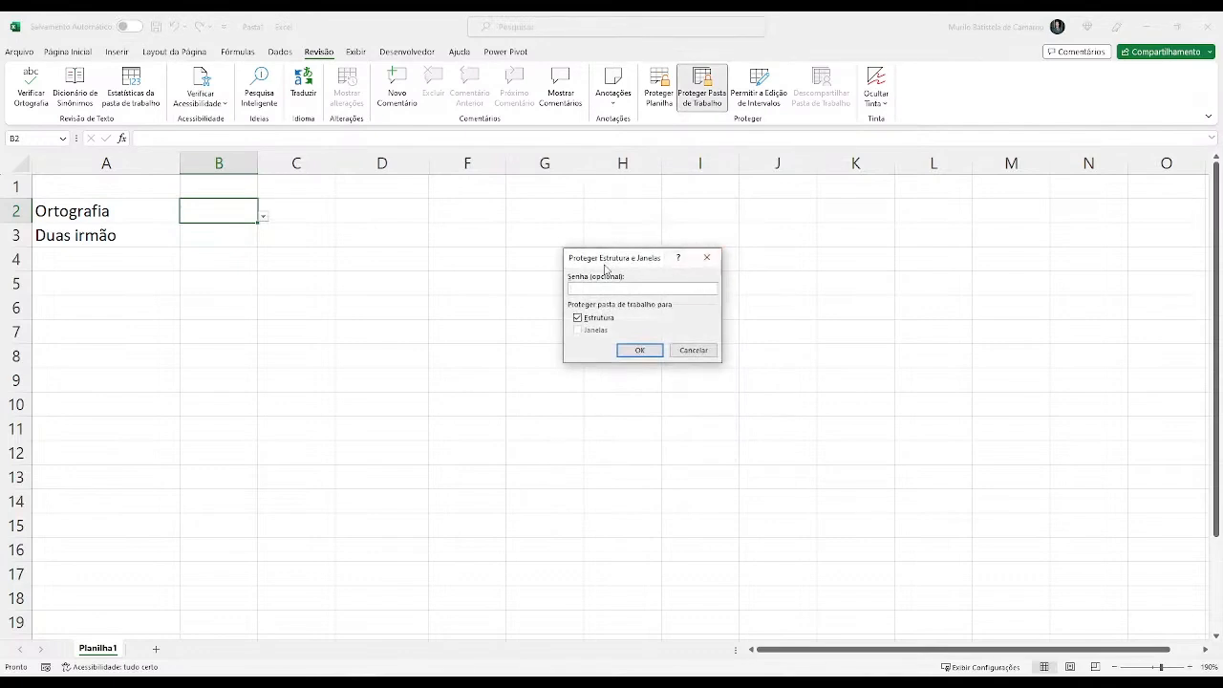
pyautogui.click(707, 258)
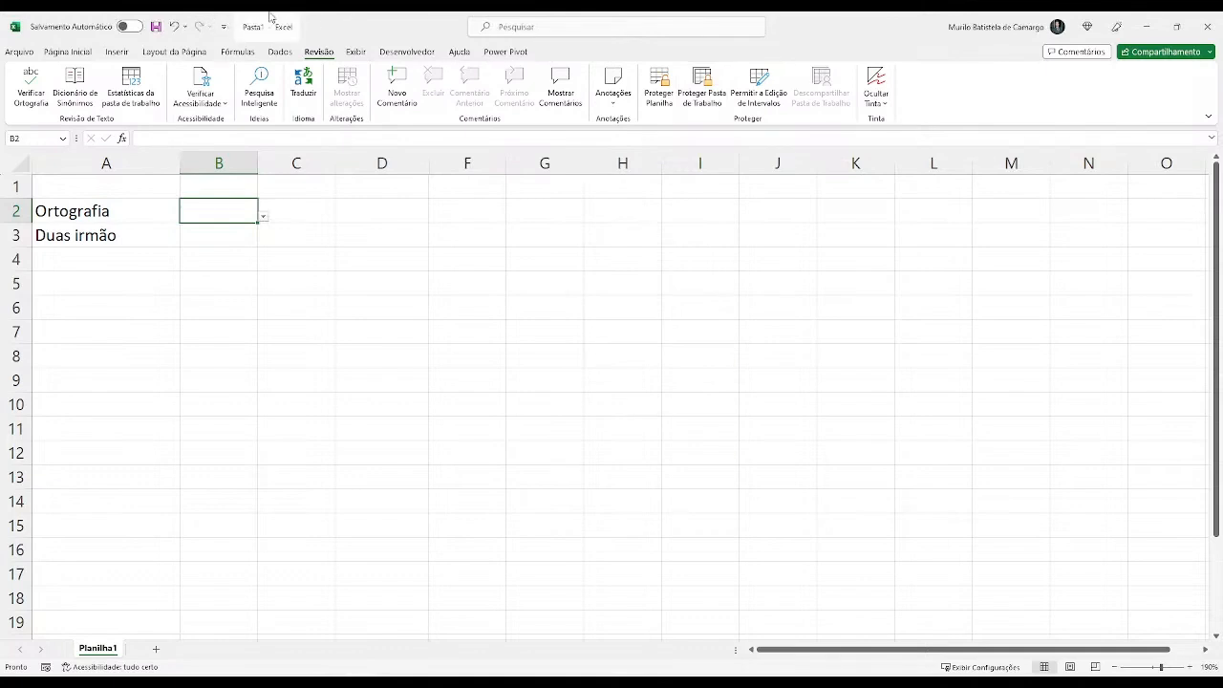
# Add four new worksheets to the workbook and return to Planilha1.
pyautogui.click(156, 649)
pyautogui.click(214, 649)
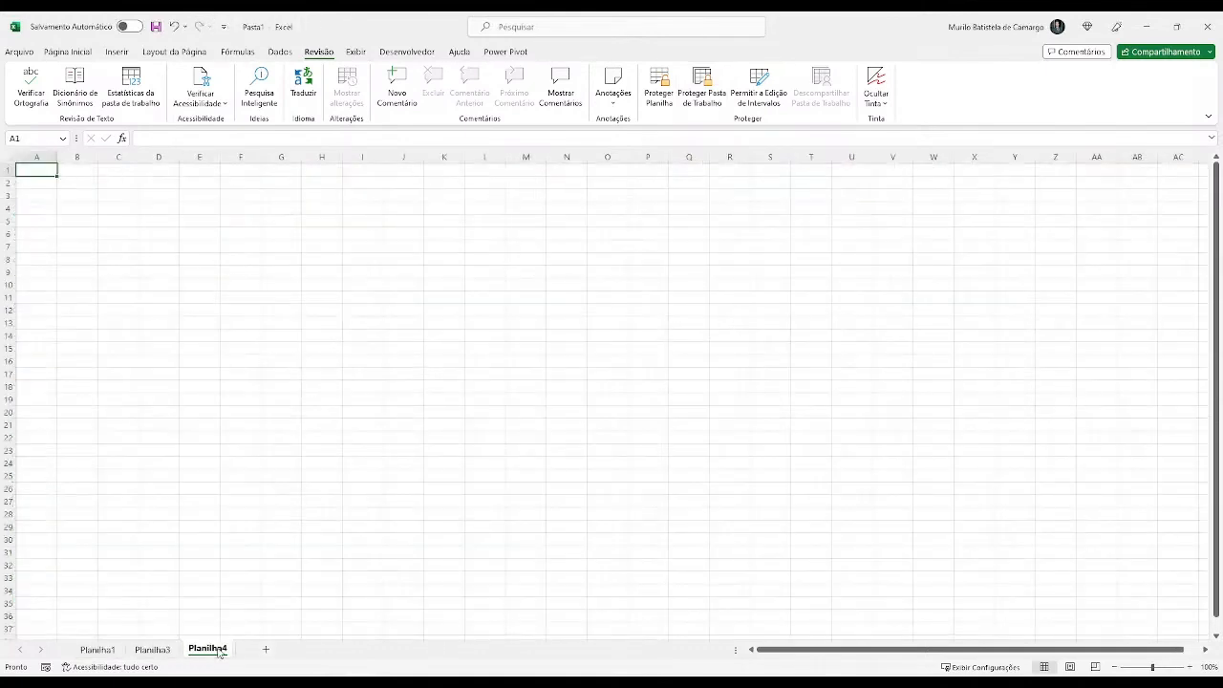
pyautogui.click(268, 651)
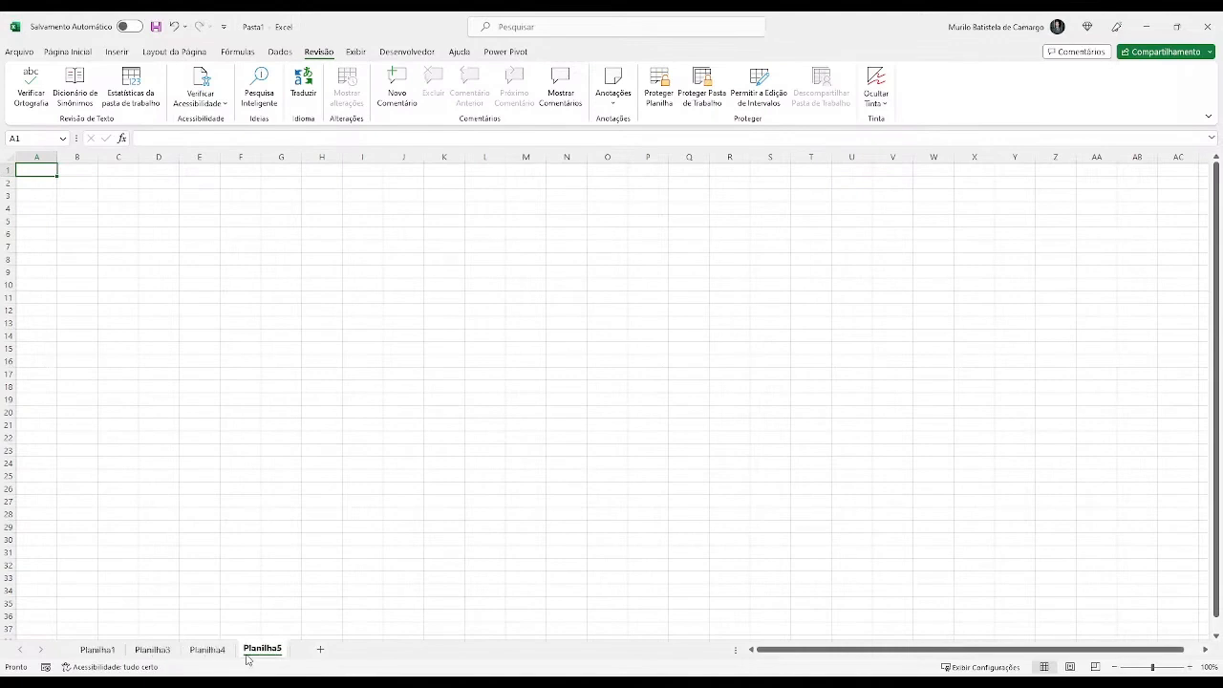
pyautogui.click(321, 652)
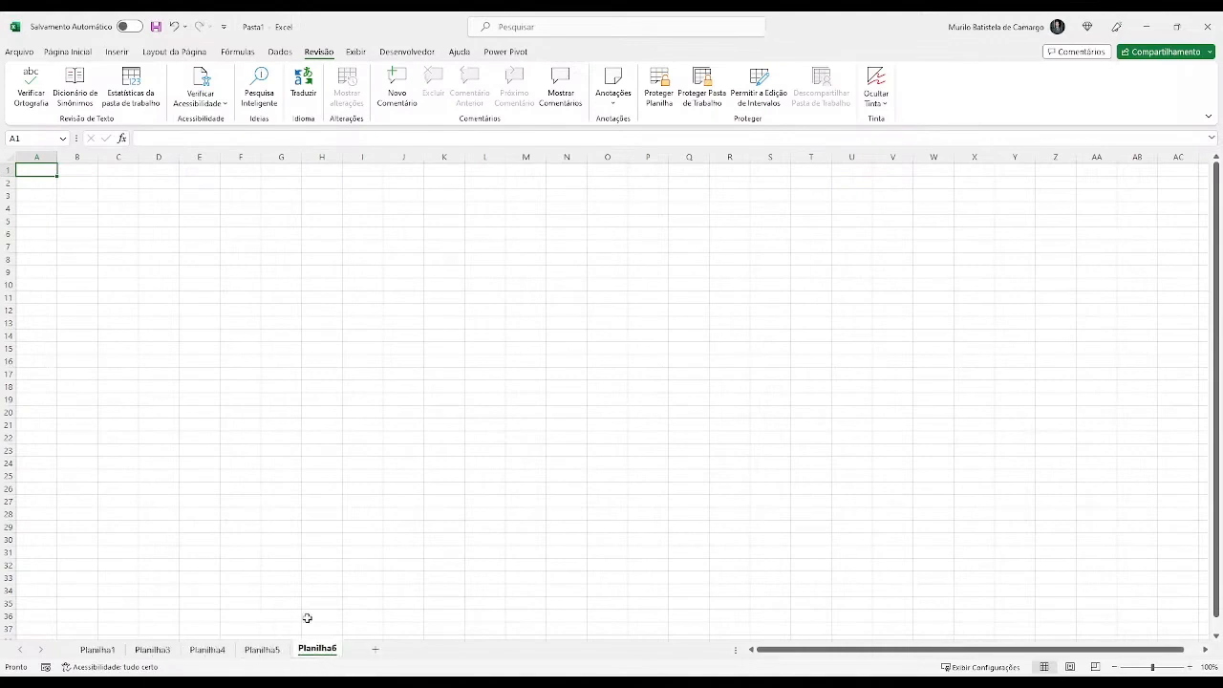
pyautogui.click(115, 653)
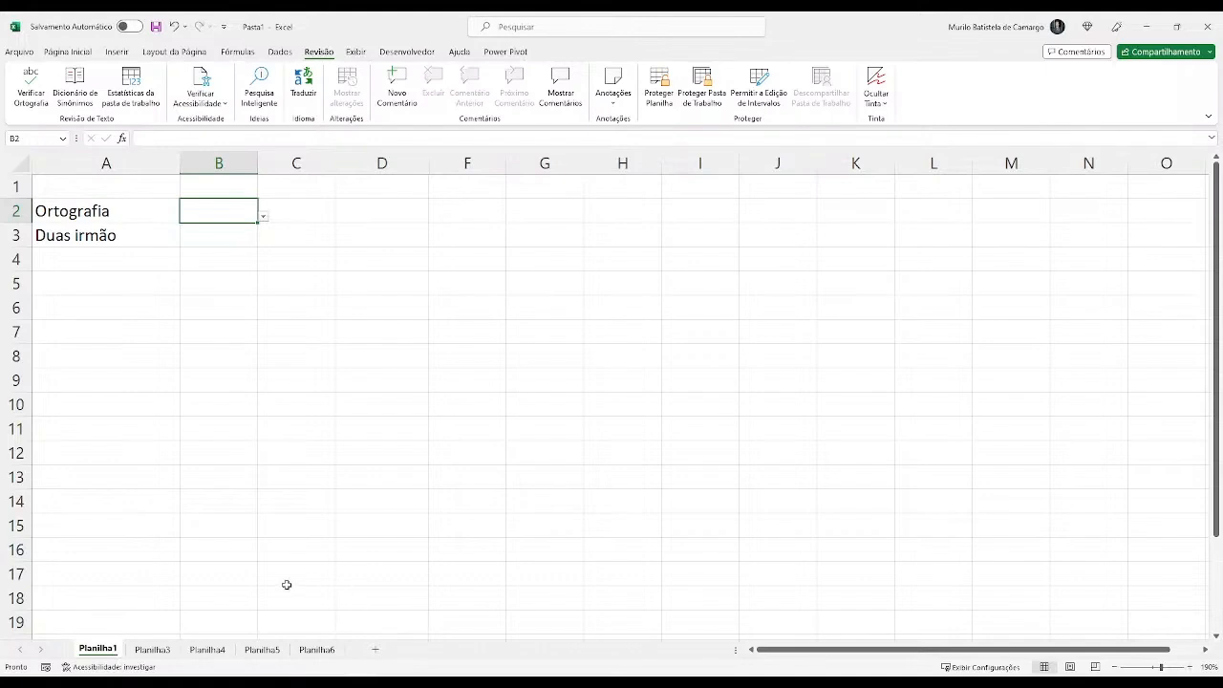
# Delete the worksheets Planilha3, Planilha4, Planilha5 and Planilha6, keeping only Planilha1.
pyautogui.rightClick(151, 650)
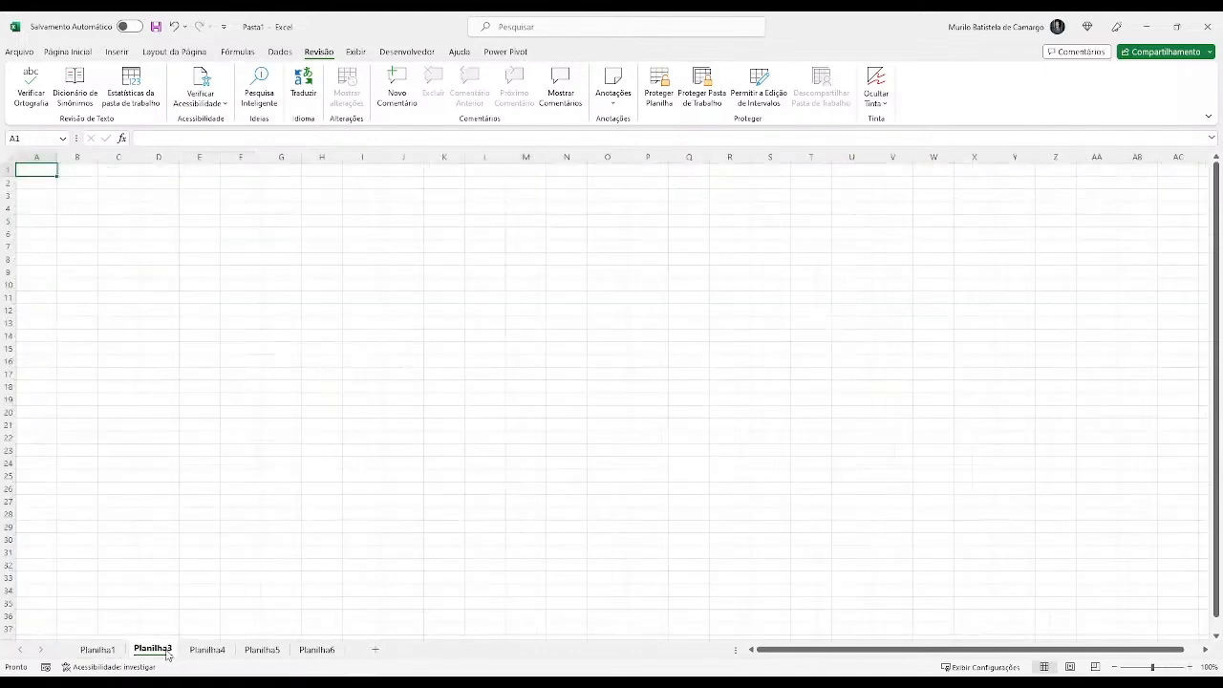
pyautogui.click(216, 474)
pyautogui.rightClick(152, 650)
pyautogui.click(247, 470)
pyautogui.rightClick(153, 650)
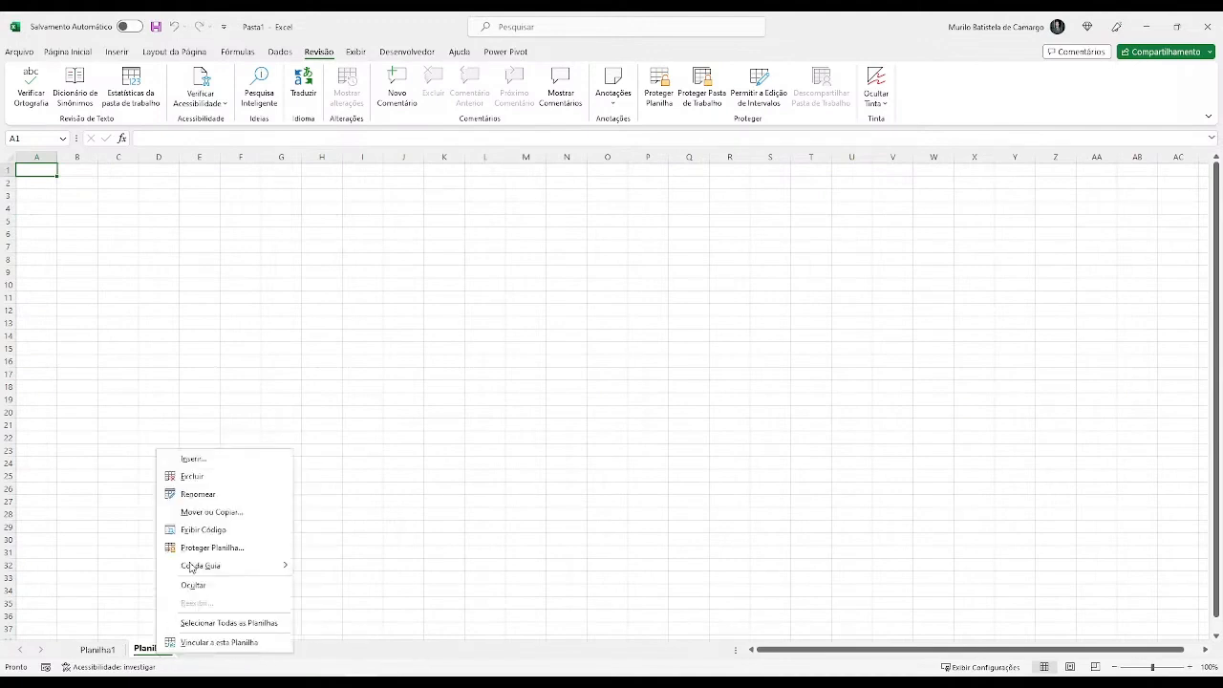
pyautogui.click(203, 474)
pyautogui.rightClick(153, 650)
pyautogui.click(187, 467)
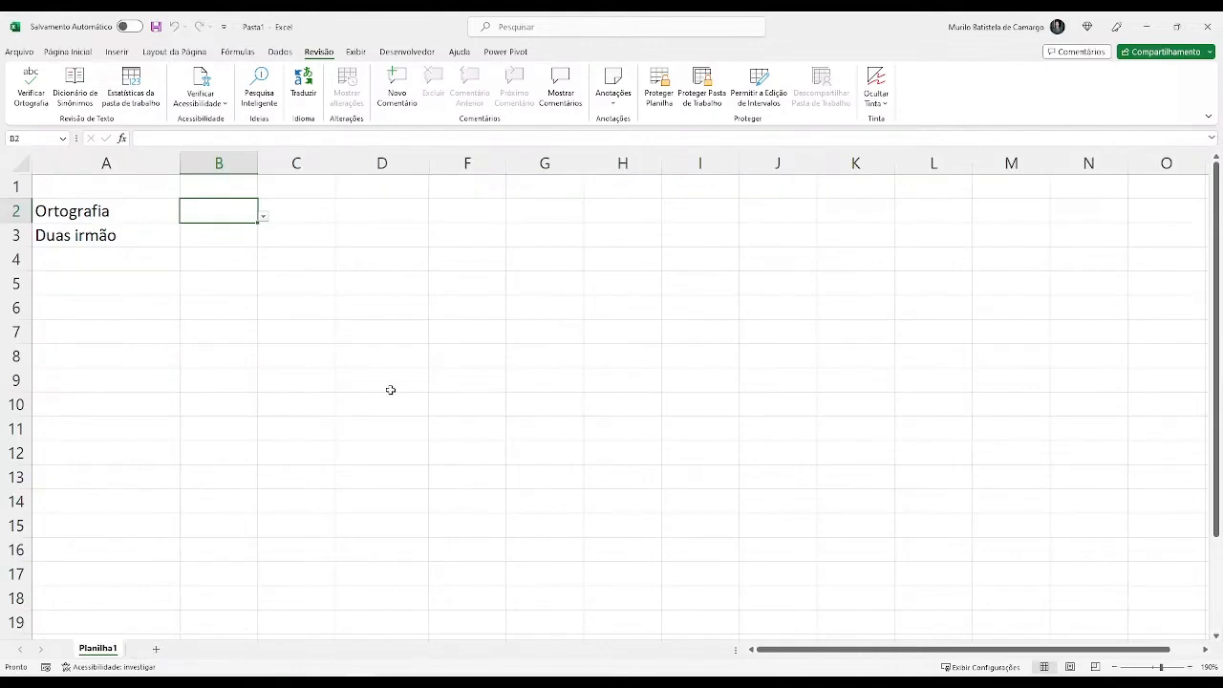
pyautogui.click(467, 380)
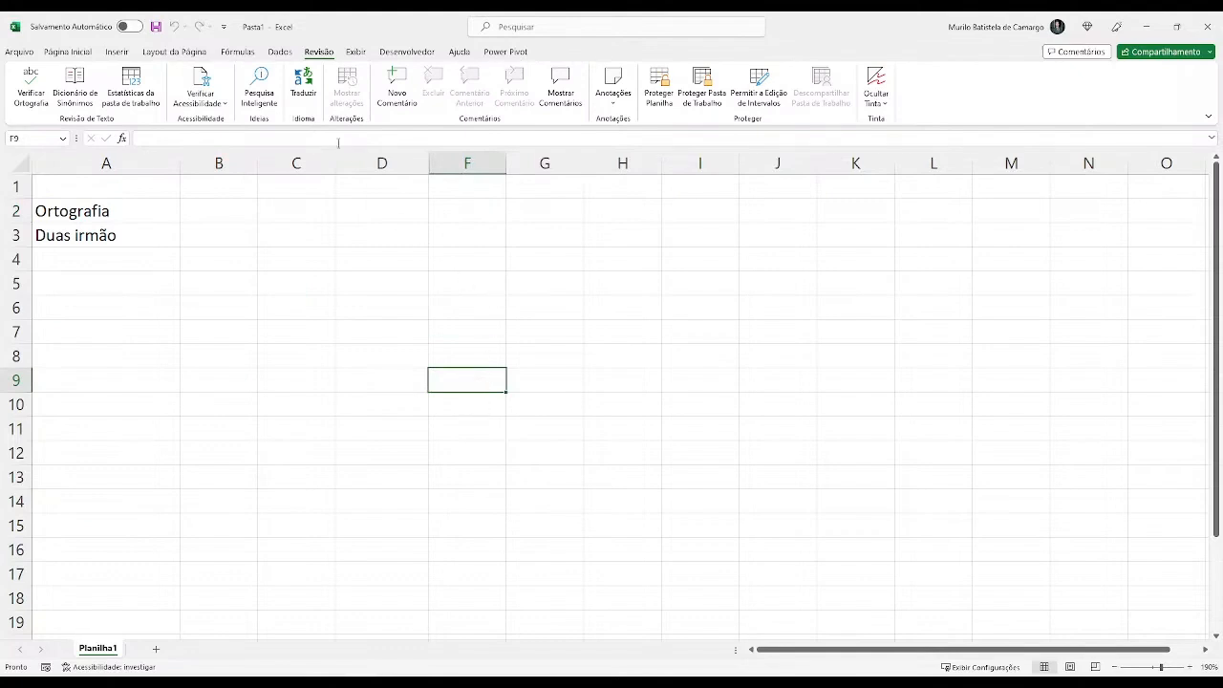
# Look through the view, review, data, formula, page layout, insert and home commands, including the cell size and protection formatting options.
pyautogui.click(355, 51)
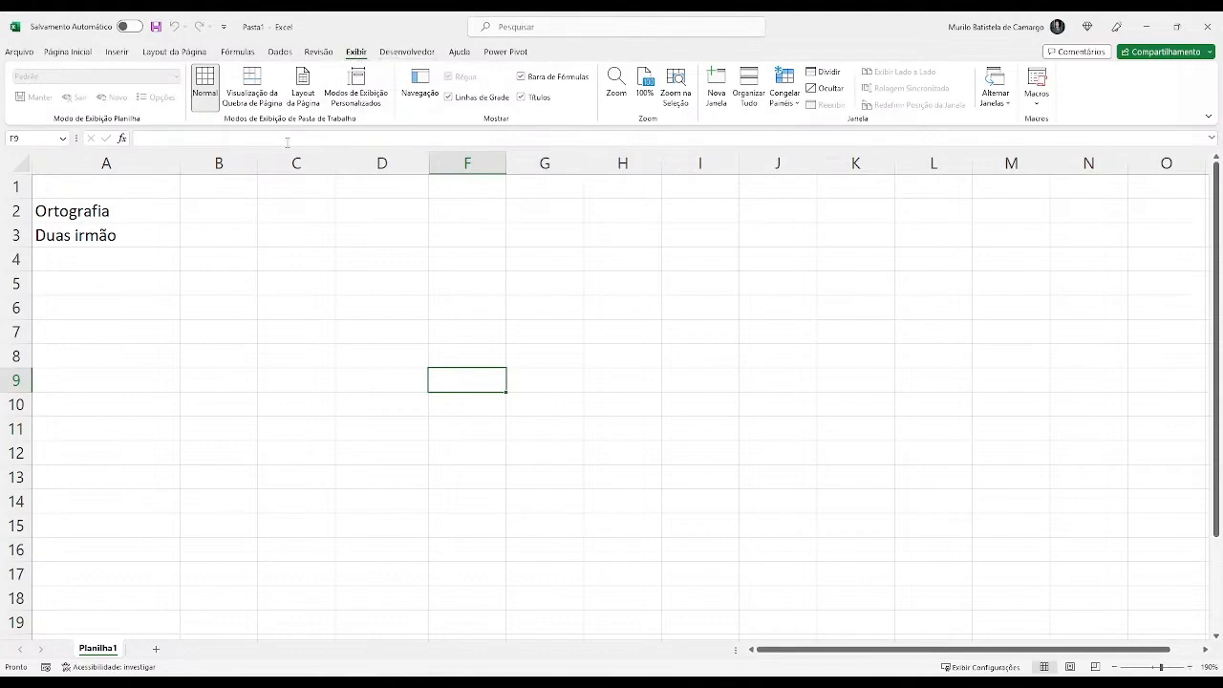
pyautogui.click(321, 51)
pyautogui.click(283, 51)
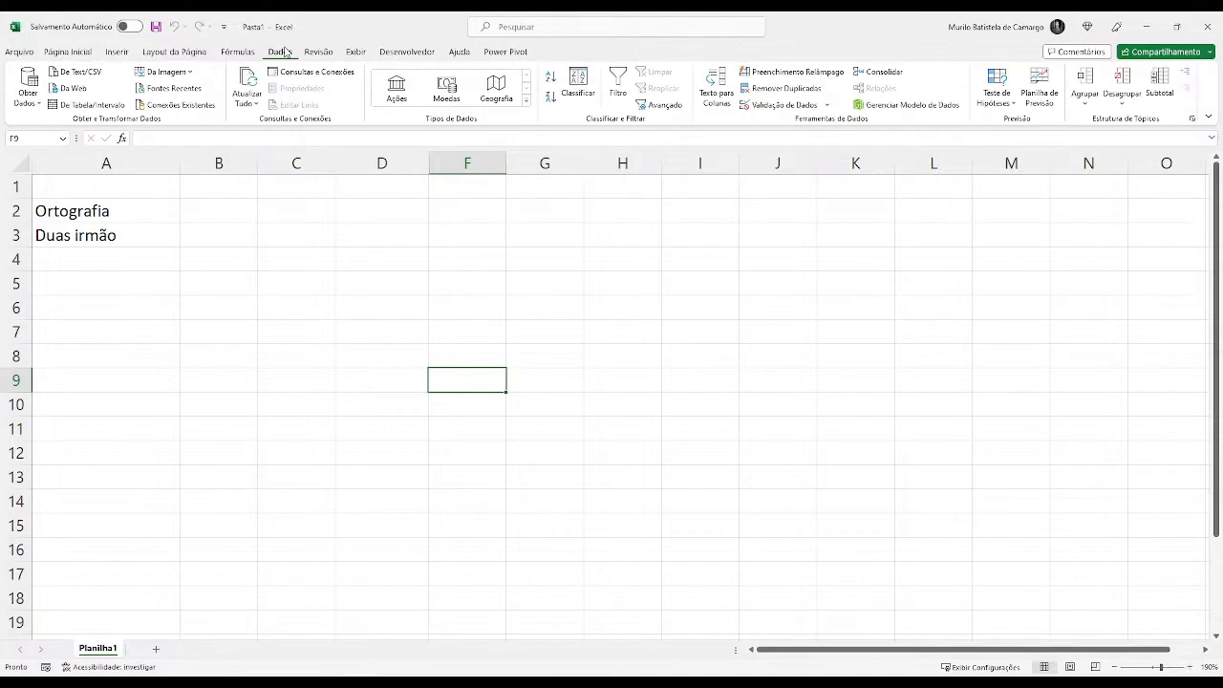
pyautogui.click(237, 51)
pyautogui.click(174, 52)
pyautogui.click(116, 53)
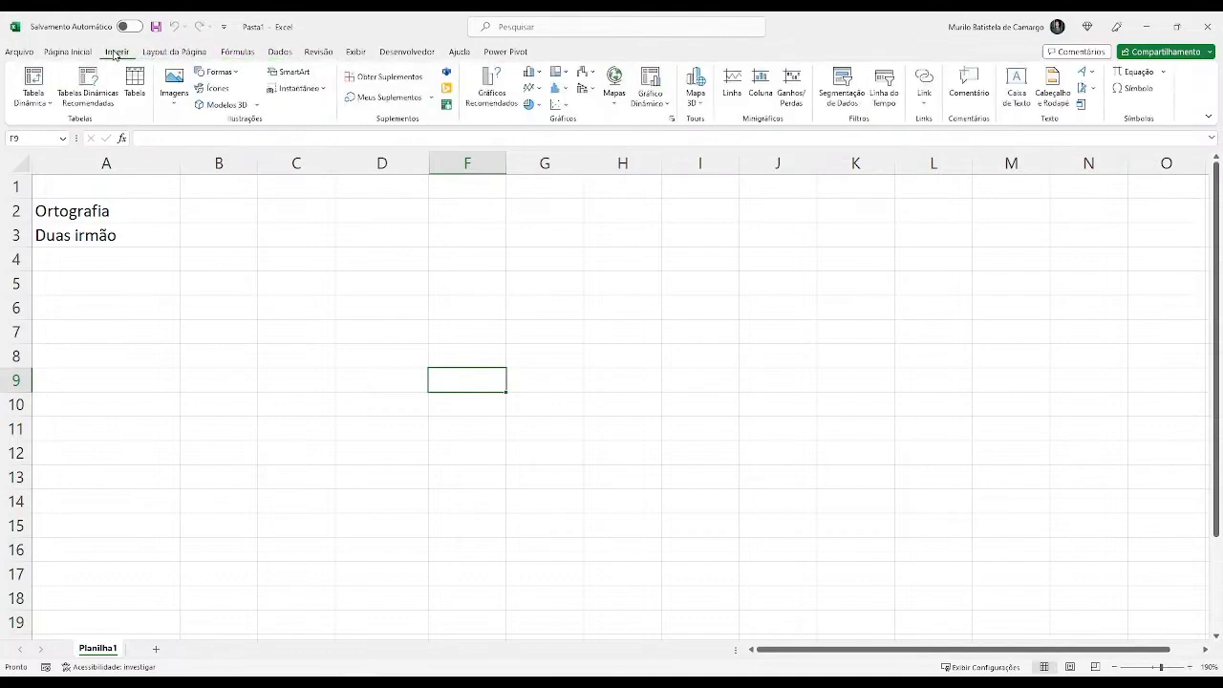
pyautogui.click(68, 52)
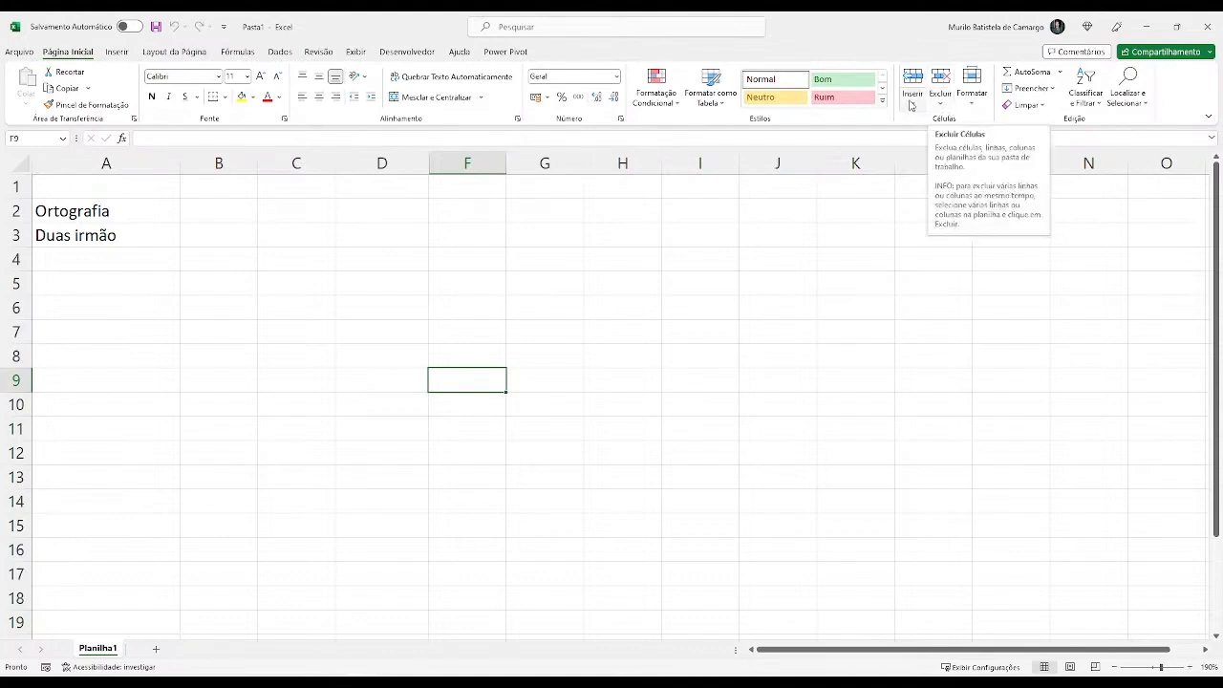
pyautogui.click(974, 105)
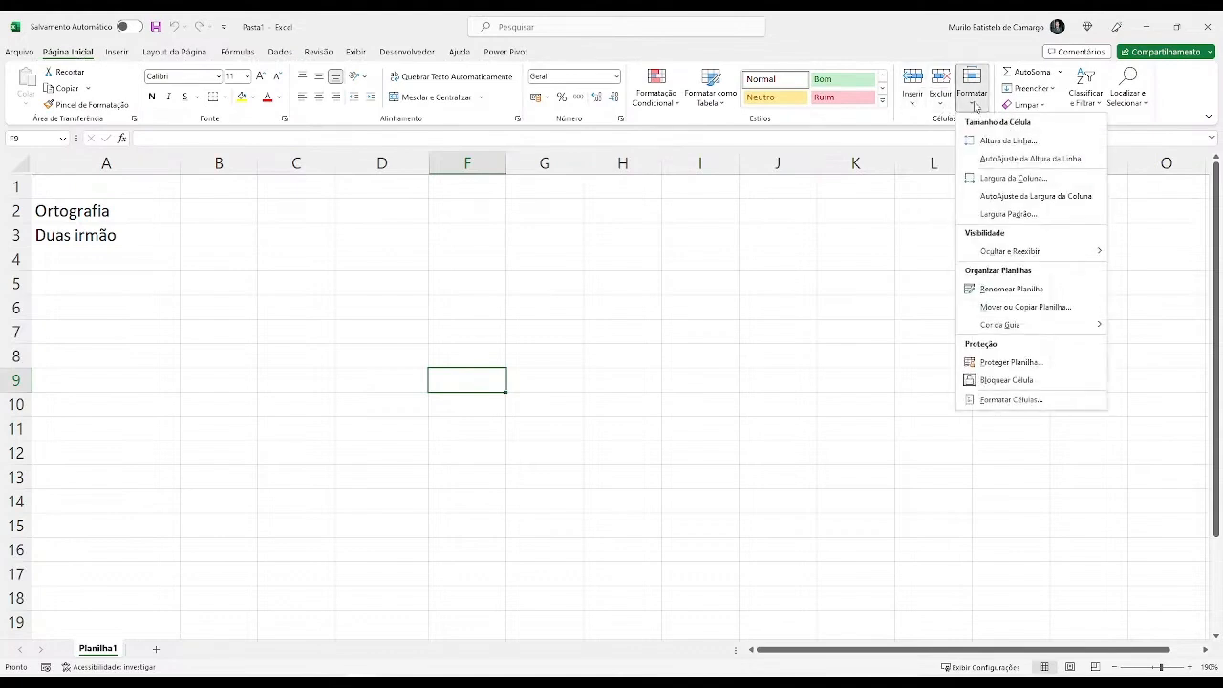
pyautogui.click(630, 312)
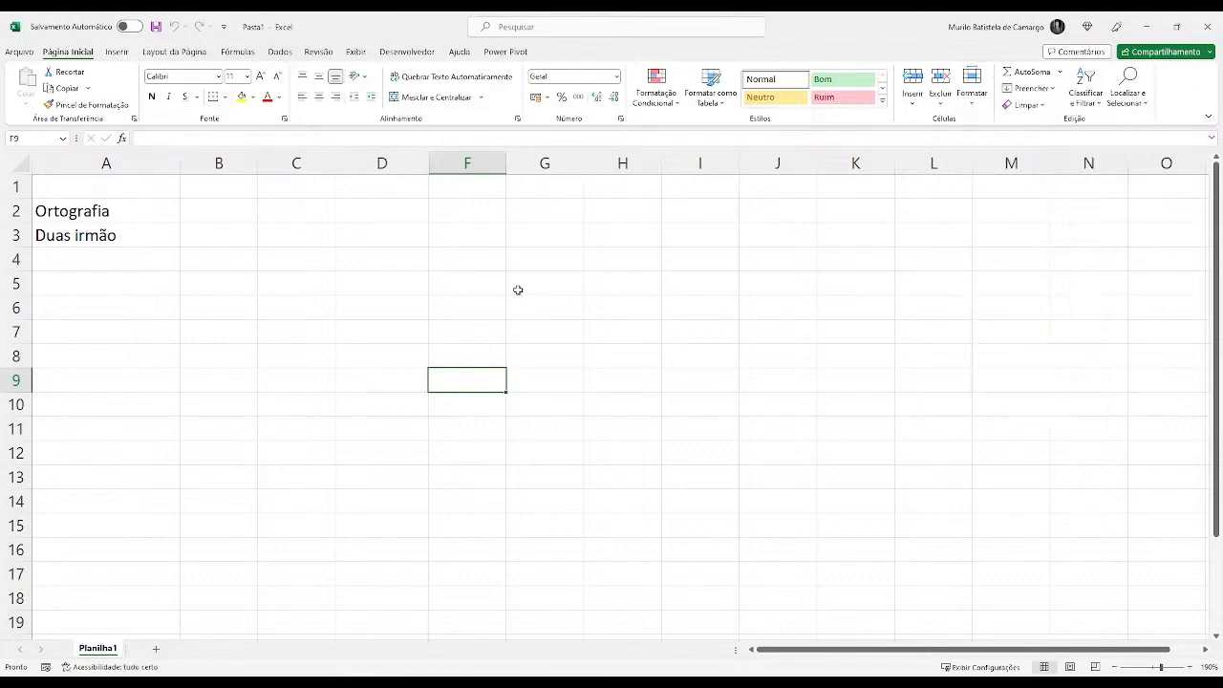
pyautogui.click(382, 276)
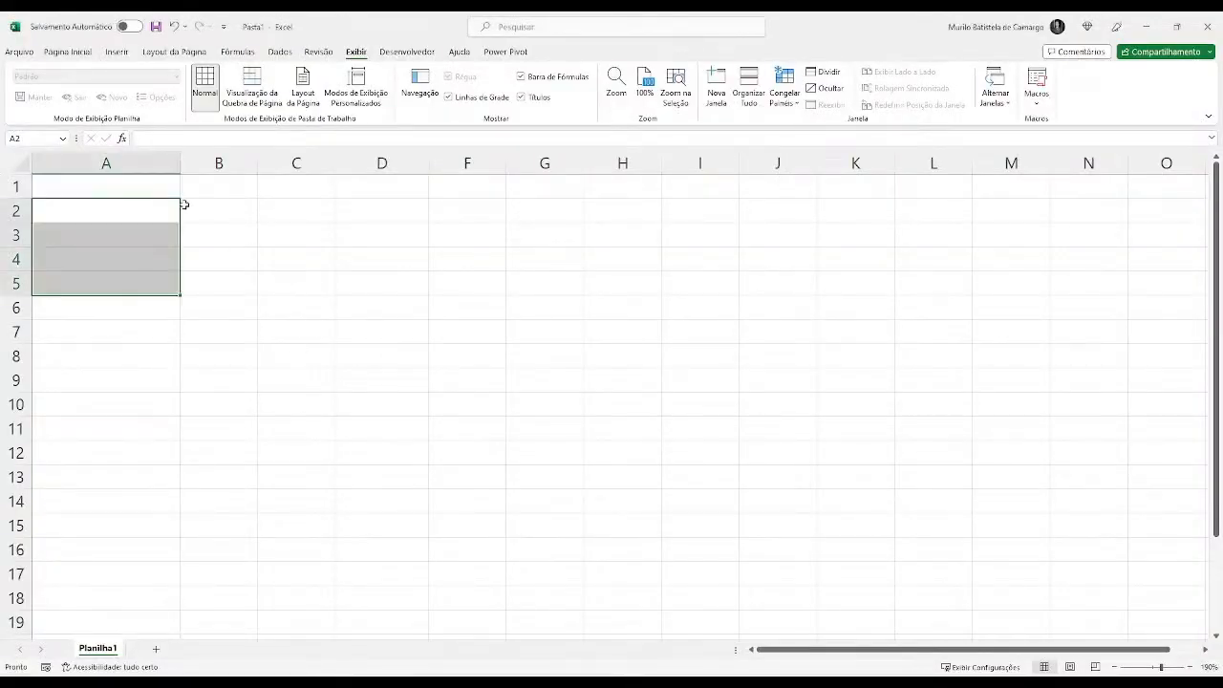
# Select the empty range A1:D5 on Planilha1.
pyautogui.click(170, 187)
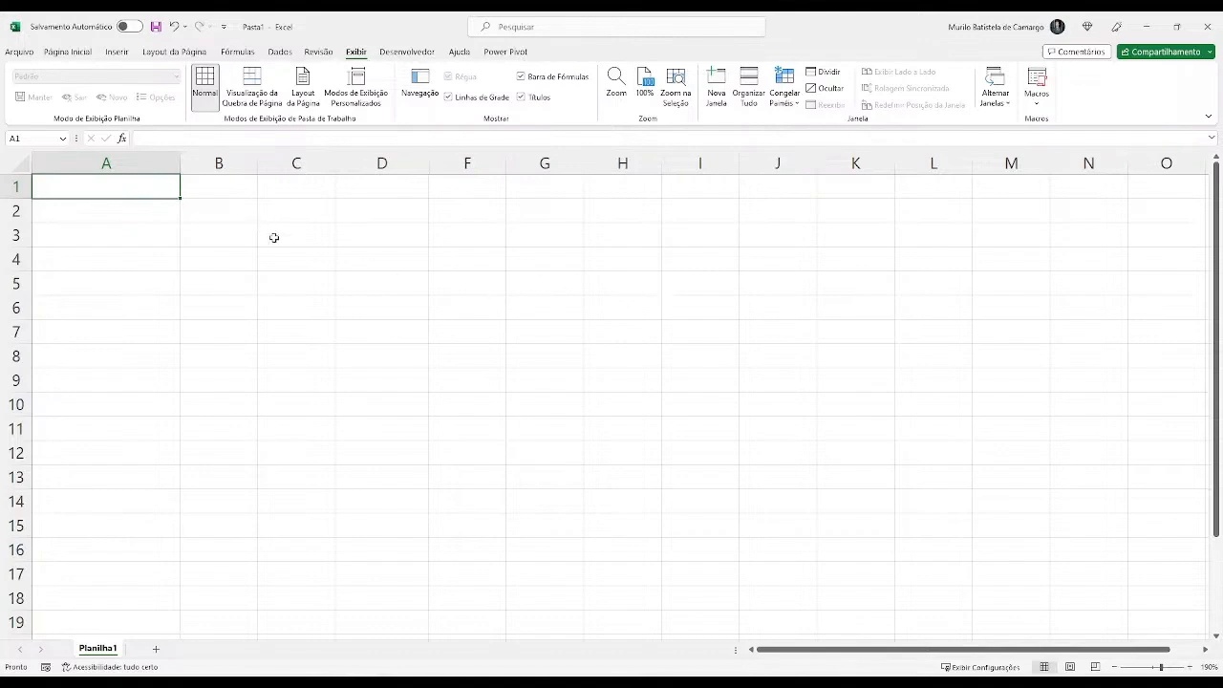
pyautogui.click(189, 213)
pyautogui.click(150, 188)
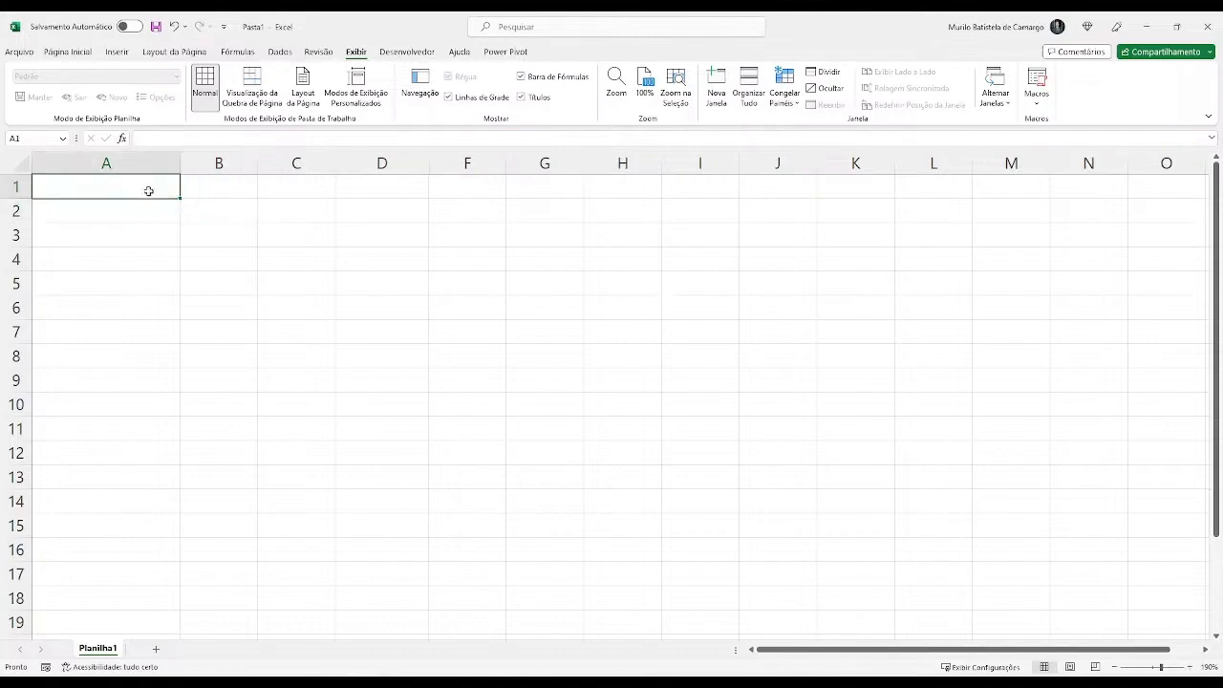
pyautogui.click(212, 212)
pyautogui.moveTo(135, 196); pyautogui.dragTo(411, 287)
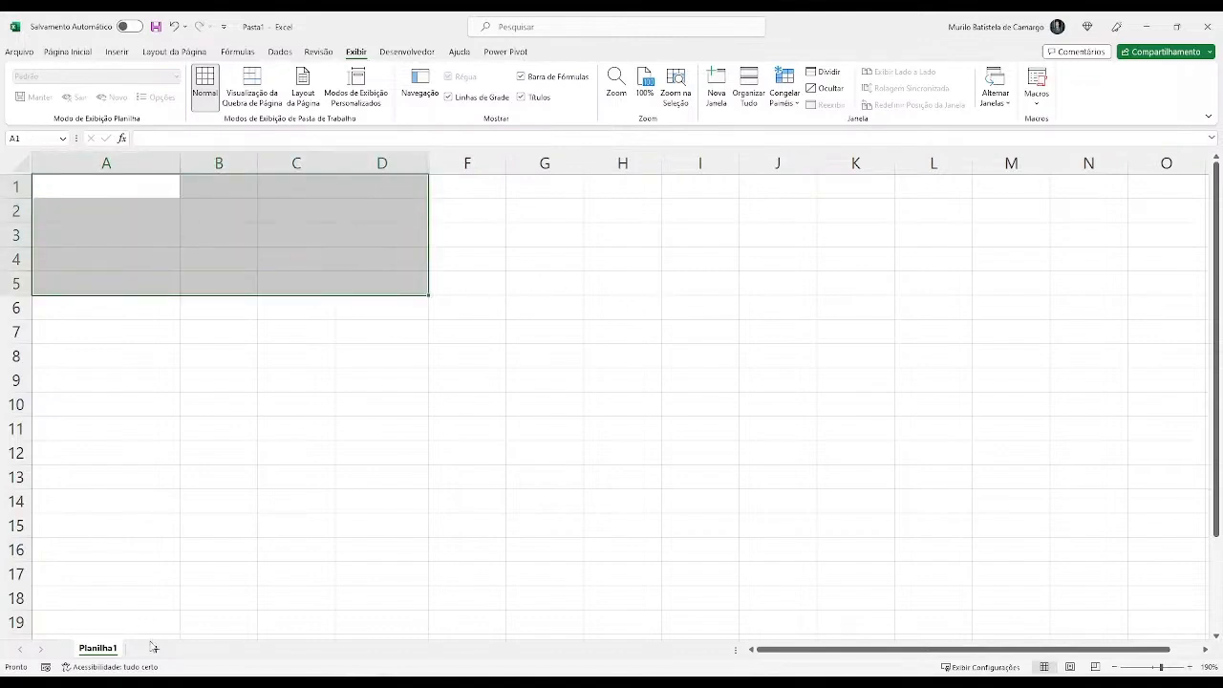
# Add a new worksheet and enter the headers nome, idade and sexo in cells A1, B1 and C1.
pyautogui.click(156, 649)
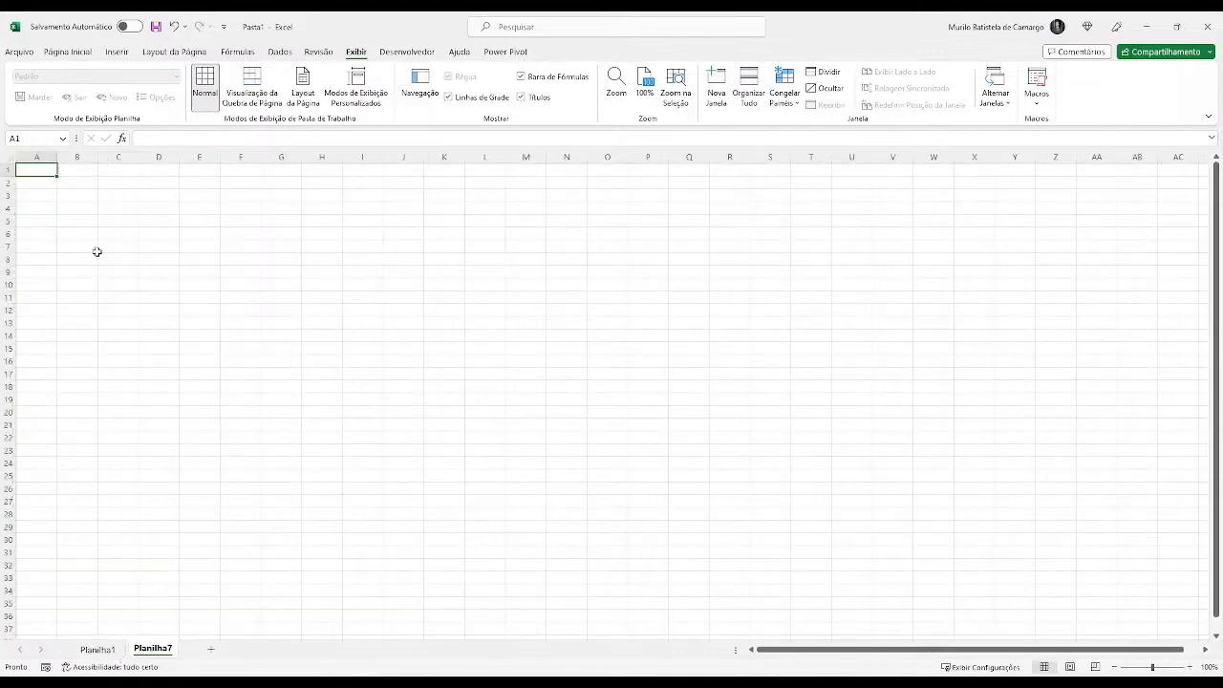
pyautogui.keyDown('ctrl'); pyautogui.scroll(9, 192, 299); pyautogui.keyUp('ctrl')
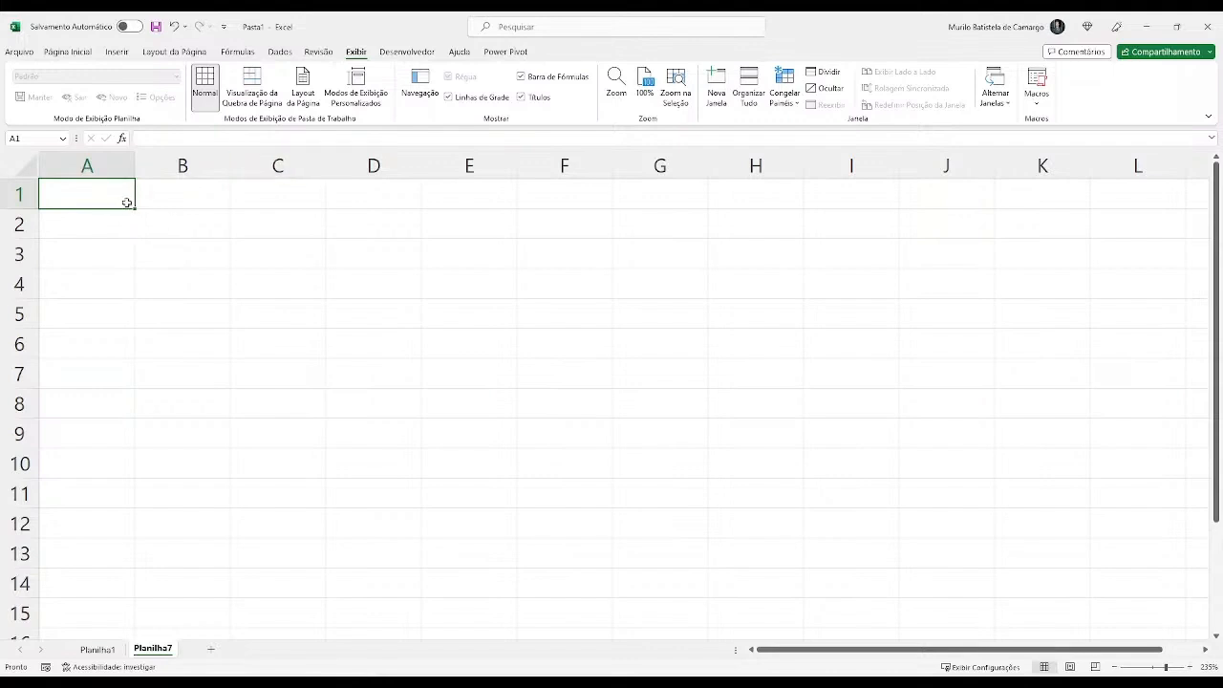
pyautogui.write('nome')
pyautogui.press('Return')
pyautogui.press('Up')
pyautogui.press('Right')
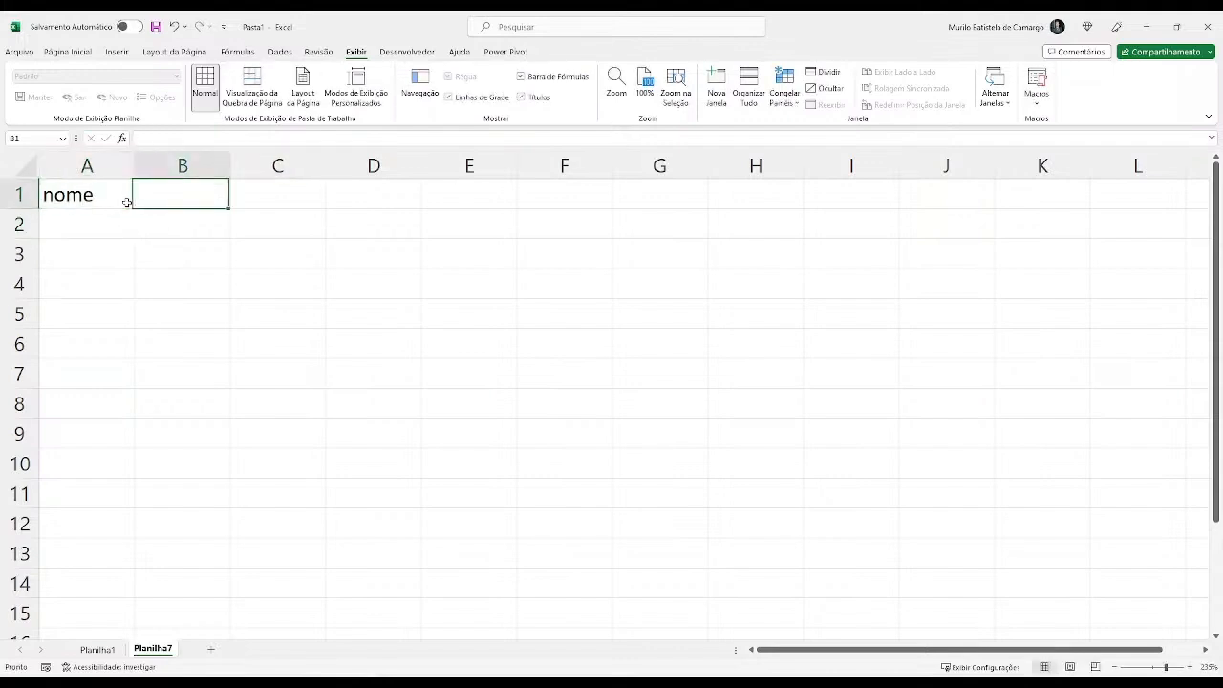
pyautogui.write('dade')
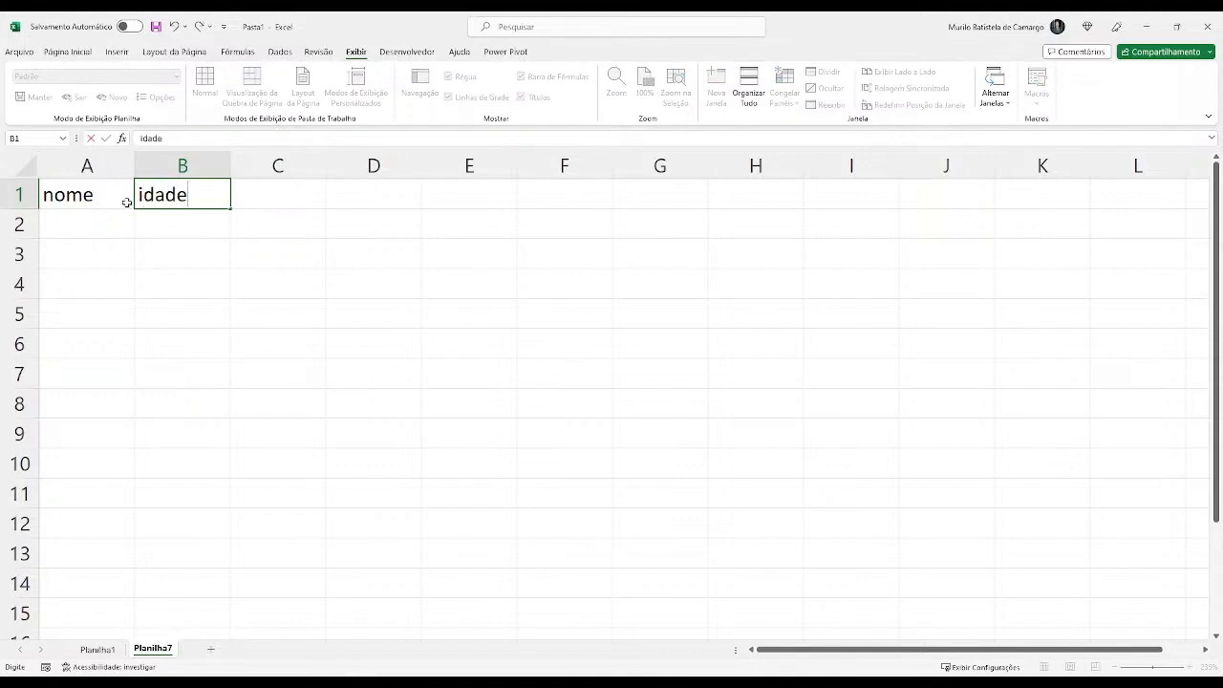
pyautogui.press('Right')
pyautogui.write('sexo')
pyautogui.press('Return')
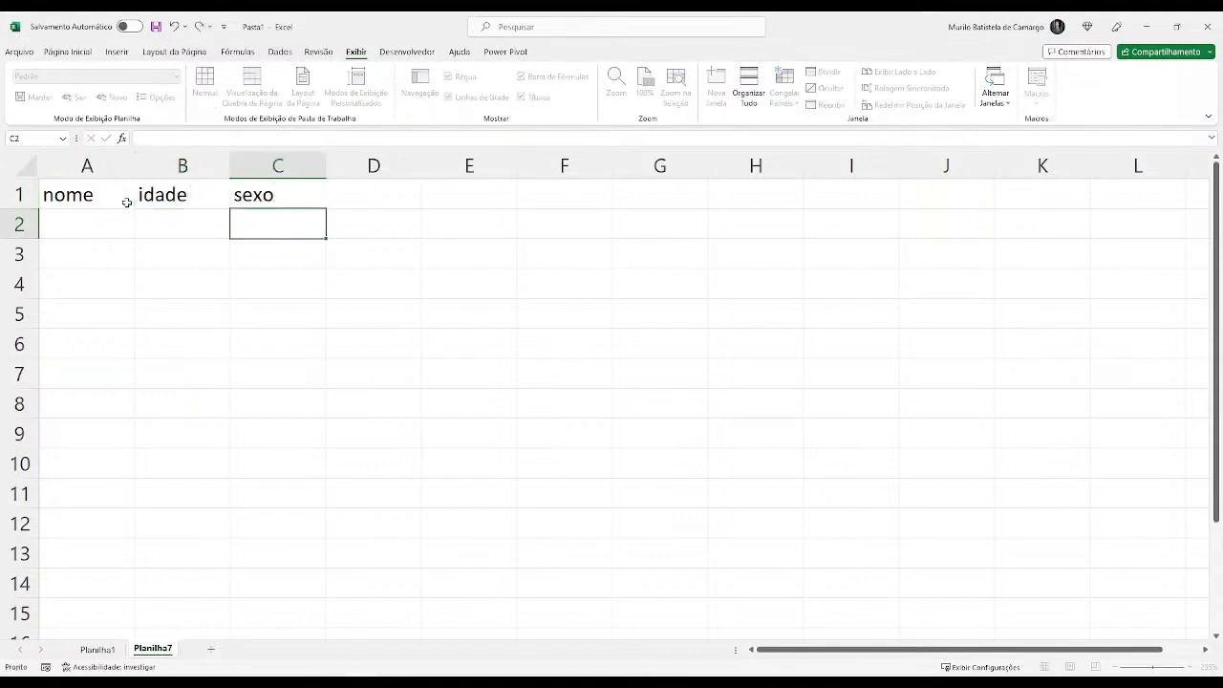
# Start a formula in cell A2 and try the function names lore, ran, te and tex, leaving only the equals sign.
pyautogui.click(125, 217)
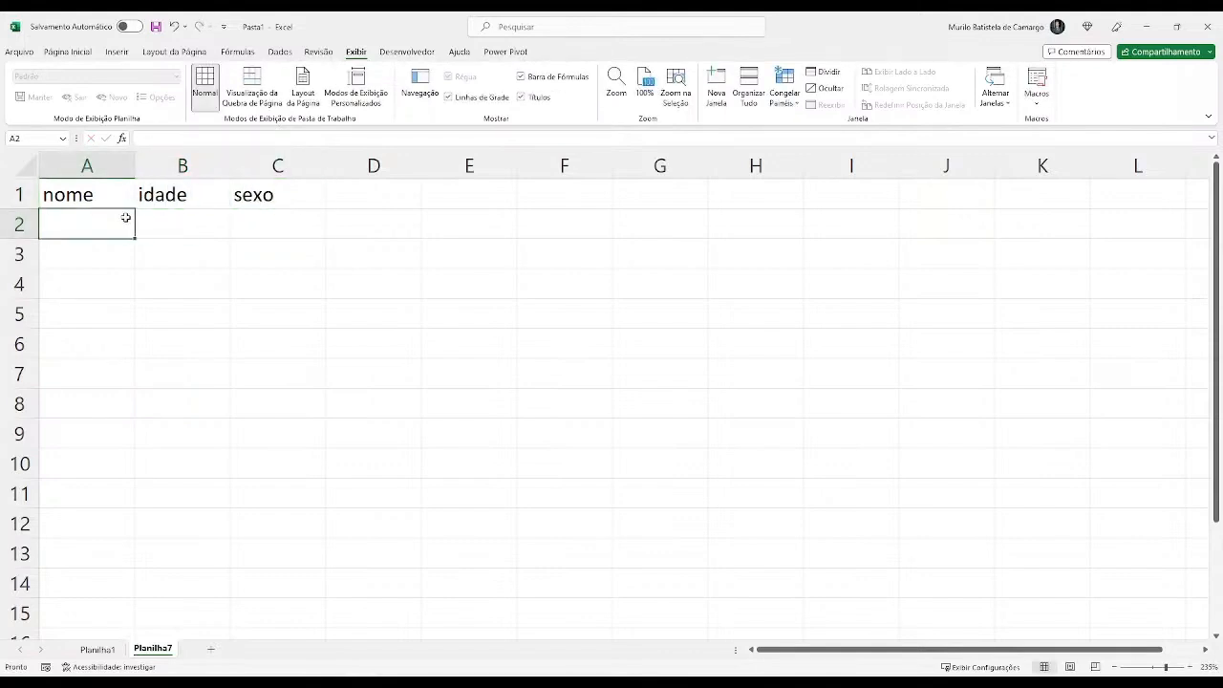
pyautogui.write('=lore')
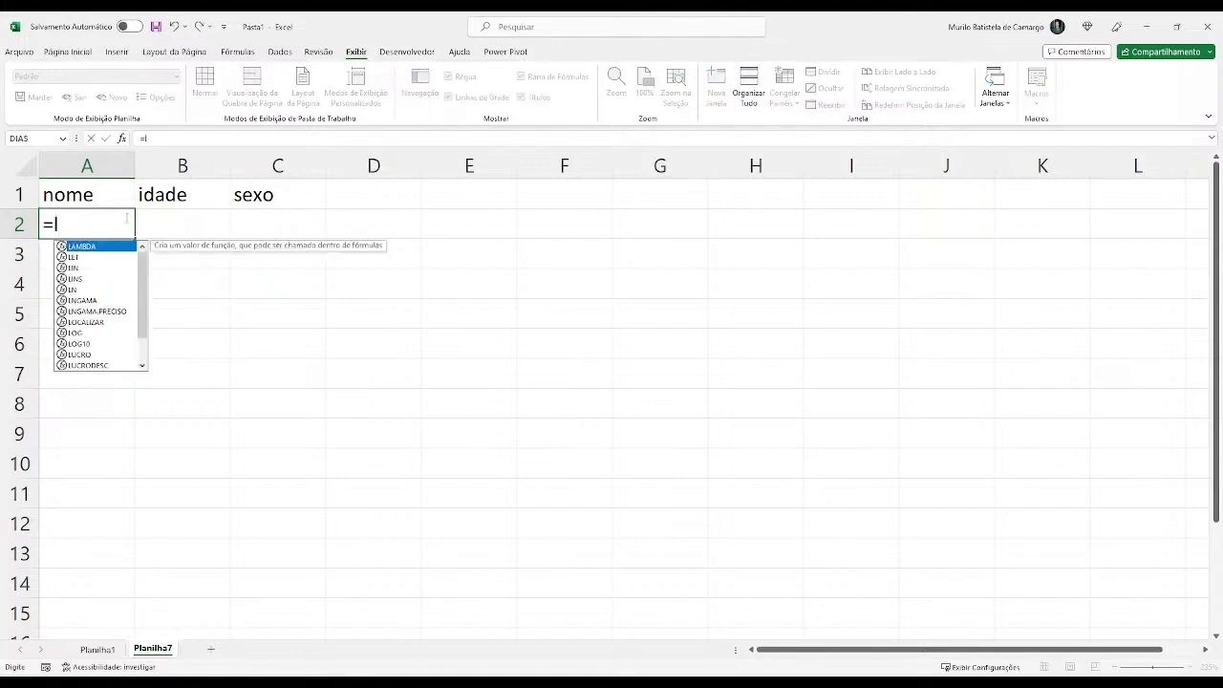
pyautogui.press('BackSpace')
pyautogui.press('BackSpace')
pyautogui.press('BackSpace')
pyautogui.press('BackSpace')
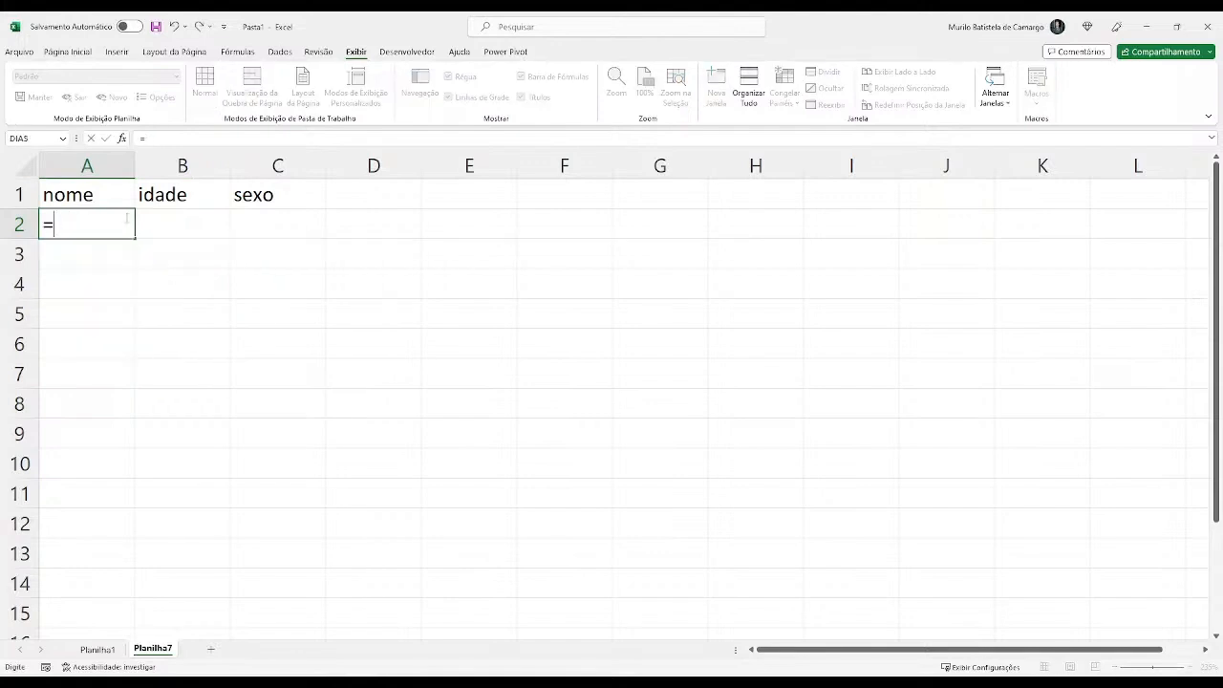
pyautogui.write('ran')
pyautogui.press('BackSpace')
pyautogui.press('BackSpace')
pyautogui.press('BackSpace')
pyautogui.write('te')
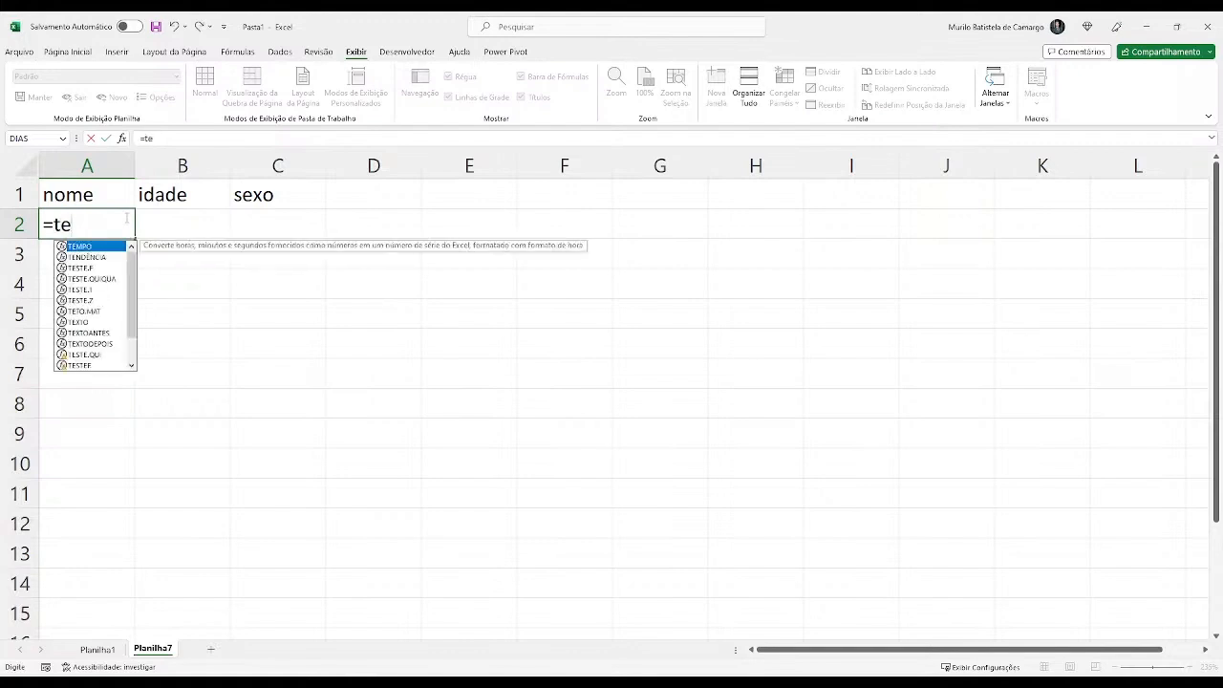
pyautogui.press('BackSpace')
pyautogui.press('BackSpace')
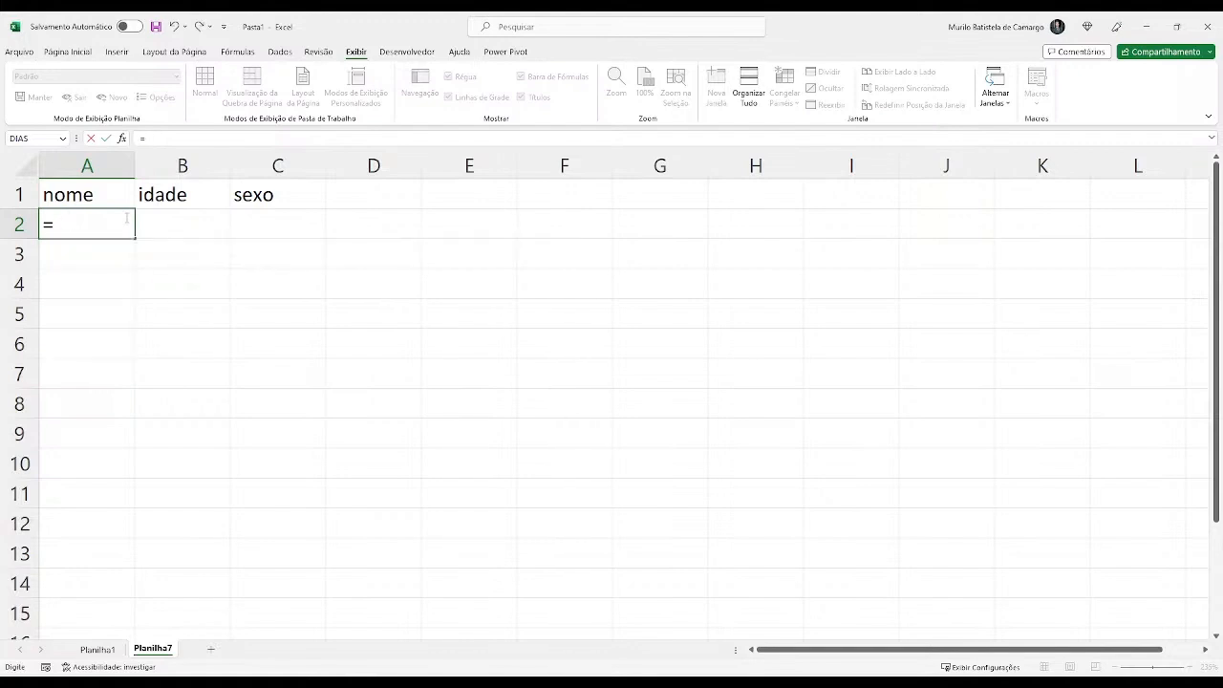
pyautogui.write('tex')
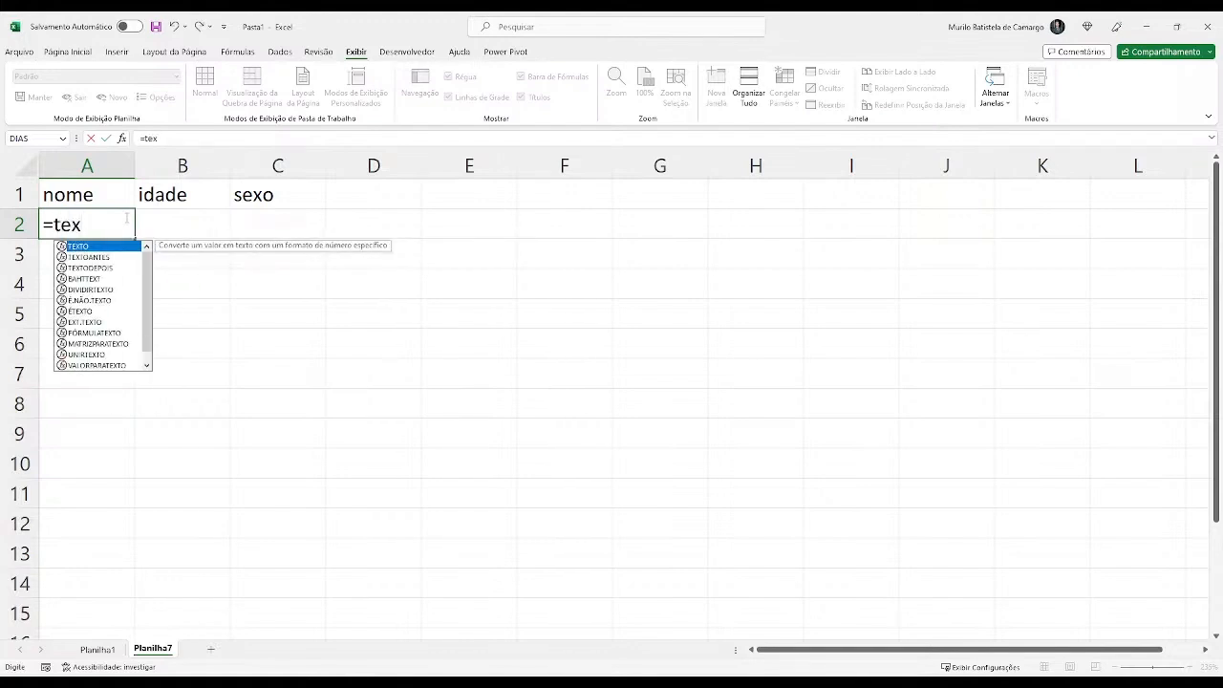
pyautogui.press('BackSpace')
pyautogui.press('BackSpace')
pyautogui.press('BackSpace')
# Complete the formula in cell A2 as =ALEATÓRIOENTRE(1;10).
pyautogui.write('ale')
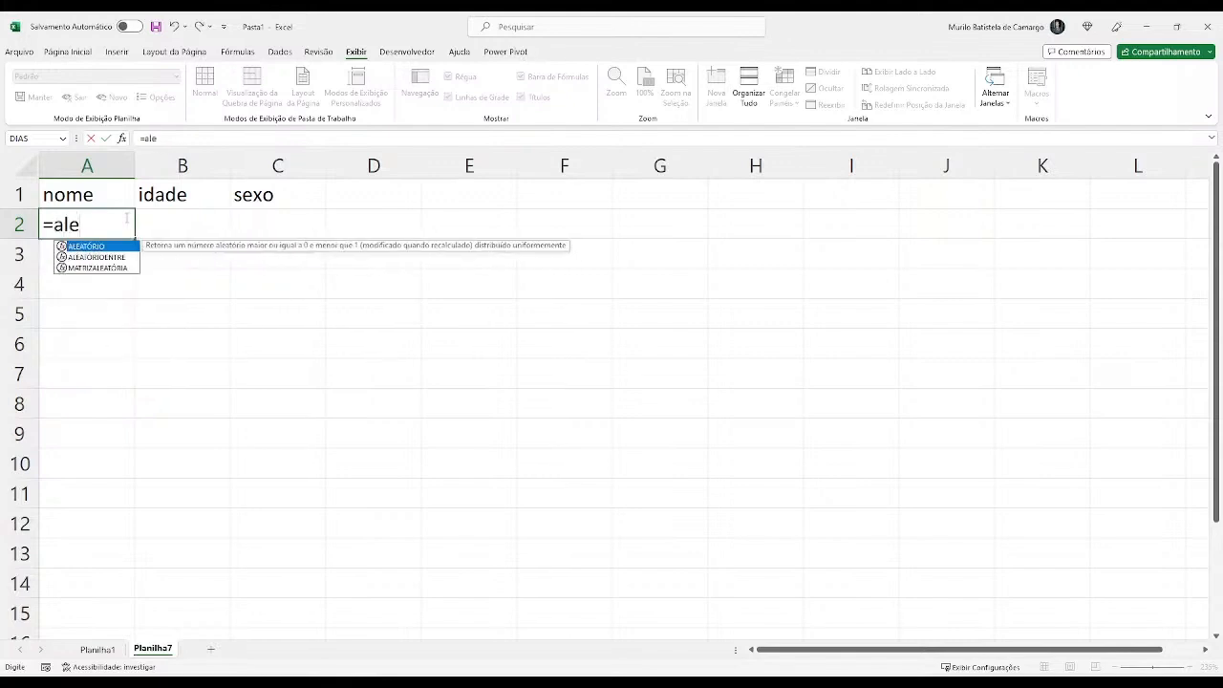
pyautogui.press('Down')
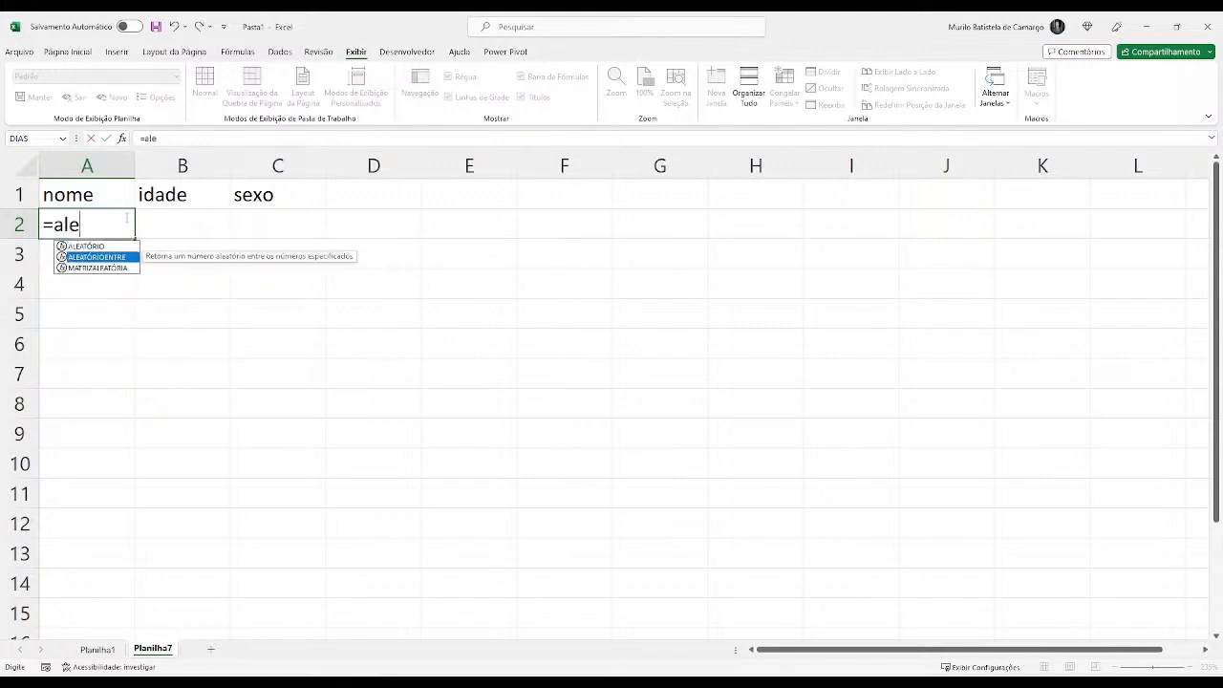
pyautogui.press('Tab')
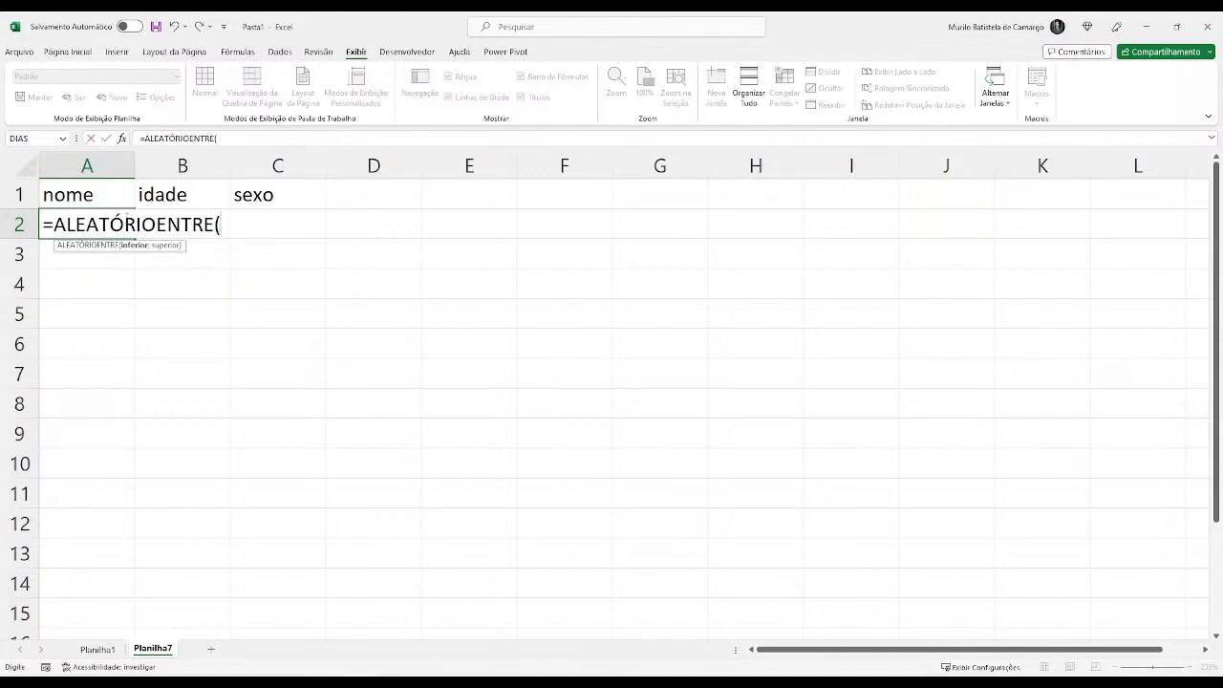
pyautogui.write('1;10')
pyautogui.press('Return')
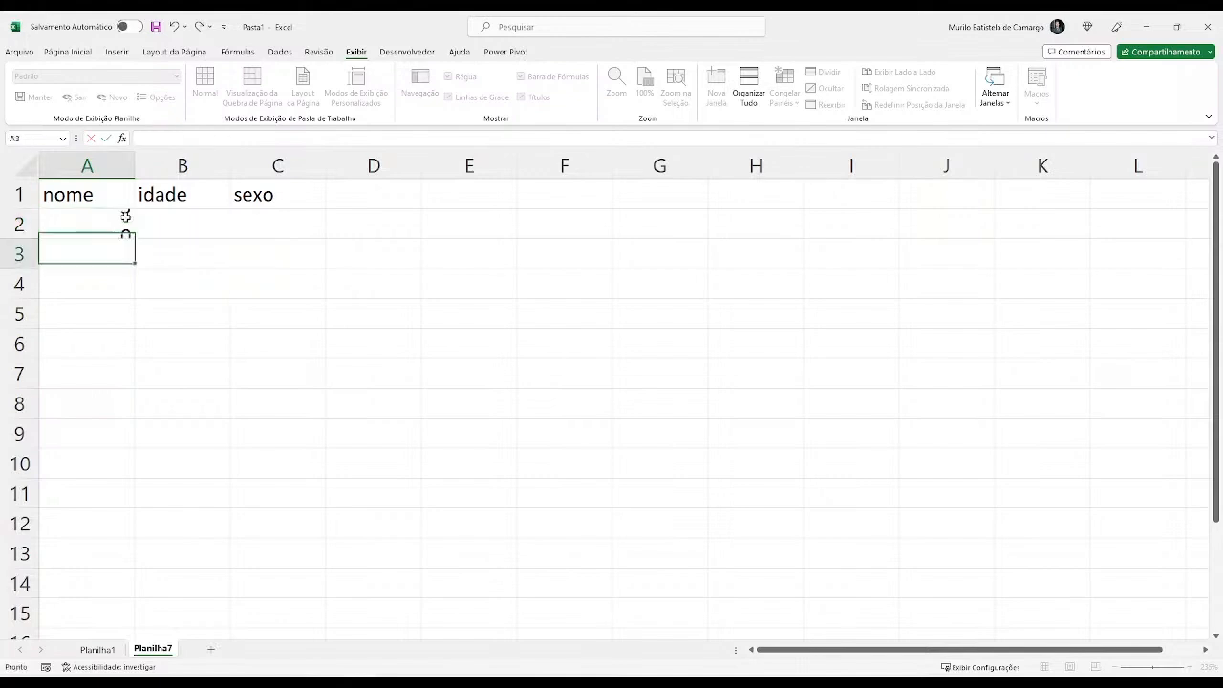
# Copy the random number formula from A2 into cells B2 and C2.
pyautogui.click(100, 194)
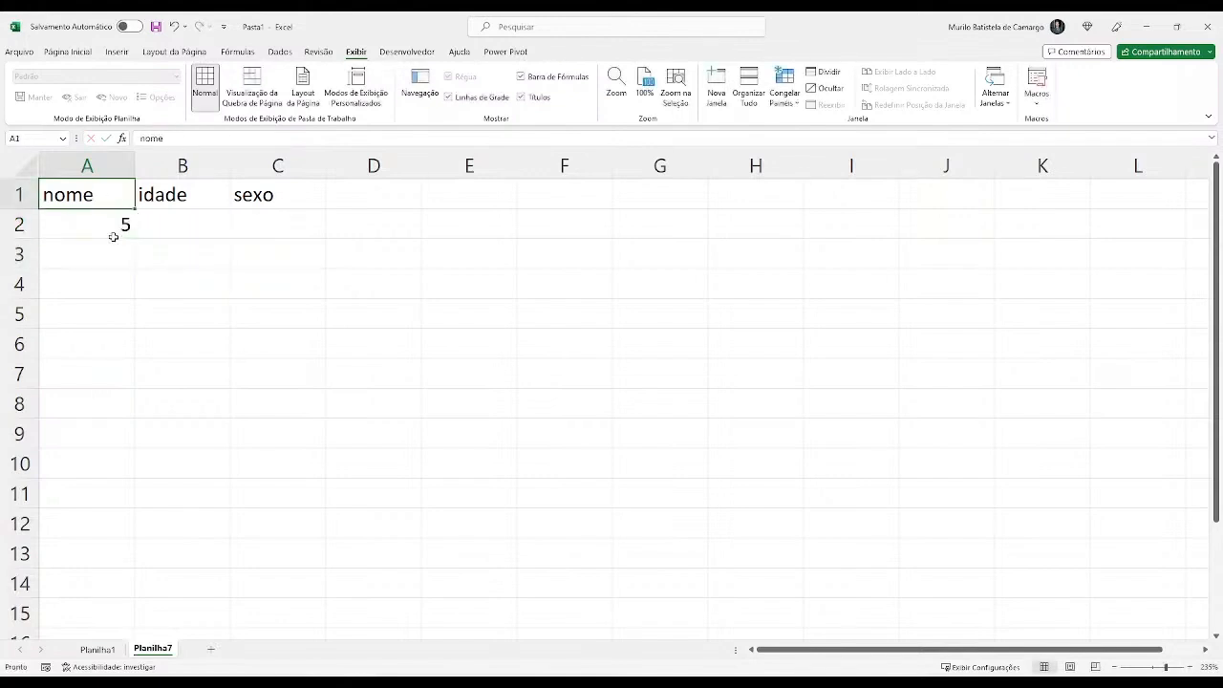
pyautogui.click(128, 229)
pyautogui.hotkey('ctrl', 'c')
pyautogui.click(152, 228)
pyautogui.moveTo(153, 229); pyautogui.dragTo(258, 227)
pyautogui.hotkey('ctrl', 'v')
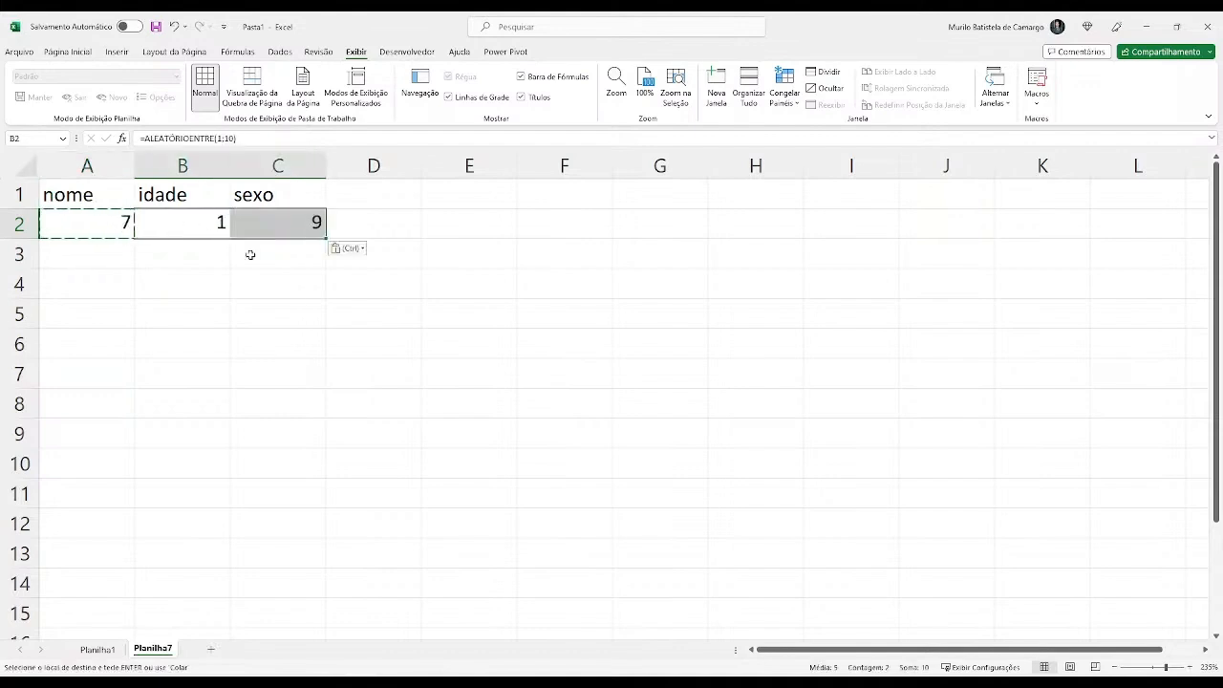
# Try to extend the random numbers downward by copying A2:C185 and pasting it at cell A185.
pyautogui.click(182, 283)
pyautogui.moveTo(96, 223); pyautogui.dragTo(324, 591)
pyautogui.hotkey('ctrl', 'c')
pyautogui.hotkey('ctrl', 'q')
pyautogui.click(431, 453)
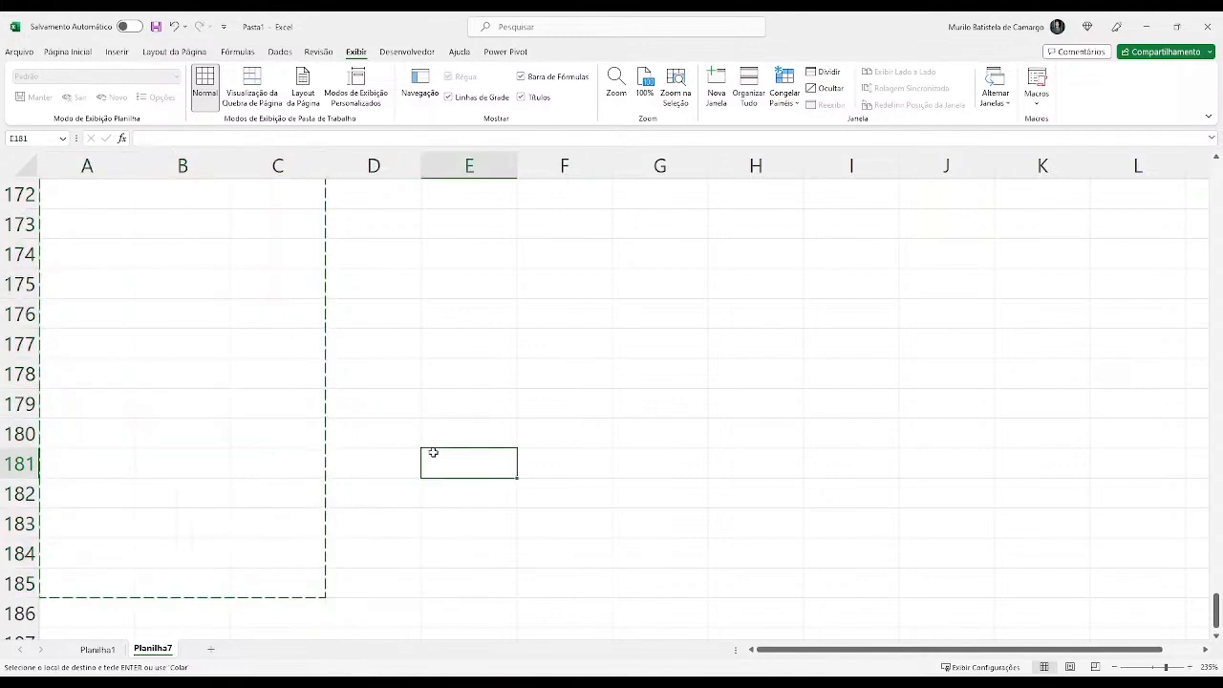
pyautogui.click(143, 435)
pyautogui.click(104, 579)
pyautogui.hotkey('ctrl', 'v')
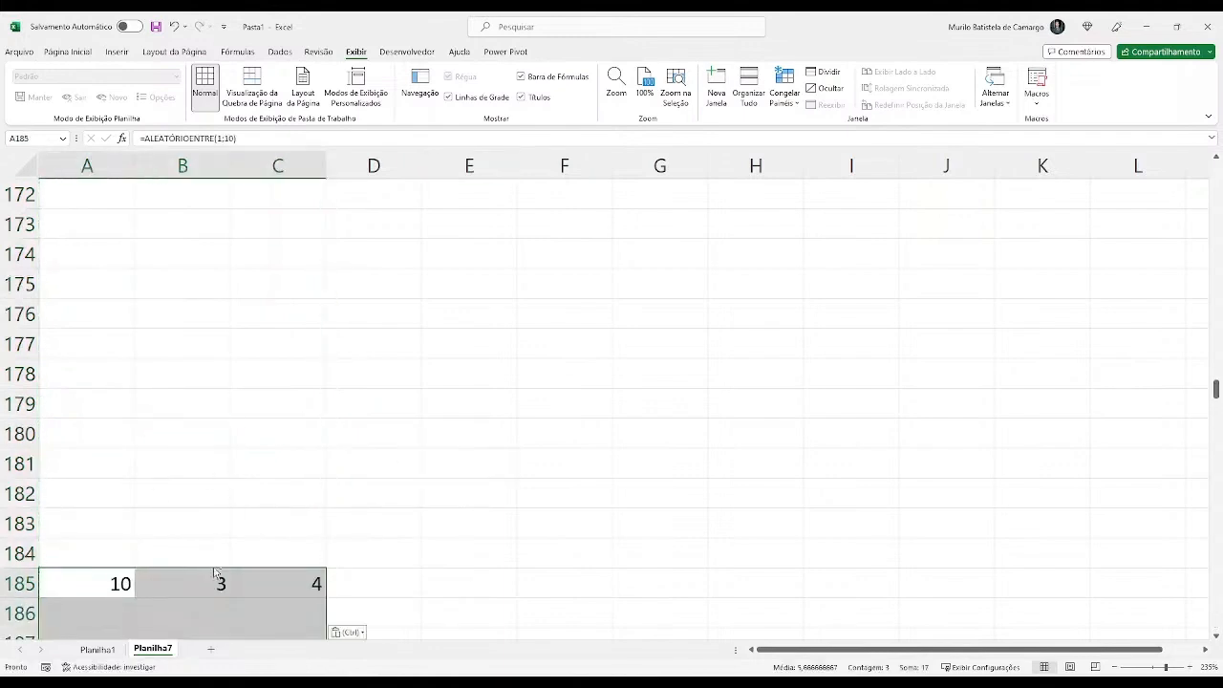
pyautogui.scroll(20, 191, 532)
pyautogui.scroll(20, 219, 511)
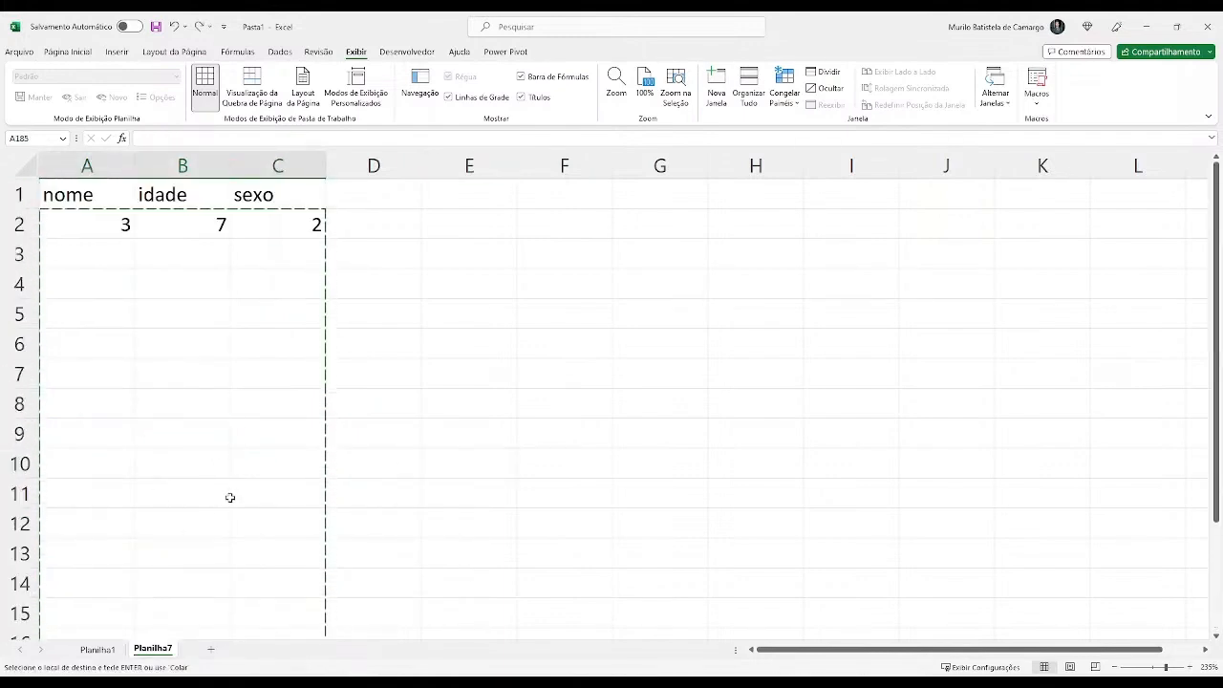
# Copy the formulas in A2:C2 down columns A to C from row 3 to about row 135.
pyautogui.moveTo(218, 469); pyautogui.dragTo(208, 421)
pyautogui.moveTo(115, 230); pyautogui.dragTo(270, 226)
pyautogui.hotkey('ctrl', 'c')
pyautogui.moveTo(82, 254); pyautogui.dragTo(330, 463)
pyautogui.hotkey('ctrl', 'v')
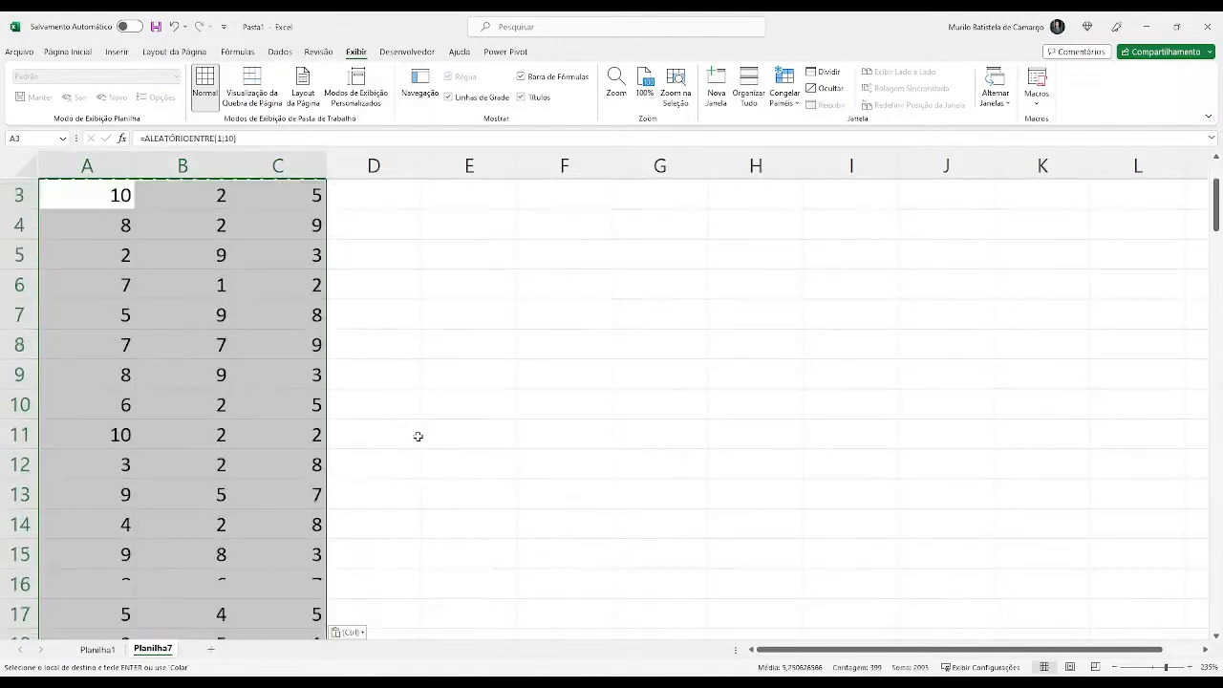
pyautogui.scroll(1, 418, 435)
pyautogui.click(417, 435)
pyautogui.click(409, 340)
pyautogui.press('Escape')
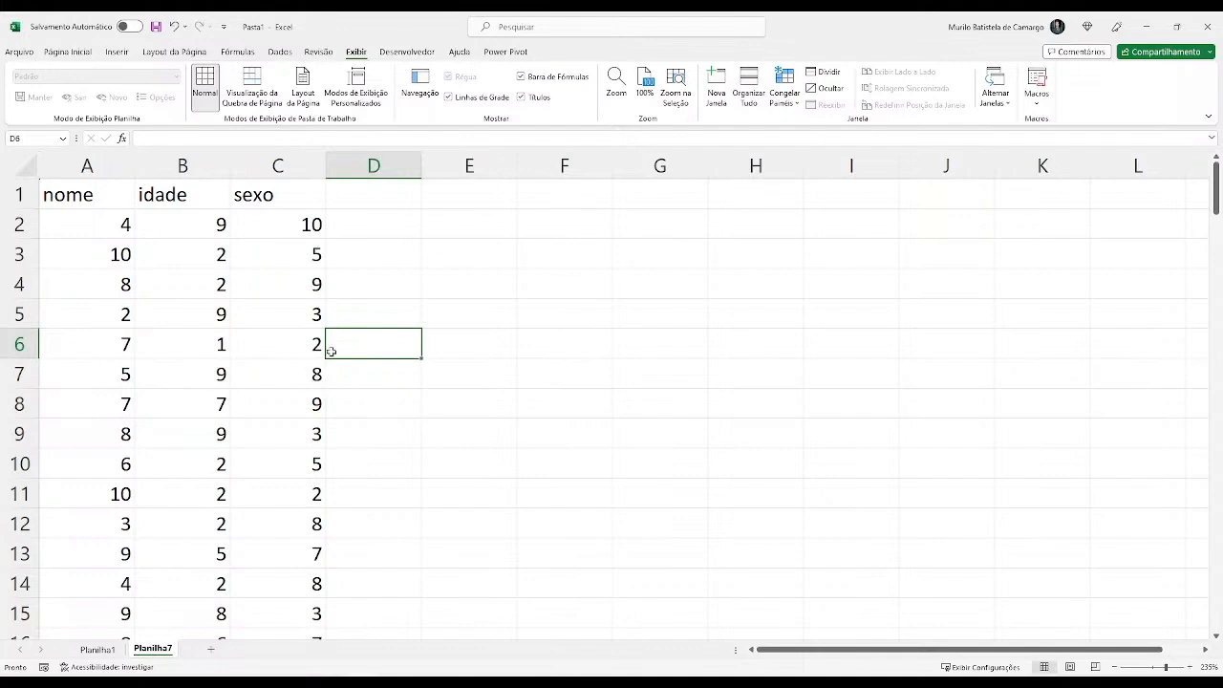
# Copy the whole block of random numbers in columns A to C and paste it into columns D to F from D2.
pyautogui.scroll(-12, 331, 352)
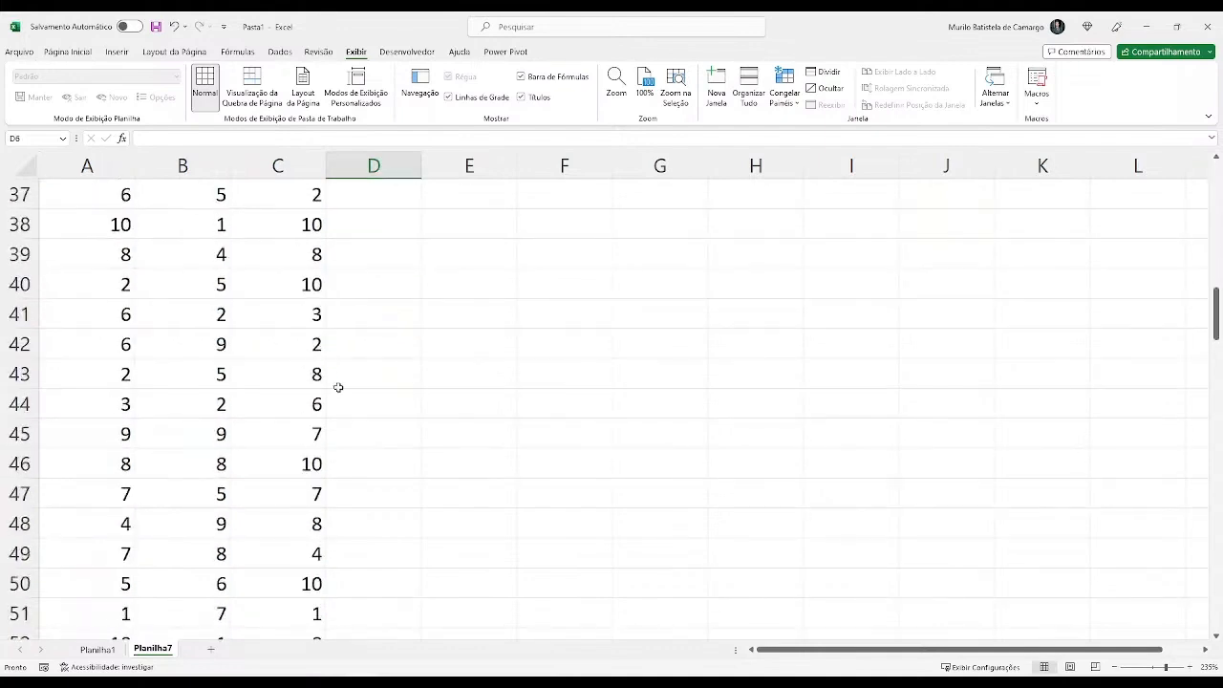
pyautogui.moveTo(110, 201); pyautogui.dragTo(277, 524)
pyautogui.scroll(12, 287, 459)
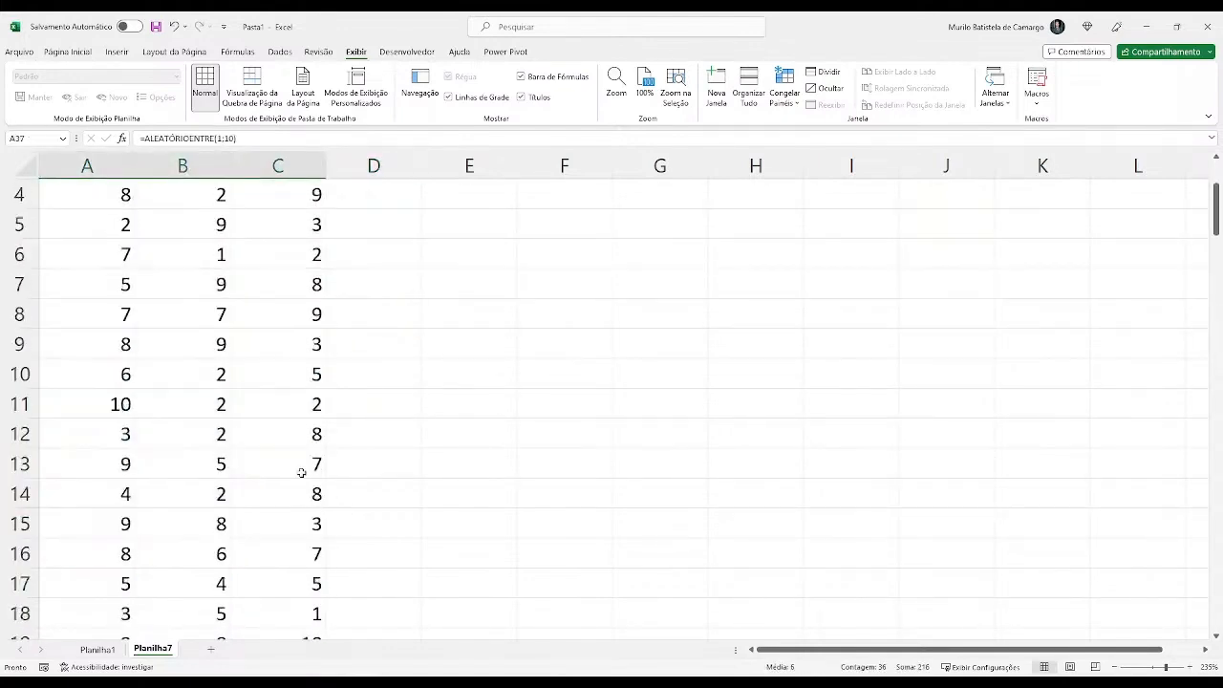
pyautogui.moveTo(79, 223); pyautogui.dragTo(262, 249)
pyautogui.hotkey('ctrl', 'shift', 'Down')
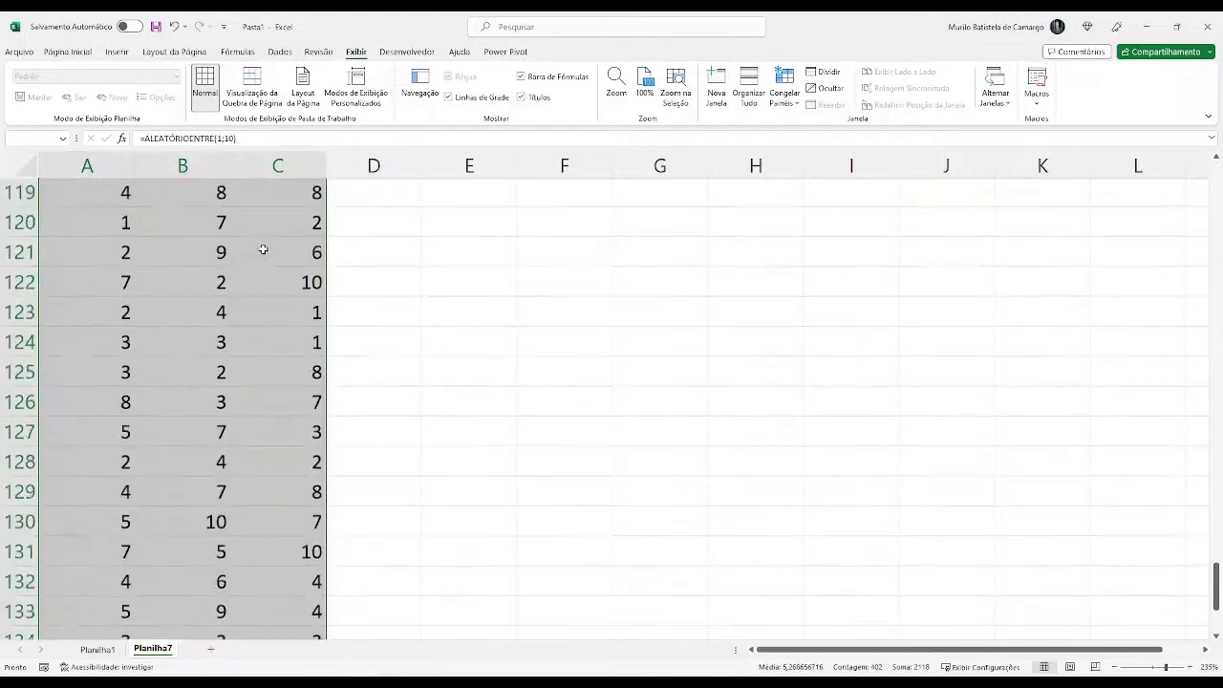
pyautogui.scroll(20, 262, 249)
pyautogui.hotkey('ctrl', 'c')
pyautogui.click(360, 215)
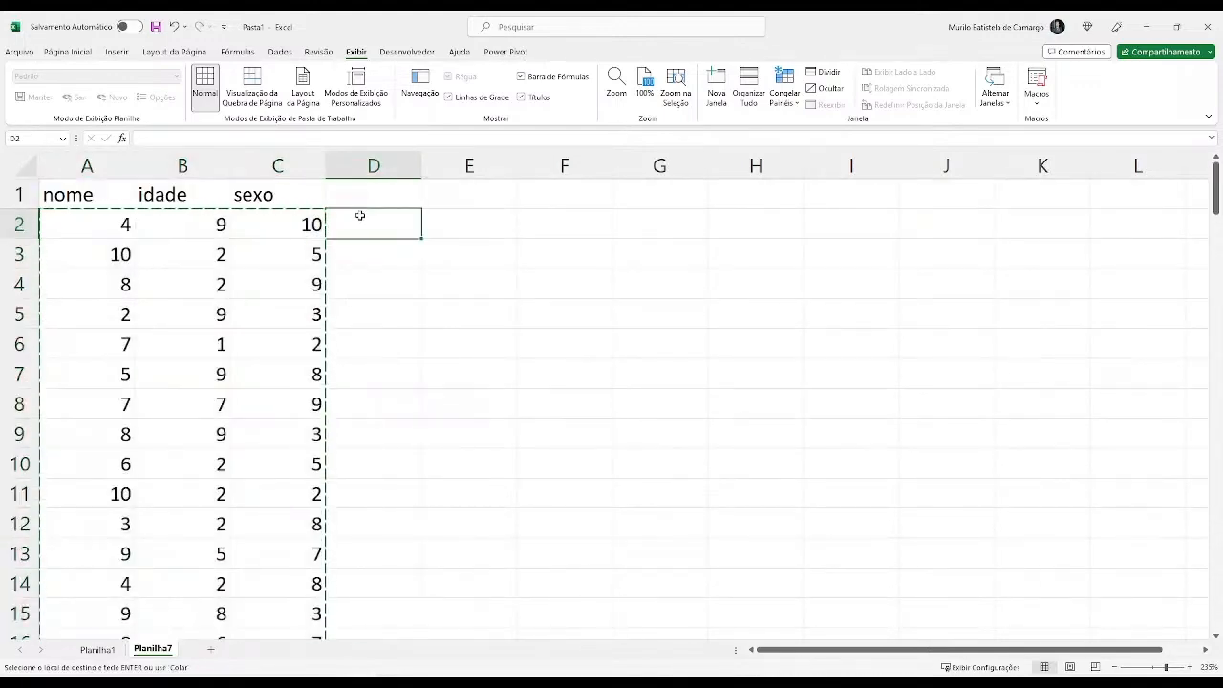
pyautogui.moveTo(361, 215); pyautogui.dragTo(793, 622)
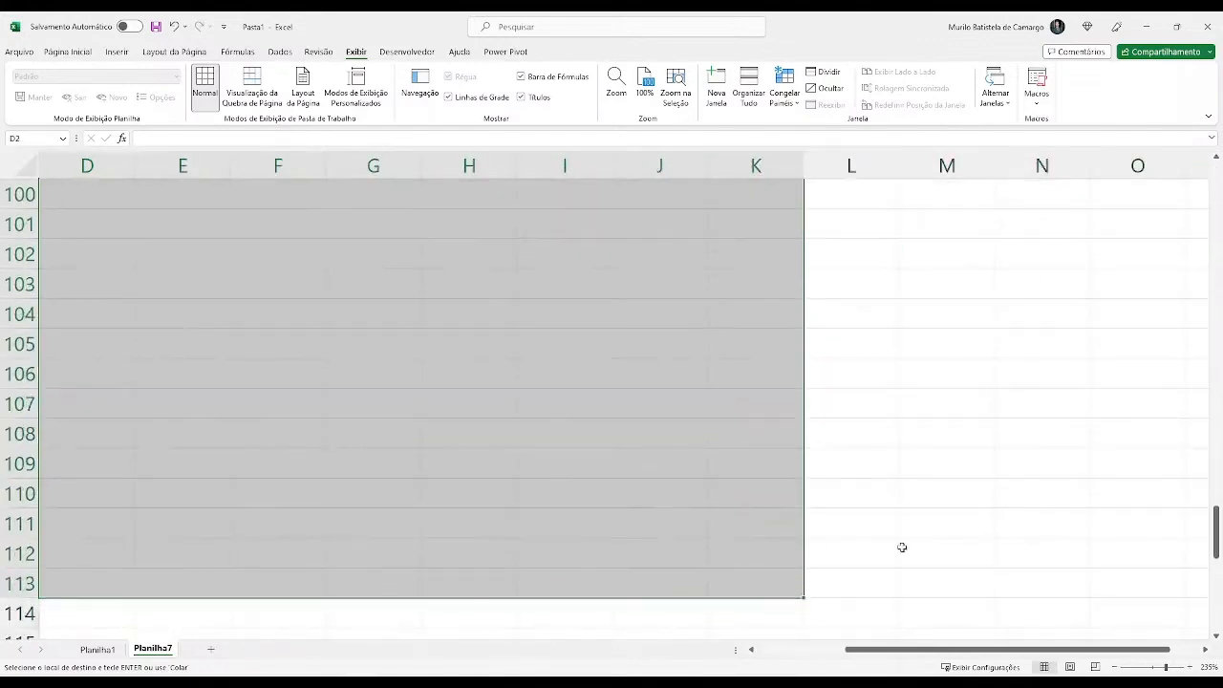
pyautogui.hotkey('ctrl', 'v')
pyautogui.hscroll(-3, 485, 656)
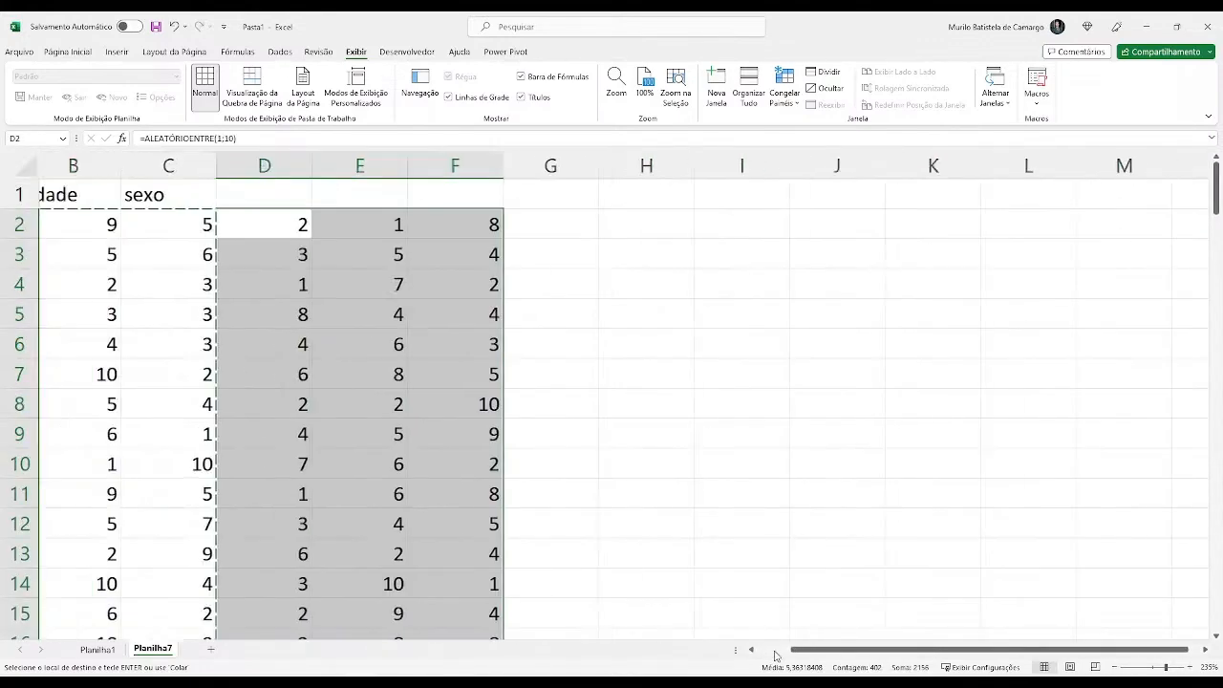
pyautogui.click(734, 462)
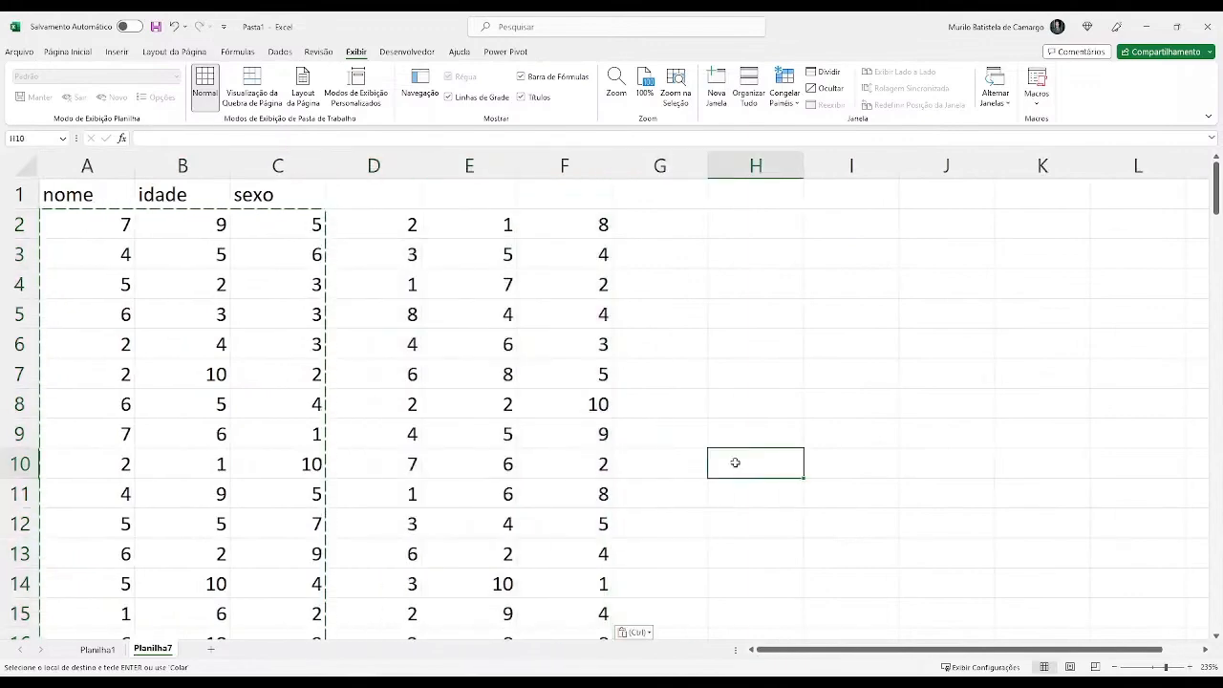
# Examine the lower rows of the table around rows 100 to 114, checking whether the headers are still in view.
pyautogui.click(191, 251)
pyautogui.scroll(-20, 363, 338)
pyautogui.scroll(13, 368, 370)
pyautogui.click(367, 369)
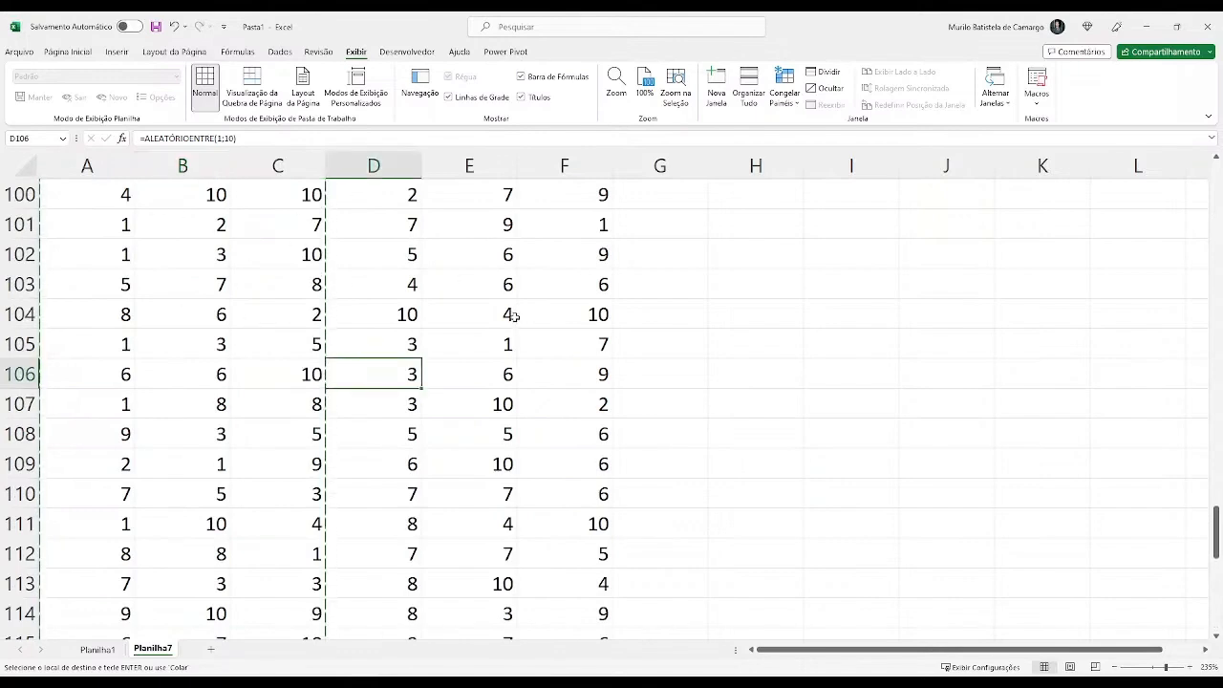
pyautogui.click(478, 290)
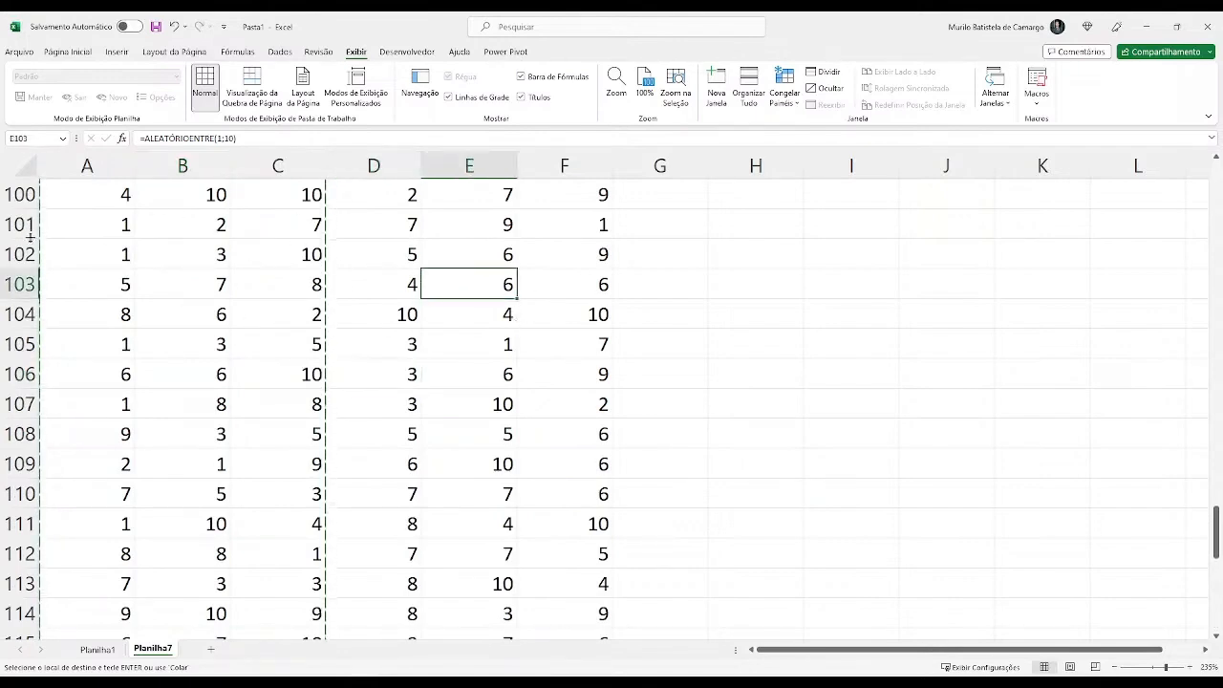
pyautogui.moveTo(107, 197); pyautogui.dragTo(574, 196)
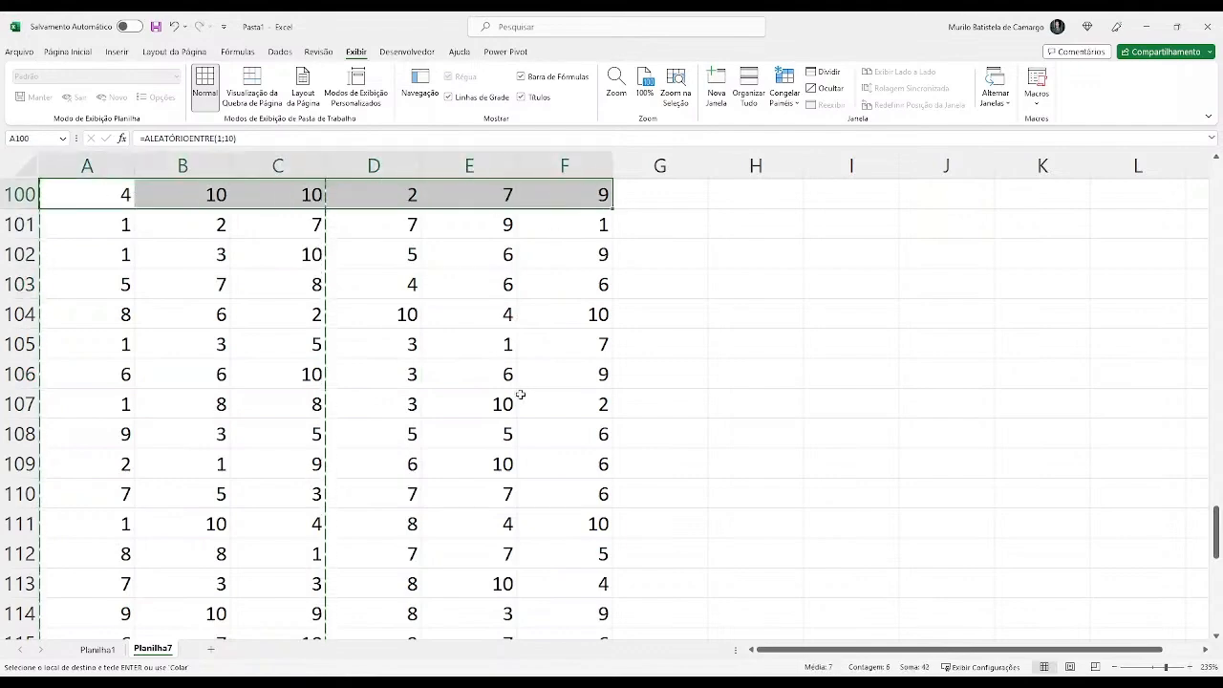
pyautogui.scroll(20, 377, 361)
pyautogui.click(380, 366)
pyautogui.scroll(6, 380, 365)
# Freeze the top row holding the nome, idade and sexo headers.
pyautogui.click(44, 197)
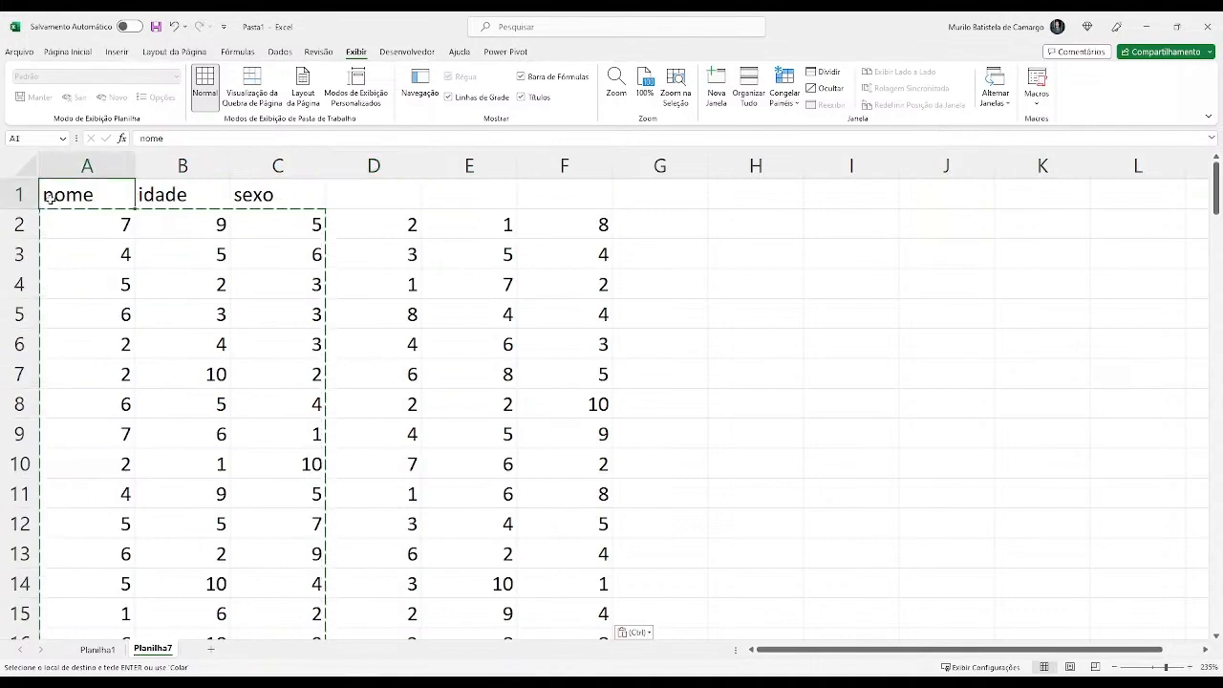
pyautogui.click(19, 194)
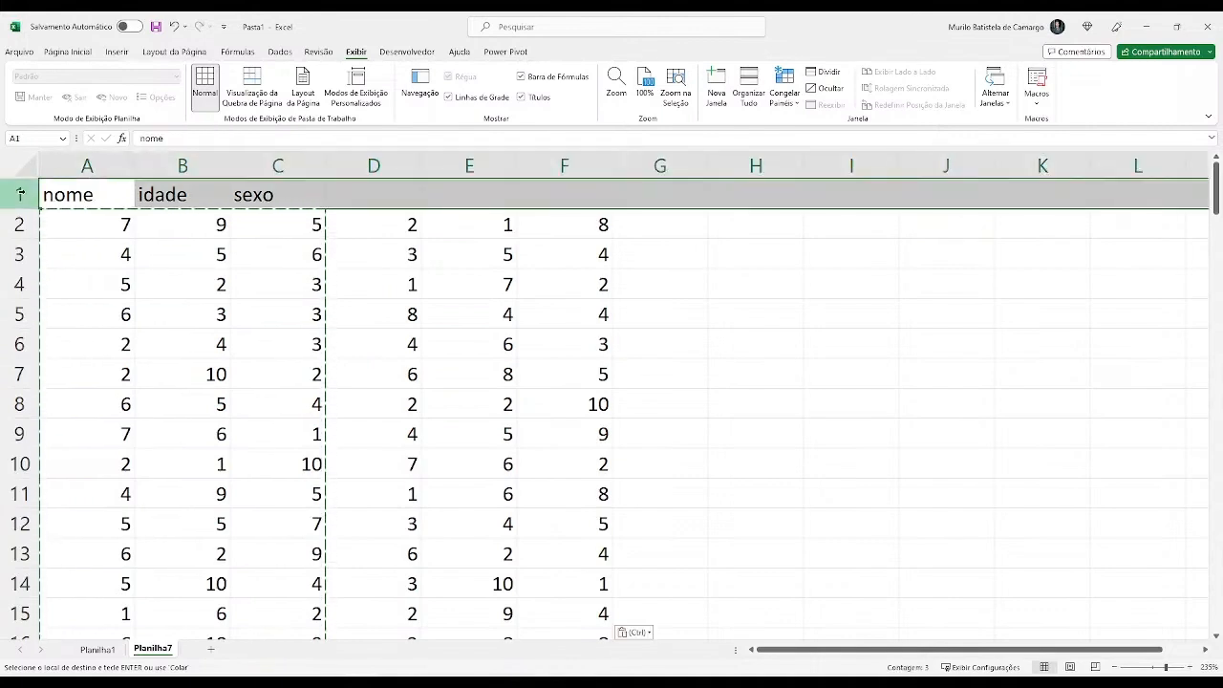
pyautogui.click(785, 100)
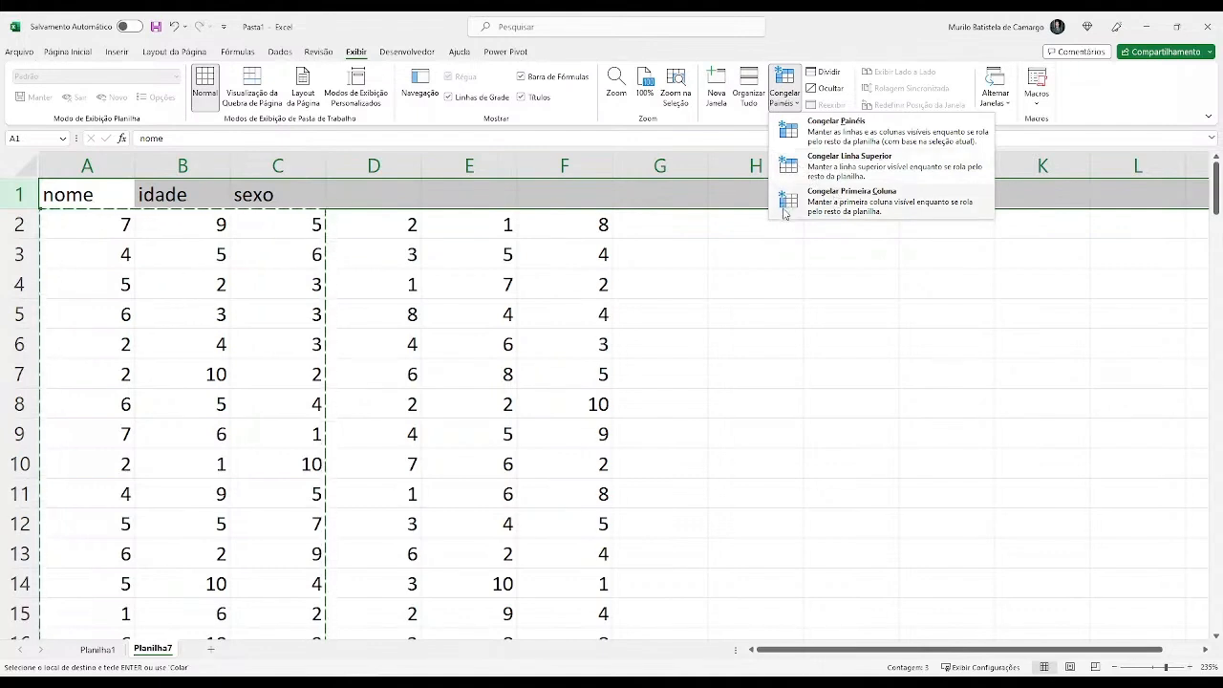
pyautogui.click(824, 170)
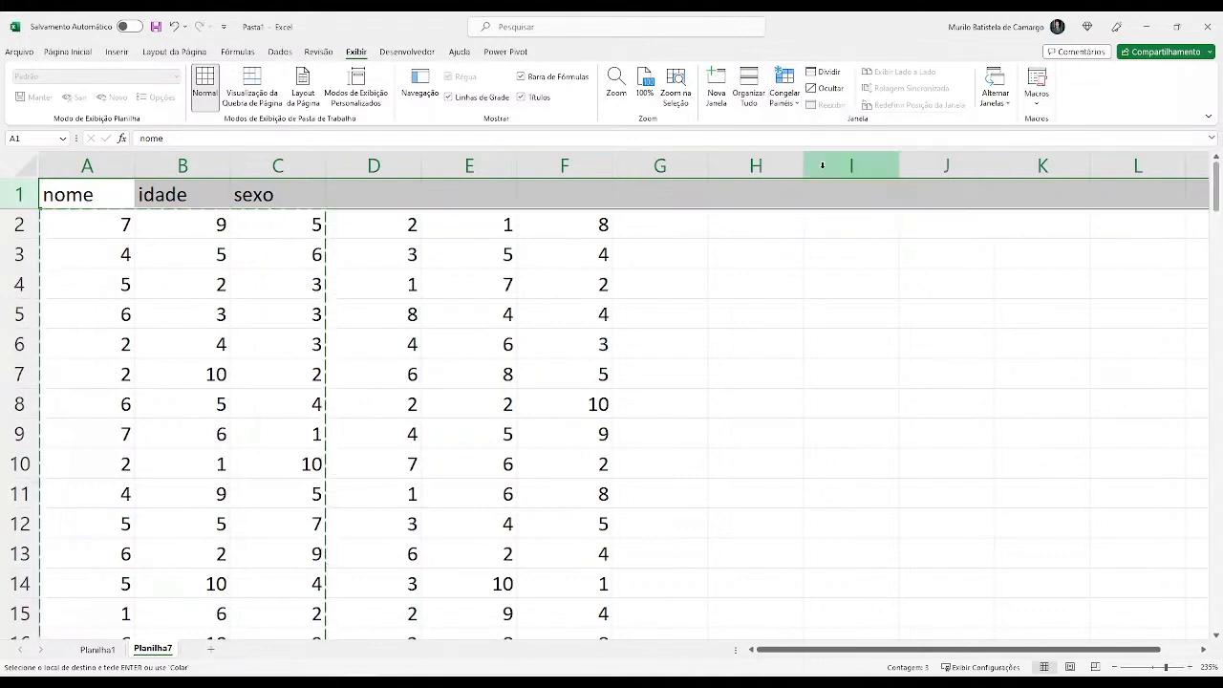
pyautogui.click(762, 265)
pyautogui.moveTo(263, 225); pyautogui.dragTo(254, 206)
pyautogui.click(197, 233)
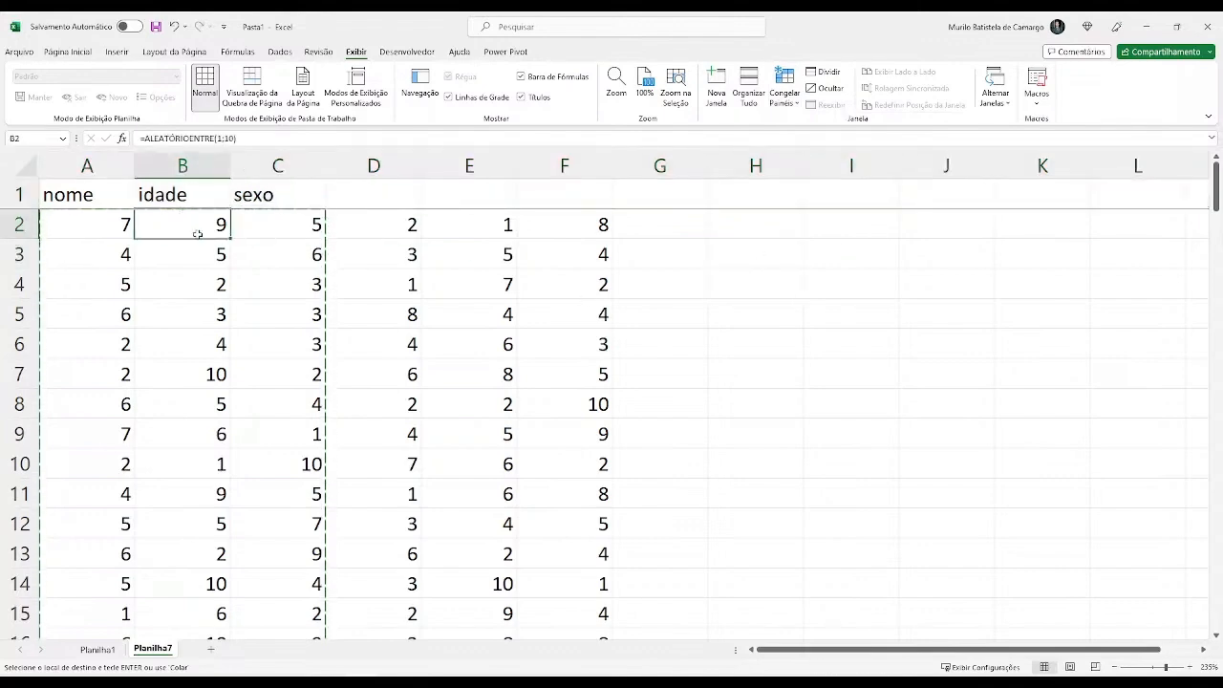
# Examine rows far below the table, past row 450, checking whether the header row stays in view.
pyautogui.scroll(-4, 251, 327)
pyautogui.click(254, 336)
pyautogui.press('Escape')
pyautogui.scroll(-20, 392, 313)
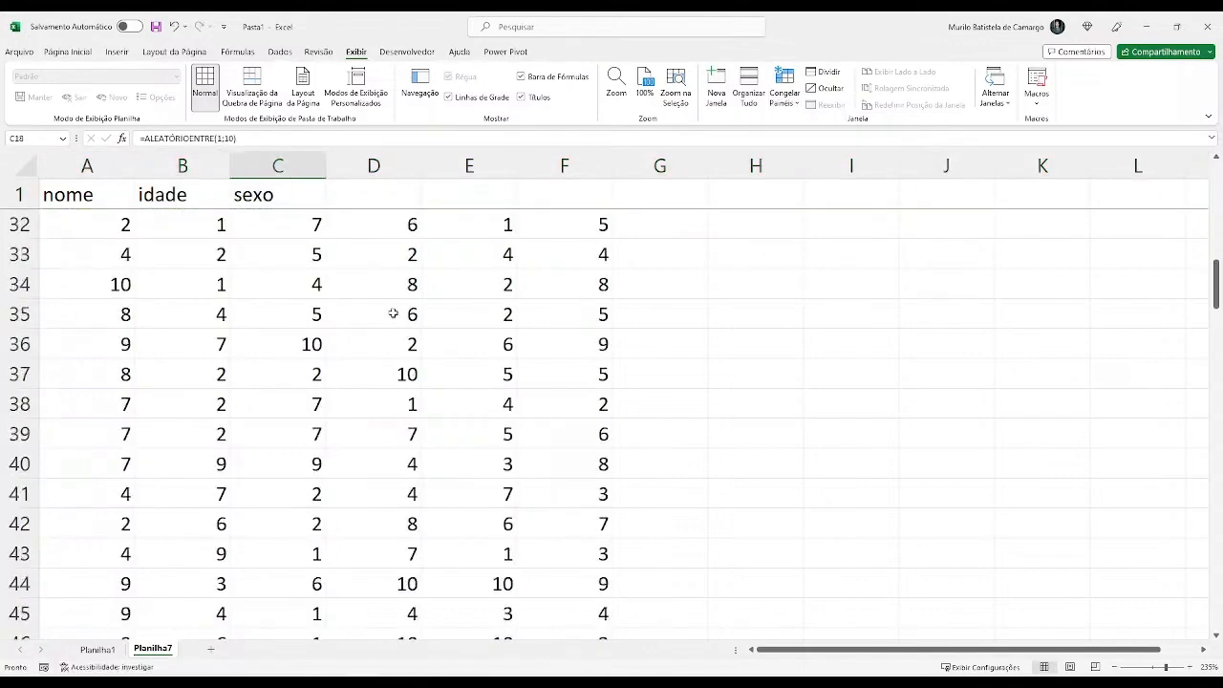
pyautogui.scroll(5, 392, 313)
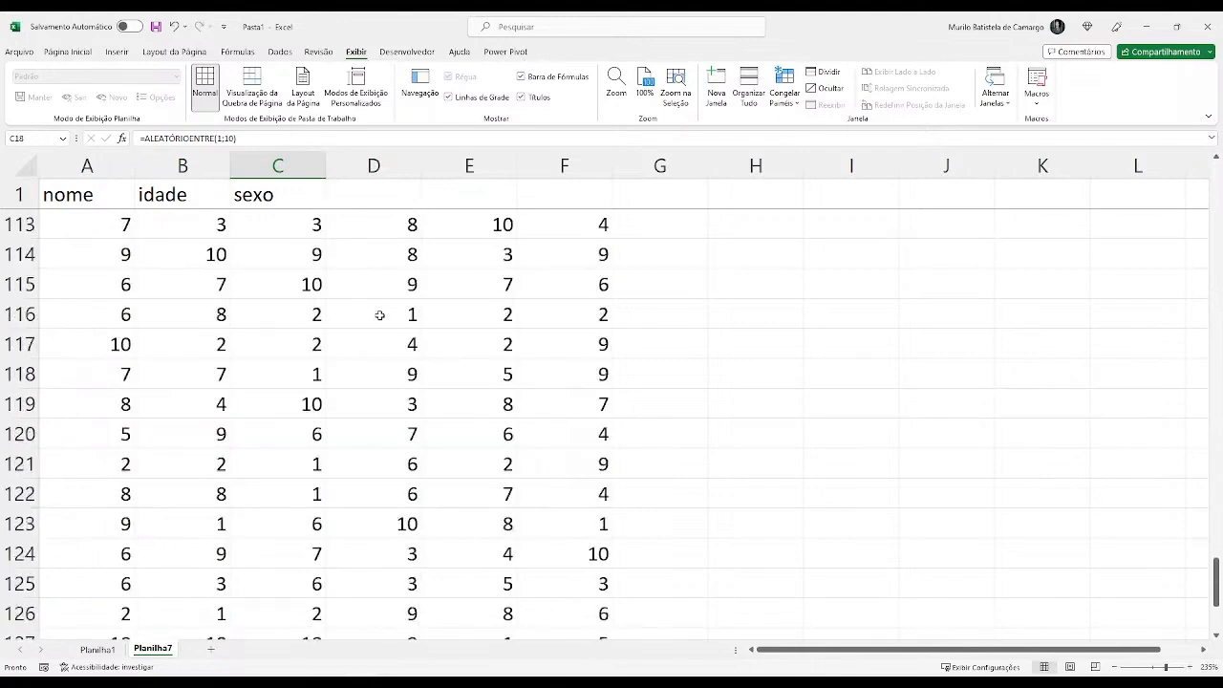
pyautogui.click(21, 194)
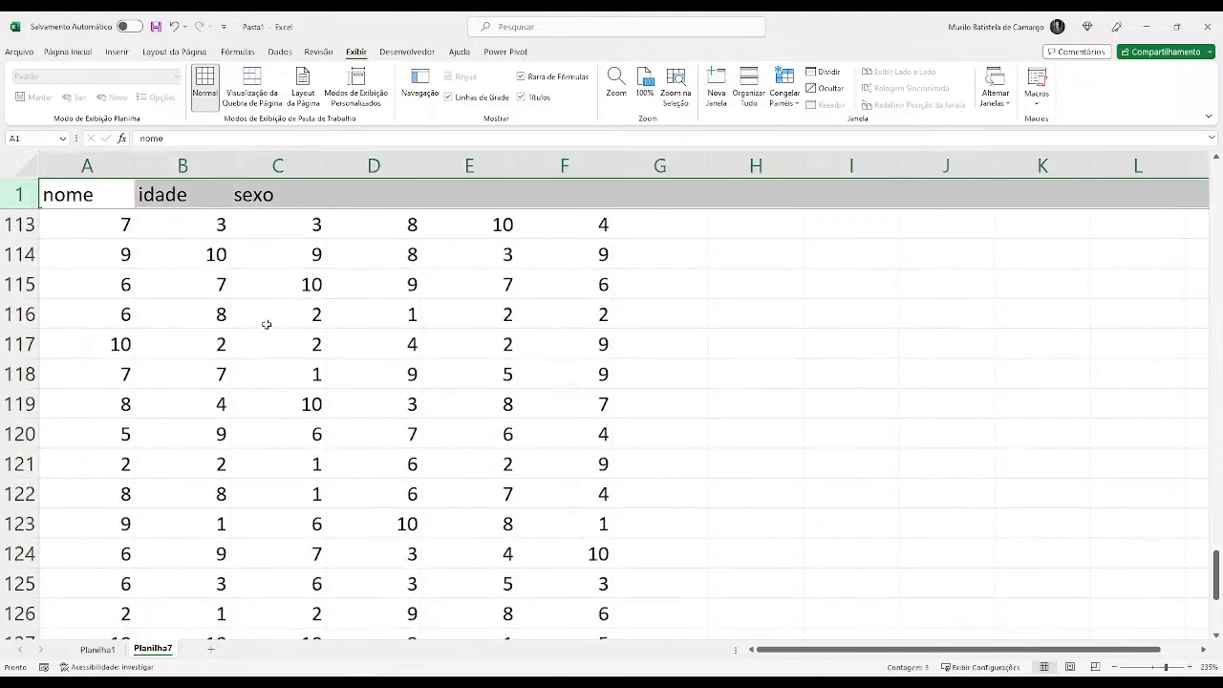
pyautogui.click(361, 359)
pyautogui.scroll(-10, 224, 322)
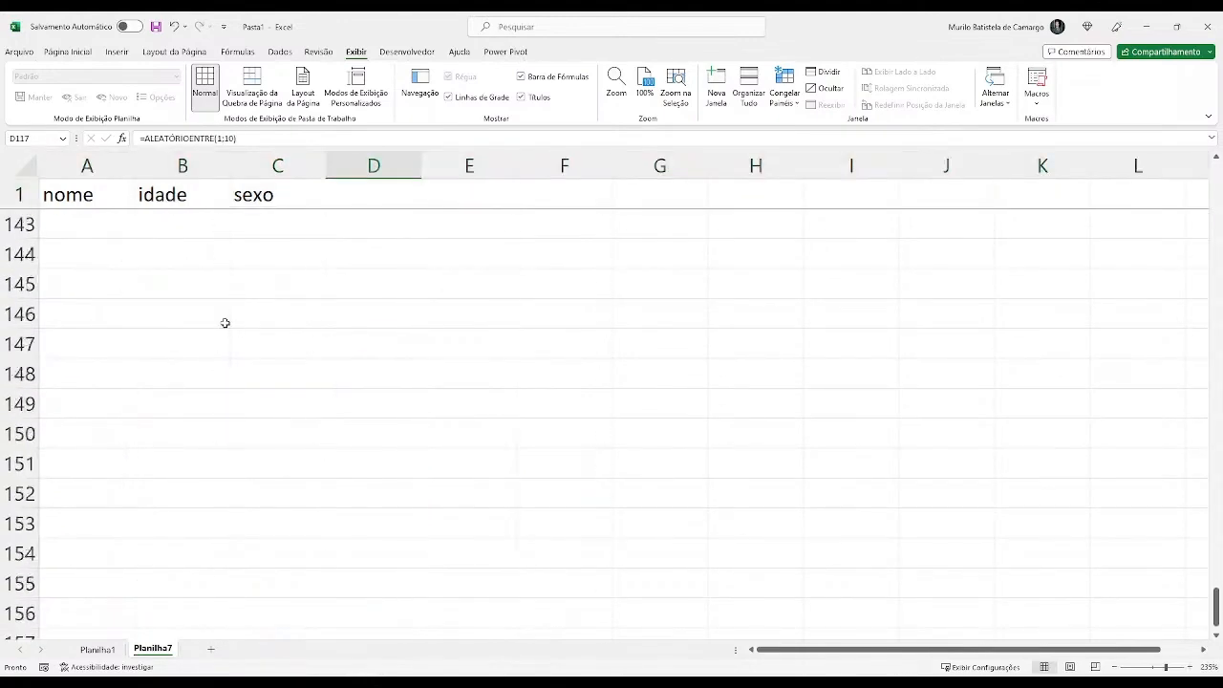
pyautogui.scroll(2, 230, 319)
pyautogui.scroll(-20, 240, 332)
pyautogui.scroll(-20, 240, 333)
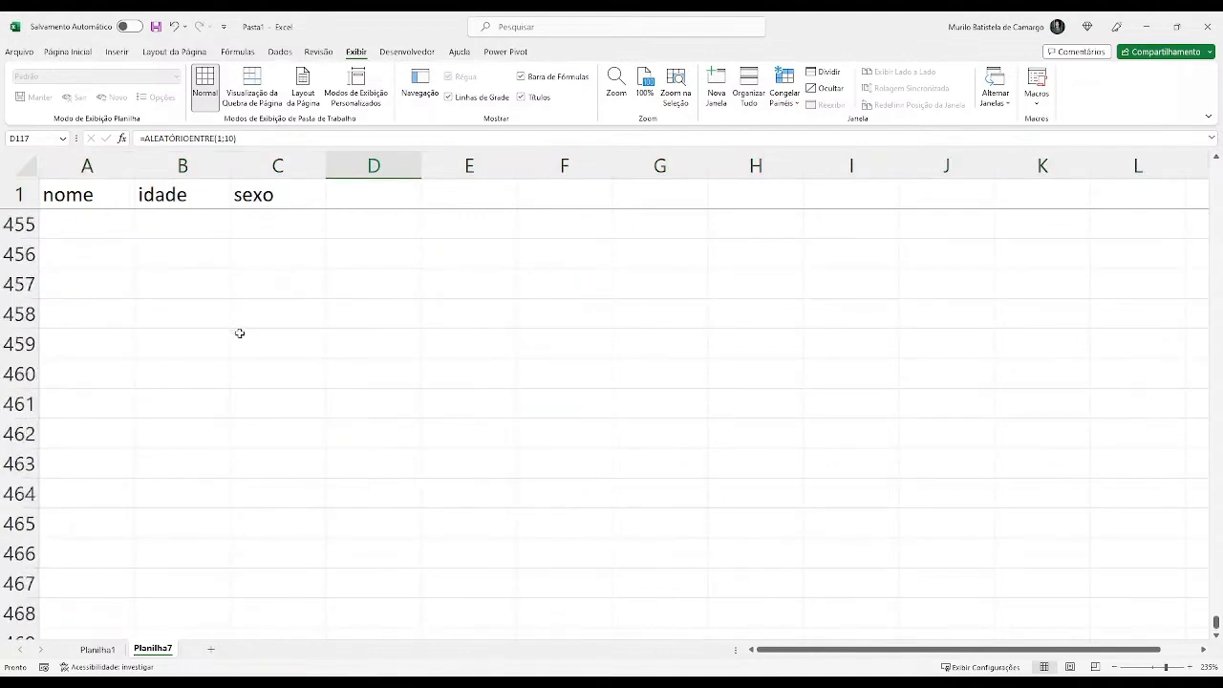
pyautogui.moveTo(57, 191); pyautogui.dragTo(276, 196)
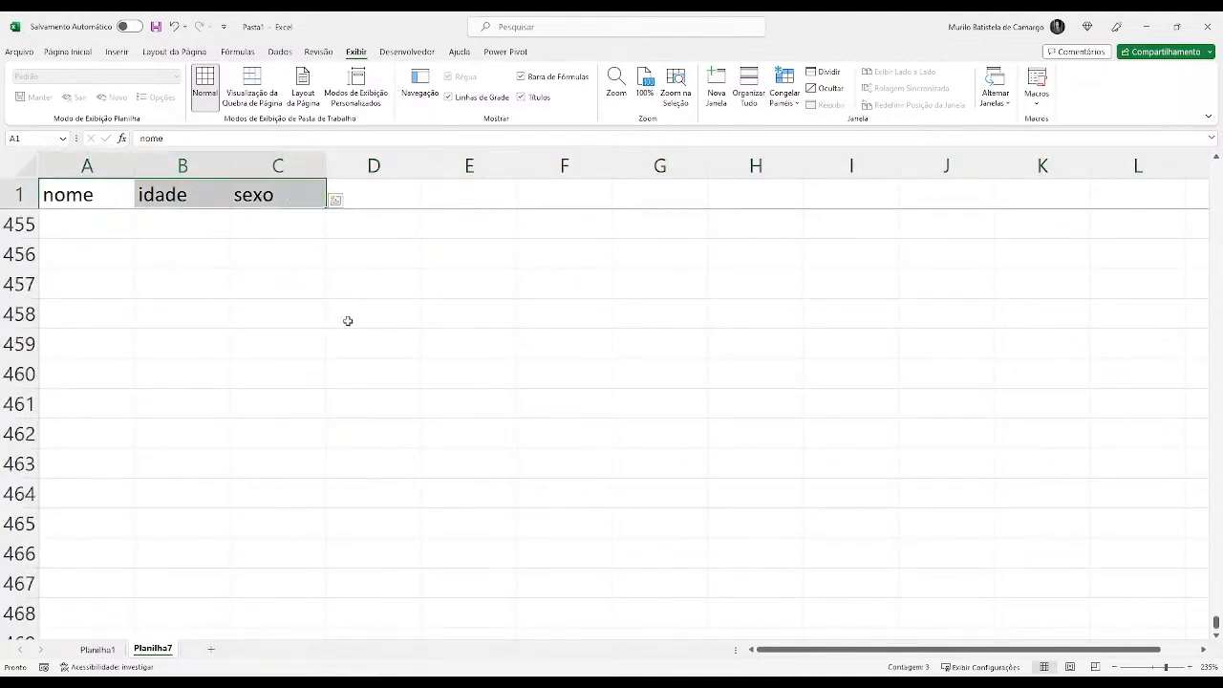
pyautogui.scroll(-5, 214, 385)
pyautogui.scroll(20, 214, 385)
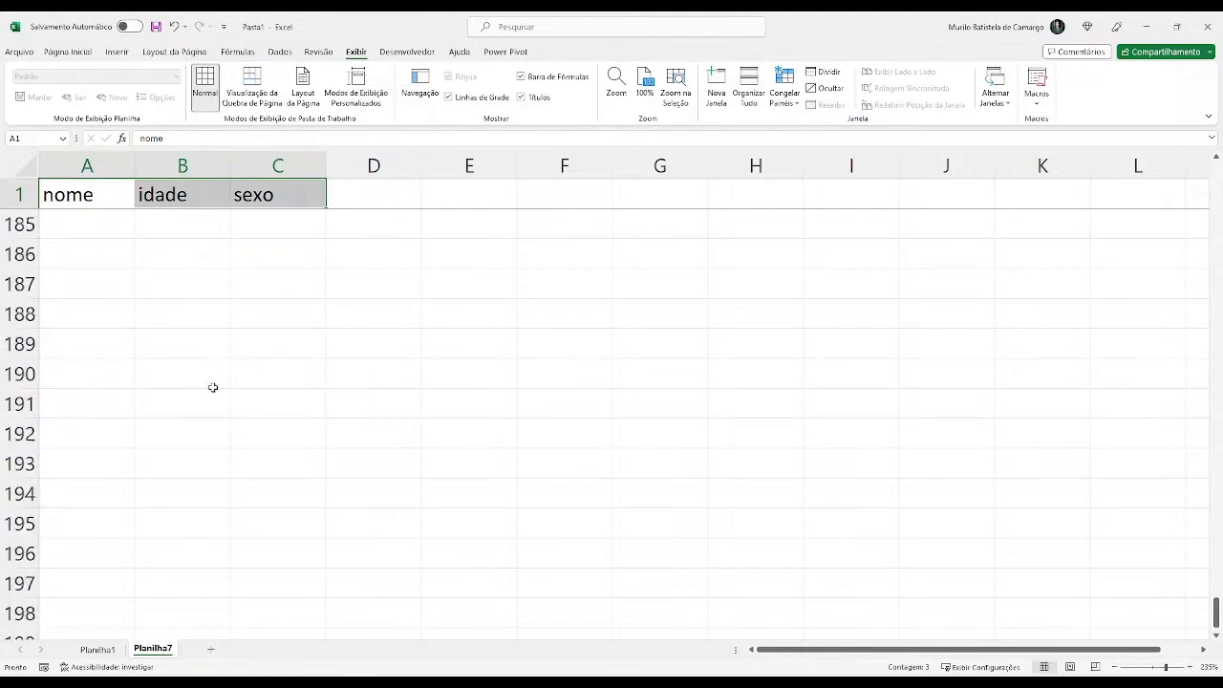
pyautogui.scroll(20, 217, 386)
# Unfreeze the panes and check that the header row moves with the rest of the rows.
pyautogui.click(125, 275)
pyautogui.click(119, 167)
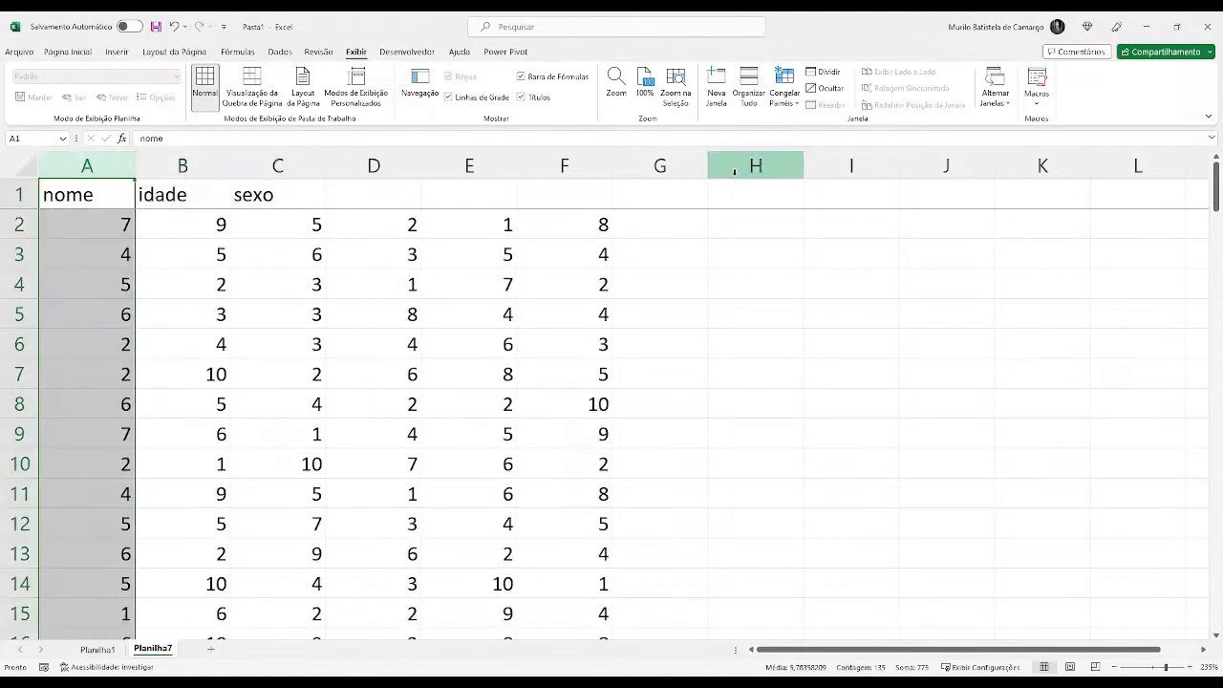
pyautogui.click(784, 88)
pyautogui.click(811, 135)
pyautogui.click(755, 253)
pyautogui.click(372, 252)
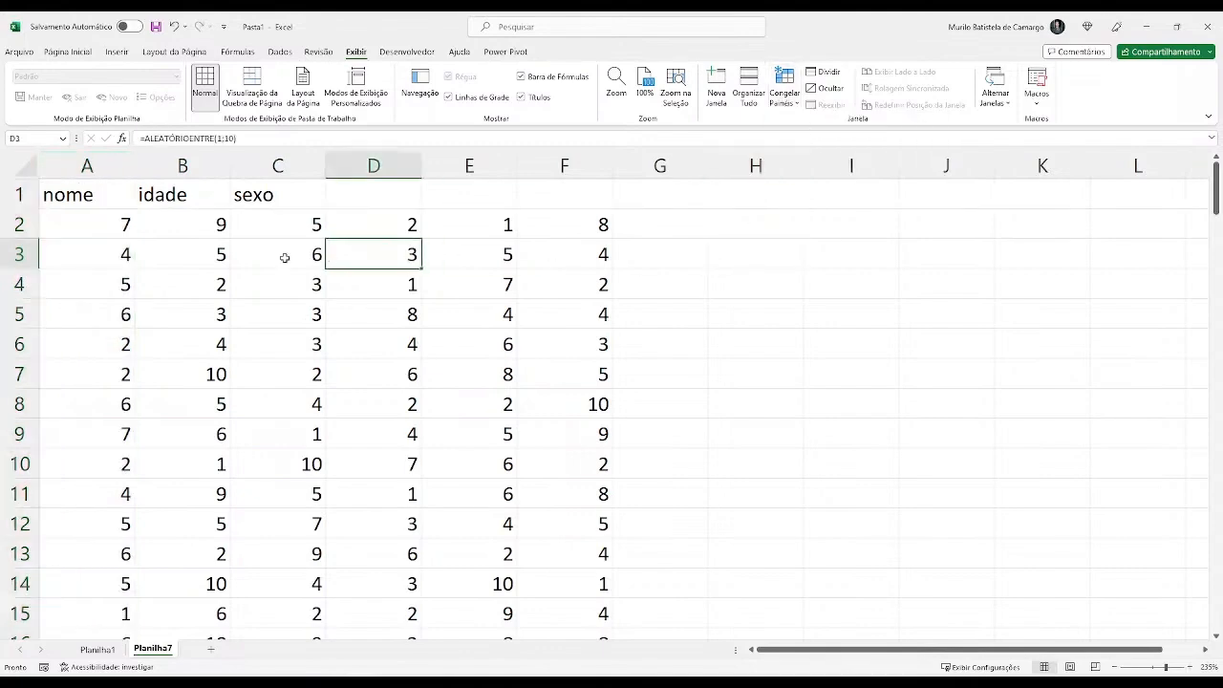
pyautogui.scroll(-9, 238, 258)
pyautogui.scroll(9, 244, 267)
# Freeze the panes based on the selection of cell A1.
pyautogui.moveTo(845, 651)
pyautogui.mouseDown()
pyautogui.moveTo(942, 641)
pyautogui.moveTo(824, 643)
pyautogui.mouseUp()
pyautogui.click(85, 195)
pyautogui.click(776, 114)
pyautogui.click(814, 134)
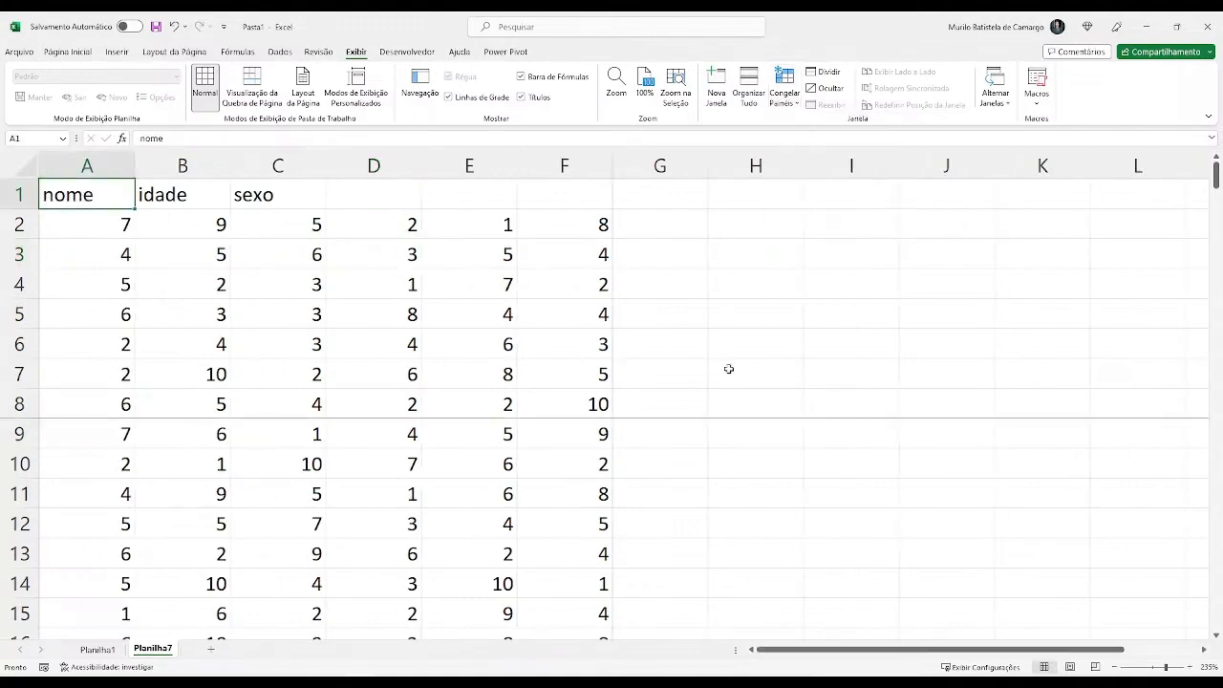
# Examine how the frozen rows and the columns A to F behave when the sheet moves sideways.
pyautogui.moveTo(825, 651)
pyautogui.mouseDown()
pyautogui.moveTo(956, 654)
pyautogui.moveTo(828, 654)
pyautogui.mouseUp()
pyautogui.click(679, 431)
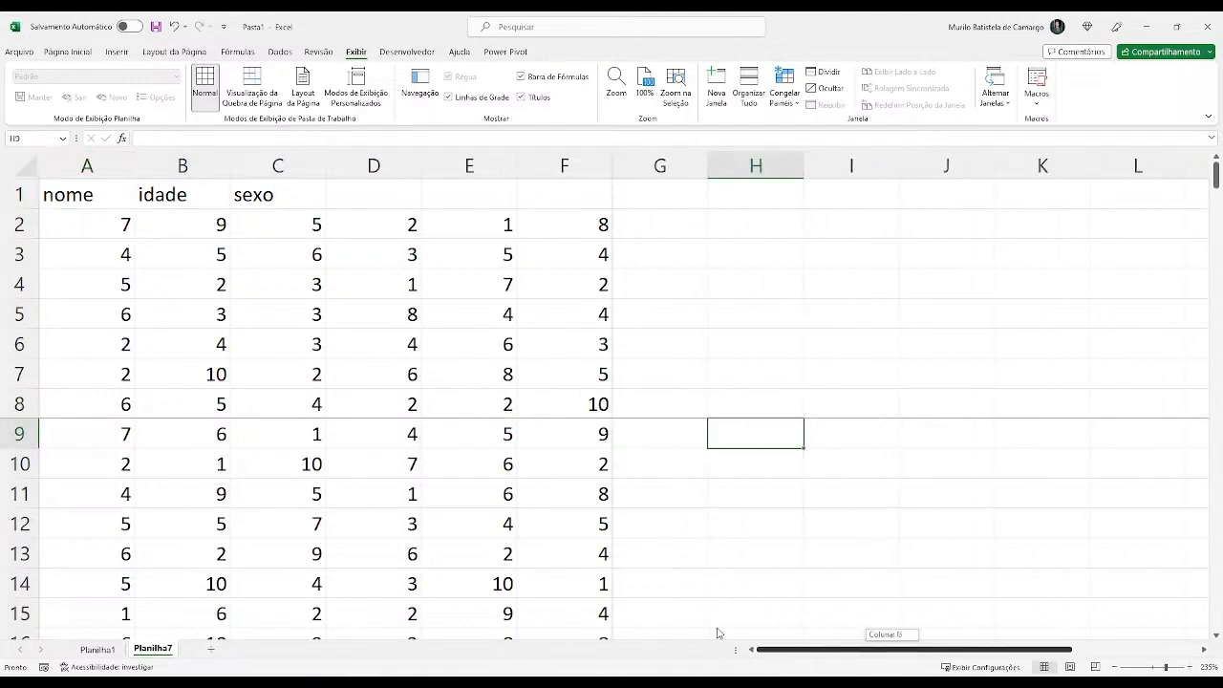
pyautogui.click(373, 284)
pyautogui.click(278, 225)
pyautogui.click(568, 221)
pyautogui.click(477, 314)
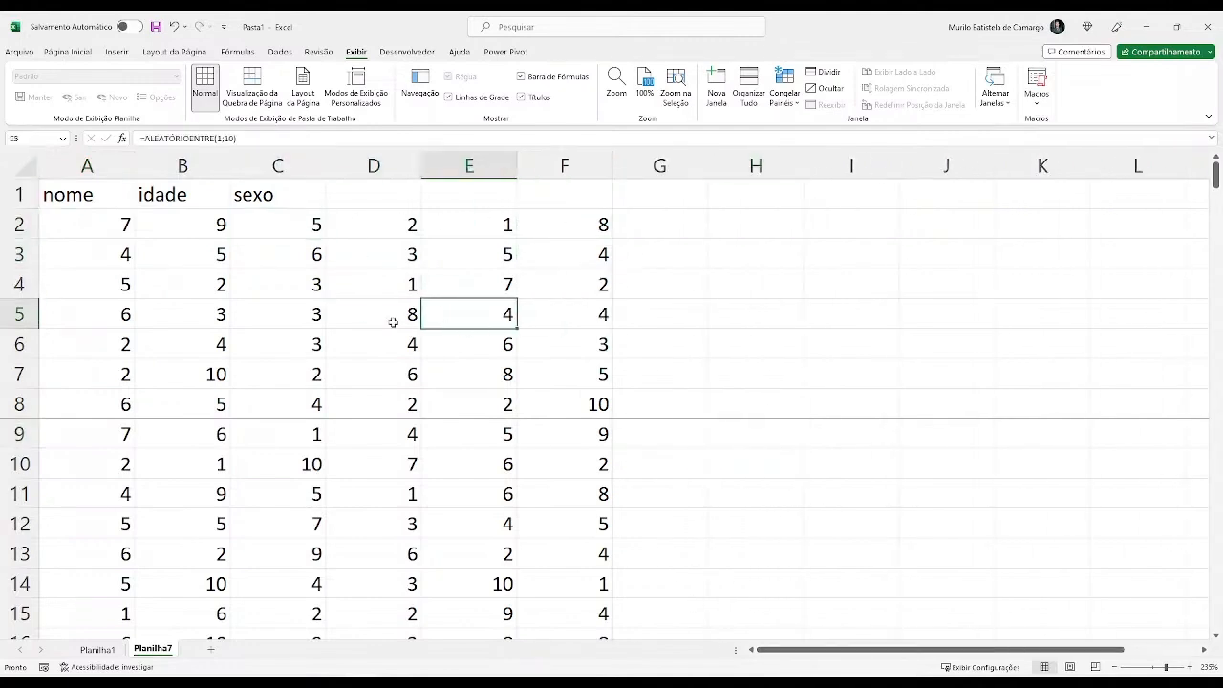
pyautogui.click(287, 342)
pyautogui.click(405, 231)
pyautogui.click(569, 225)
pyautogui.moveTo(819, 652); pyautogui.dragTo(951, 638)
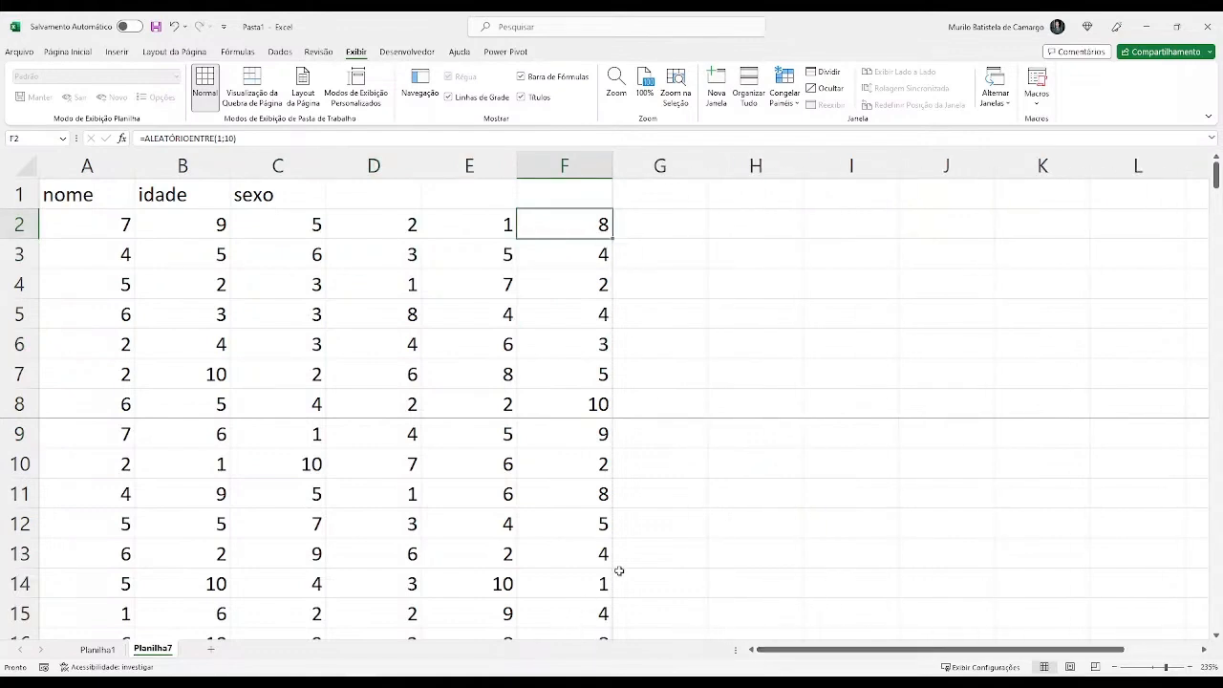
# Unfreeze all panes on the sheet and check that the rows move freely.
pyautogui.click(784, 88)
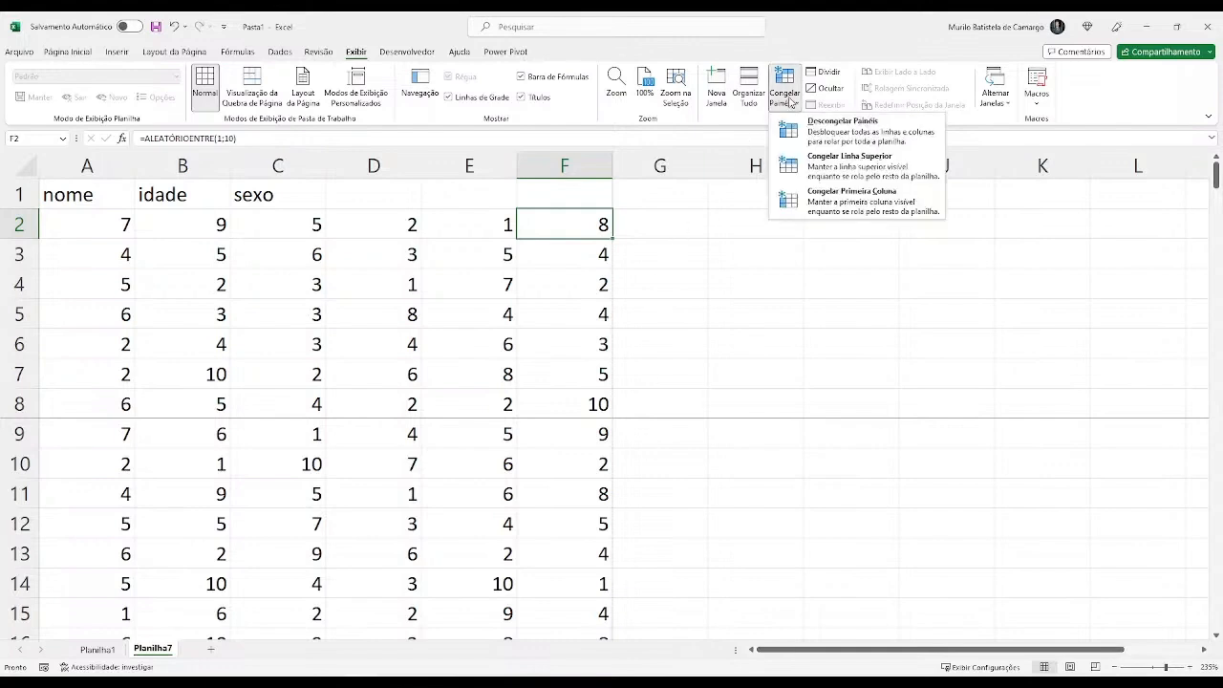
pyautogui.click(802, 134)
pyautogui.click(755, 281)
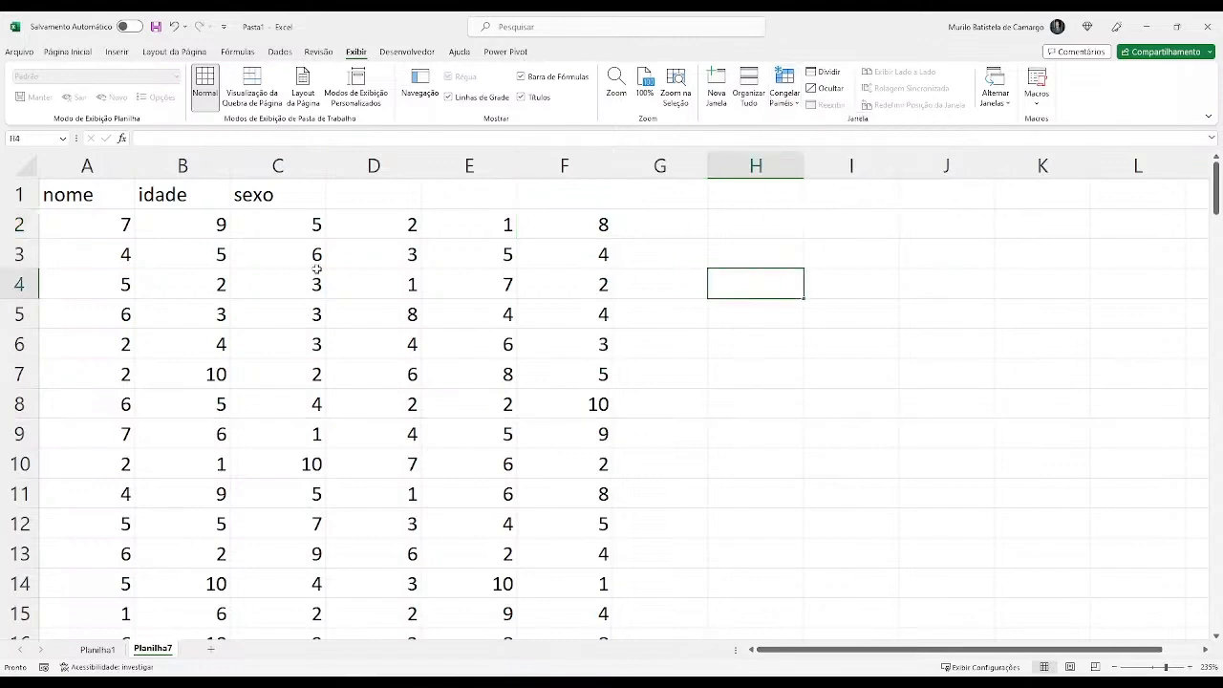
pyautogui.scroll(-5, 300, 284)
pyautogui.scroll(5, 350, 350)
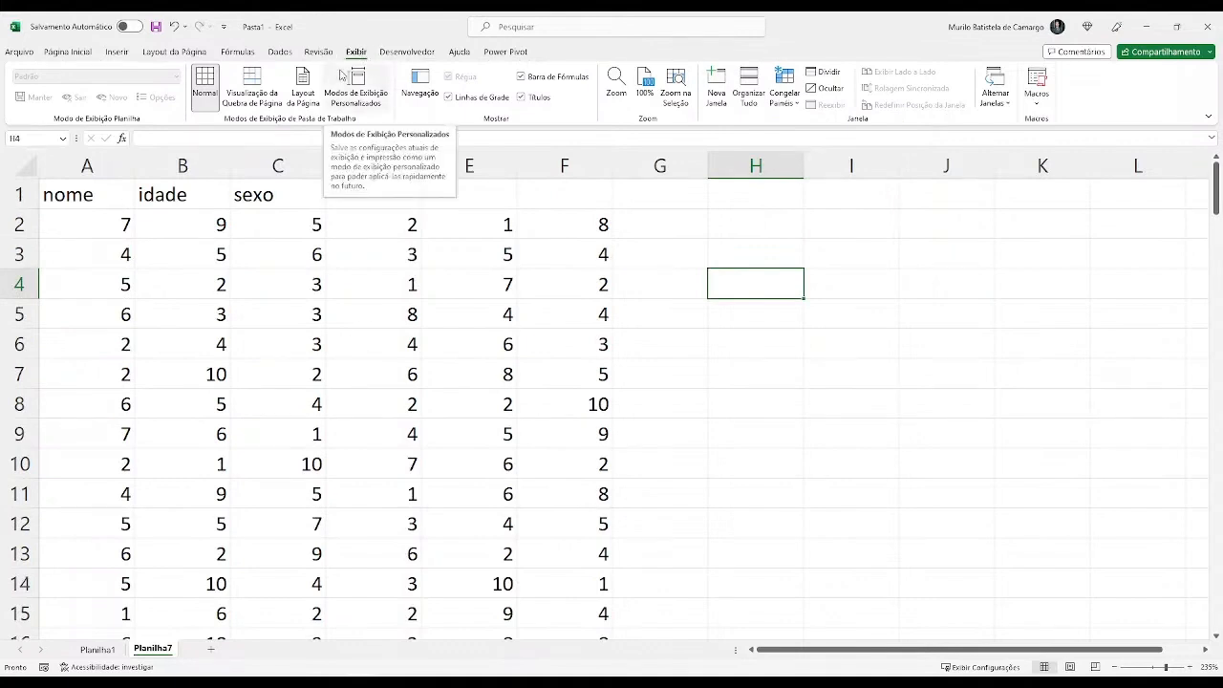
pyautogui.click(409, 240)
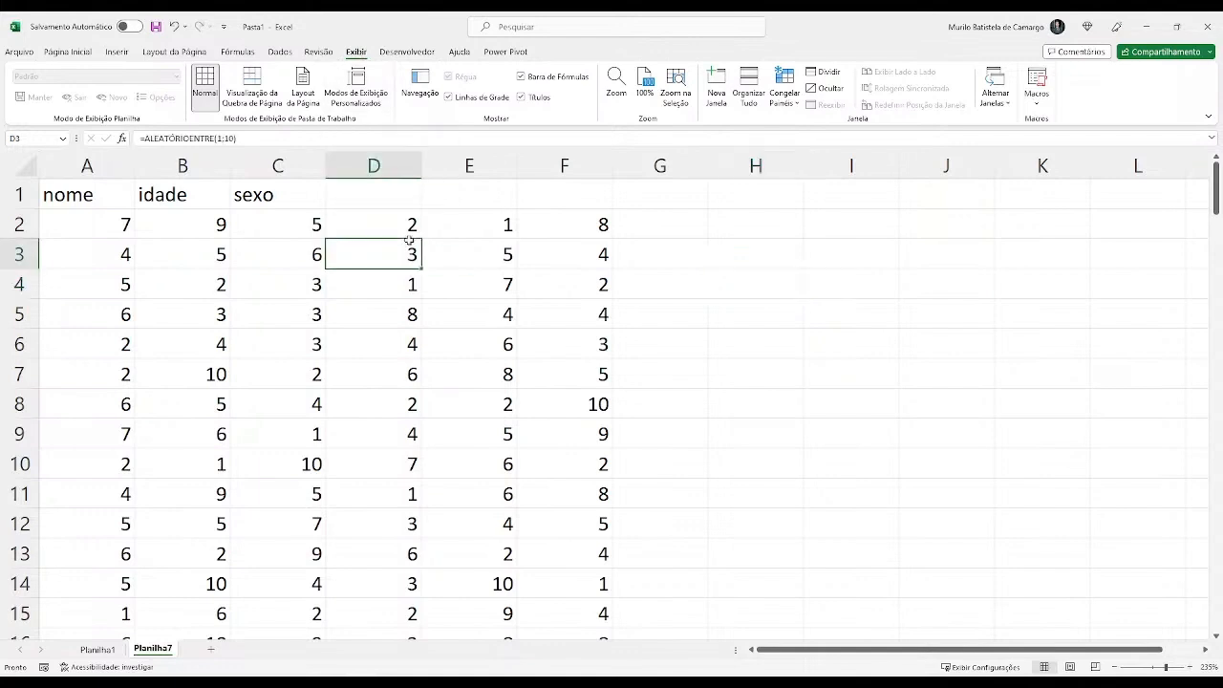
pyautogui.click(452, 248)
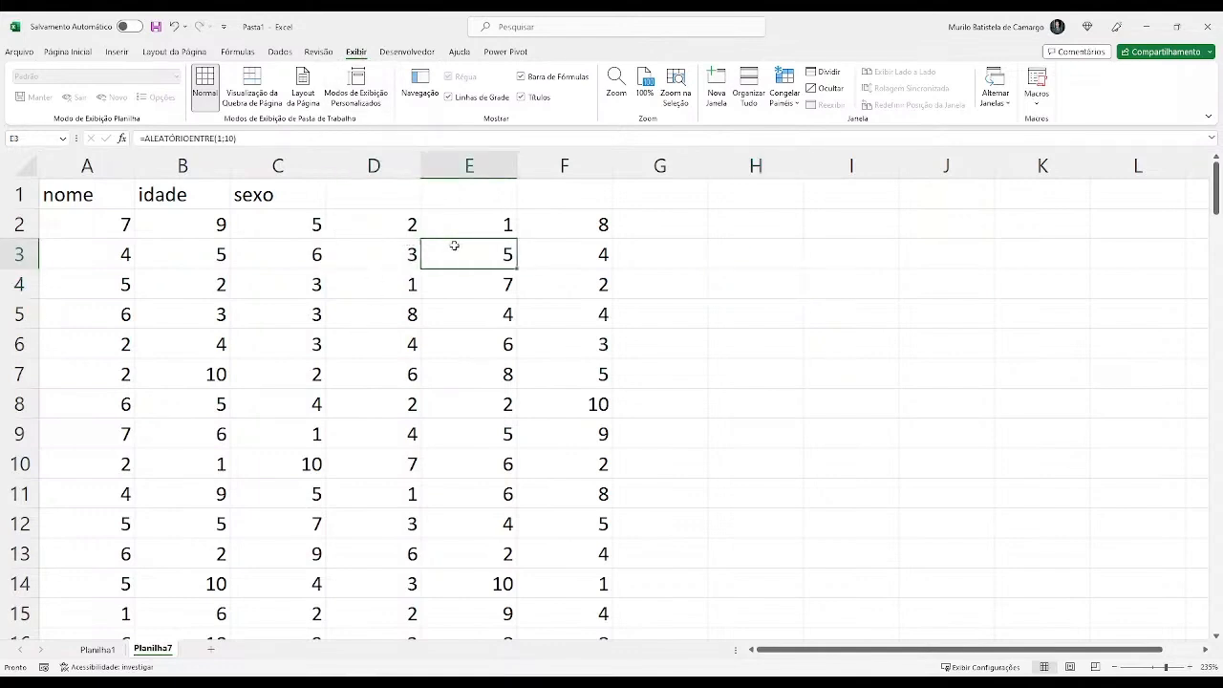
pyautogui.click(753, 284)
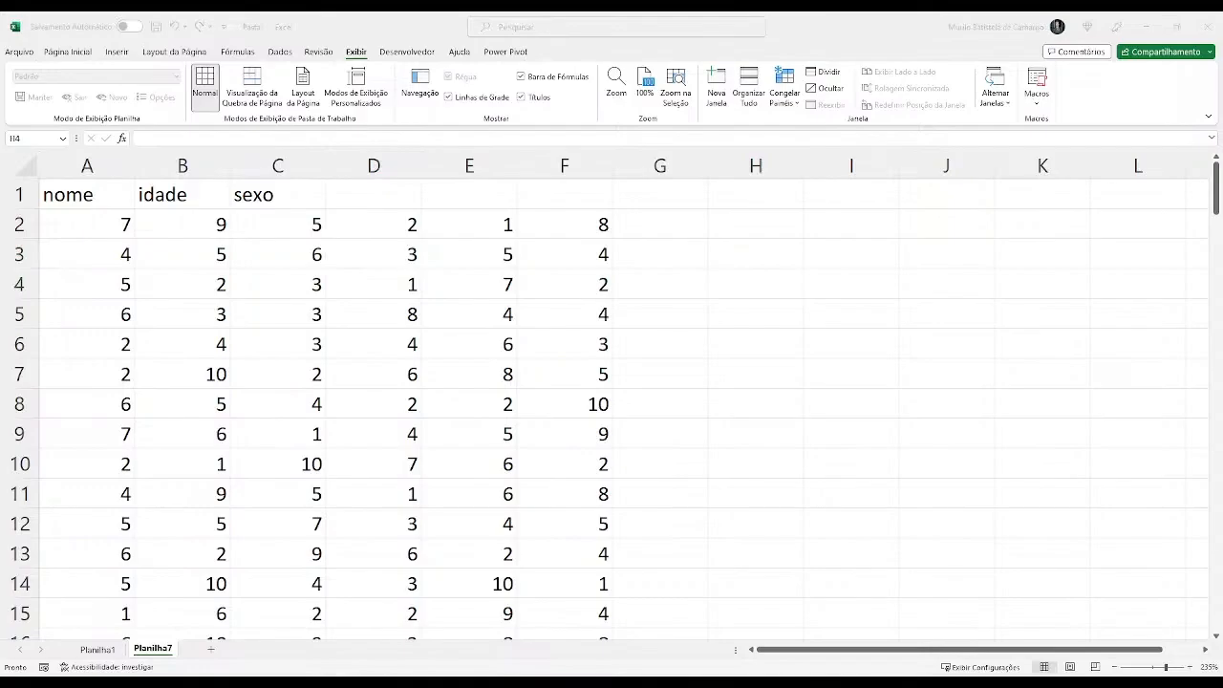
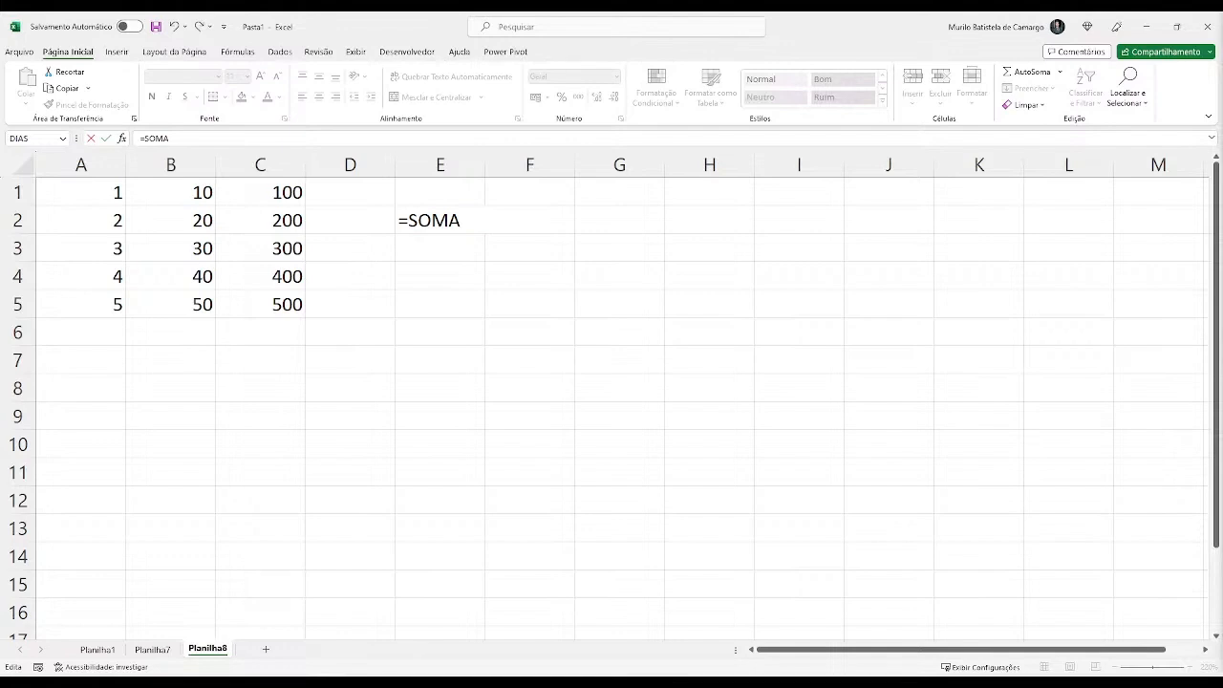
# Complete the sum formula in cell E2 as =SOMA(2;10;3) and reselect the cell.
pyautogui.click(573, 270)
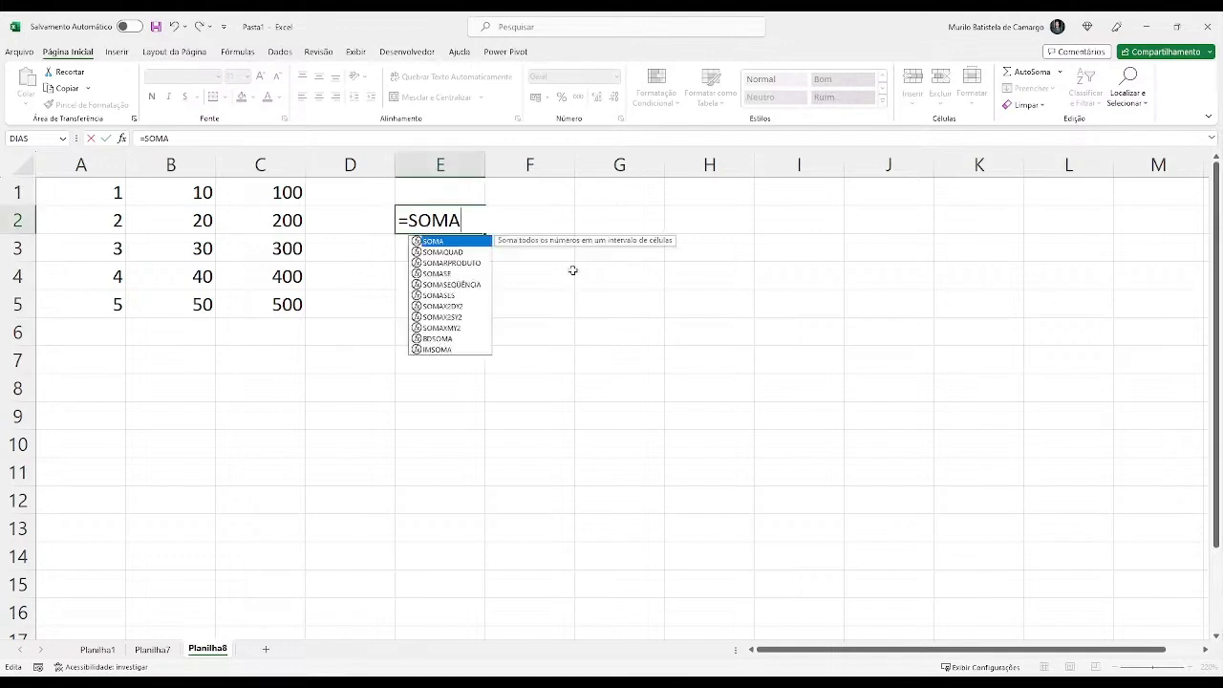
pyautogui.click(474, 221)
pyautogui.write('(')
pyautogui.press('BackSpace')
pyautogui.write('(')
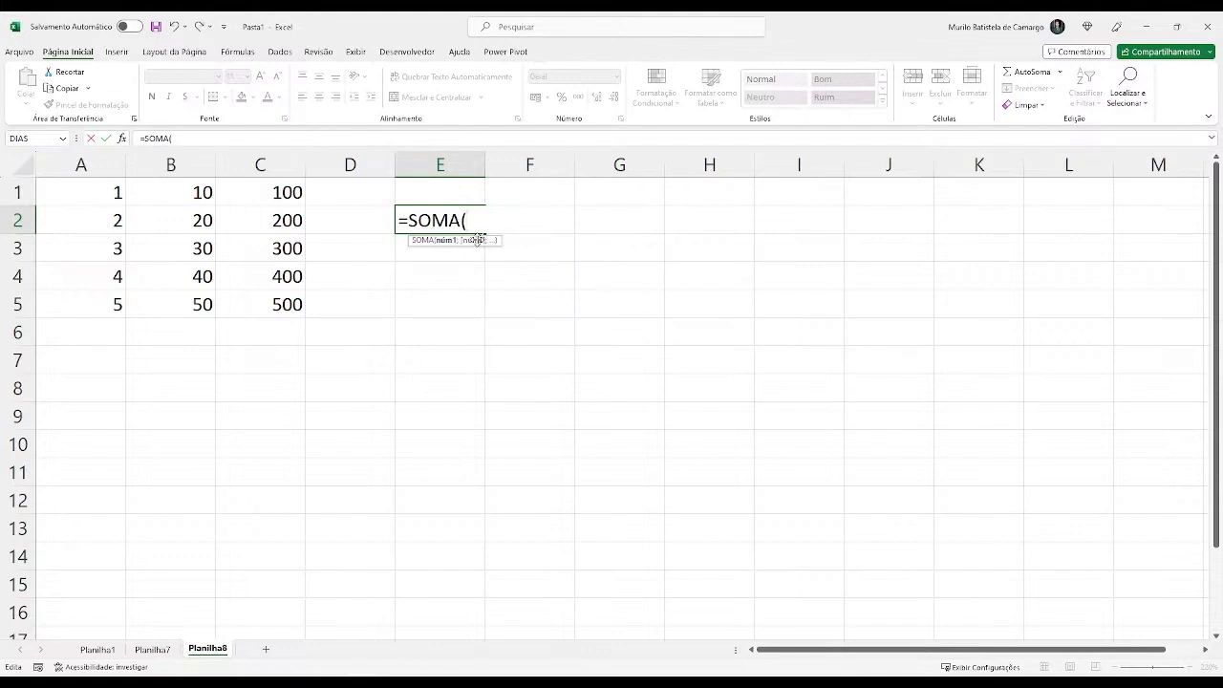
pyautogui.write(';')
pyautogui.press('BackSpace')
pyautogui.write('2;')
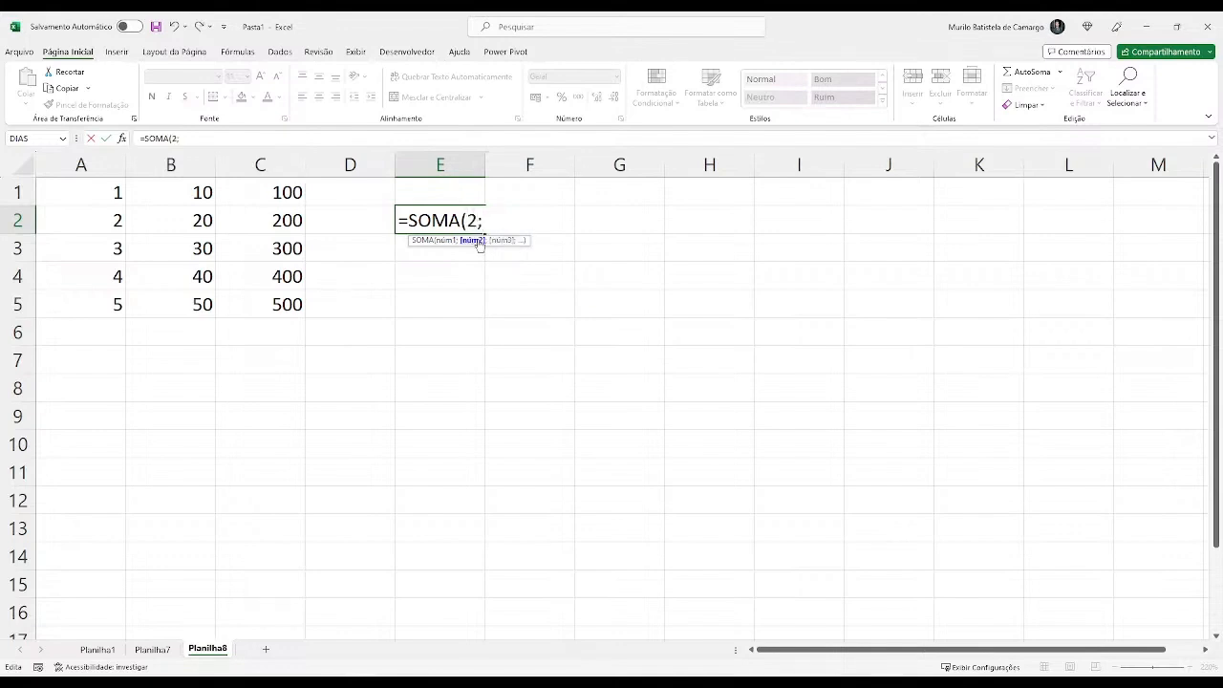
pyautogui.write('10;3')
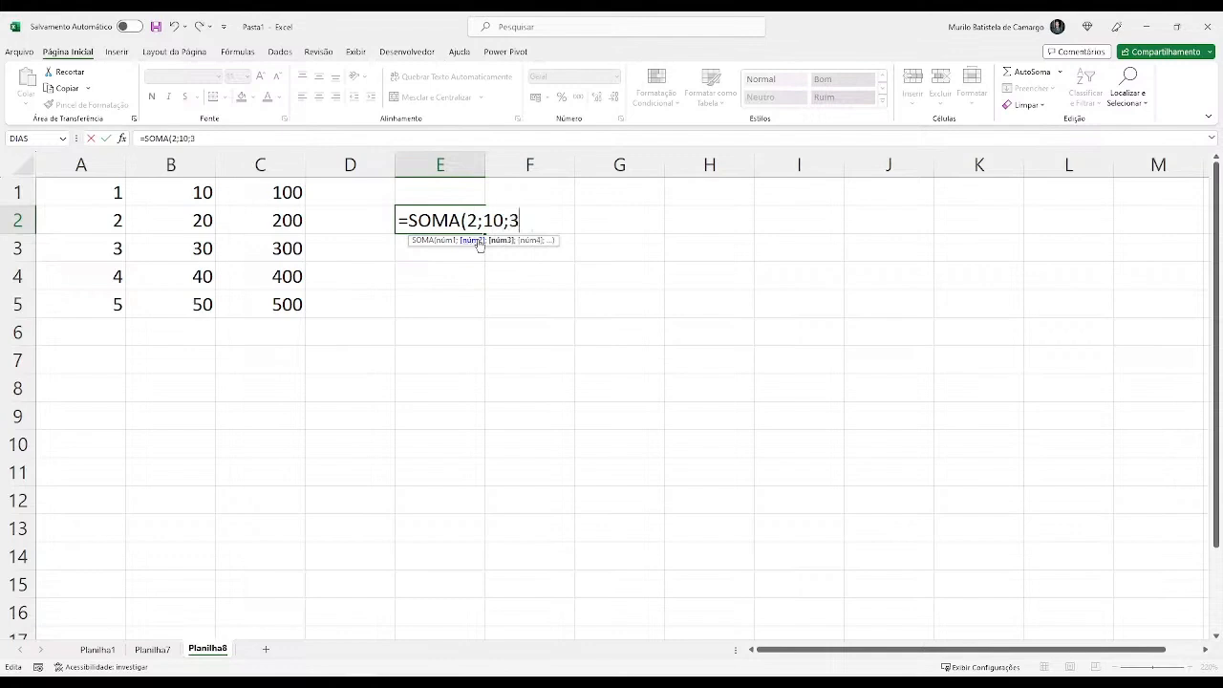
pyautogui.write(')')
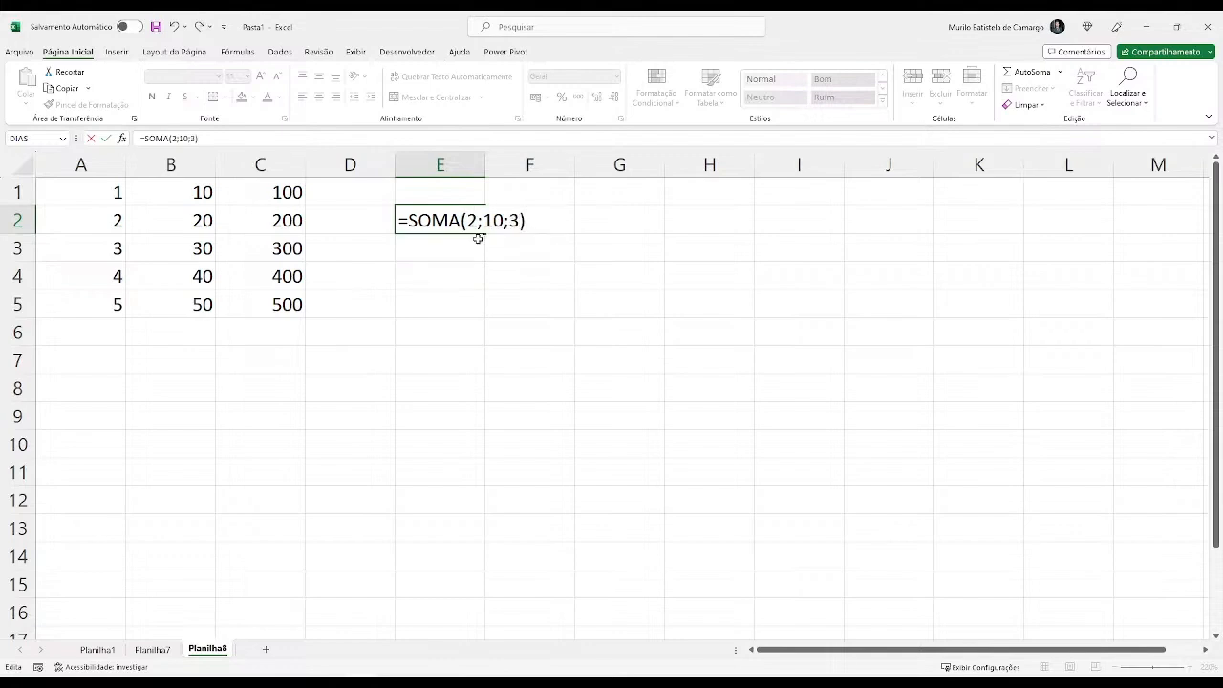
pyautogui.press('Return')
pyautogui.press('Up')
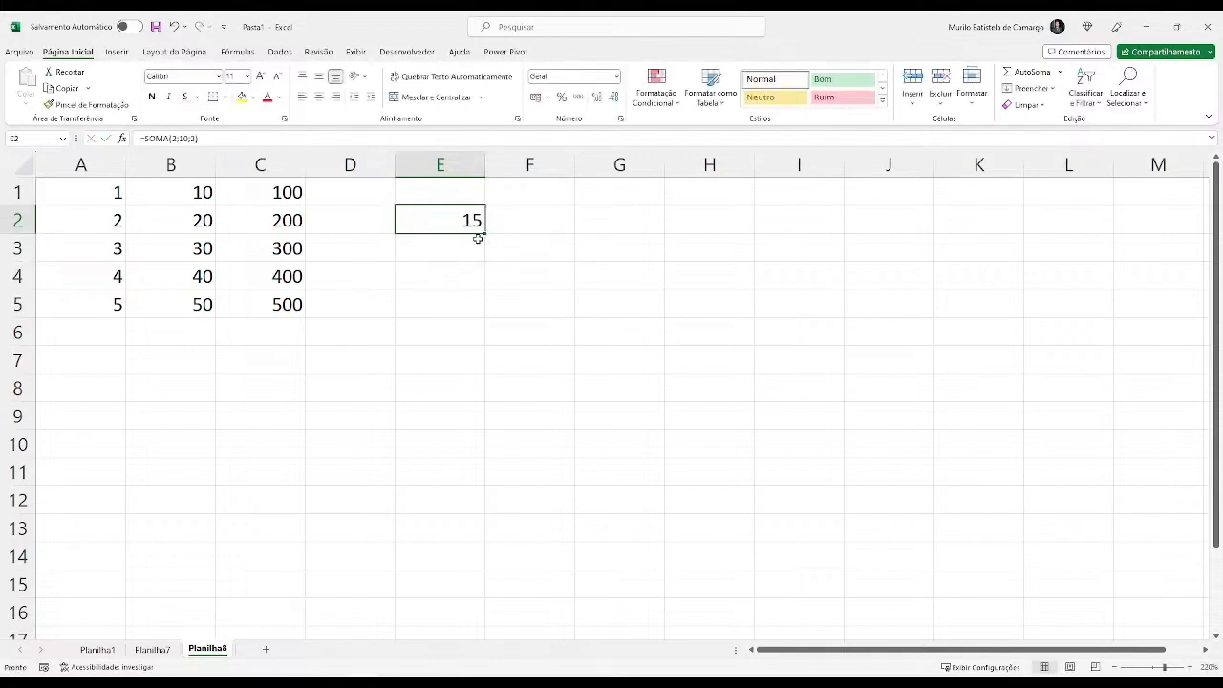
# Change the formula in cell E2 to =SOMA(2;B1), using a cell reference as the second argument, and reselect the cell.
pyautogui.press('F2')
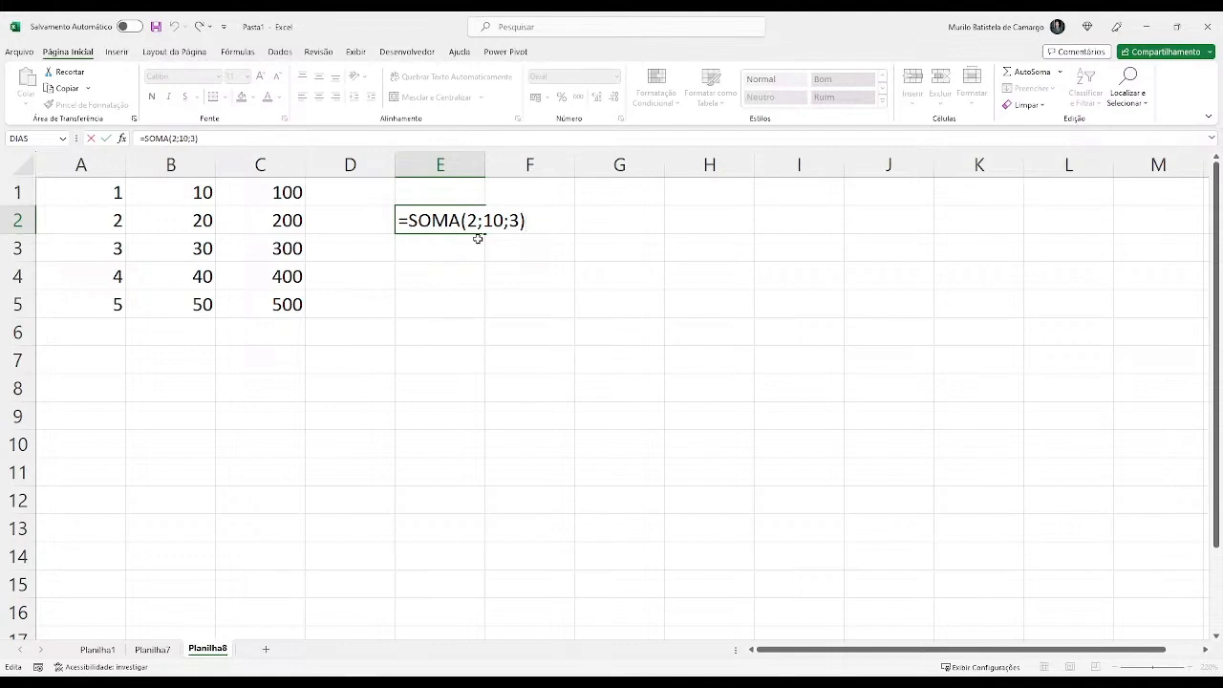
pyautogui.press('BackSpace')
pyautogui.press('BackSpace')
pyautogui.press('BackSpace')
pyautogui.press('BackSpace')
pyautogui.press('BackSpace')
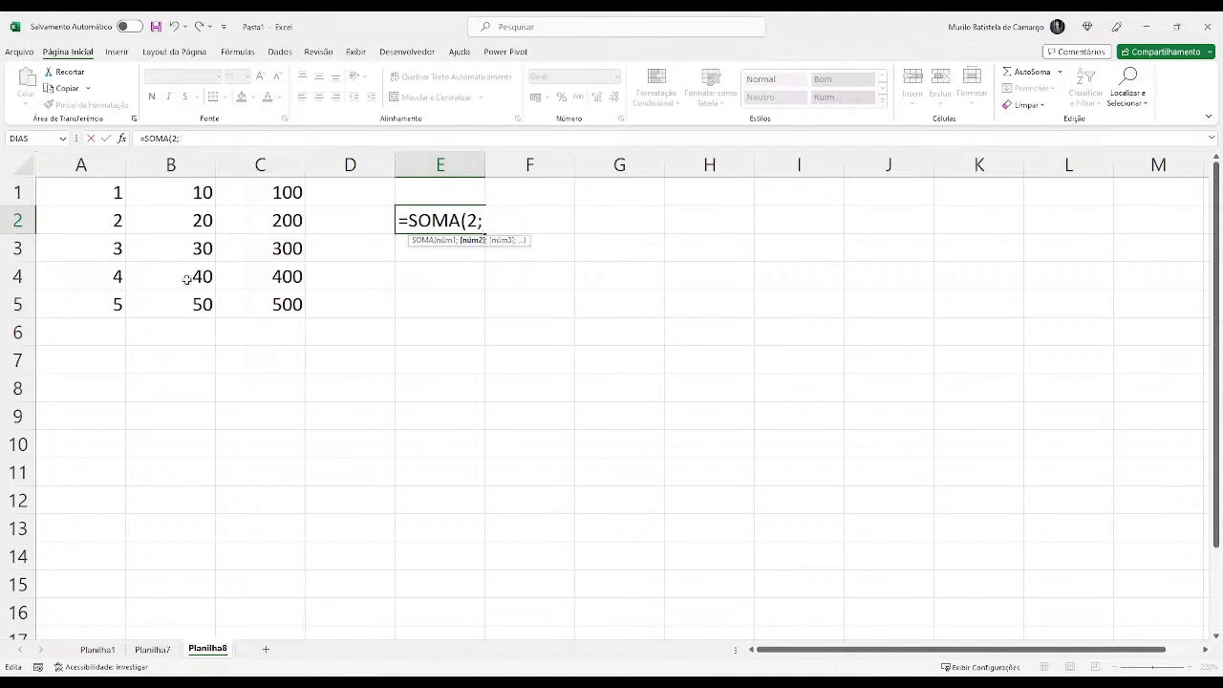
pyautogui.click(205, 191)
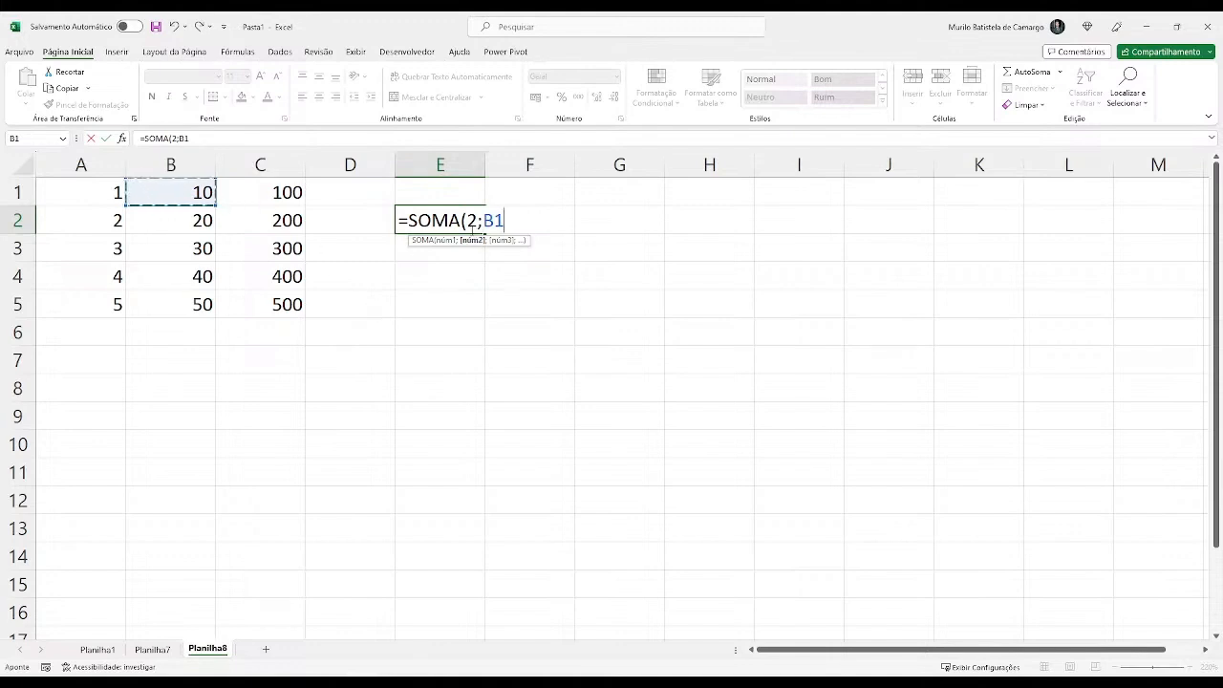
pyautogui.write(')')
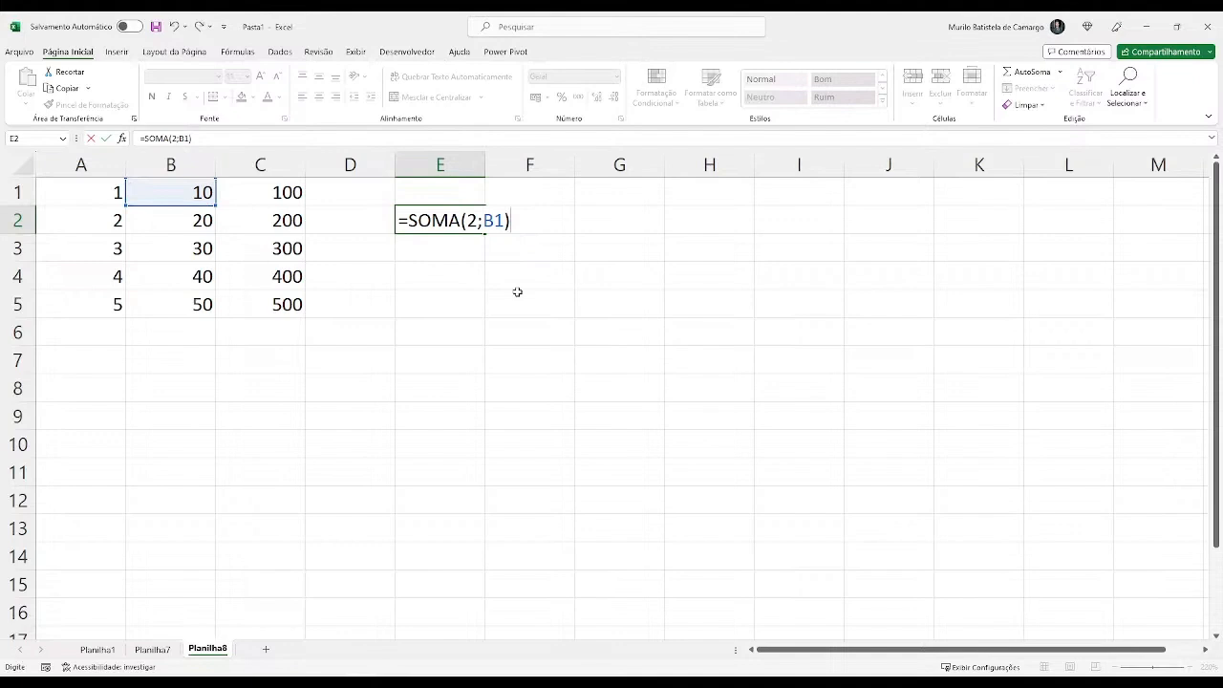
pyautogui.press('Return')
pyautogui.press('Up')
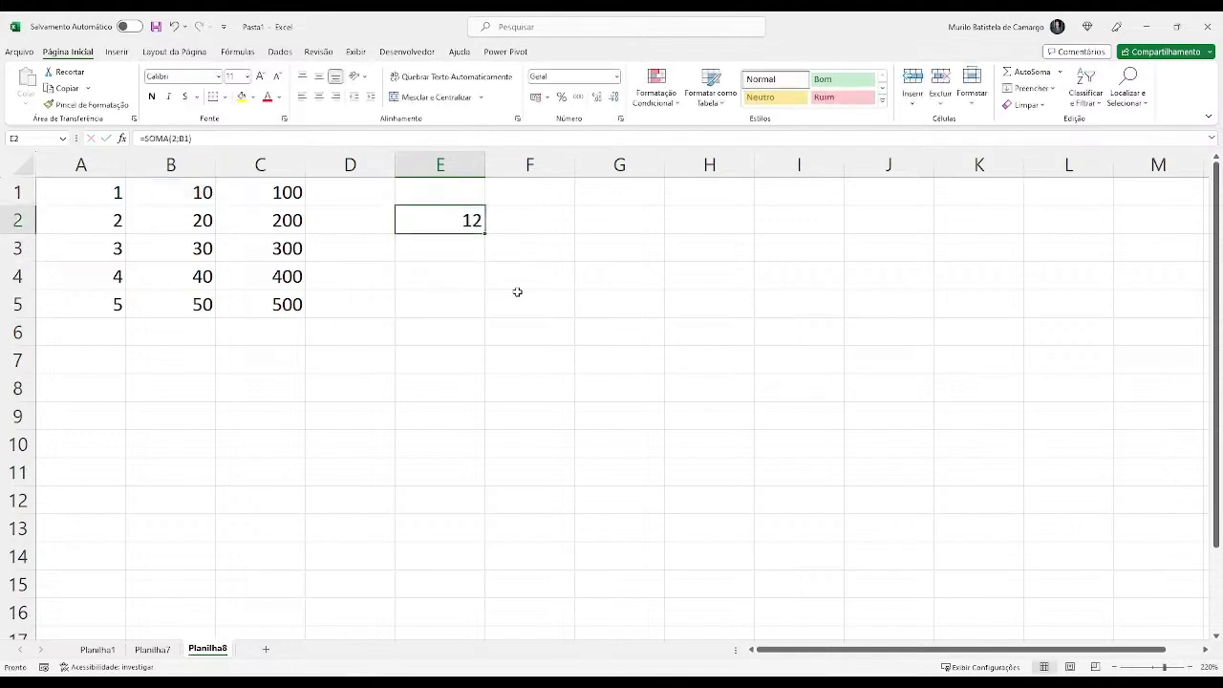
# Review the formula in cell E2 and set the referenced cell B1 to 15.
pyautogui.press('F2')
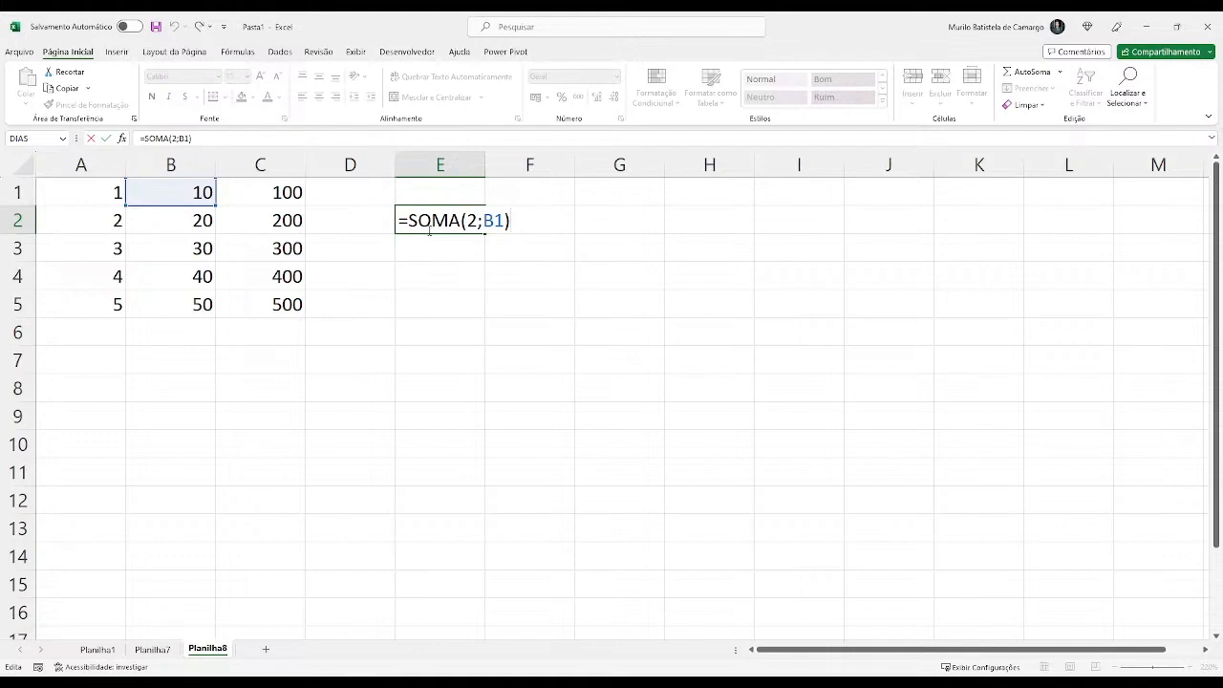
pyautogui.press('Return')
pyautogui.click(204, 197)
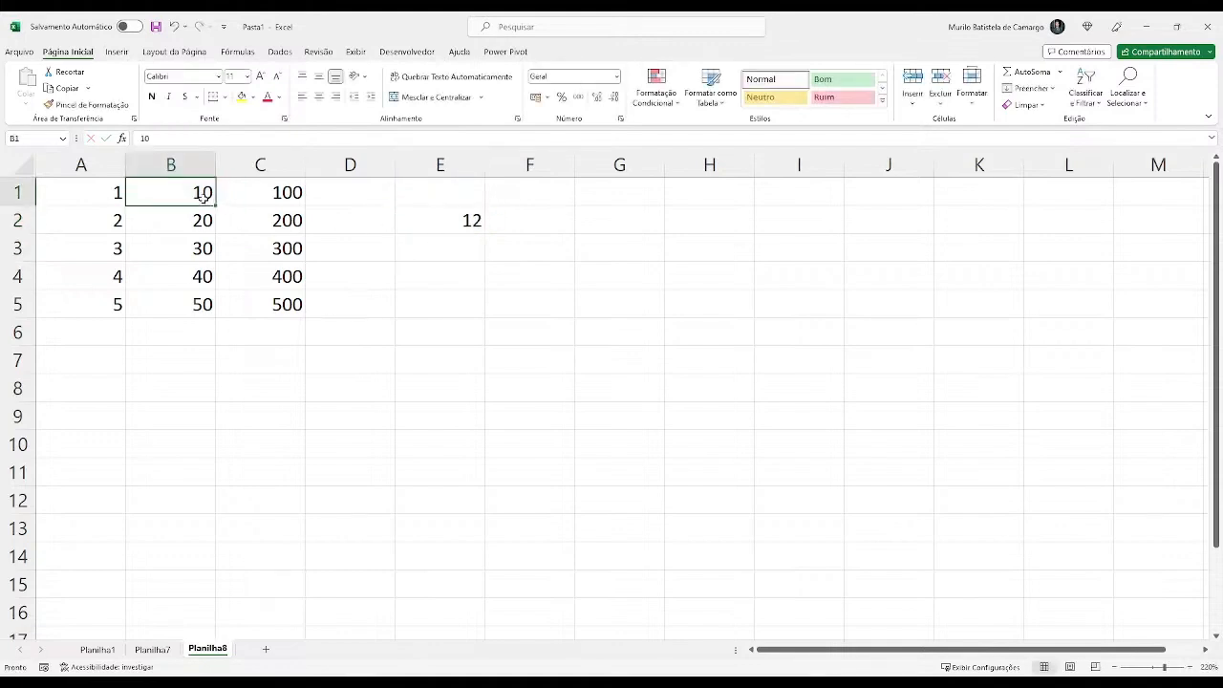
pyautogui.write('15')
pyautogui.press('Return')
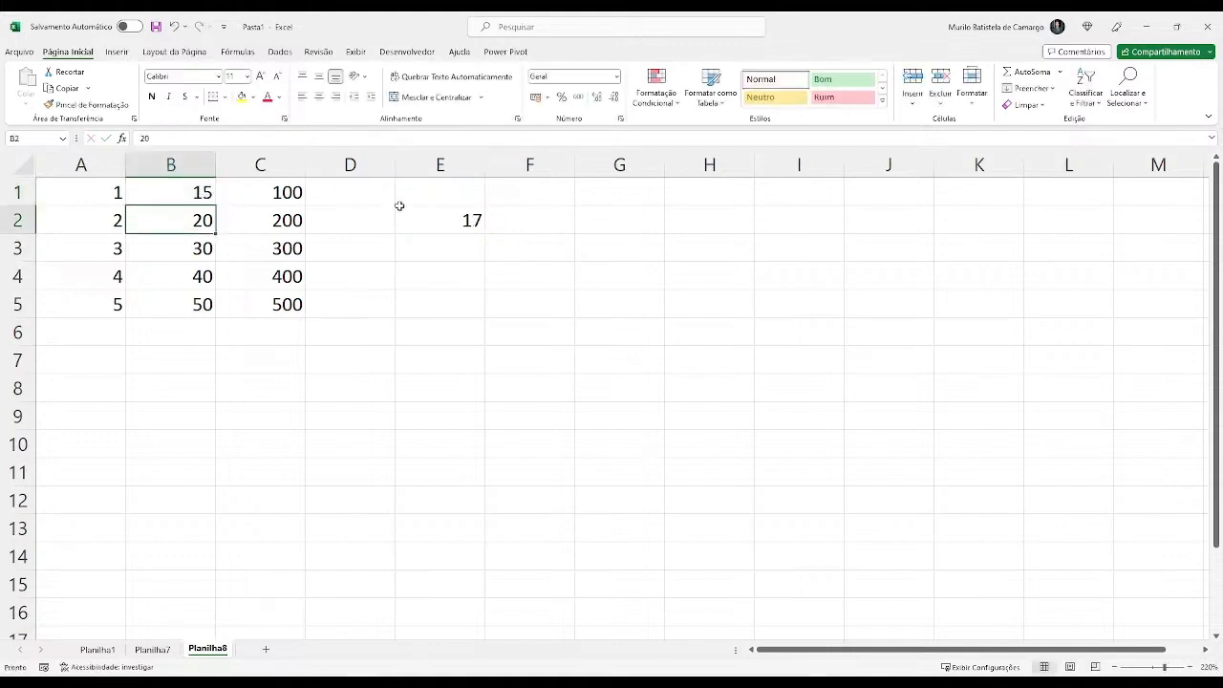
# Examine the B1 reference inside E2's formula without changing it, and set cell B1 to 10.
pyautogui.click(420, 218)
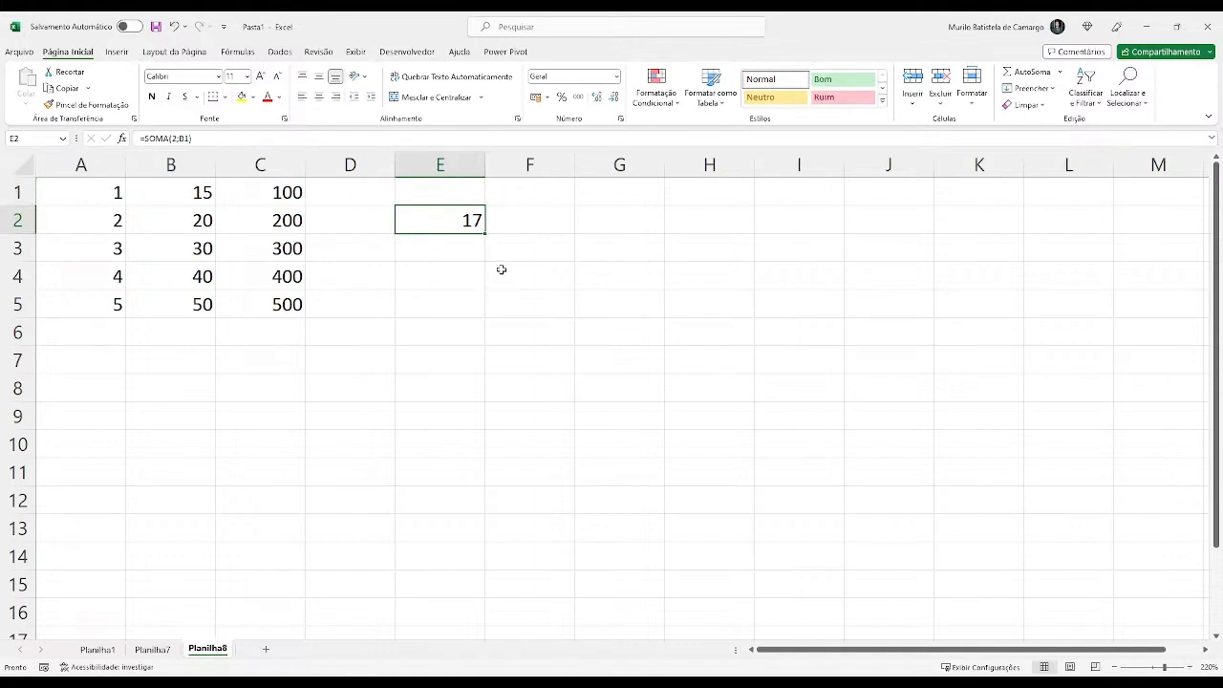
pyautogui.press('F2')
pyautogui.moveTo(483, 221); pyautogui.dragTo(504, 221)
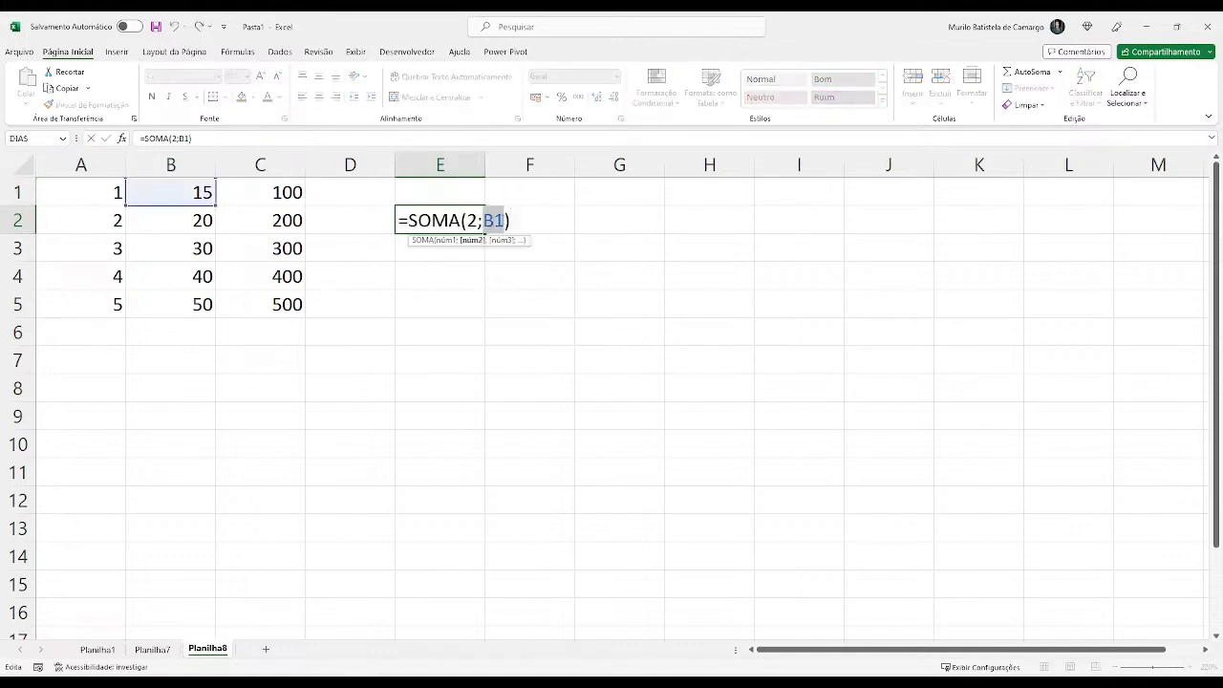
pyautogui.click(179, 195)
pyautogui.press('Escape')
pyautogui.press('Left')
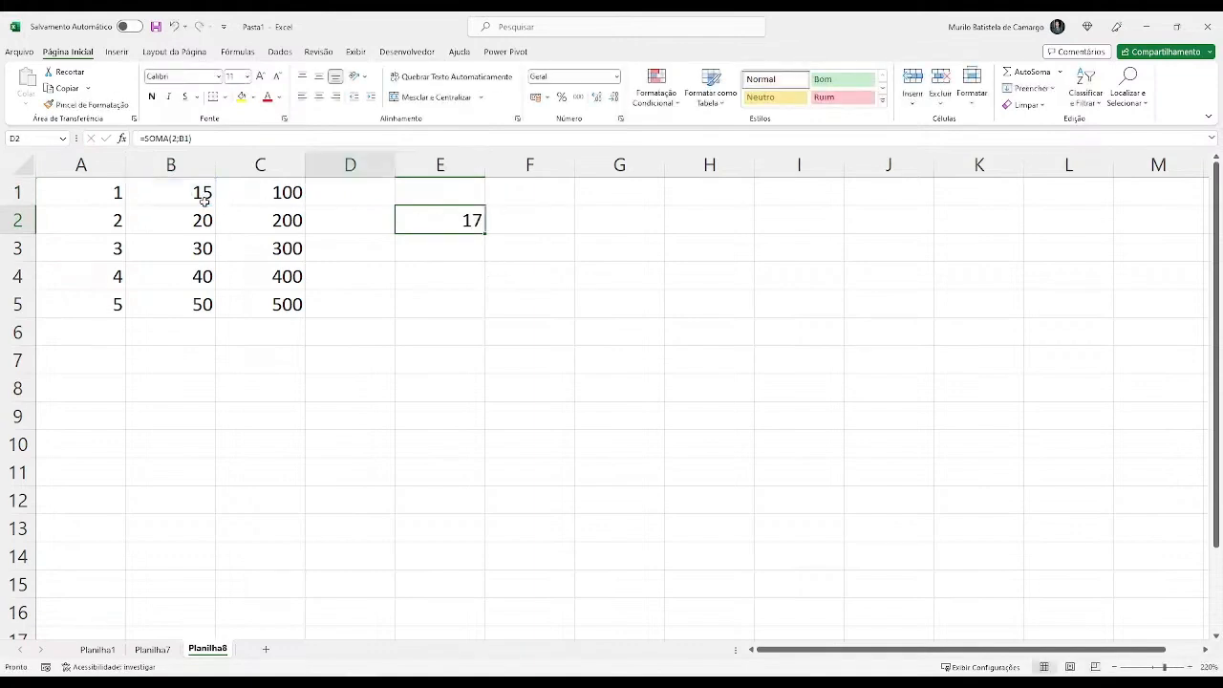
pyautogui.click(203, 200)
pyautogui.write('10')
pyautogui.press('Return')
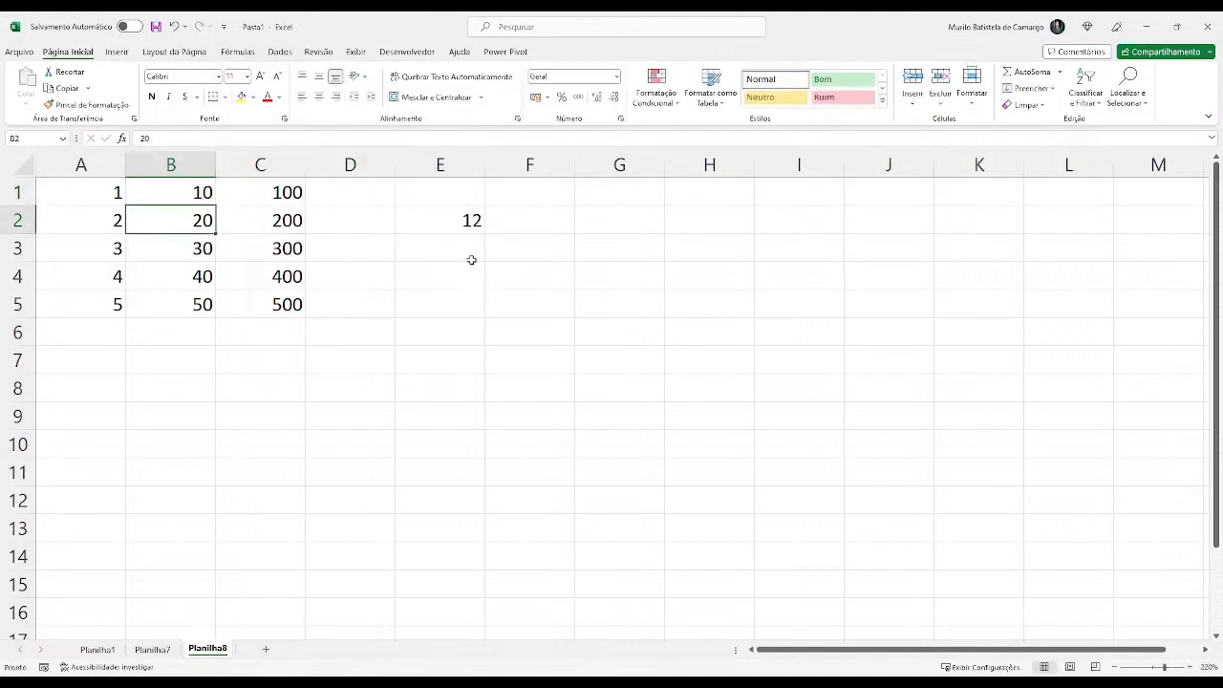
# Review the SOMA formula in cell E2, delete it and reselect the cell.
pyautogui.doubleClick(468, 221)
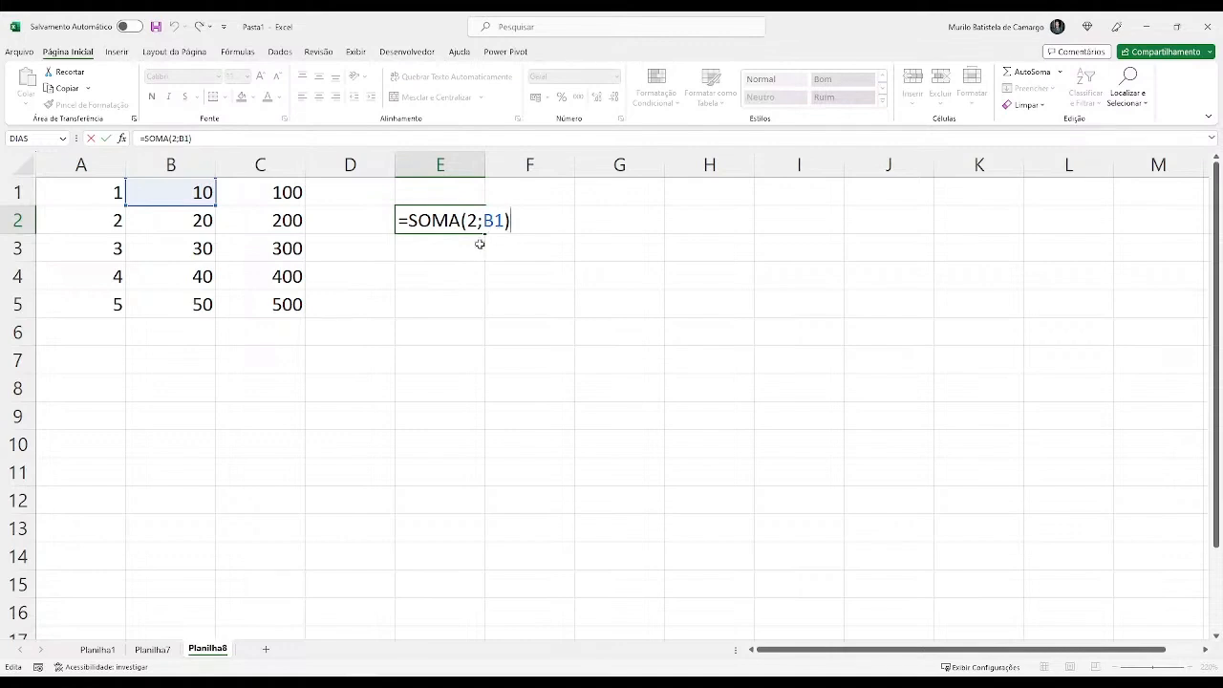
pyautogui.hotkey('ctrl', 'Return')
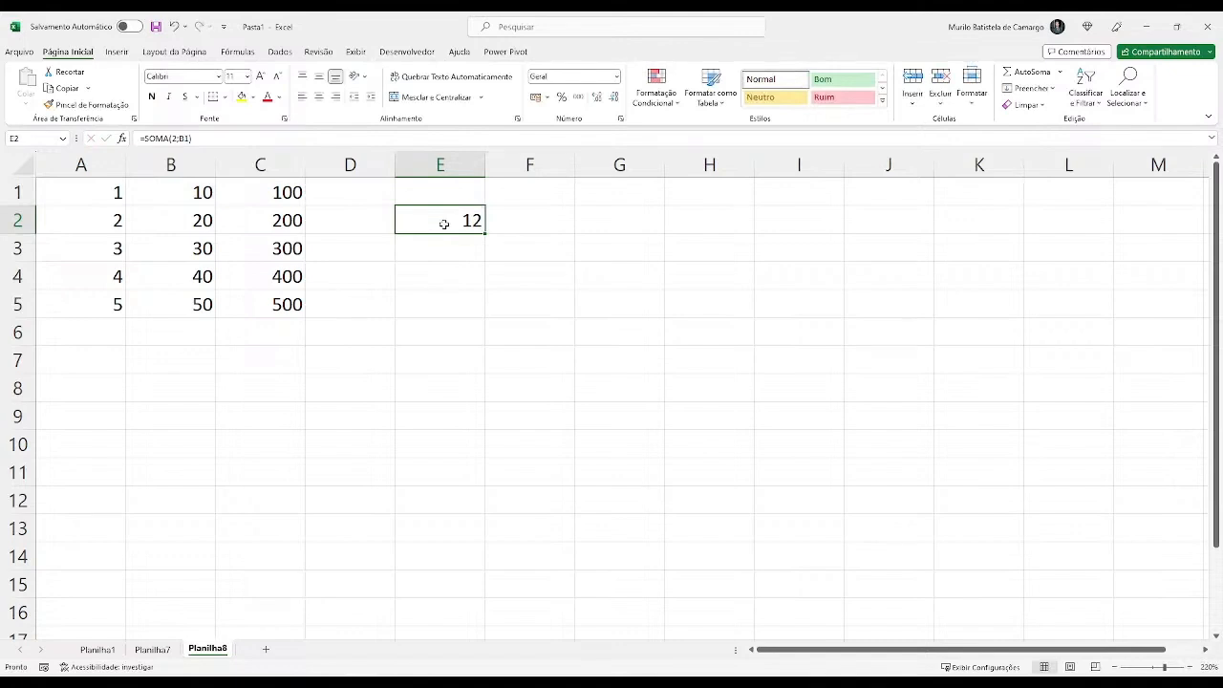
pyautogui.press('Delete')
pyautogui.click(348, 292)
pyautogui.click(404, 256)
pyautogui.click(458, 228)
# Enter the conditional formula =SE(B2>30;1;0) in cell E2, checking its true and false arguments.
pyautogui.write('=se')
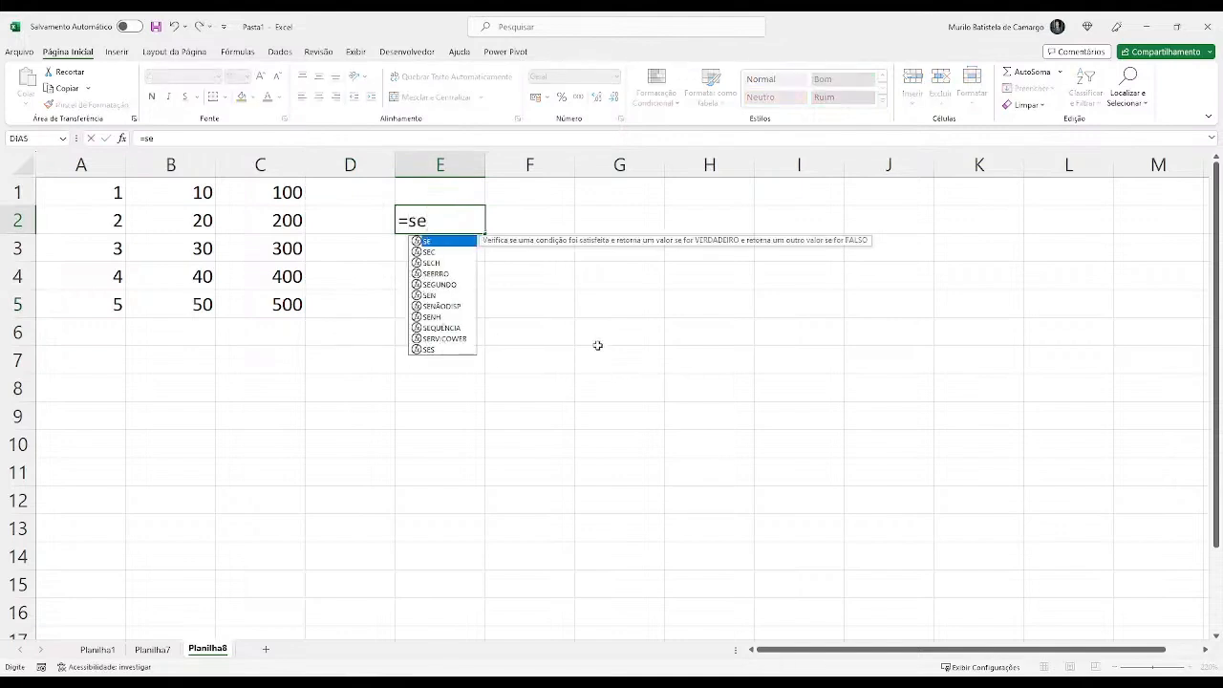
pyautogui.press('Tab')
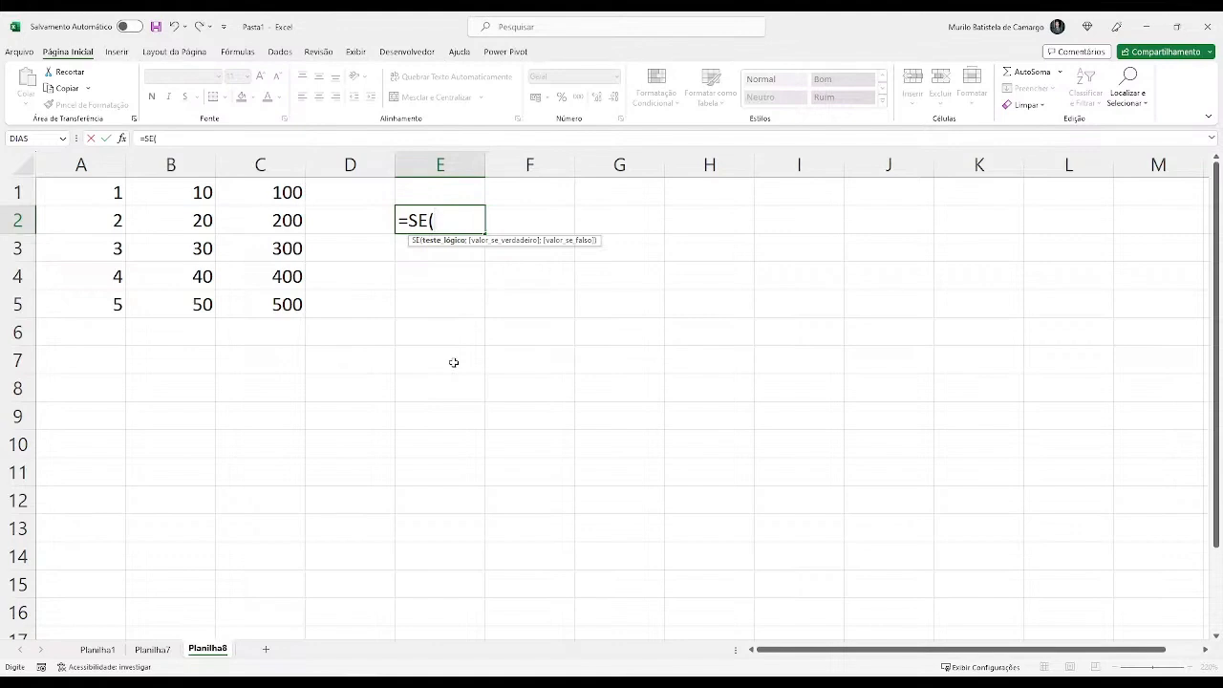
pyautogui.click(184, 228)
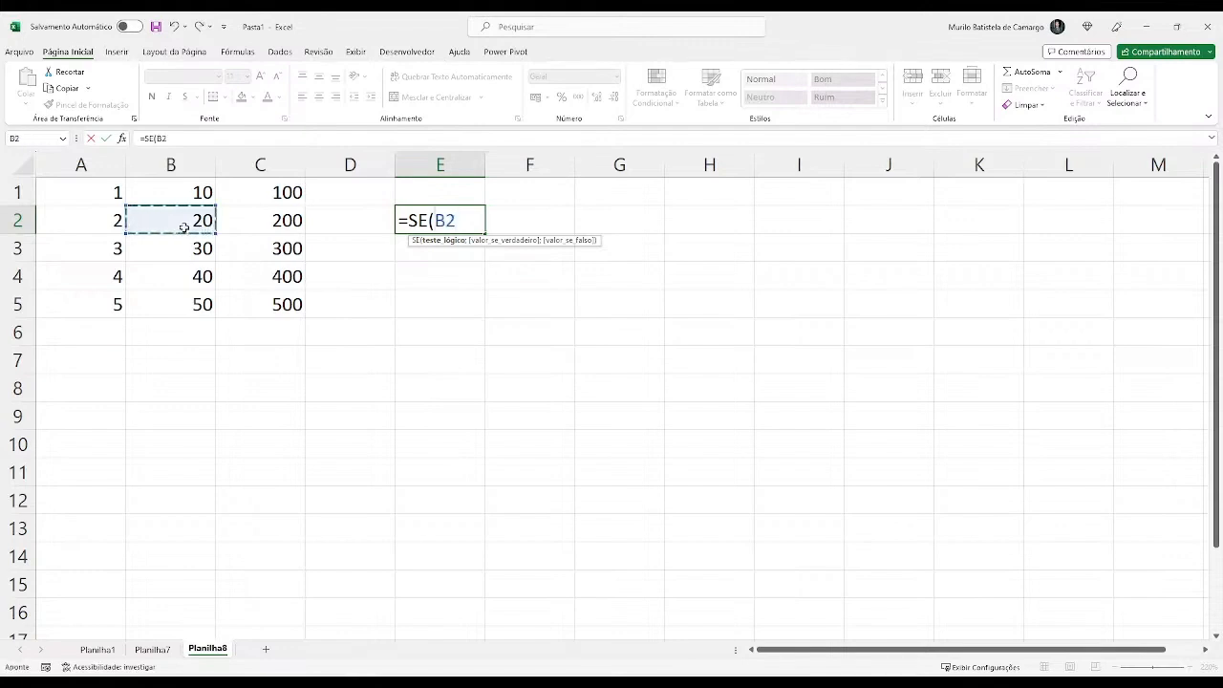
pyautogui.write('>30')
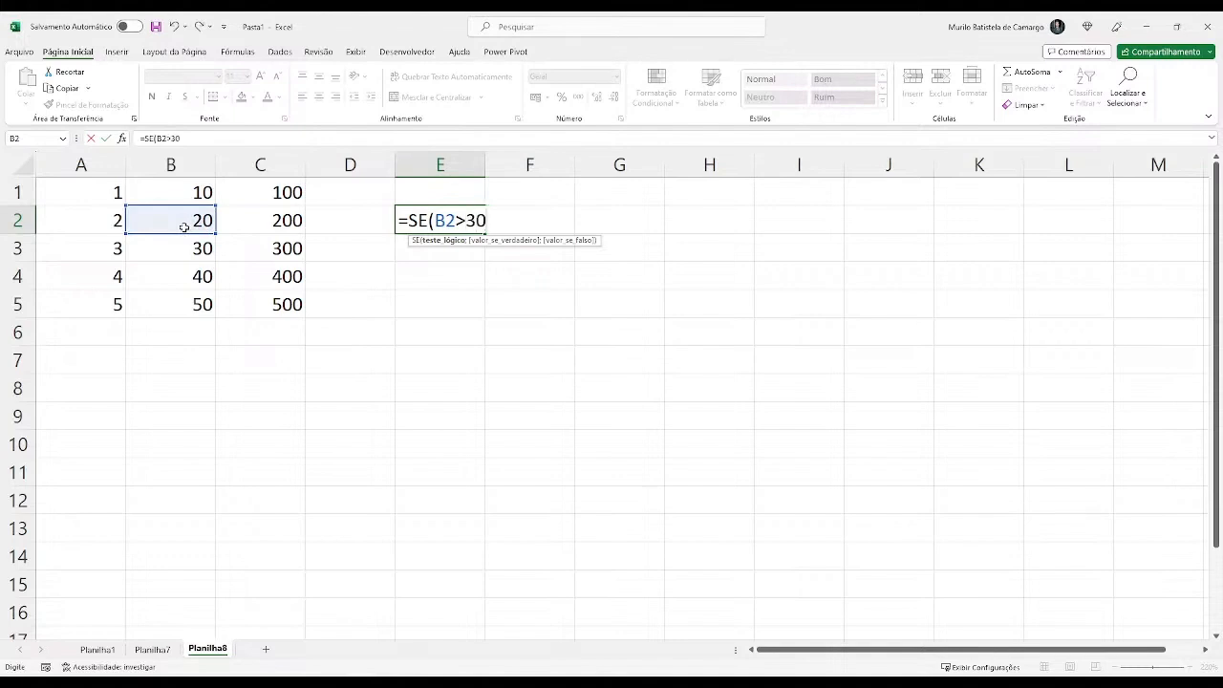
pyautogui.write(';')
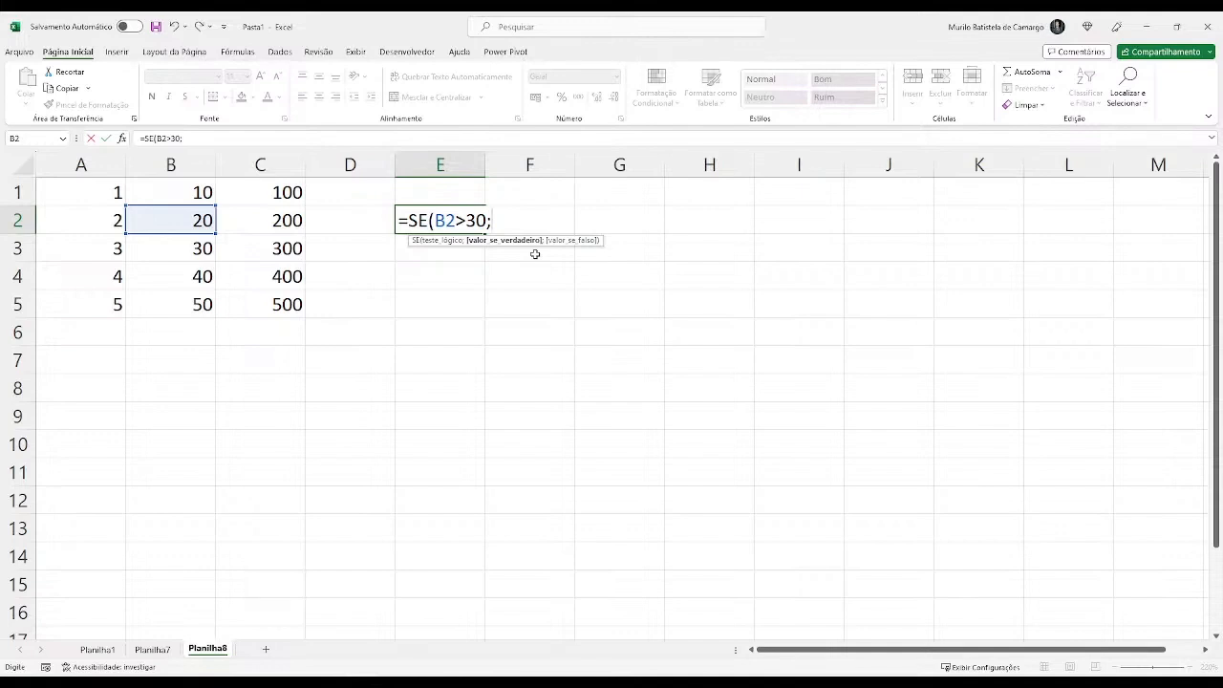
pyautogui.write('1;')
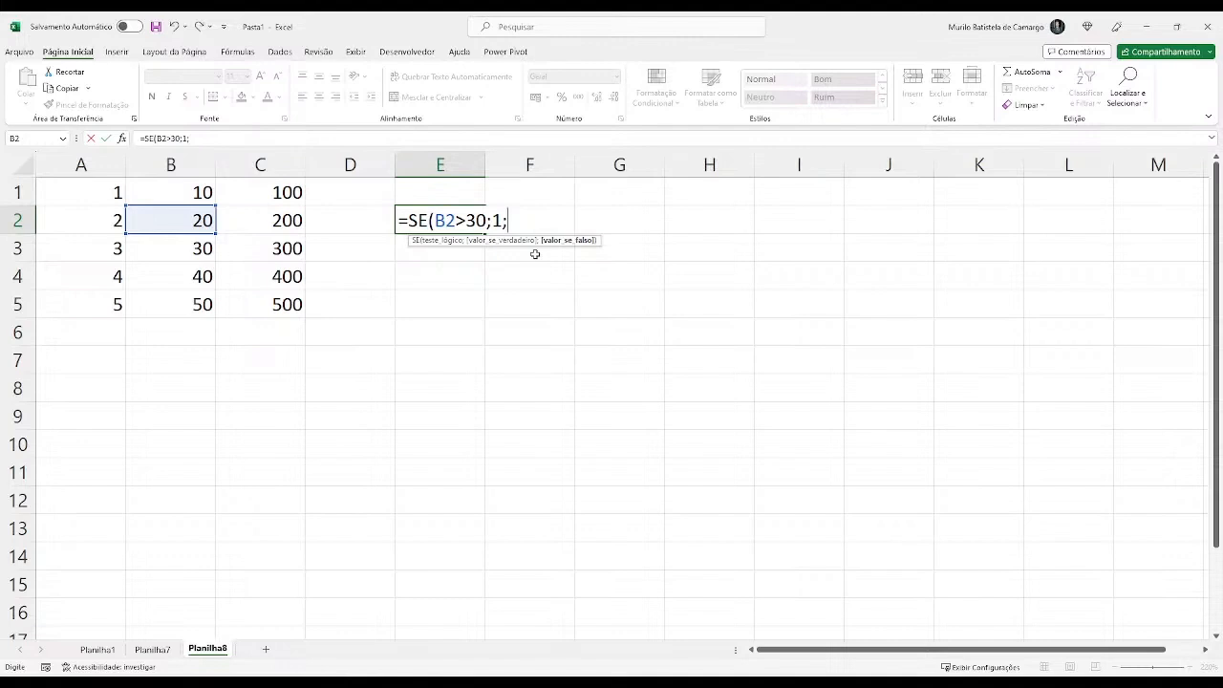
pyautogui.write('0)')
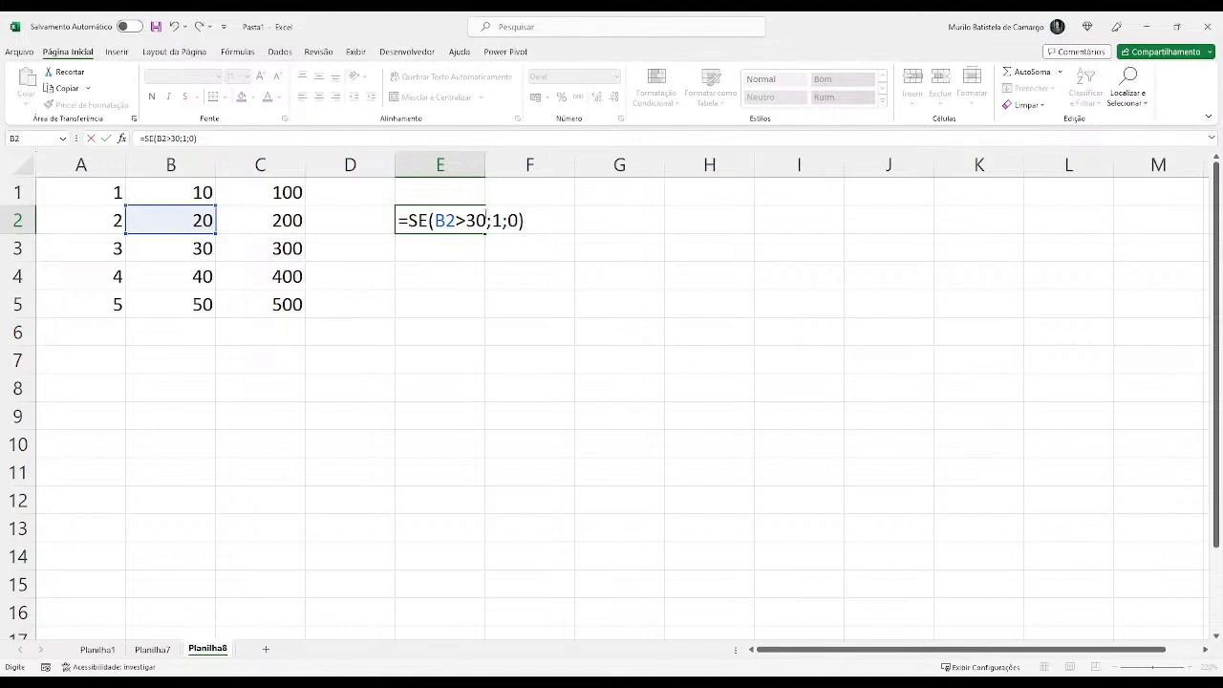
pyautogui.doubleClick(498, 221)
pyautogui.doubleClick(512, 221)
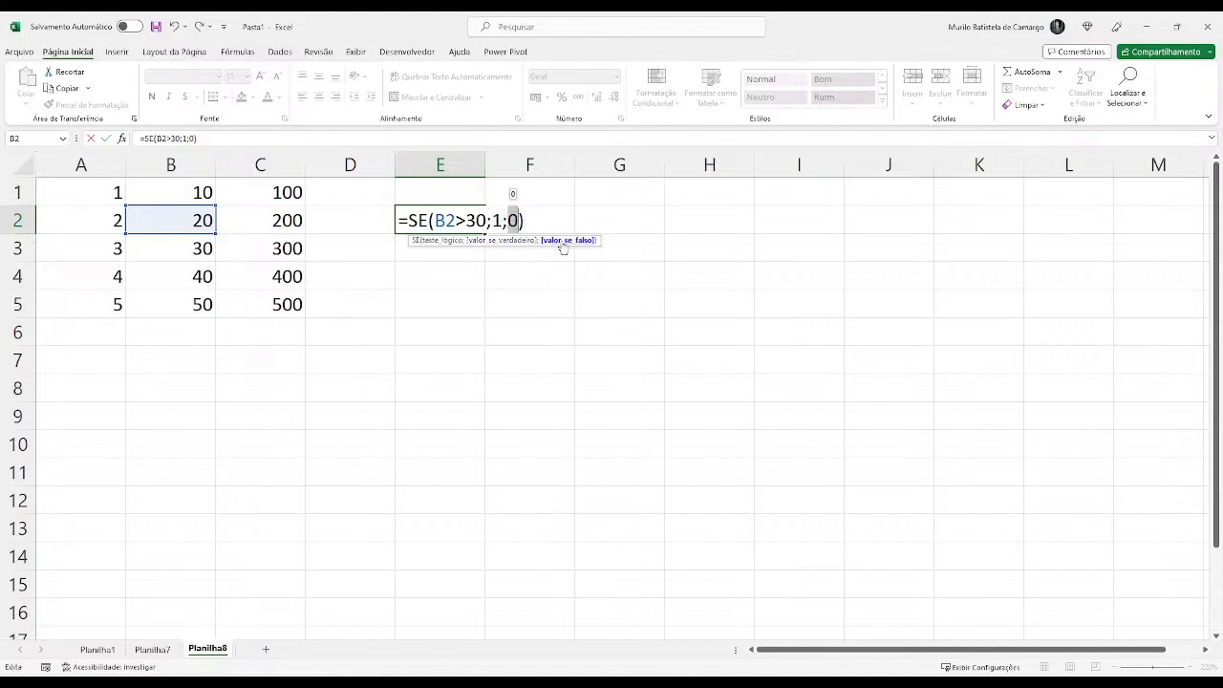
pyautogui.press('Return')
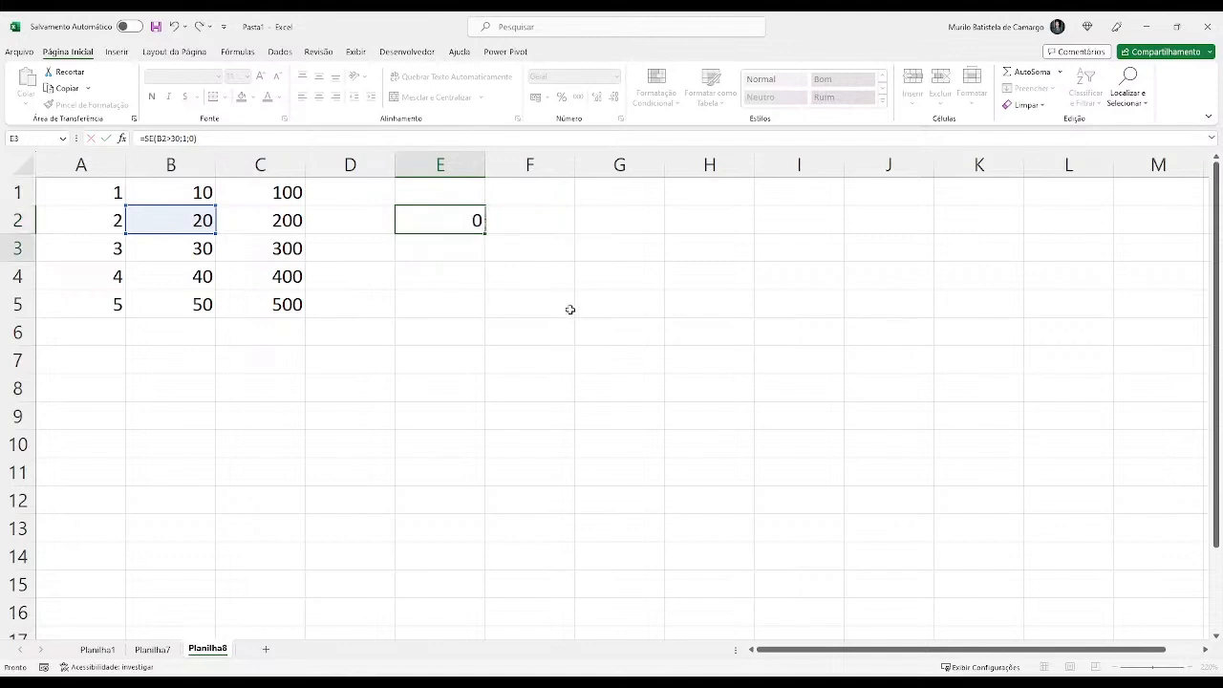
# Change the comparison in E2's formula to less than, giving =SE(B2<30;1;0), and review the formula.
pyautogui.click(454, 226)
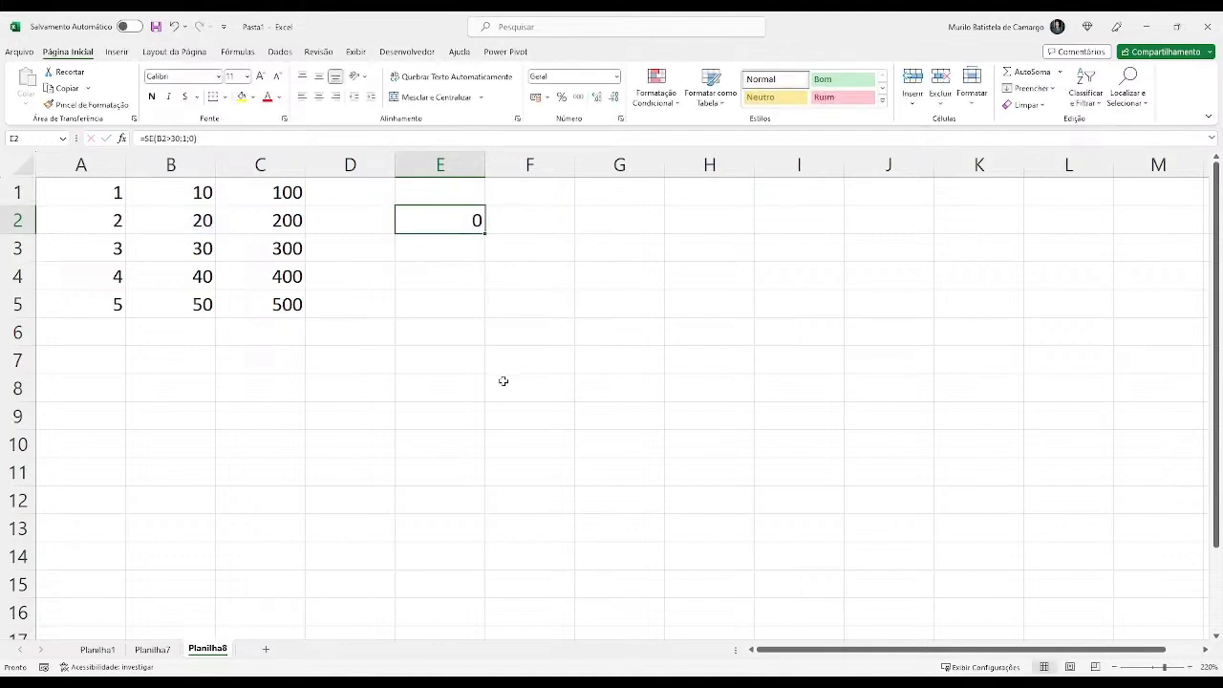
pyautogui.press('F2')
pyautogui.press('Left')
pyautogui.press('Left')
pyautogui.press('Left')
pyautogui.press('Left')
pyautogui.press('Left')
pyautogui.press('Left')
pyautogui.press('Left')
pyautogui.press('BackSpace')
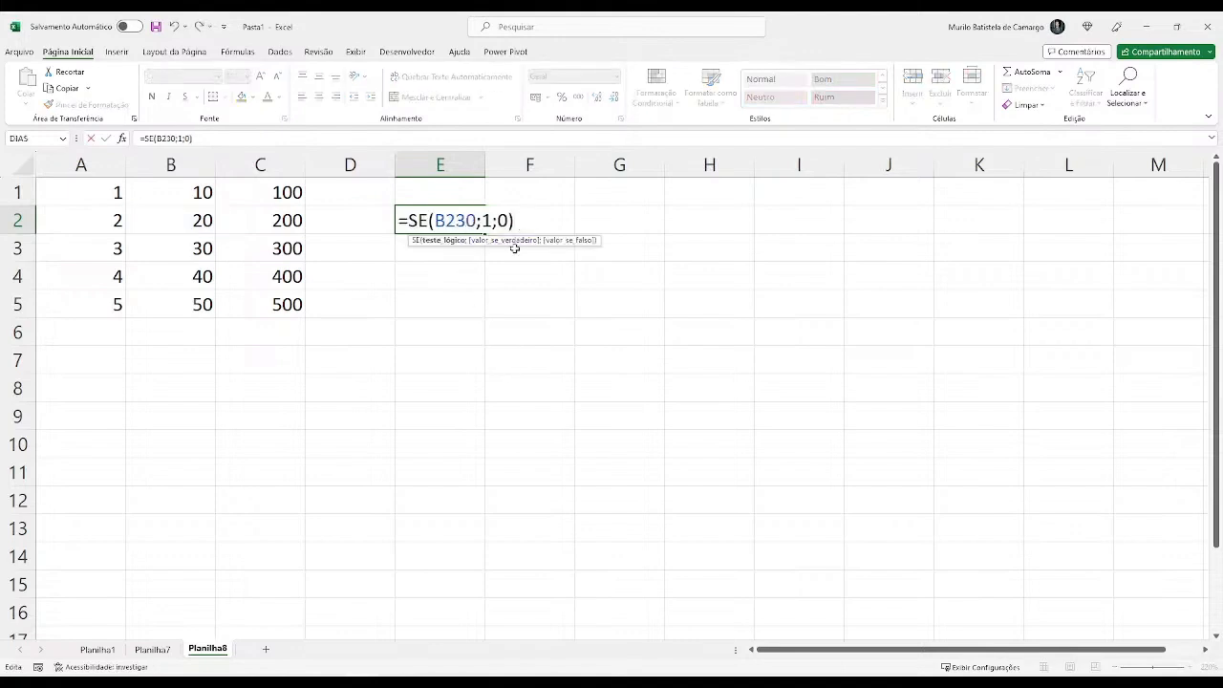
pyautogui.write('<')
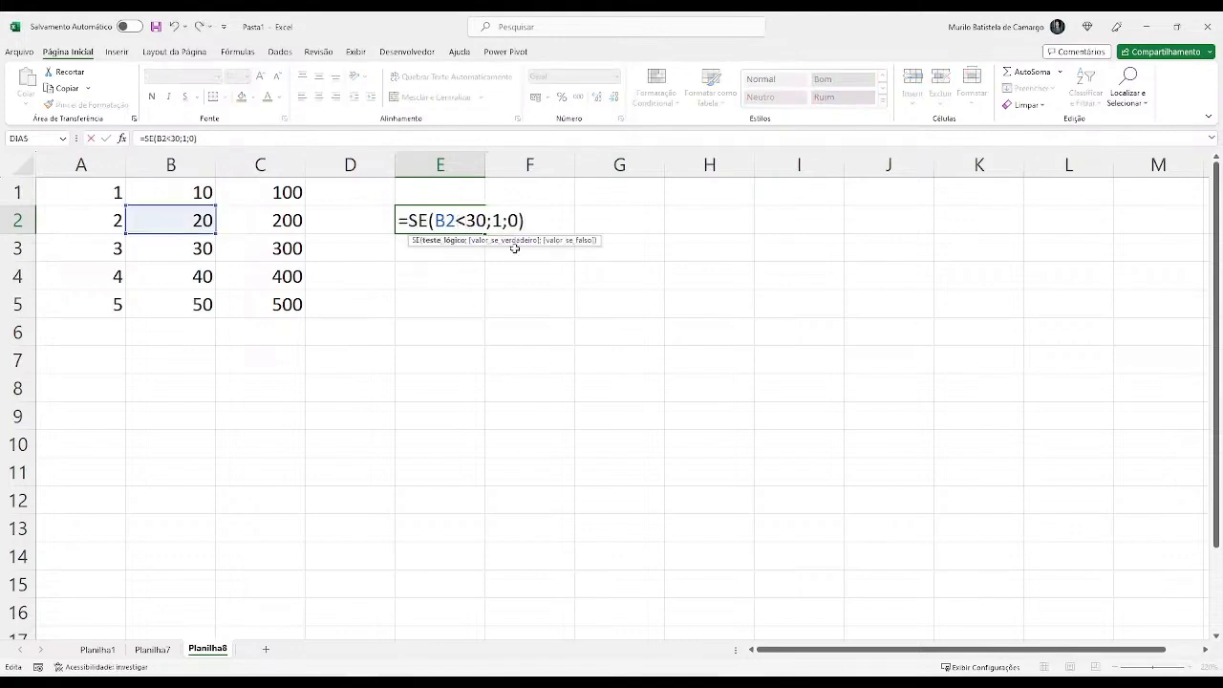
pyautogui.press('Return')
pyautogui.press('Up')
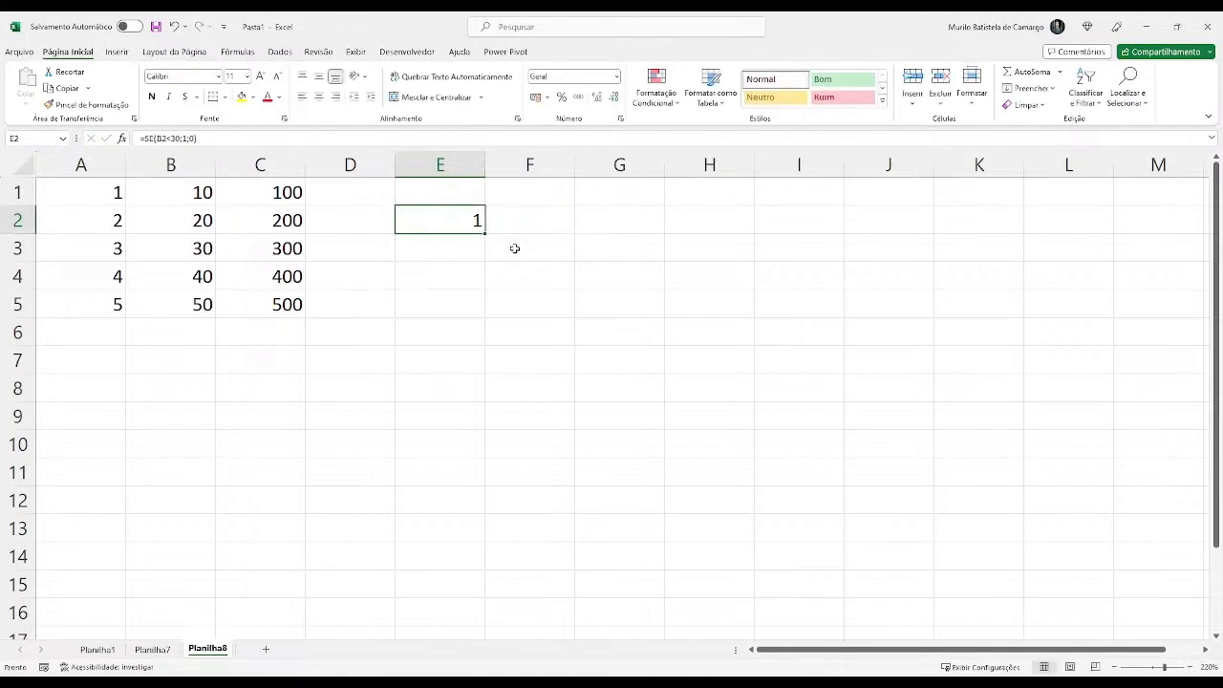
pyautogui.press('F2')
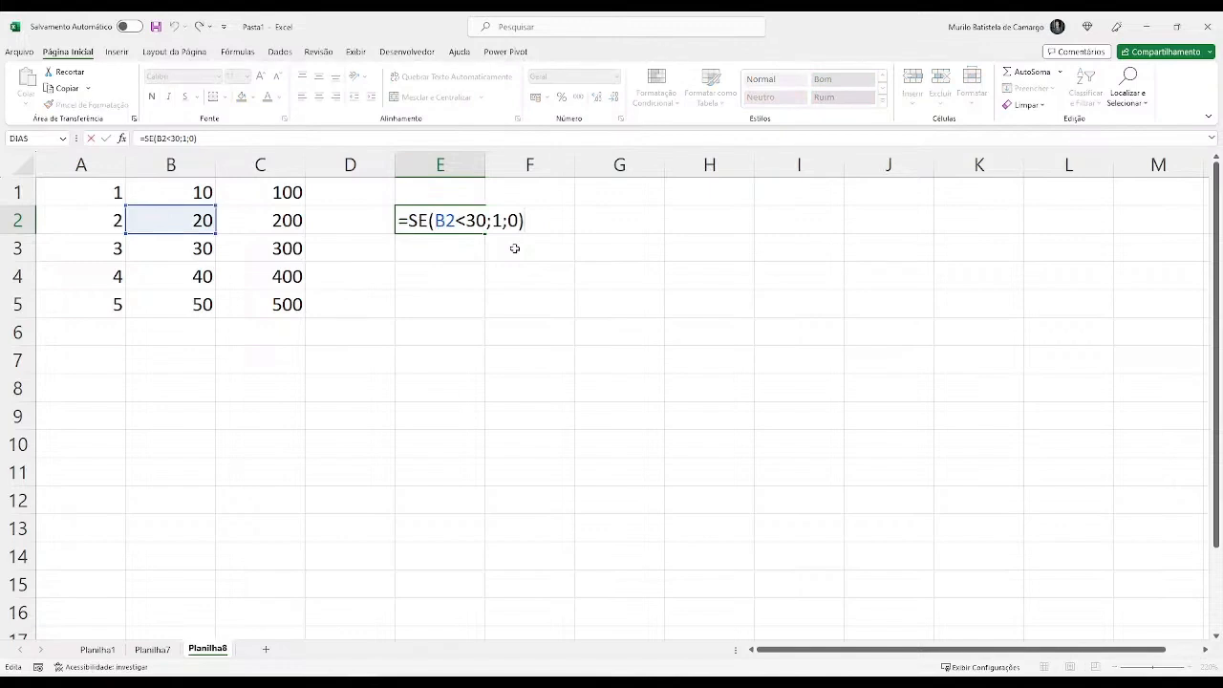
pyautogui.hotkey('ctrl', 'Return')
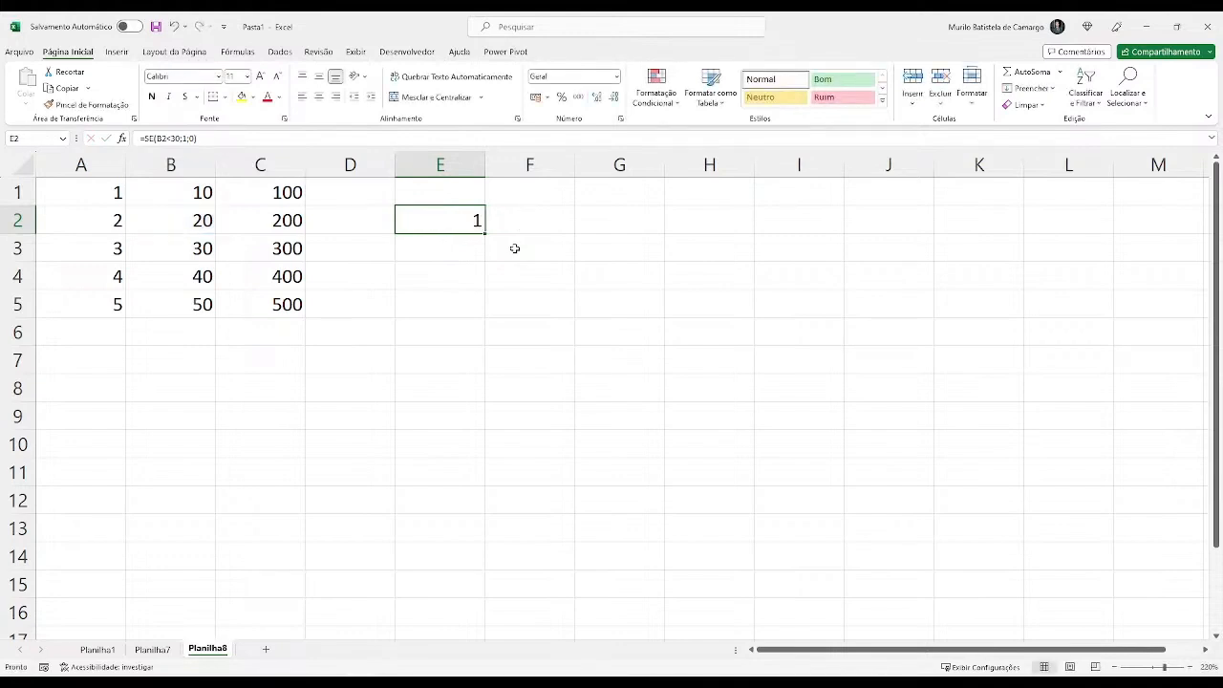
pyautogui.press('F2')
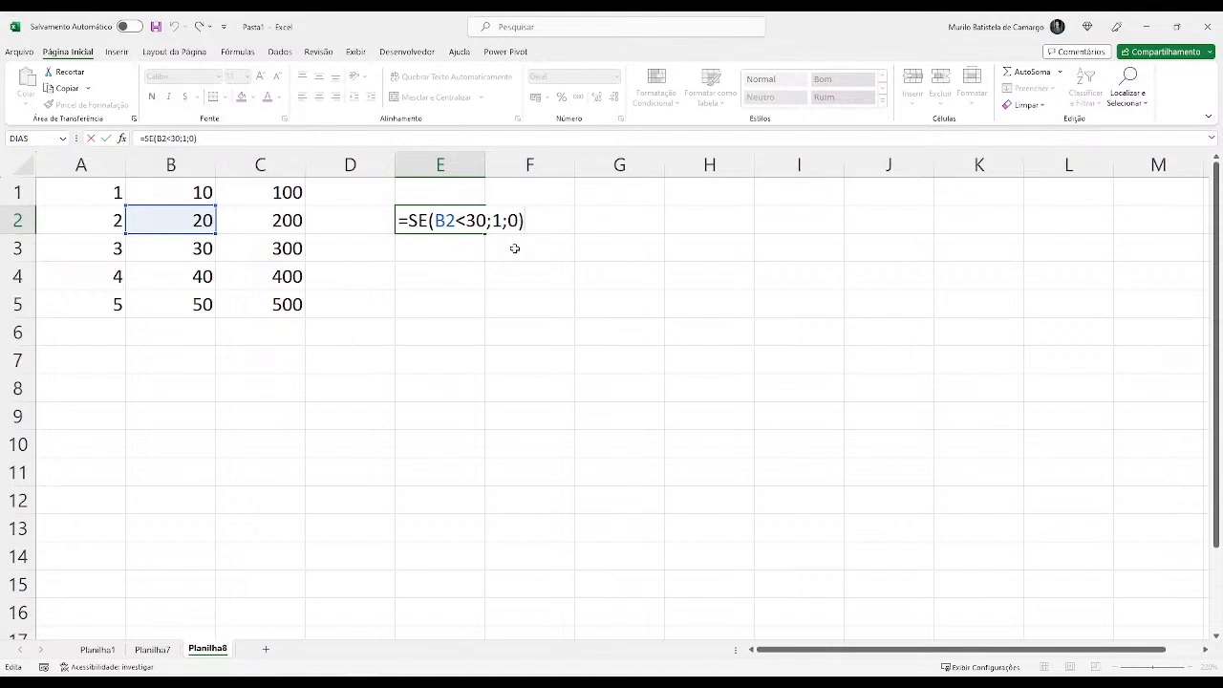
pyautogui.hotkey('ctrl', 'Return')
# Enter the conditional formula =SE(A4>=4;"Verdadeiro";"Falso") in cell E4 and reselect the cell.
pyautogui.press('Down')
pyautogui.press('Down')
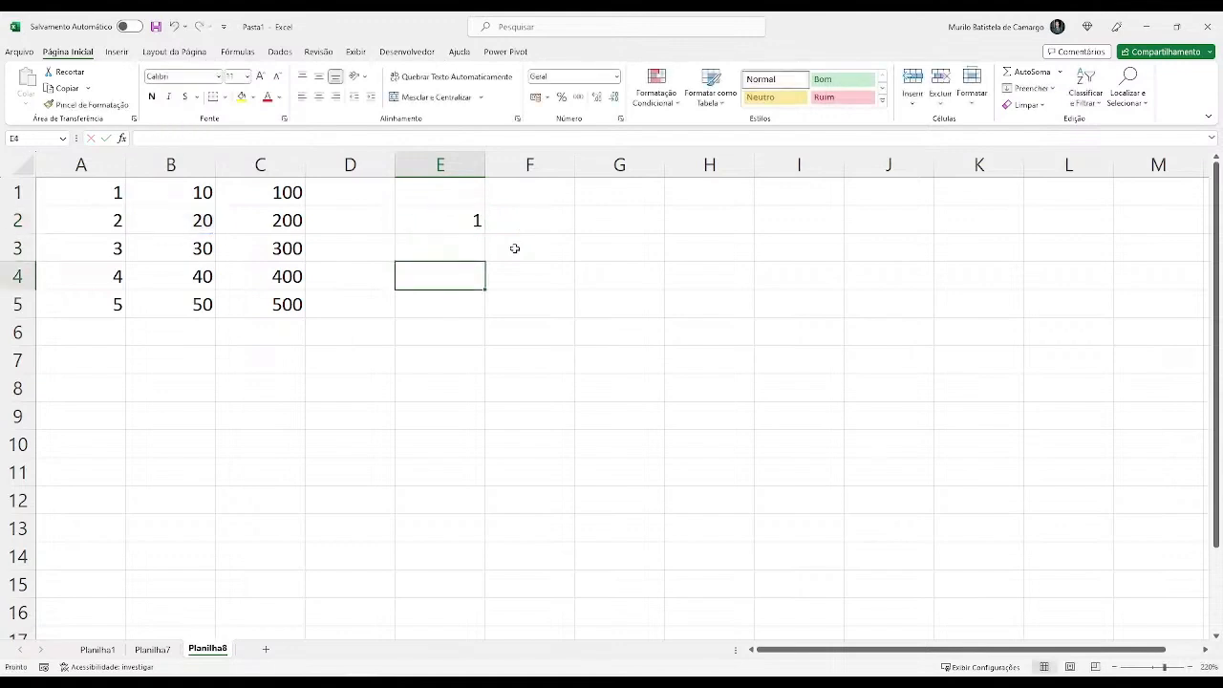
pyautogui.write('=SE(')
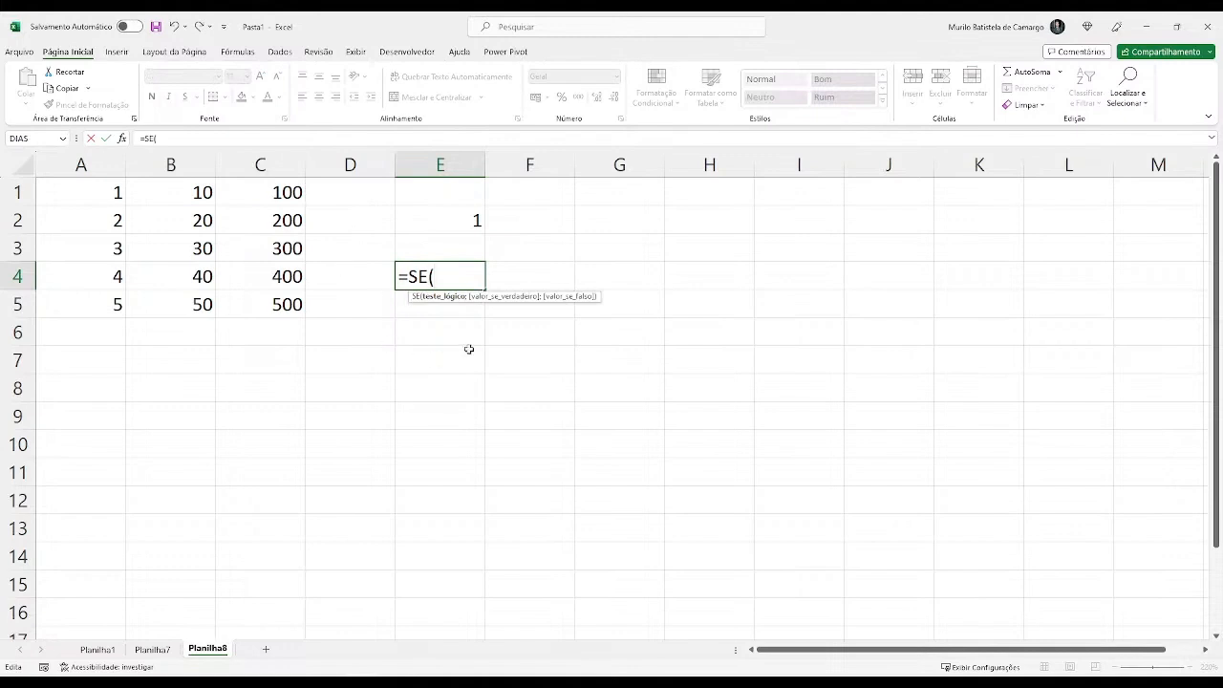
pyautogui.click(114, 276)
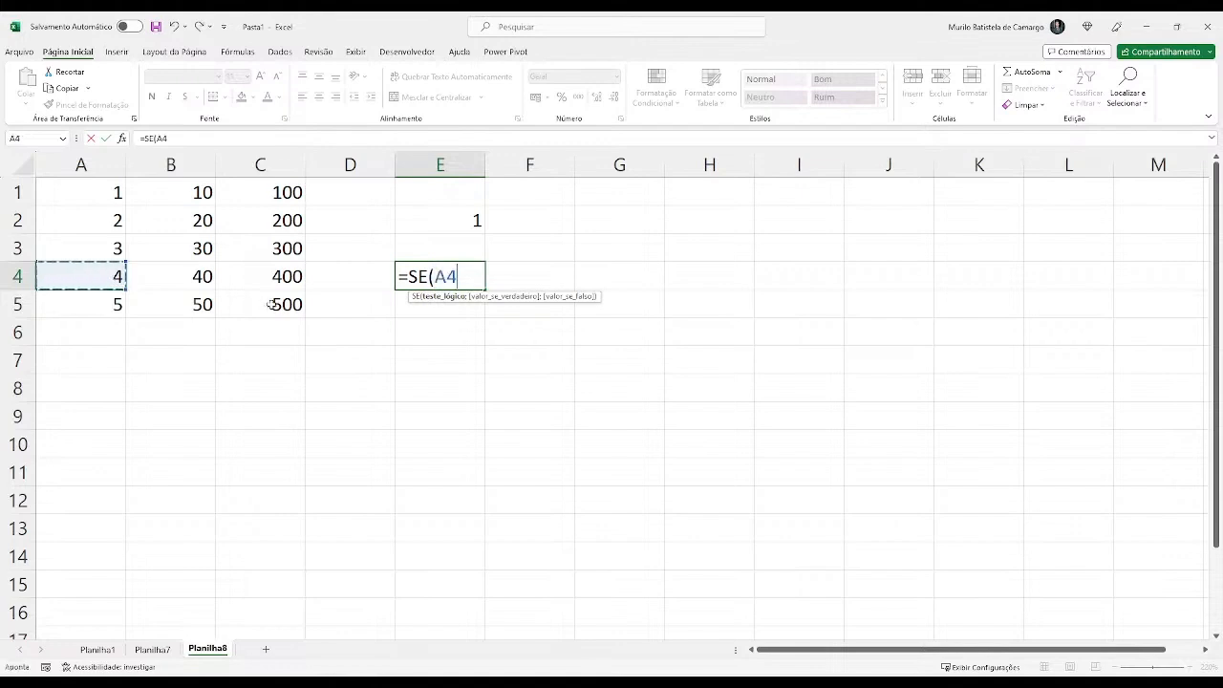
pyautogui.write('>=4')
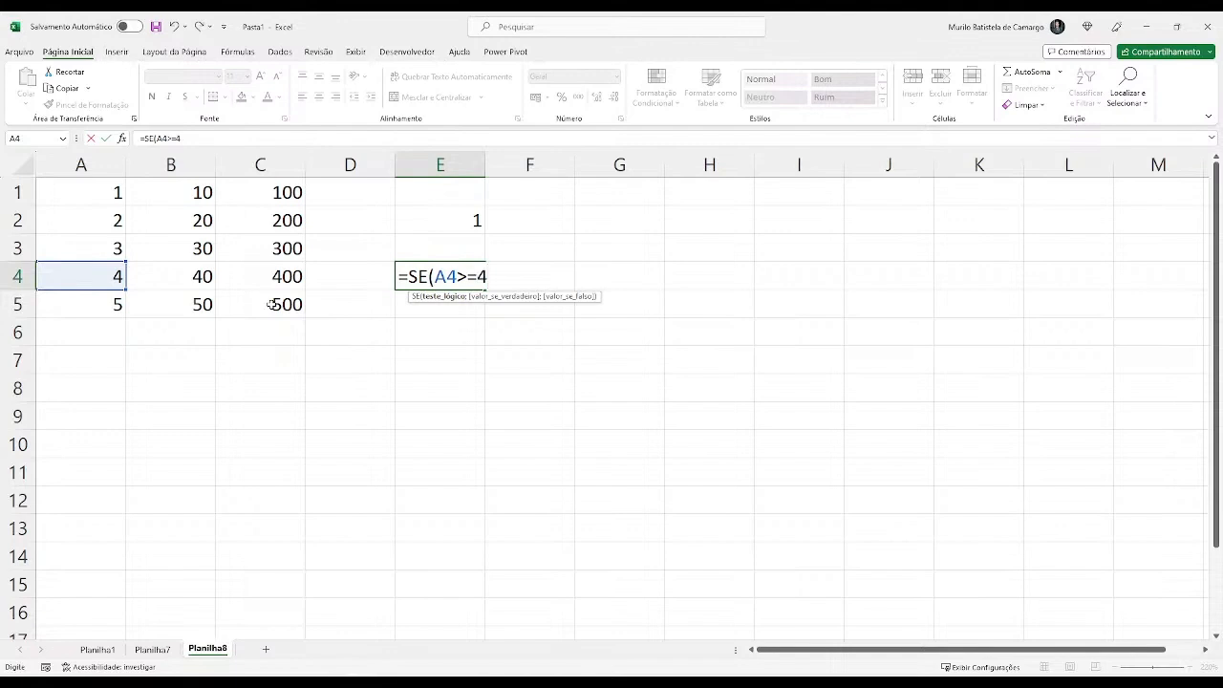
pyautogui.write(';"Verda')
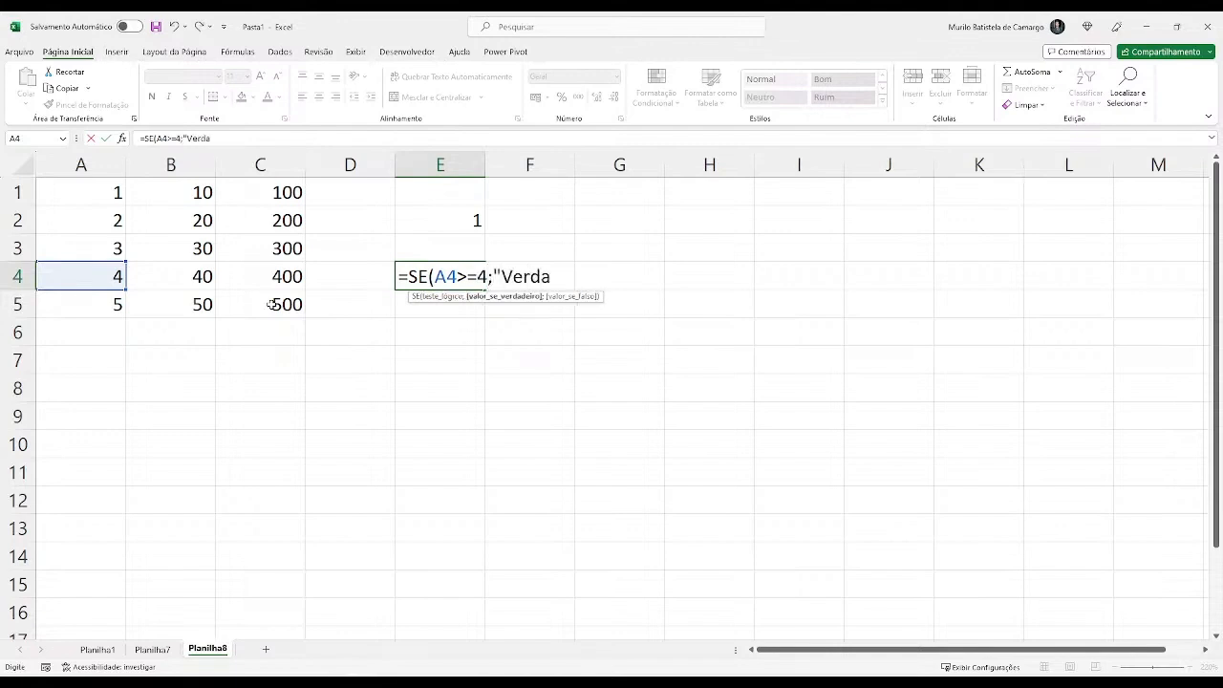
pyautogui.write('deiro";"Falso"')
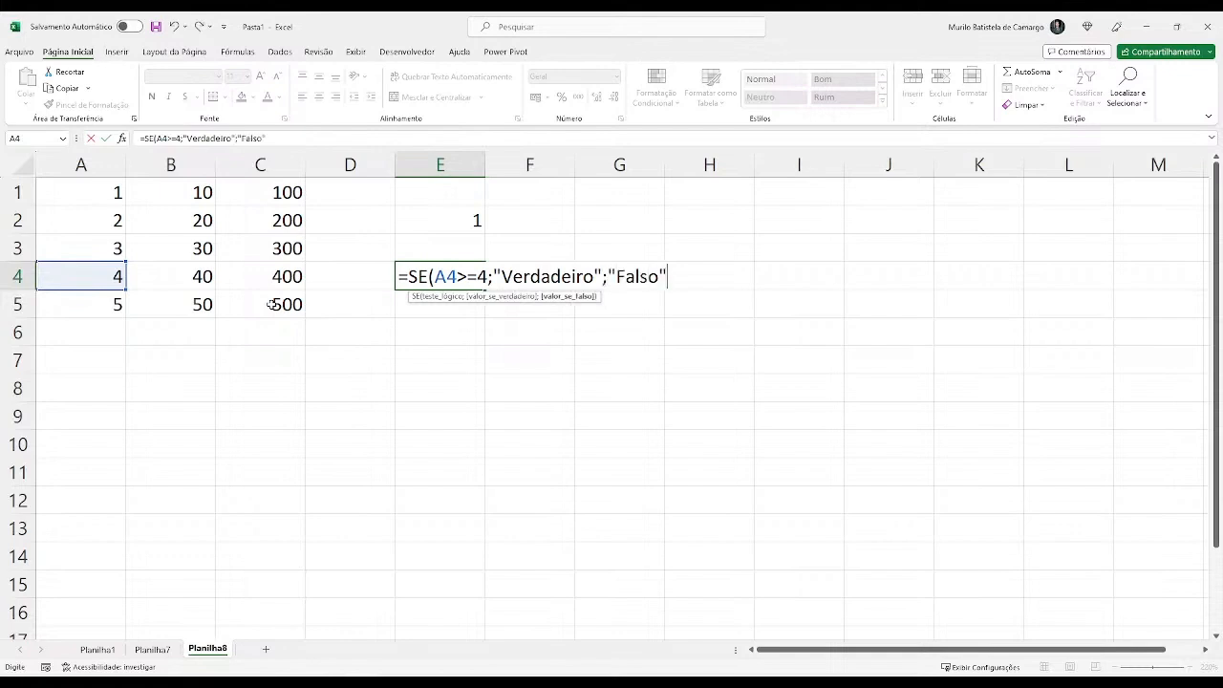
pyautogui.write(')')
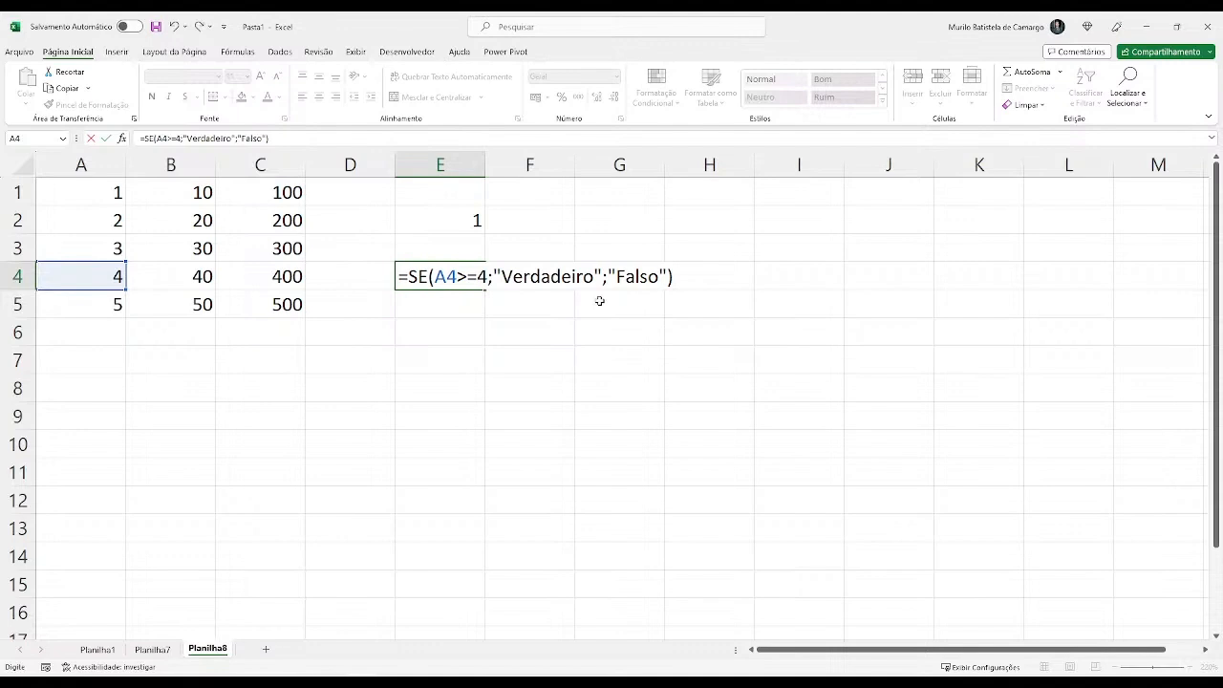
pyautogui.press('Return')
pyautogui.click(480, 281)
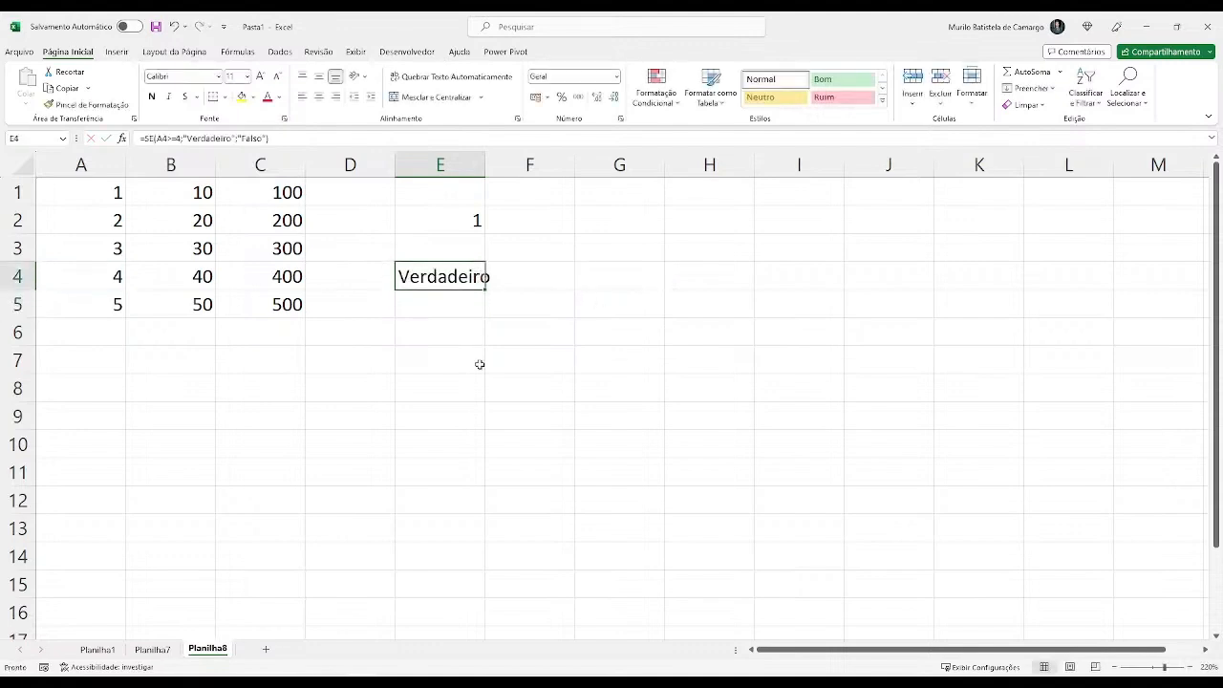
# Remove the quotation marks around Verdadeiro and Falso in E4's formula, giving =SE(A4>=4;VERDADEIRO;FALSO), and reselect E4.
pyautogui.press('F2')
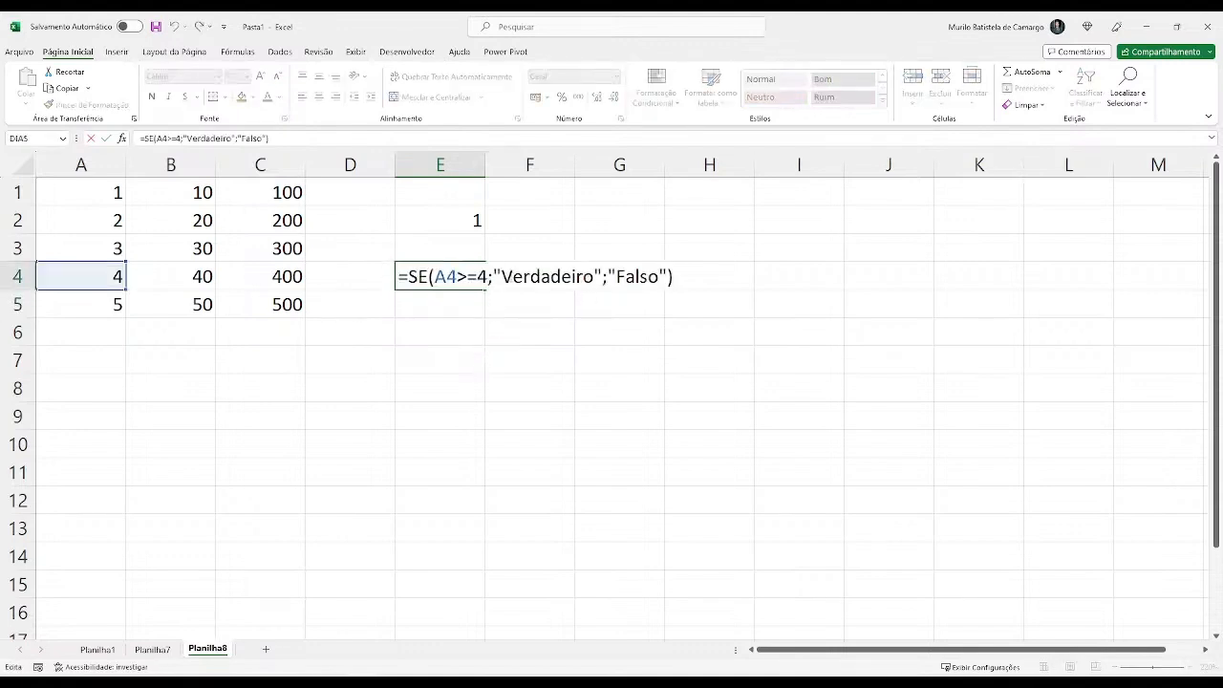
pyautogui.click(504, 276)
pyautogui.press('BackSpace')
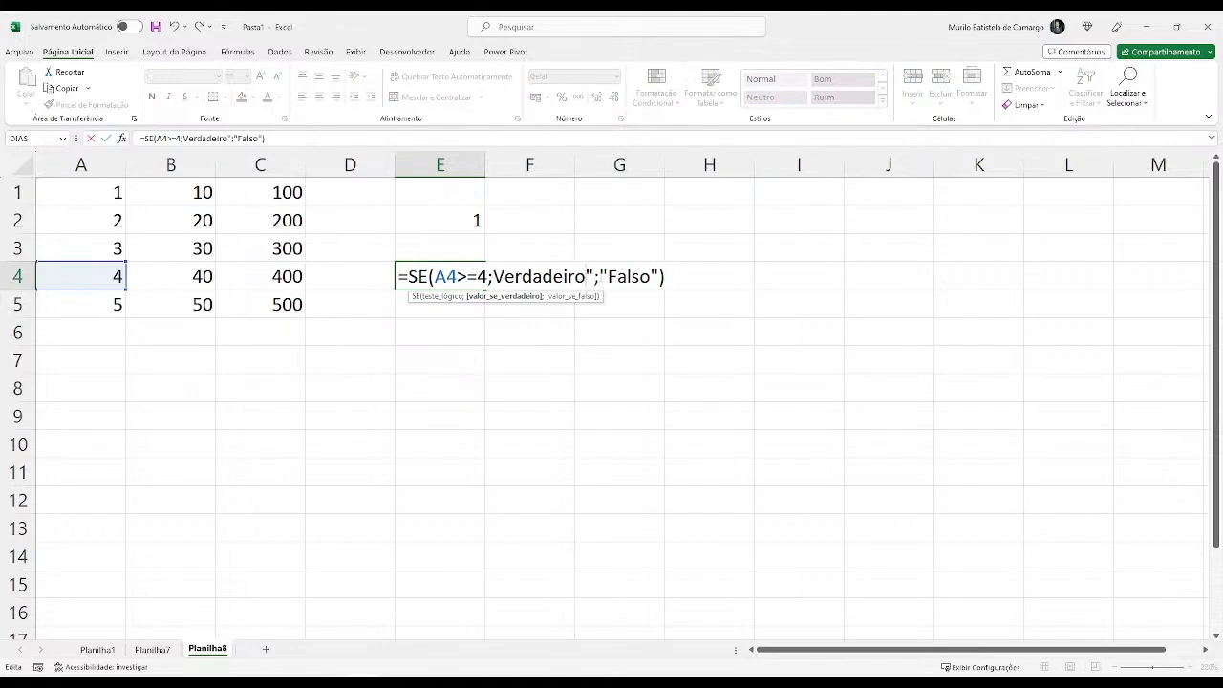
pyautogui.press('BackSpace')
pyautogui.press('Right')
pyautogui.press('Right')
pyautogui.press('BackSpace')
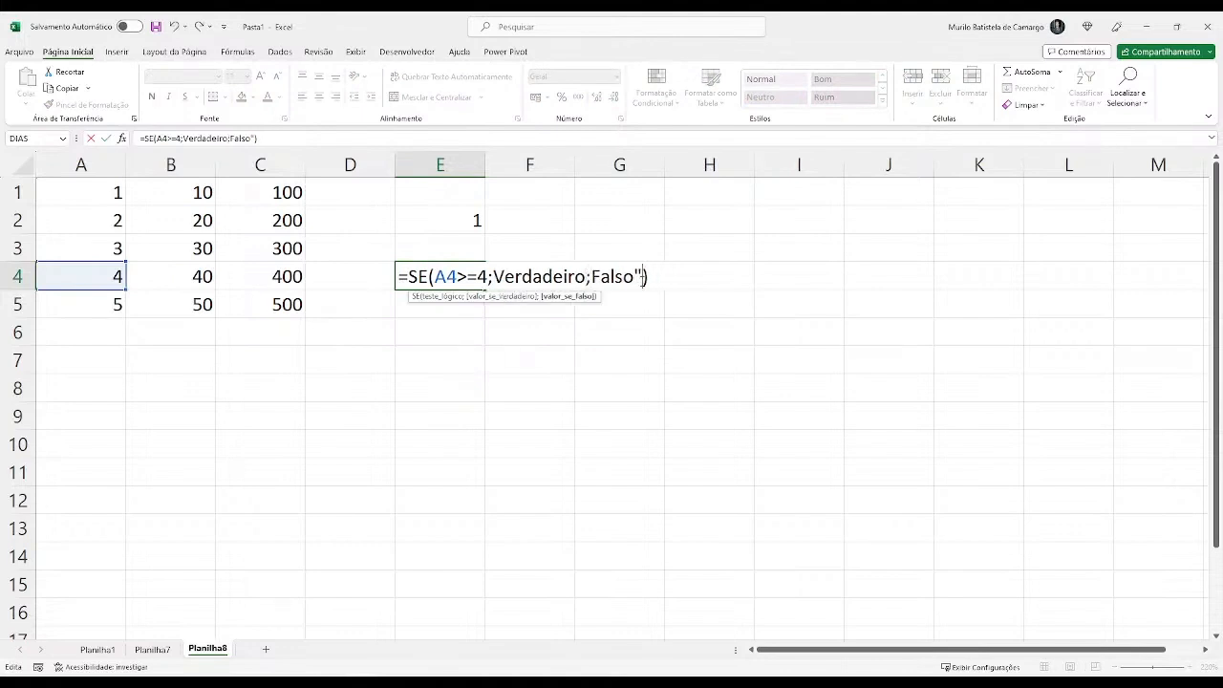
pyautogui.press('BackSpace')
pyautogui.press('Return')
pyautogui.press('Up')
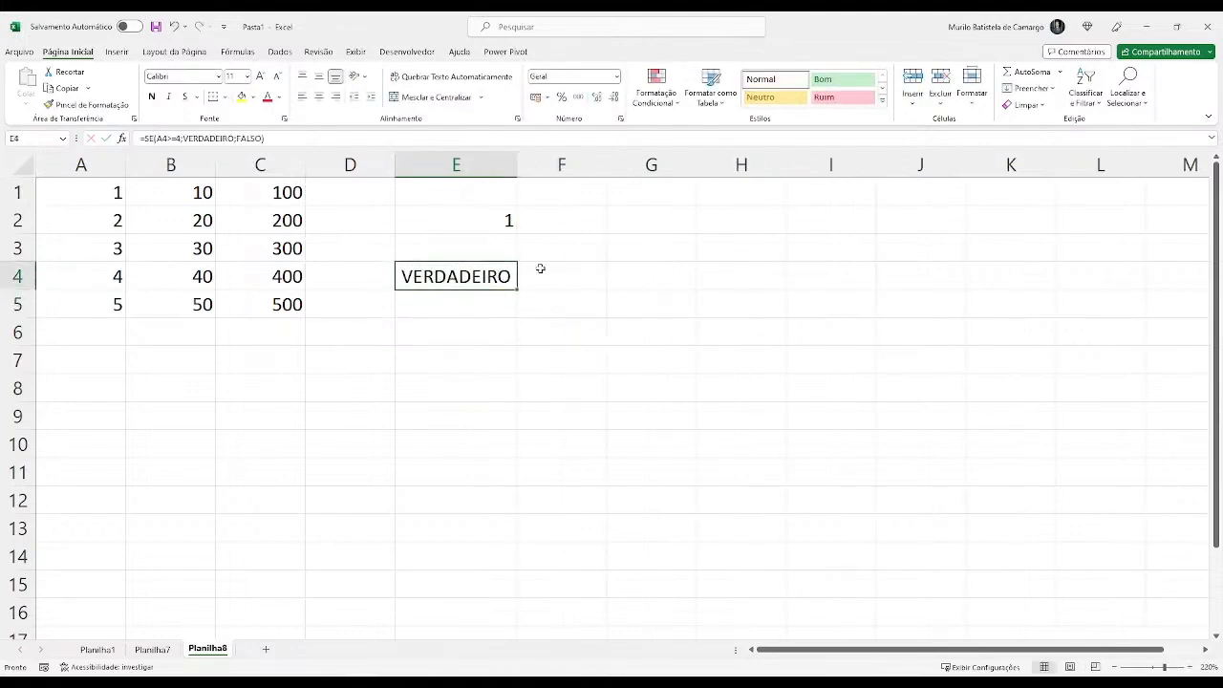
pyautogui.click(577, 304)
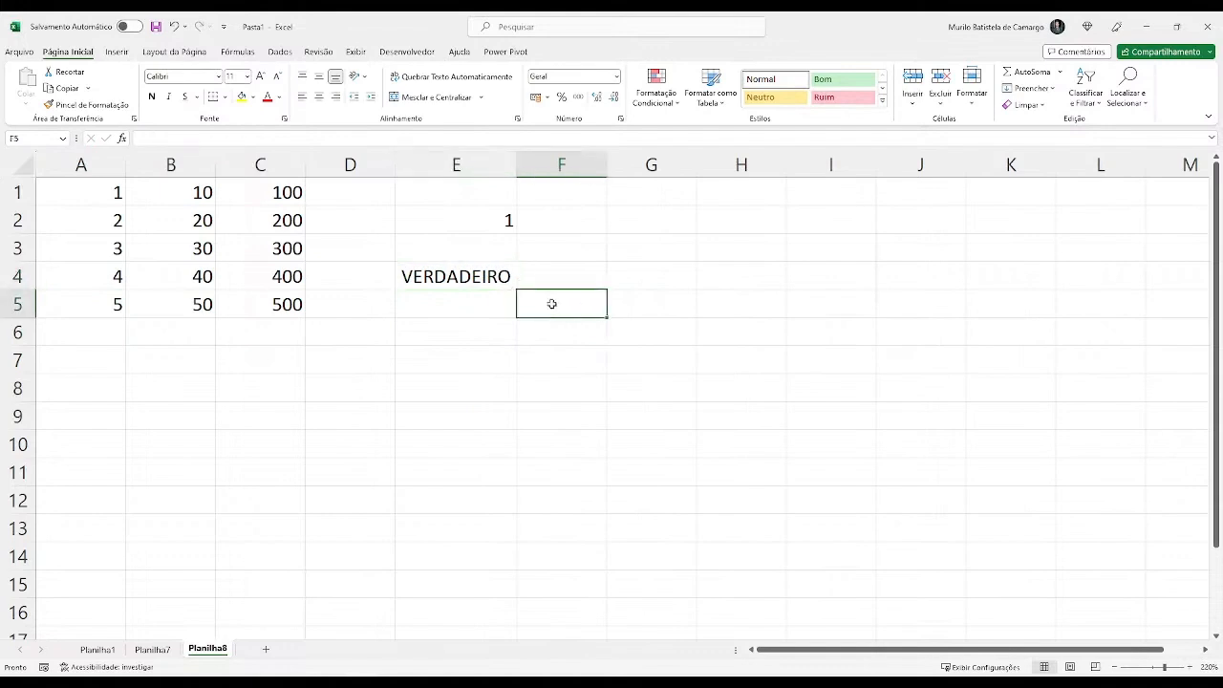
pyautogui.click(483, 276)
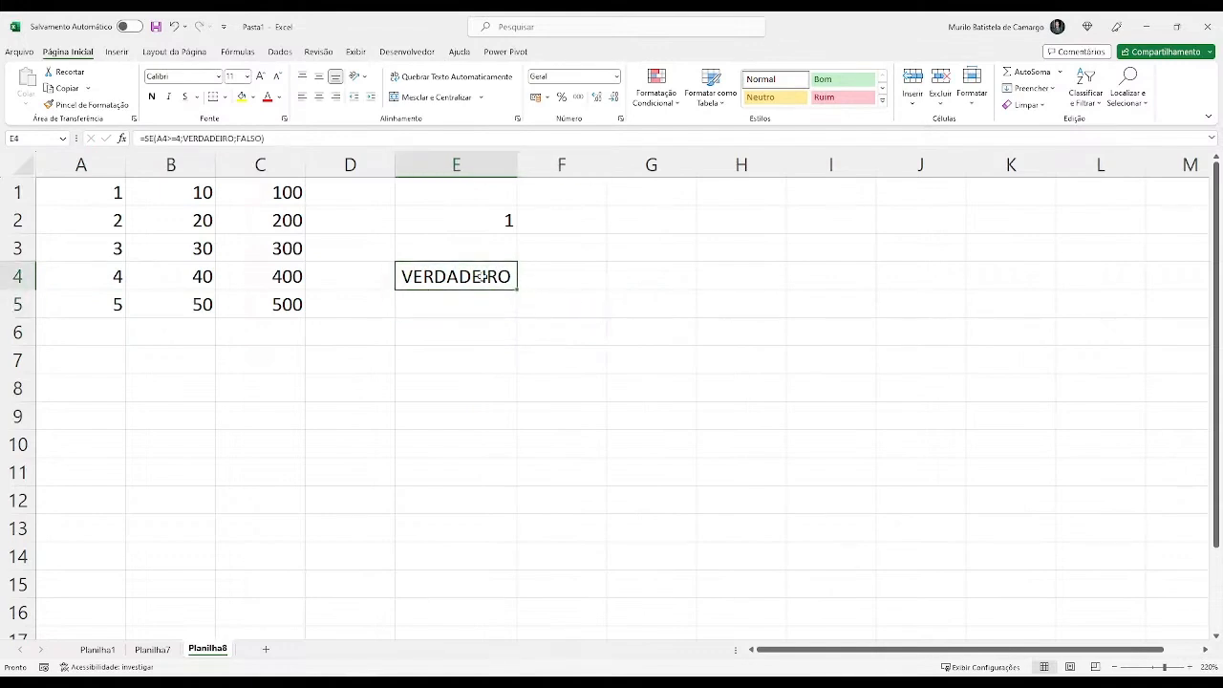
# Replace the true and false arguments in E4's formula with unquoted text, giving =SE(A4>=4;sushi;geleia).
pyautogui.doubleClick(489, 307)
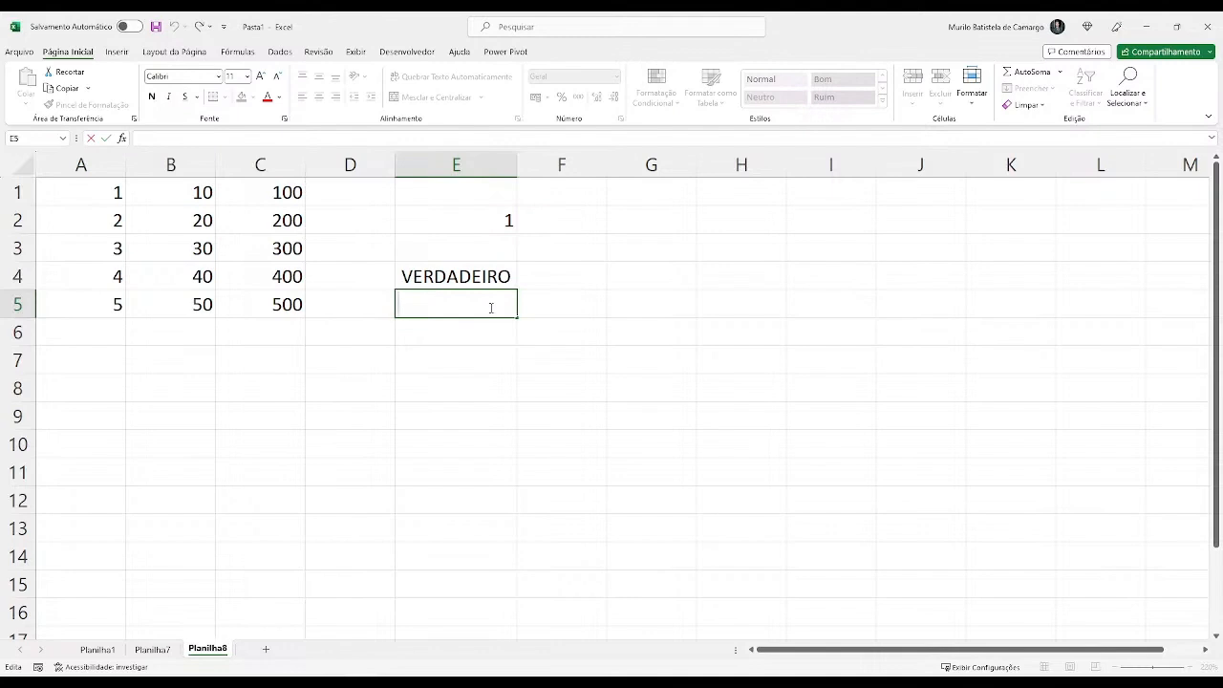
pyautogui.click(491, 284)
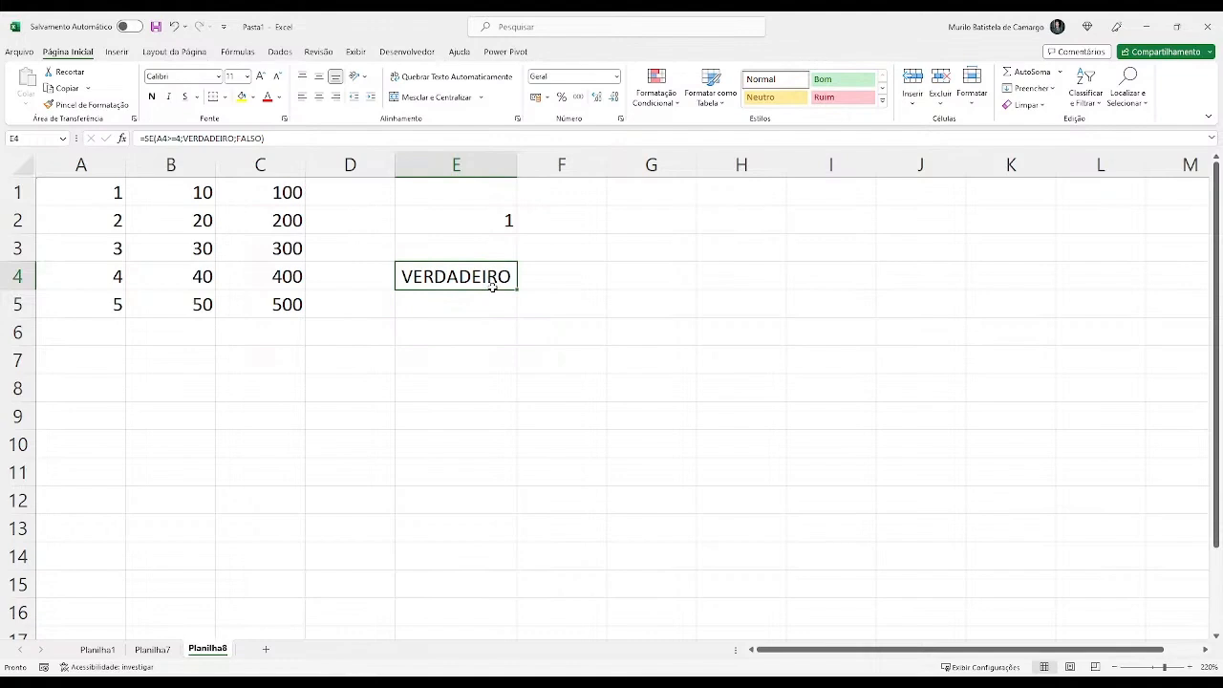
pyautogui.doubleClick(491, 284)
pyautogui.moveTo(493, 277); pyautogui.dragTo(604, 277)
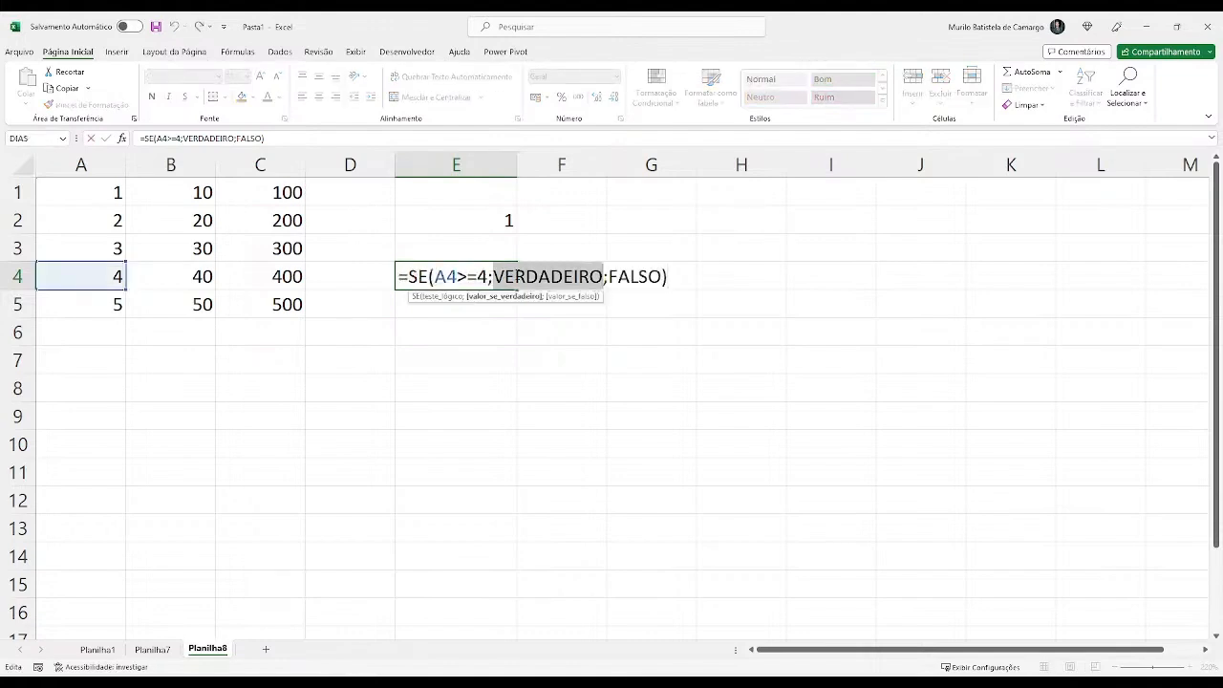
pyautogui.press('BackSpace')
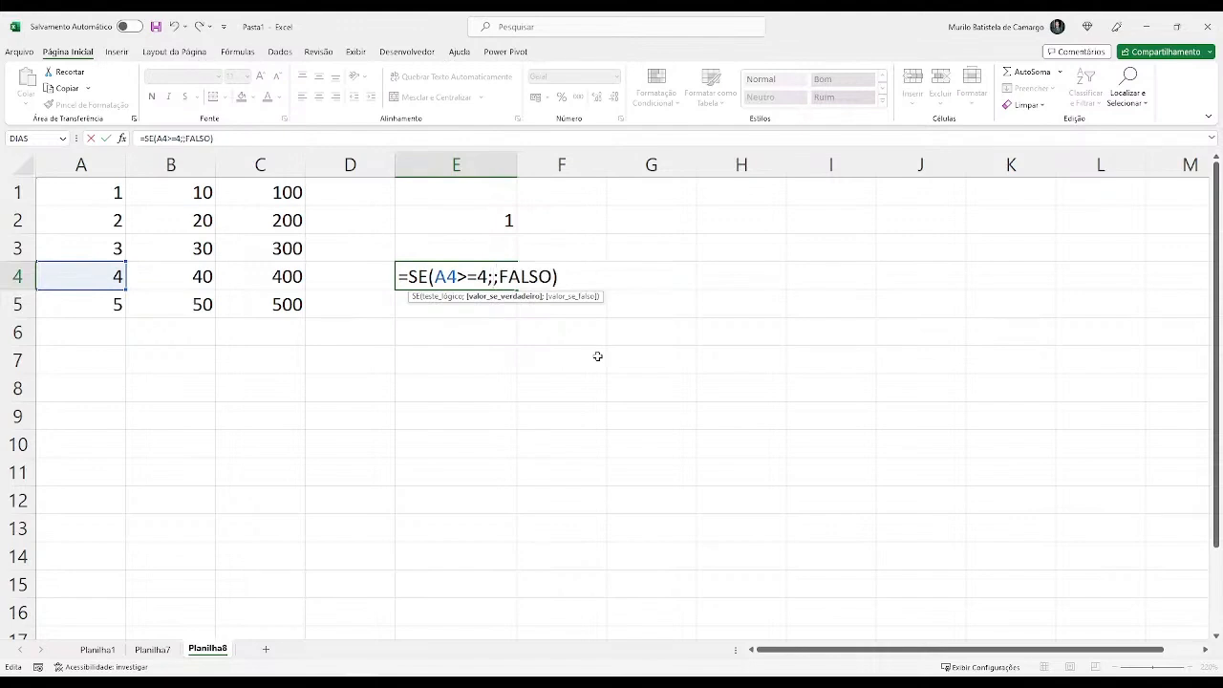
pyautogui.write('sushi')
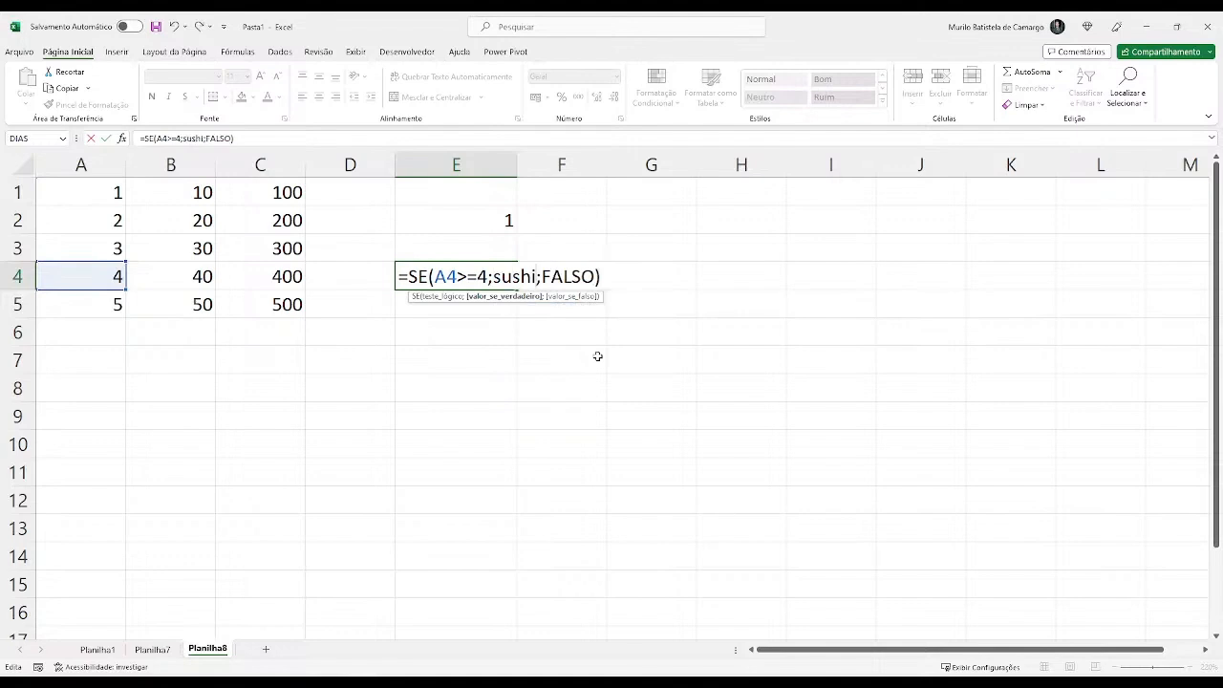
pyautogui.doubleClick(568, 276)
pyautogui.write('gele')
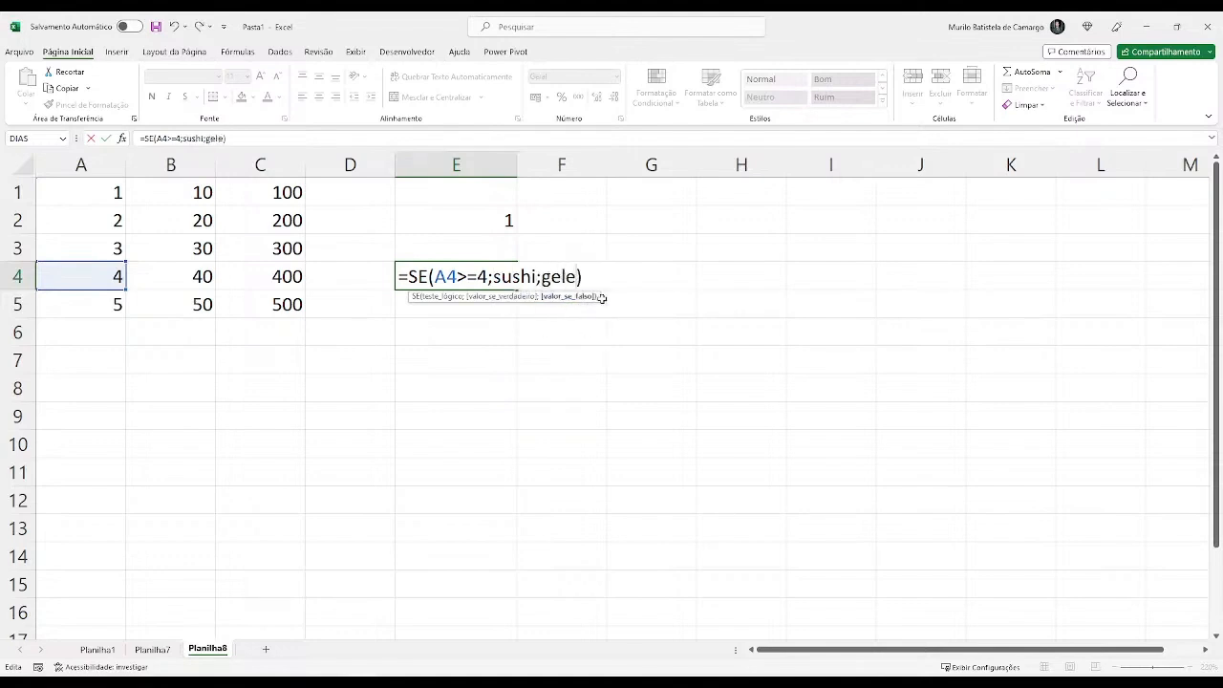
pyautogui.write('ia')
pyautogui.press('Return')
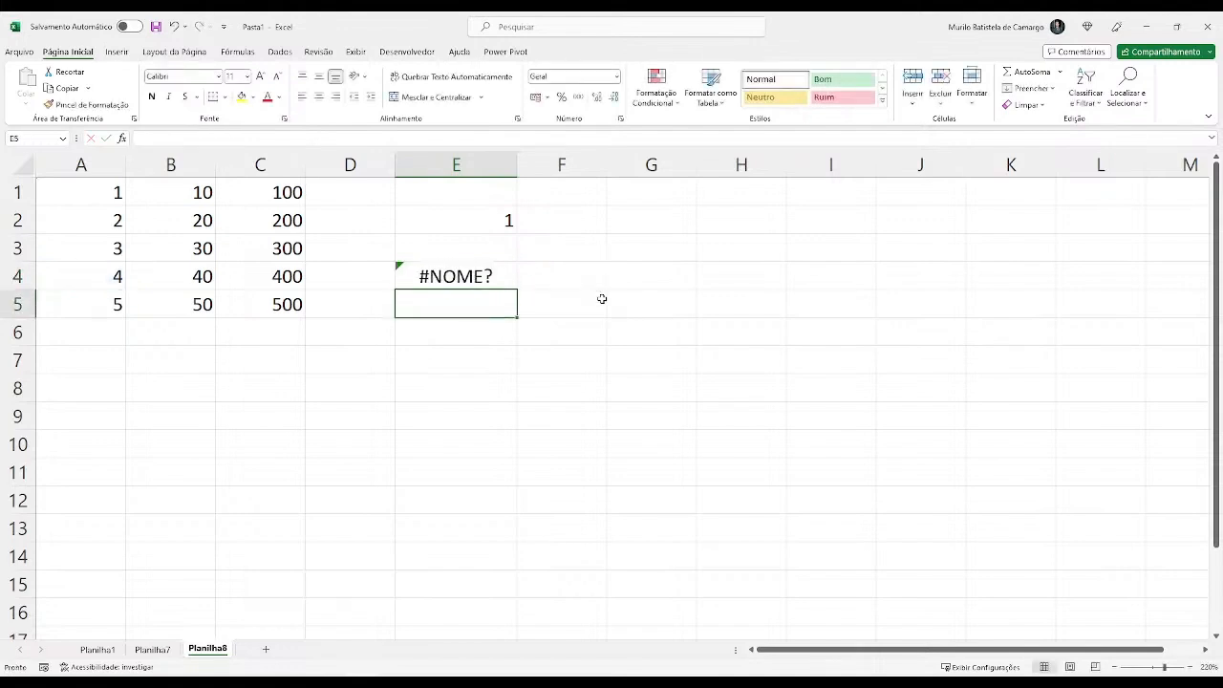
# Examine the unquoted sushi argument in E4's formula without changing it, comparing with the formula in cell E2.
pyautogui.press('Up')
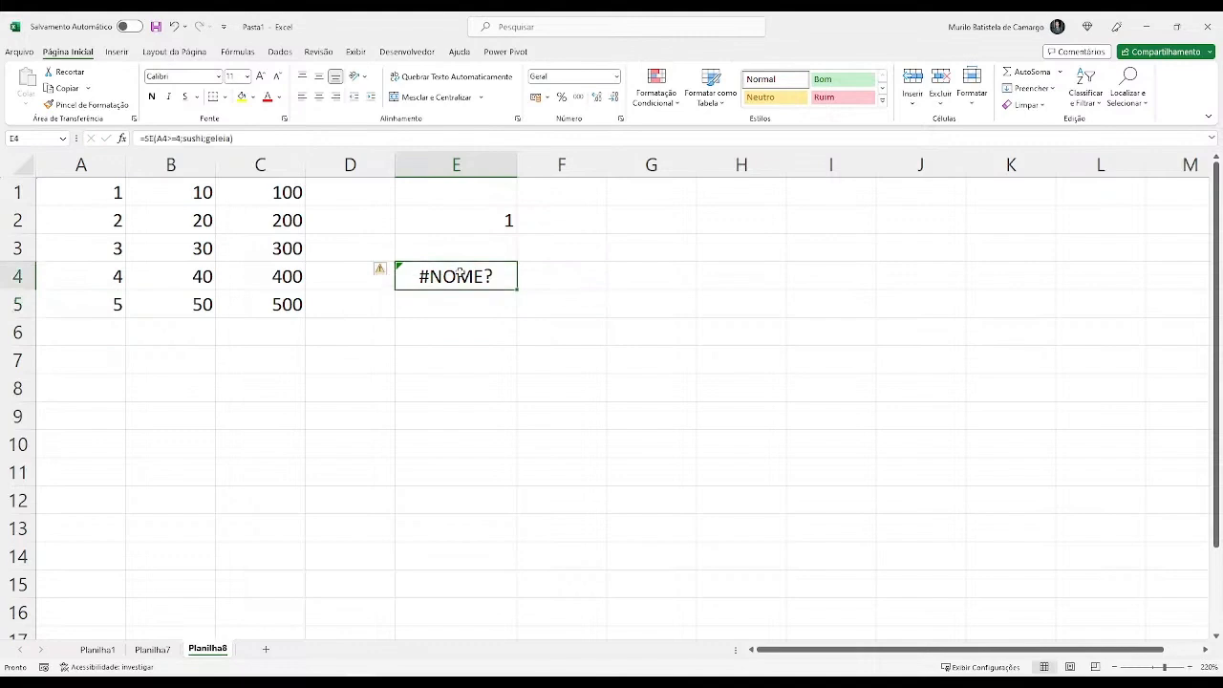
pyautogui.press('F2')
pyautogui.doubleClick(517, 276)
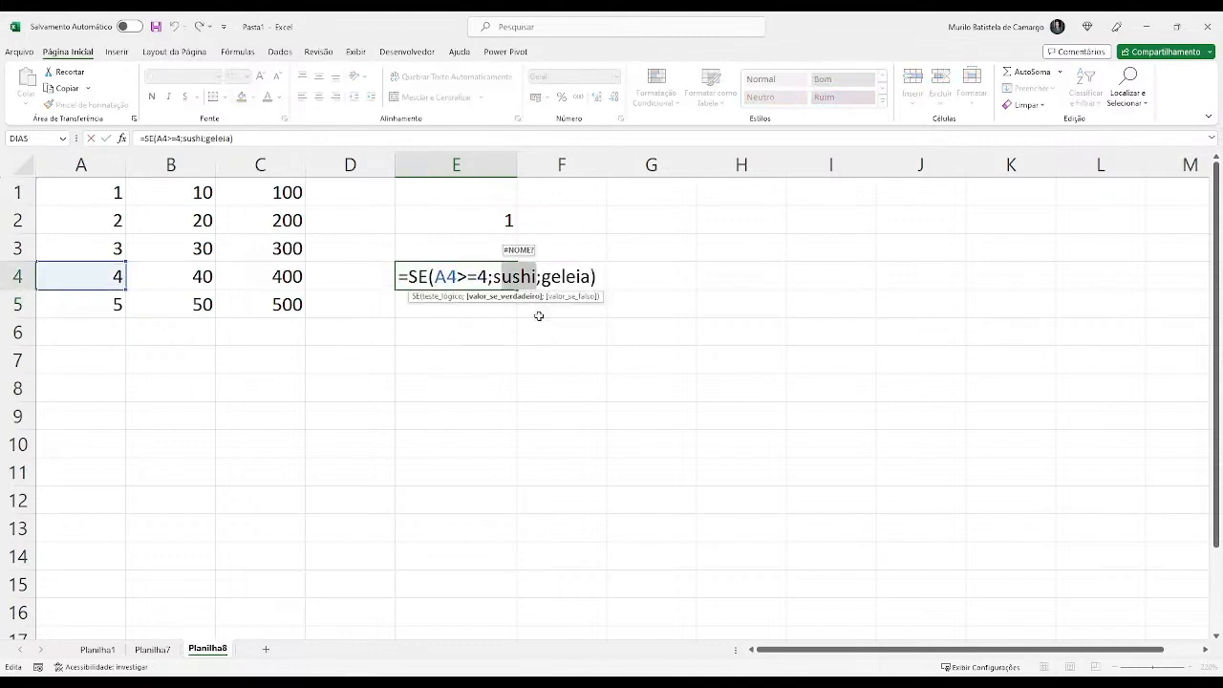
pyautogui.click(538, 316)
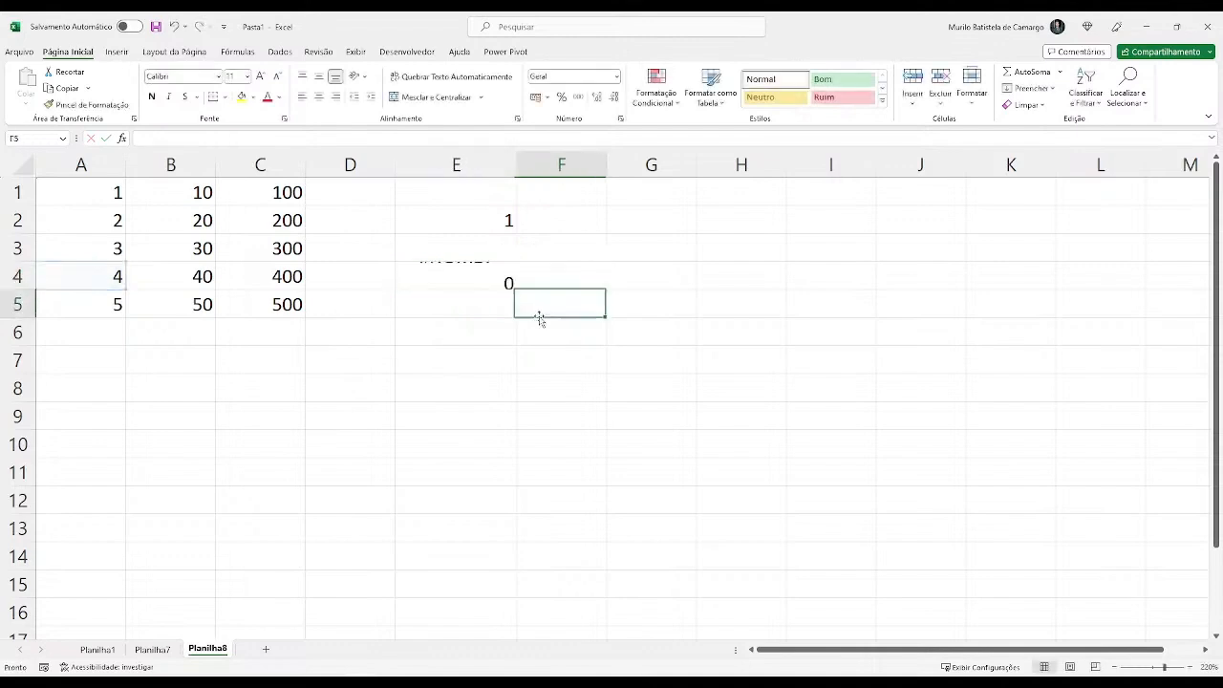
pyautogui.click(465, 226)
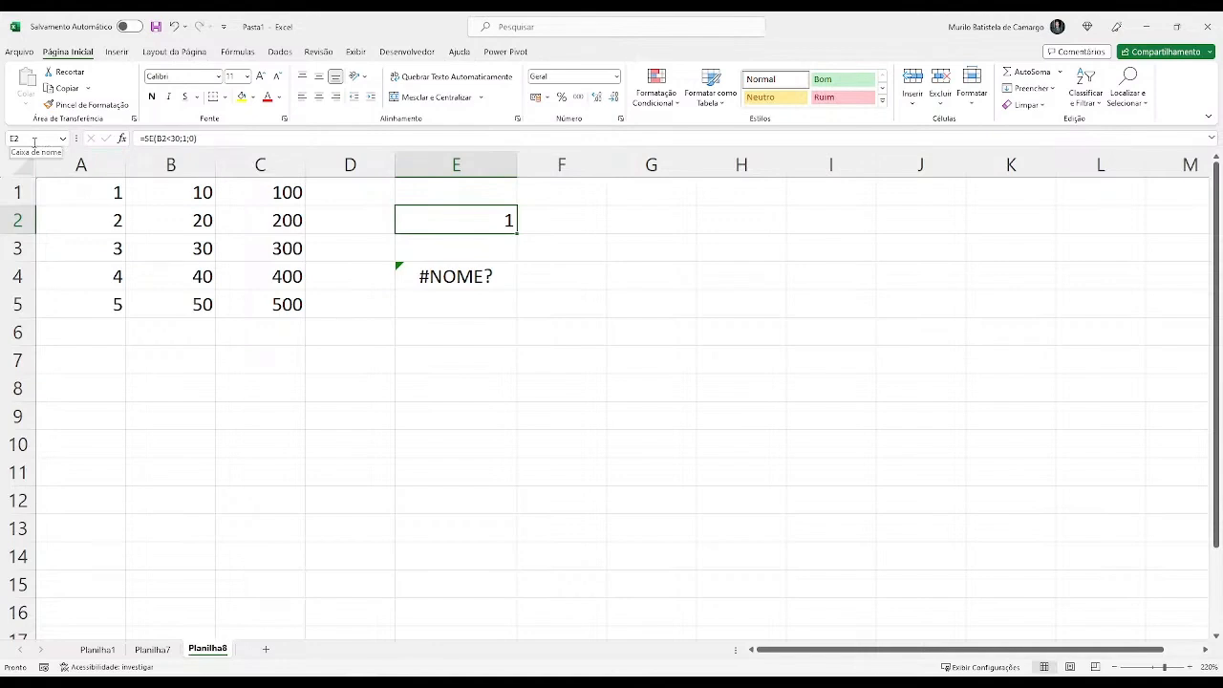
pyautogui.click(399, 267)
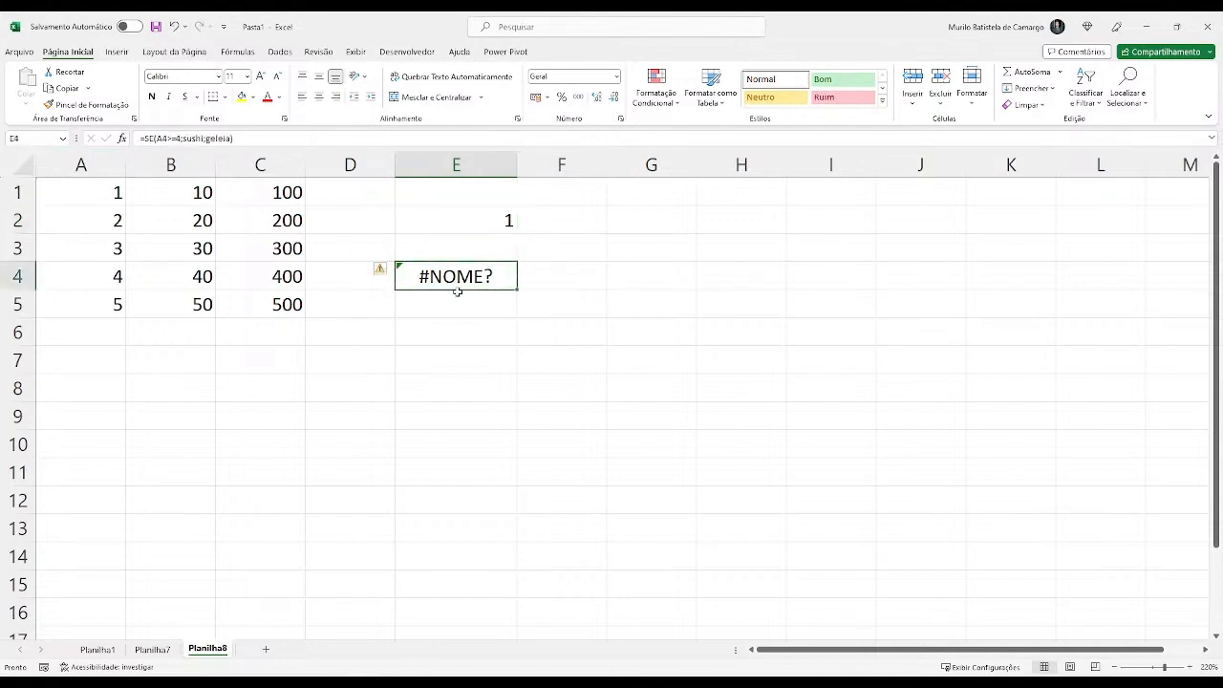
# Put quotation marks around both text arguments in E4's formula, giving =SE(A4>=4;"sushi";"geleia").
pyautogui.doubleClick(457, 292)
pyautogui.click(493, 276)
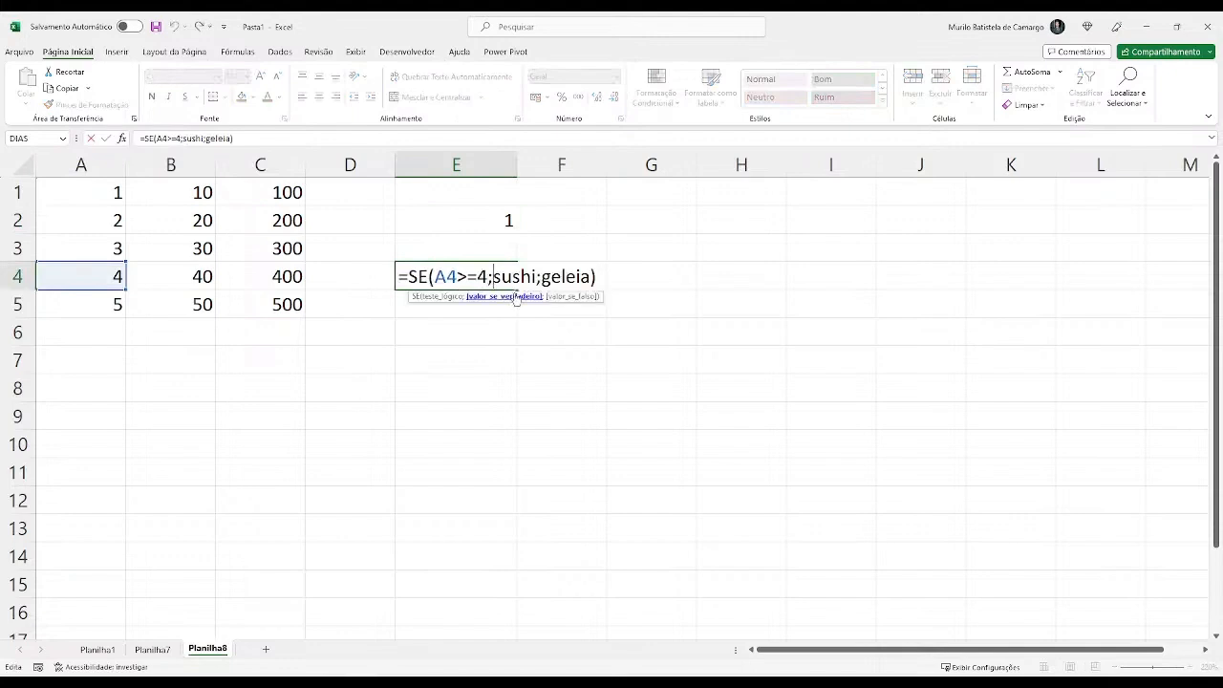
pyautogui.write('"')
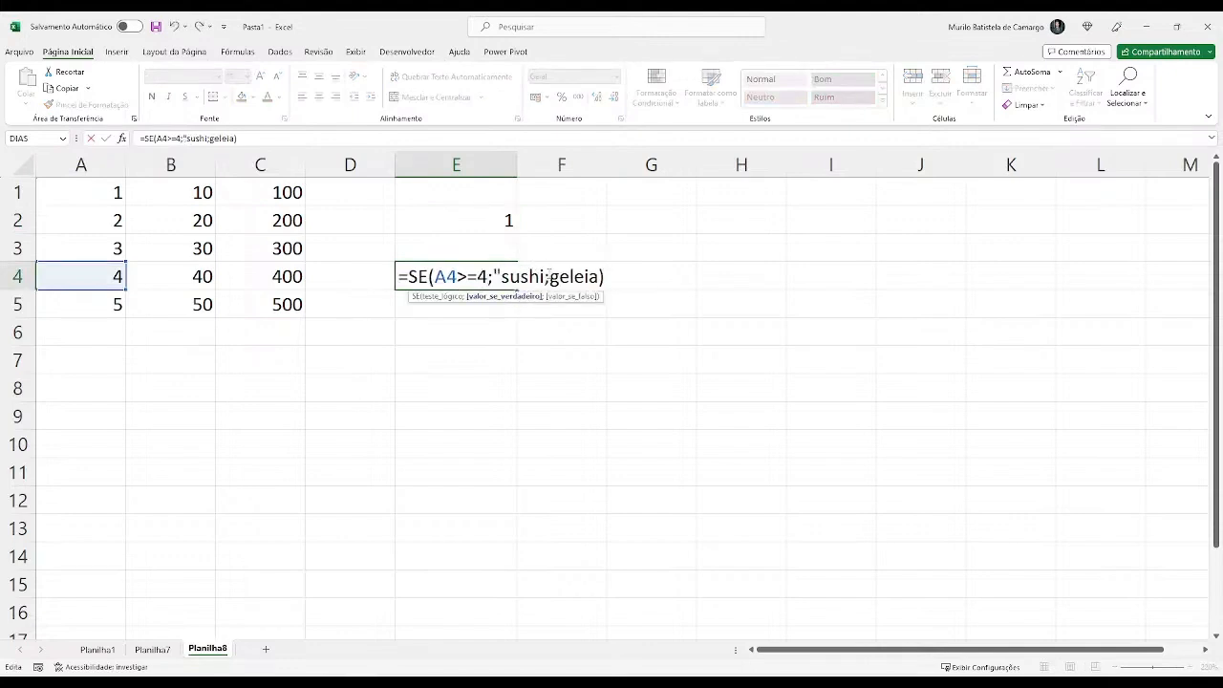
pyautogui.click(548, 276)
pyautogui.write('"')
pyautogui.write('"')
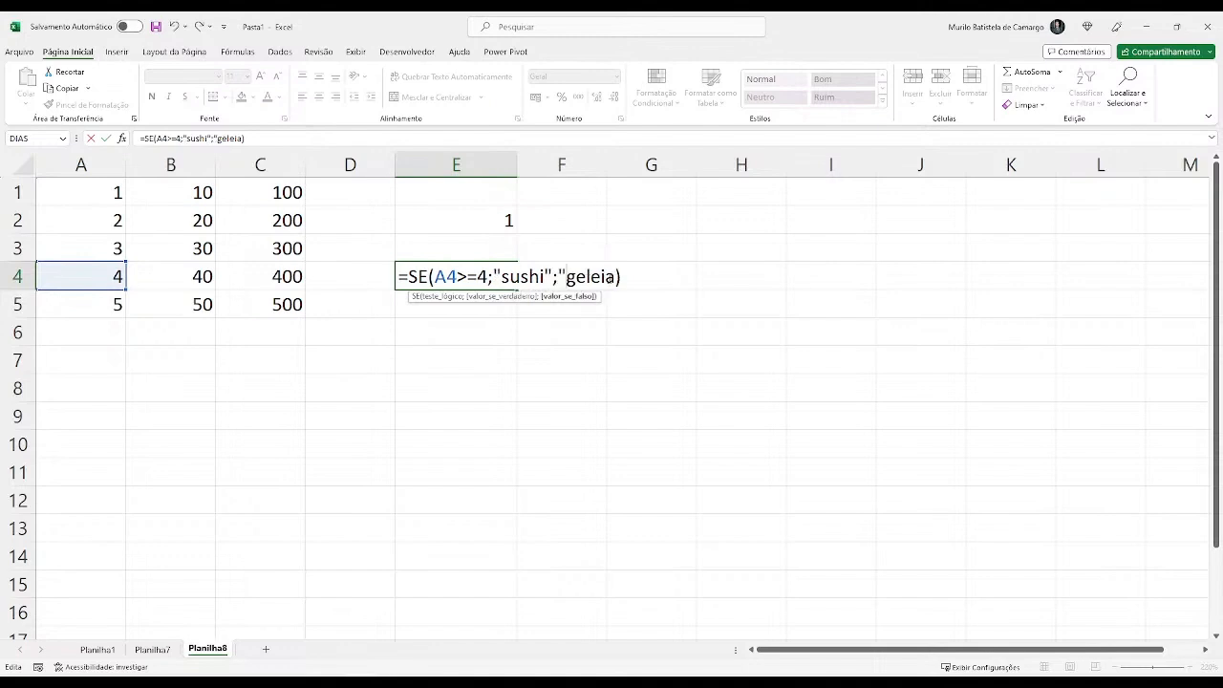
pyautogui.click(615, 276)
pyautogui.write('"')
pyautogui.press('Return')
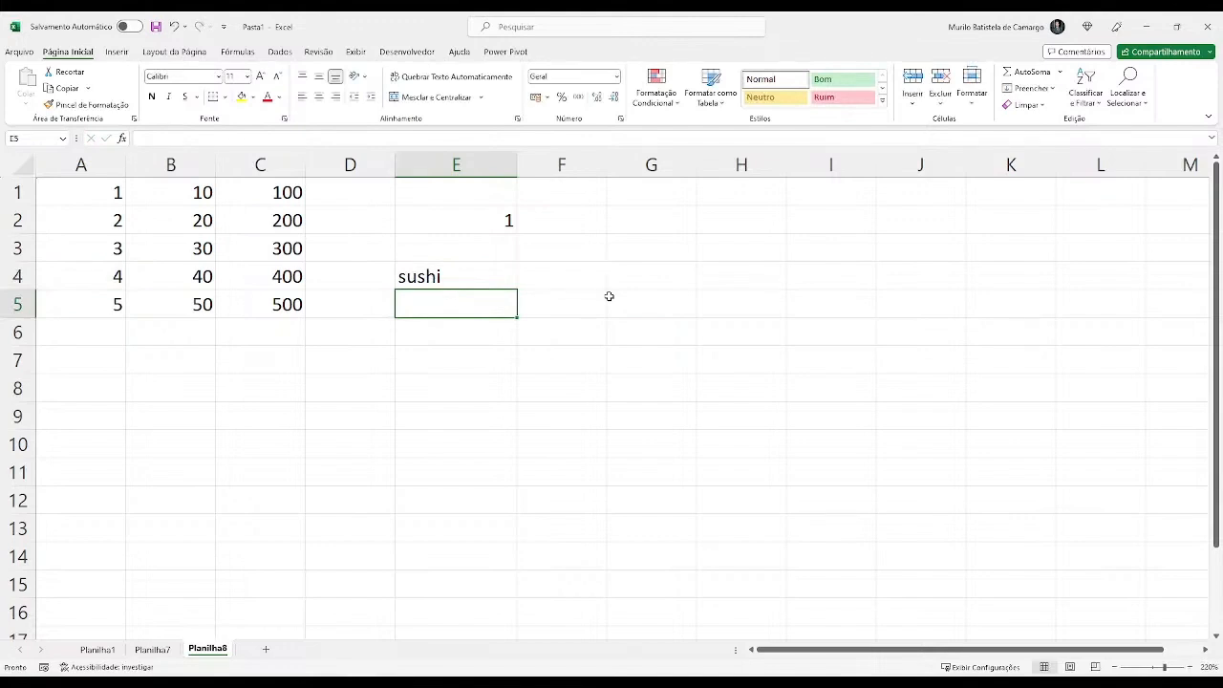
# Open the SE formula in cell E4 for review and highlight its "sushi" argument, including the quotation marks.
pyautogui.press('Up')
pyautogui.press('Up')
pyautogui.press('Up')
pyautogui.press('Down')
pyautogui.press('Down')
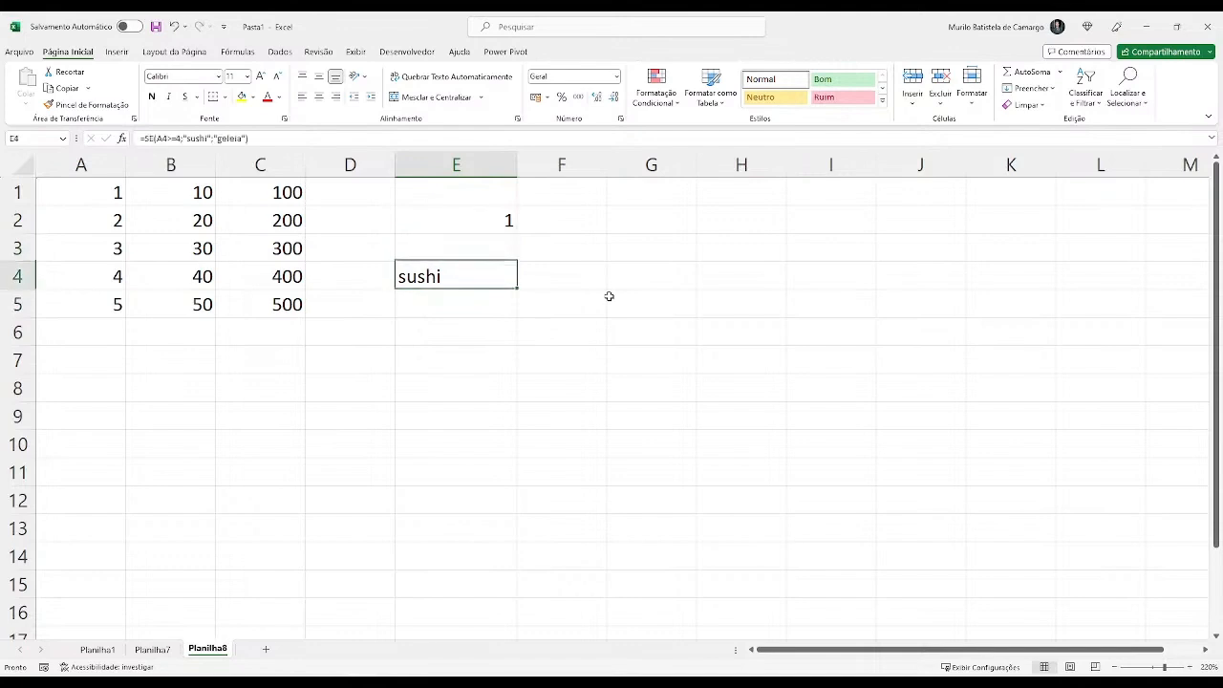
pyautogui.press('F2')
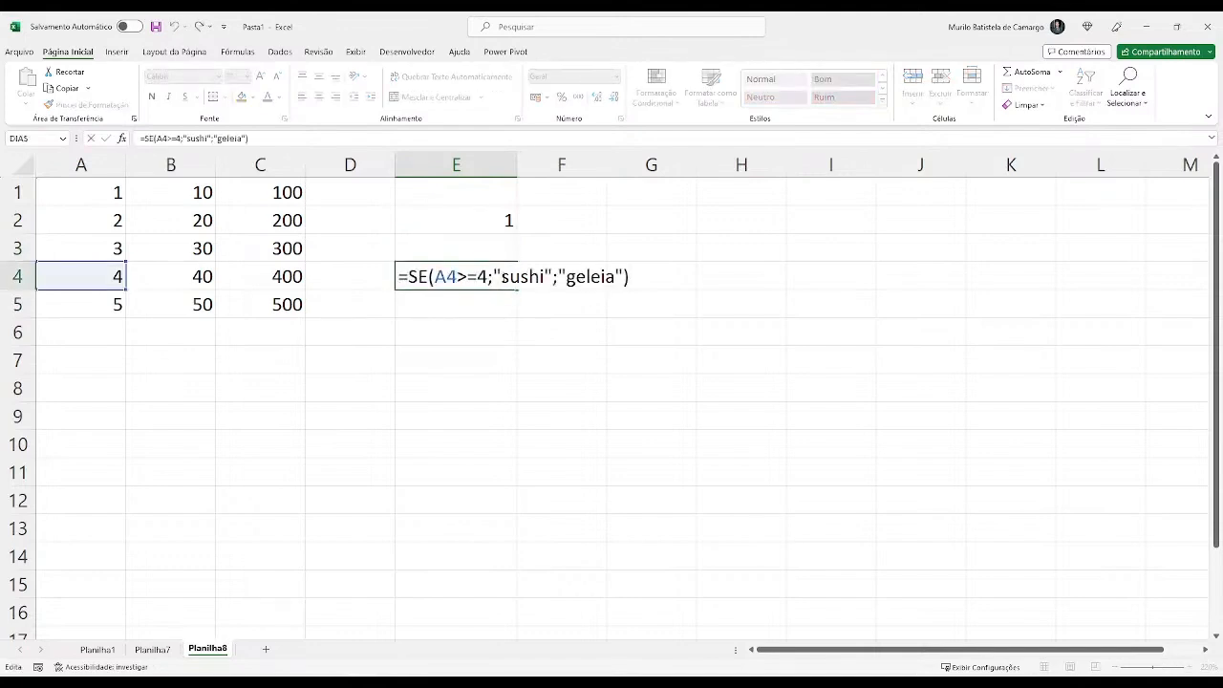
pyautogui.moveTo(494, 277); pyautogui.dragTo(553, 277)
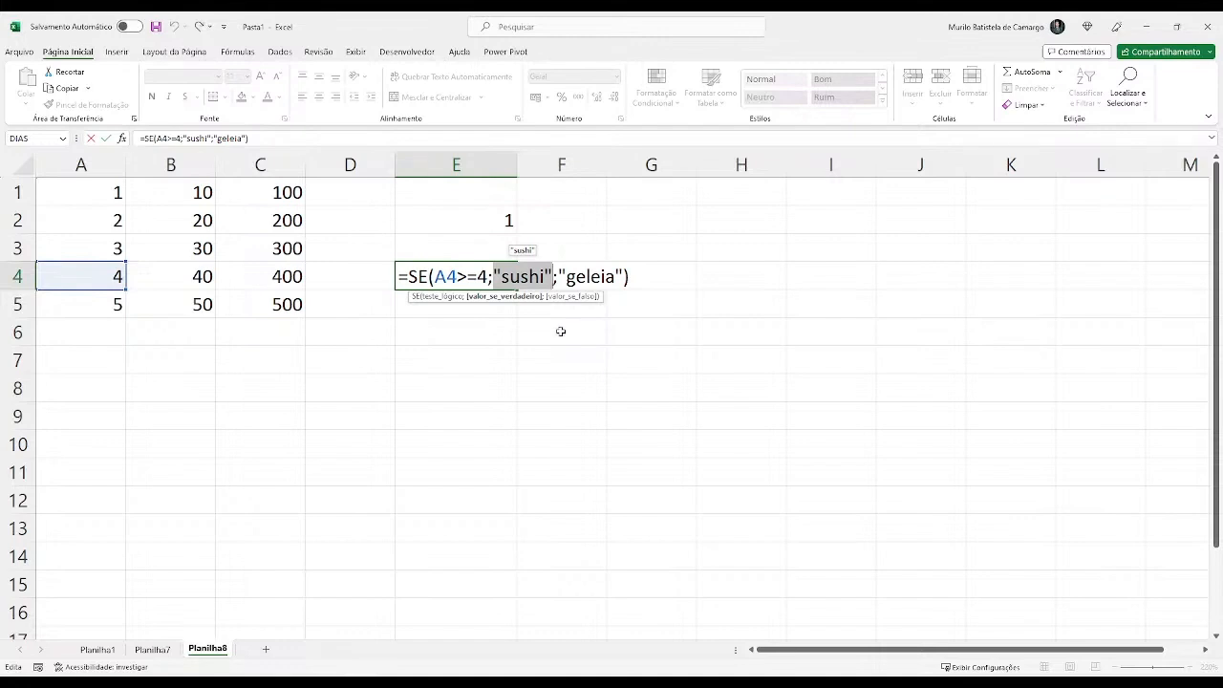
# Leave the formula in E4 unchanged and clear the contents of cells E1:E6.
pyautogui.press('Escape')
pyautogui.click(562, 330)
pyautogui.moveTo(423, 196); pyautogui.dragTo(449, 330)
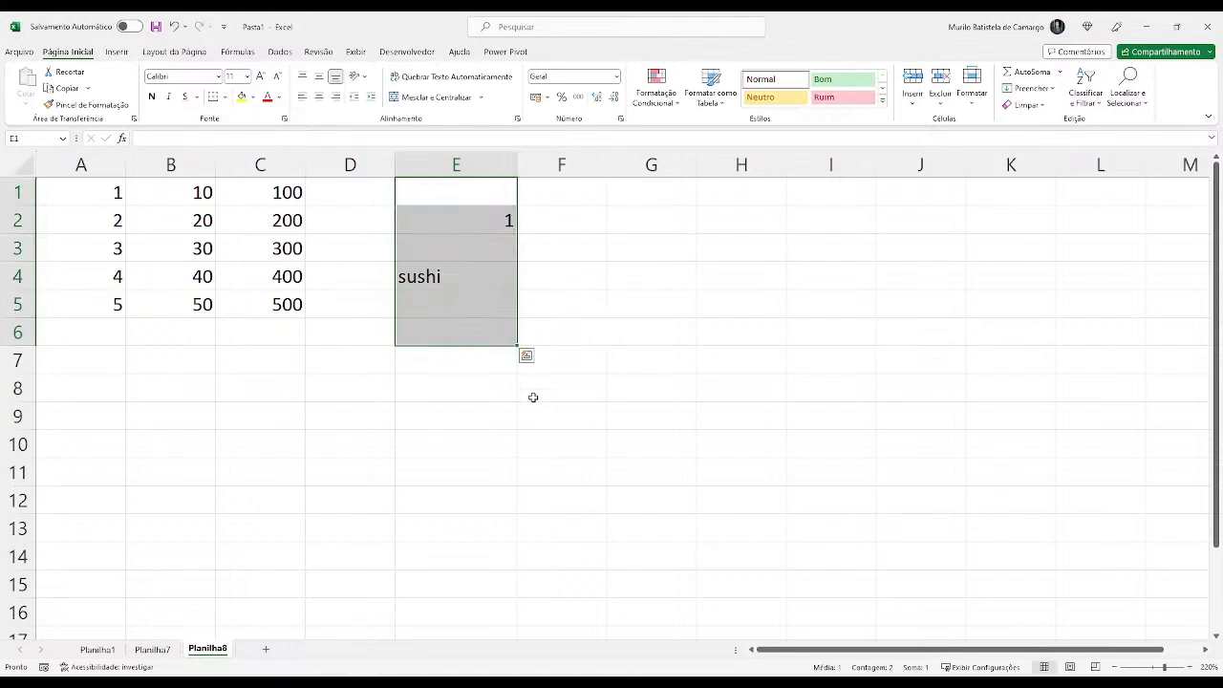
pyautogui.press('Delete')
pyautogui.click(464, 272)
pyautogui.click(456, 247)
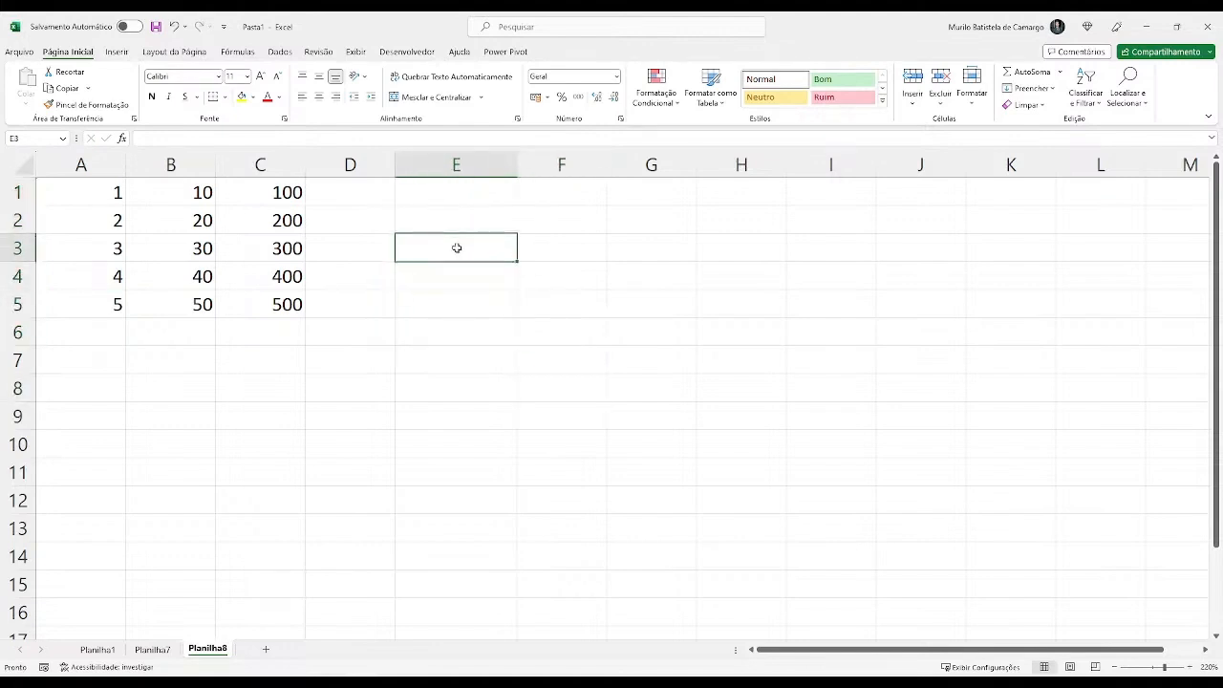
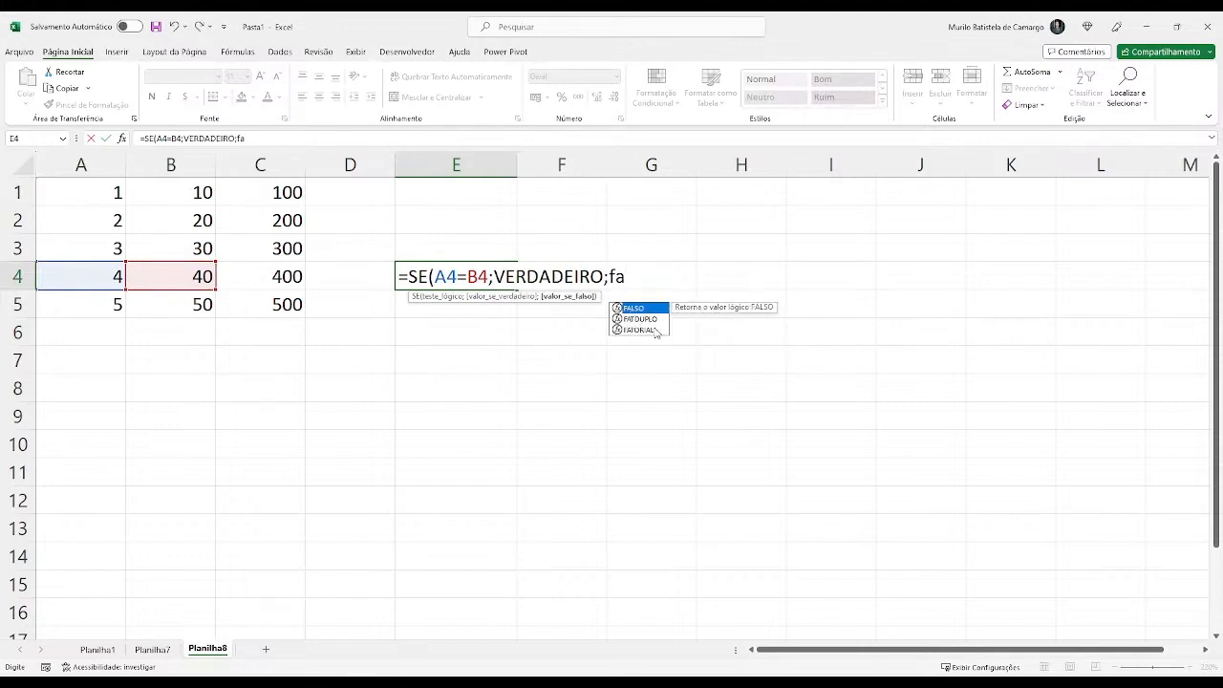
# Complete the formula in E4 as =SE(A4=B4;VERDADEIRO;FALSO) and review it.
pyautogui.press('Tab')
pyautogui.write(')')
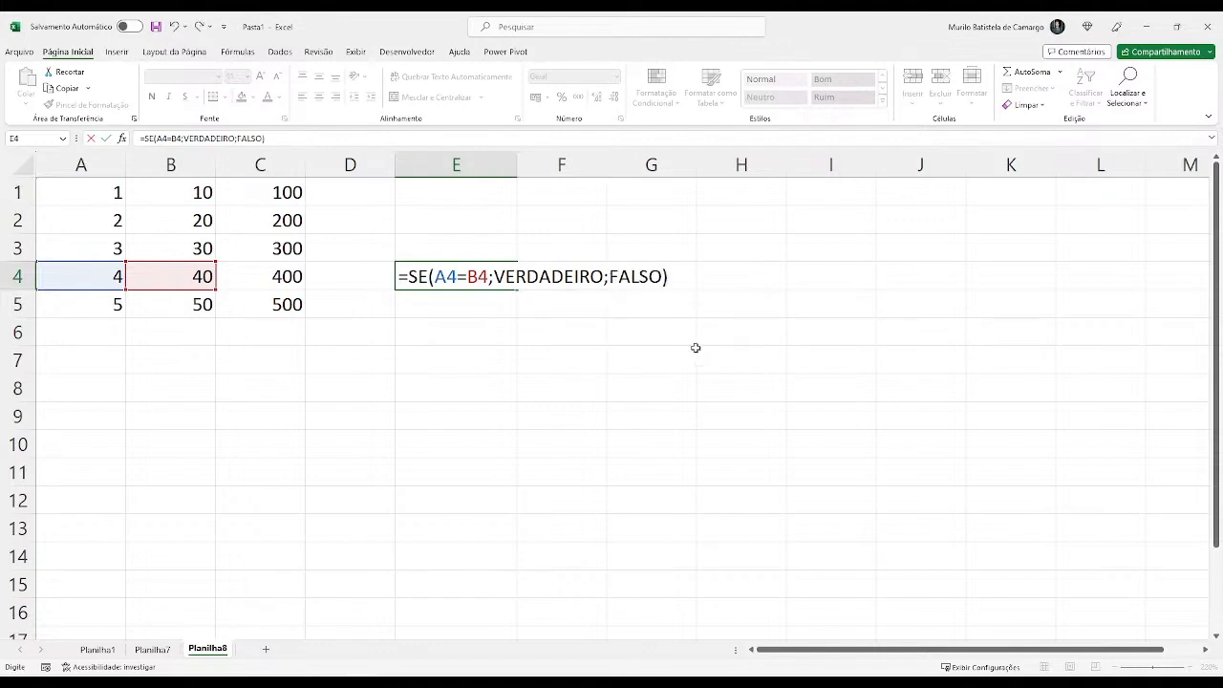
pyautogui.press('Return')
pyautogui.doubleClick(493, 277)
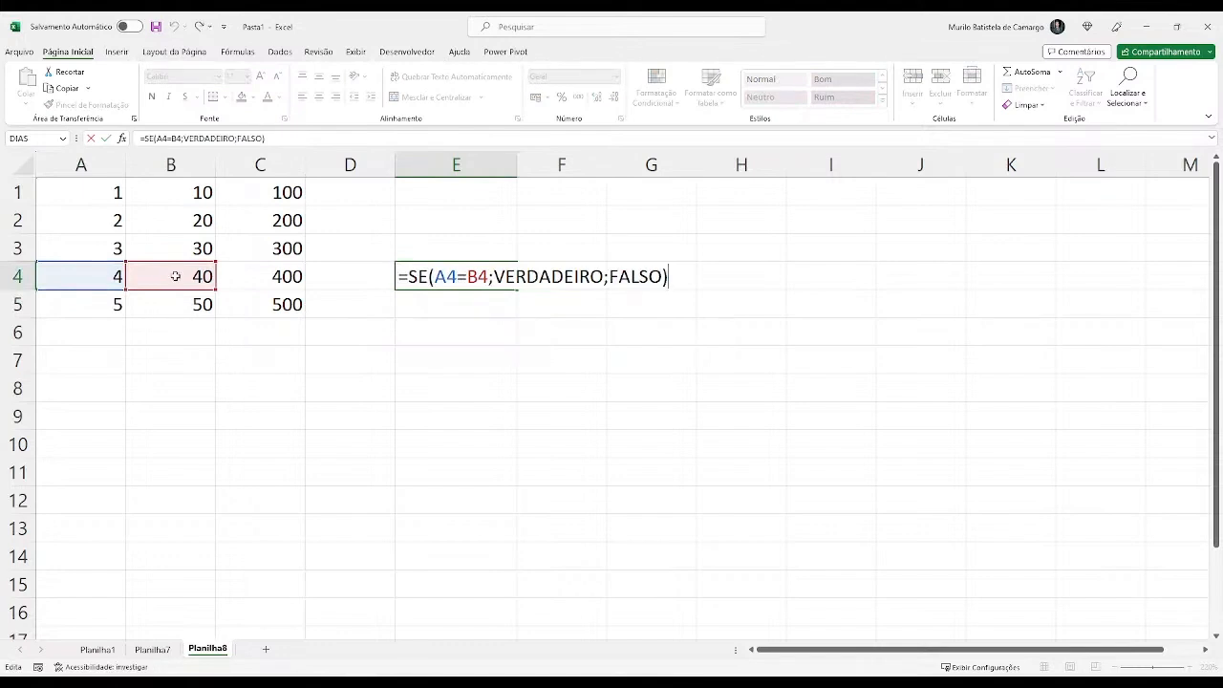
pyautogui.press('Return')
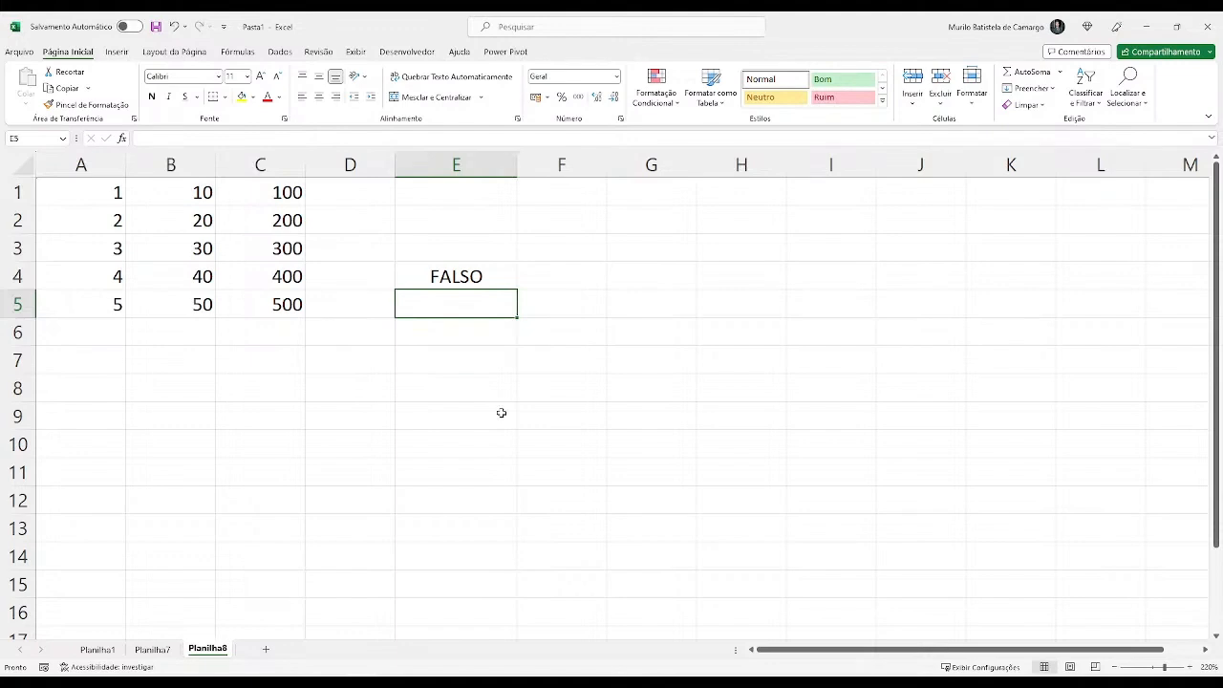
# Clear the SE comparison formula from cell E4.
pyautogui.click(445, 341)
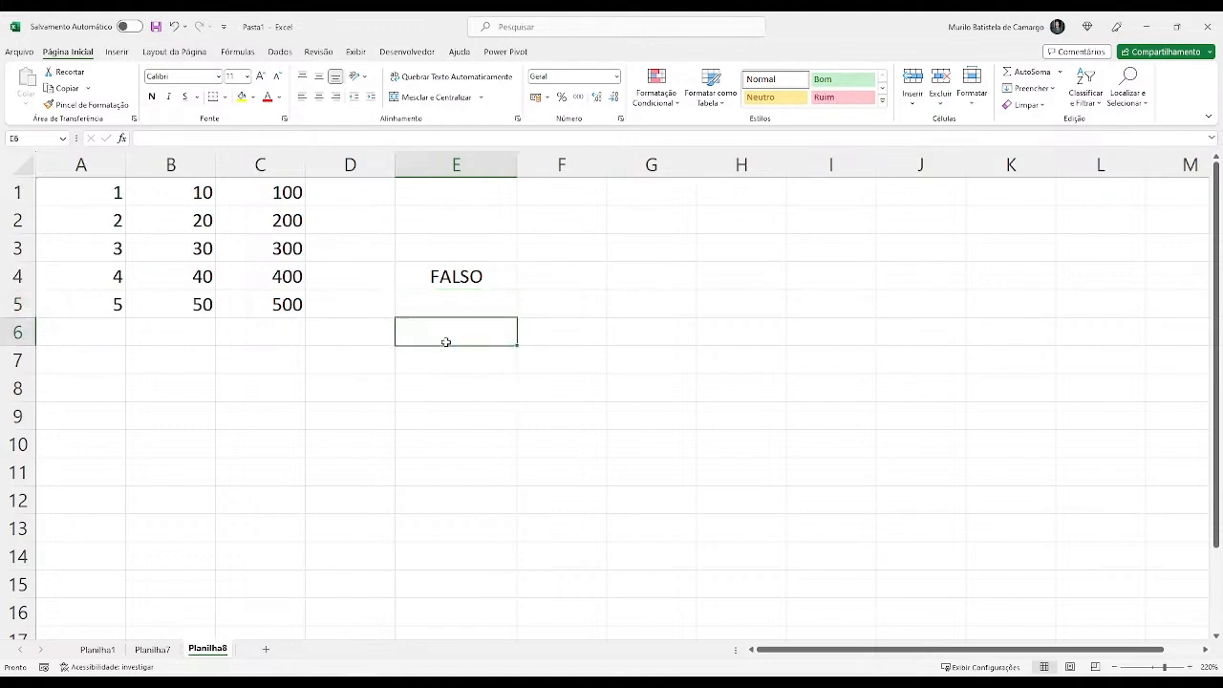
pyautogui.click(456, 276)
pyautogui.press('Delete')
pyautogui.click(464, 297)
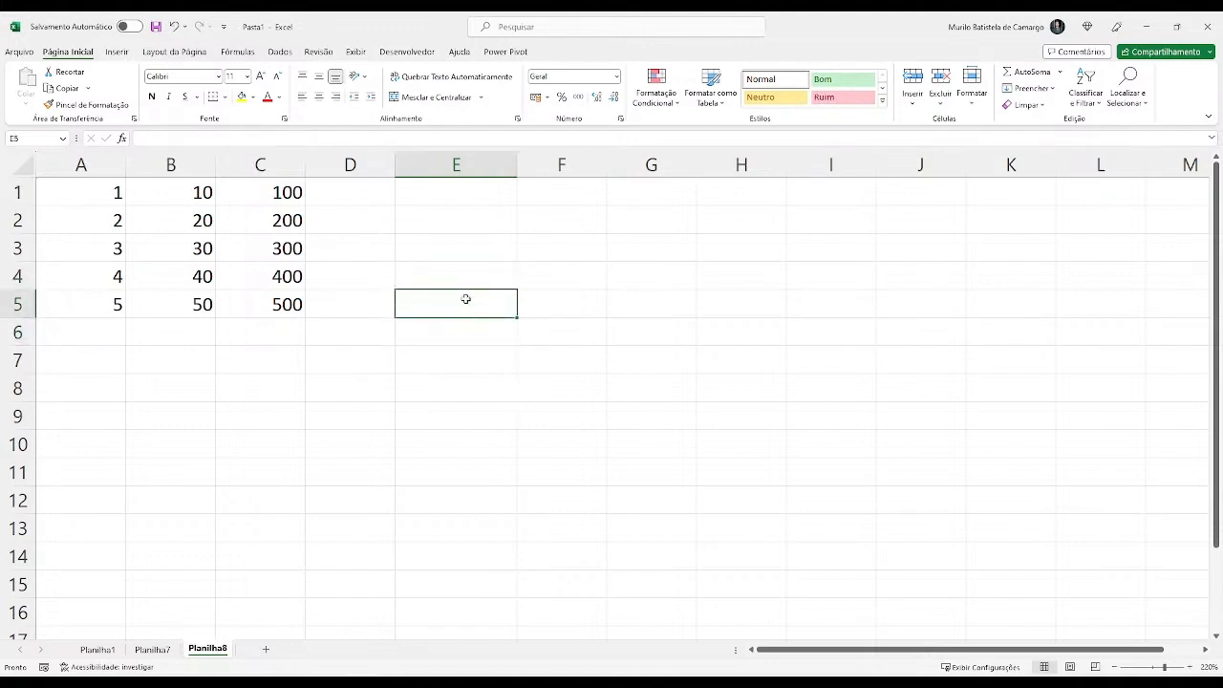
# Enter =VERDADEIRO in cell E4, and clear the cell again.
pyautogui.click(477, 275)
pyautogui.write('=verade')
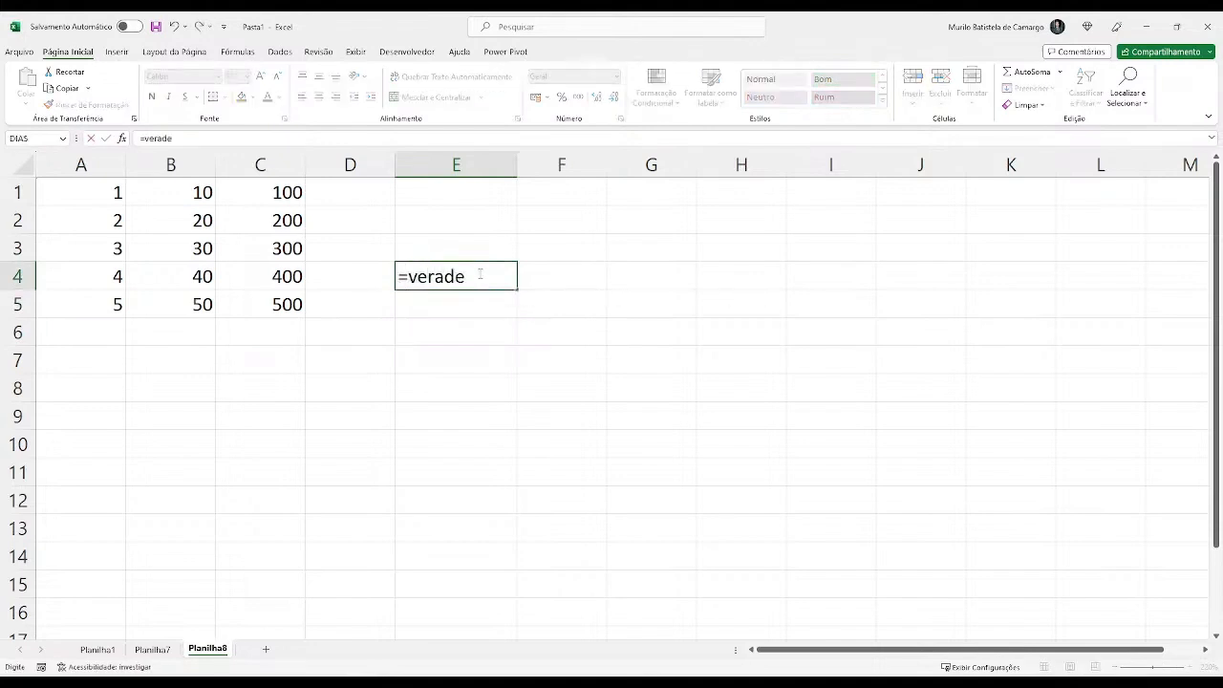
pyautogui.press('BackSpace')
pyautogui.press('BackSpace')
pyautogui.press('BackSpace')
pyautogui.write('da')
pyautogui.press('Tab')
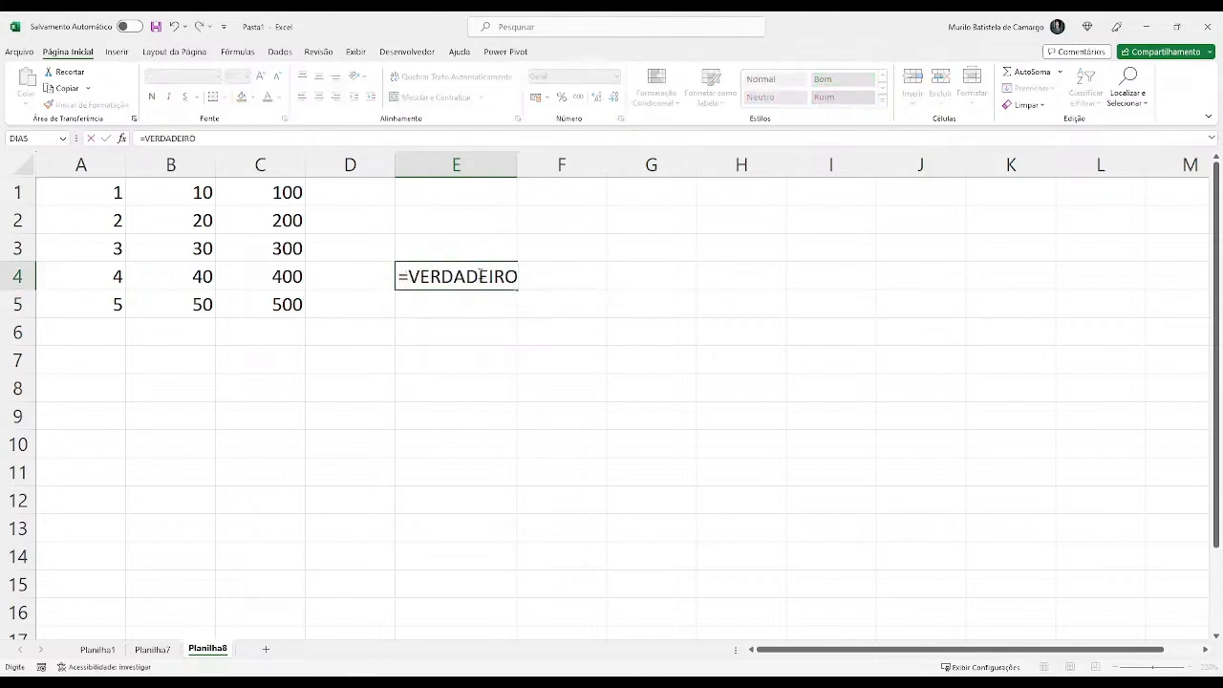
pyautogui.press('Return')
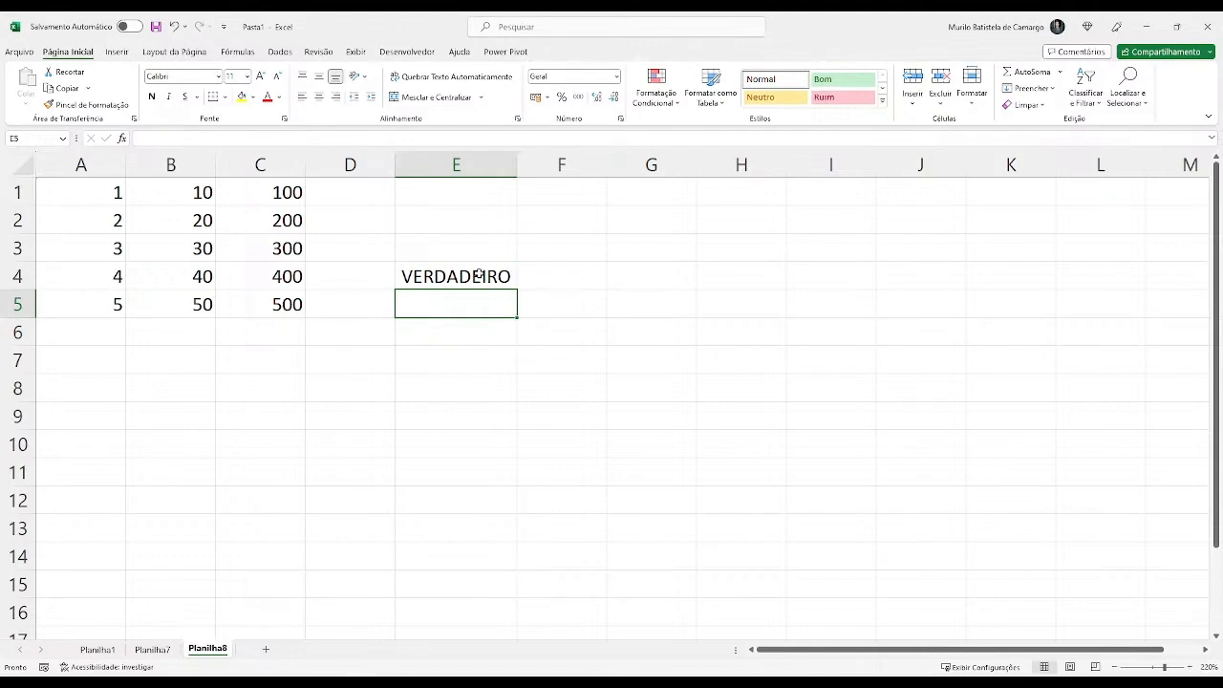
pyautogui.click(479, 274)
pyautogui.press('Delete')
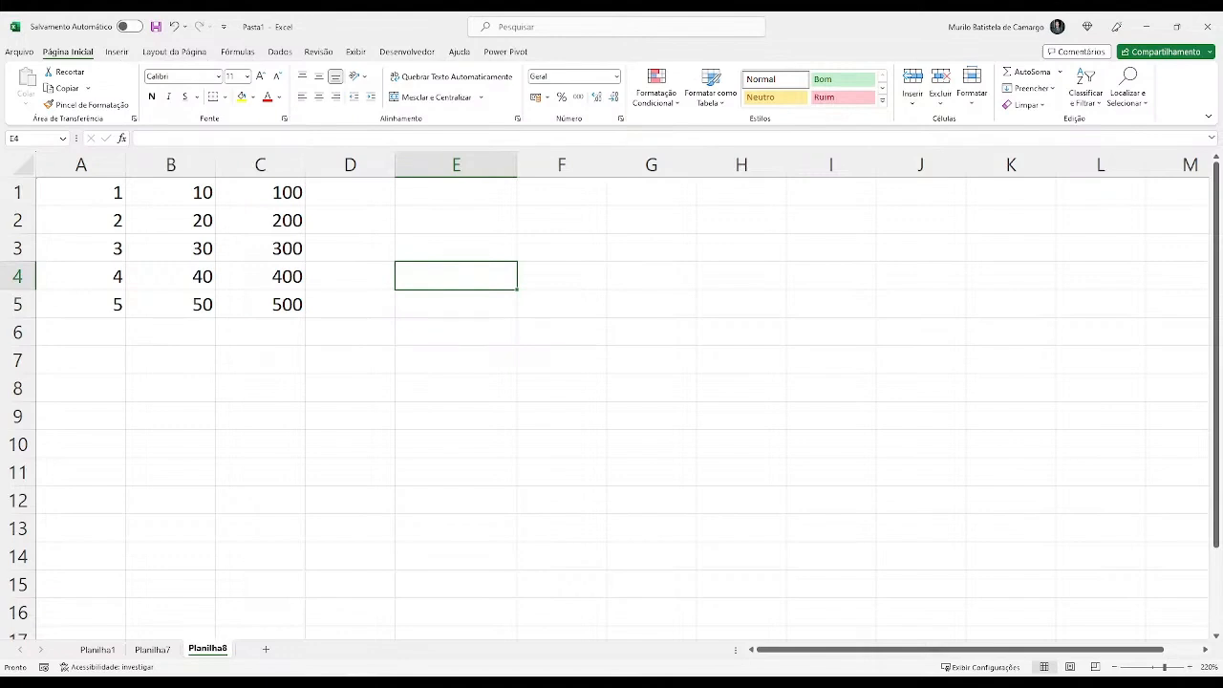
# Enter =SOMASE(A1:A5;">=3") in cell E3 to sum the column A values of at least 3.
pyautogui.hotkey('alt', 'Tab')
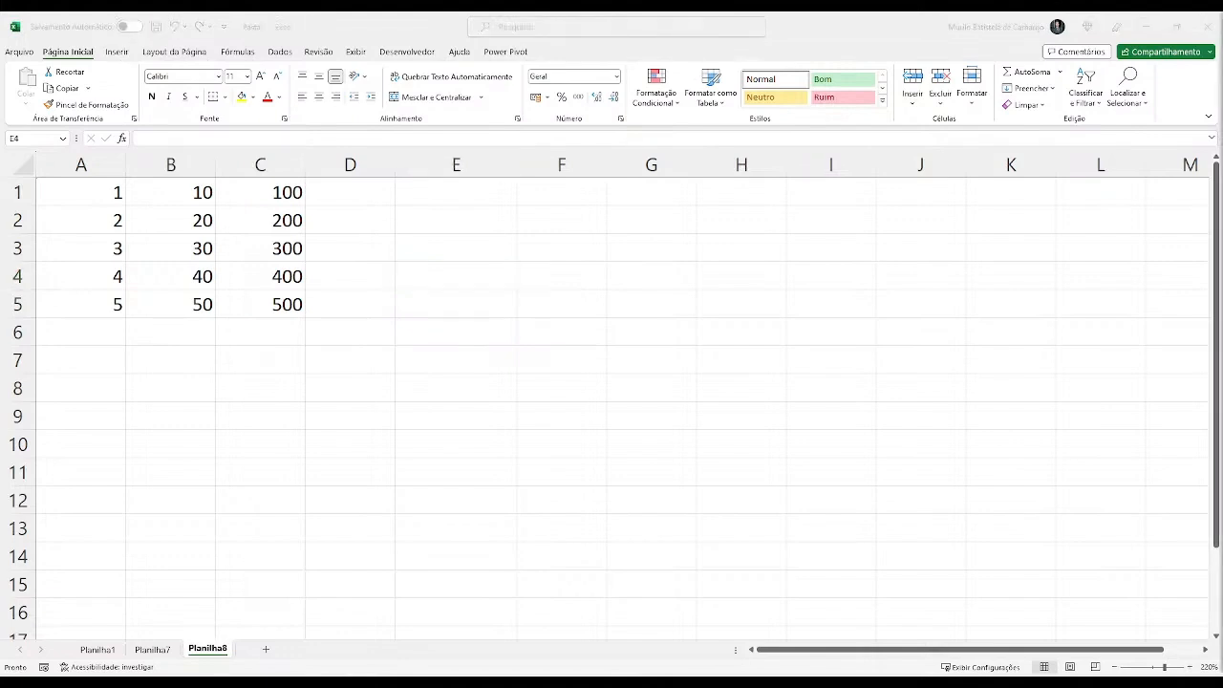
pyautogui.click(439, 248)
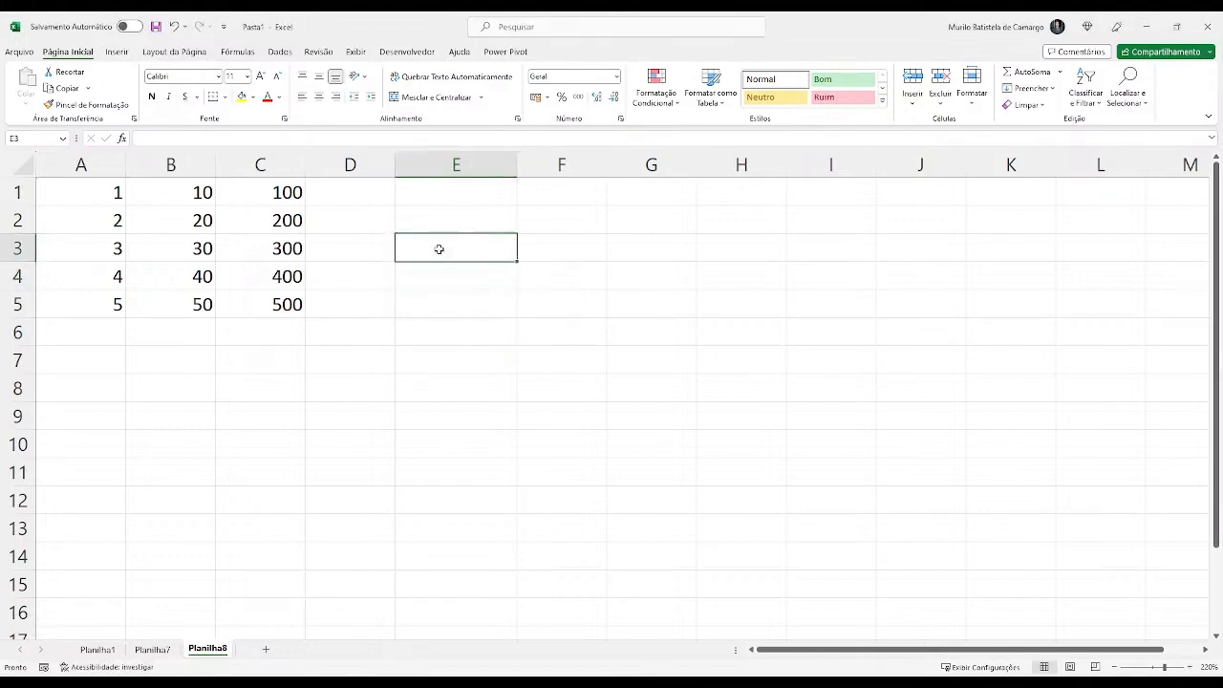
pyautogui.write('=som')
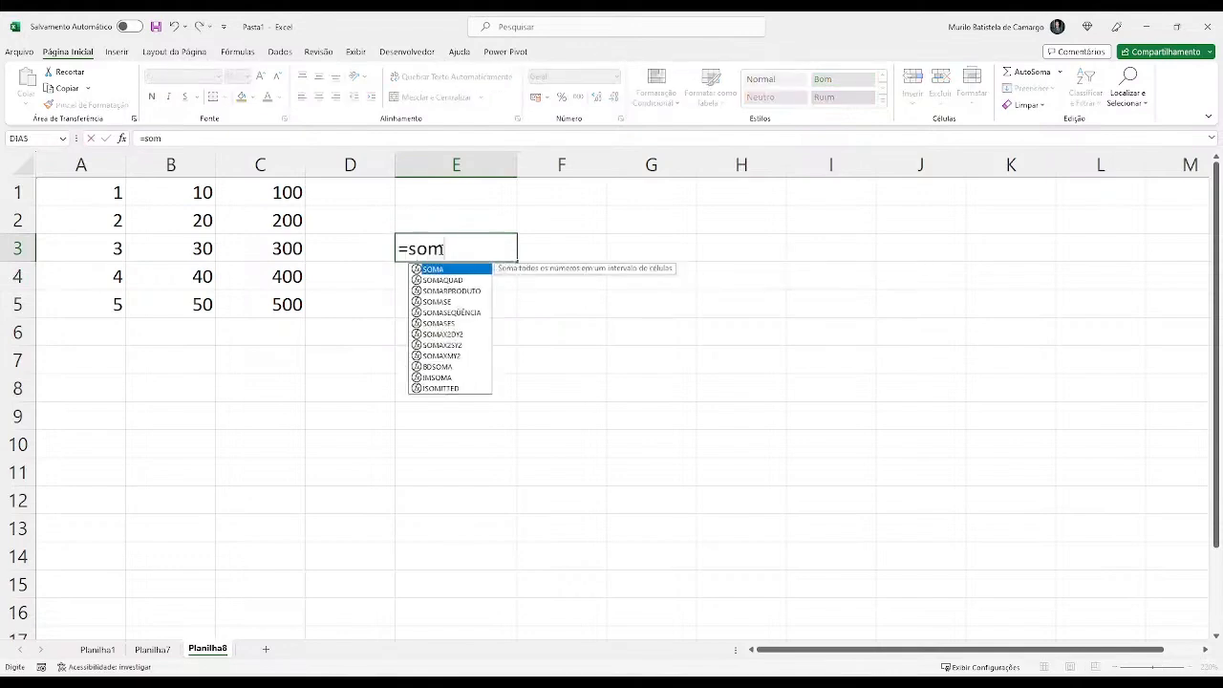
pyautogui.write('ase')
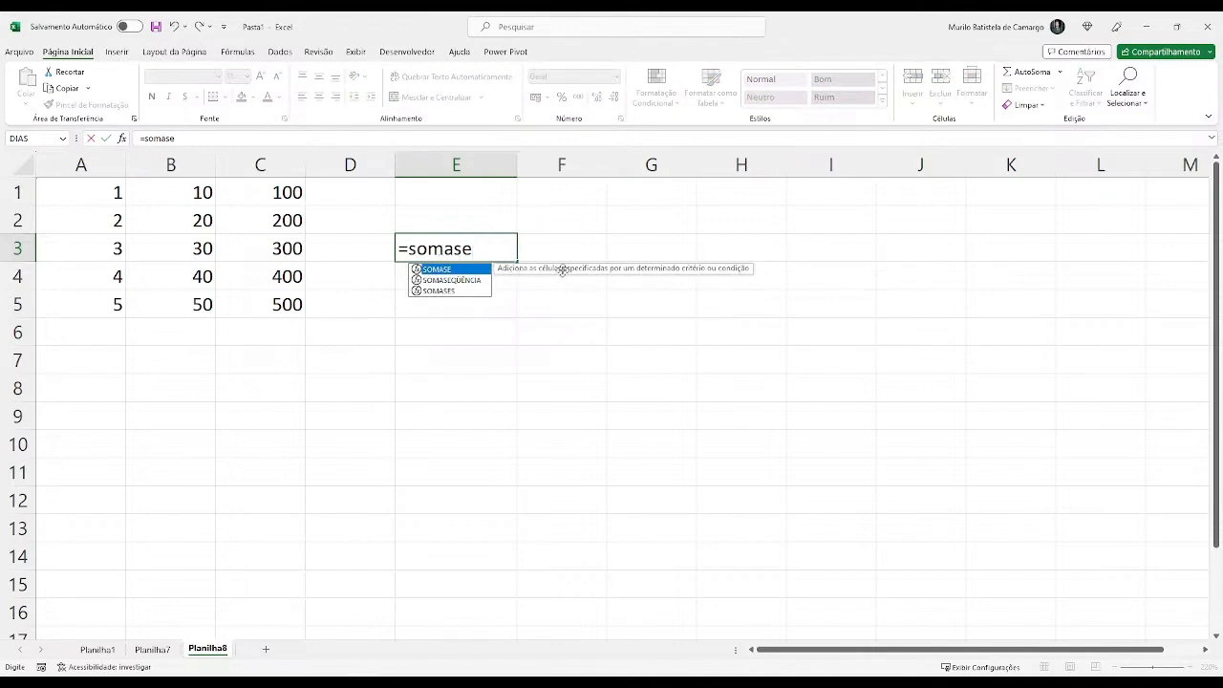
pyautogui.press('Tab')
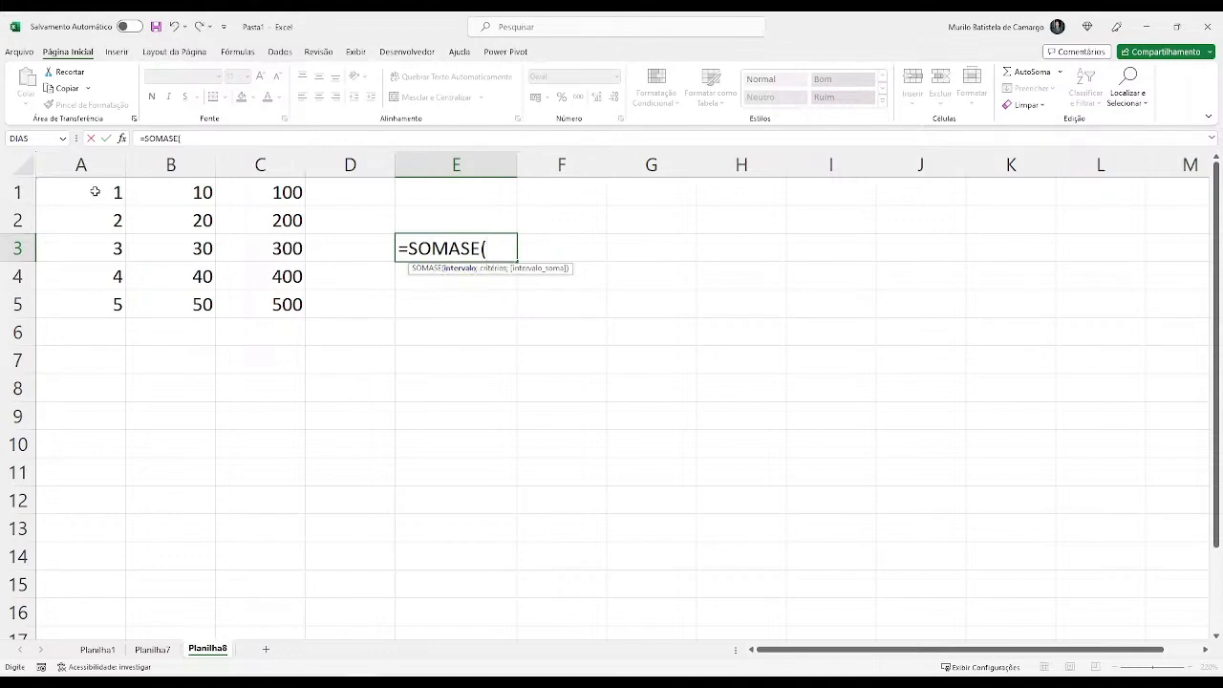
pyautogui.moveTo(96, 192); pyautogui.dragTo(98, 295)
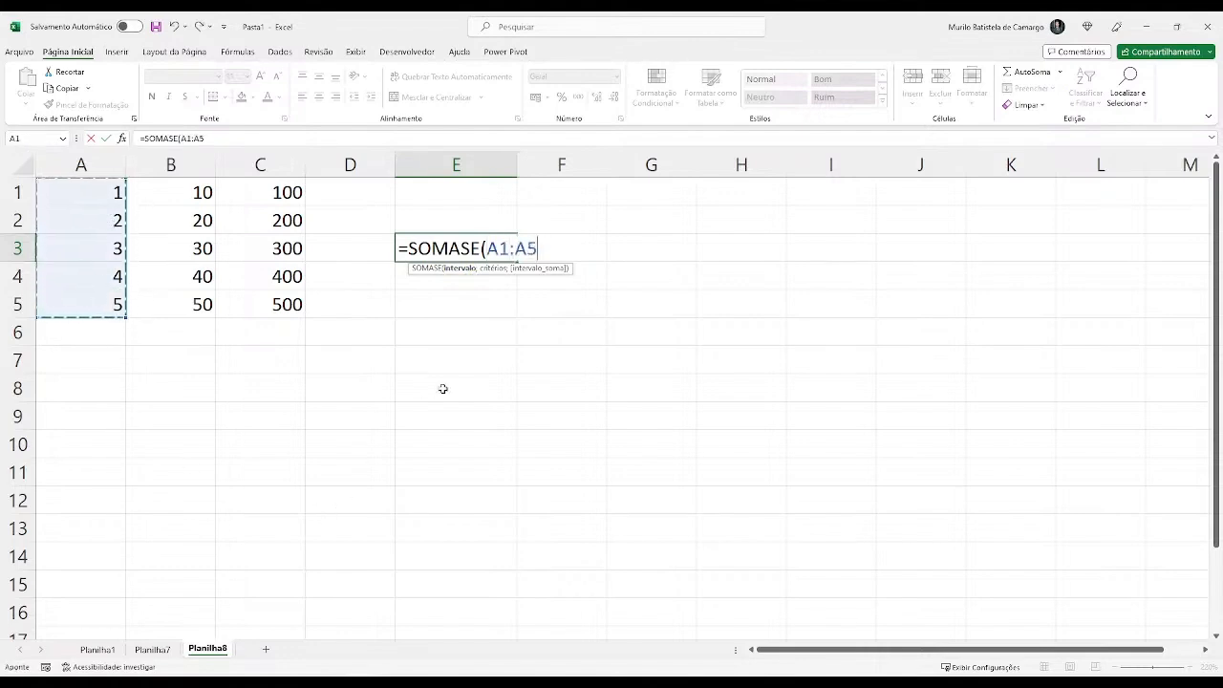
pyautogui.write(';')
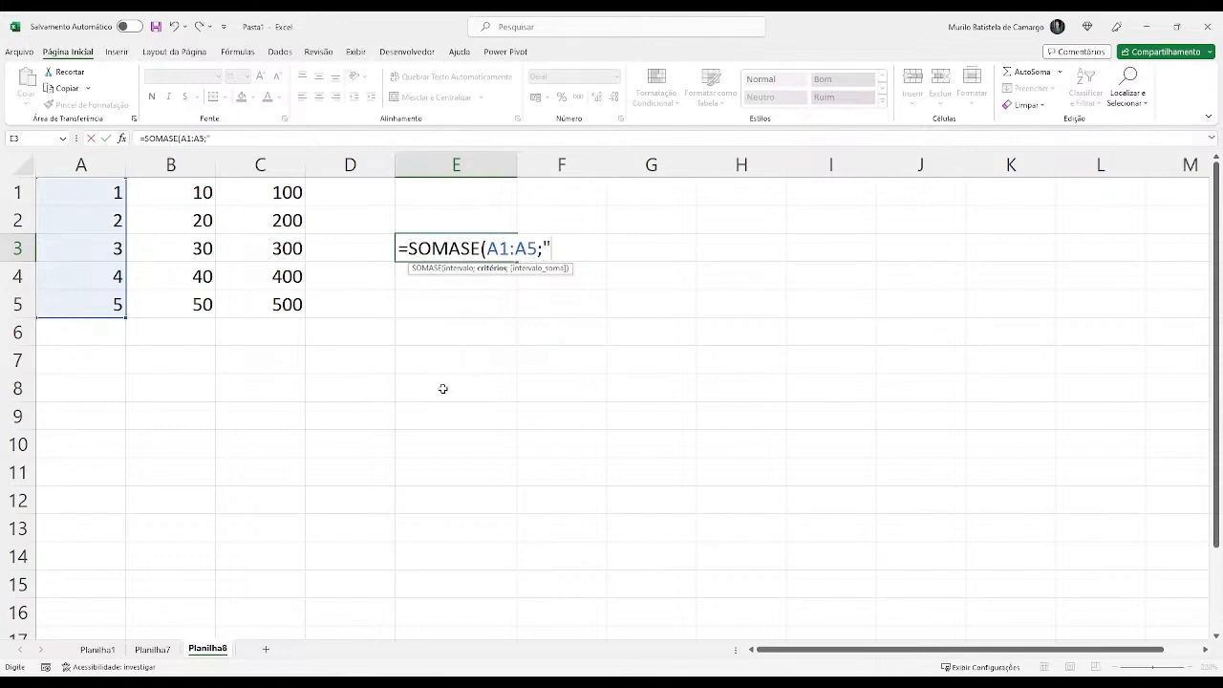
pyautogui.write('>3')
pyautogui.press('Left')
pyautogui.write('=3"')
pyautogui.hotkey('ctrl', 'Return')
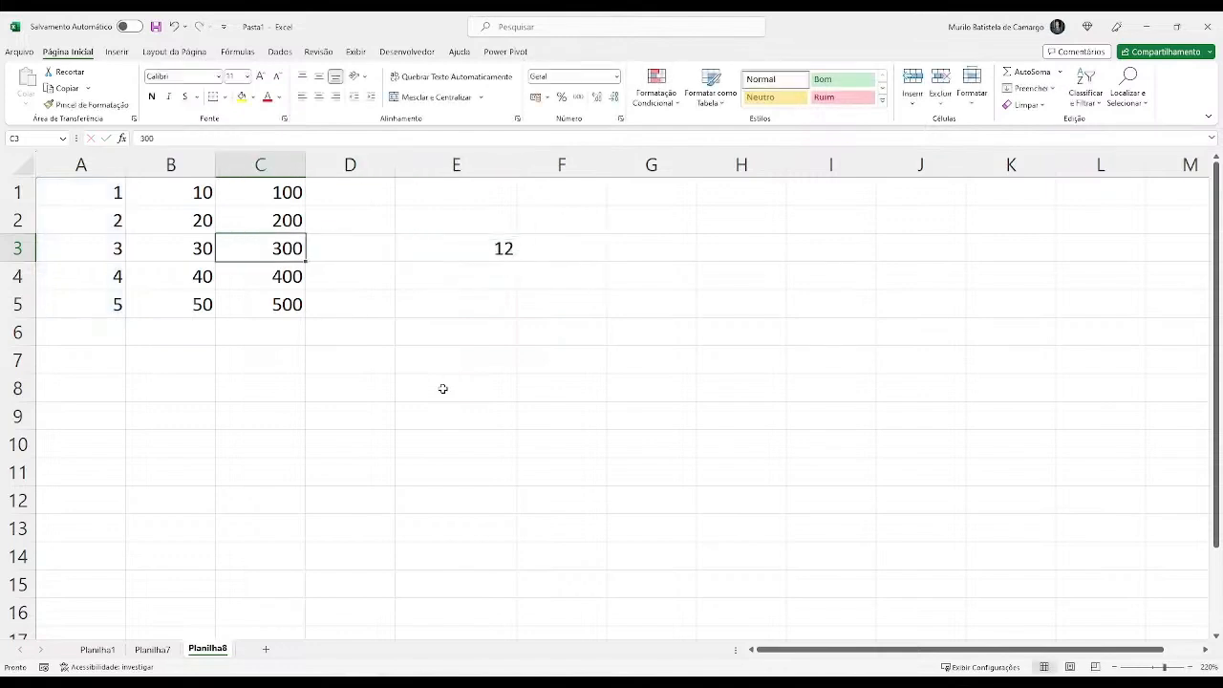
# Try the SOMASE formula in E3 without quotation marks around the >=3 criterion.
pyautogui.press('F2')
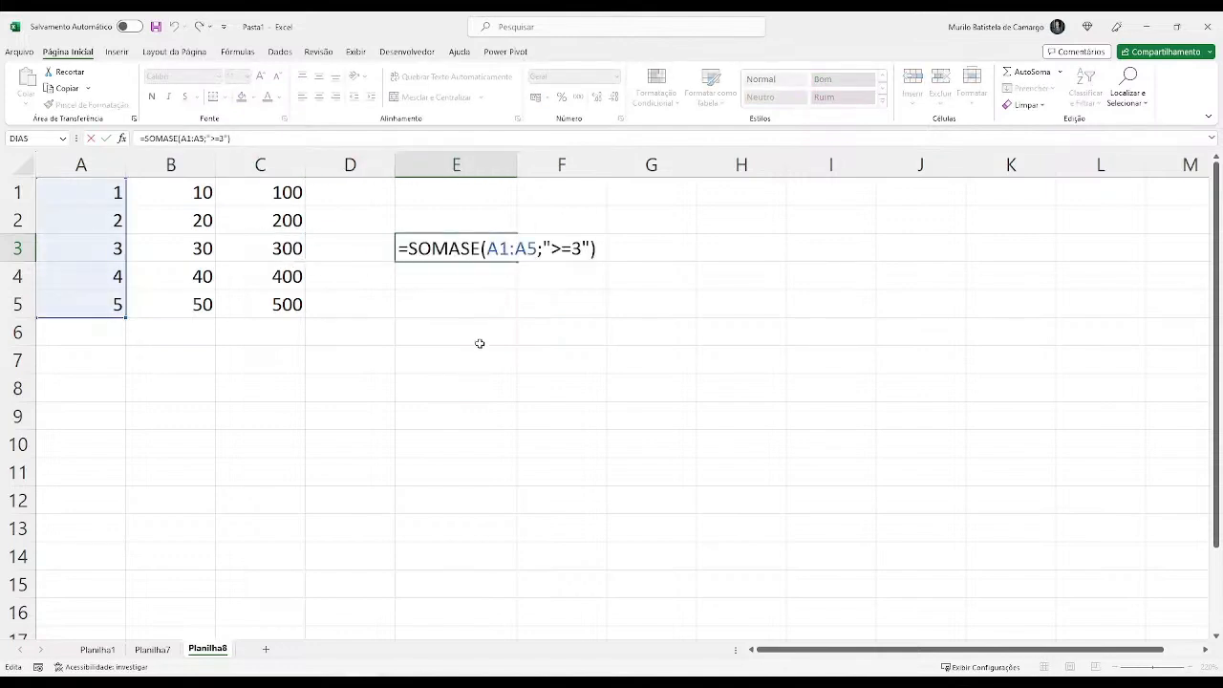
pyautogui.click(556, 250)
pyautogui.press('BackSpace')
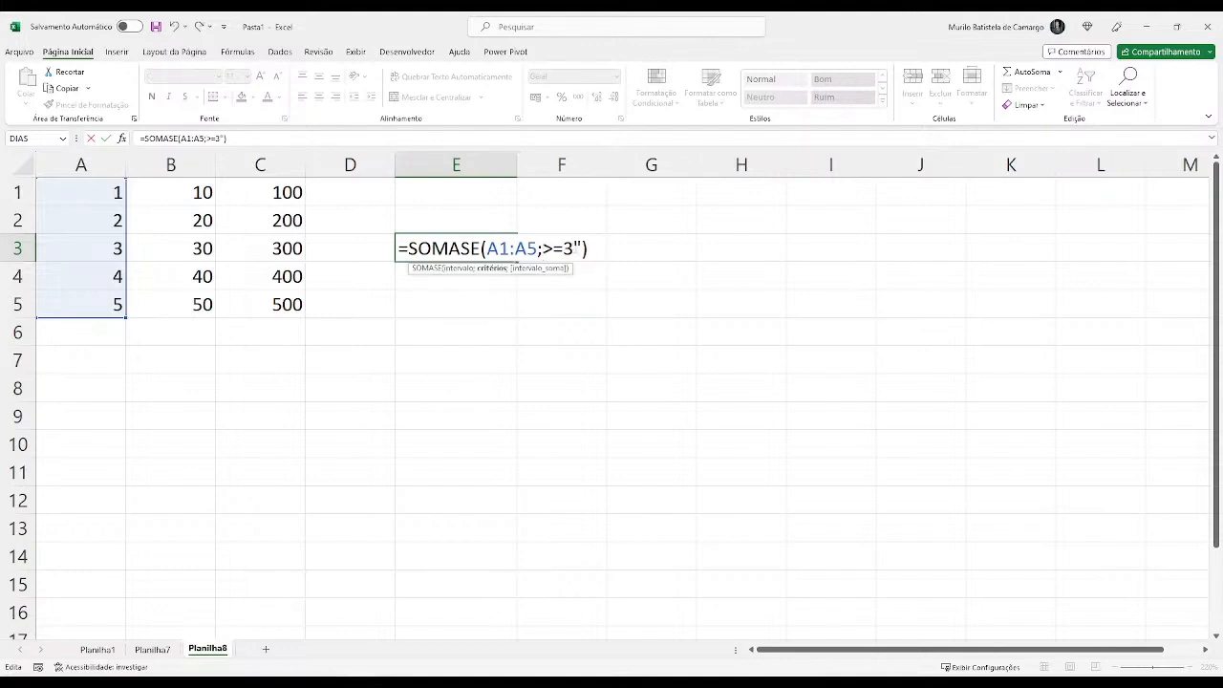
pyautogui.press('Right')
pyautogui.press('Right')
pyautogui.press('Right')
pyautogui.press('Delete')
pyautogui.press('Left')
pyautogui.press('Left')
pyautogui.press('Left')
pyautogui.press('Return')
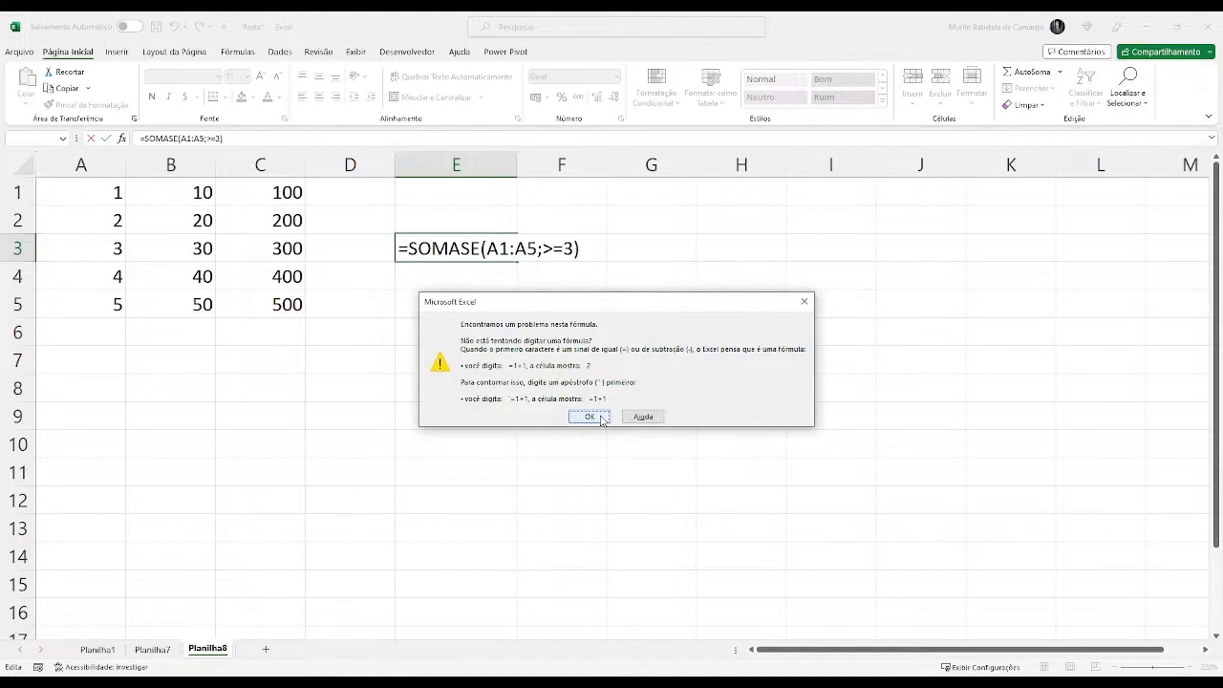
pyautogui.click(601, 418)
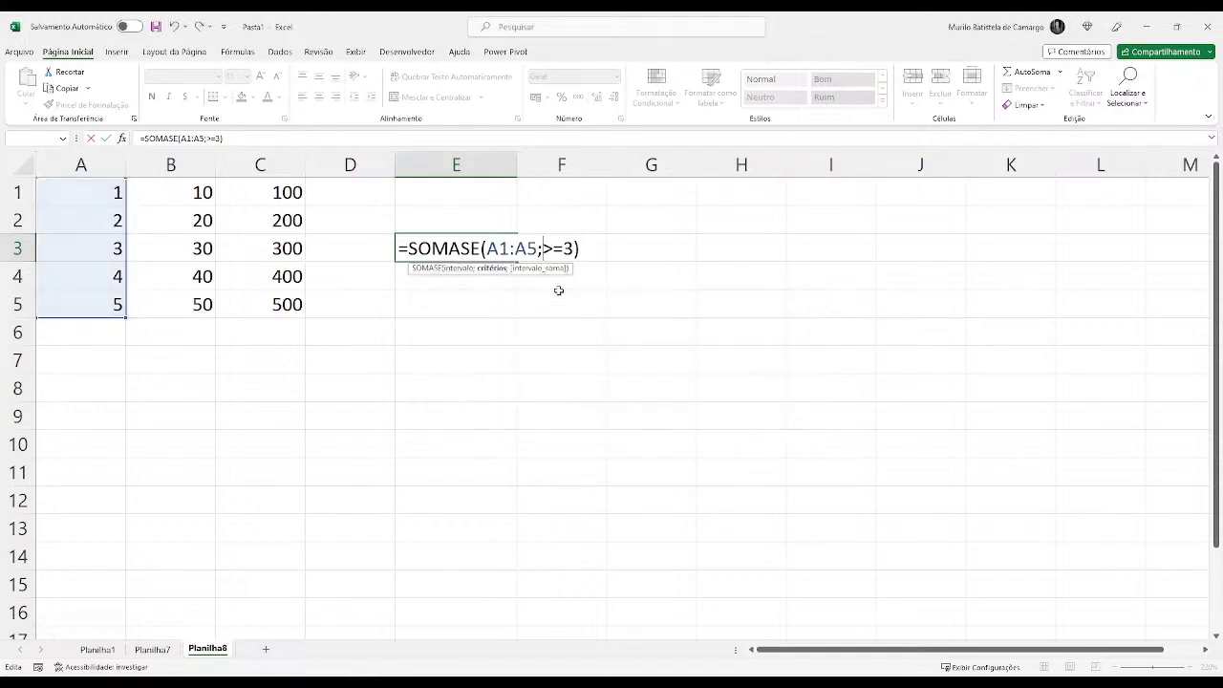
# Restore the quotation marks around the >=3 criterion so E3 contains =SOMASE(A1:A5;">=3").
pyautogui.write('"')
pyautogui.press('Right')
pyautogui.press('Right')
pyautogui.press('Right')
pyautogui.write('"')
pyautogui.moveTo(552, 248); pyautogui.dragTo(582, 248)
pyautogui.press('Return')
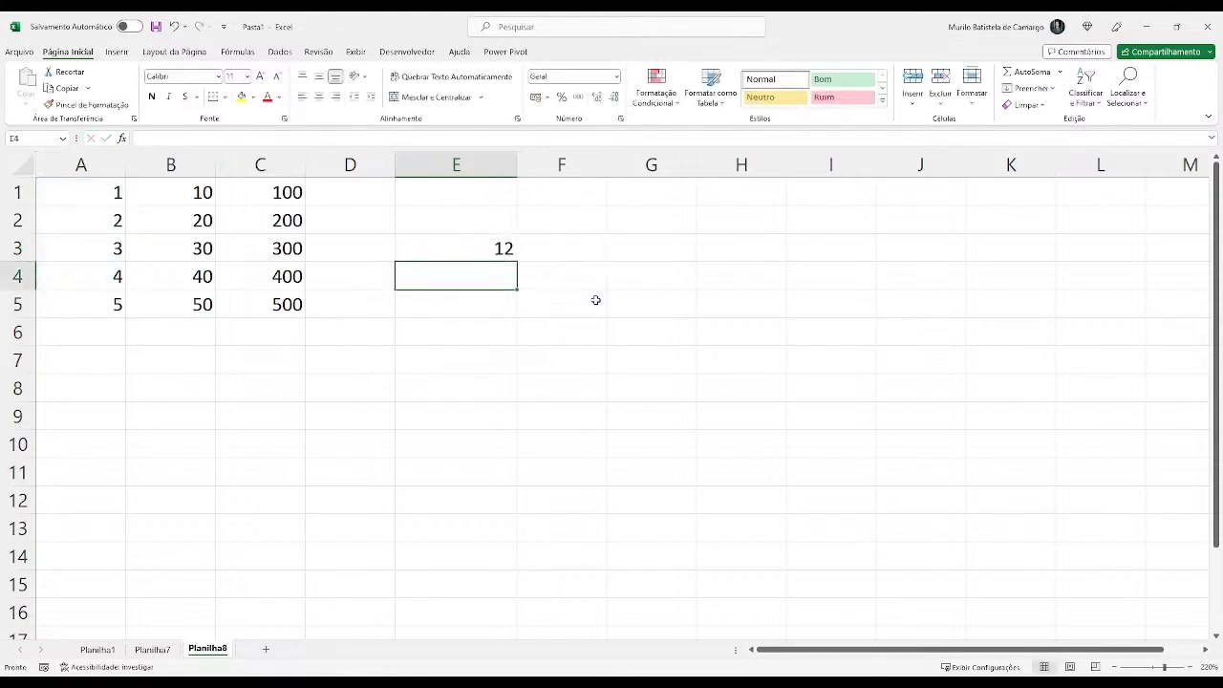
# Review the SOMASE formula in E3 and select A3:A5 to check the sum of the matching values.
pyautogui.click(506, 246)
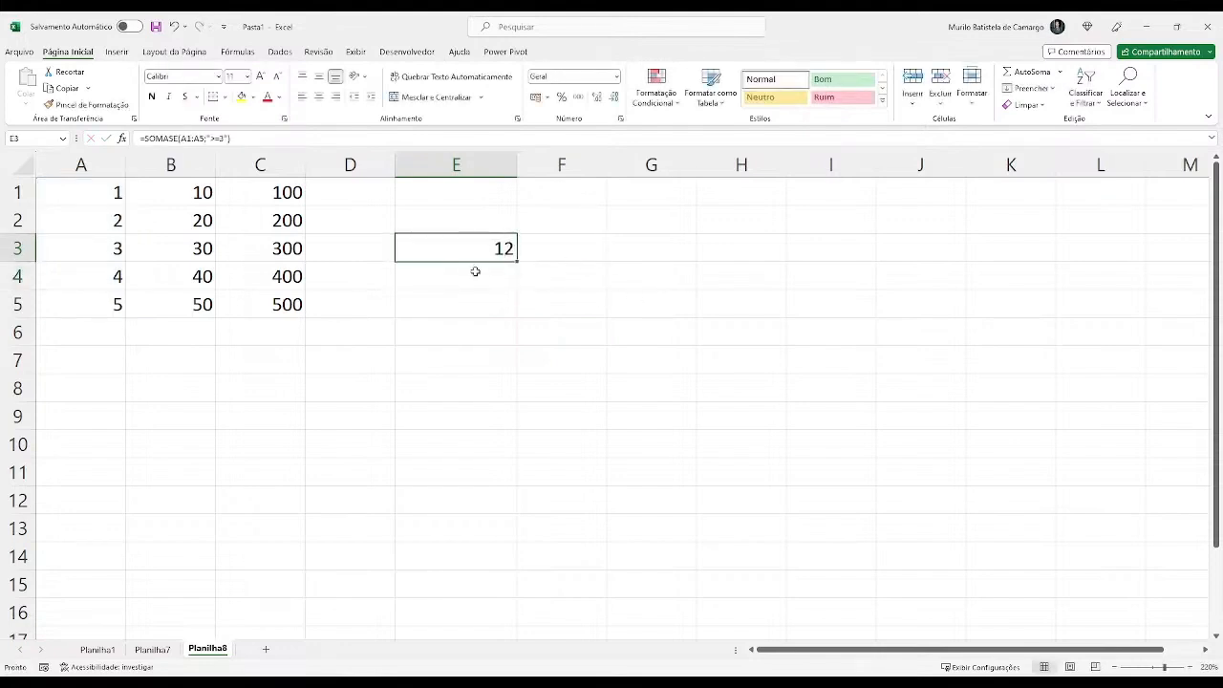
pyautogui.press('F2')
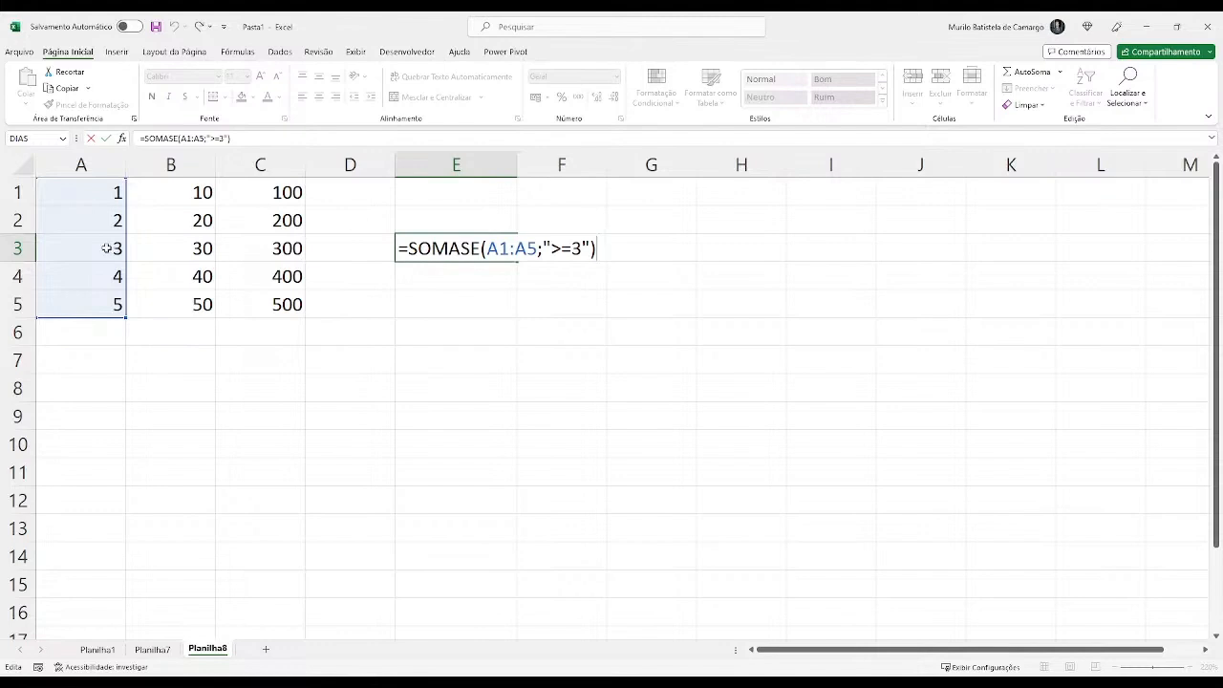
pyautogui.moveTo(107, 248); pyautogui.dragTo(113, 311)
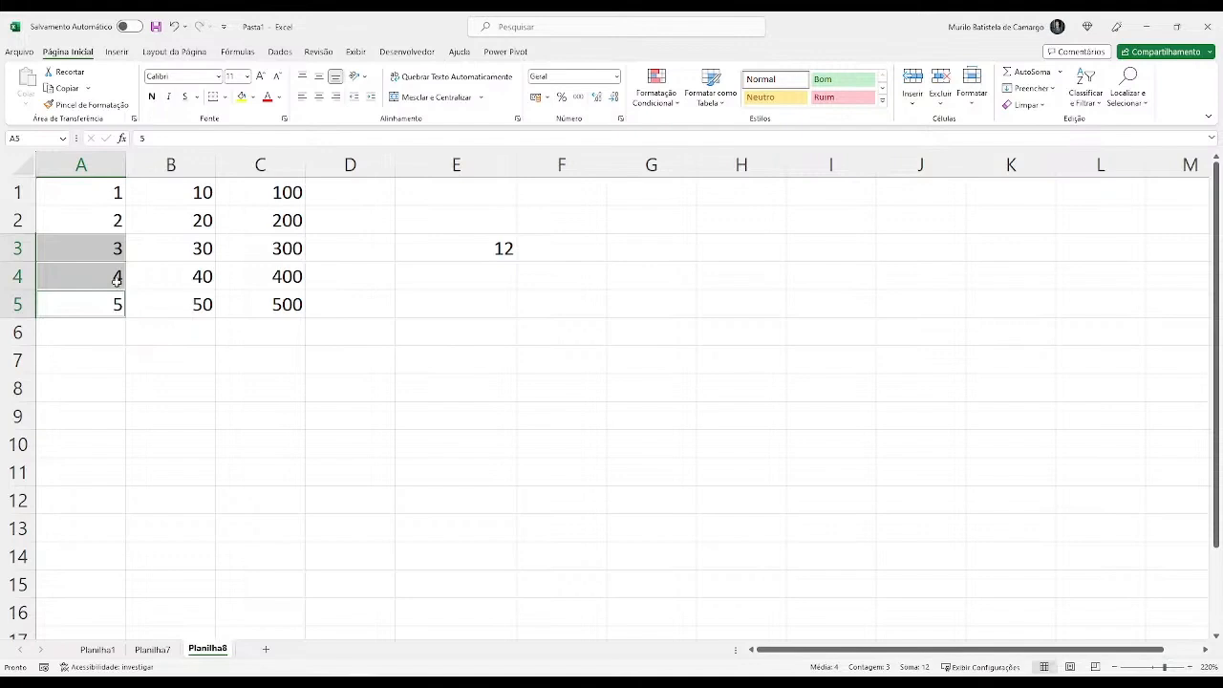
# Change the SOMASE criterion in E3 to ">3".
pyautogui.click(486, 245)
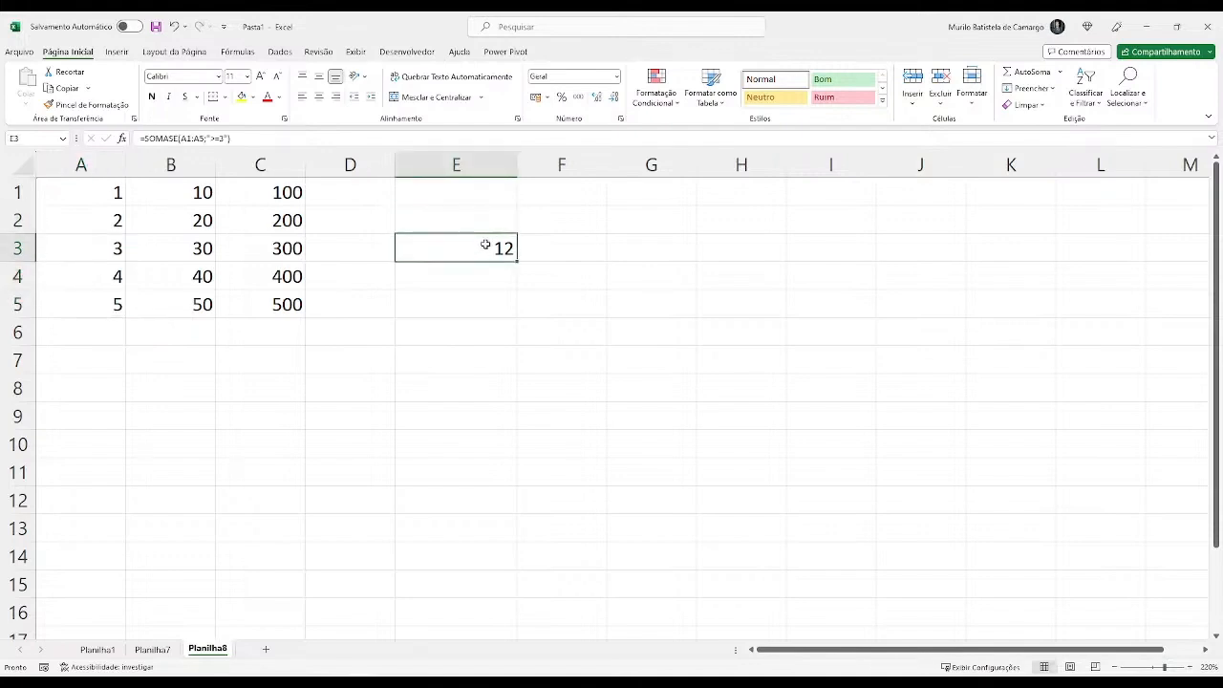
pyautogui.doubleClick(485, 245)
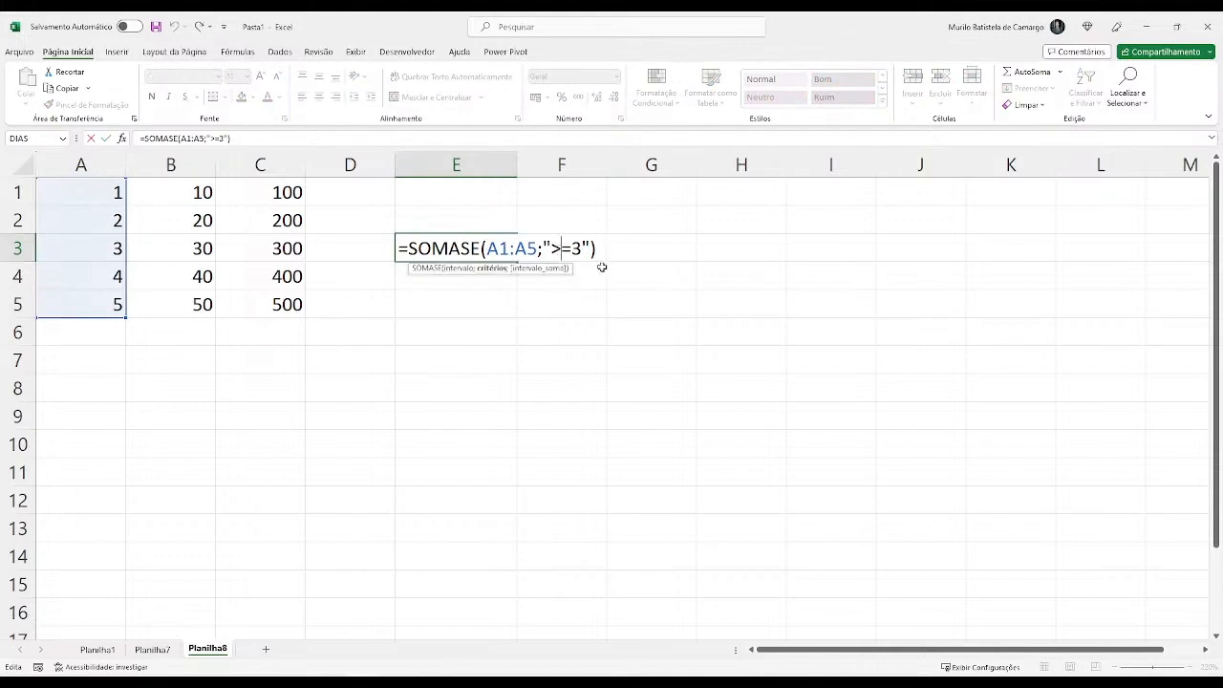
pyautogui.press('BackSpace')
pyautogui.press('Return')
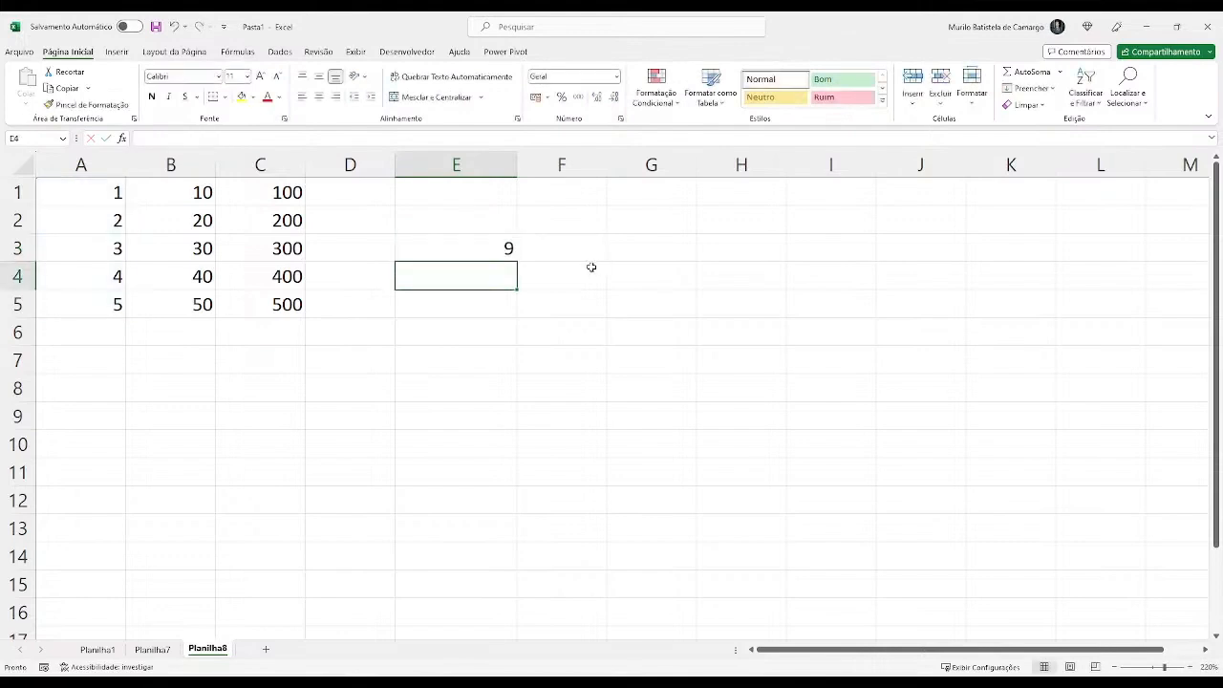
# Check the E3 formula against the sum of cells A4:A5, leaving the formula unchanged.
pyautogui.click(566, 256)
pyautogui.doubleClick(507, 249)
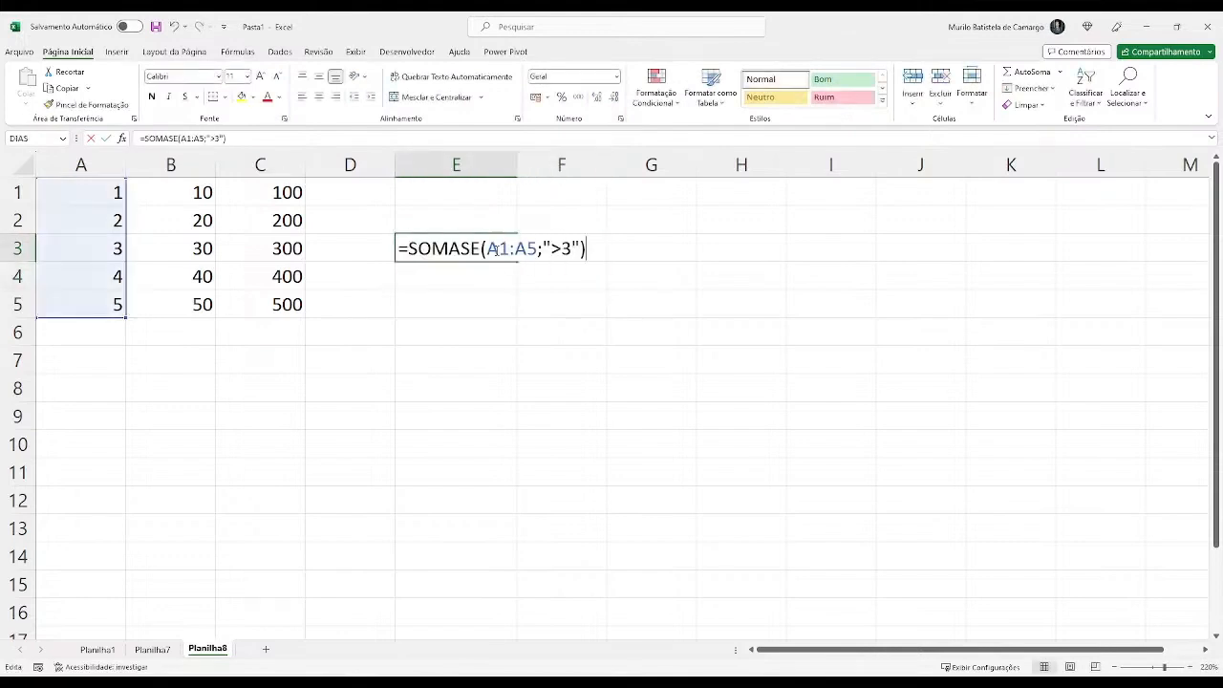
pyautogui.click(116, 275)
pyautogui.moveTo(116, 275); pyautogui.dragTo(115, 304)
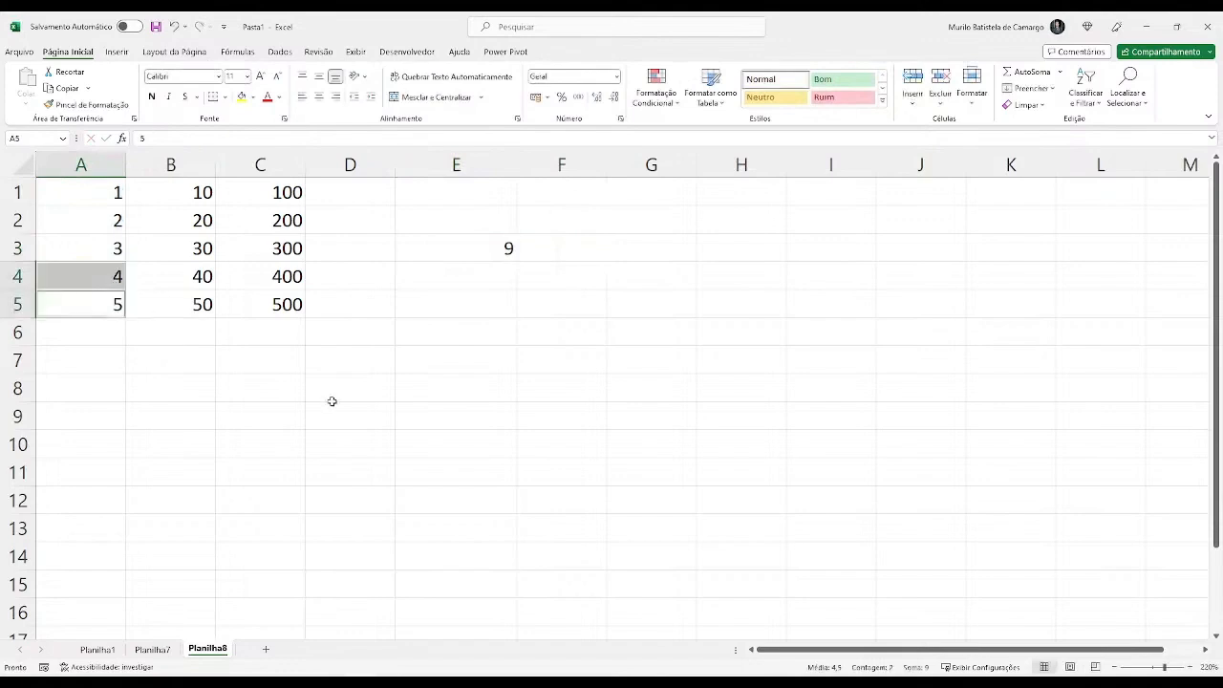
pyautogui.click(470, 245)
pyautogui.doubleClick(466, 248)
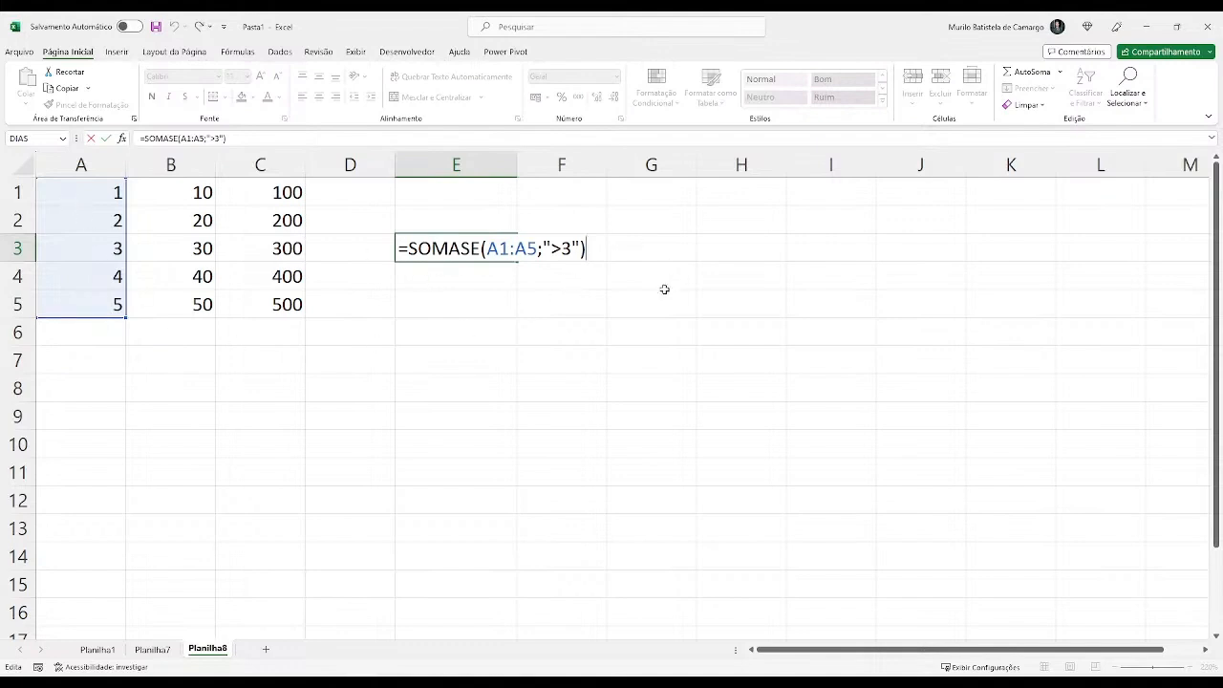
pyautogui.press('Escape')
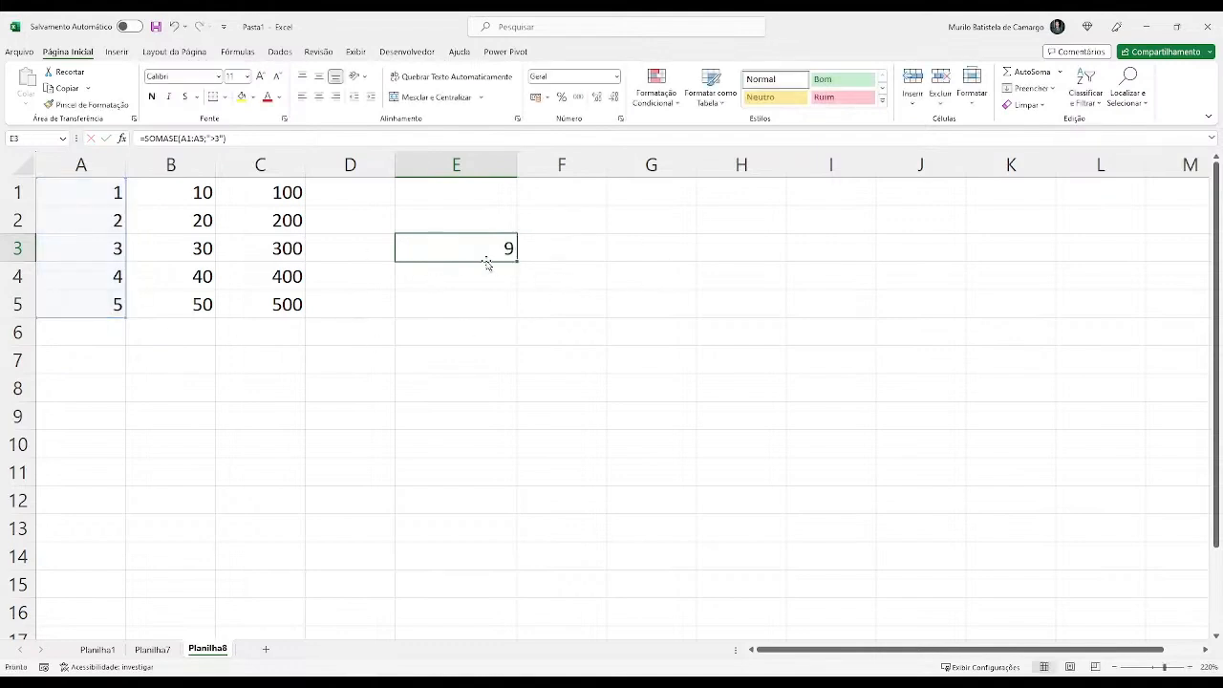
# Add B1:B5 as the sum range in E3 so the formula reads =SOMASE(A1:A5;">3";B1:B5).
pyautogui.doubleClick(488, 254)
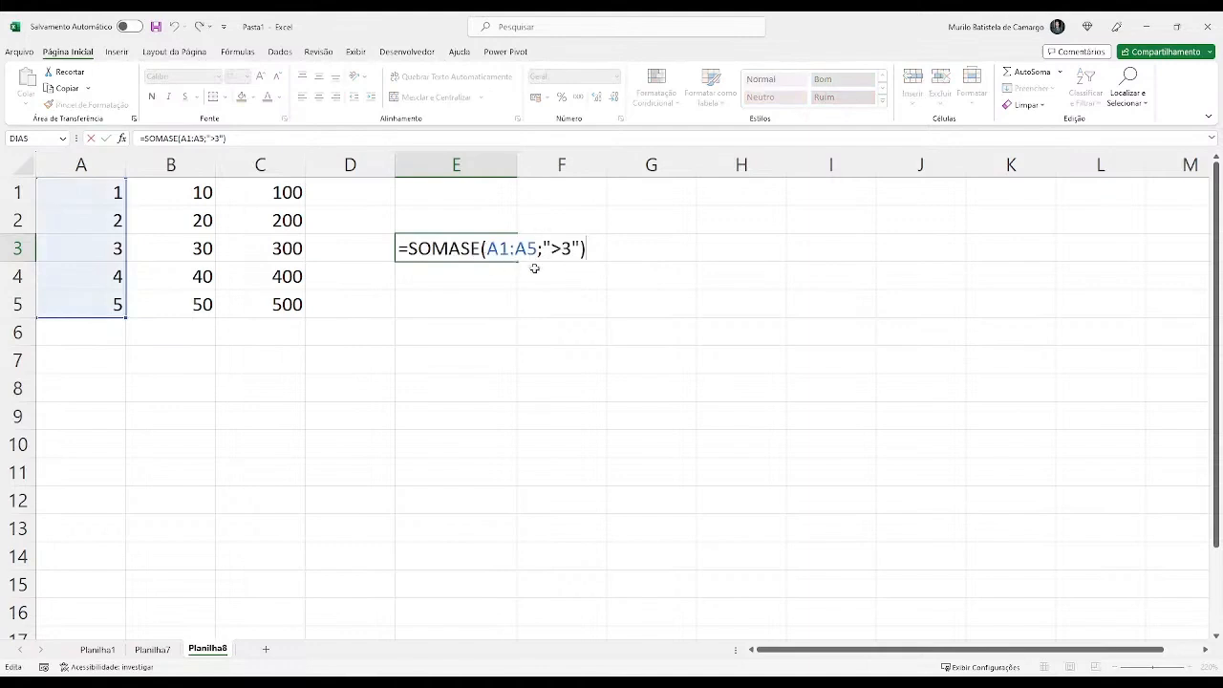
pyautogui.press('Left')
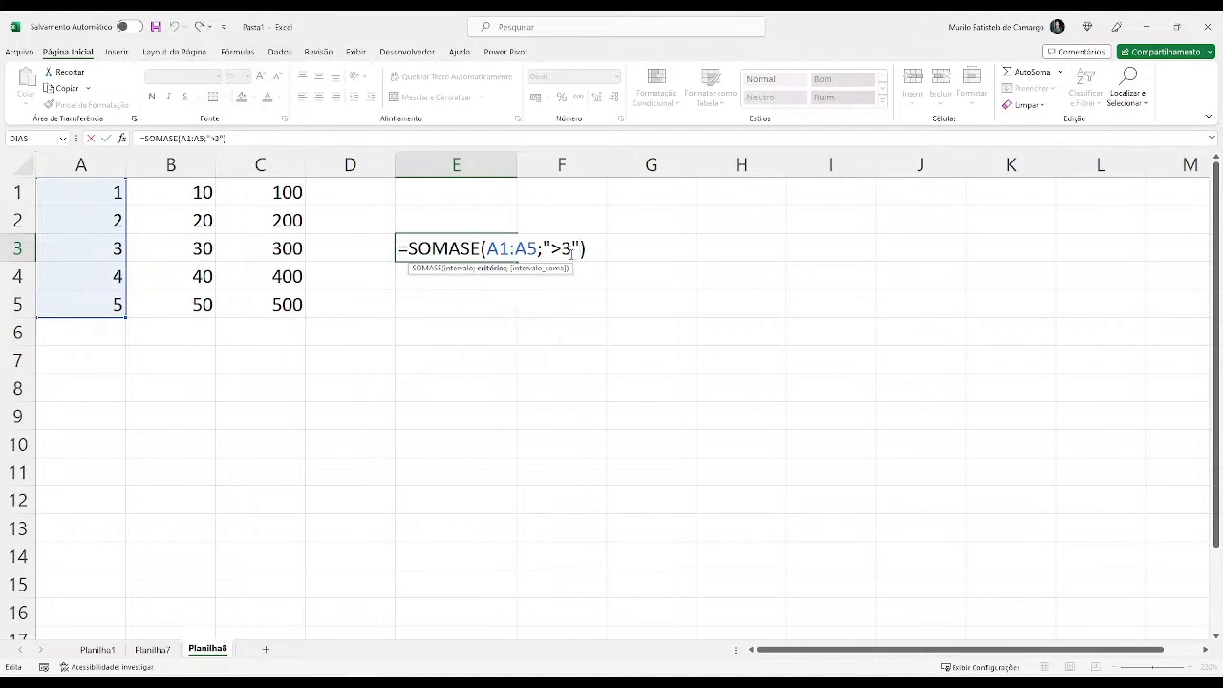
pyautogui.write(';')
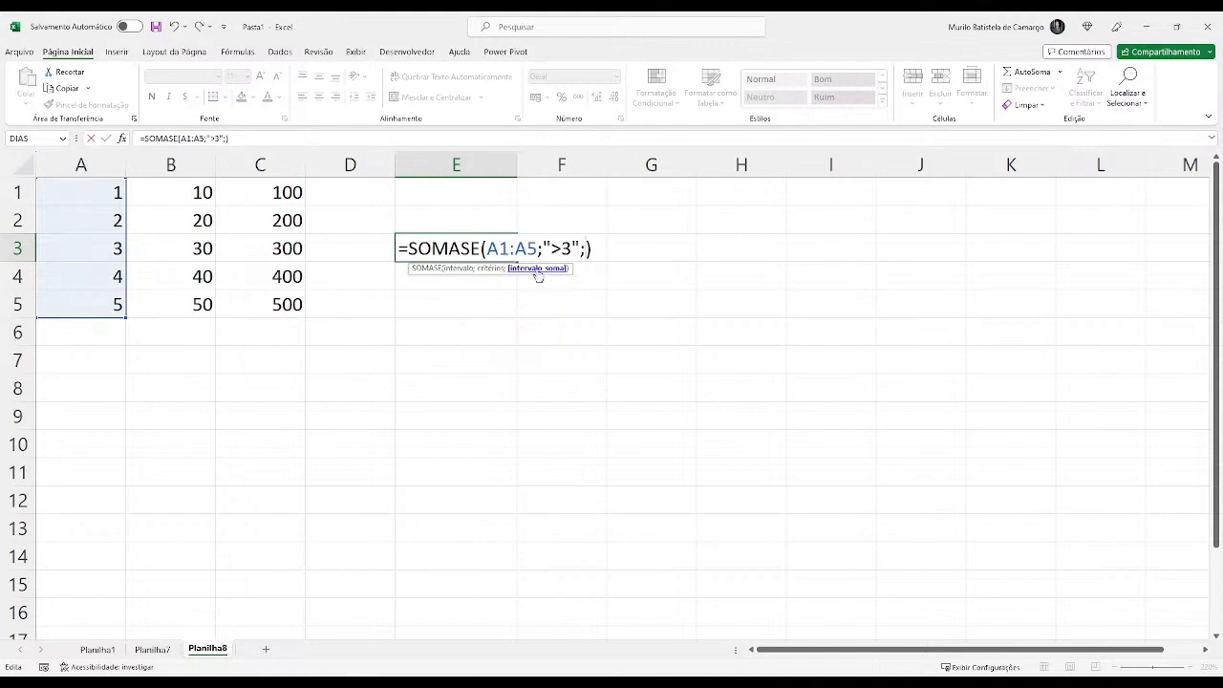
pyautogui.moveTo(196, 184); pyautogui.dragTo(201, 306)
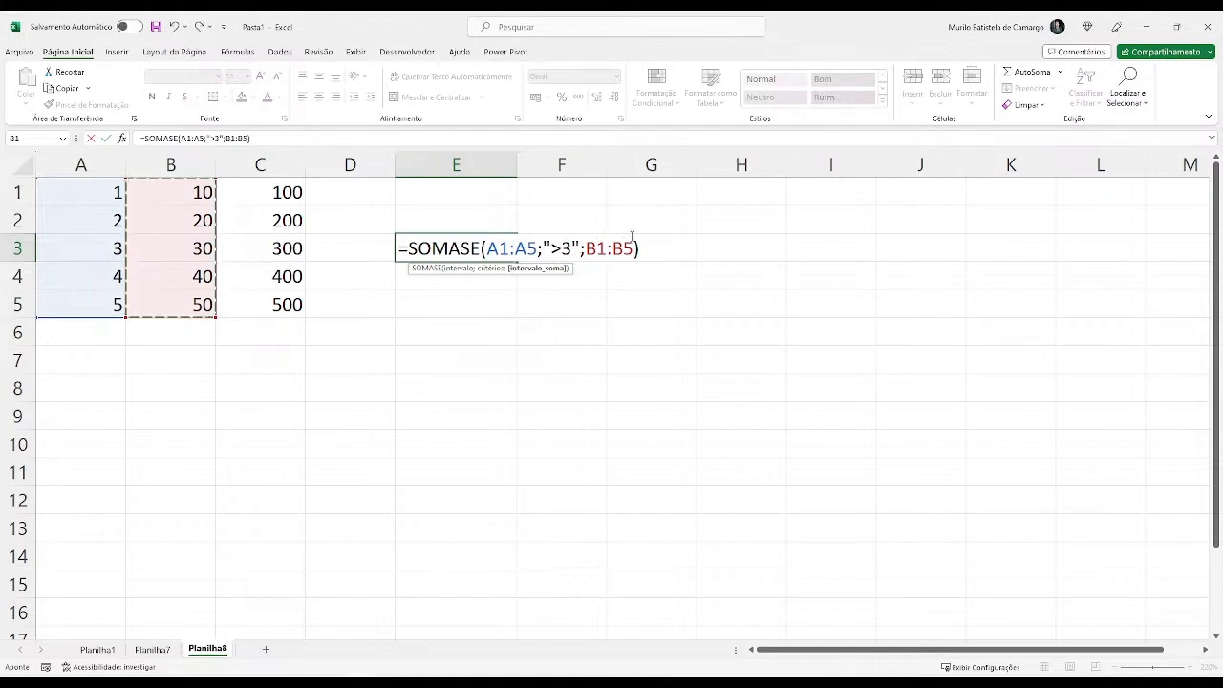
pyautogui.press('Return')
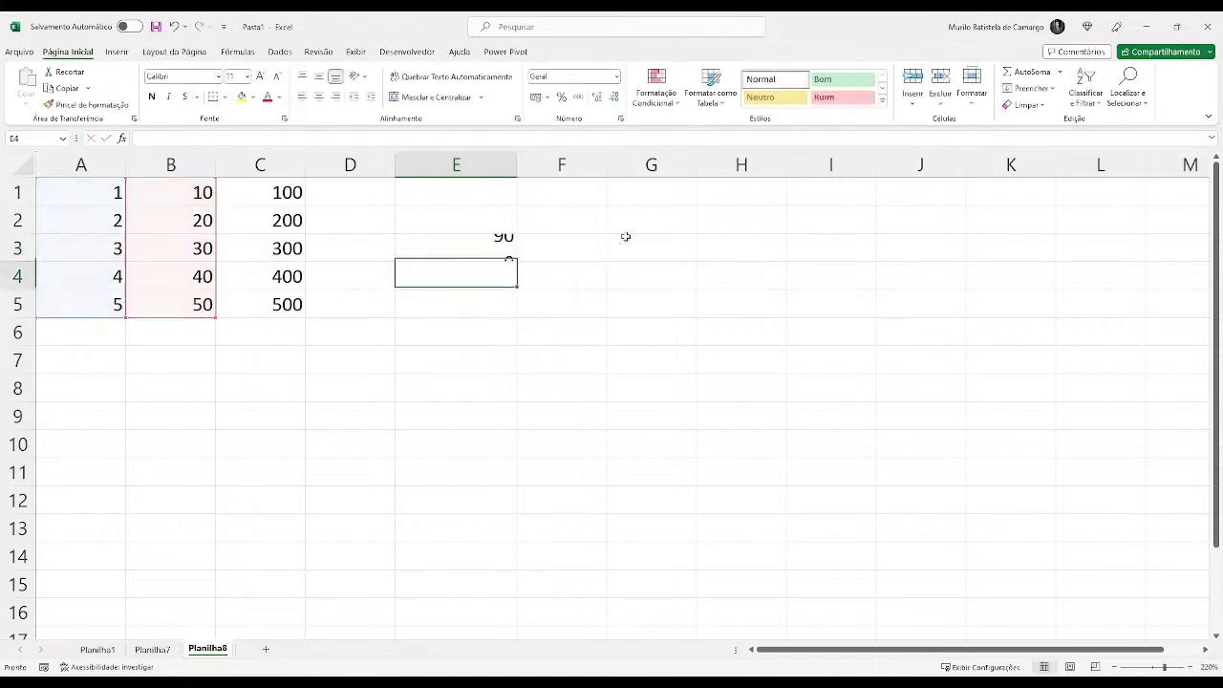
# Review the criterion and sum range arguments in E3, and select the matching cells A4:A5 and B4:B5.
pyautogui.click(482, 248)
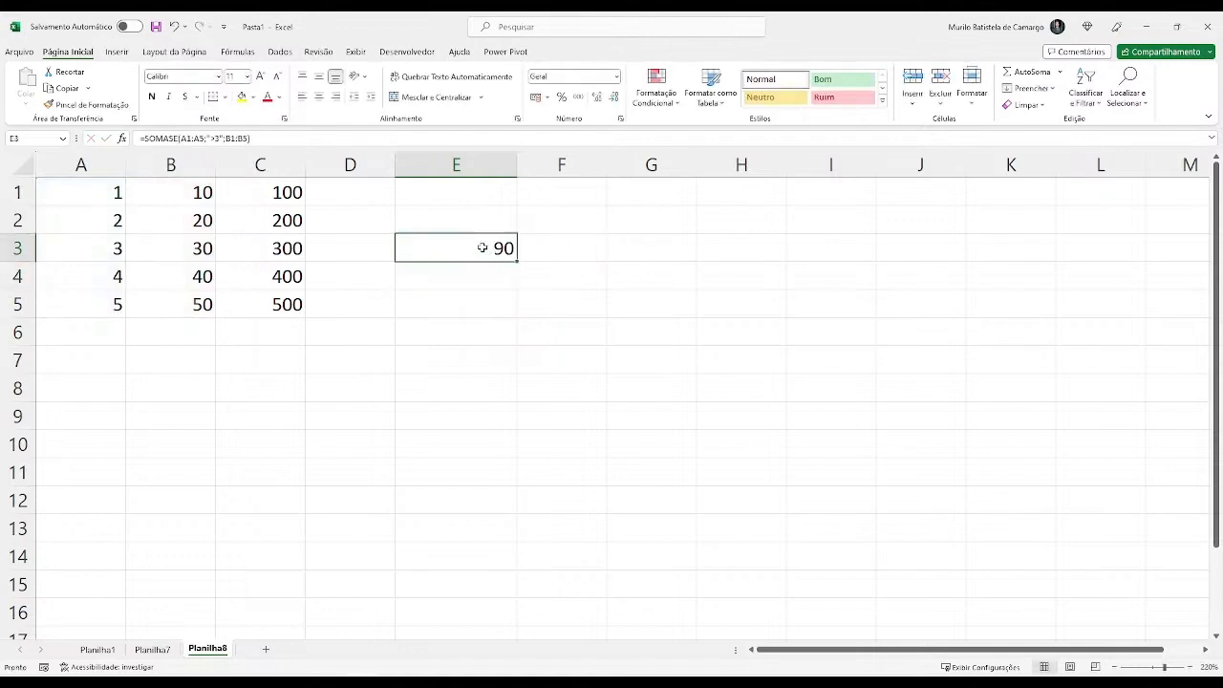
pyautogui.doubleClick(482, 247)
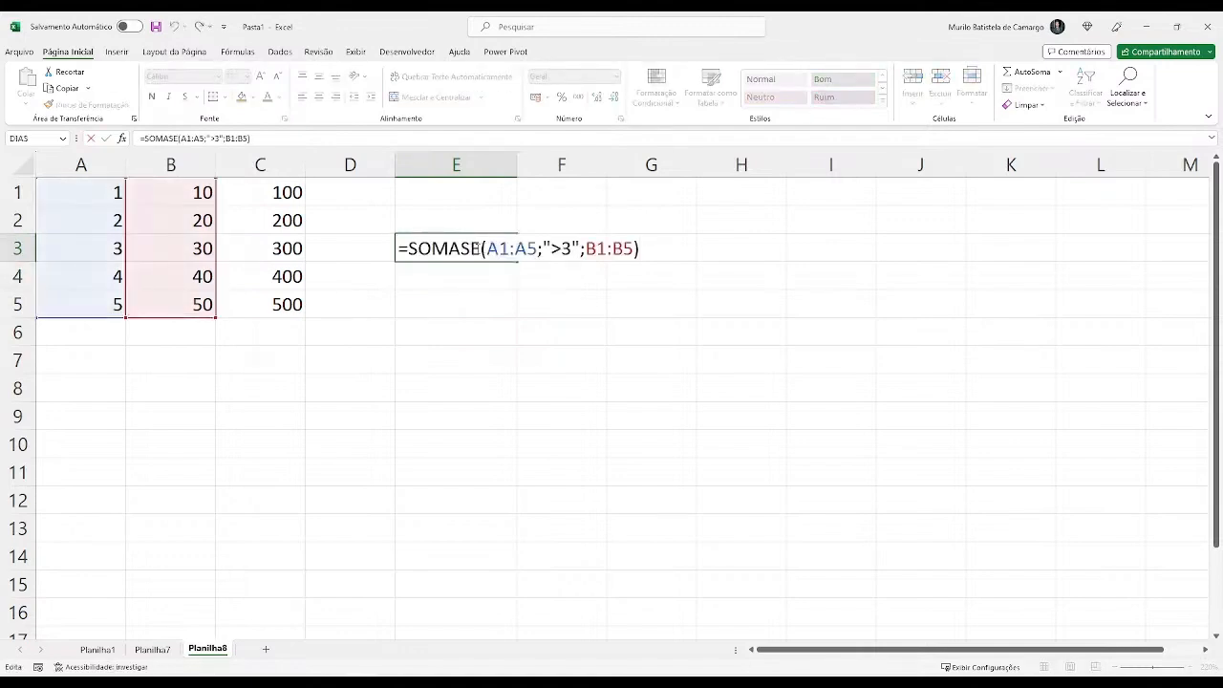
pyautogui.moveTo(537, 248); pyautogui.dragTo(578, 248)
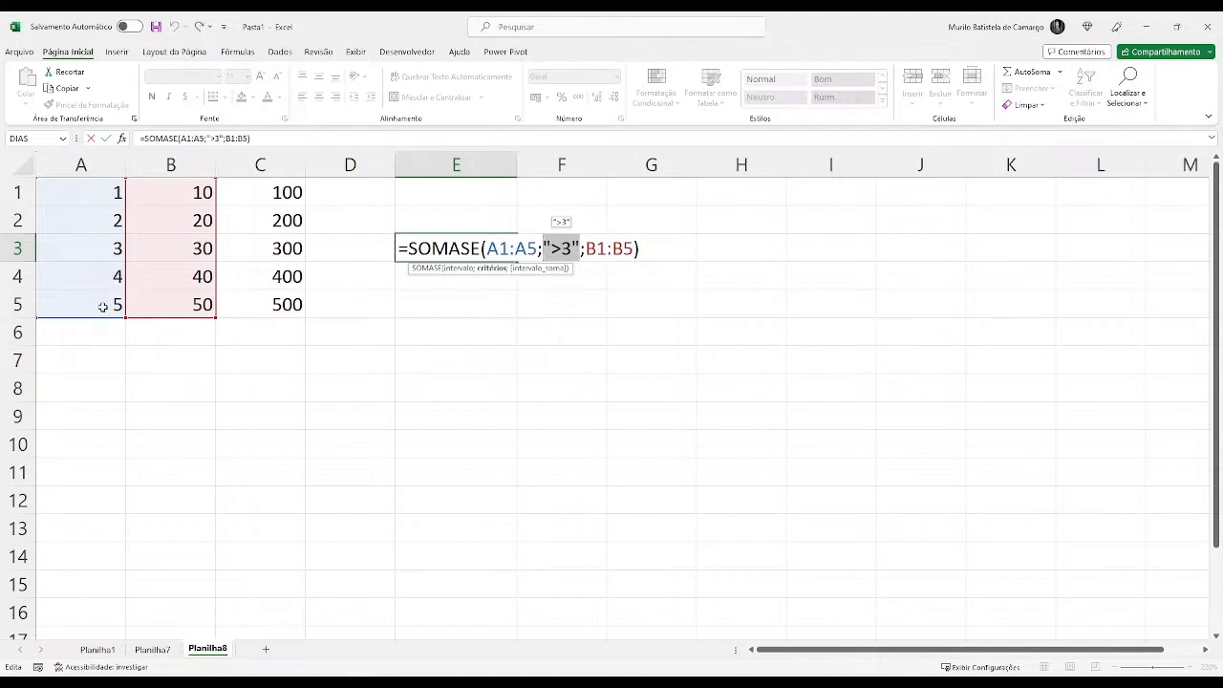
pyautogui.click(541, 269)
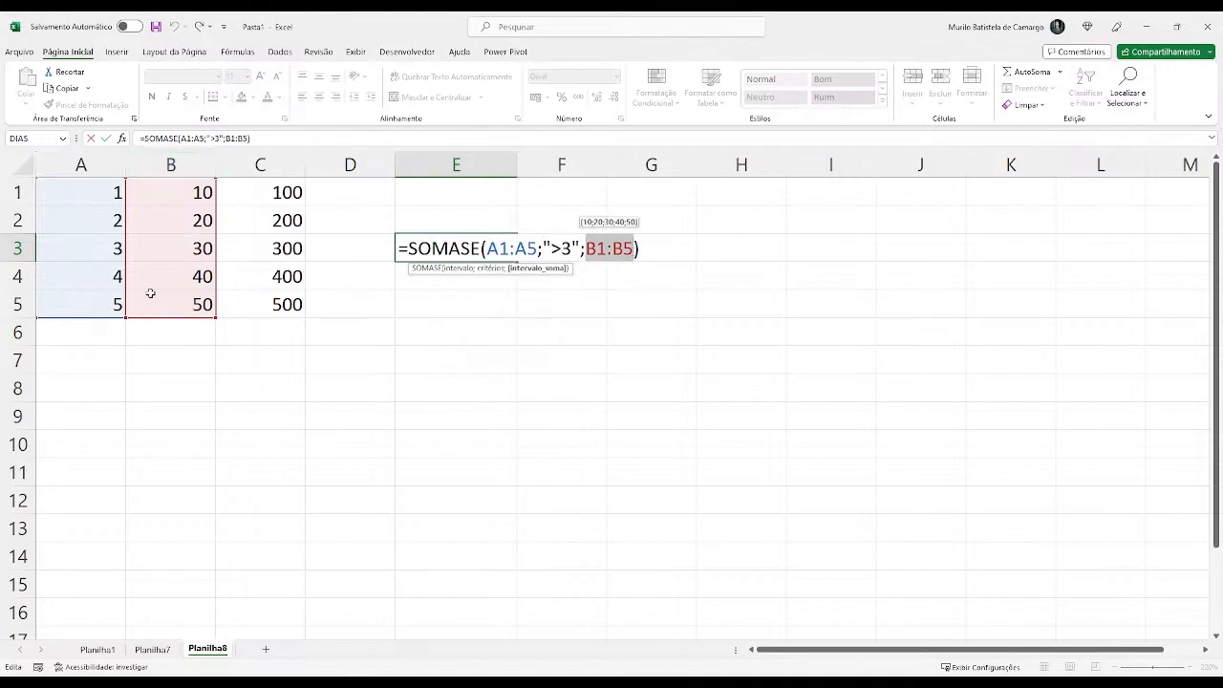
pyautogui.moveTo(90, 276); pyautogui.dragTo(99, 306)
pyautogui.press('Escape')
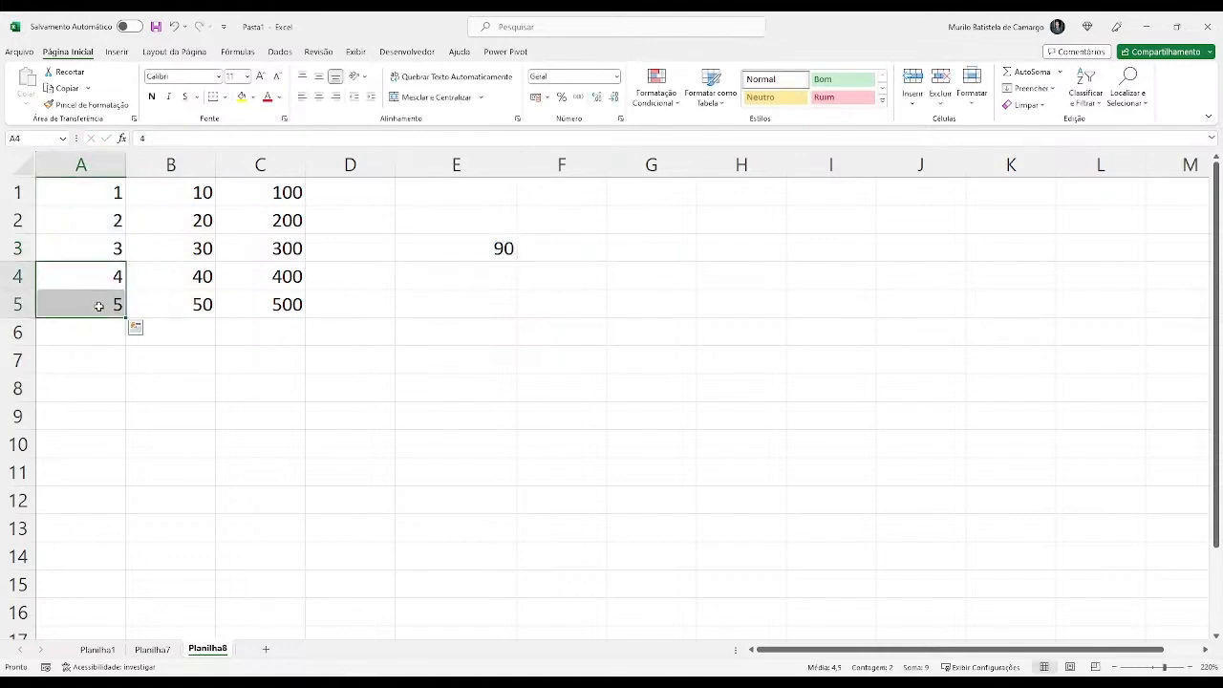
pyautogui.moveTo(161, 277); pyautogui.dragTo(172, 303)
pyautogui.click(207, 424)
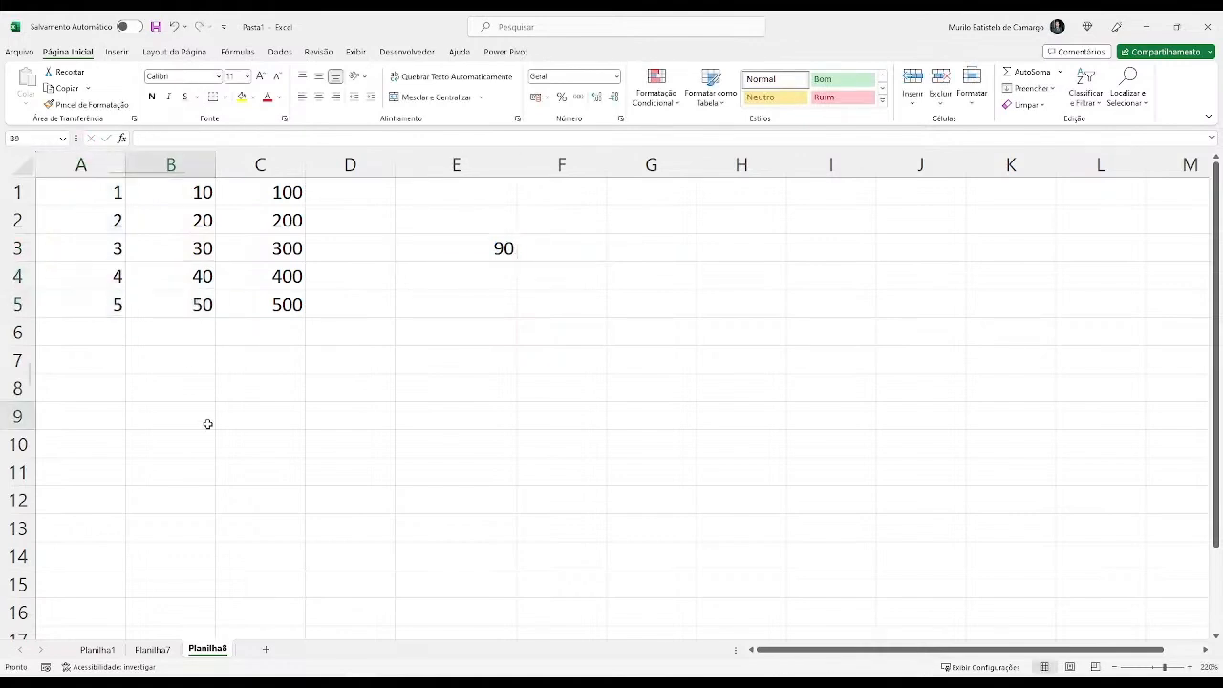
# Compare the column A and B values in rows 4 and 5 with the SOMASE formula in E3.
pyautogui.moveTo(100, 279); pyautogui.dragTo(150, 297)
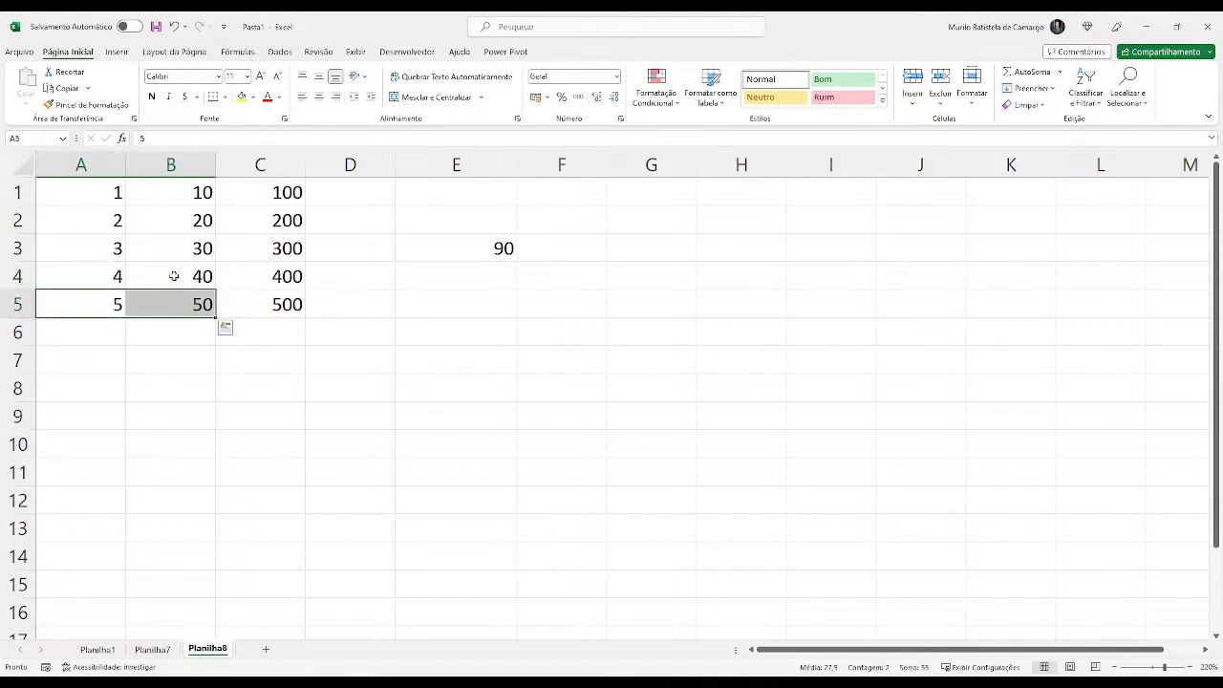
pyautogui.click(431, 240)
pyautogui.doubleClick(443, 245)
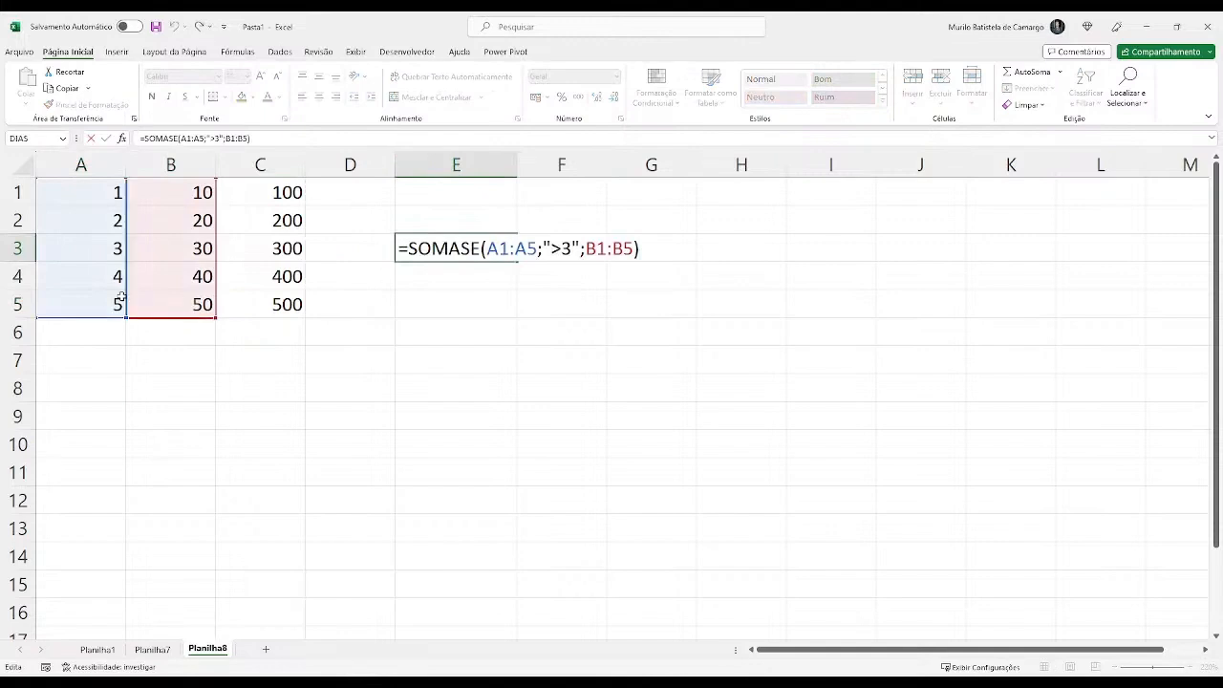
pyautogui.moveTo(105, 276); pyautogui.dragTo(181, 306)
pyautogui.click(263, 303)
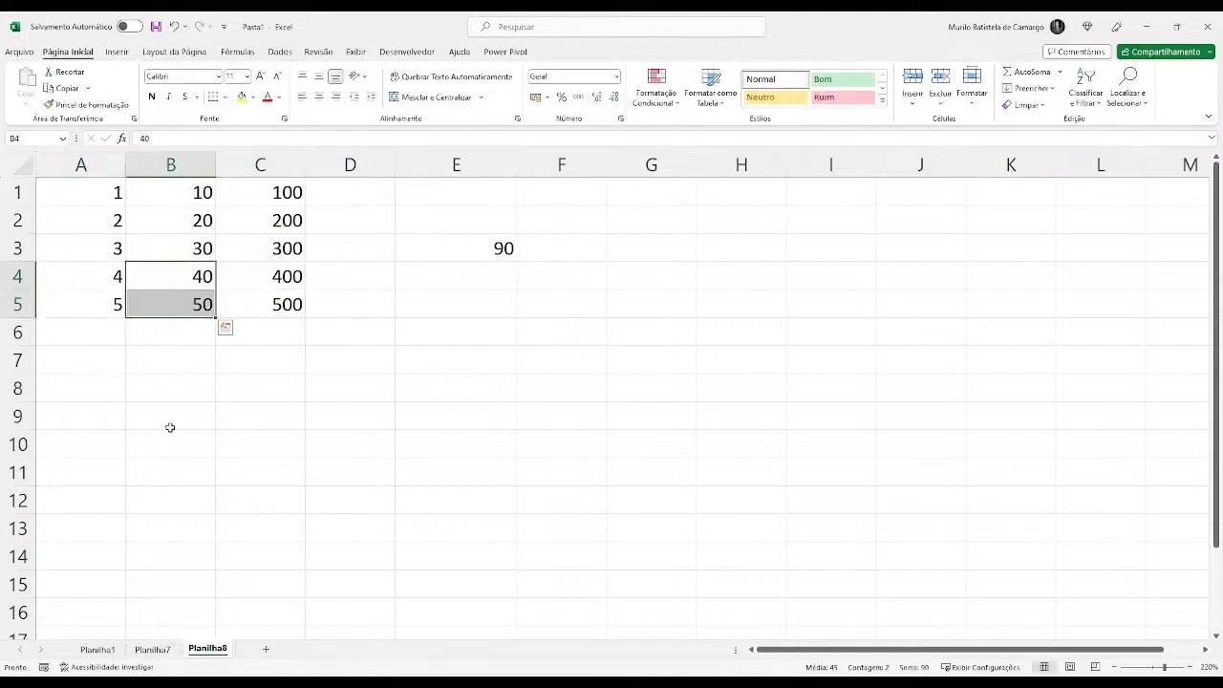
# Remove the B1:B5 sum range from E3, leaving =SOMASE(A1:A5;">3").
pyautogui.click(491, 249)
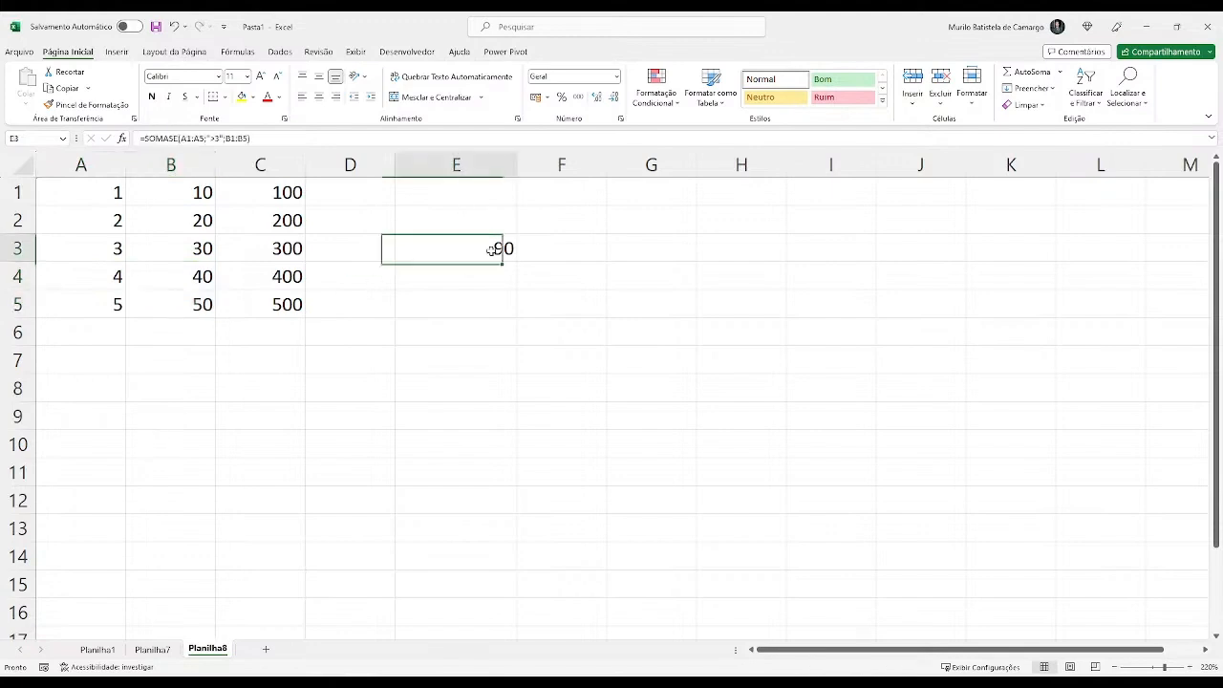
pyautogui.doubleClick(491, 250)
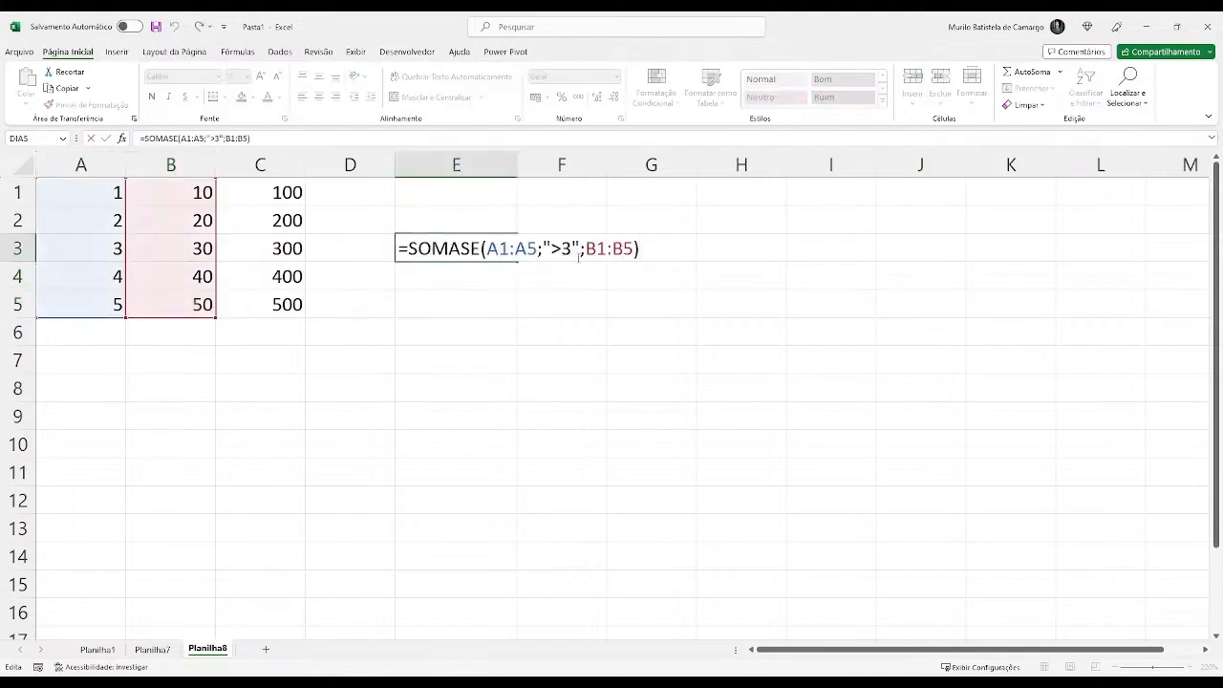
pyautogui.moveTo(585, 250); pyautogui.dragTo(635, 250)
pyautogui.press('BackSpace')
pyautogui.press('BackSpace')
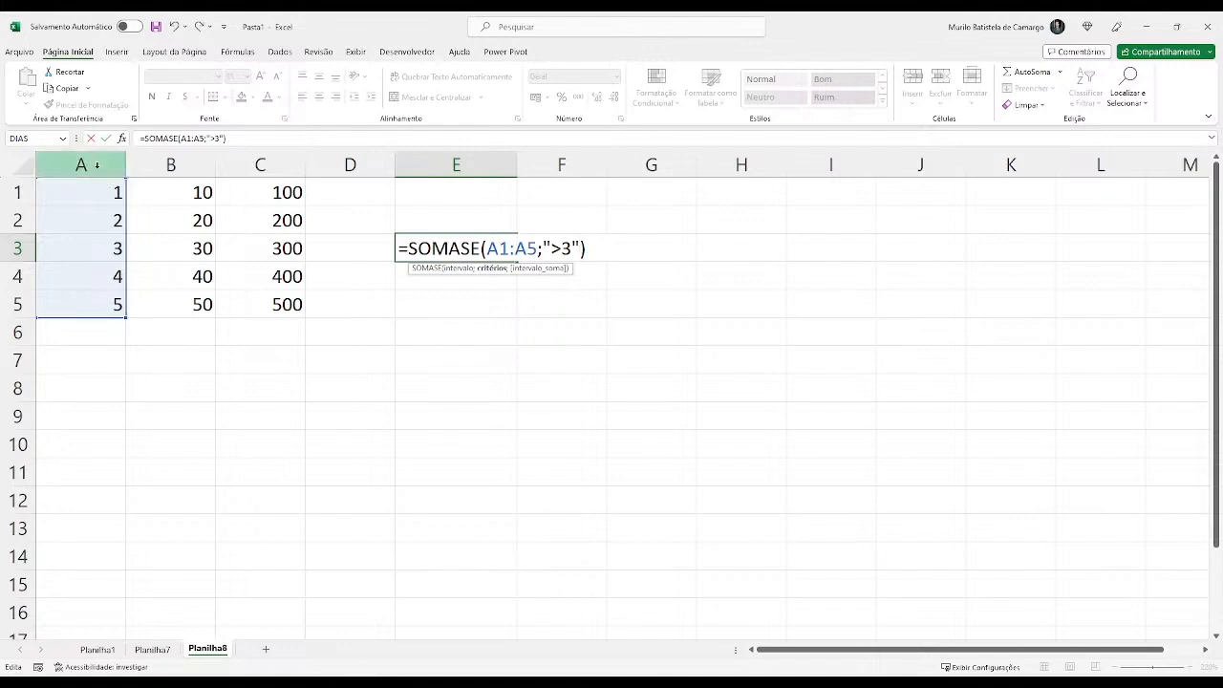
pyautogui.press('Return')
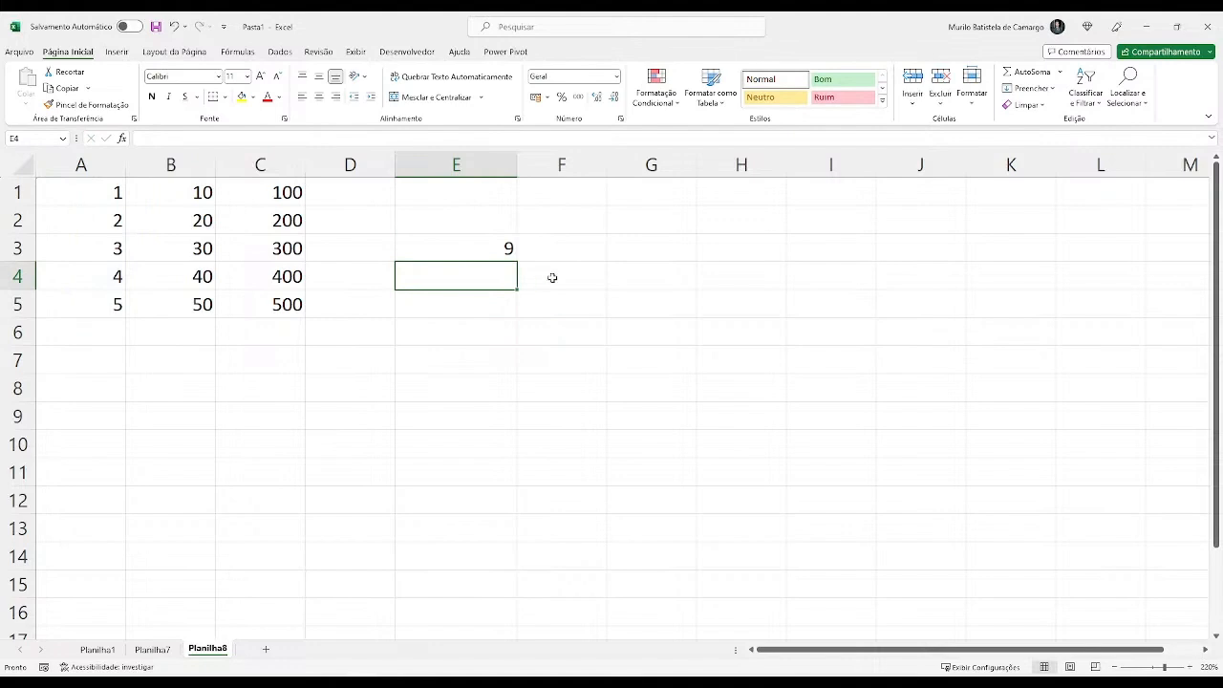
# Add C1:C5 as the sum range in E3 so the formula reads =SOMASE(A1:A5;">3";C1:C5).
pyautogui.press('Up')
pyautogui.press('F2')
pyautogui.click(580, 248)
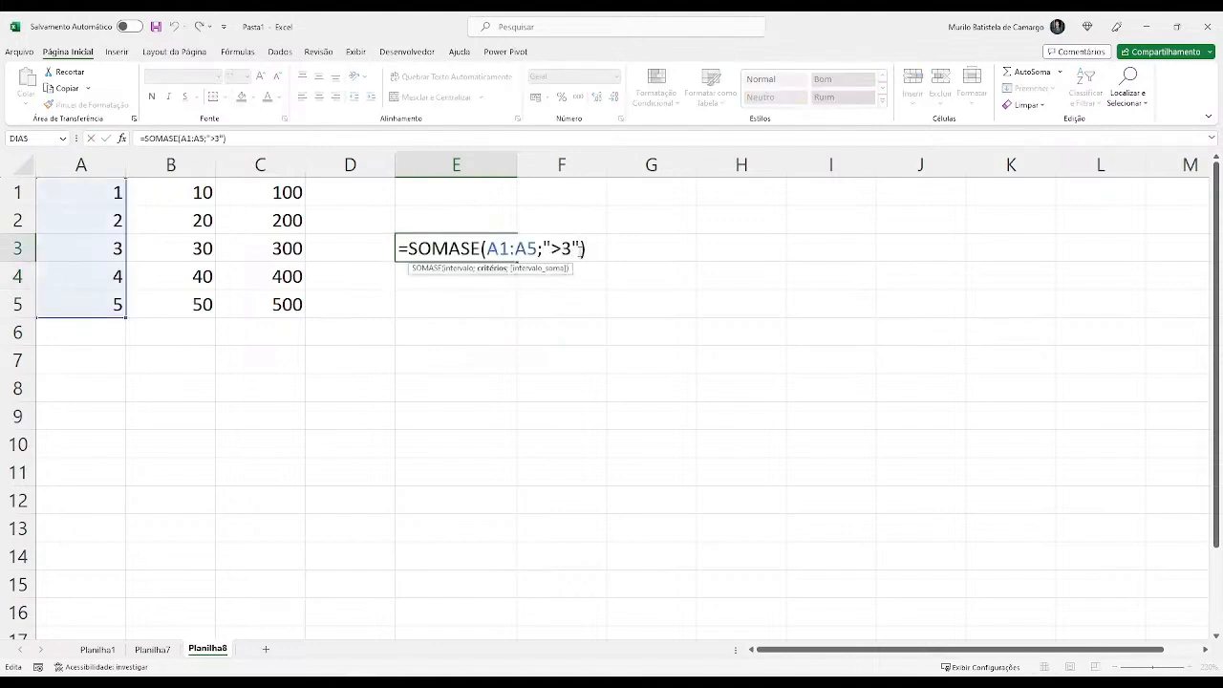
pyautogui.write(';')
pyautogui.moveTo(281, 198); pyautogui.dragTo(277, 296)
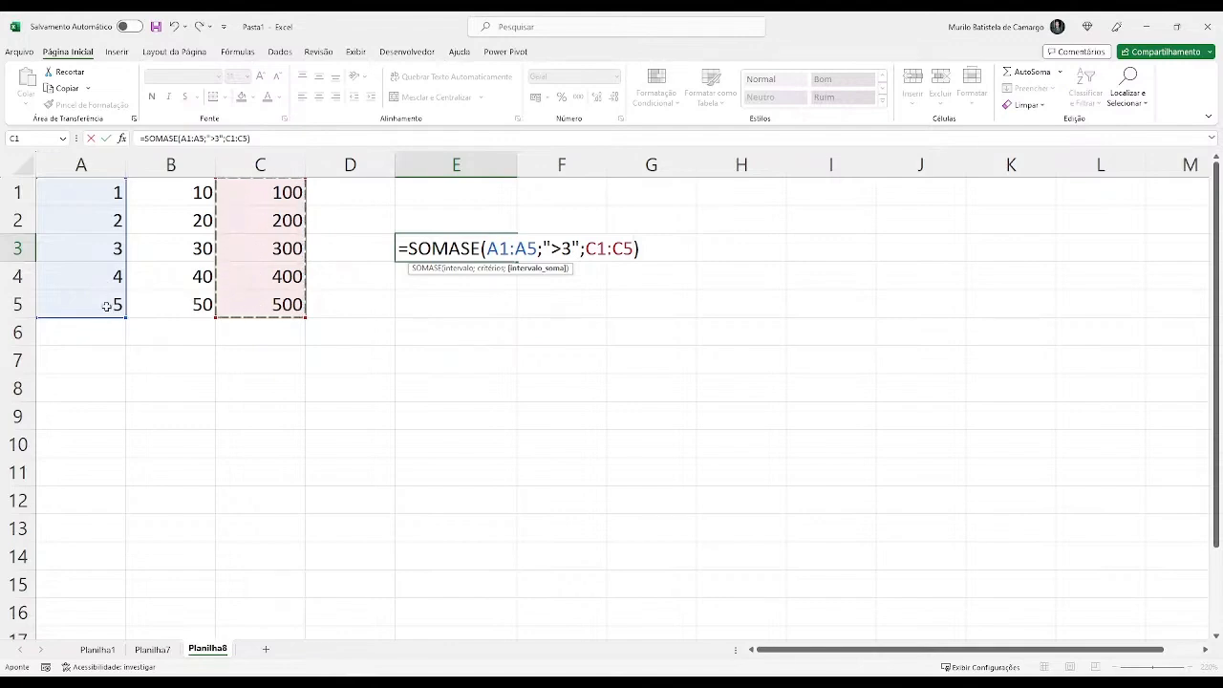
pyautogui.press('Return')
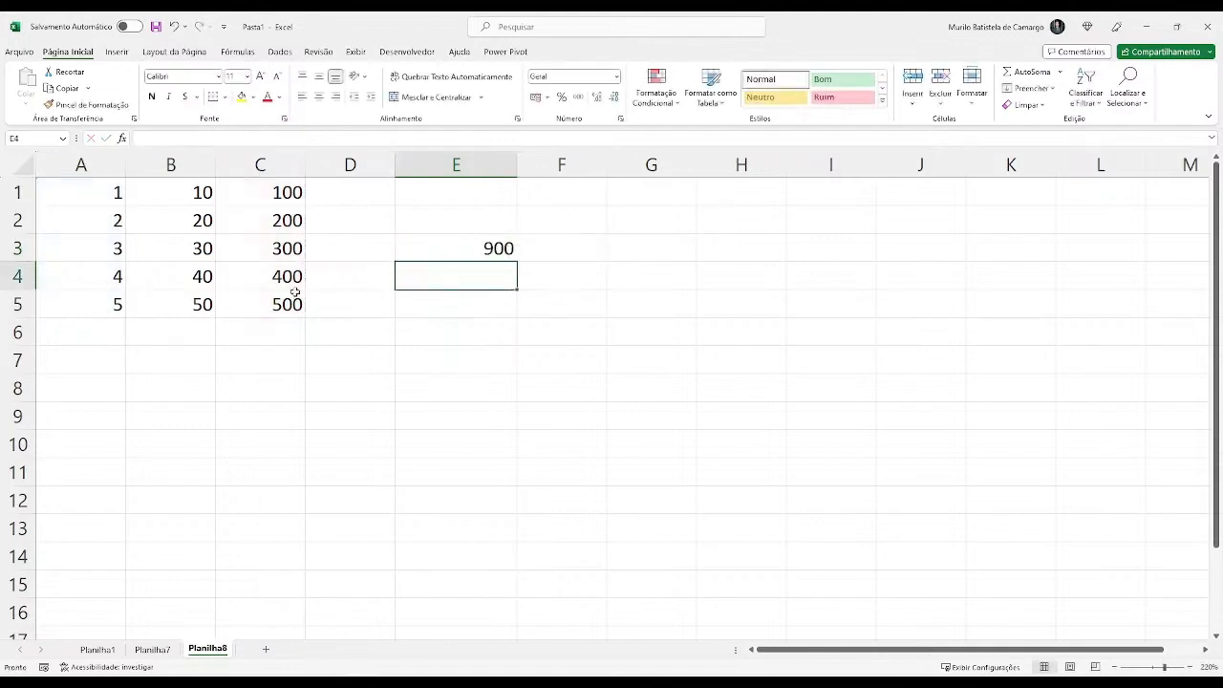
pyautogui.click(464, 248)
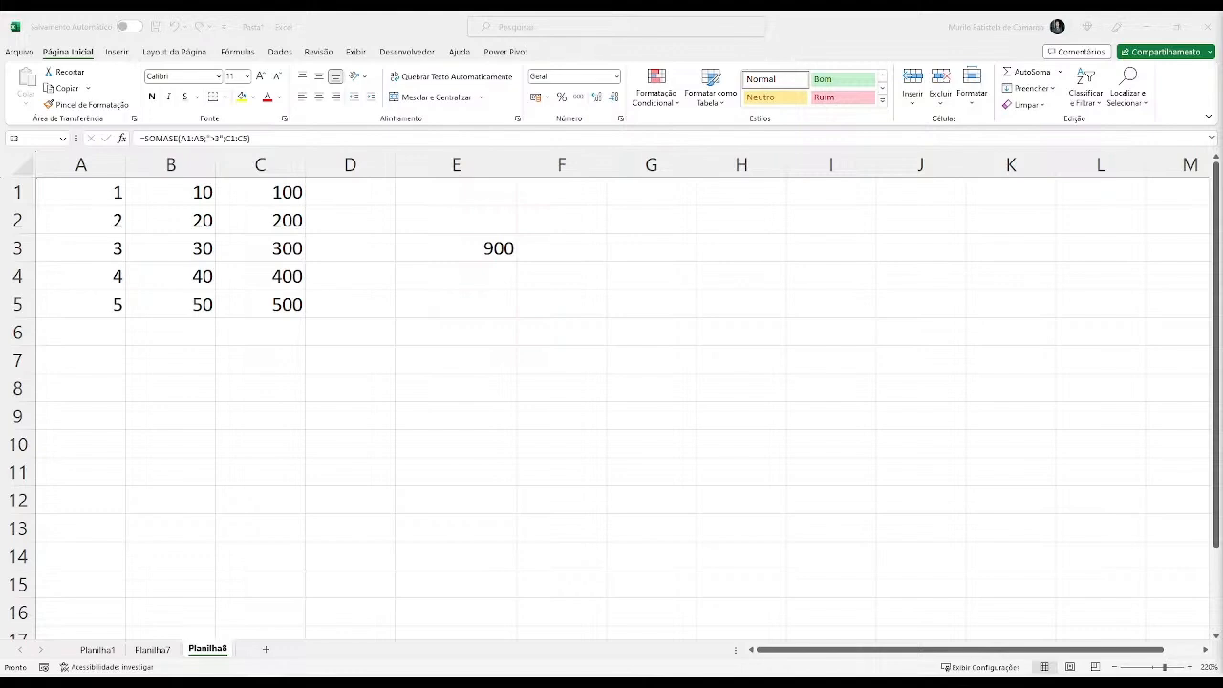
pyautogui.click(468, 298)
pyautogui.moveTo(456, 220); pyautogui.dragTo(520, 323)
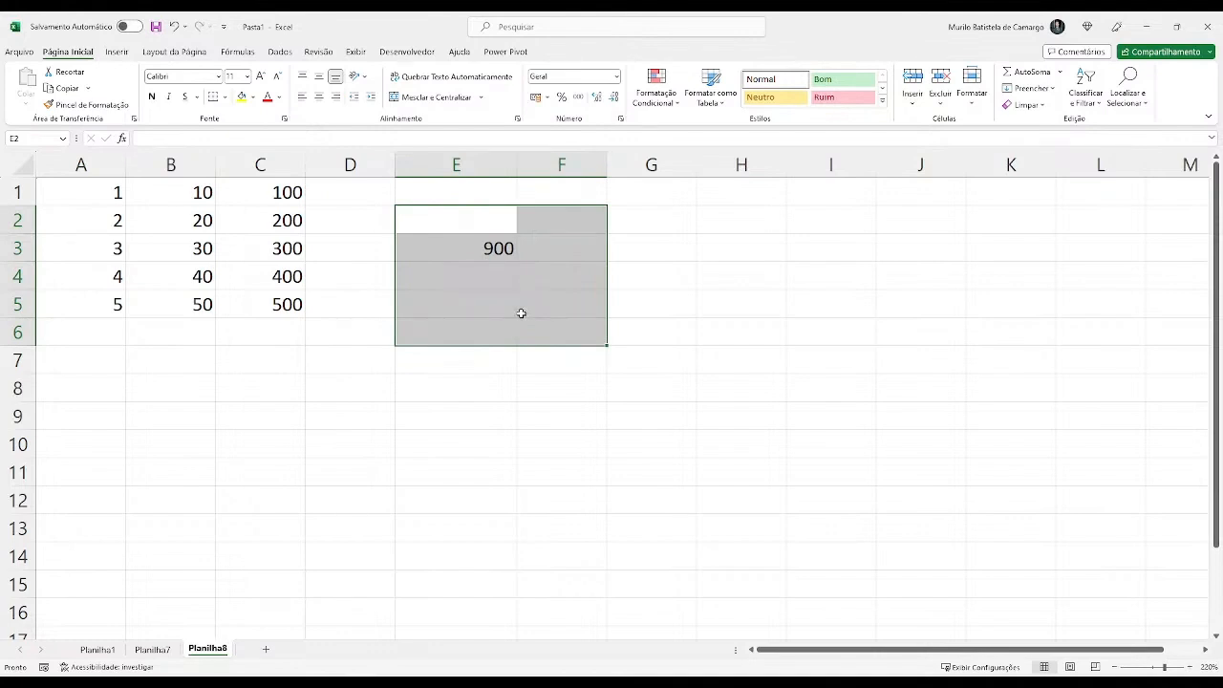
pyautogui.click(525, 308)
# Delete the C1:C5 sum range from the SOMASE formula in E3 and enter the same range again.
pyautogui.click(504, 249)
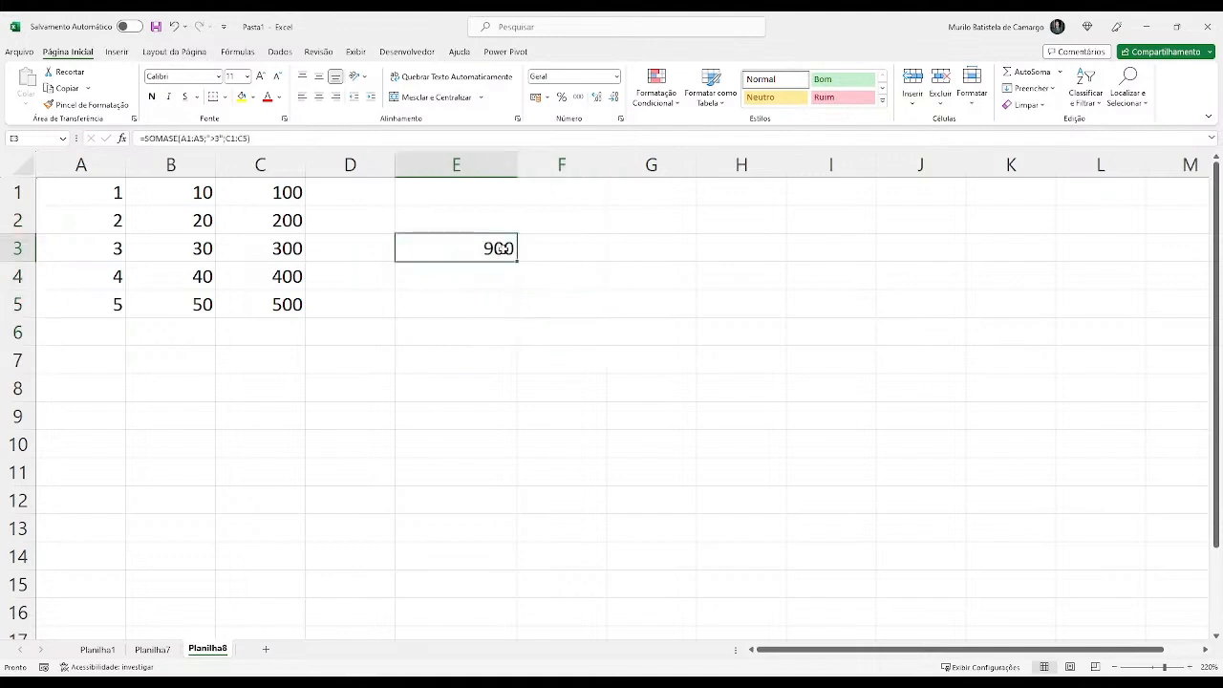
pyautogui.press('F2')
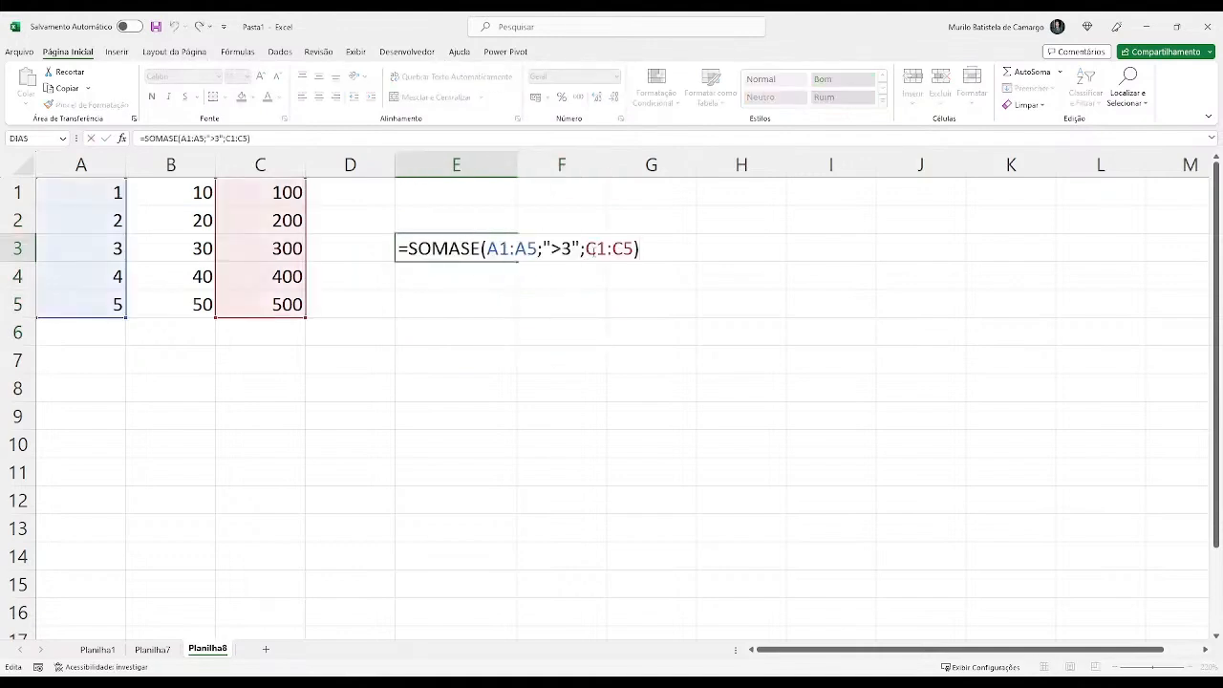
pyautogui.moveTo(580, 250); pyautogui.dragTo(638, 250)
pyautogui.press('BackSpace')
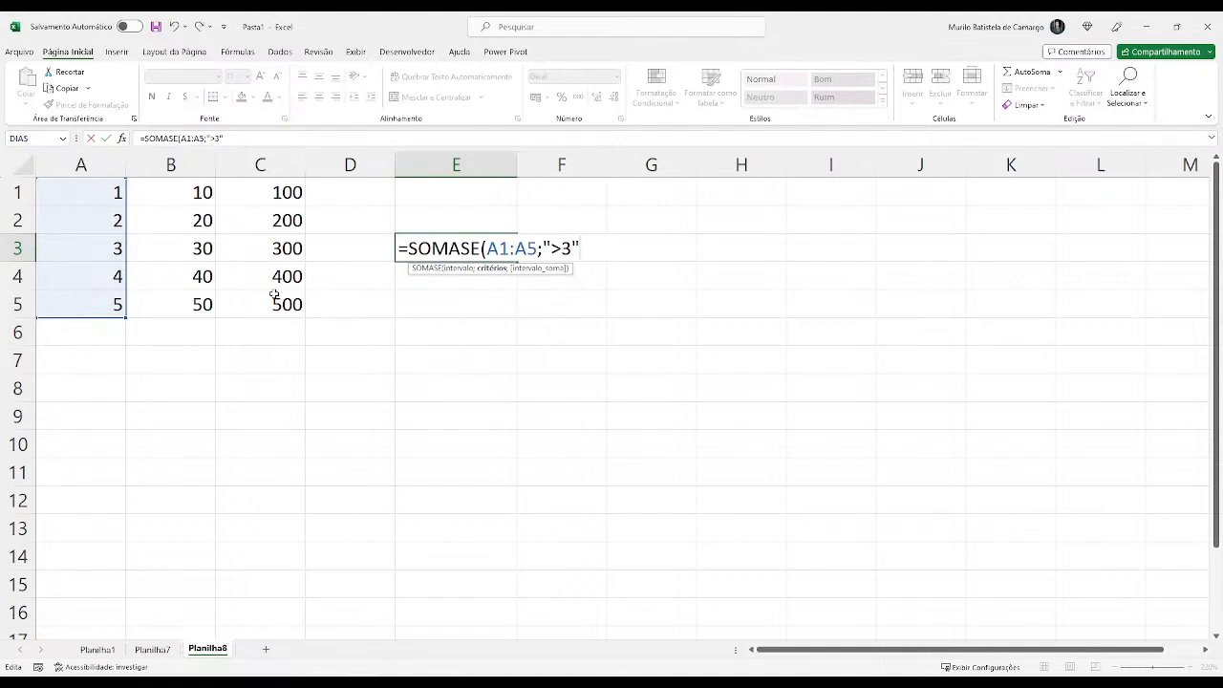
pyautogui.write(';')
pyautogui.moveTo(236, 193); pyautogui.dragTo(261, 318)
pyautogui.press('Return')
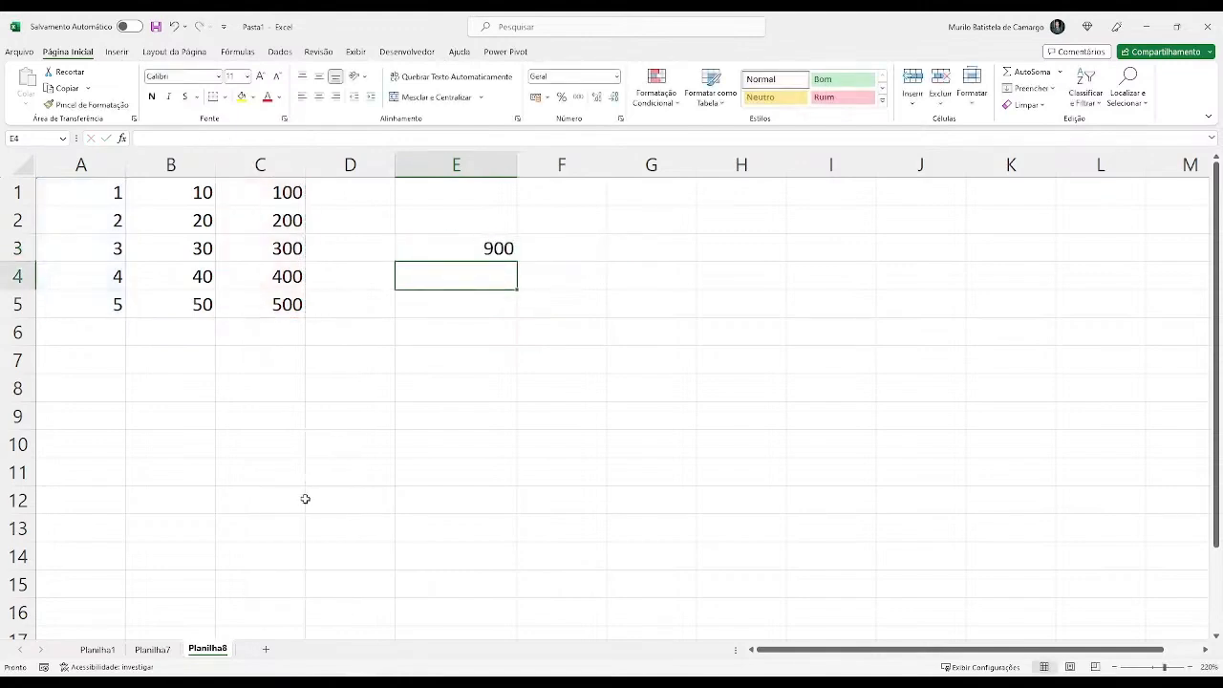
# Clear the contents of E2:E4, removing the SOMASE formula.
pyautogui.moveTo(426, 227); pyautogui.dragTo(478, 278)
pyautogui.press('Delete')
pyautogui.click(470, 239)
# Start a MÉDIA formula in cell E2.
pyautogui.click(467, 223)
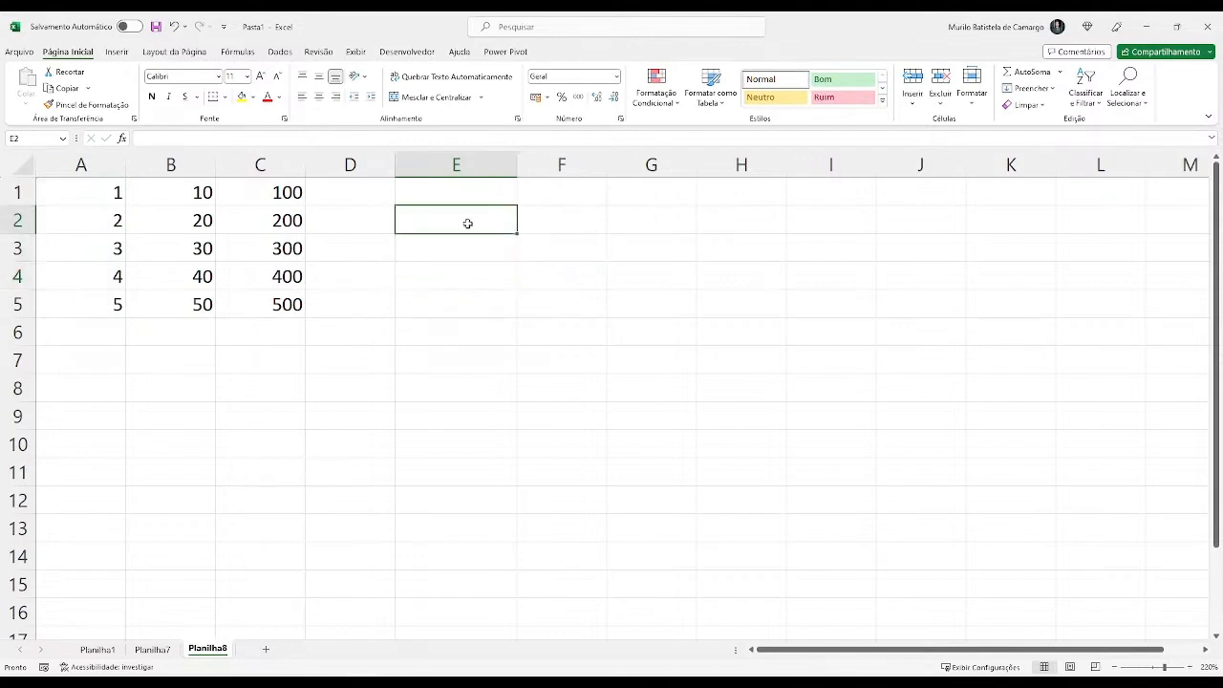
pyautogui.write('=mé')
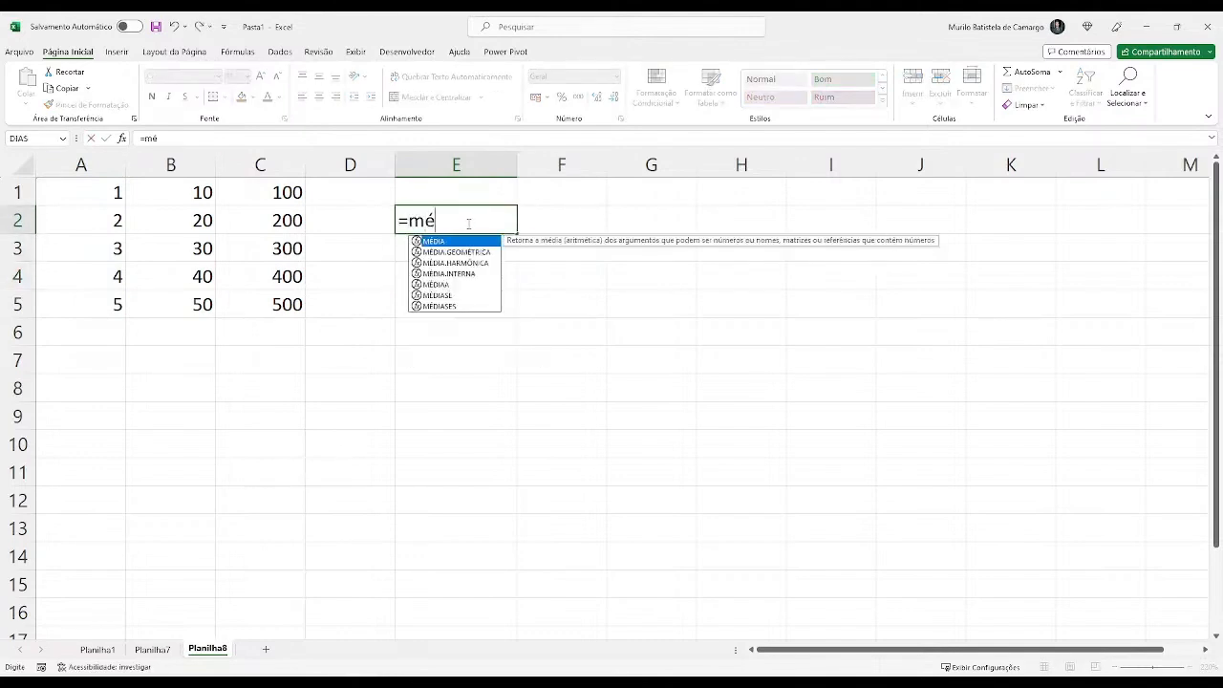
pyautogui.press('Tab')
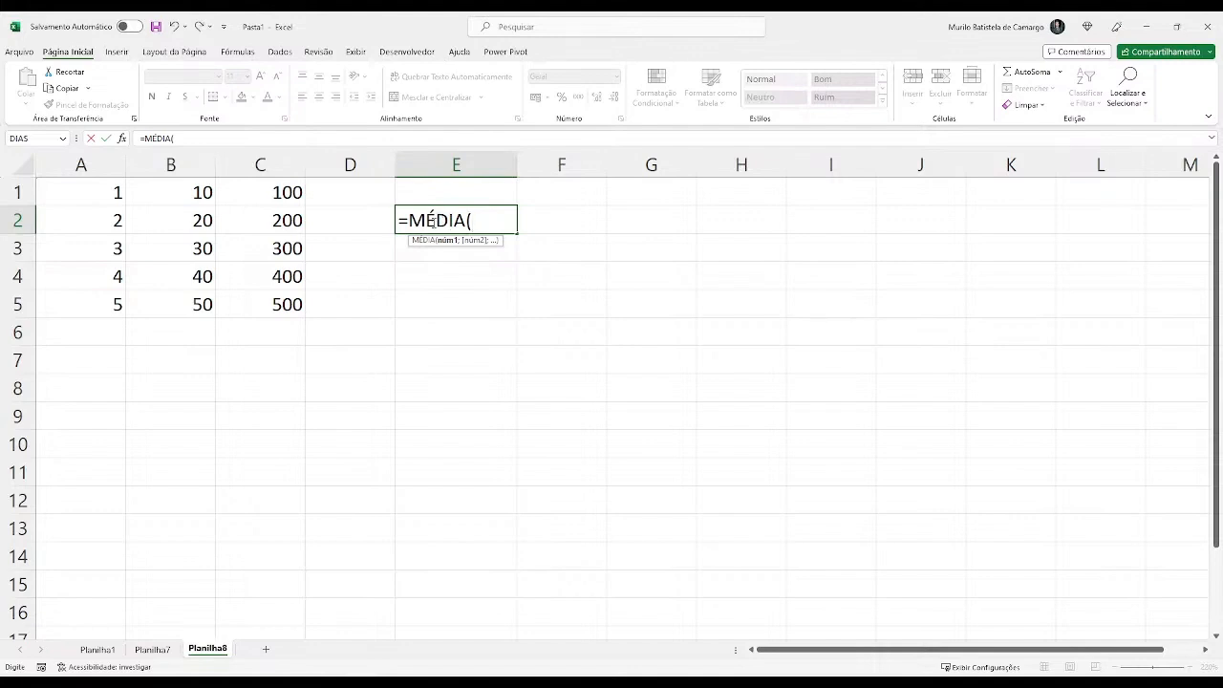
# Try the function name in E2 without its accent as MEDIA, and restore the spelling MÉDIA.
pyautogui.click(437, 222)
pyautogui.moveTo(437, 221); pyautogui.dragTo(427, 222)
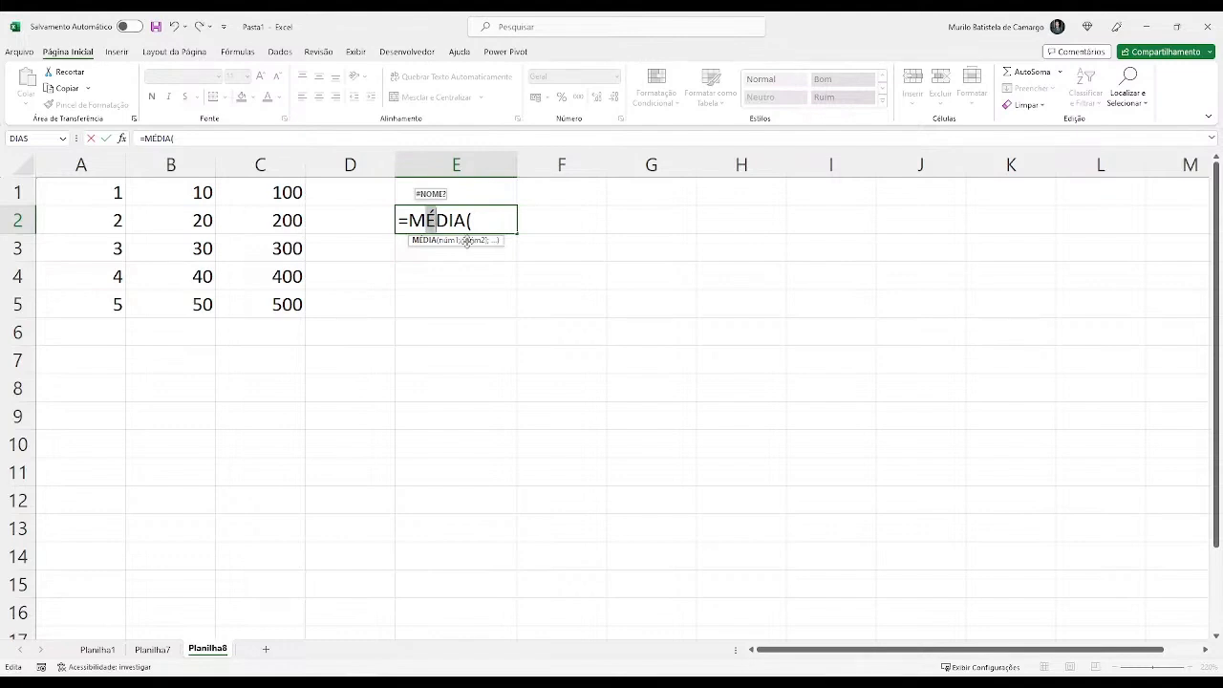
pyautogui.write('E')
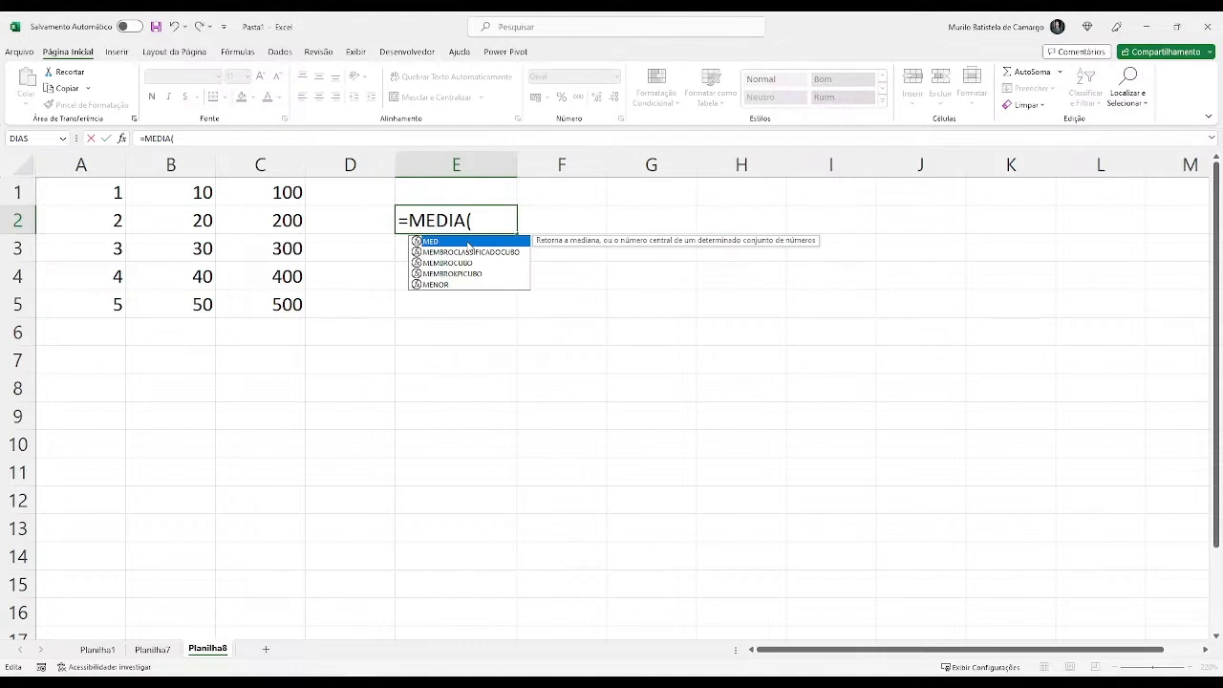
pyautogui.press('BackSpace')
pyautogui.write('ÉDIA(')
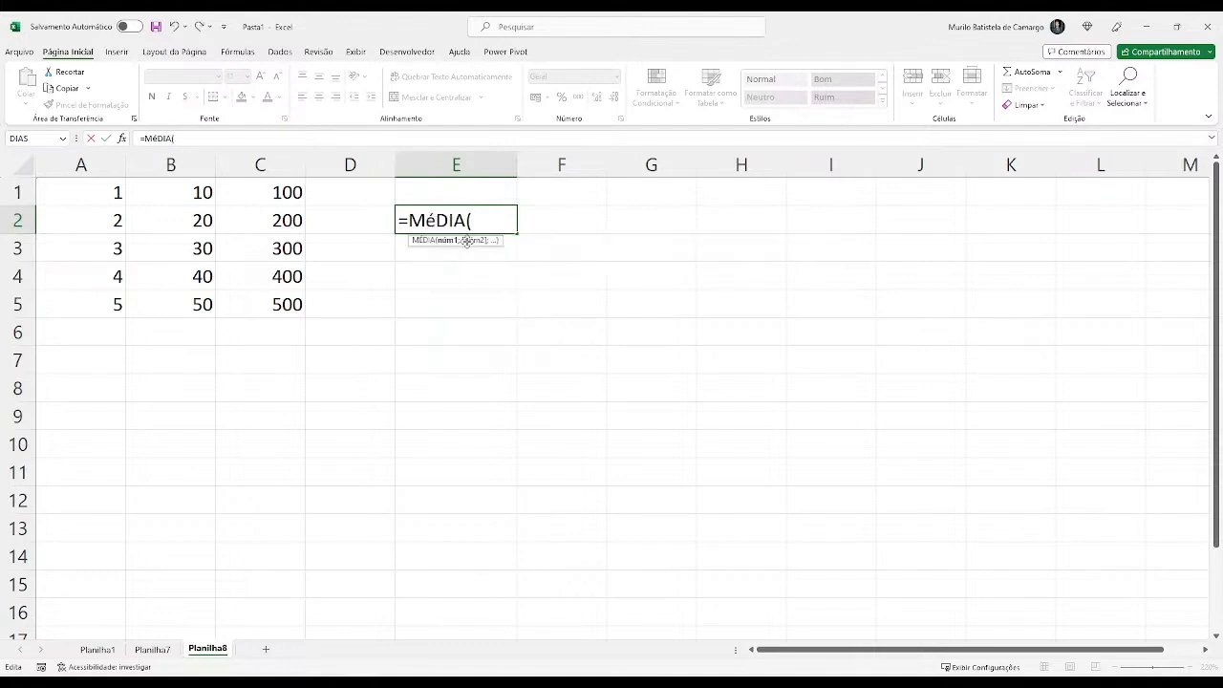
pyautogui.press('BackSpace')
pyautogui.press('BackSpace')
pyautogui.press('BackSpace')
pyautogui.press('BackSpace')
# Complete the E2 formula as =MÉDIA(A1:A5) to average the column A values.
pyautogui.moveTo(96, 193); pyautogui.dragTo(99, 298)
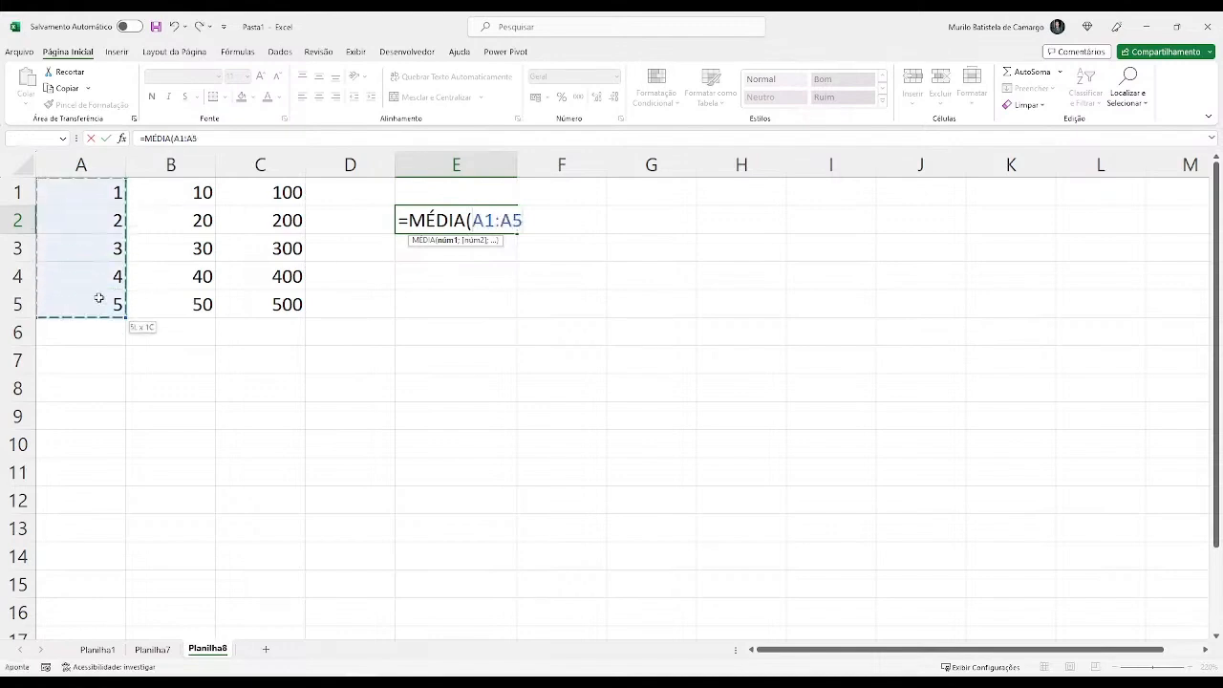
pyautogui.write(')')
pyautogui.press('Return')
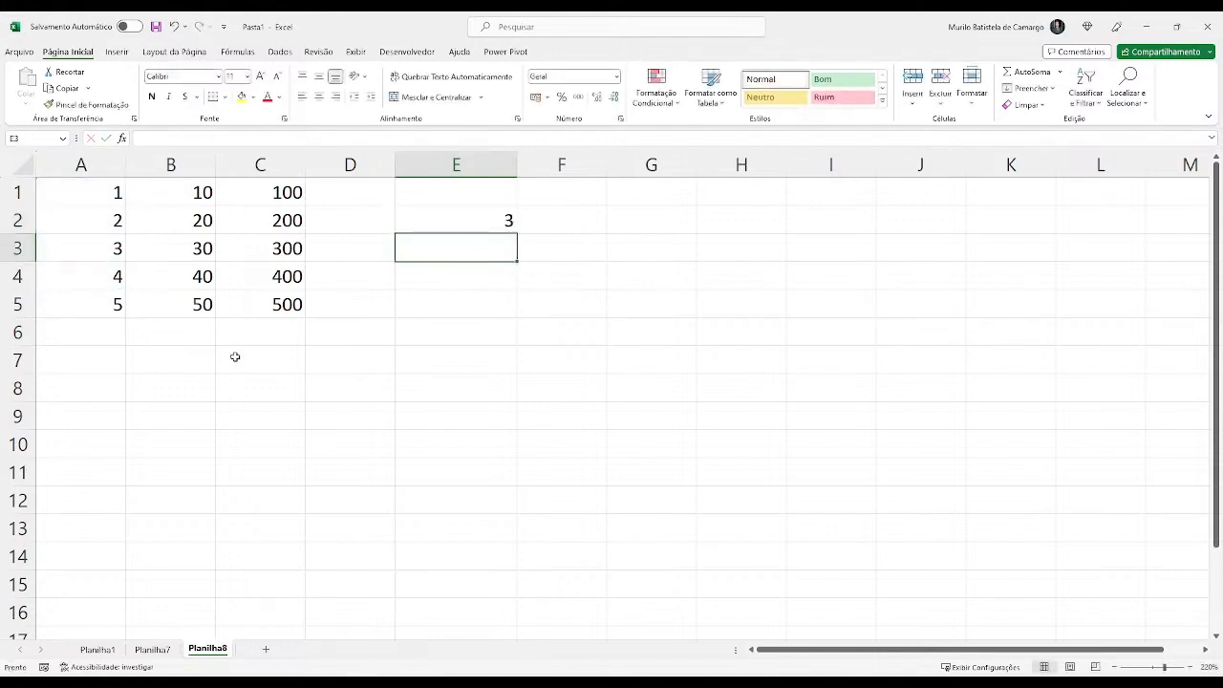
# Check the average formula in E2 against the values in A1:A5.
pyautogui.click(460, 225)
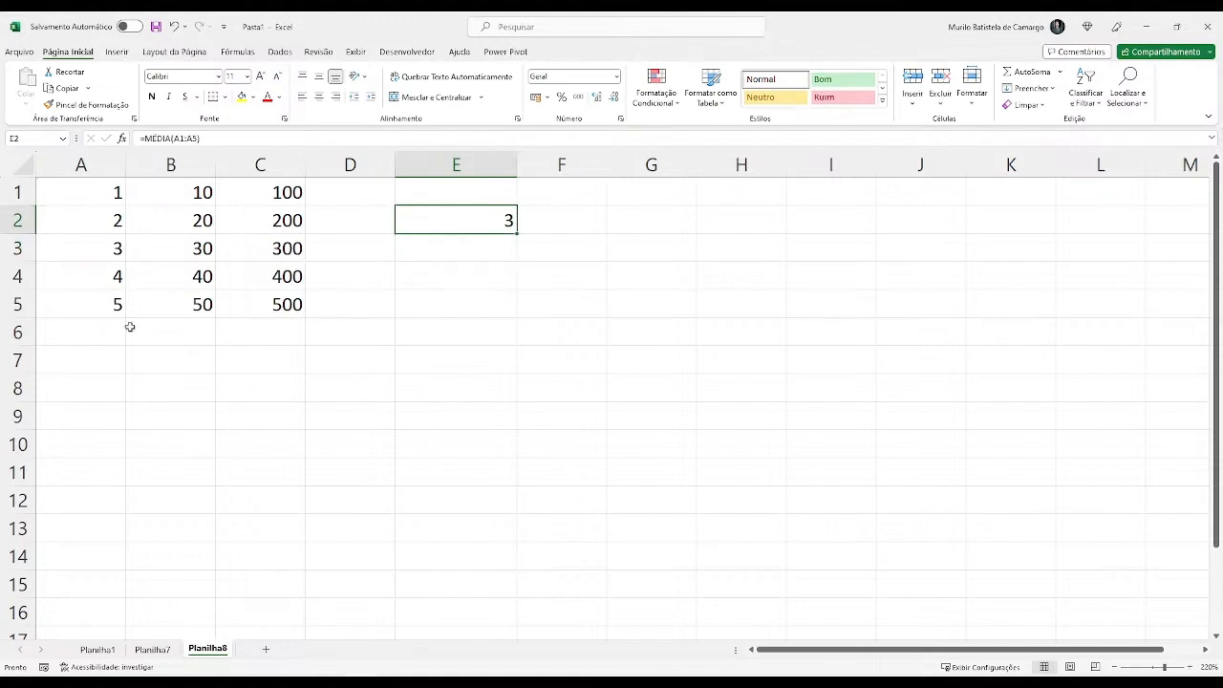
pyautogui.moveTo(99, 306); pyautogui.dragTo(90, 193)
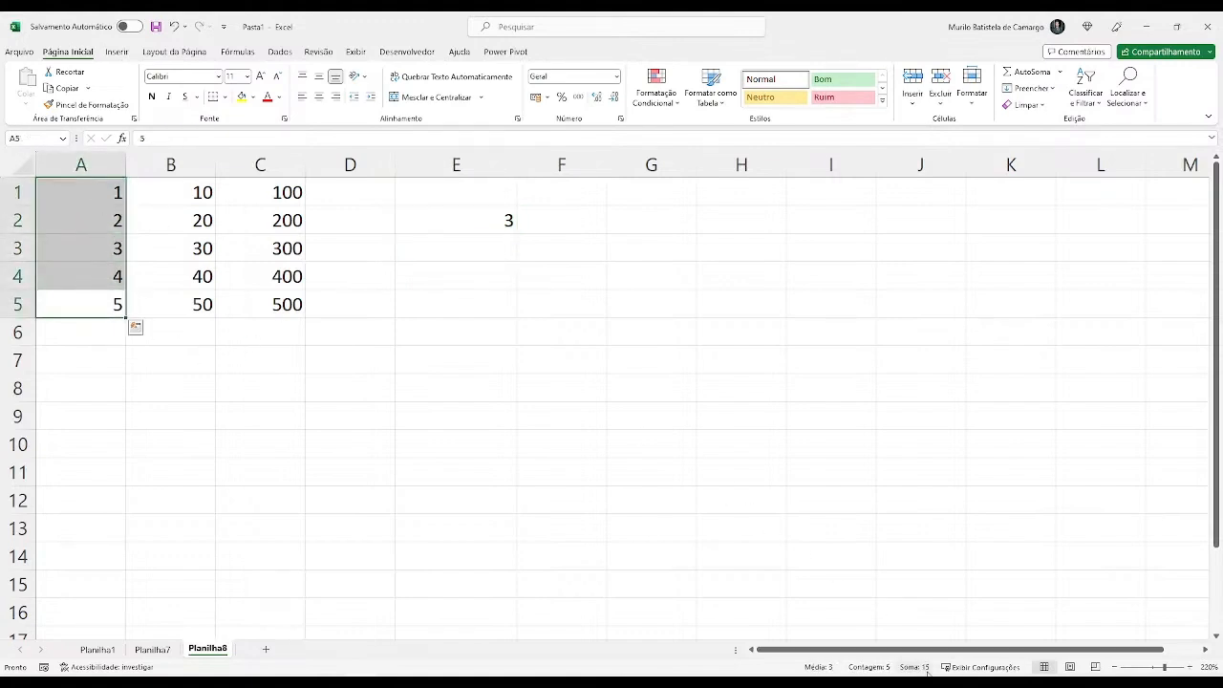
pyautogui.click(444, 228)
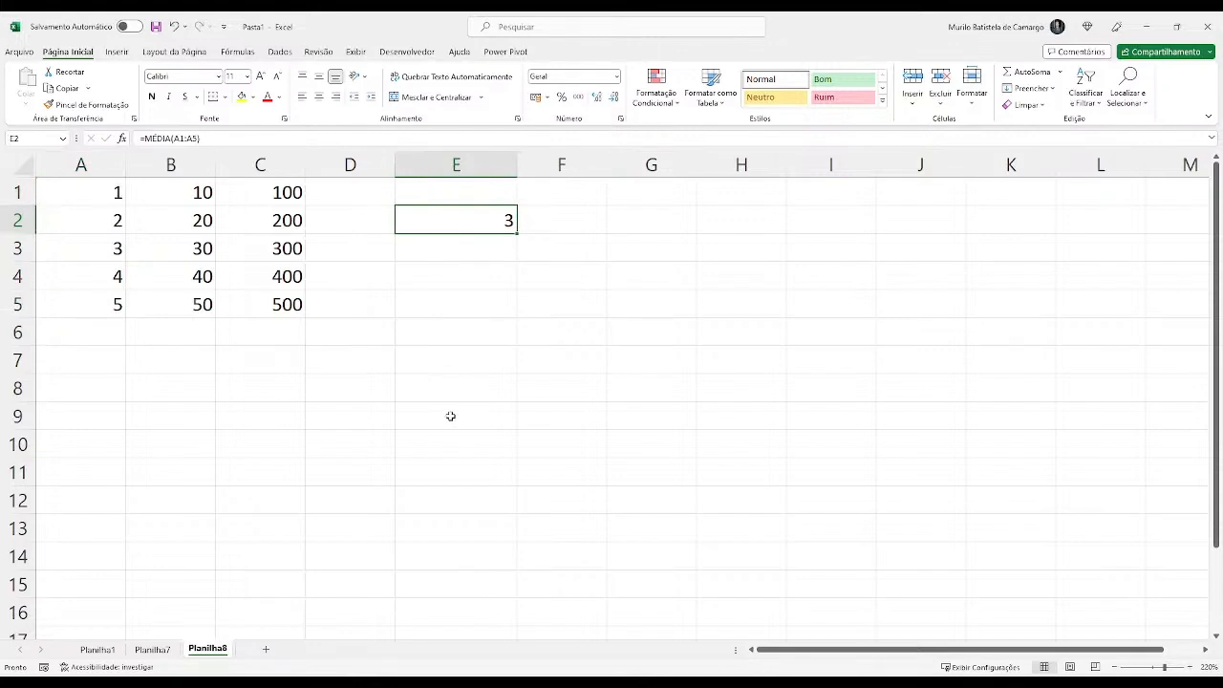
pyautogui.click(473, 292)
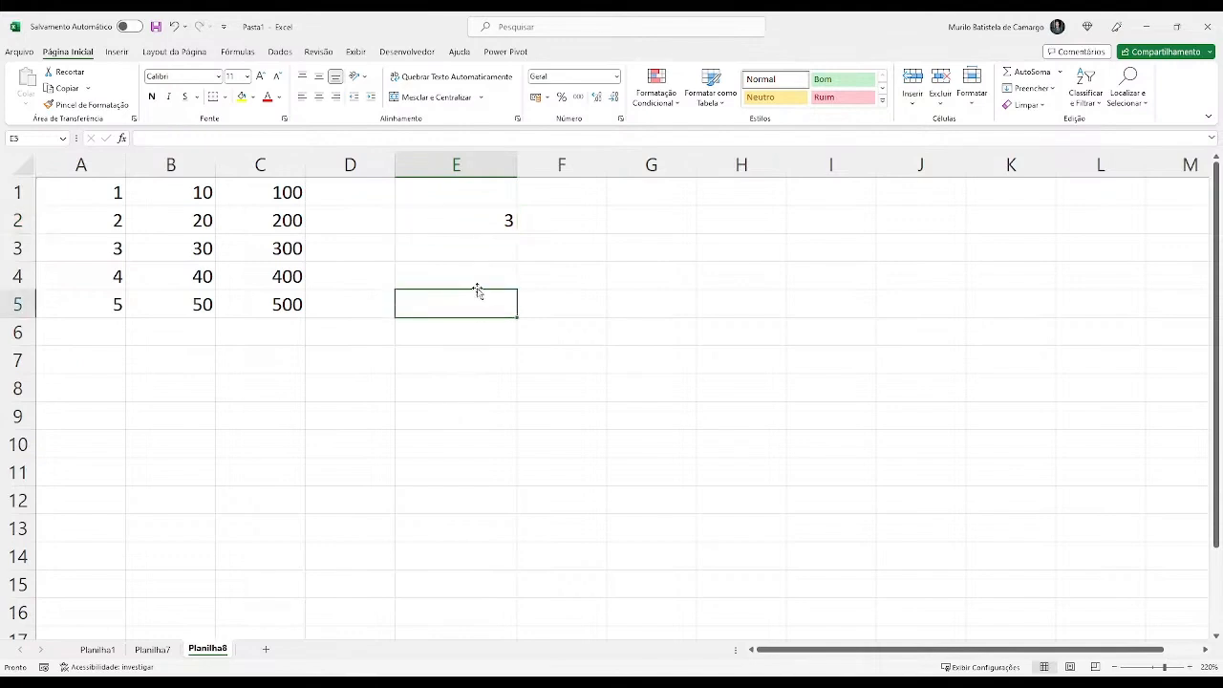
pyautogui.click(478, 226)
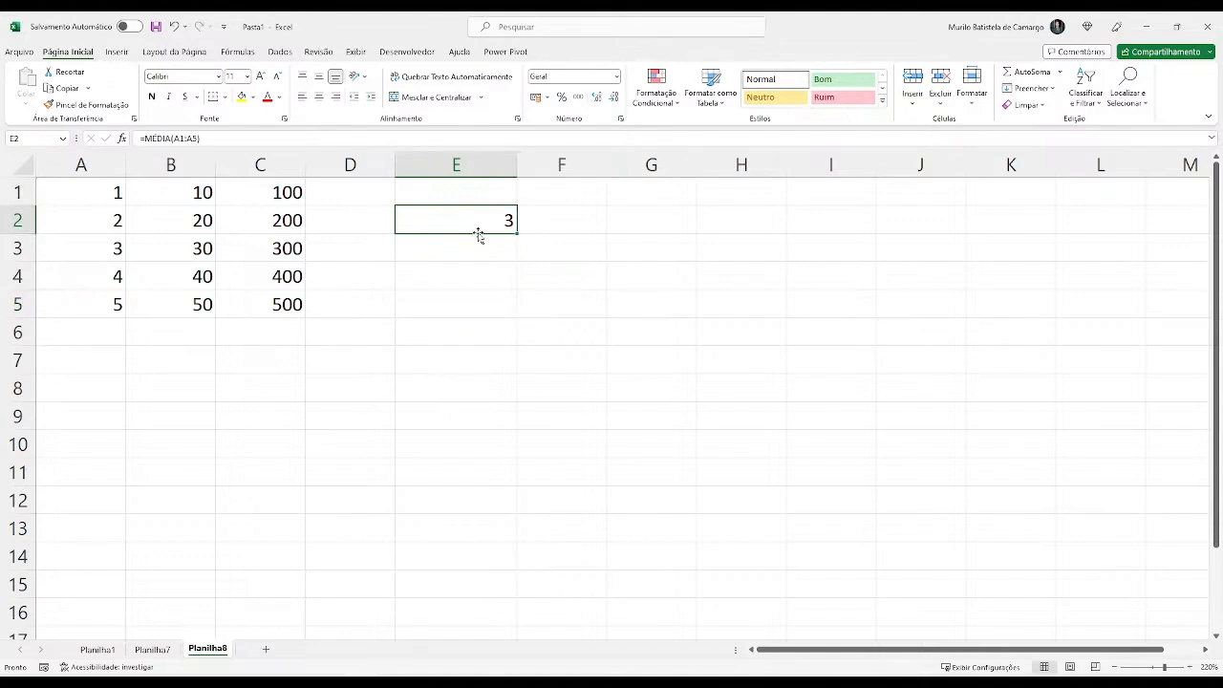
# Label cell E1 as média and cell F1 as mediana.
pyautogui.doubleClick(493, 195)
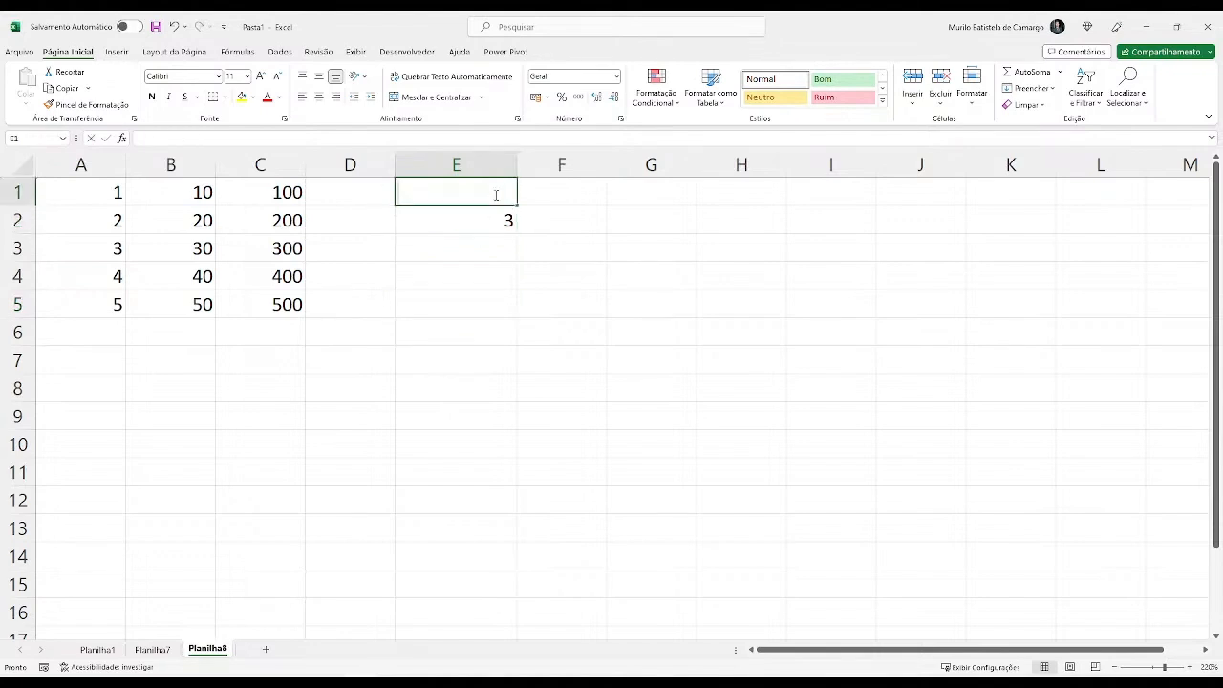
pyautogui.write('média')
pyautogui.press('Tab')
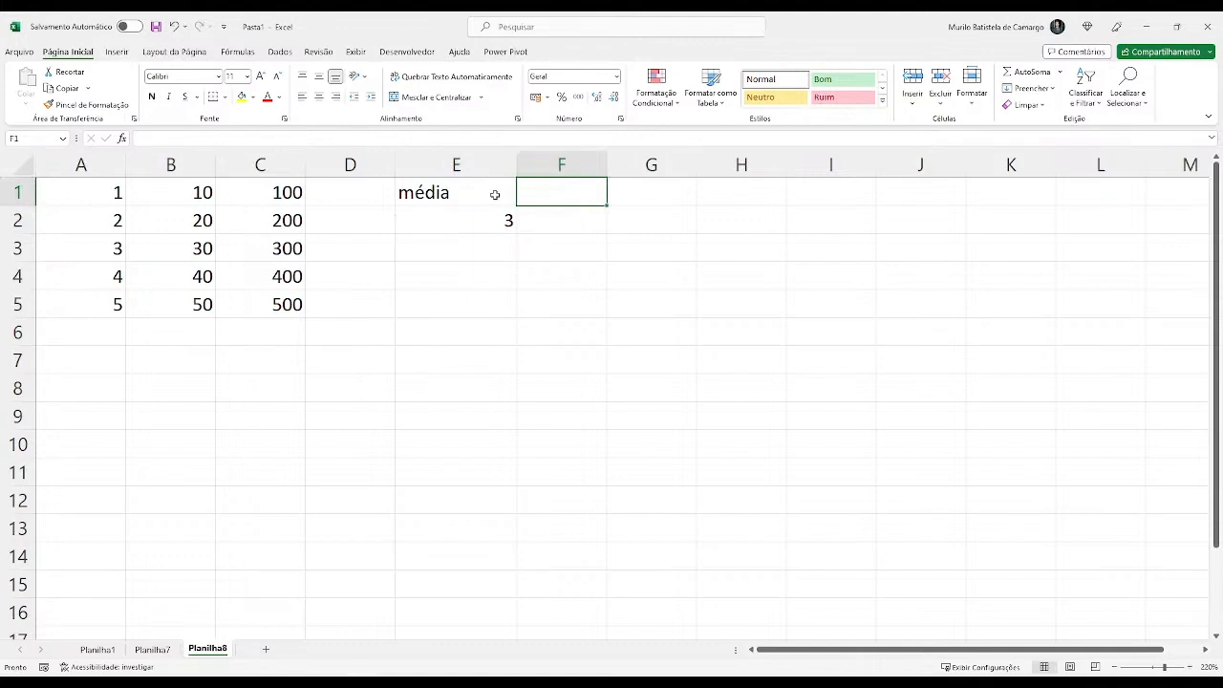
pyautogui.write('mediana')
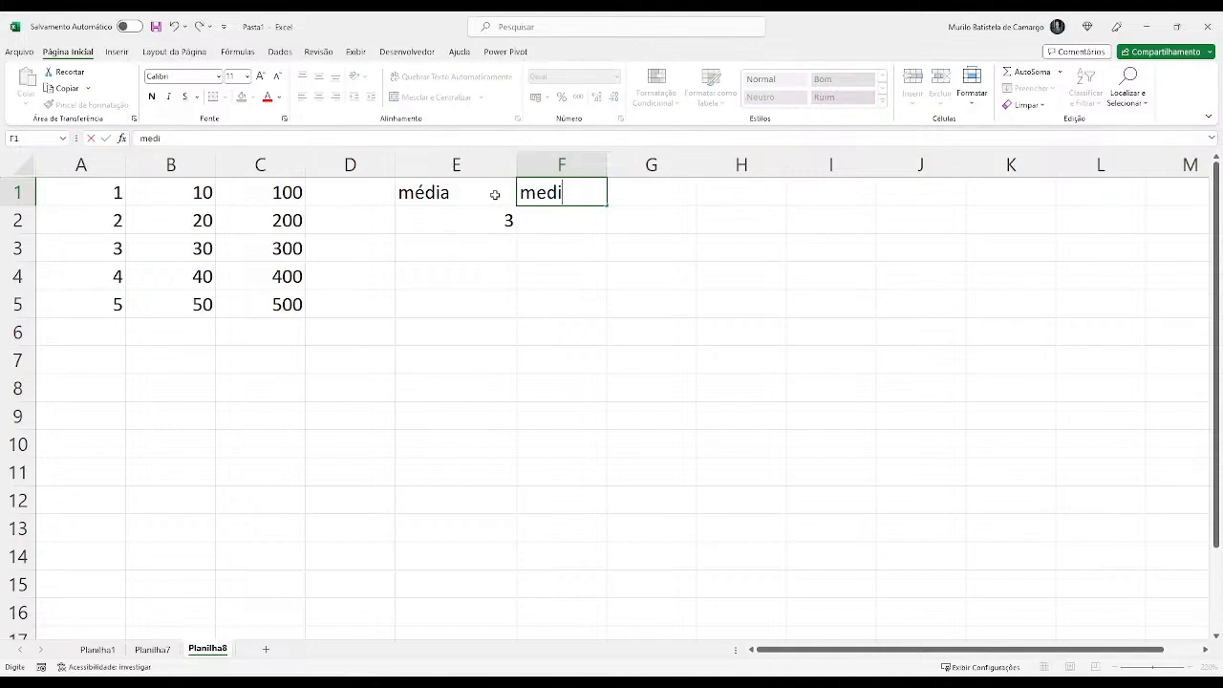
pyautogui.press('Return')
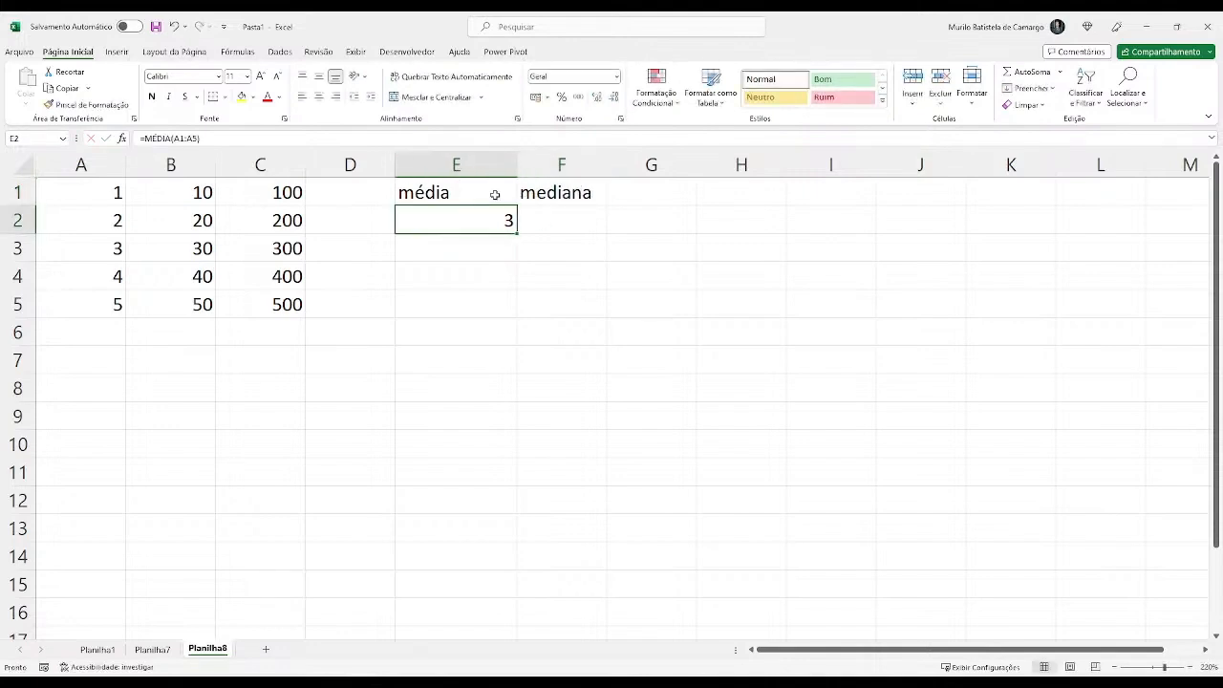
# Append the function names to the headings so E1 reads média (MÉDIA) and F1 reads mediana (MED).
pyautogui.doubleClick(495, 194)
pyautogui.write('(MÉDIA)')
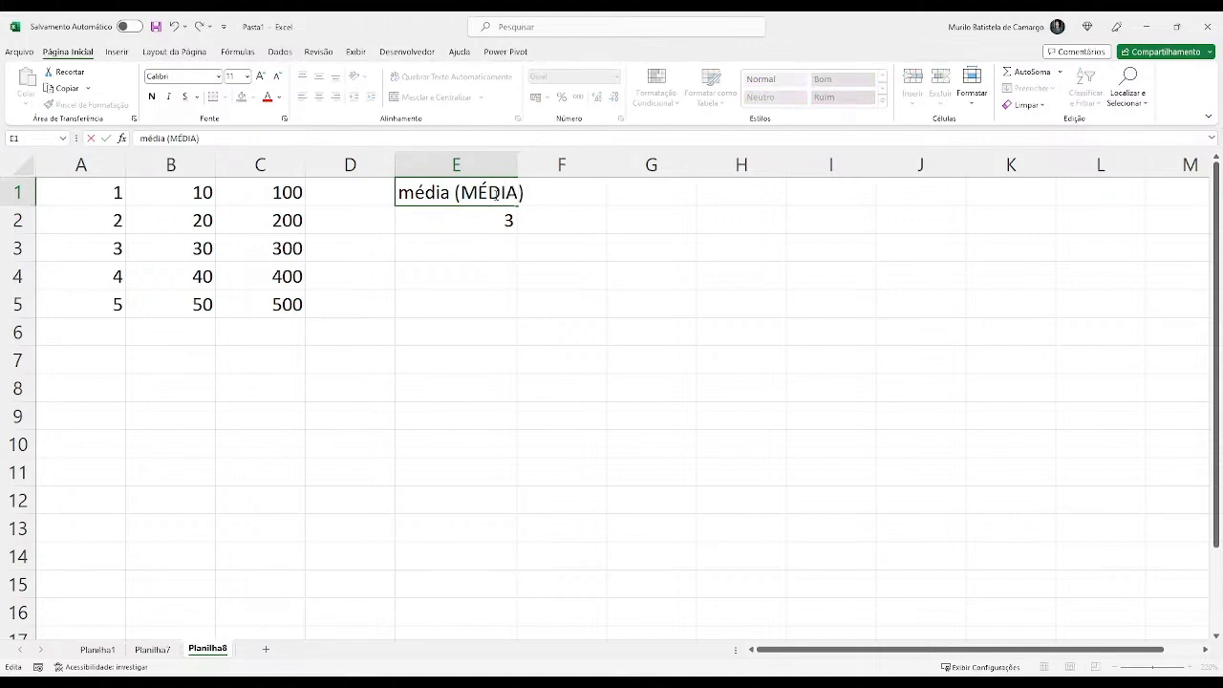
pyautogui.press('Return')
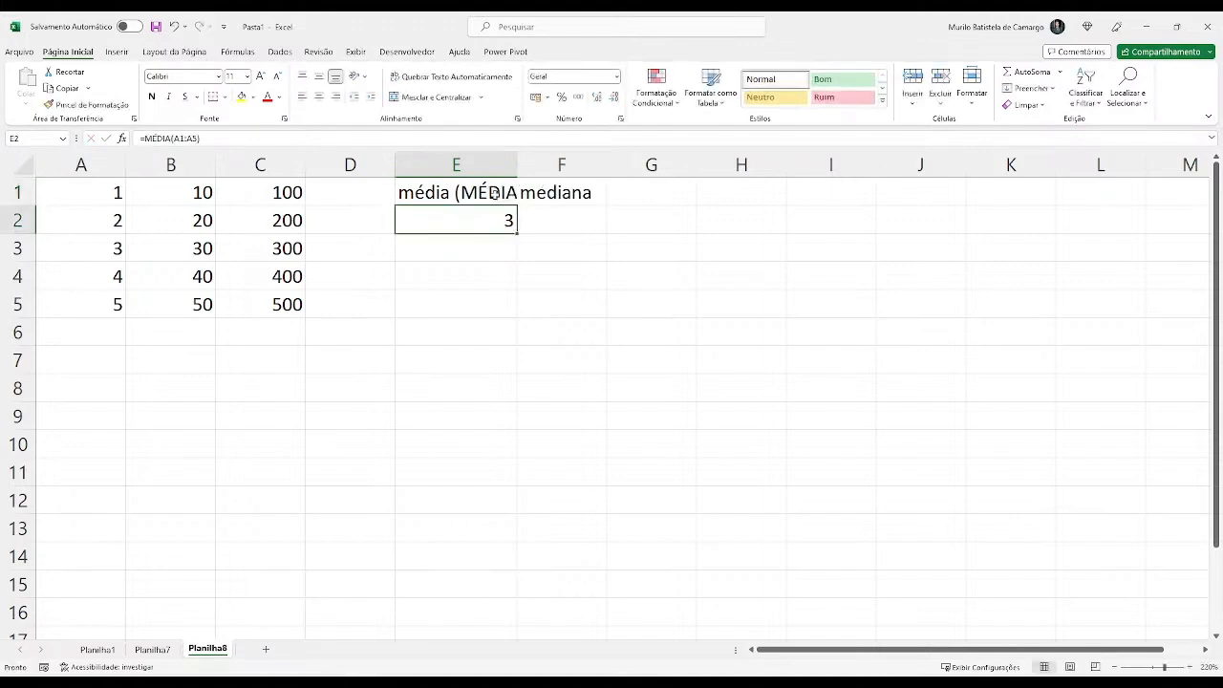
pyautogui.press('Up')
pyautogui.press('Right')
pyautogui.write('(')
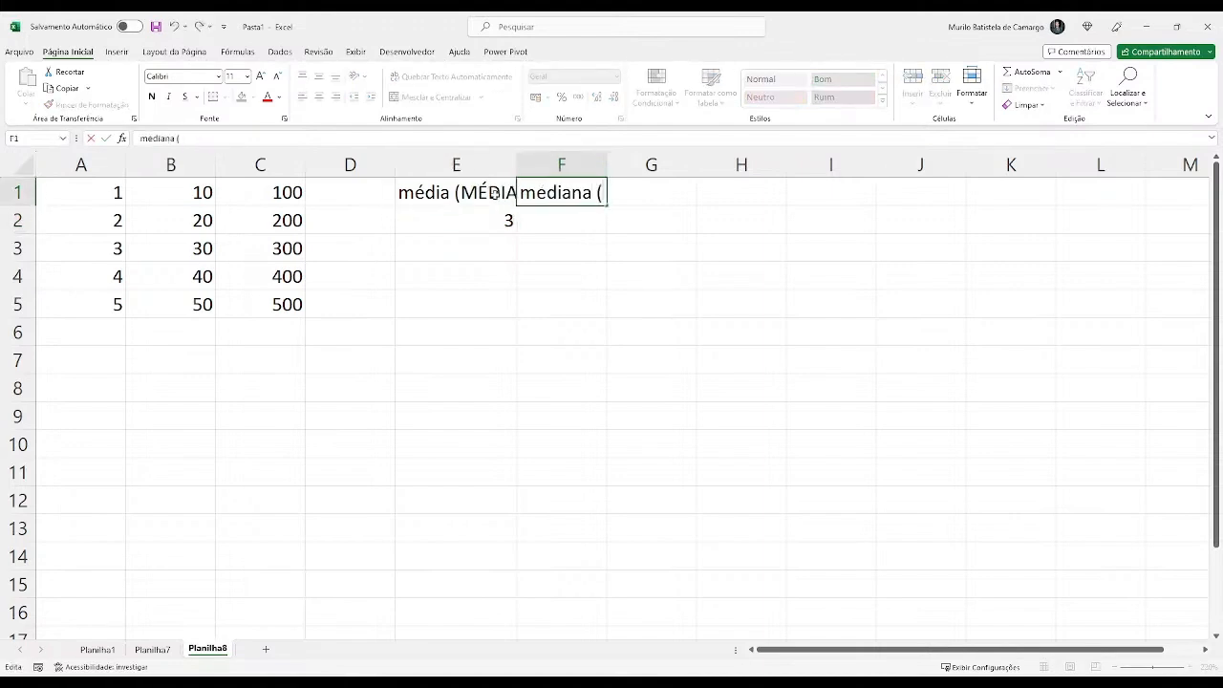
pyautogui.write('MED)')
pyautogui.press('Return')
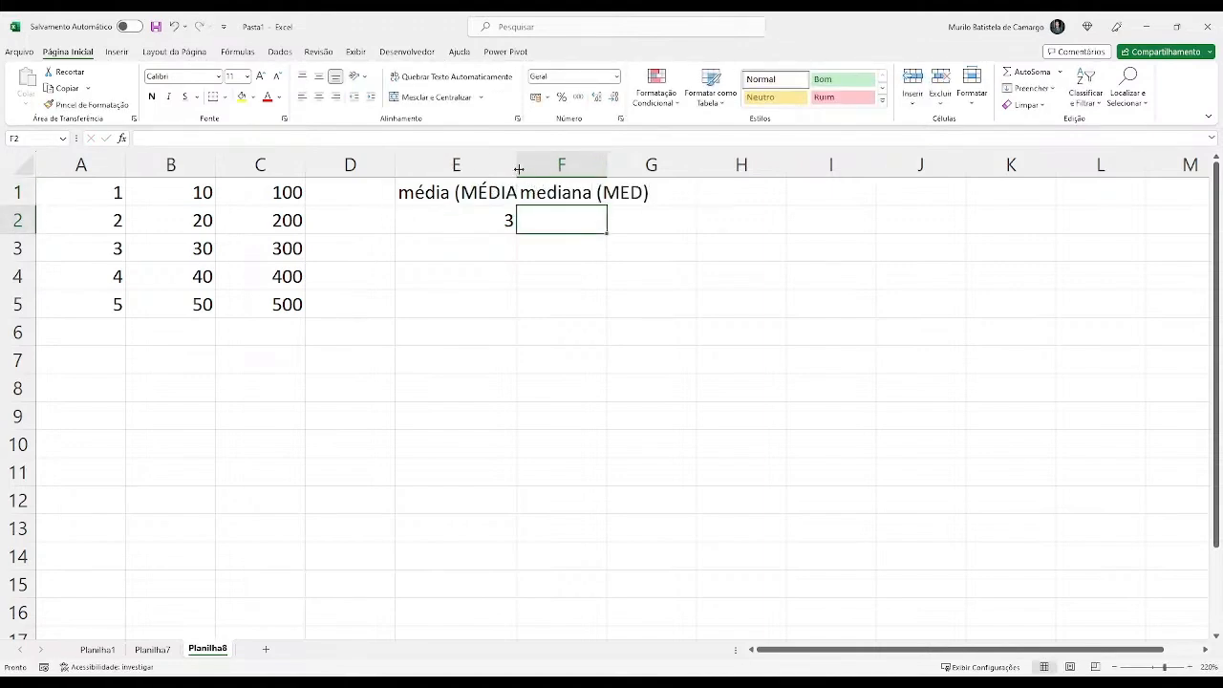
# Fit the width of column F to its heading.
pyautogui.doubleClick(607, 164)
pyautogui.click(623, 279)
pyautogui.click(621, 229)
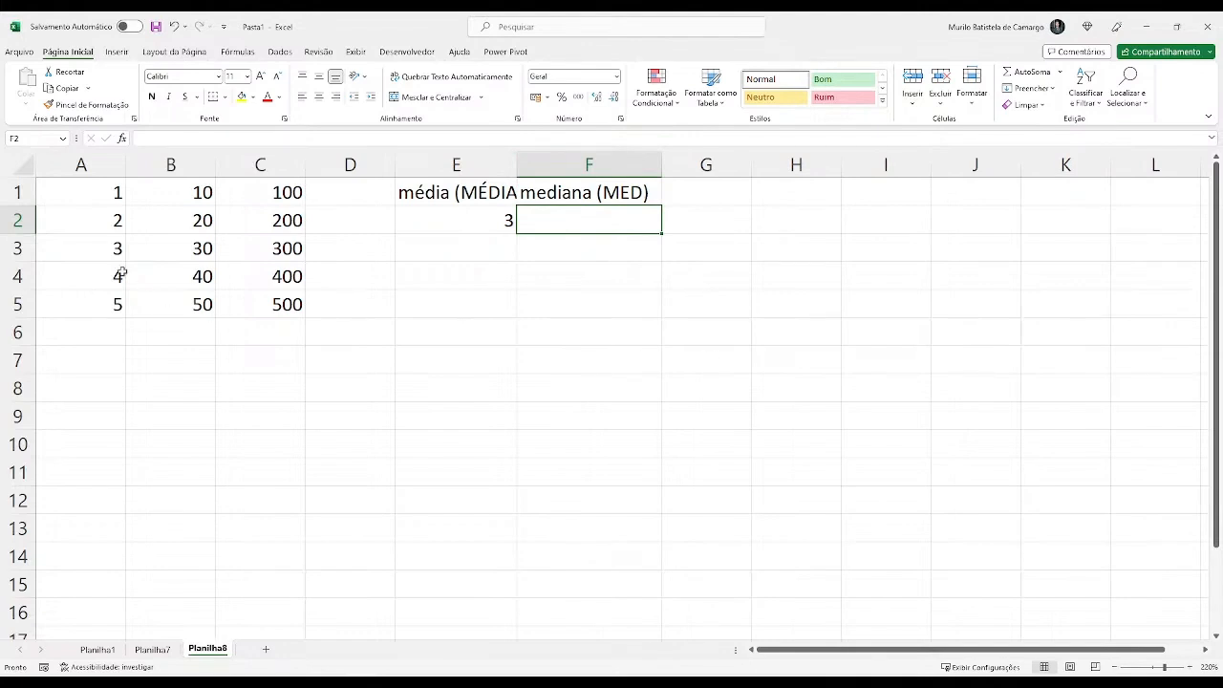
# Hide columns B and C so only the column A data remains beside the results.
pyautogui.moveTo(55, 244); pyautogui.dragTo(113, 308)
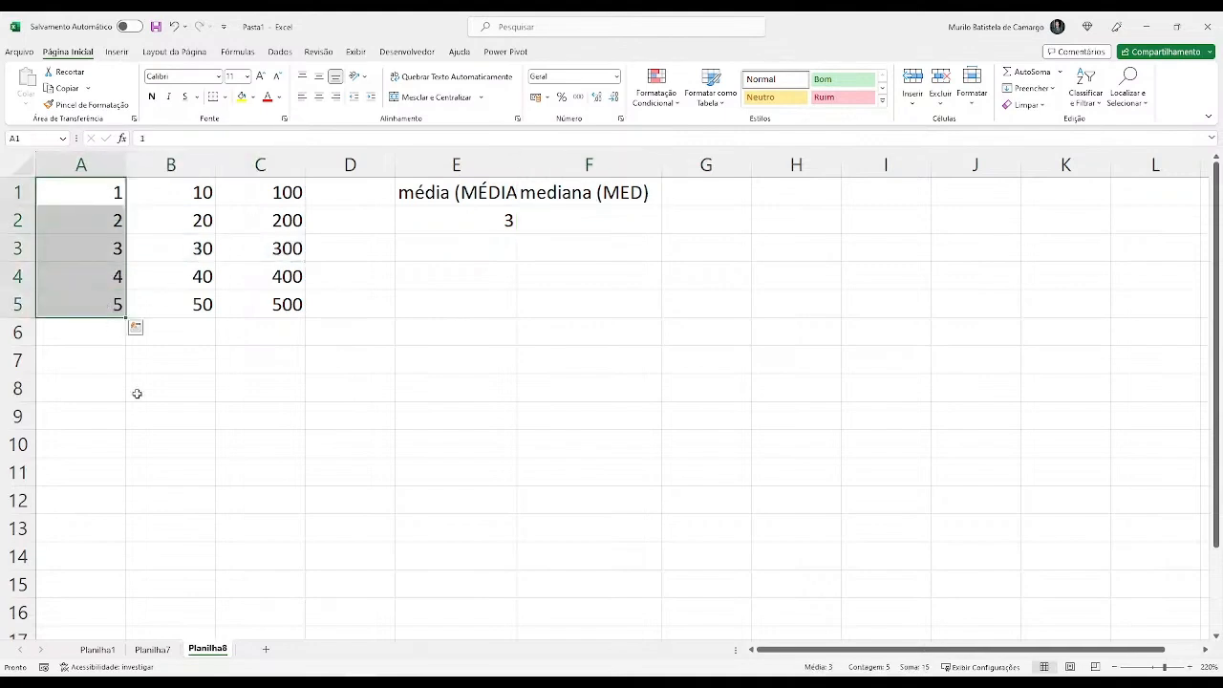
pyautogui.click(172, 333)
pyautogui.moveTo(92, 198); pyautogui.dragTo(107, 315)
pyautogui.moveTo(172, 164); pyautogui.dragTo(241, 164)
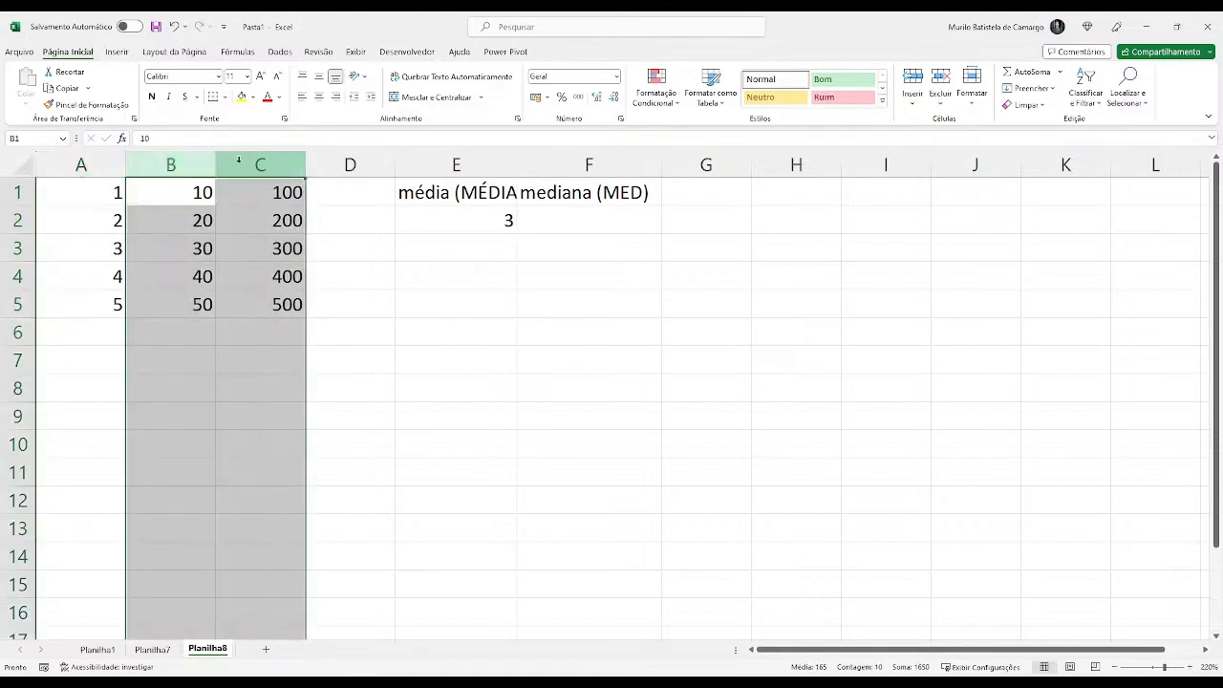
pyautogui.rightClick(196, 165)
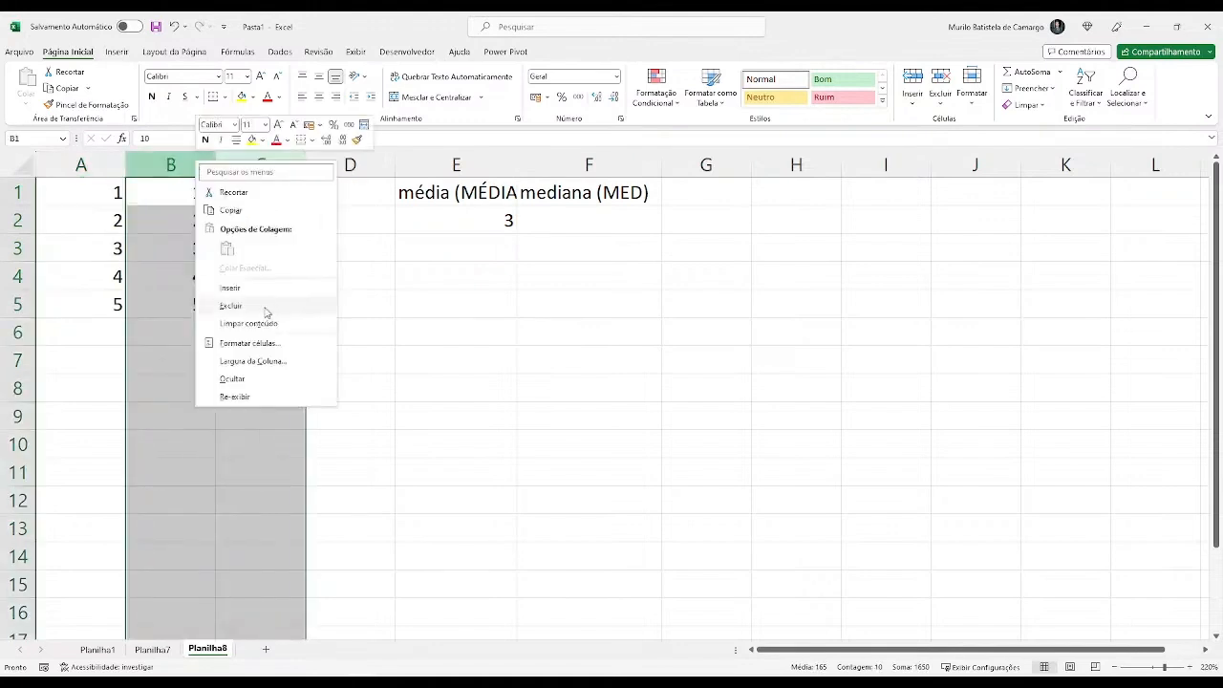
pyautogui.click(250, 378)
# Examine the ordered values in A1:A5 to identify the central one for the median.
pyautogui.click(113, 195)
pyautogui.click(105, 168)
pyautogui.click(103, 218)
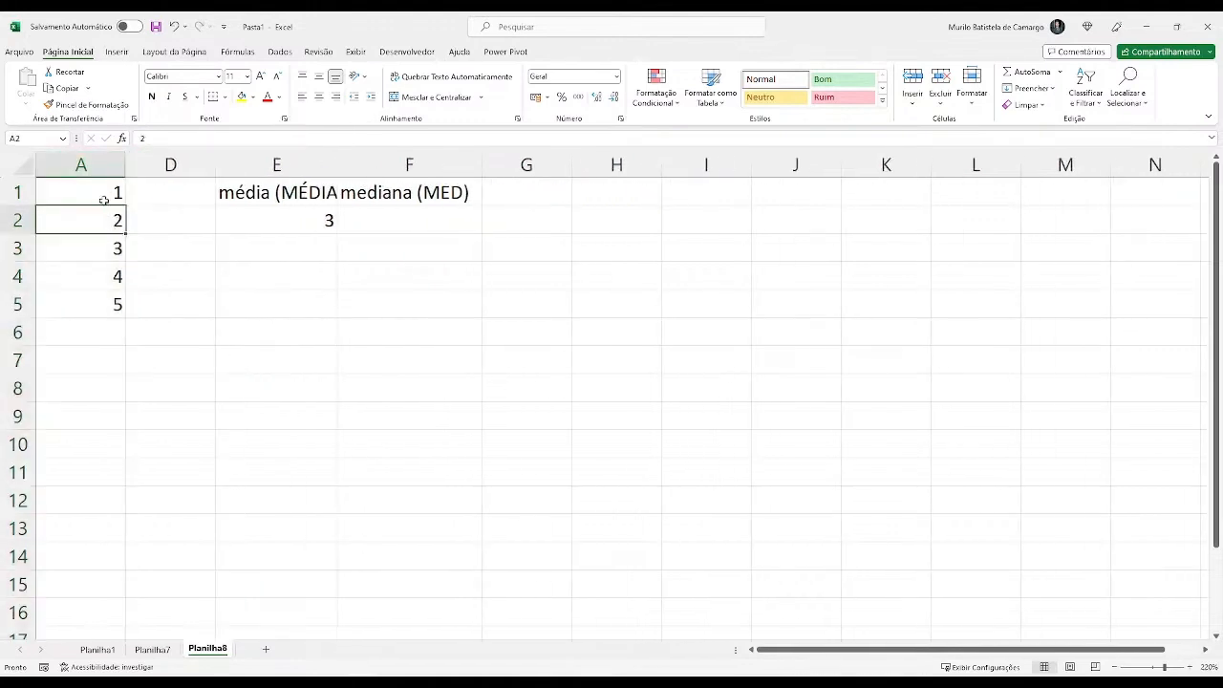
pyautogui.moveTo(101, 198); pyautogui.dragTo(105, 306)
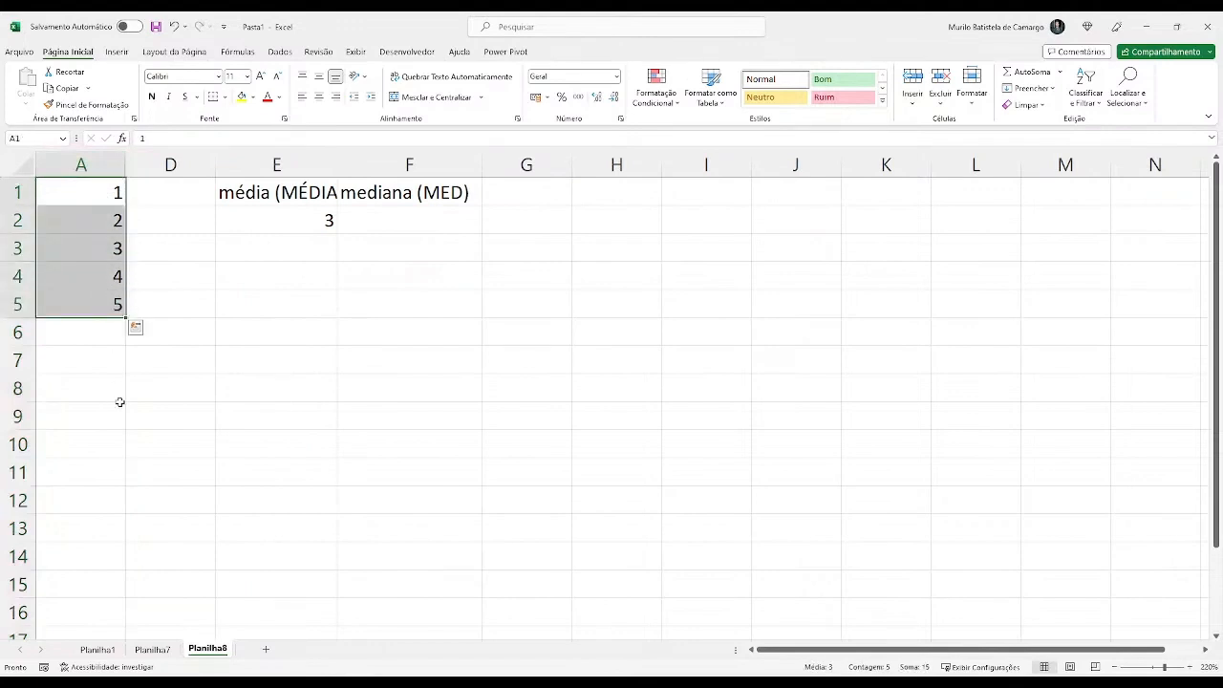
pyautogui.click(277, 350)
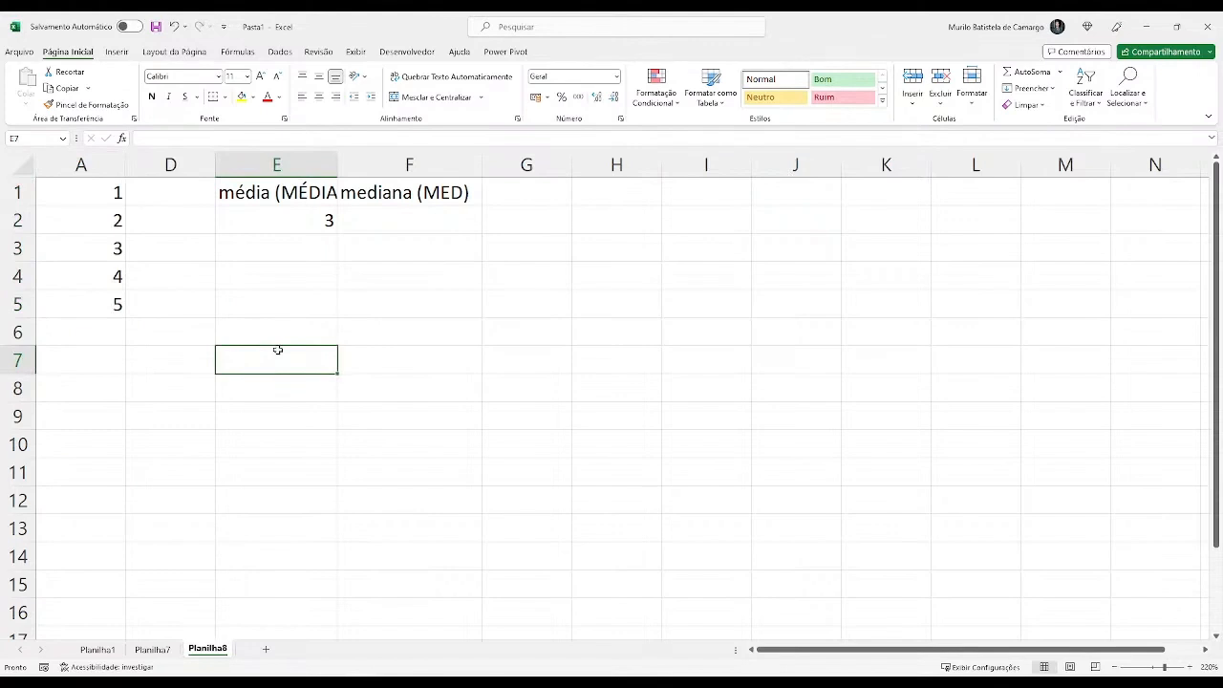
pyautogui.moveTo(90, 192); pyautogui.dragTo(91, 283)
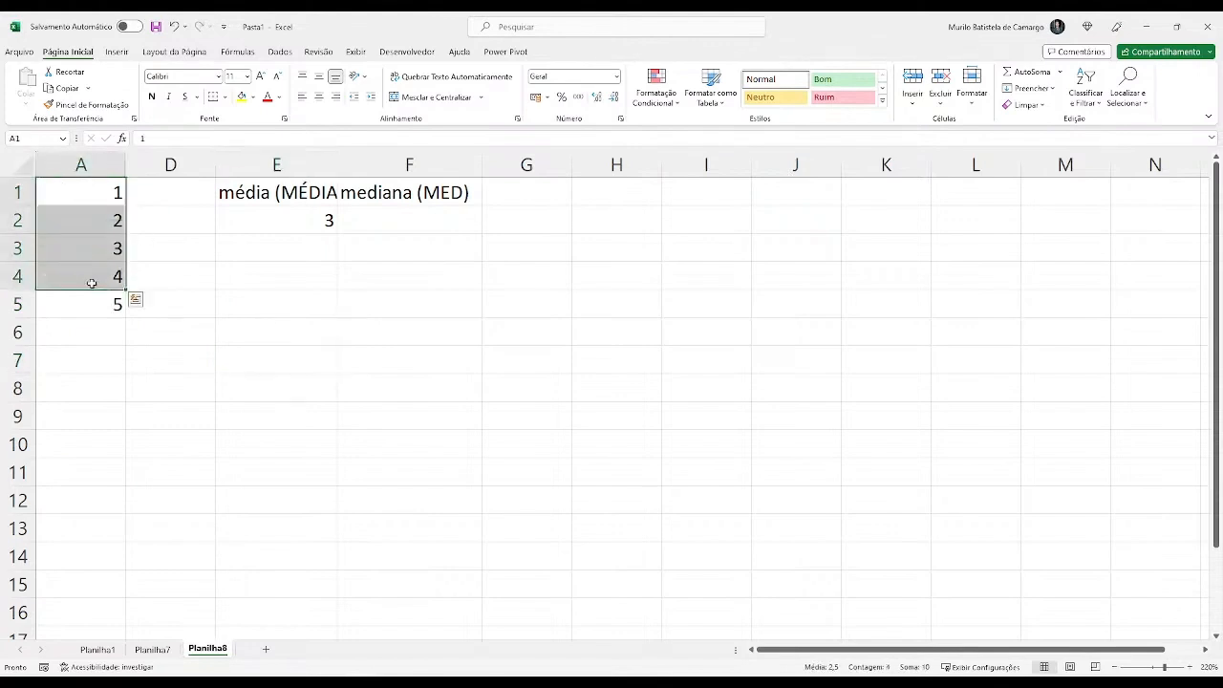
pyautogui.click(261, 256)
pyautogui.click(108, 277)
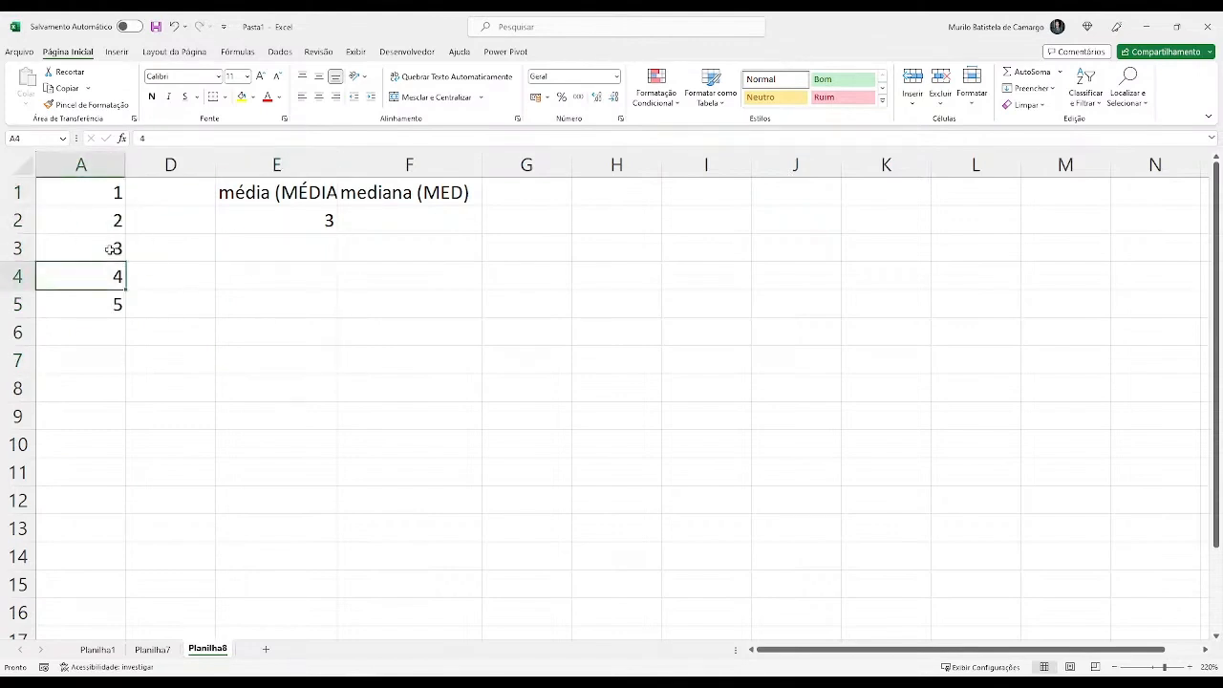
pyautogui.click(111, 249)
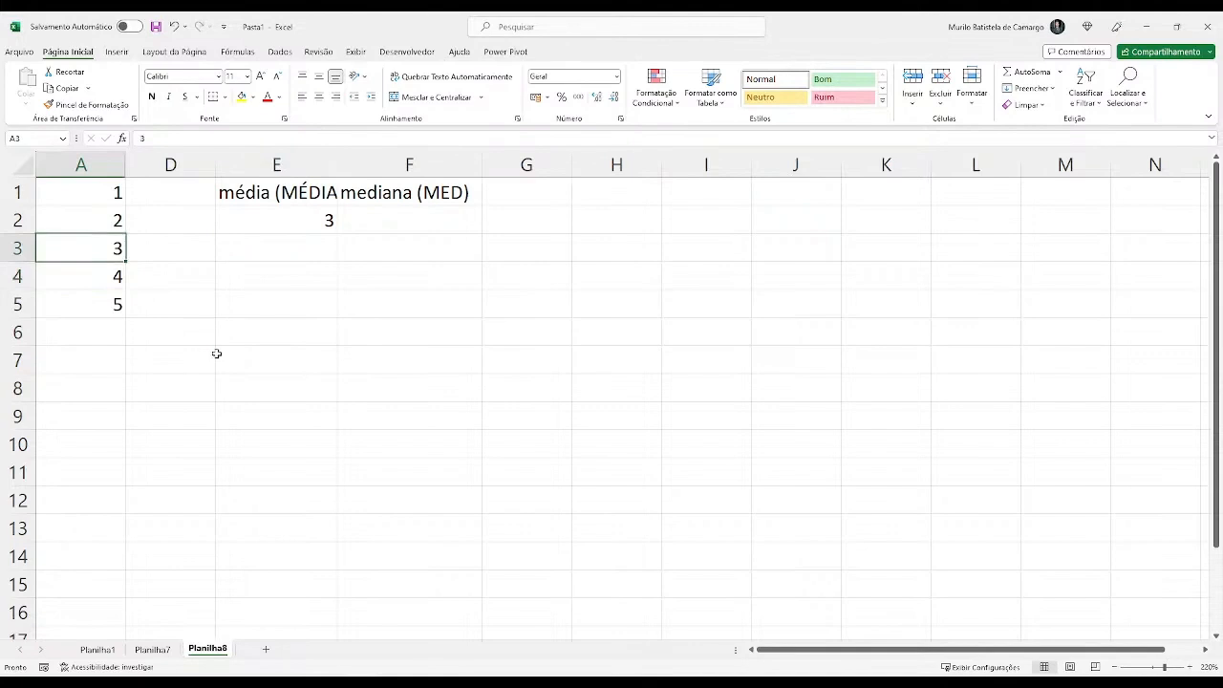
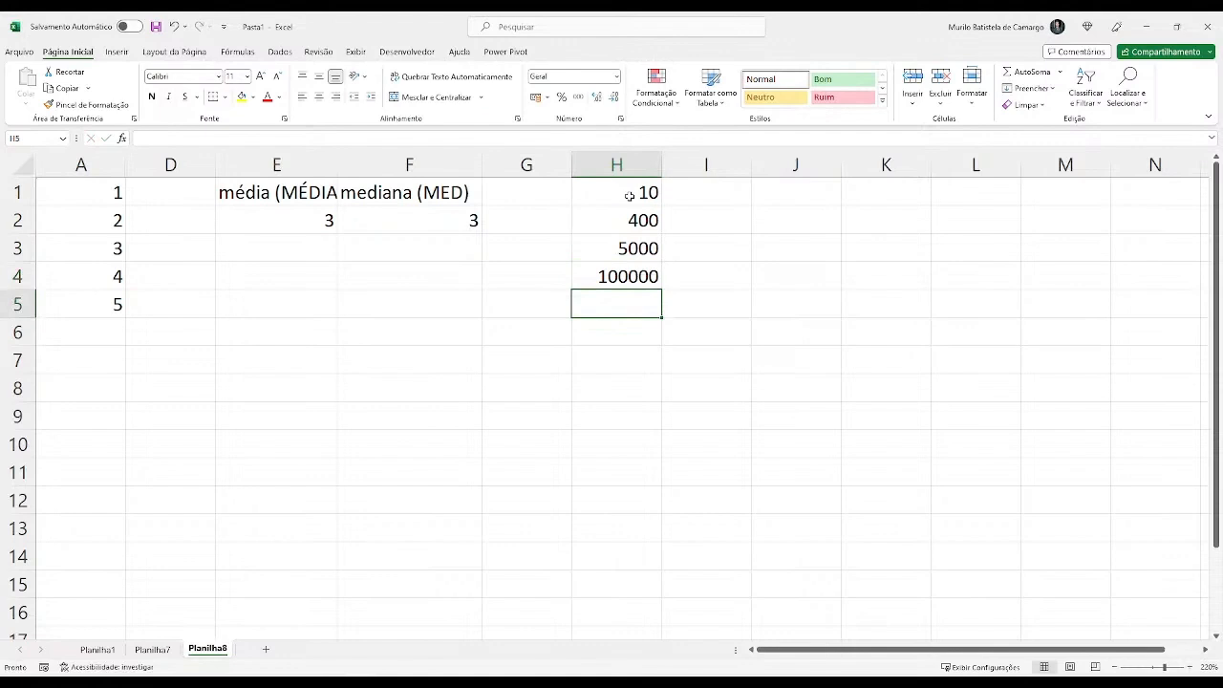
# Enter a very large number, 2,02093E+11, in H5 and replace the F2 formula with =MED(H1:H5).
pyautogui.press('Return')
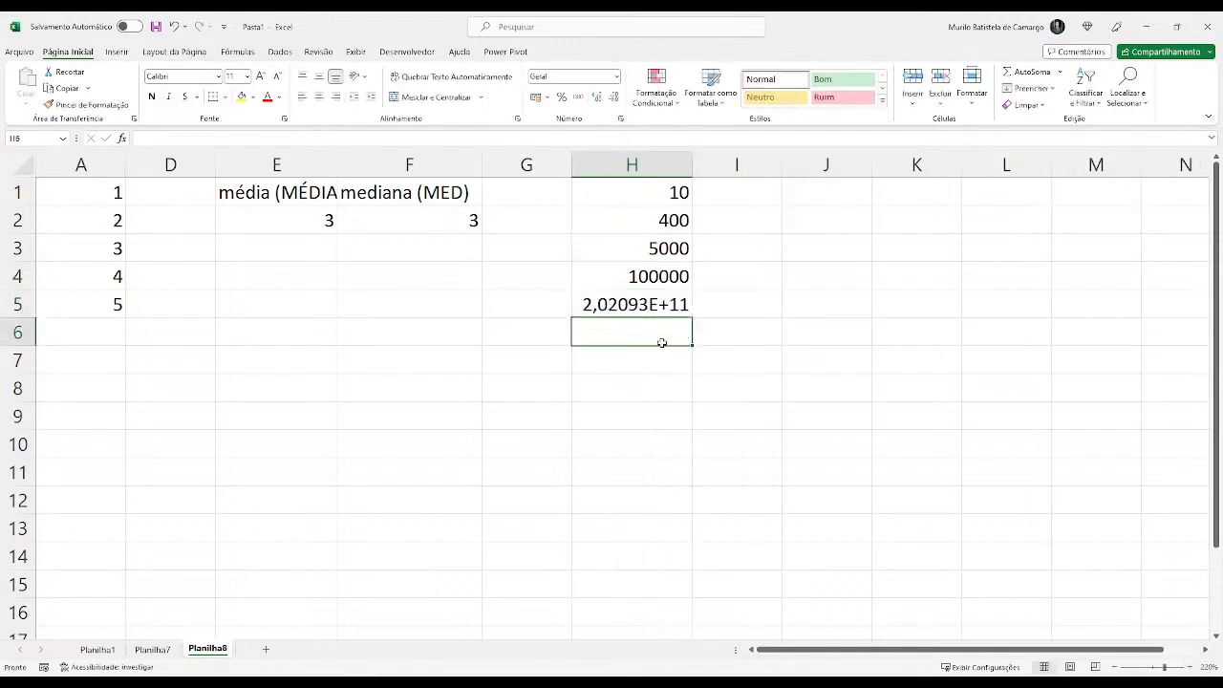
pyautogui.click(398, 227)
pyautogui.press('Delete')
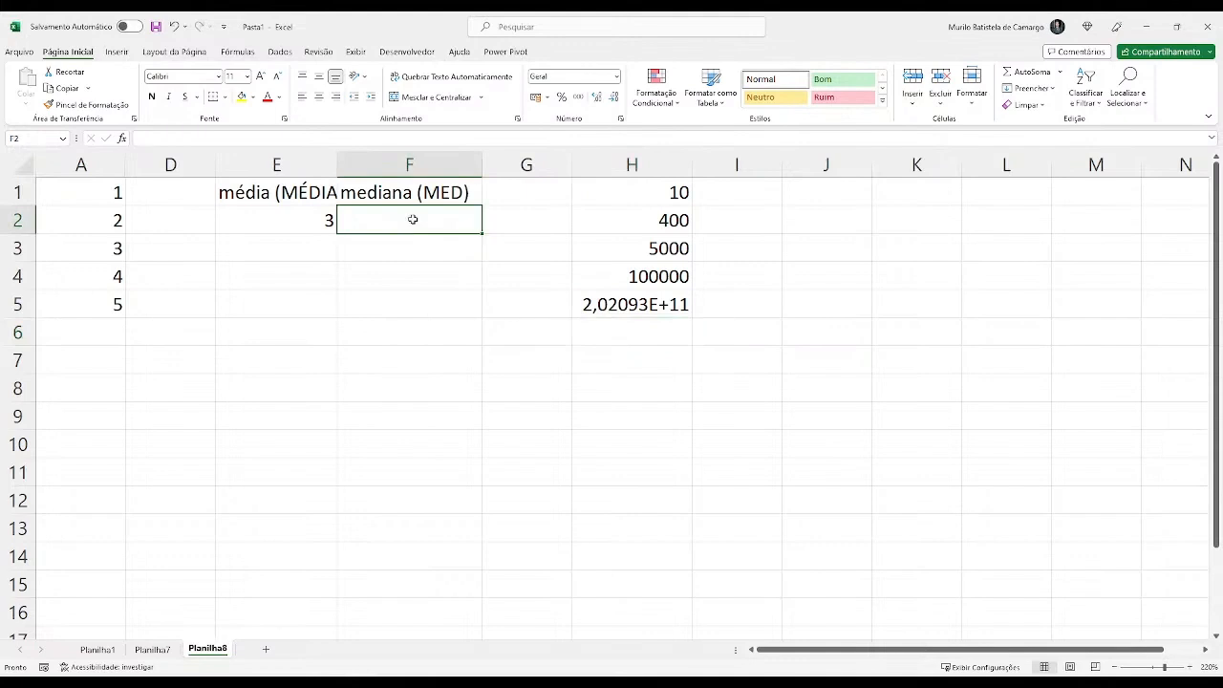
pyautogui.write('=MED(')
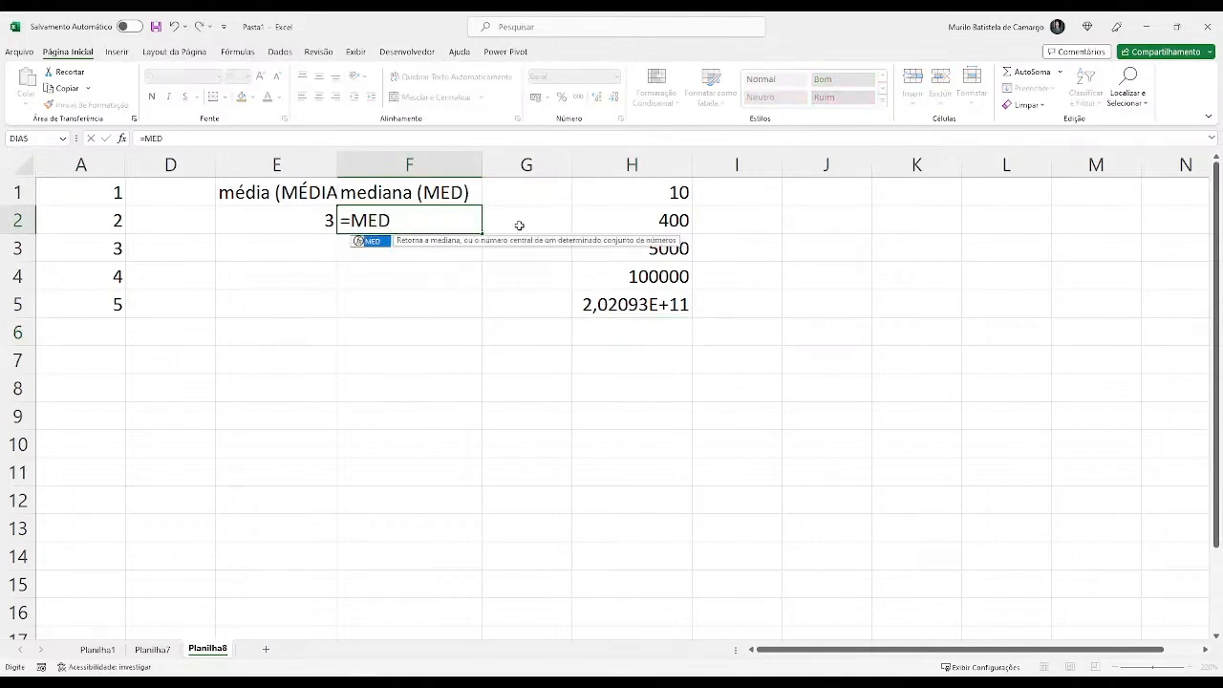
pyautogui.moveTo(630, 191); pyautogui.dragTo(647, 306)
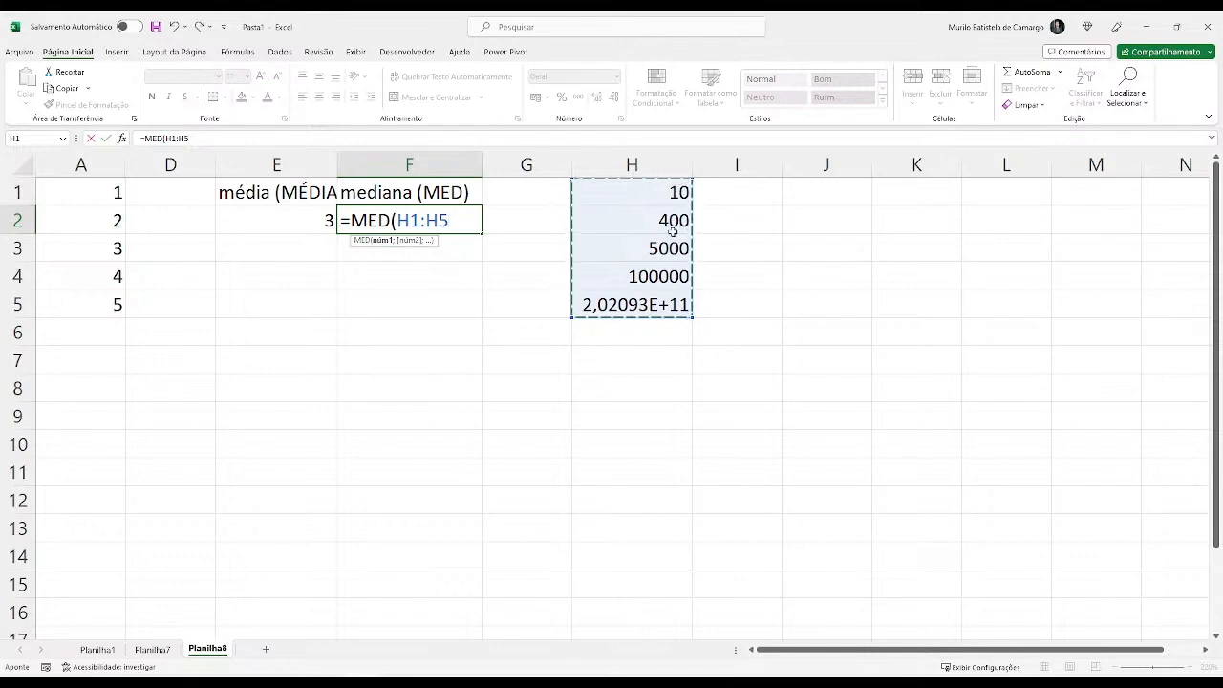
pyautogui.press('Return')
pyautogui.click(435, 226)
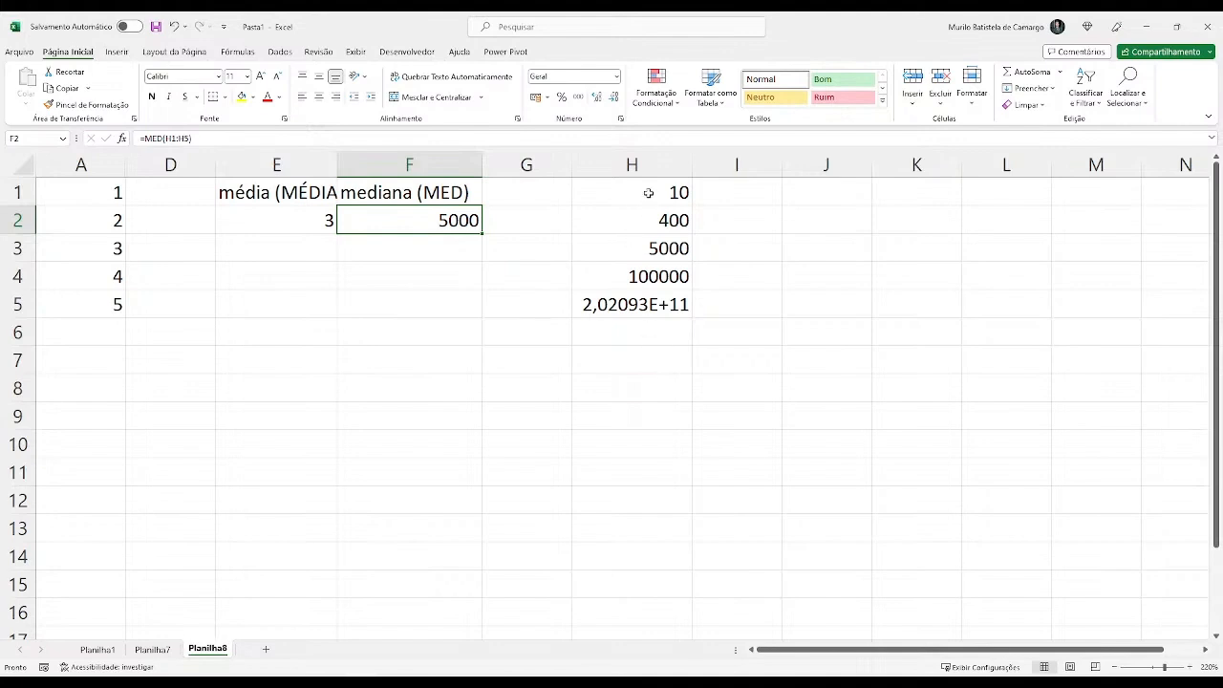
# Clear the sample values in H1:H5 and the median formula in F2.
pyautogui.moveTo(647, 194); pyautogui.dragTo(669, 304)
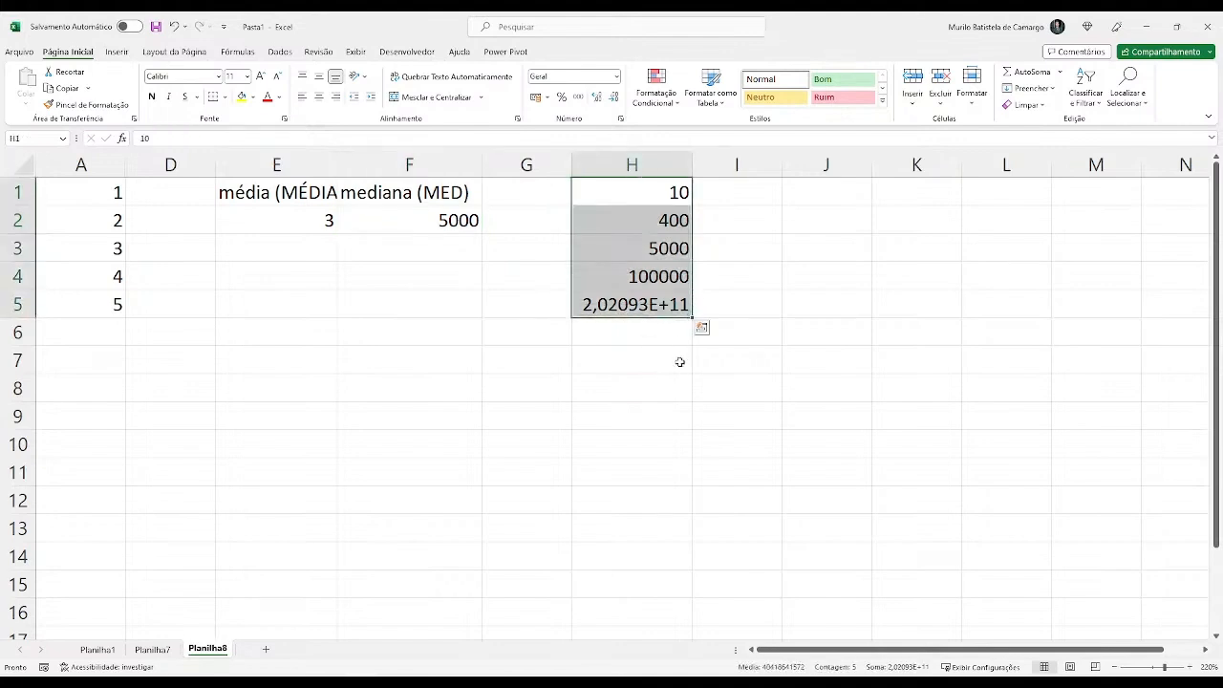
pyautogui.press('Delete')
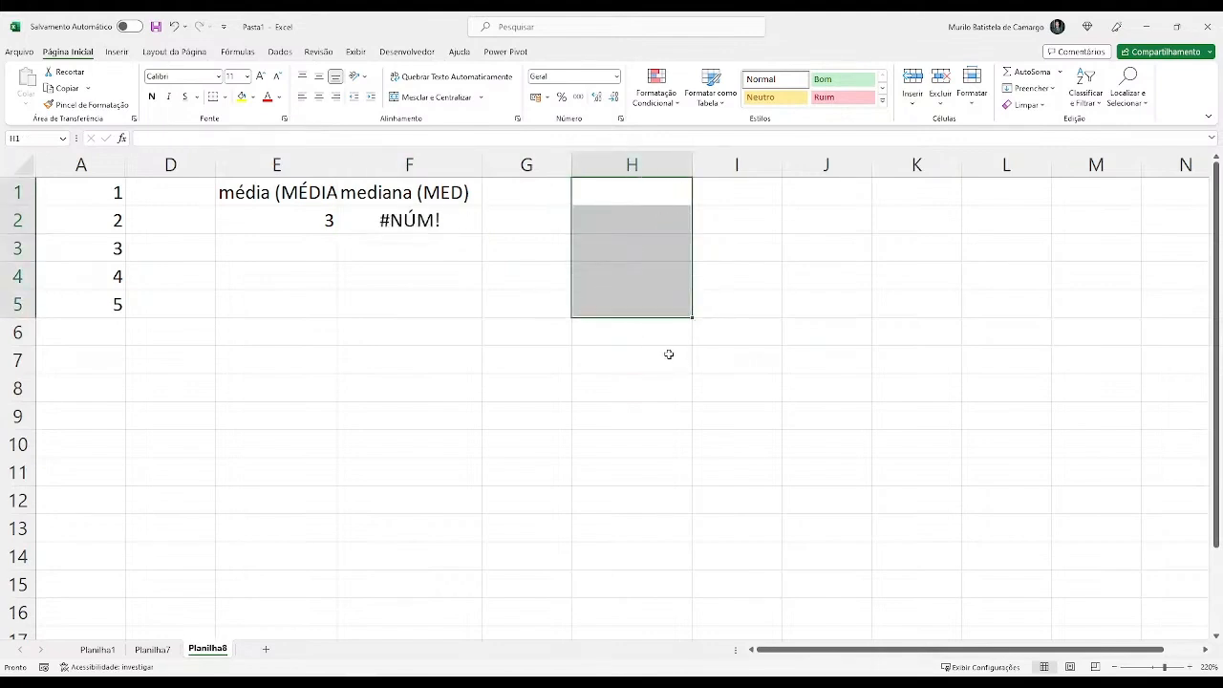
pyautogui.click(565, 382)
pyautogui.click(460, 226)
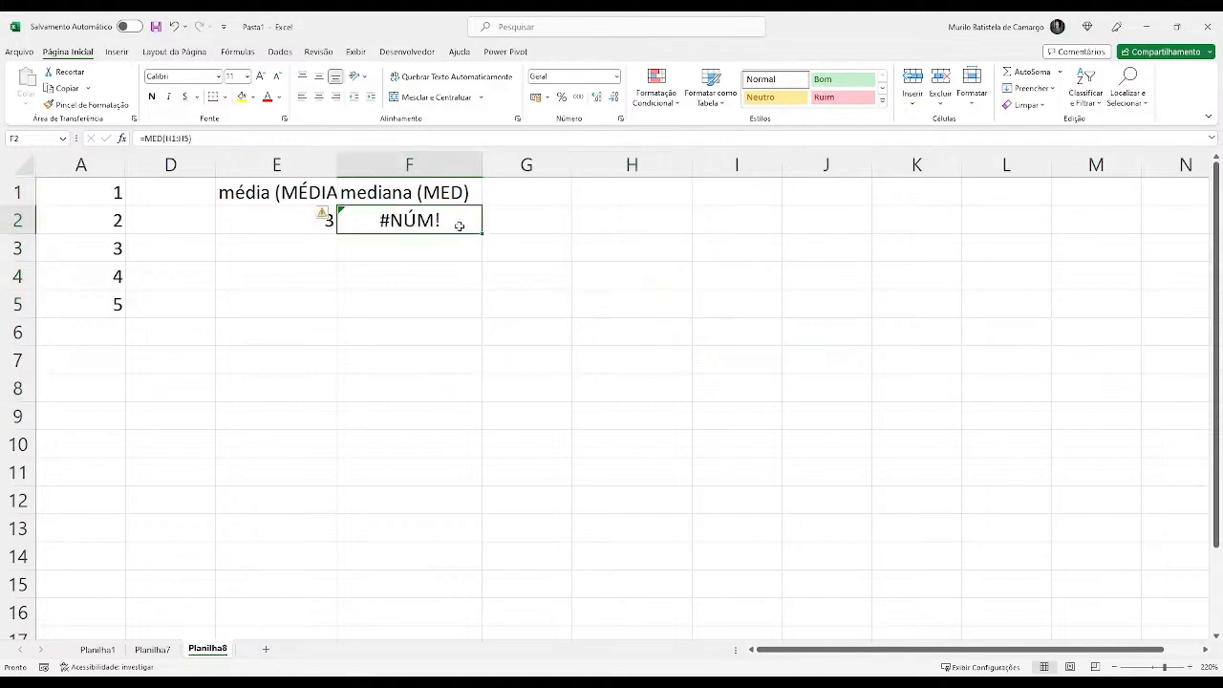
pyautogui.press('Delete')
# Add the value 6 in cell A6 to extend the column A data.
pyautogui.click(115, 329)
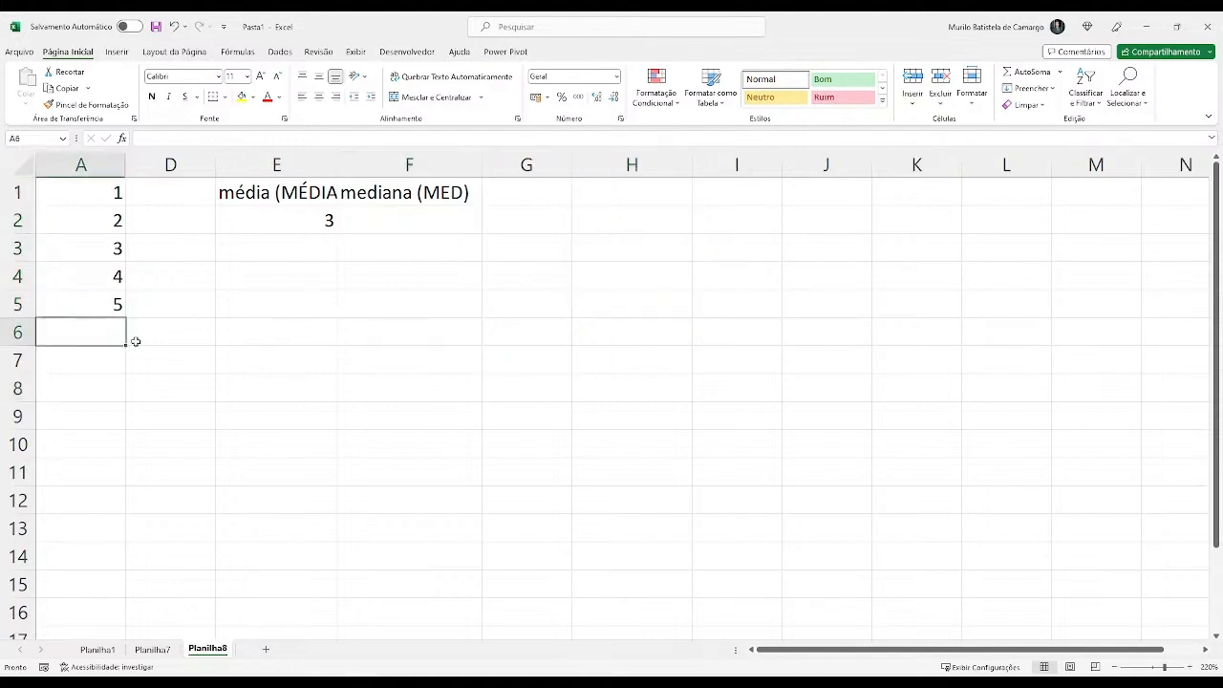
pyautogui.write('6')
pyautogui.press('Return')
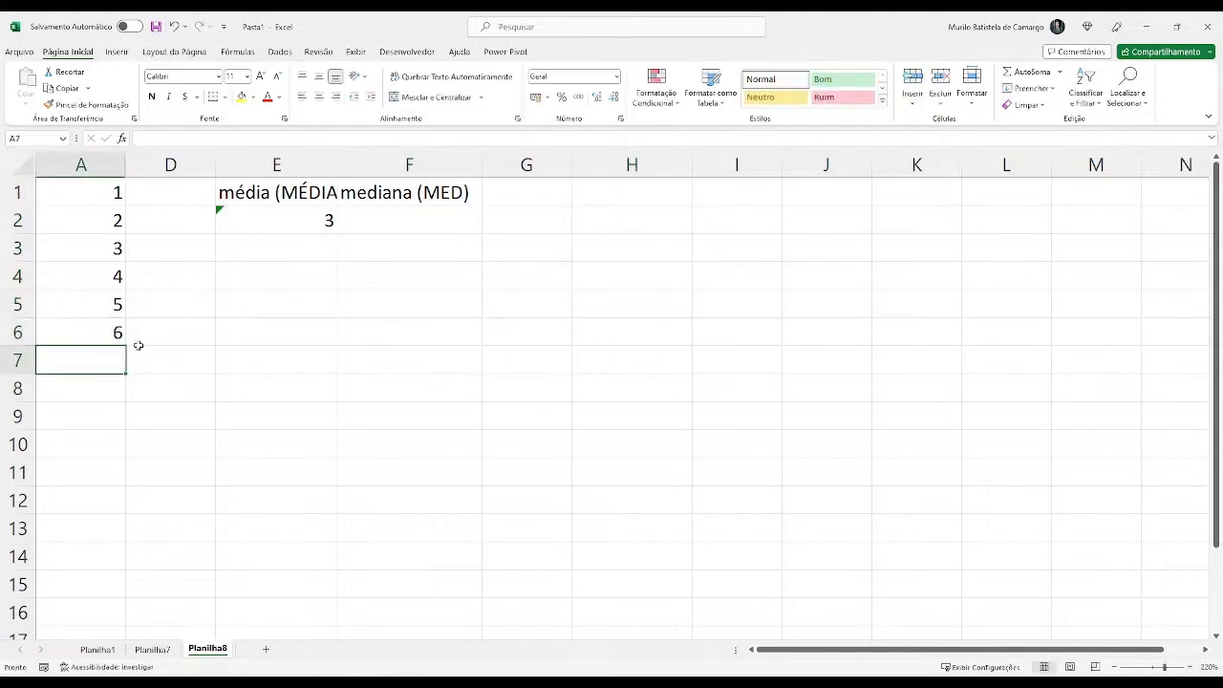
# Try to enter a MED formula over the column A values in F2.
pyautogui.click(415, 231)
pyautogui.write('=me')
pyautogui.press('Tab')
pyautogui.moveTo(95, 194); pyautogui.dragTo(95, 328)
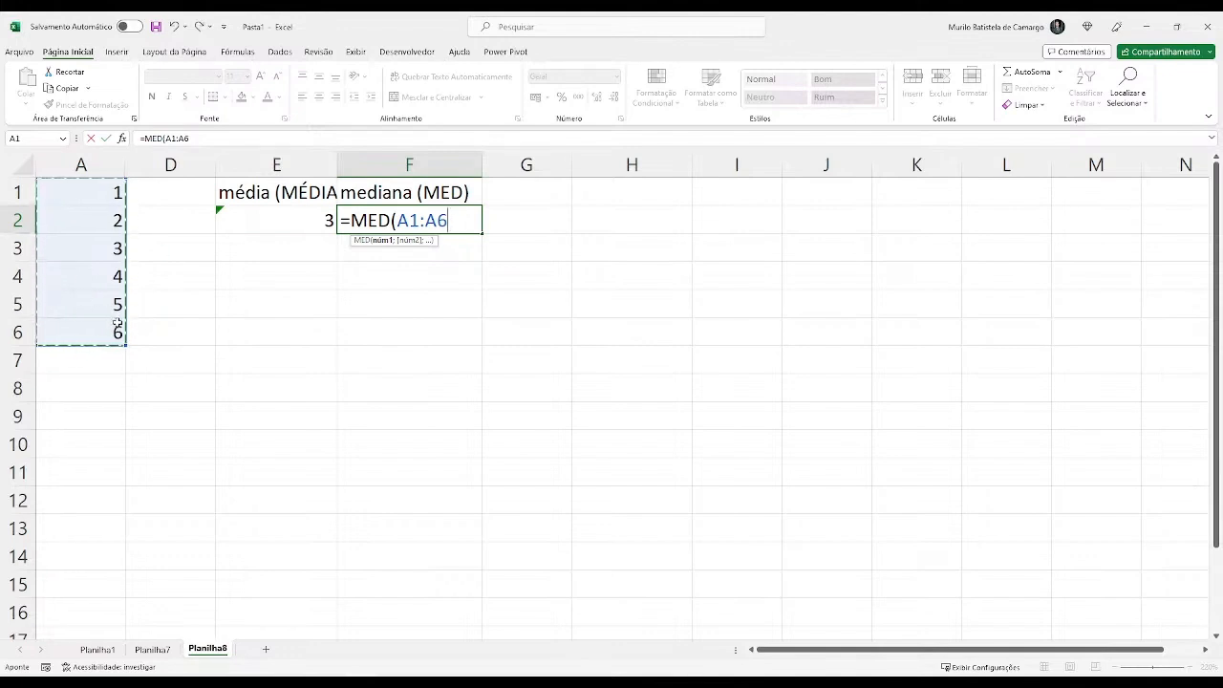
pyautogui.click(119, 249)
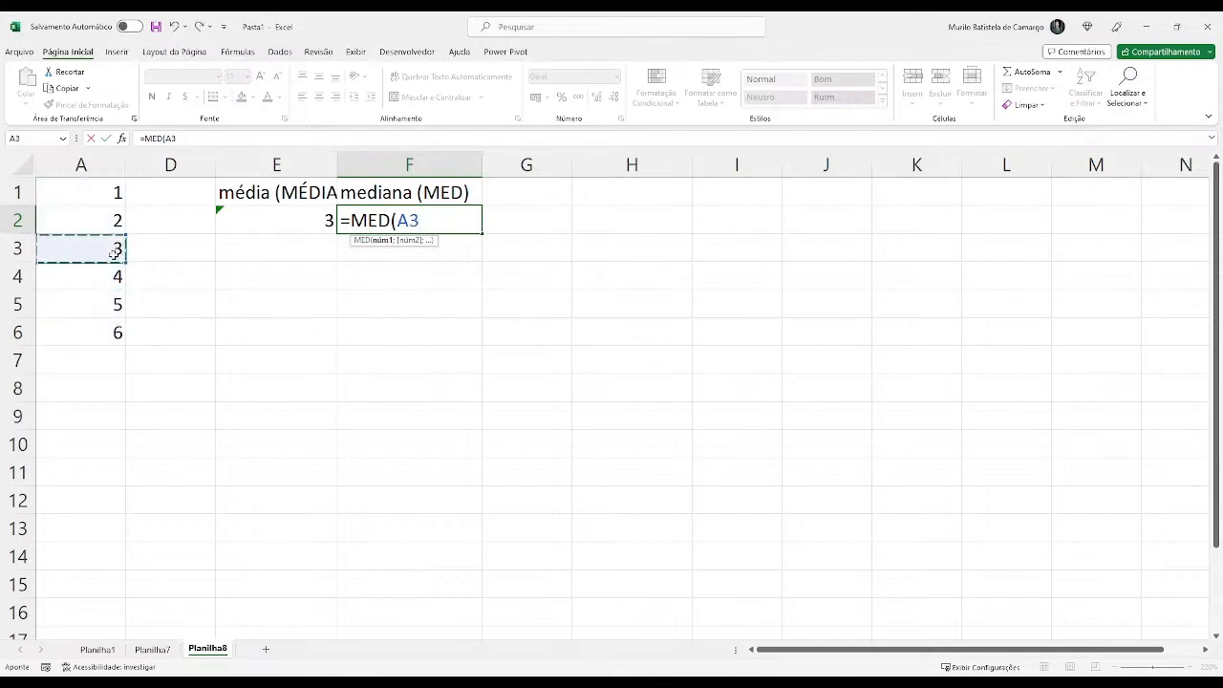
pyautogui.click(112, 252)
pyautogui.click(112, 273)
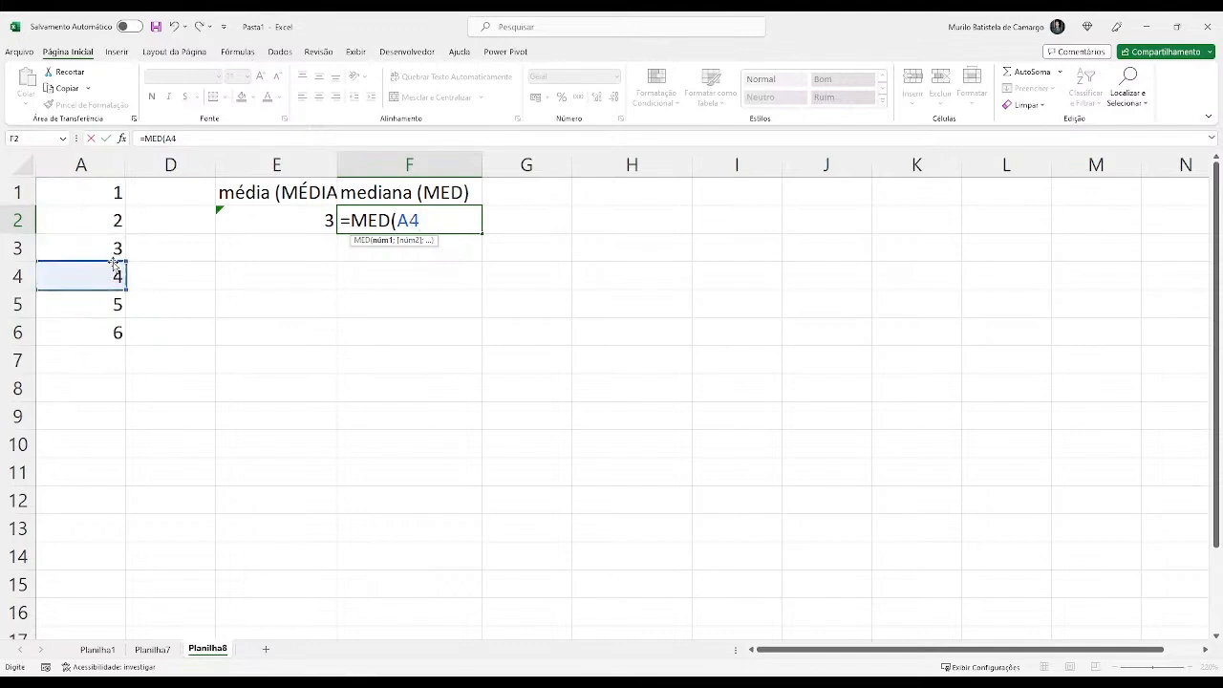
pyautogui.press('Return')
pyautogui.click(111, 298)
pyautogui.click(111, 253)
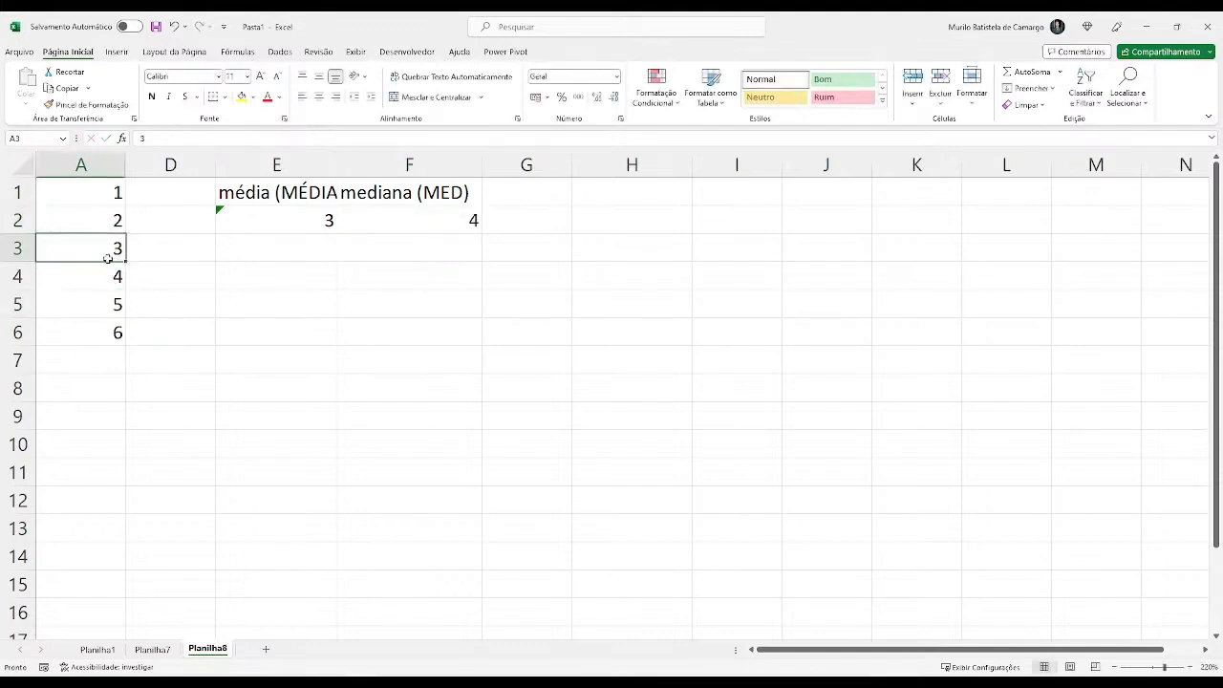
# Replace the F2 formula with =MED(A1:A6) to calculate the median of the six column A values.
pyautogui.click(393, 222)
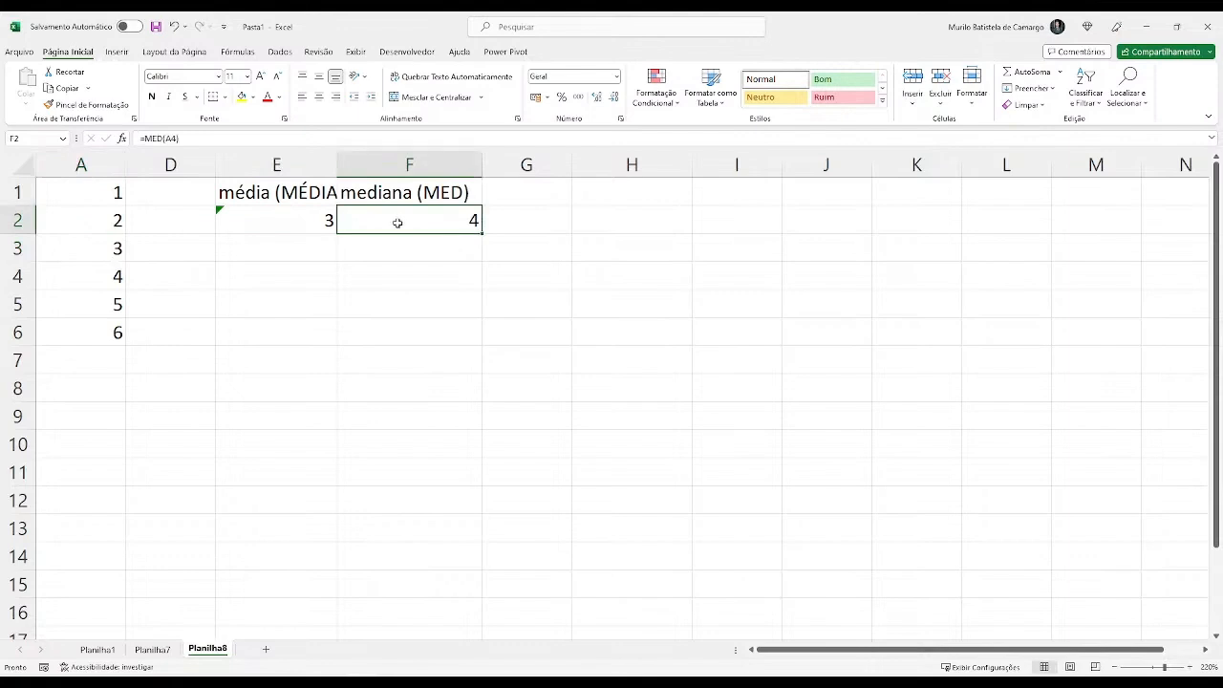
pyautogui.write('=MED(')
pyautogui.moveTo(120, 188); pyautogui.dragTo(107, 328)
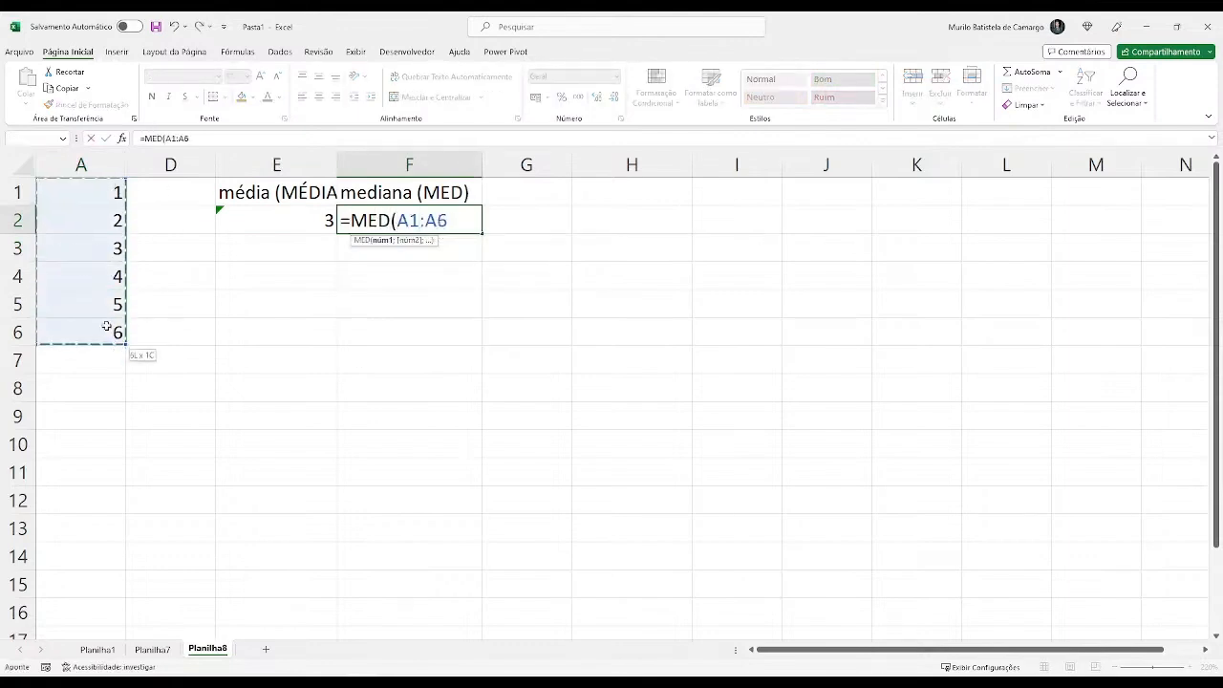
pyautogui.press('Return')
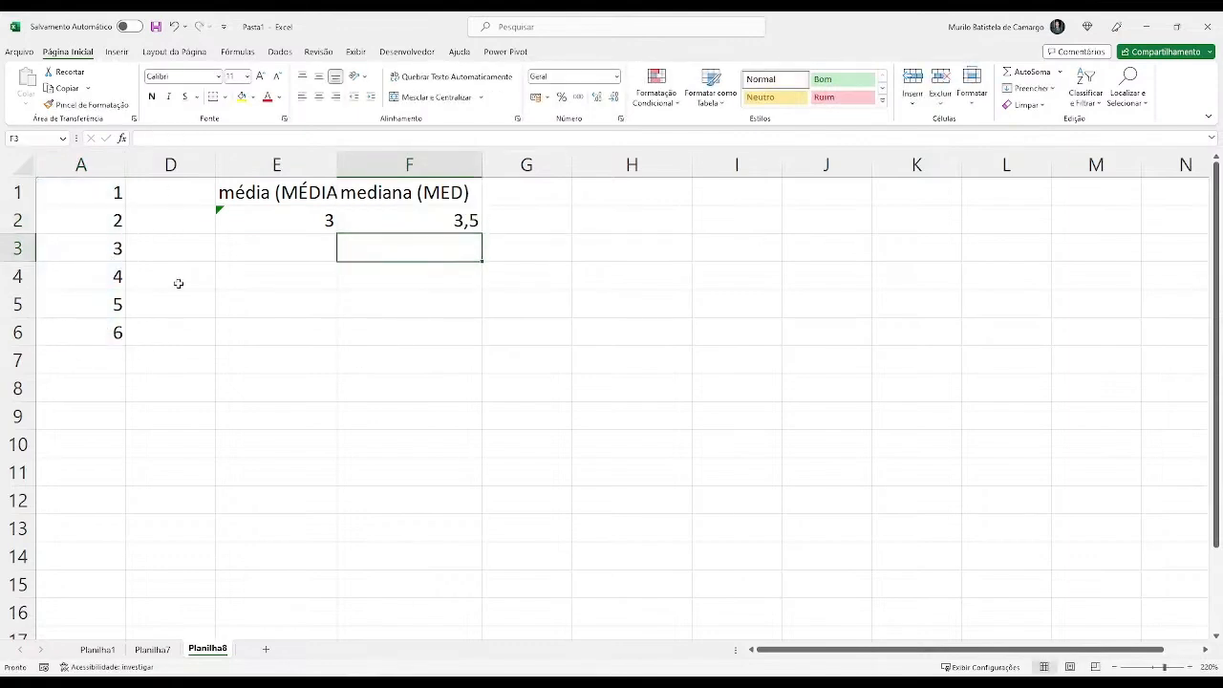
pyautogui.click(448, 222)
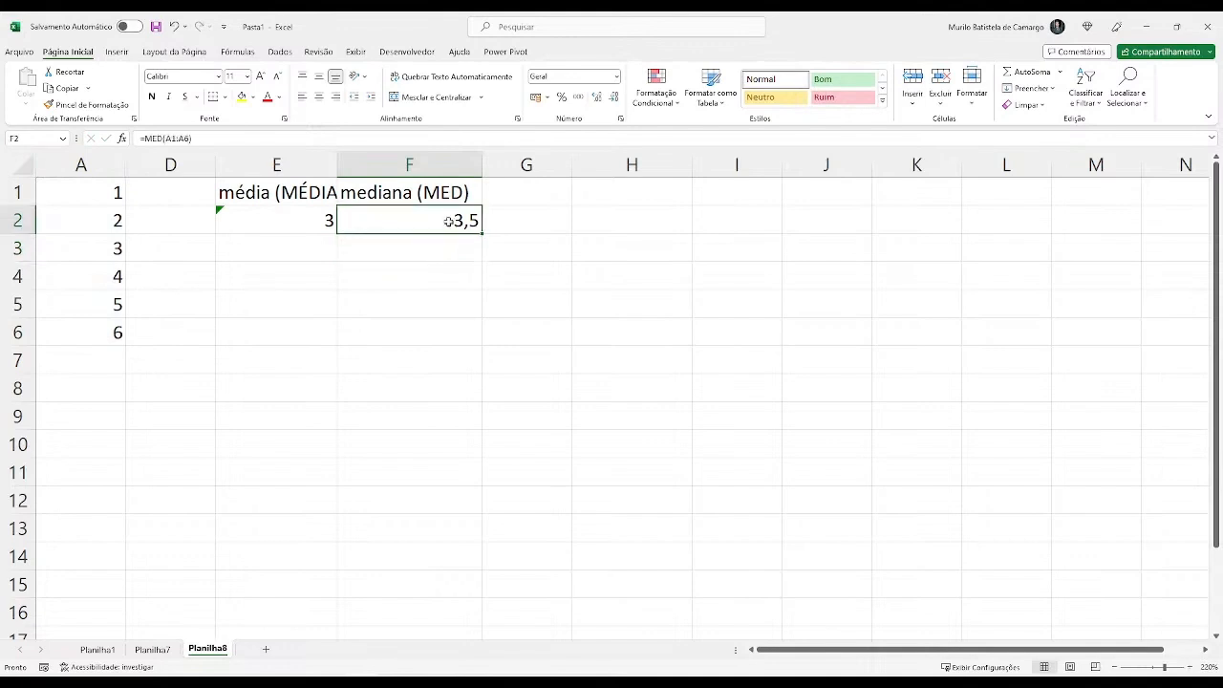
# Enter the sample values 10, 200, 500, 1000 and 54500 in cells H1:H5.
pyautogui.click(650, 195)
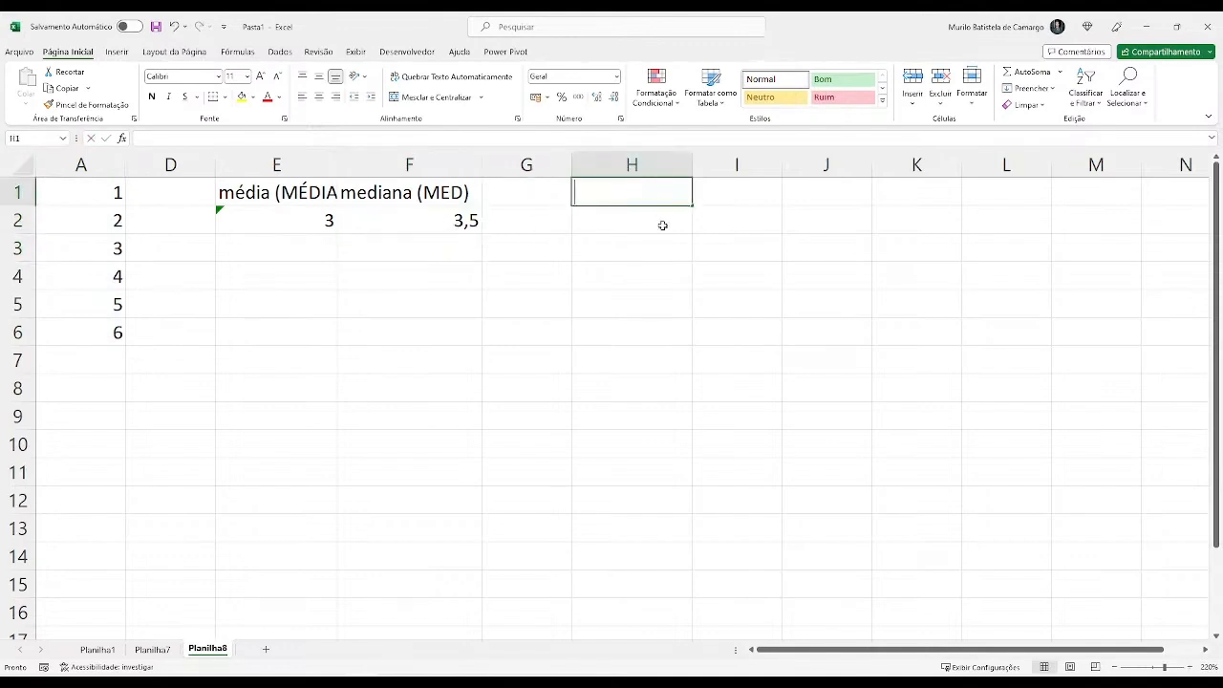
pyautogui.write('10')
pyautogui.press('Return')
pyautogui.write('500')
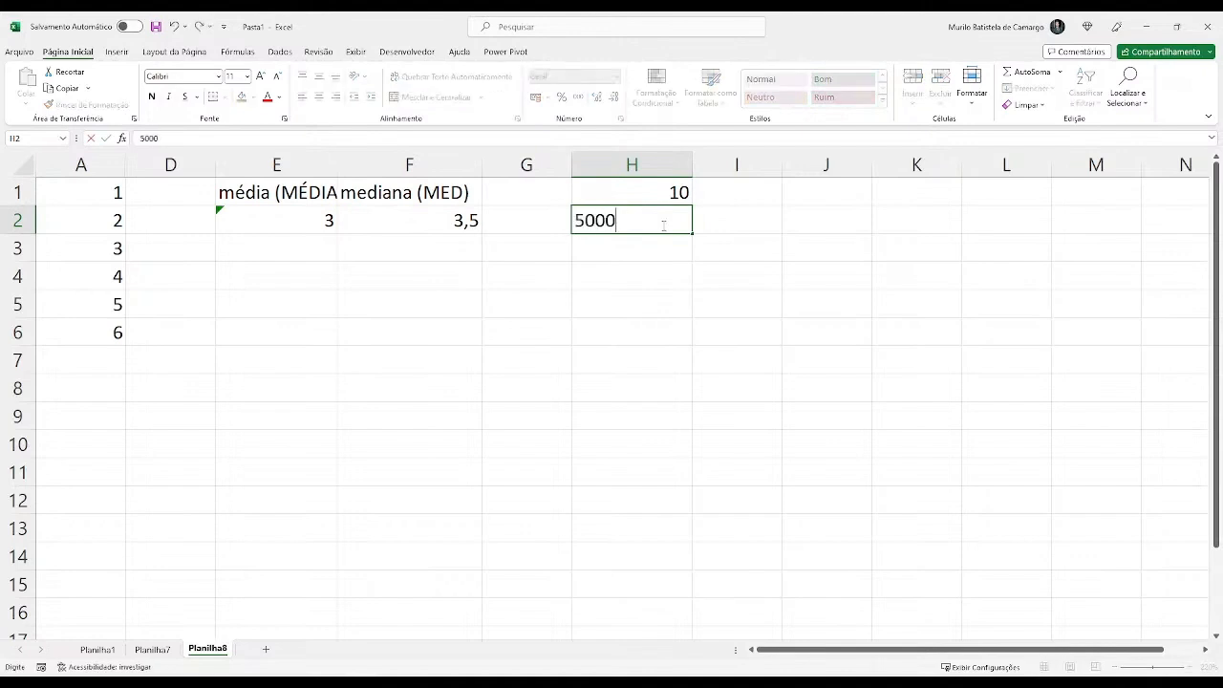
pyautogui.write('0')
pyautogui.press('Return')
pyautogui.click(662, 222)
pyautogui.write('300')
pyautogui.press('Return')
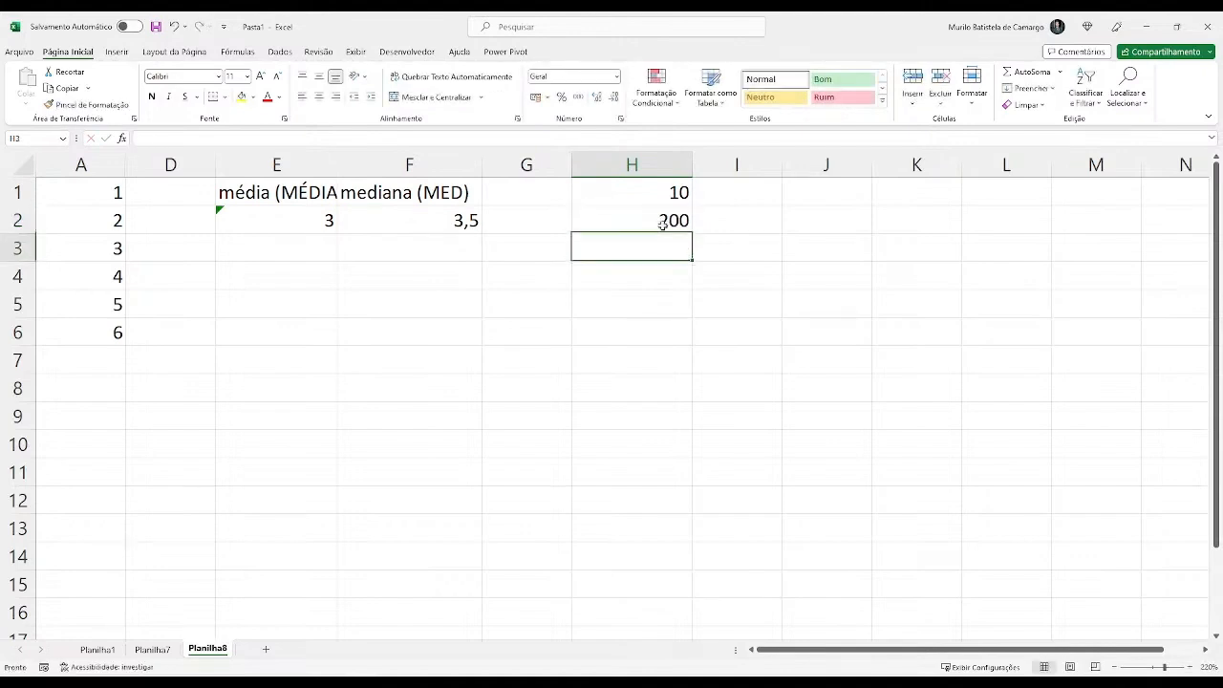
pyautogui.write('500')
pyautogui.press('Return')
pyautogui.write('1000')
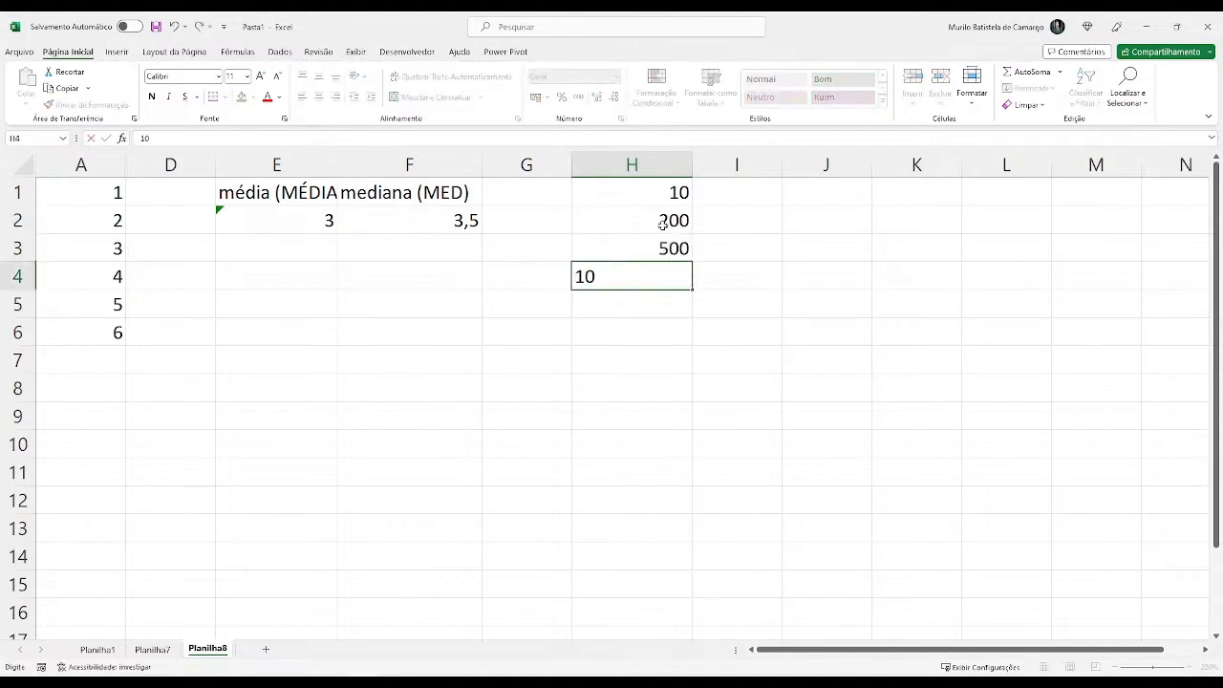
pyautogui.press('Return')
pyautogui.write('1')
pyautogui.press('BackSpace')
pyautogui.write('54500')
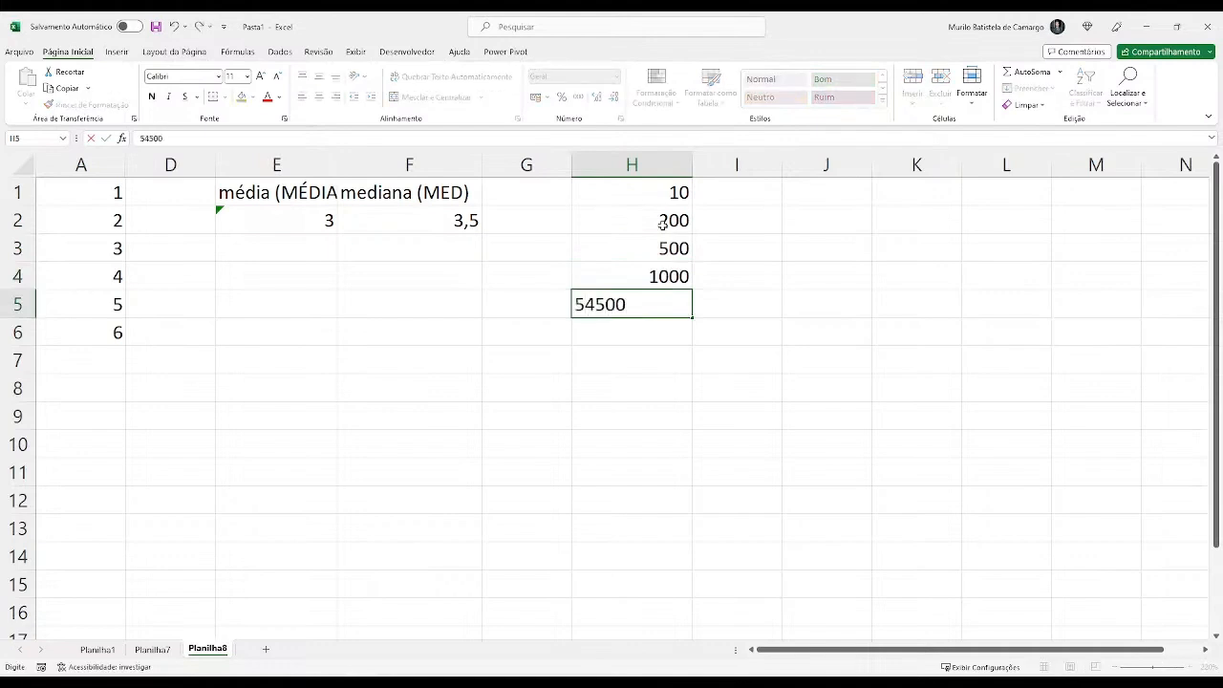
pyautogui.press('Return')
# Add the value 887549332 in H6 as the sixth sample value.
pyautogui.click(415, 226)
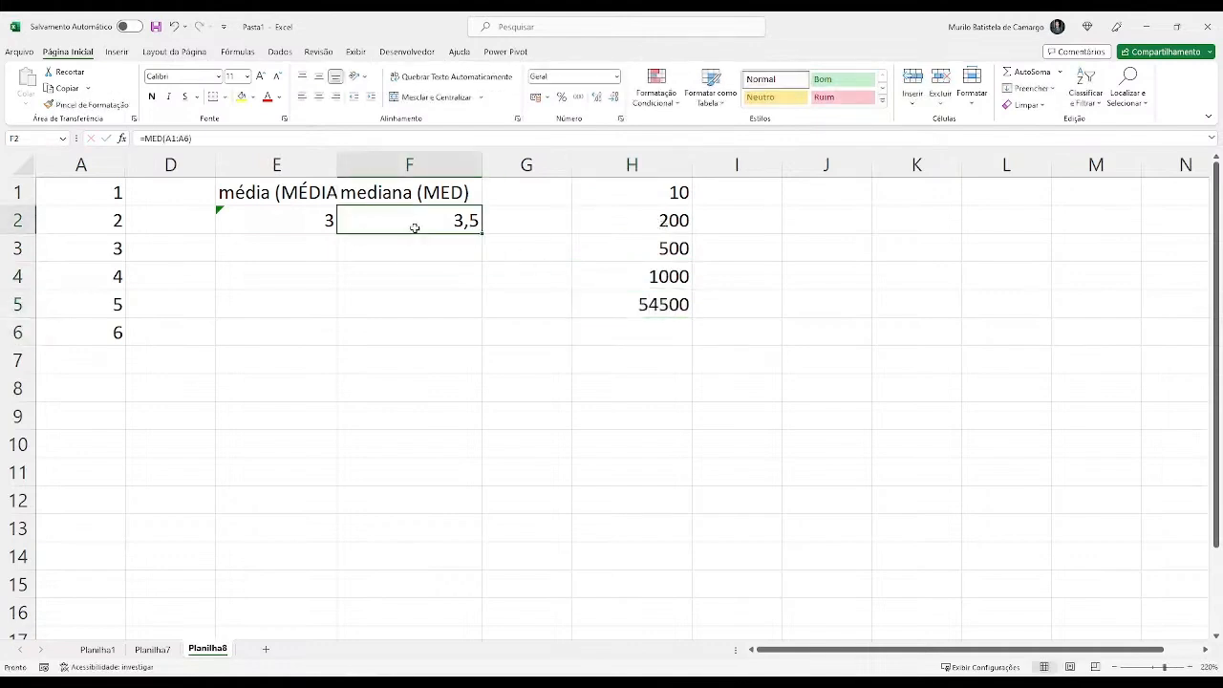
pyautogui.write('=med')
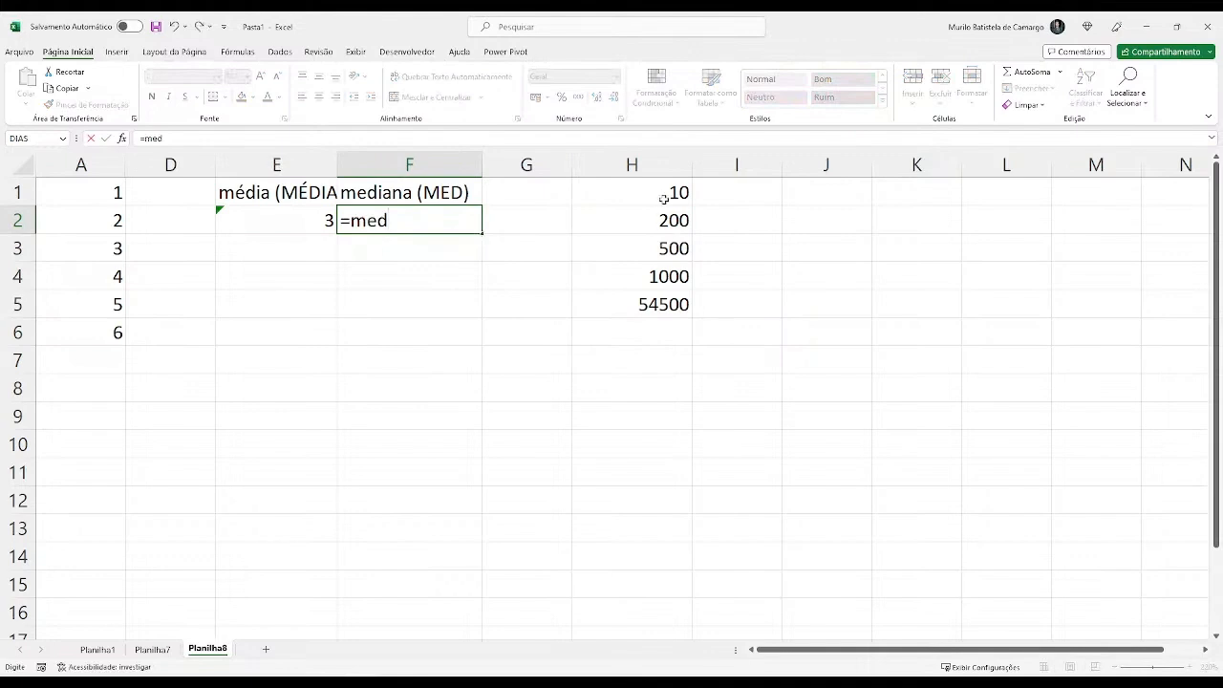
pyautogui.click(662, 329)
pyautogui.write('=88279')
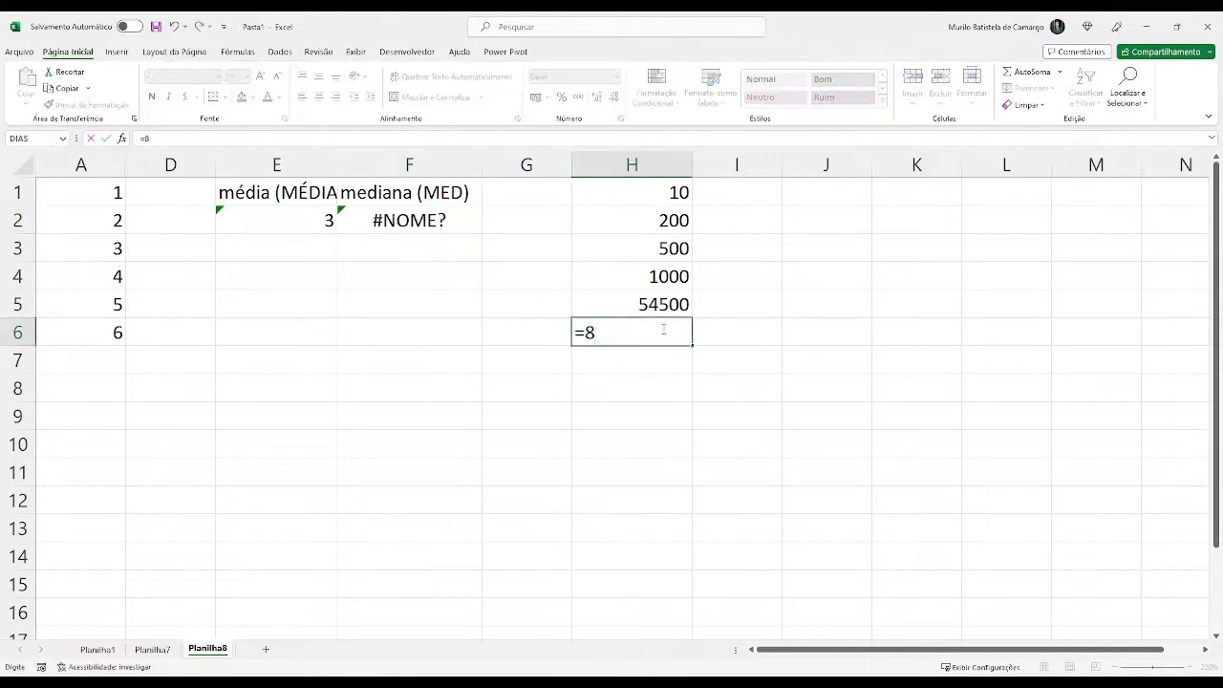
pyautogui.press('BackSpace')
pyautogui.press('BackSpace')
pyautogui.press('BackSpace')
pyautogui.press('BackSpace')
pyautogui.press('BackSpace')
pyautogui.press('BackSpace')
pyautogui.write('887549332')
pyautogui.press('Return')
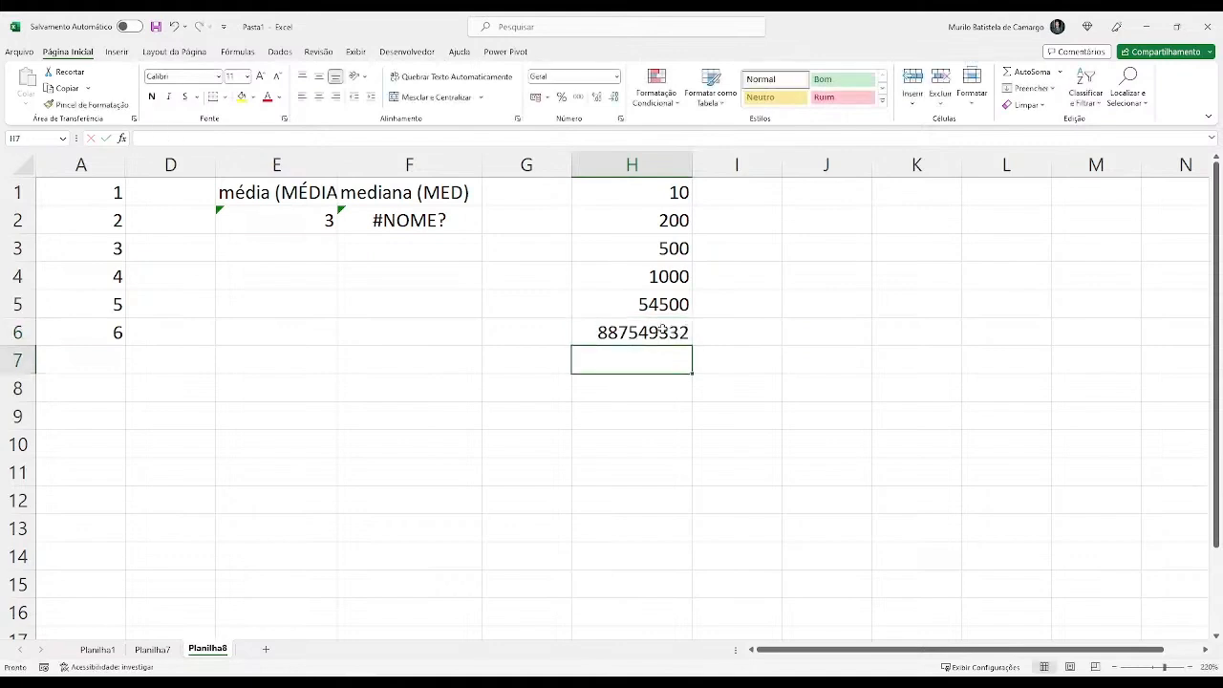
# Enter =MED(H1:H6) in F2 to calculate the median of the column H values.
pyautogui.click(443, 222)
pyautogui.write('-me')
pyautogui.press('Tab')
pyautogui.moveTo(626, 196); pyautogui.dragTo(631, 337)
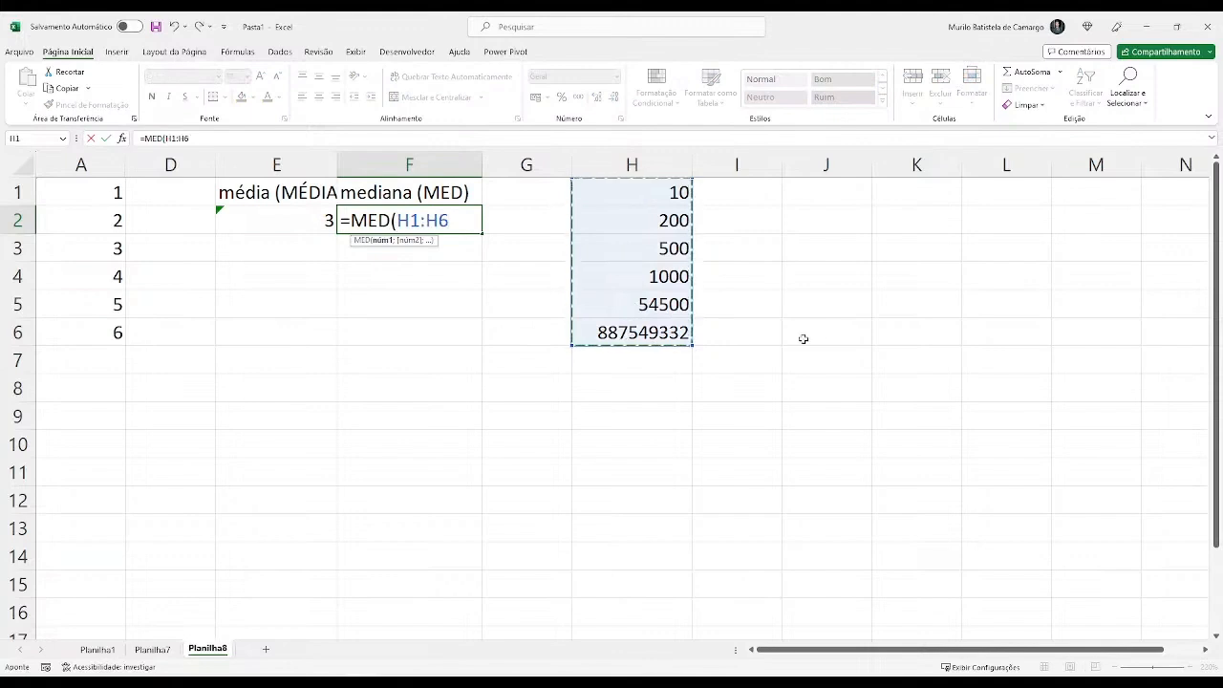
pyautogui.press('Return')
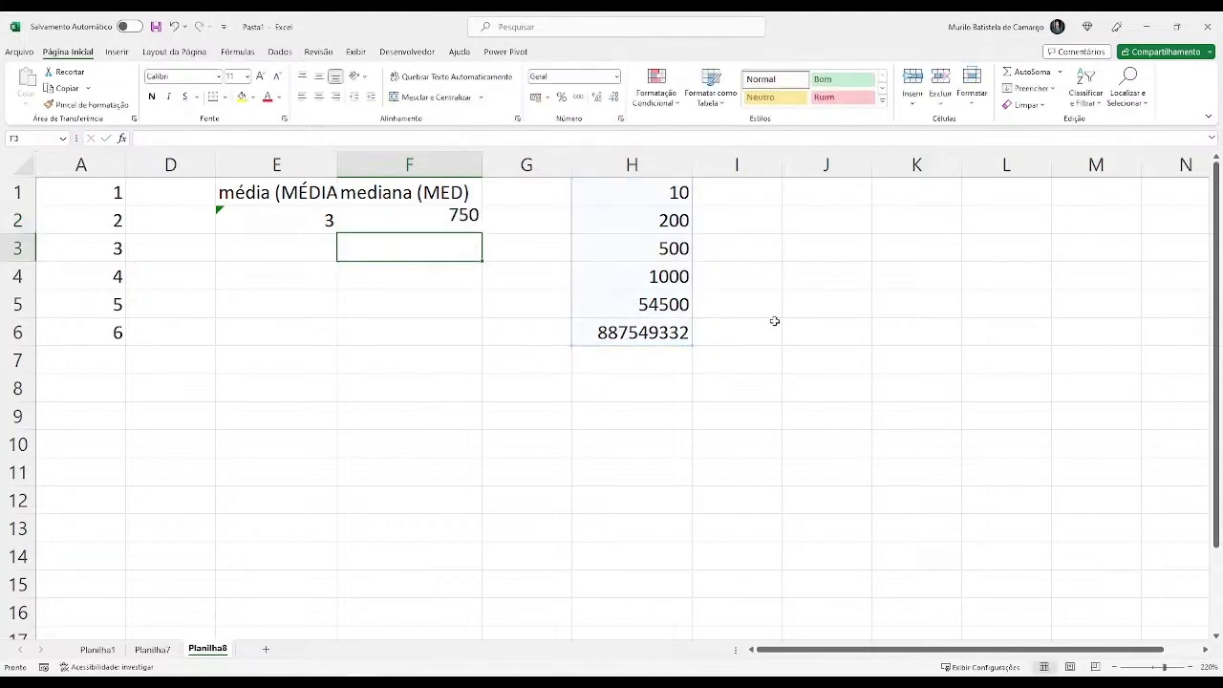
pyautogui.press('Up')
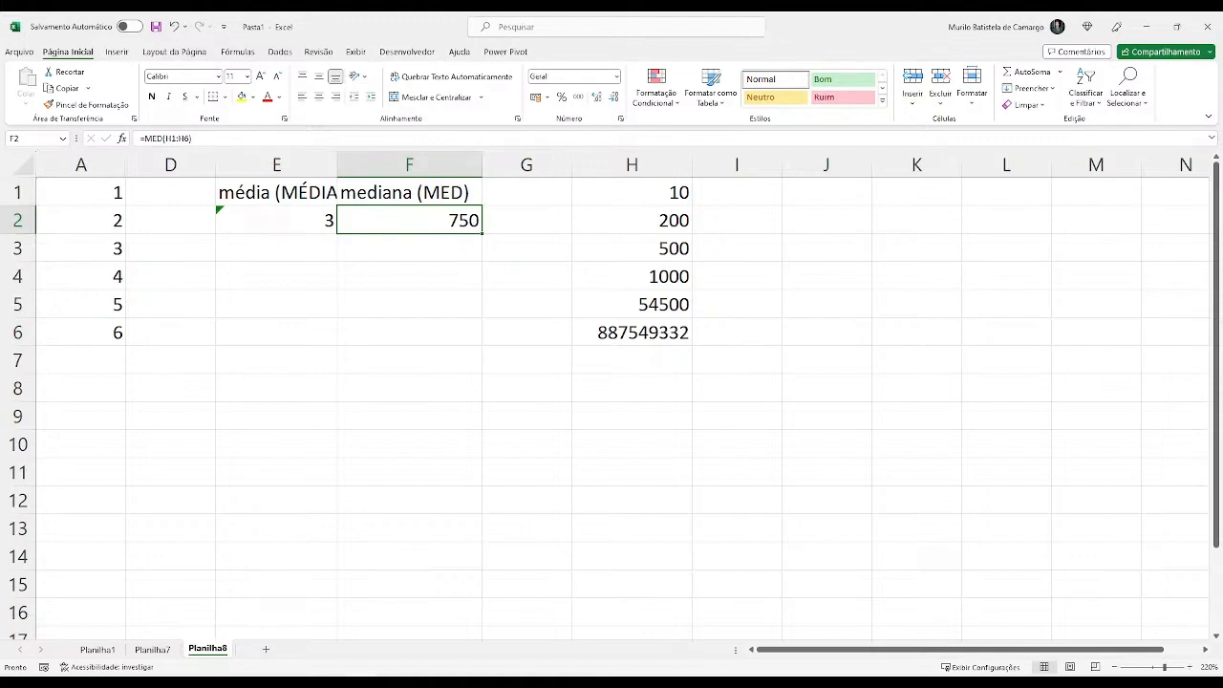
# Clear the sample values in H1:H6.
pyautogui.click(806, 357)
pyautogui.moveTo(645, 196); pyautogui.dragTo(659, 308)
pyautogui.press('Delete')
pyautogui.click(611, 311)
pyautogui.click(635, 339)
pyautogui.press('Delete')
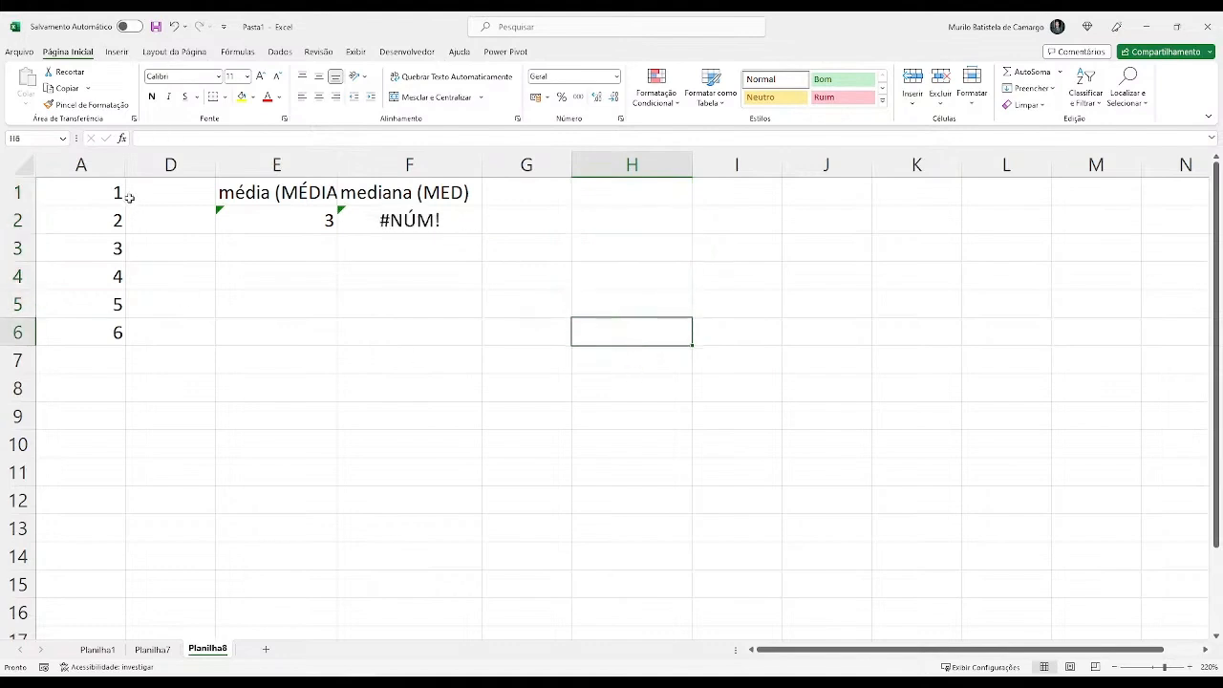
# Unhide the hidden columns B and C between columns A and D.
pyautogui.moveTo(112, 193); pyautogui.dragTo(111, 331)
pyautogui.click(262, 359)
pyautogui.moveTo(120, 167); pyautogui.dragTo(163, 167)
pyautogui.rightClick(164, 167)
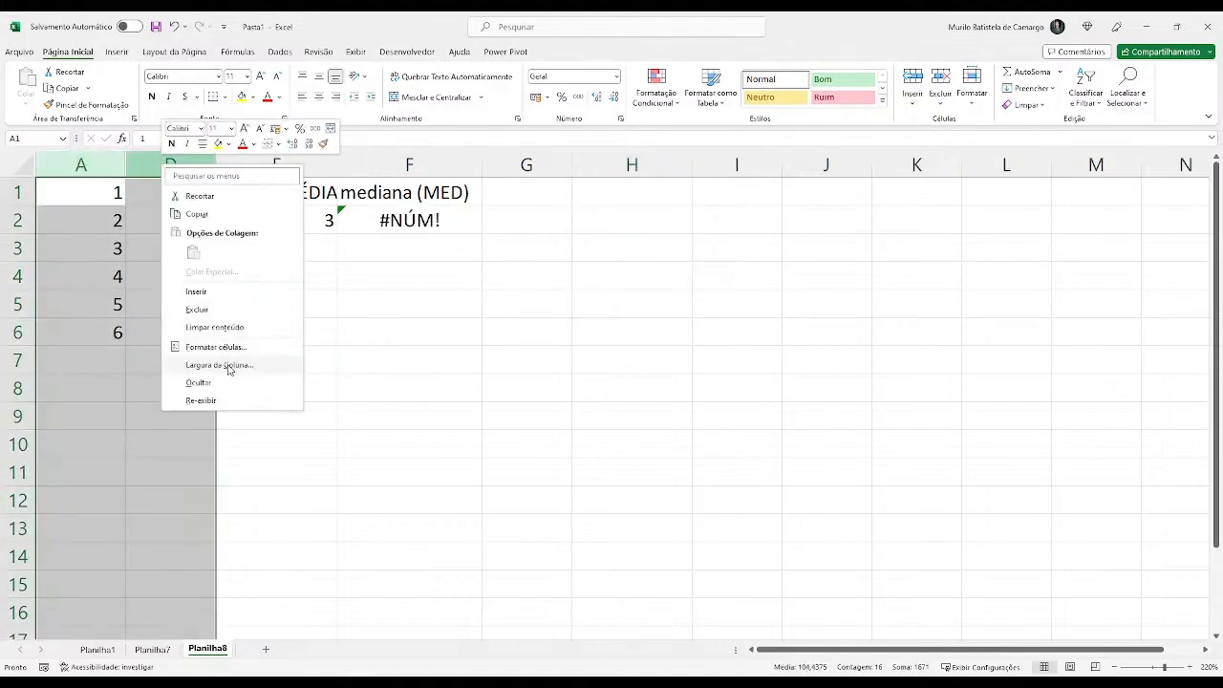
pyautogui.rightClick(192, 169)
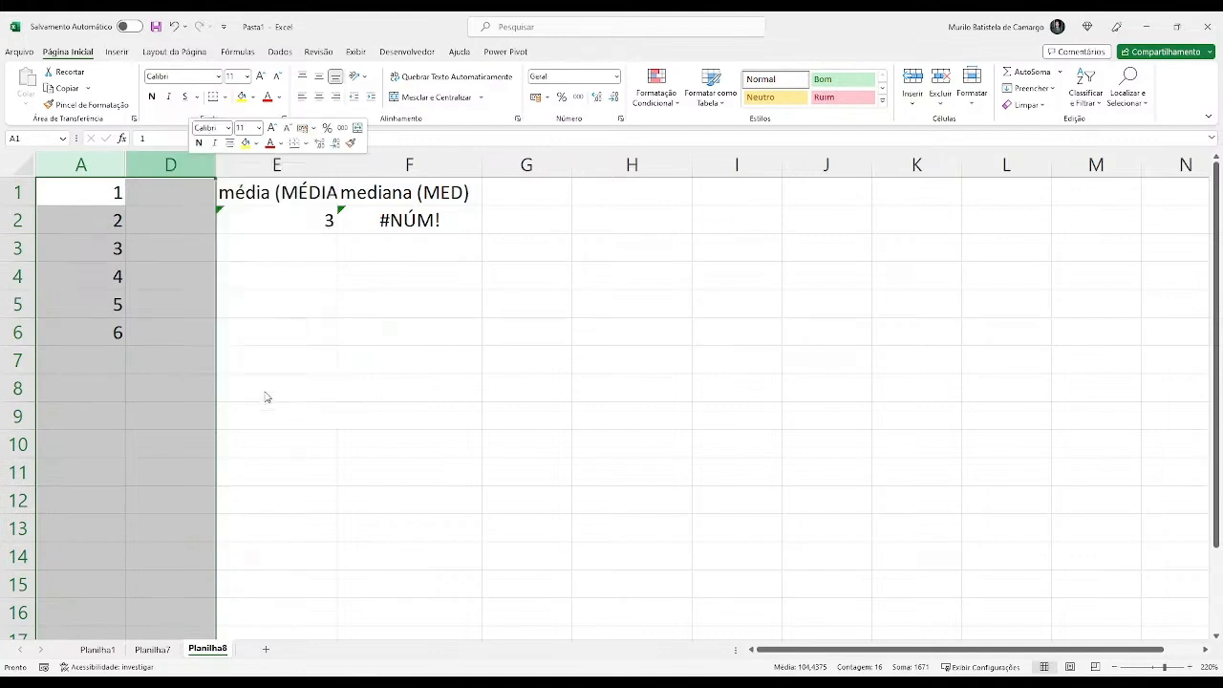
pyautogui.click(266, 396)
# Clear the average and median headings and their formulas in E1:F2.
pyautogui.click(429, 379)
pyautogui.click(478, 277)
pyautogui.click(621, 198)
pyautogui.click(705, 198)
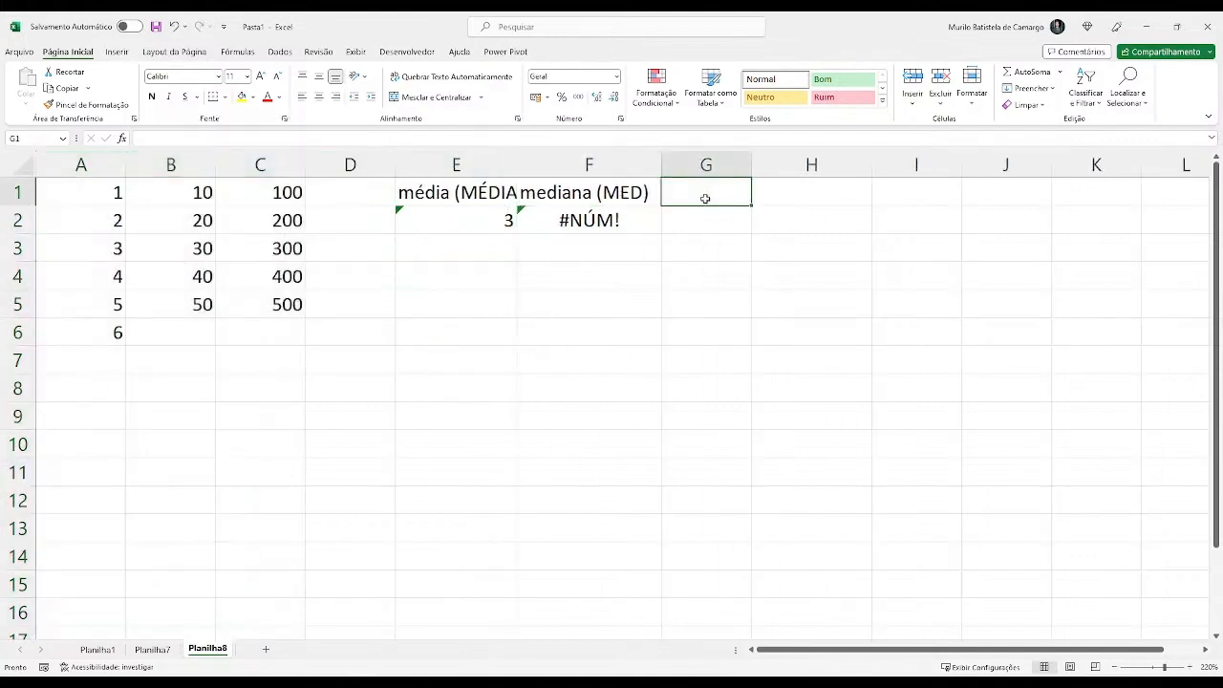
pyautogui.click(543, 220)
pyautogui.moveTo(410, 191); pyautogui.dragTo(560, 243)
pyautogui.press('Delete')
# Review the MODO.MULT, MODO.ÚNICO and MODO function suggestions in E1 and discard the =modo entry.
pyautogui.click(421, 193)
pyautogui.write('=mo')
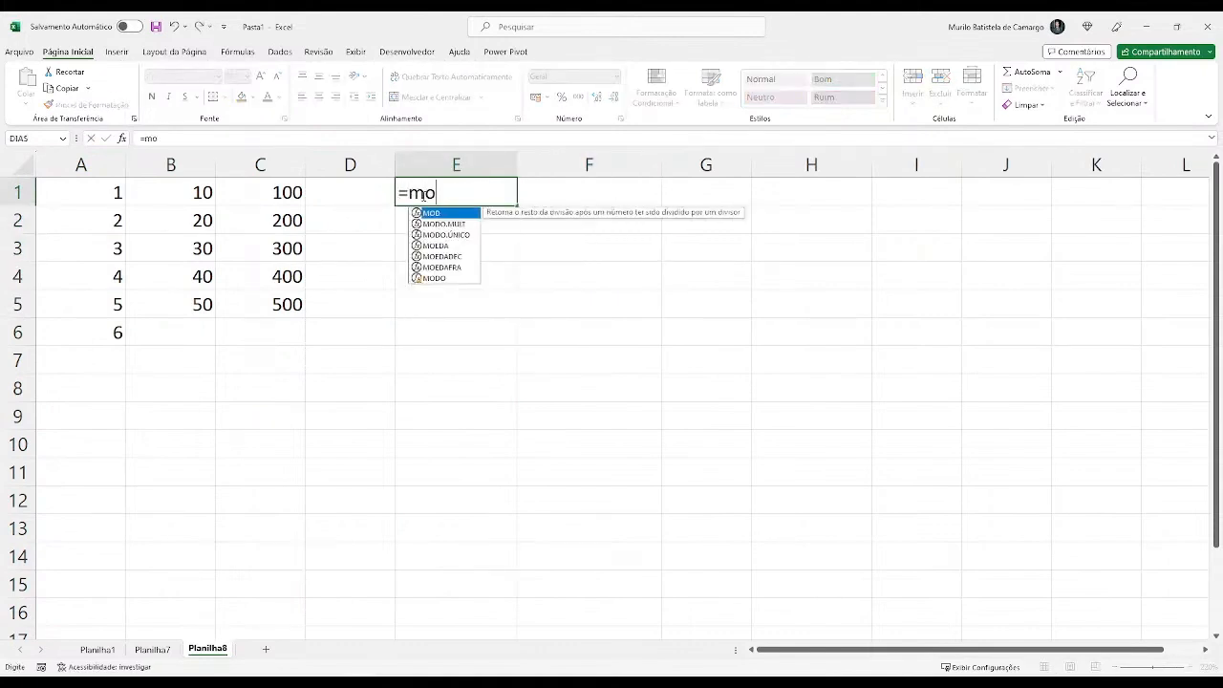
pyautogui.write('do')
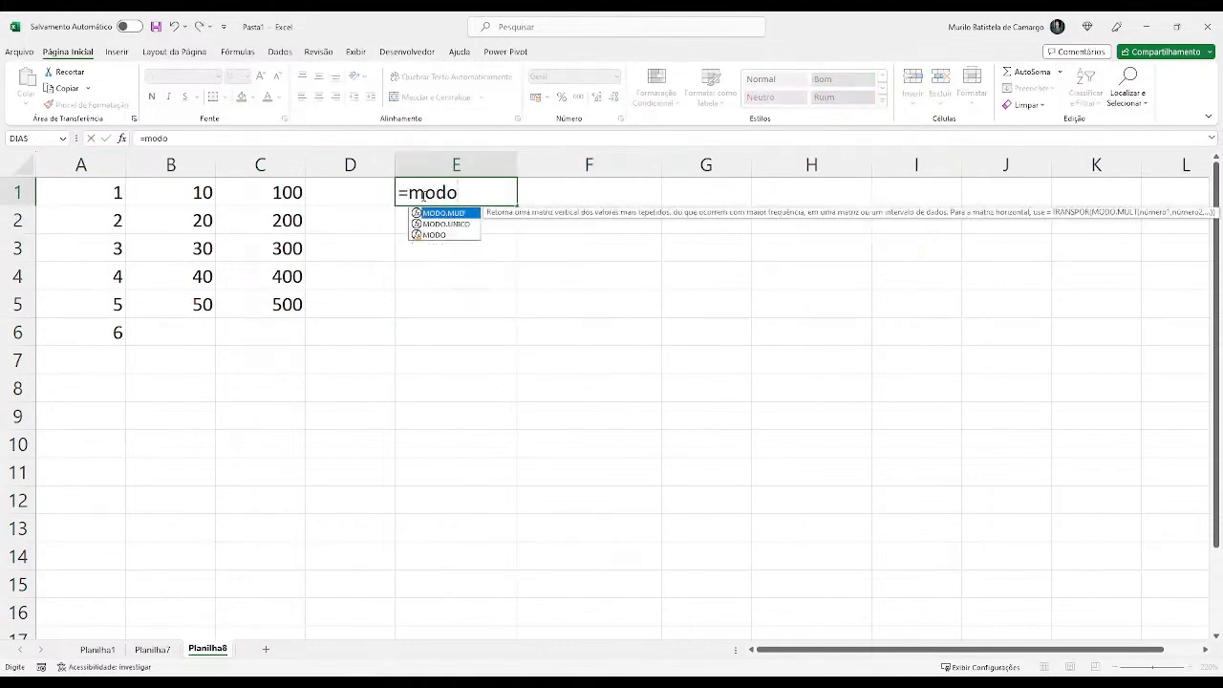
pyautogui.press('Down')
pyautogui.press('Down')
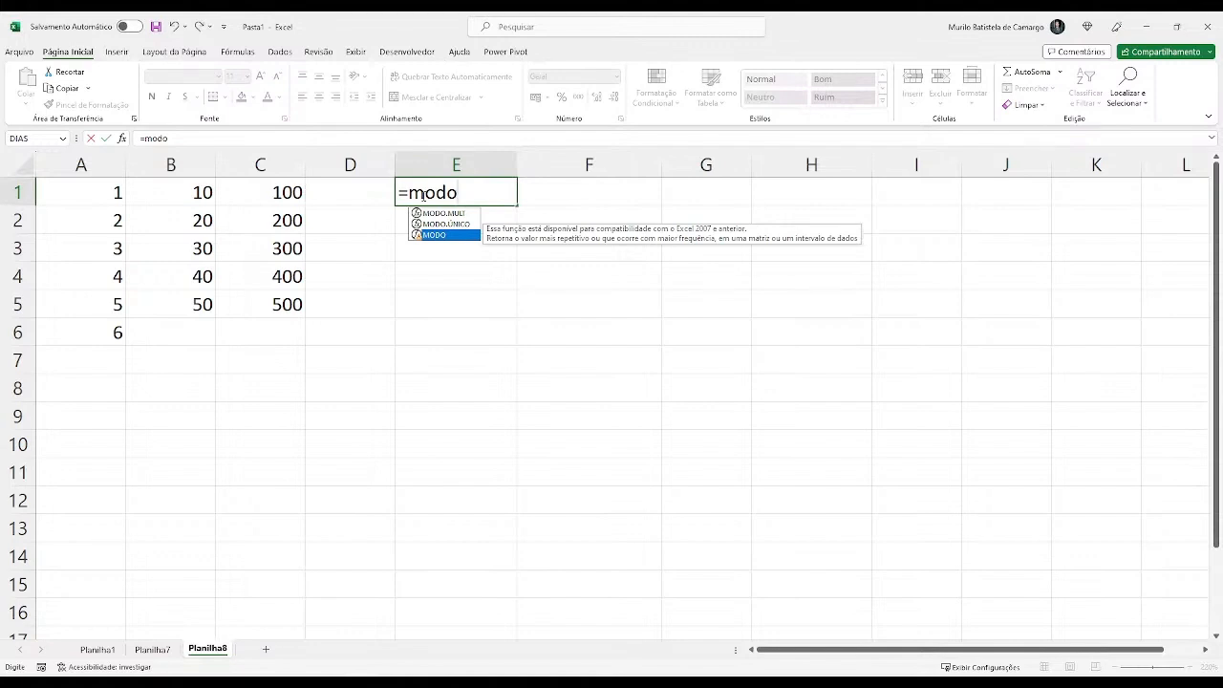
pyautogui.hotkey('alt', 'Tab')
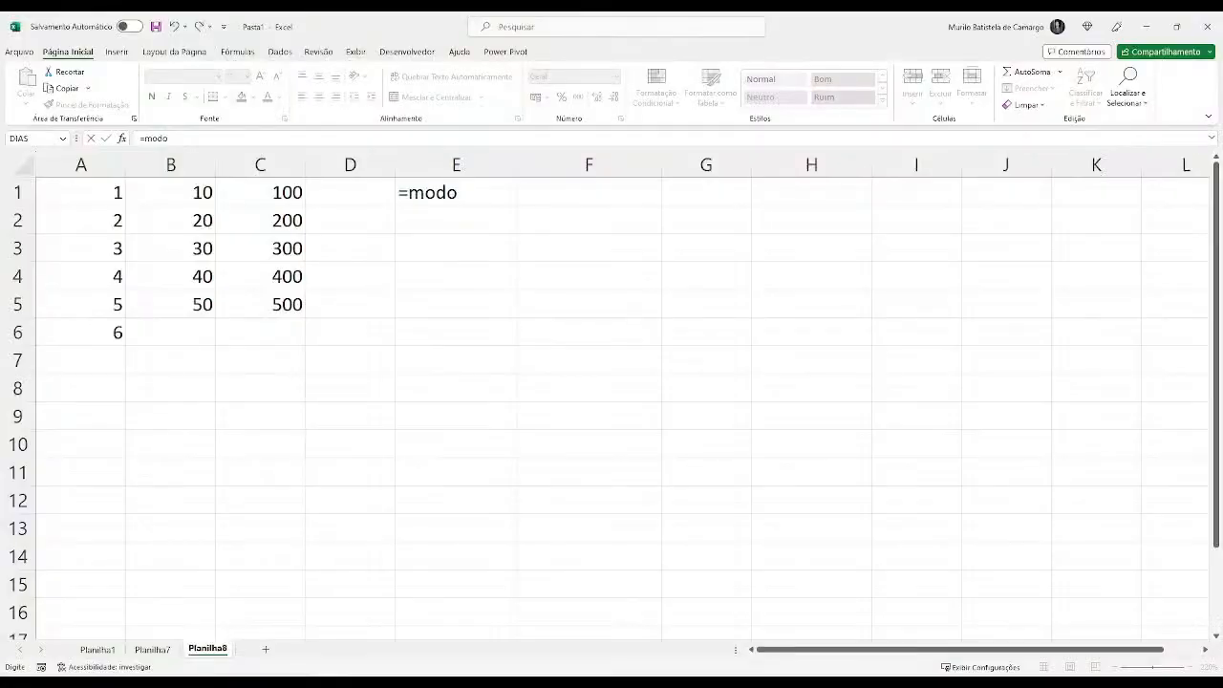
pyautogui.press('Up')
pyautogui.press('Up')
pyautogui.press('Return')
pyautogui.click(461, 196)
pyautogui.press('Delete')
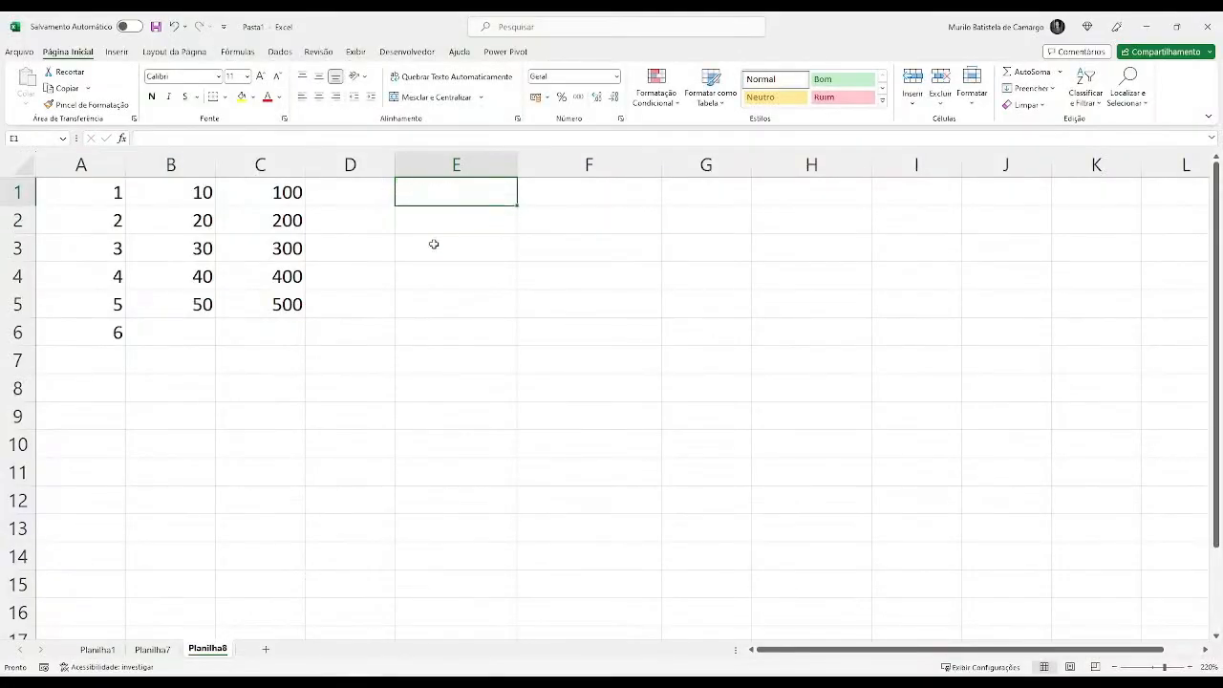
pyautogui.click(449, 302)
pyautogui.click(118, 248)
pyautogui.click(111, 210)
pyautogui.moveTo(110, 194); pyautogui.dragTo(253, 373)
pyautogui.click(453, 246)
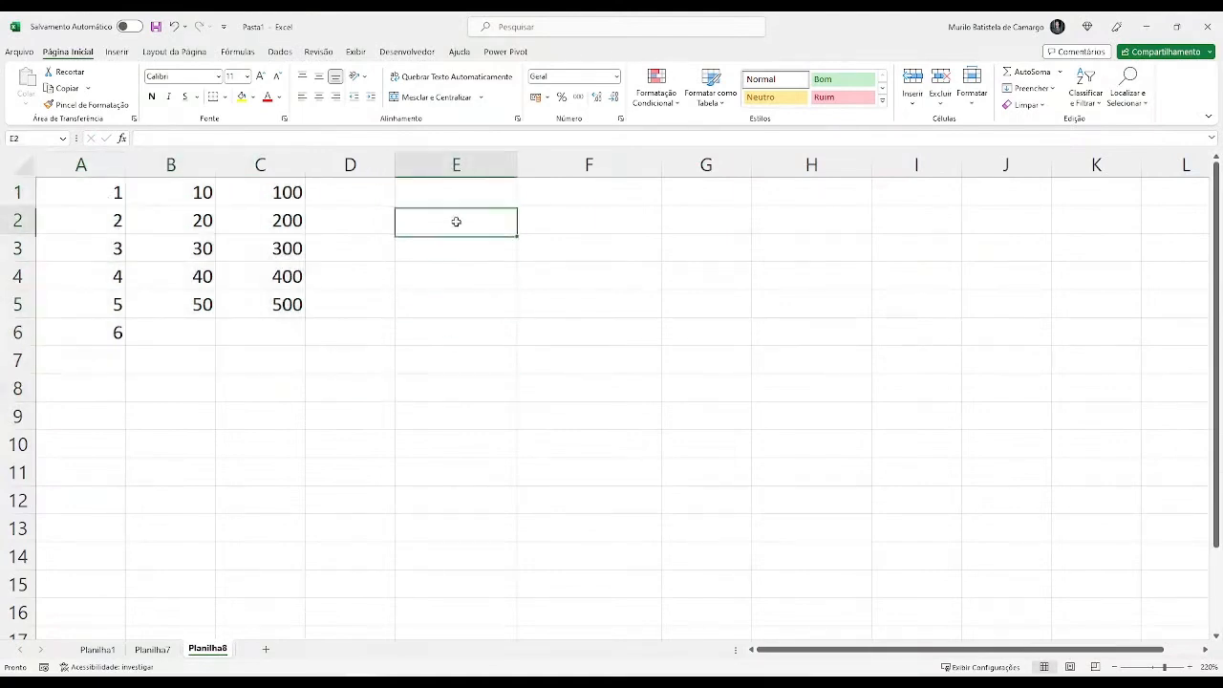
# Fill E1:E13 with the sample values 1, 1, 2, 3, 4, 5, 6, 7, 7, 8, 8, 8 and 9.
pyautogui.click(457, 196)
pyautogui.write('1')
pyautogui.press('Return')
pyautogui.write('1')
pyautogui.press('Return')
pyautogui.write('2')
pyautogui.press('Return')
pyautogui.write('3')
pyautogui.press('Return')
pyautogui.write('4')
pyautogui.press('Return')
pyautogui.write('5')
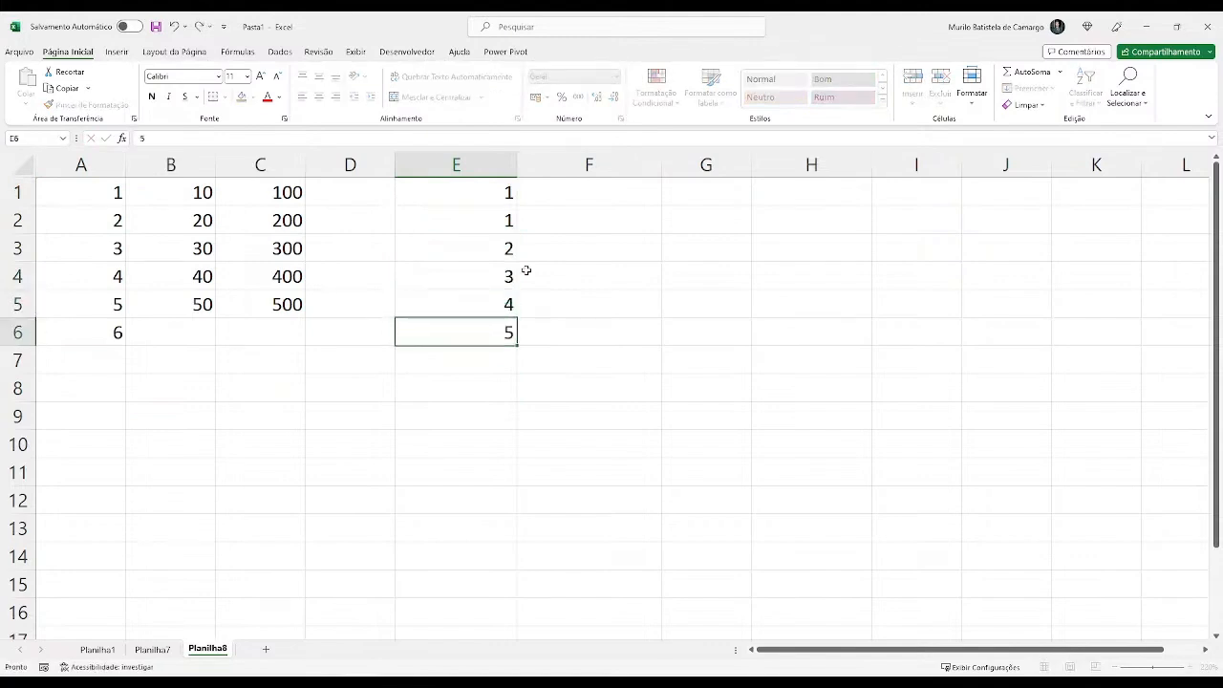
pyautogui.press('Return')
pyautogui.write('6')
pyautogui.press('Return')
pyautogui.write('7')
pyautogui.press('Return')
pyautogui.write('7')
pyautogui.press('Return')
pyautogui.write('8')
pyautogui.press('Return')
pyautogui.write('8')
pyautogui.press('Return')
pyautogui.write('8')
pyautogui.press('Return')
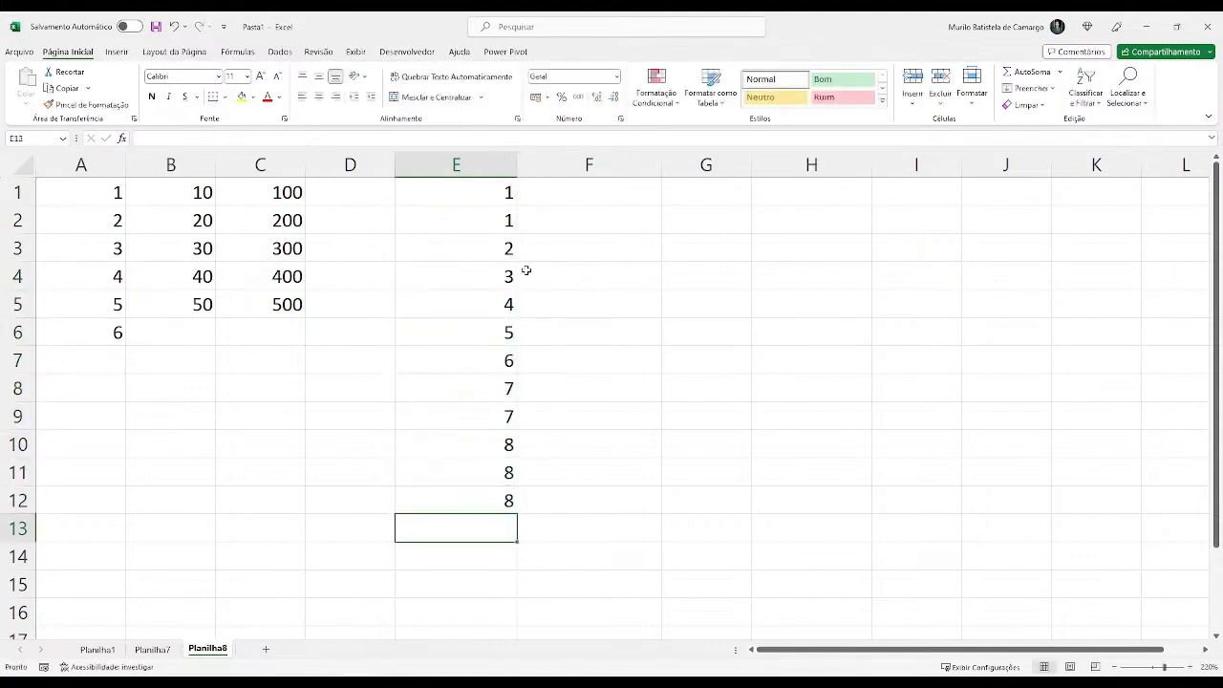
pyautogui.write('9')
pyautogui.press('Return')
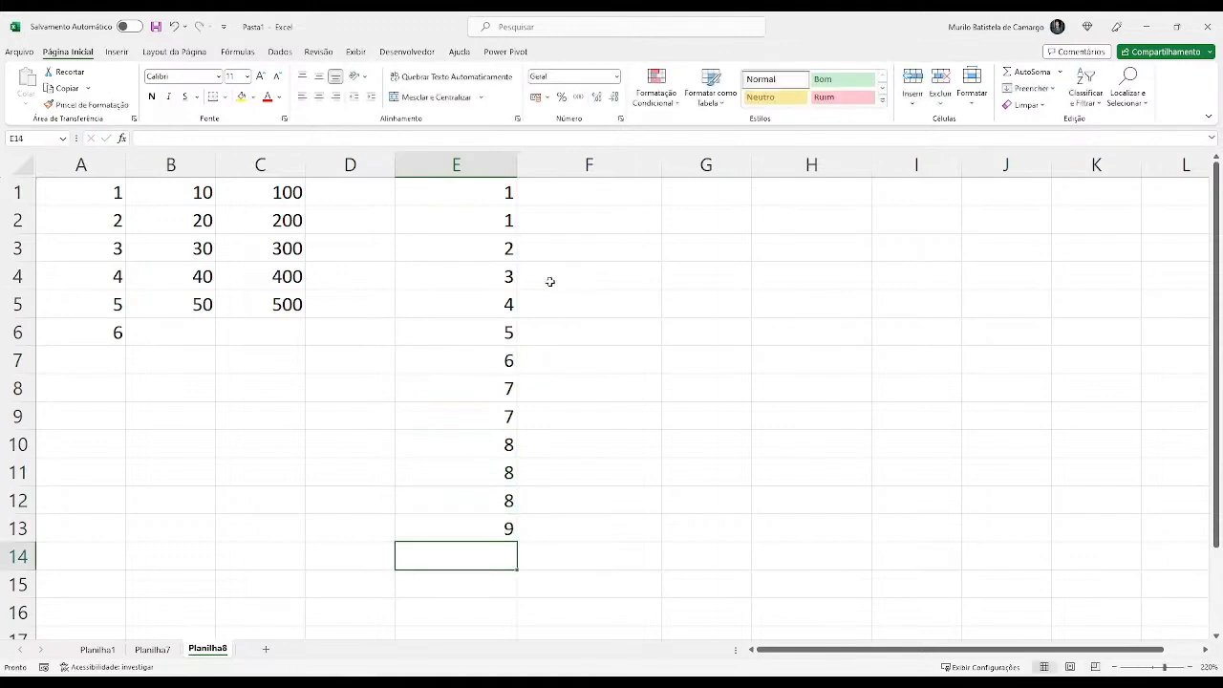
# Enter =MODO(E1:E13) in G1 to calculate the mode of the sample values, using MODO instead of MODO.MULT.
pyautogui.click(653, 189)
pyautogui.click(704, 205)
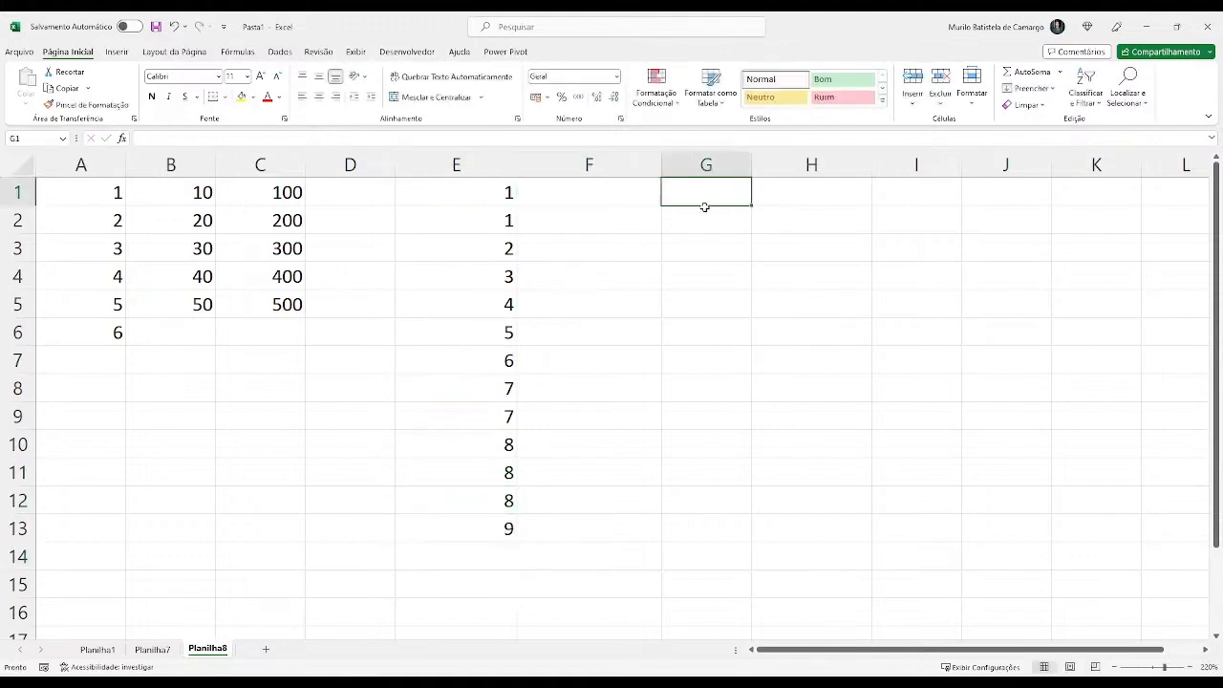
pyautogui.write('=modo')
pyautogui.press('Tab')
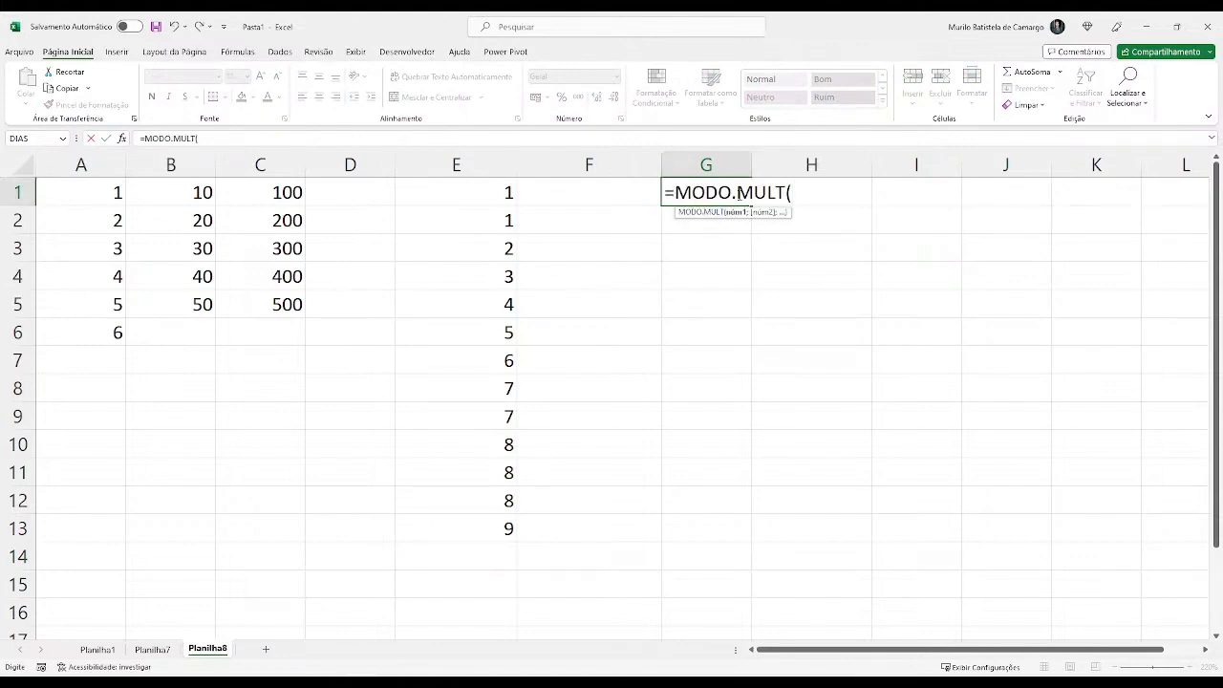
pyautogui.press('BackSpace')
pyautogui.press('BackSpace')
pyautogui.press('BackSpace')
pyautogui.press('BackSpace')
pyautogui.press('BackSpace')
pyautogui.press('BackSpace')
pyautogui.click(718, 239)
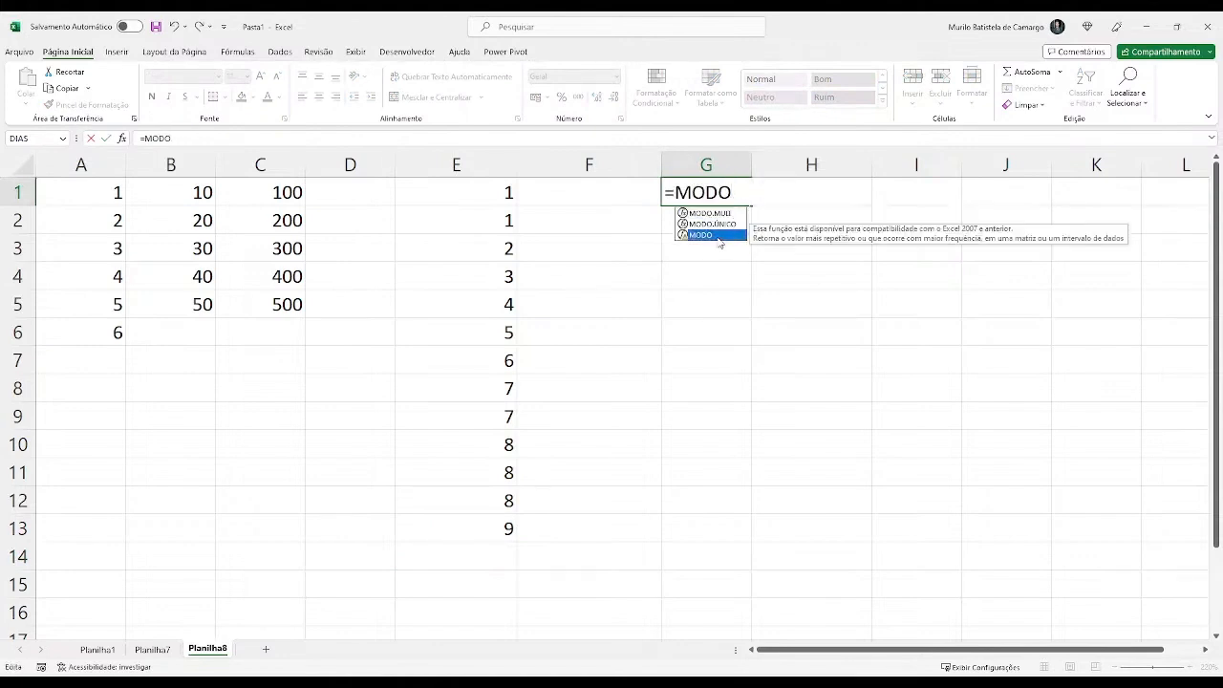
pyautogui.doubleClick(719, 239)
pyautogui.moveTo(486, 191); pyautogui.dragTo(480, 521)
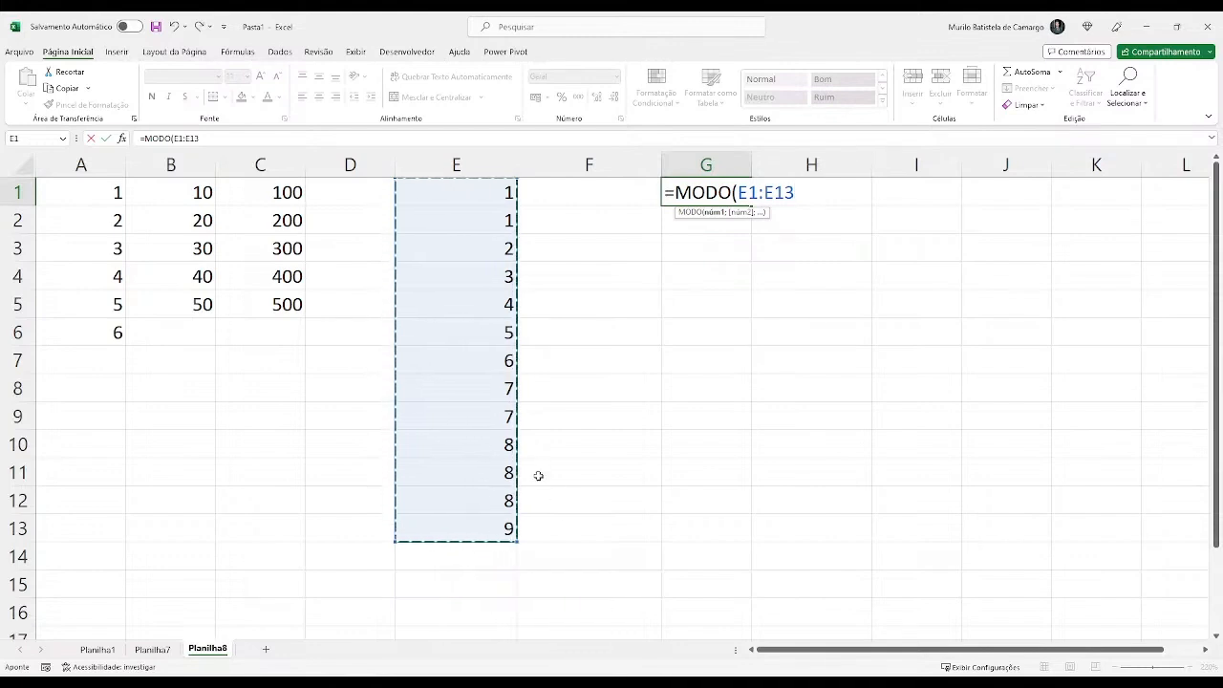
pyautogui.press('Return')
pyautogui.click(723, 184)
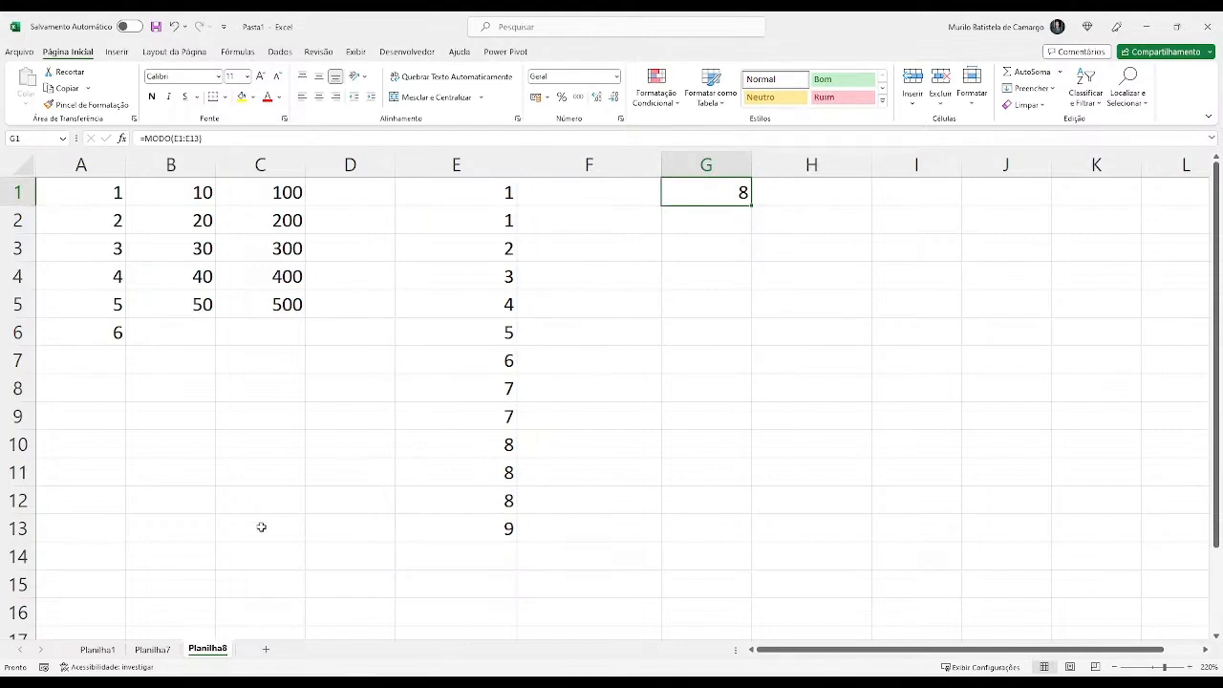
# Replace the value in E12 with 9.
pyautogui.click(483, 502)
pyautogui.press('Delete')
pyautogui.write('9')
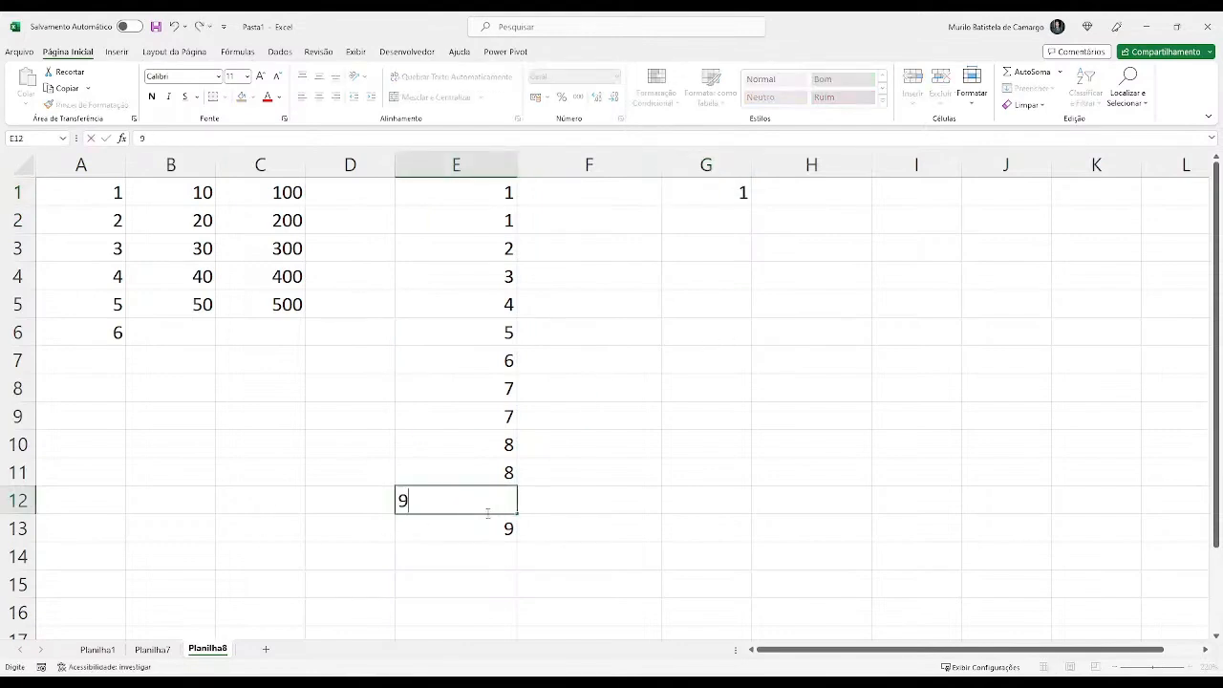
pyautogui.press('Return')
# Highlight the repeated pairs of values in E1:E2 and E8:E13 for comparison.
pyautogui.moveTo(504, 205); pyautogui.dragTo(504, 222)
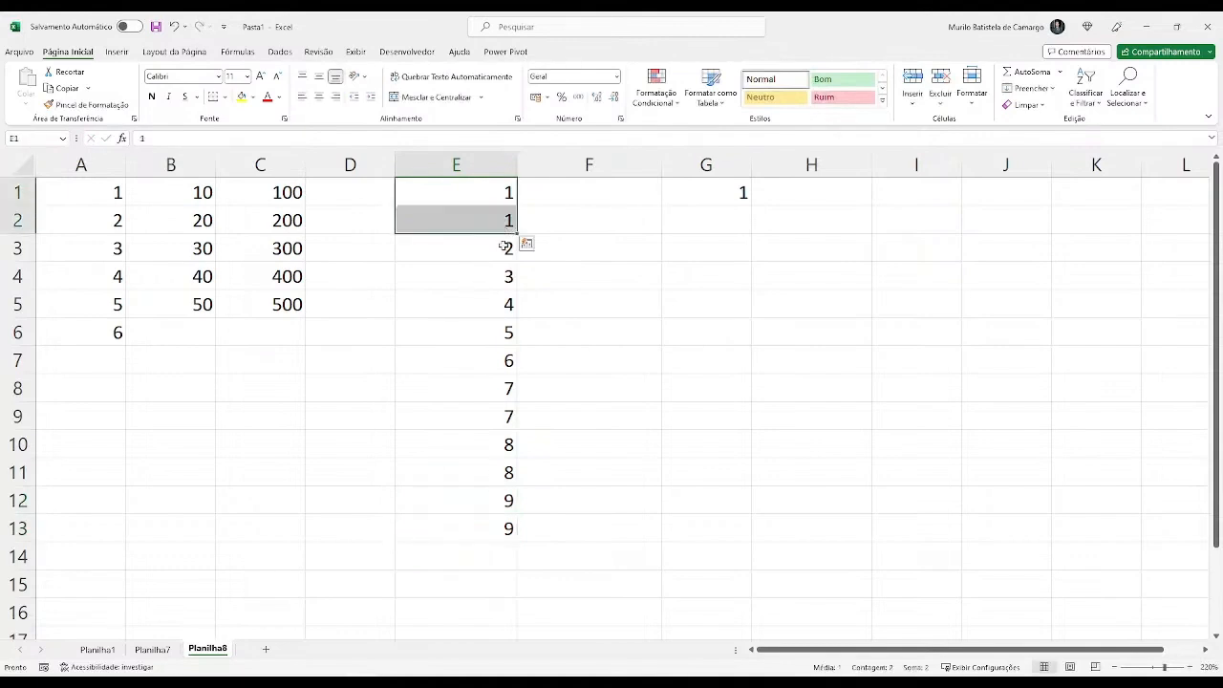
pyautogui.moveTo(494, 382); pyautogui.dragTo(486, 525)
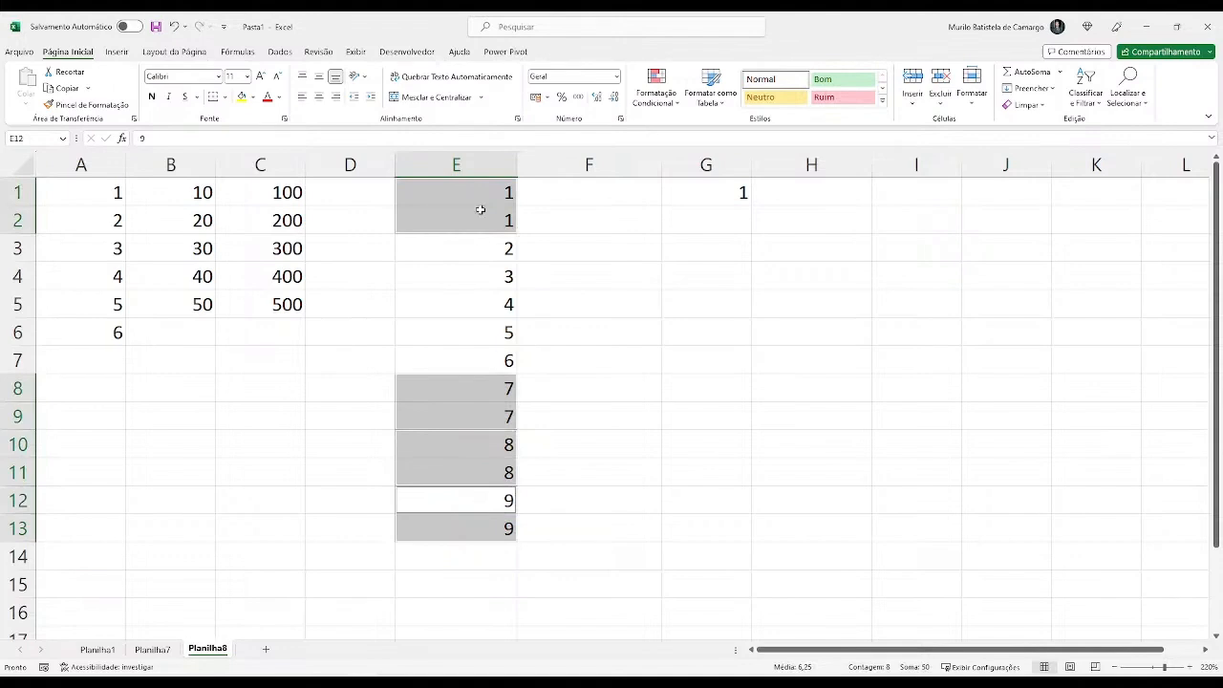
pyautogui.click(577, 519)
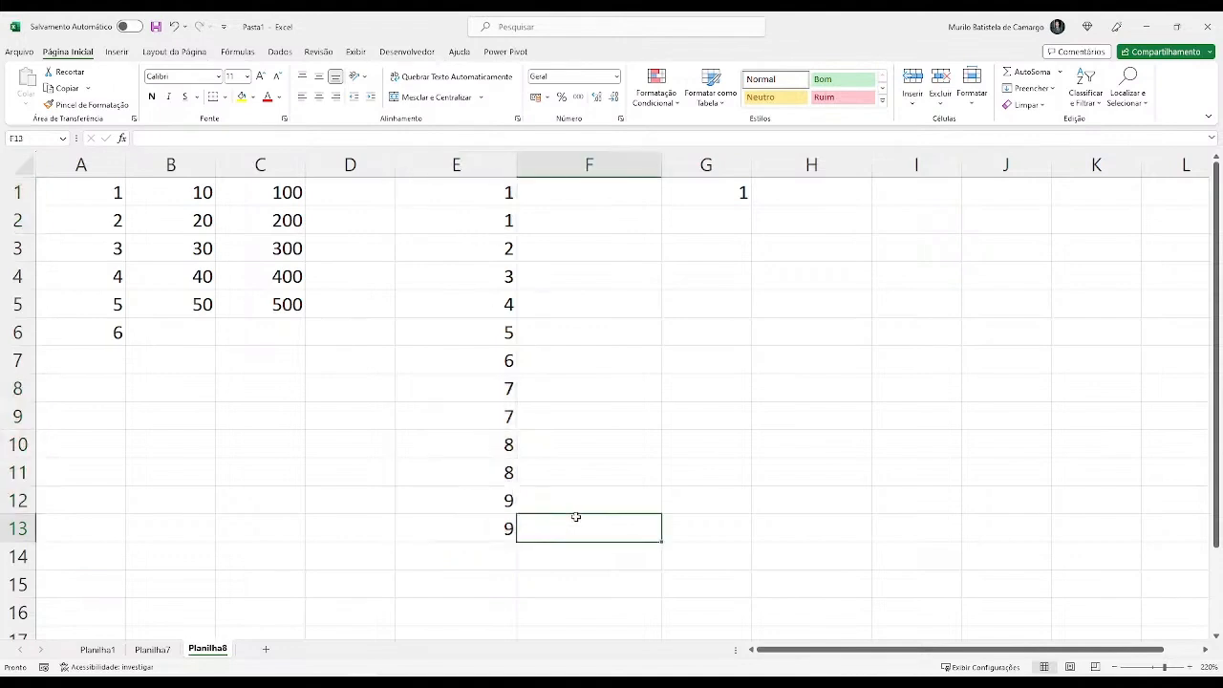
# Replace the formula in G1 with MODO applied to the whole of column E.
pyautogui.click(743, 195)
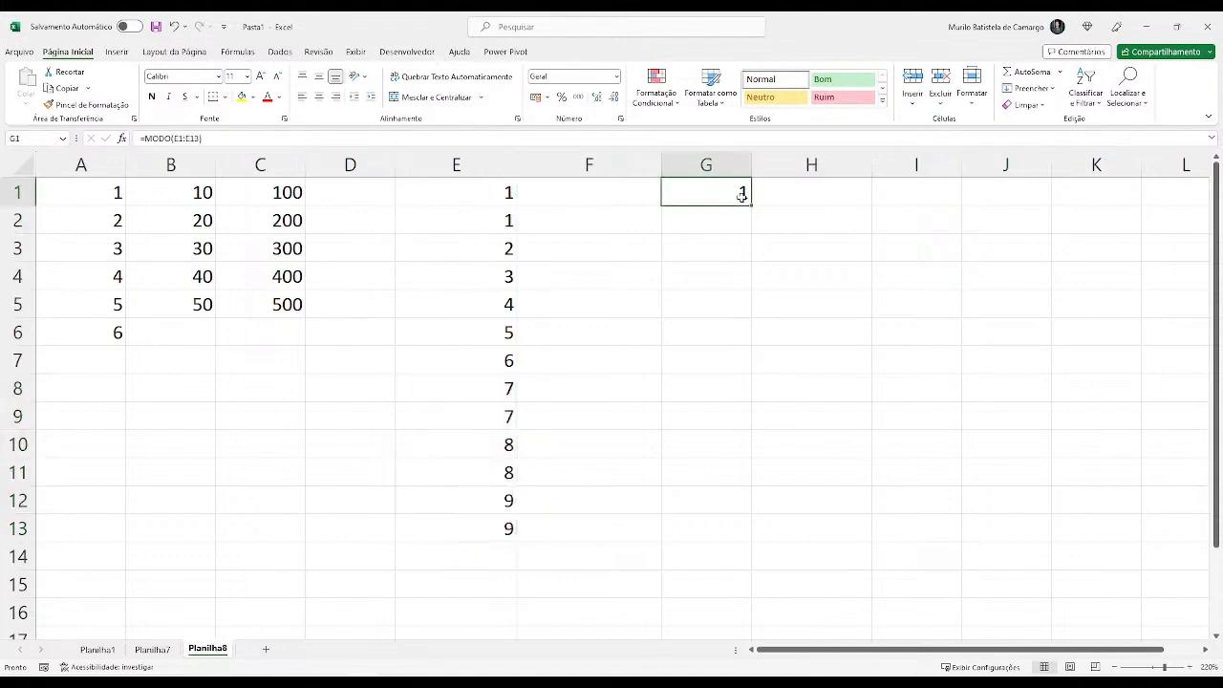
pyautogui.write('=mo')
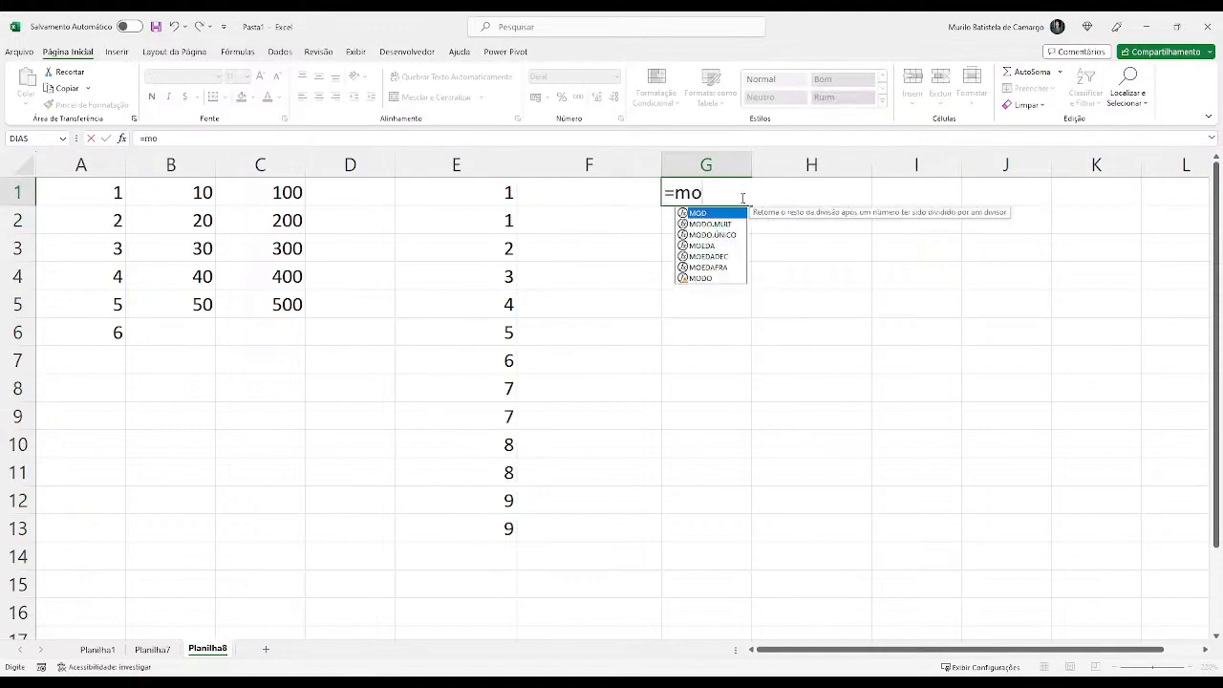
pyautogui.write('do')
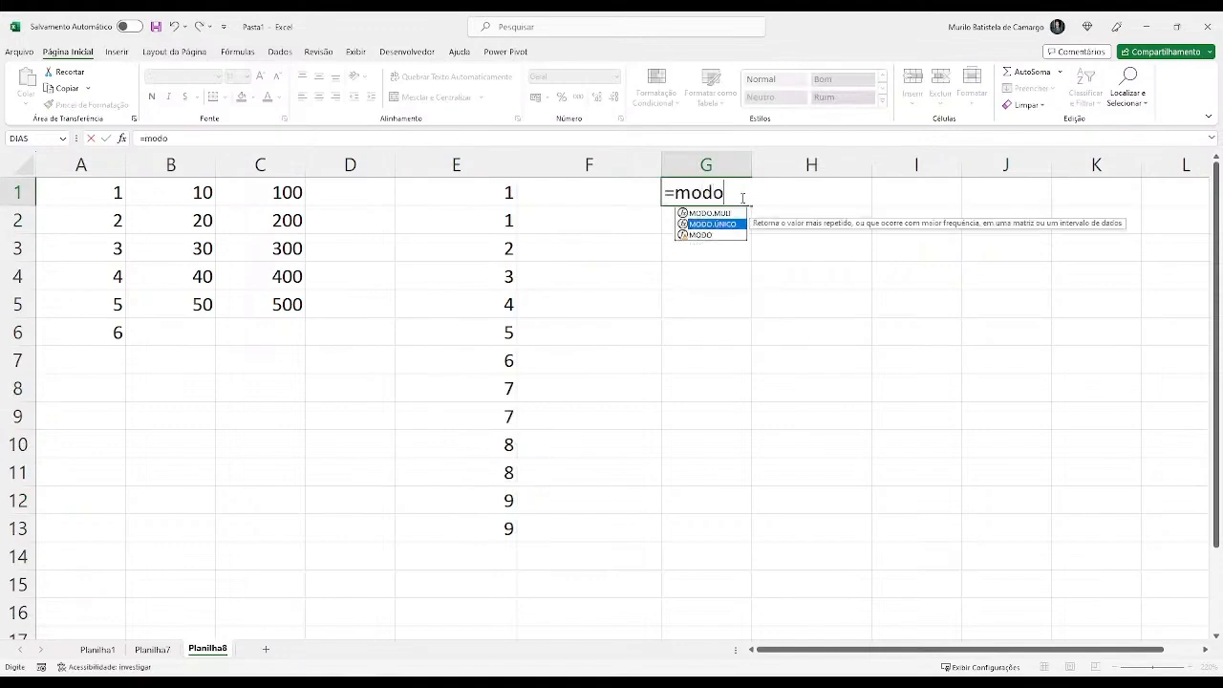
pyautogui.press('Tab')
pyautogui.click(456, 164)
pyautogui.press('Return')
# Compare the mode in G1 with the repeated values at the start of column E.
pyautogui.moveTo(474, 201); pyautogui.dragTo(491, 261)
pyautogui.click(512, 340)
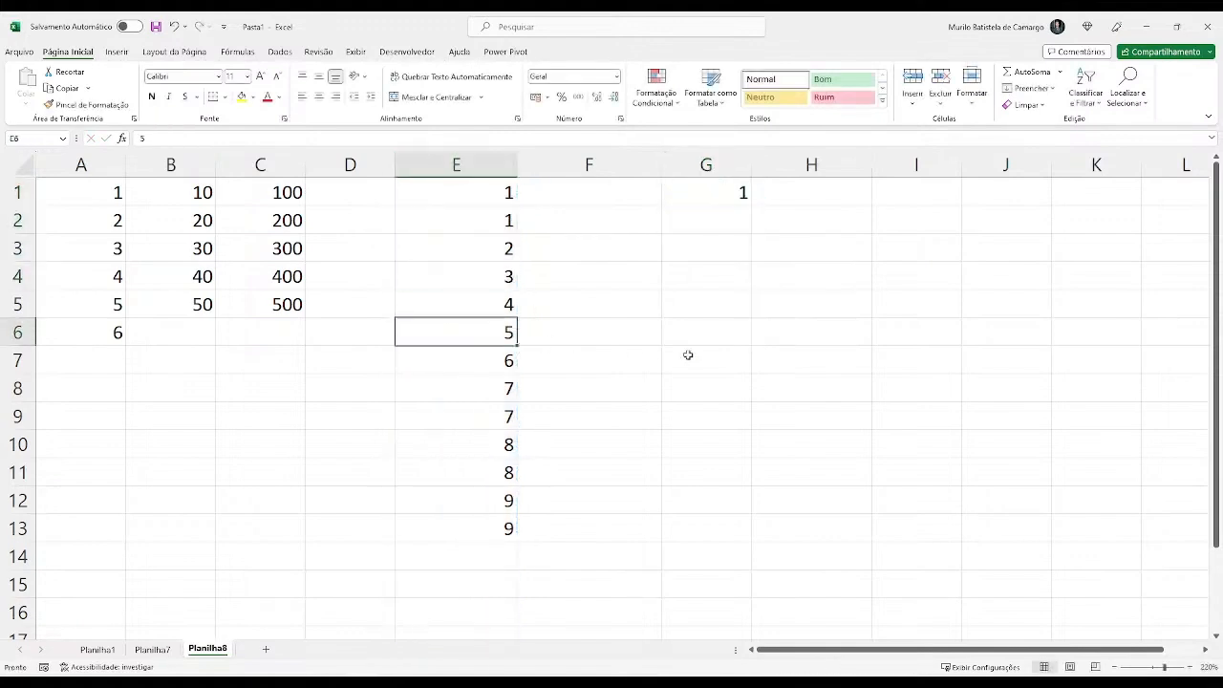
pyautogui.click(715, 195)
pyautogui.moveTo(493, 199); pyautogui.dragTo(495, 225)
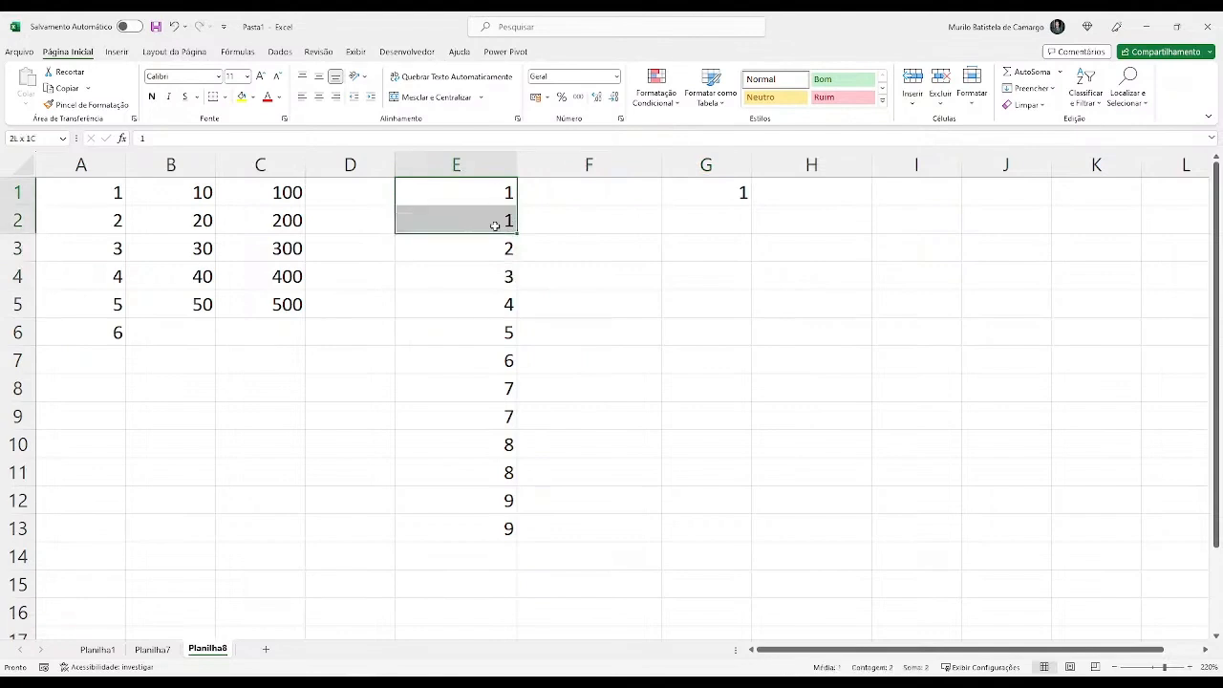
pyautogui.click(480, 491)
pyautogui.click(471, 208)
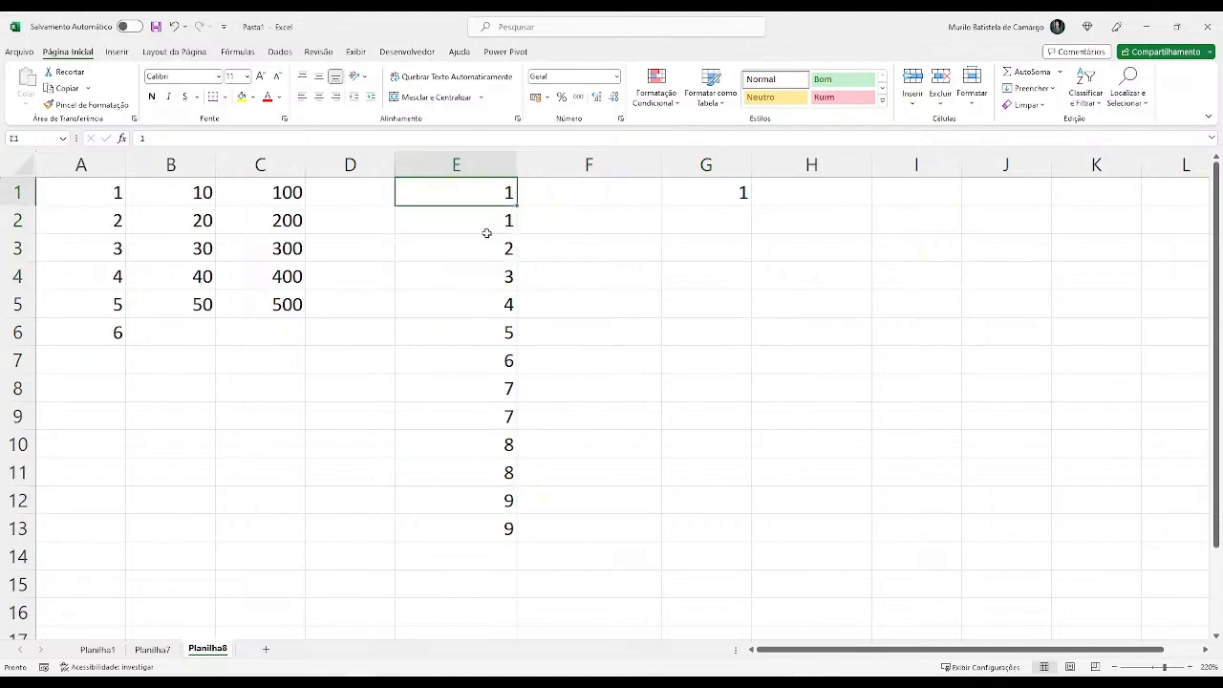
# Reorder the sample values by setting E4 to 1 and E2 to 3.
pyautogui.click(488, 218)
pyautogui.press('Delete')
pyautogui.click(485, 279)
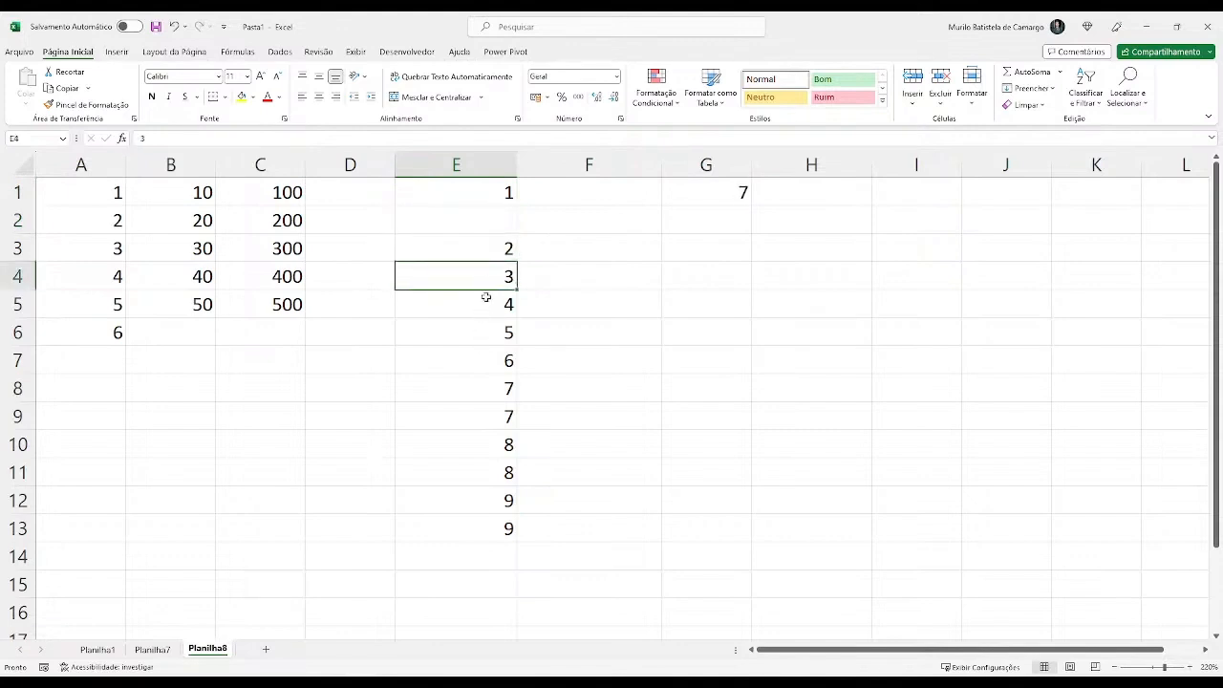
pyautogui.press('Delete')
pyautogui.click(489, 229)
pyautogui.click(498, 279)
pyautogui.write('1')
pyautogui.click(492, 227)
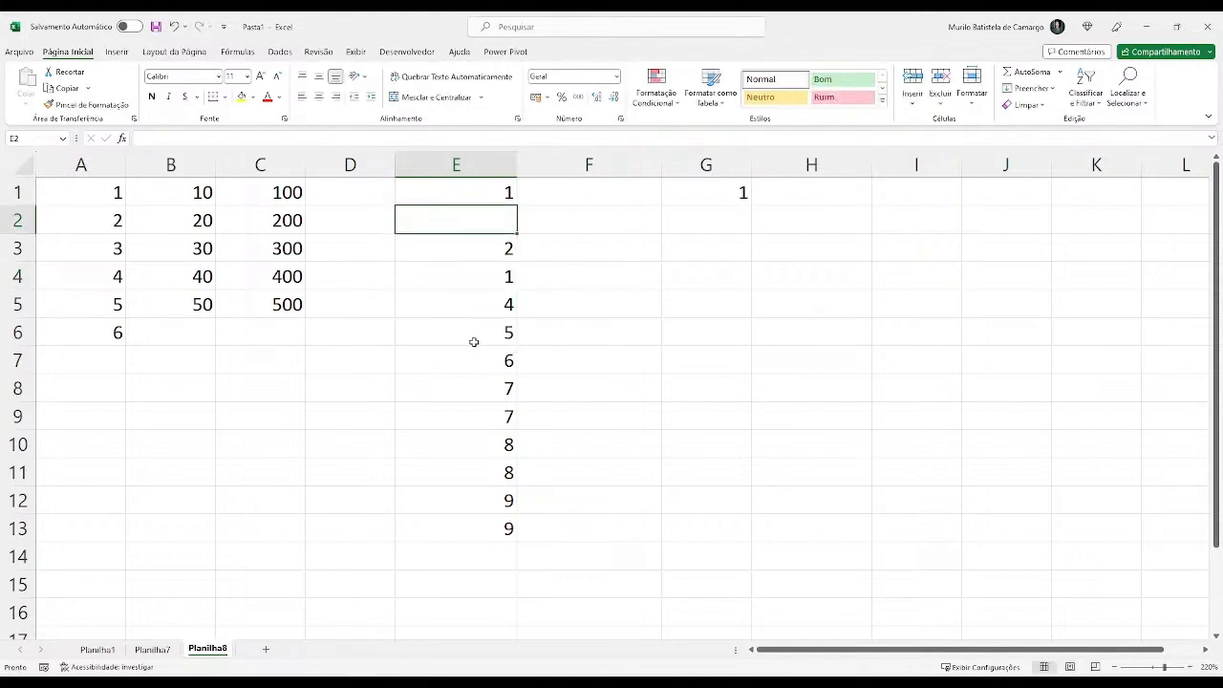
pyautogui.write('3')
pyautogui.click(488, 351)
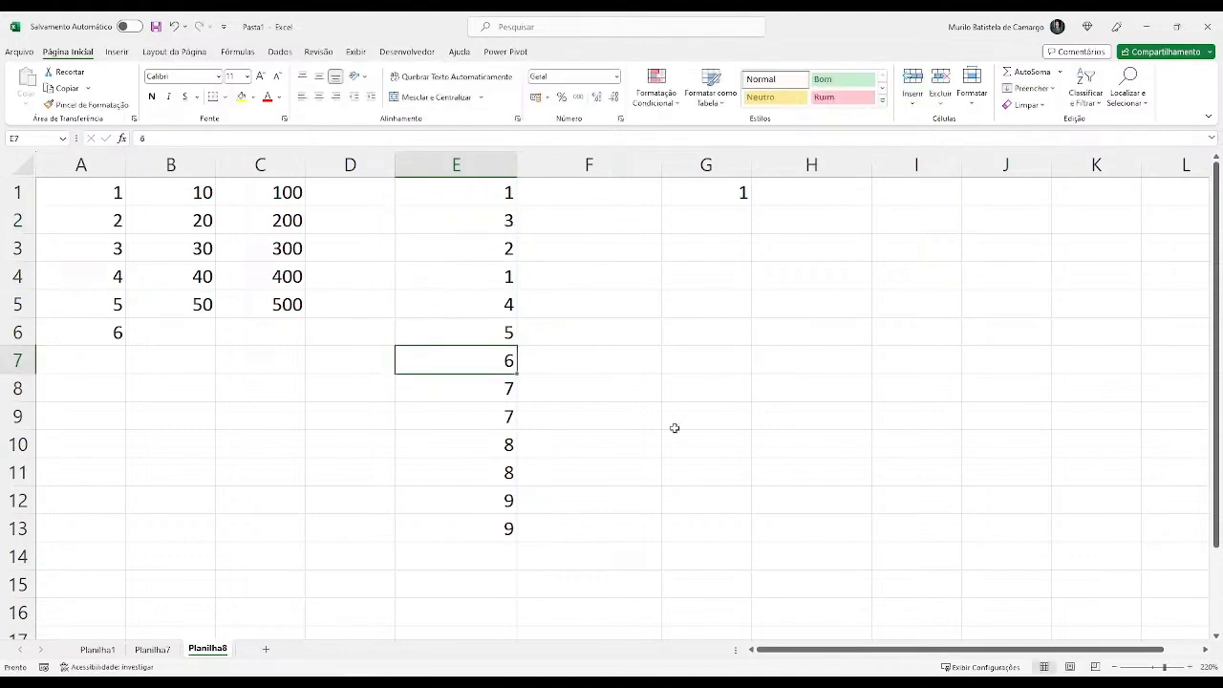
# Go through the values from E1 to E9 one by one and examine the repeated pair in E8:E9.
pyautogui.click(492, 192)
pyautogui.click(493, 224)
pyautogui.click(491, 251)
pyautogui.click(501, 275)
pyautogui.click(499, 304)
pyautogui.click(504, 331)
pyautogui.click(505, 360)
pyautogui.click(493, 388)
pyautogui.click(490, 417)
pyautogui.moveTo(490, 392); pyautogui.dragTo(491, 420)
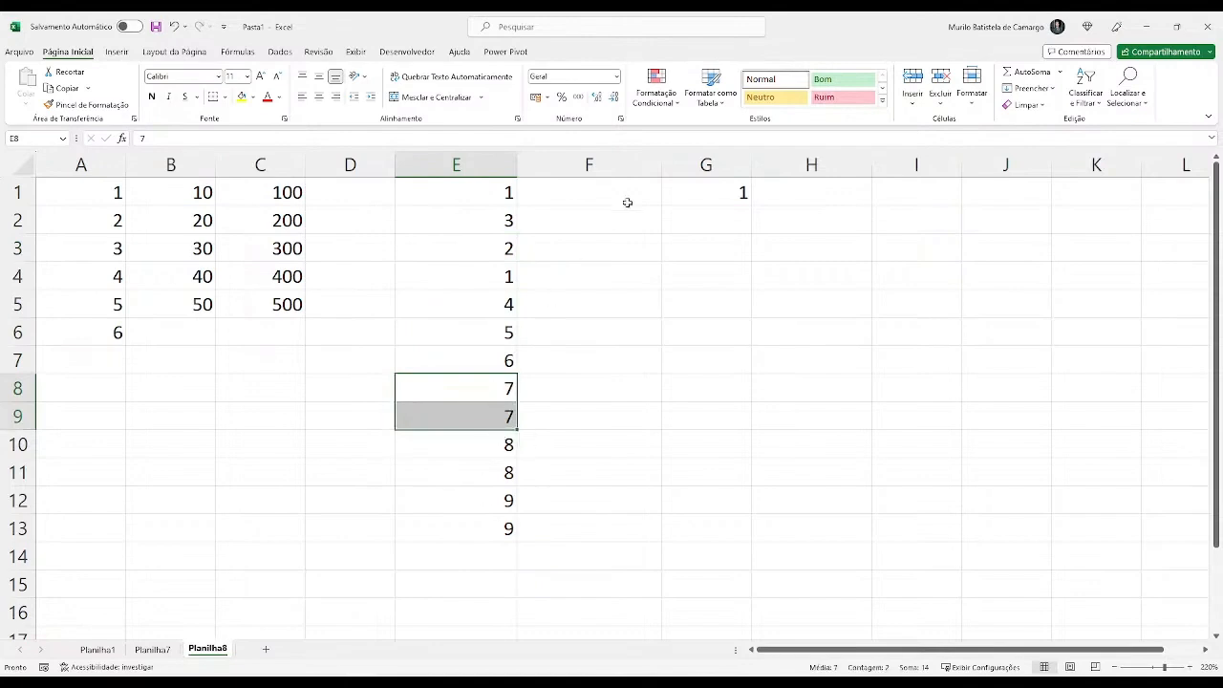
# Check the mode formula in G1 against the matching values in E1 and E4.
pyautogui.click(688, 191)
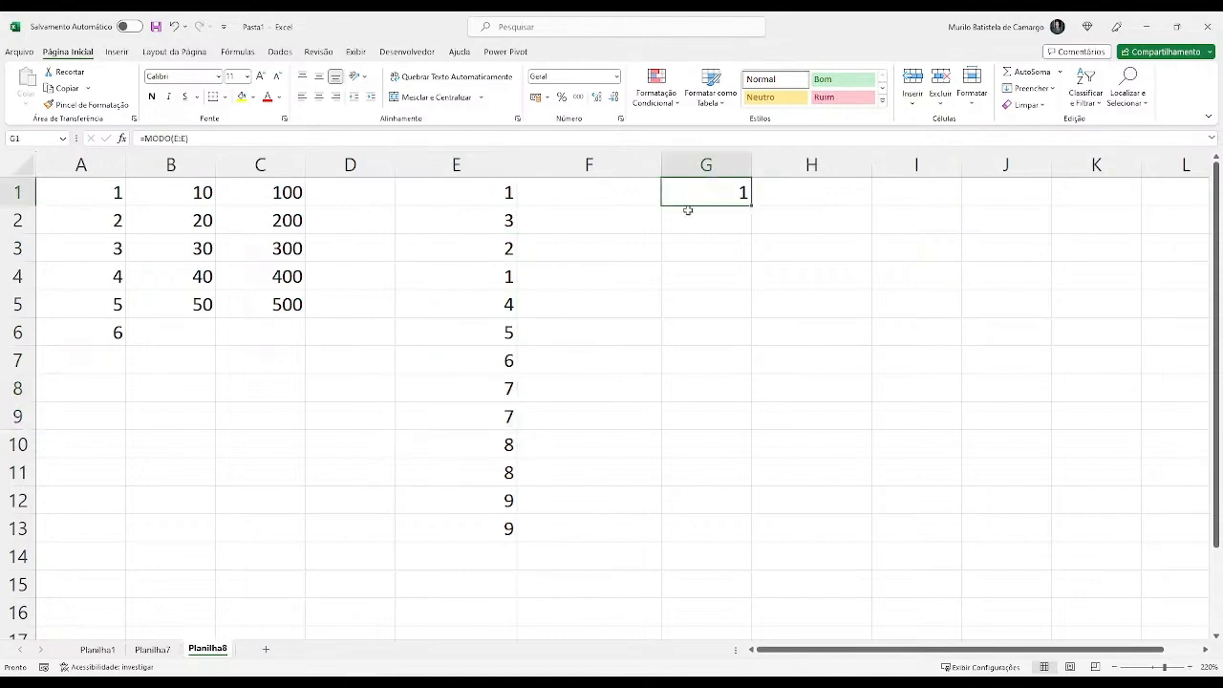
pyautogui.click(484, 195)
pyautogui.keyDown('ctrl'); pyautogui.click(495, 276); pyautogui.keyUp('ctrl')
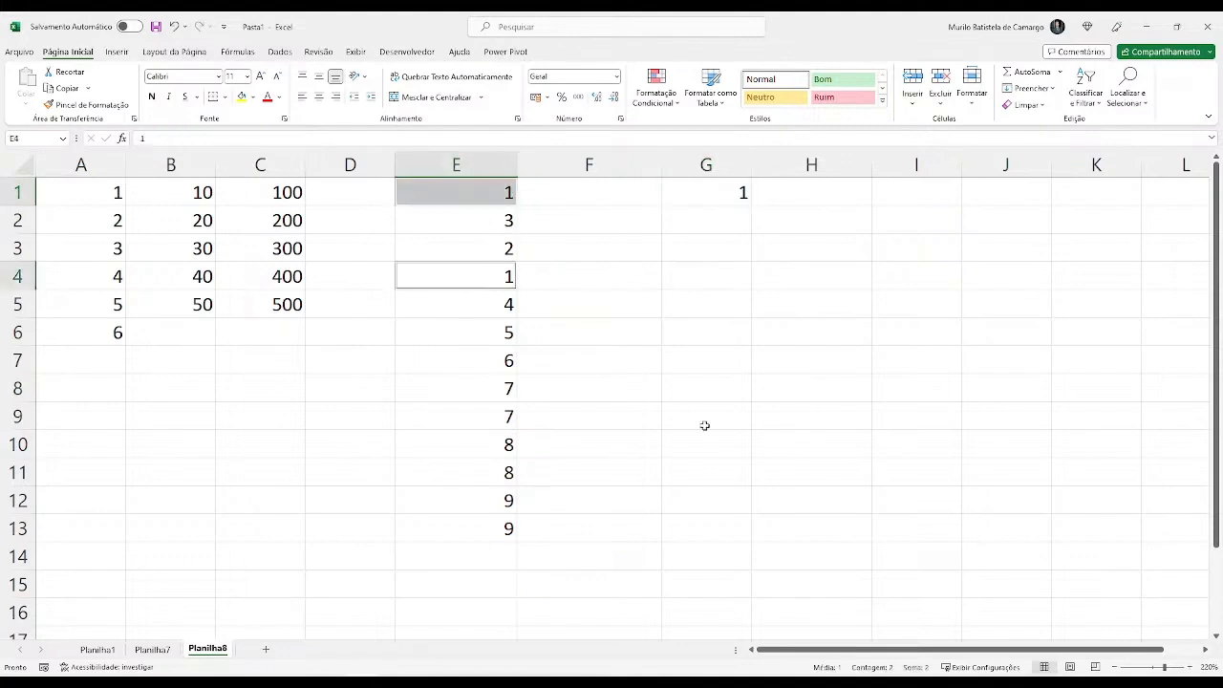
pyautogui.click(493, 198)
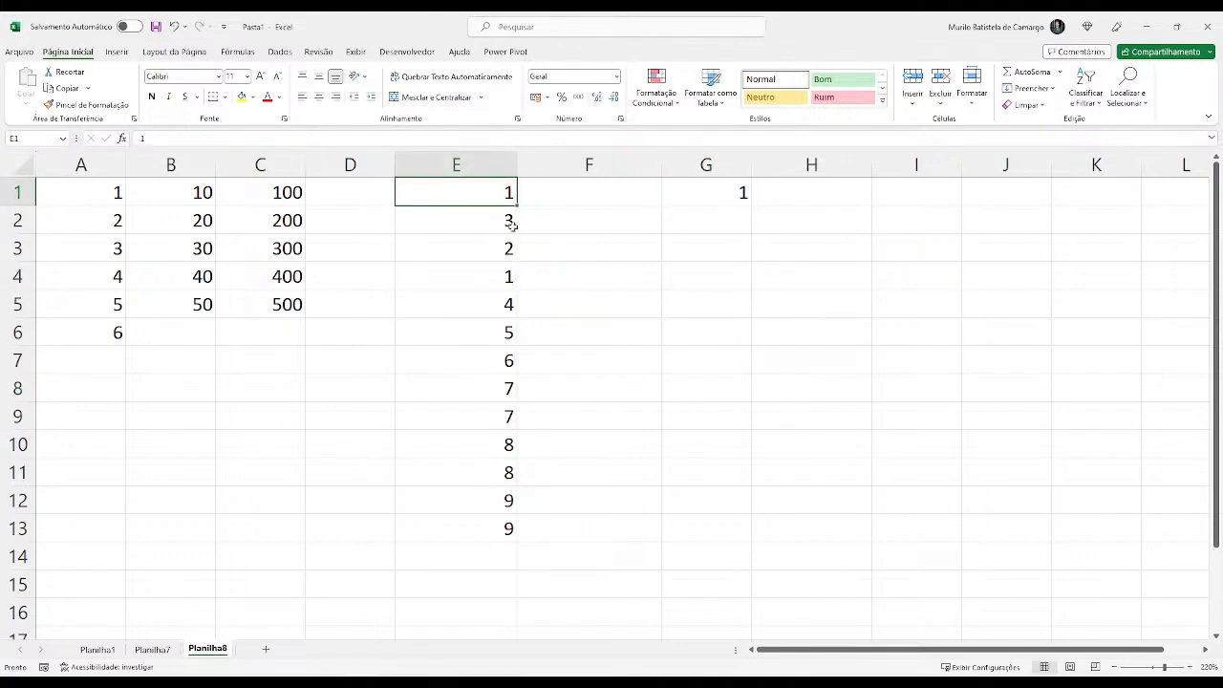
pyautogui.doubleClick(495, 192)
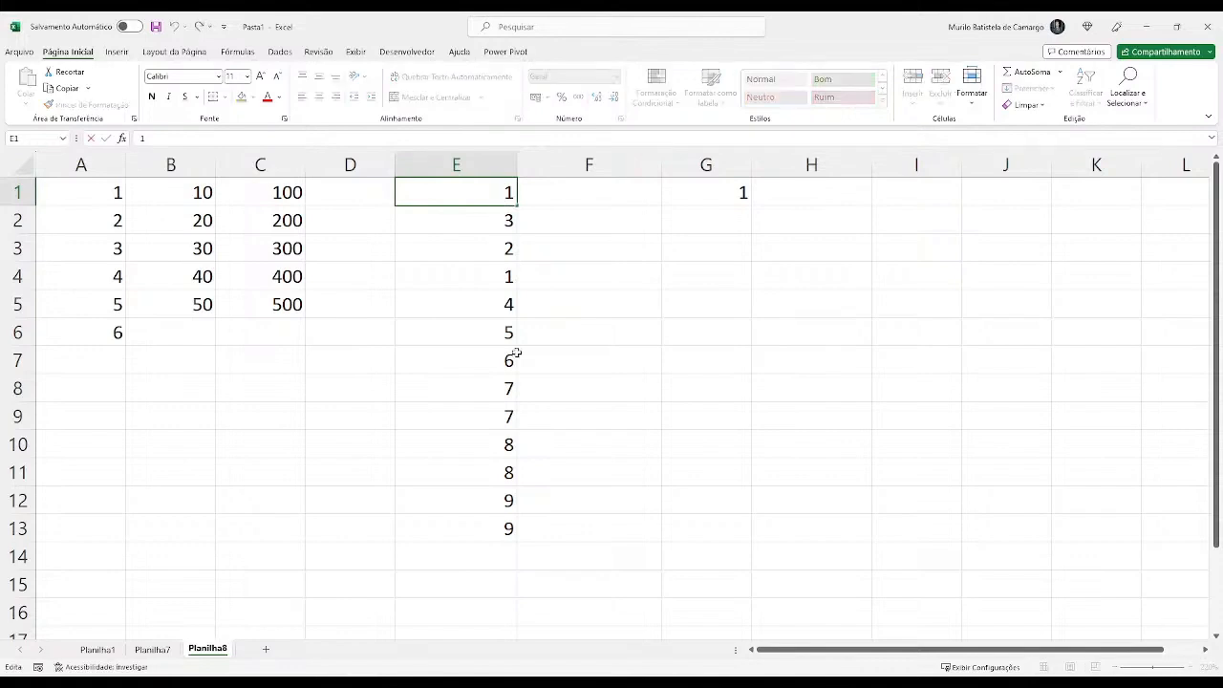
pyautogui.click(655, 342)
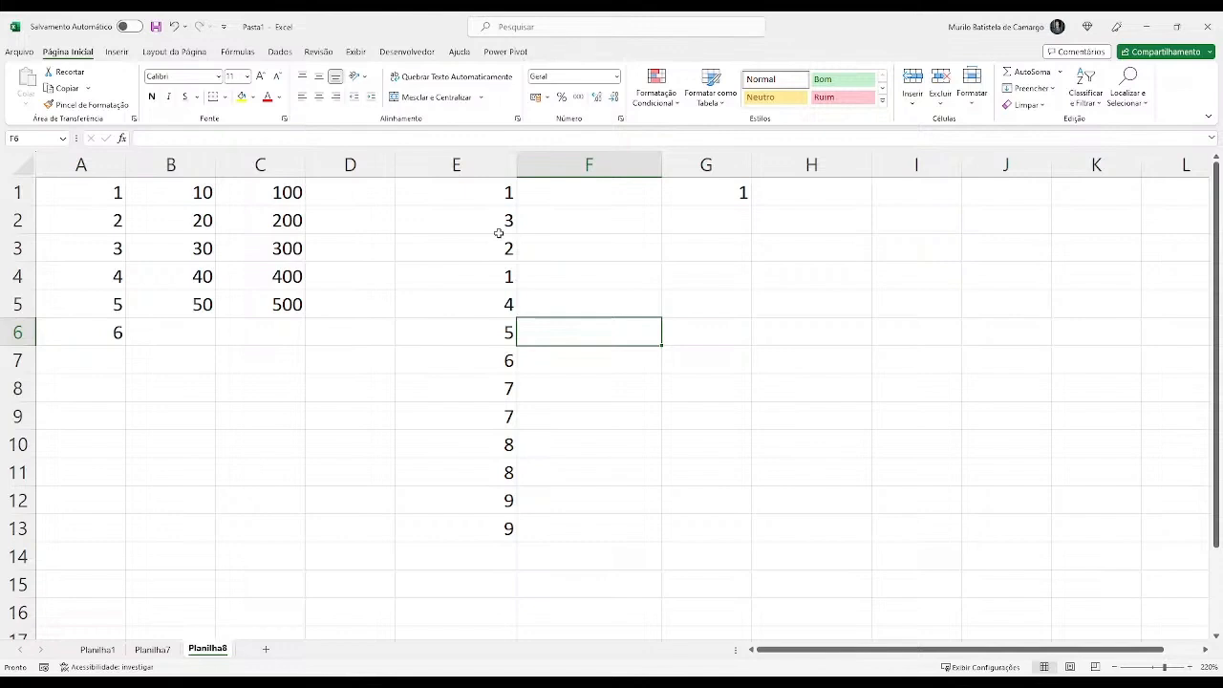
pyautogui.click(486, 200)
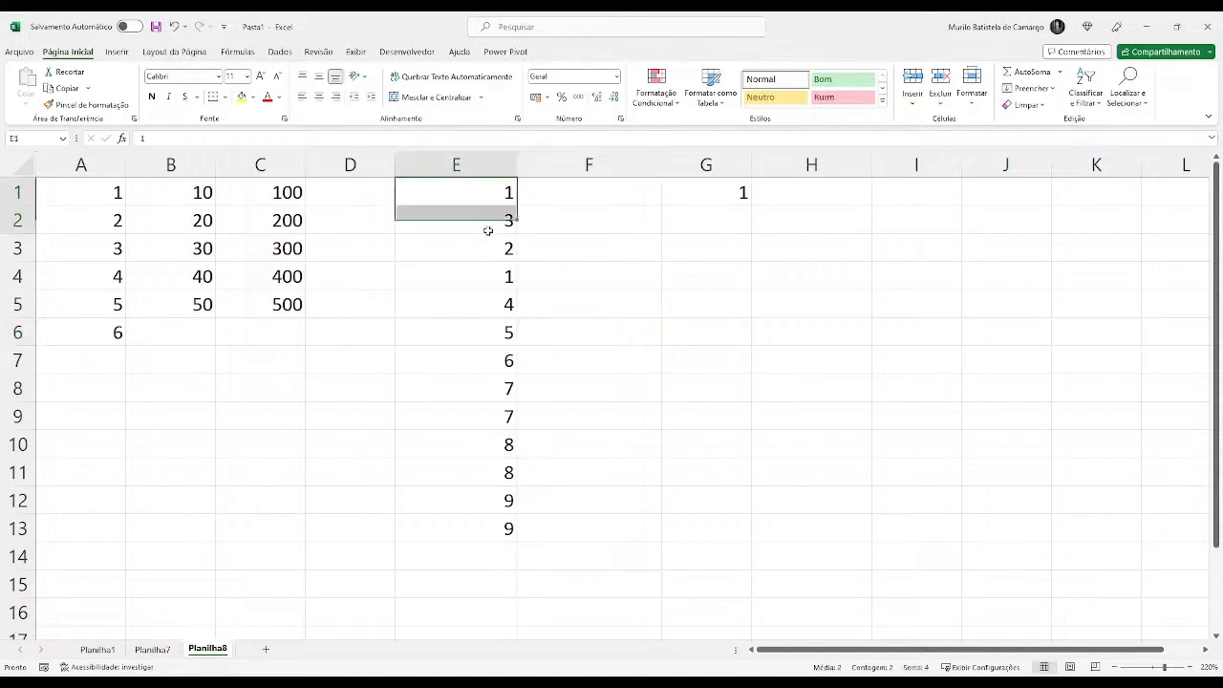
pyautogui.click(707, 194)
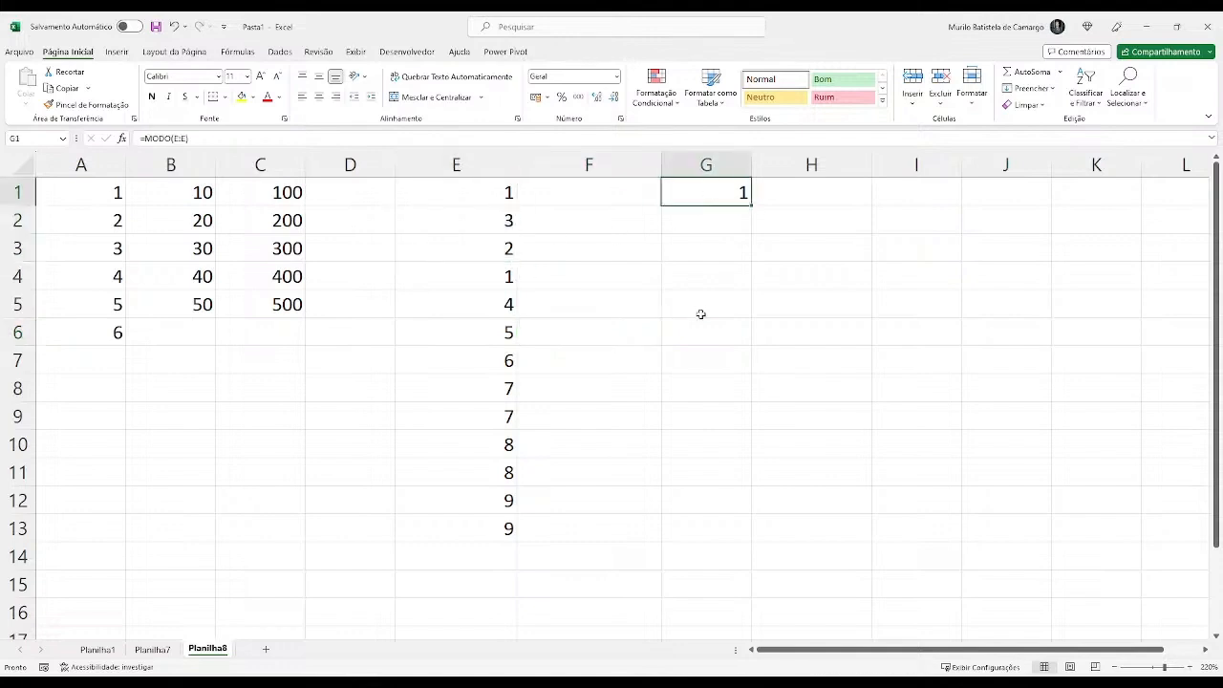
# Clear the sample values and the mode formula in E1:G13.
pyautogui.moveTo(483, 197); pyautogui.dragTo(744, 548)
pyautogui.click(588, 500)
pyautogui.moveTo(483, 197); pyautogui.dragTo(742, 540)
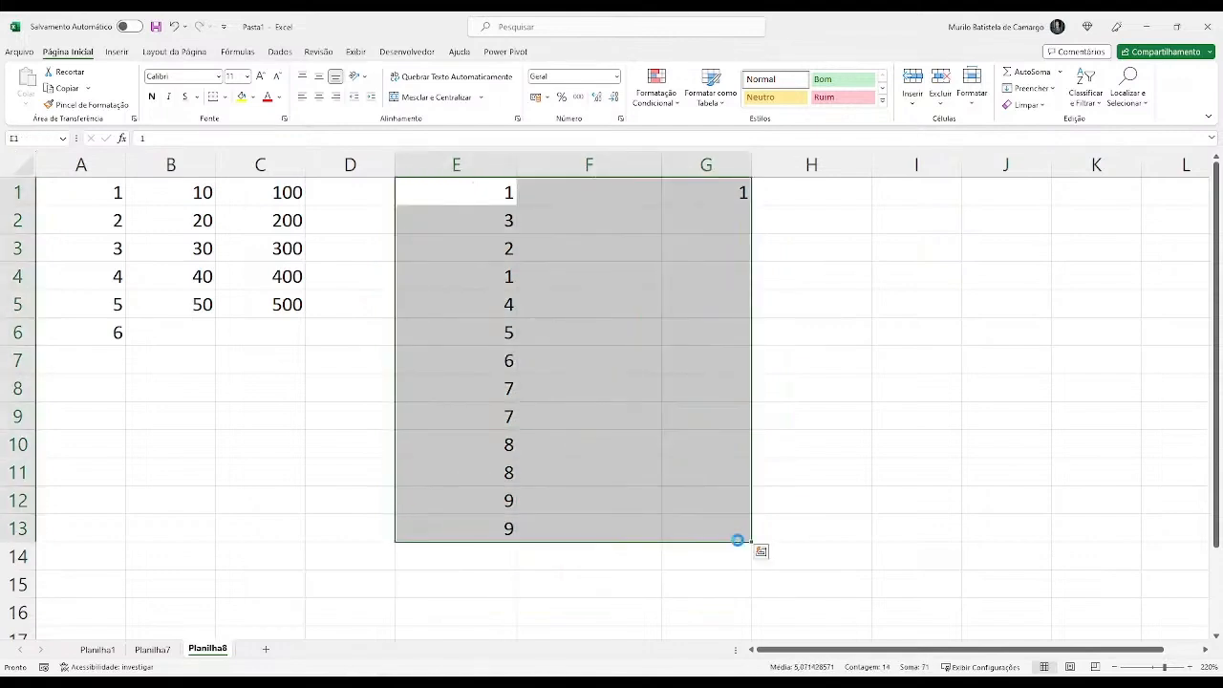
pyautogui.press('Delete')
pyautogui.click(701, 529)
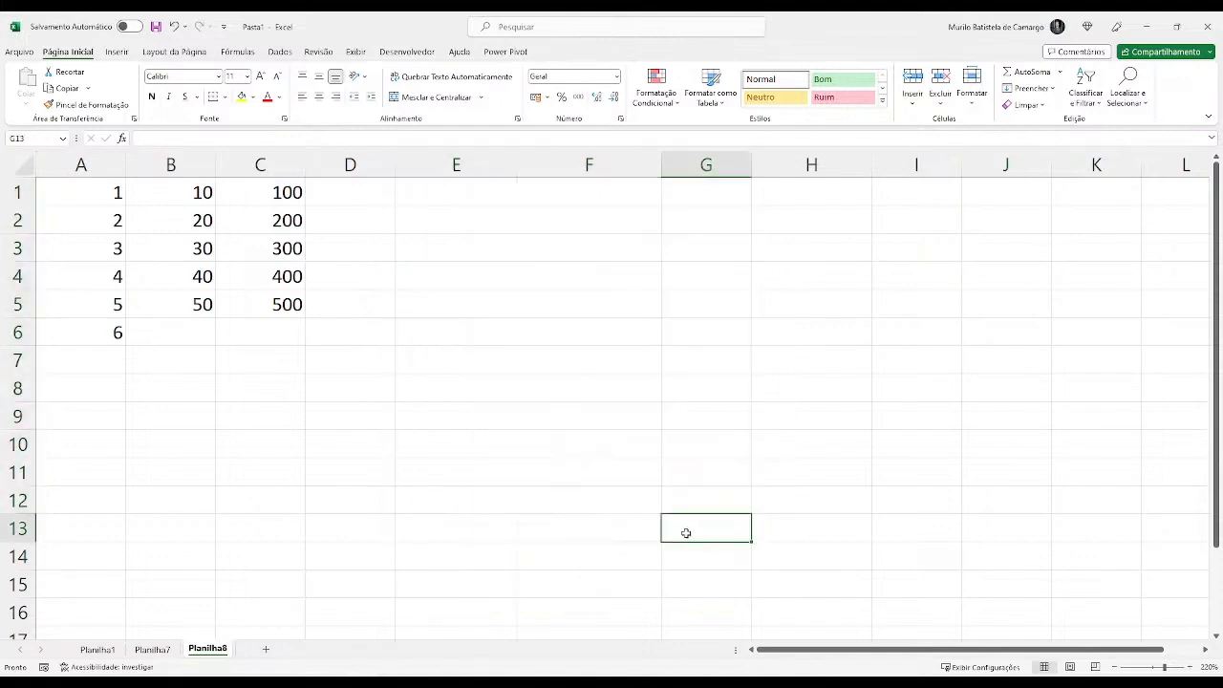
pyautogui.click(569, 359)
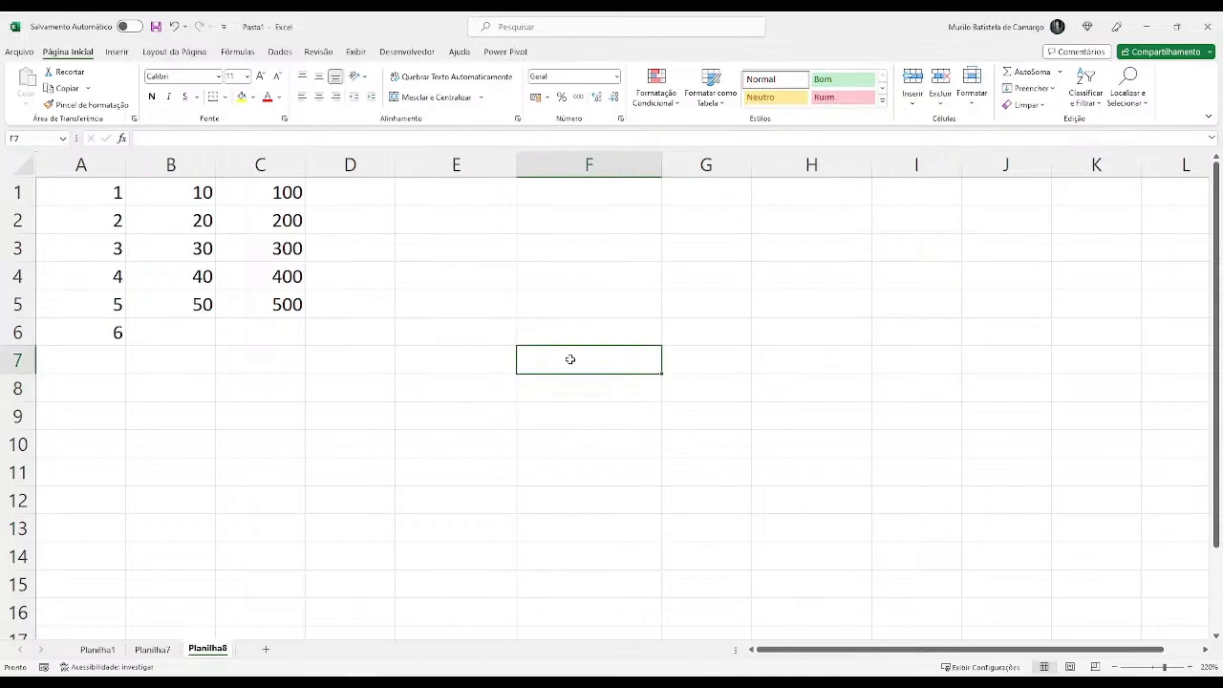
pyautogui.click(732, 407)
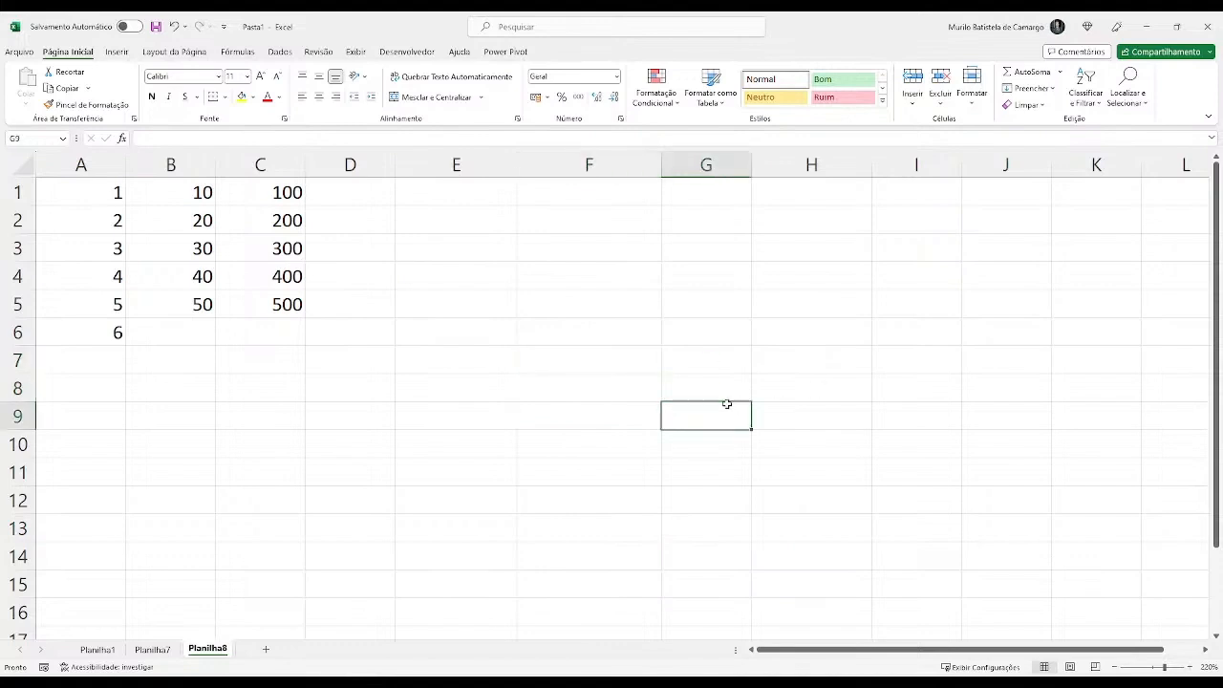
pyautogui.click(522, 350)
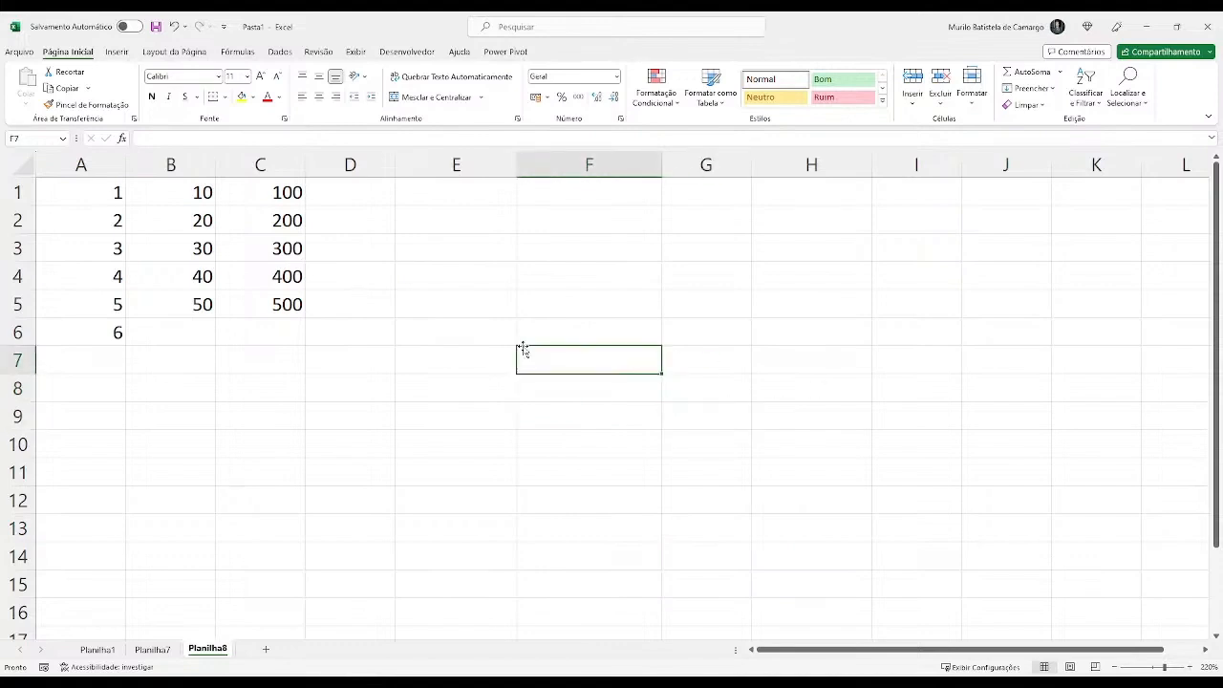
pyautogui.click(546, 312)
pyautogui.hotkey('alt', 'Tab')
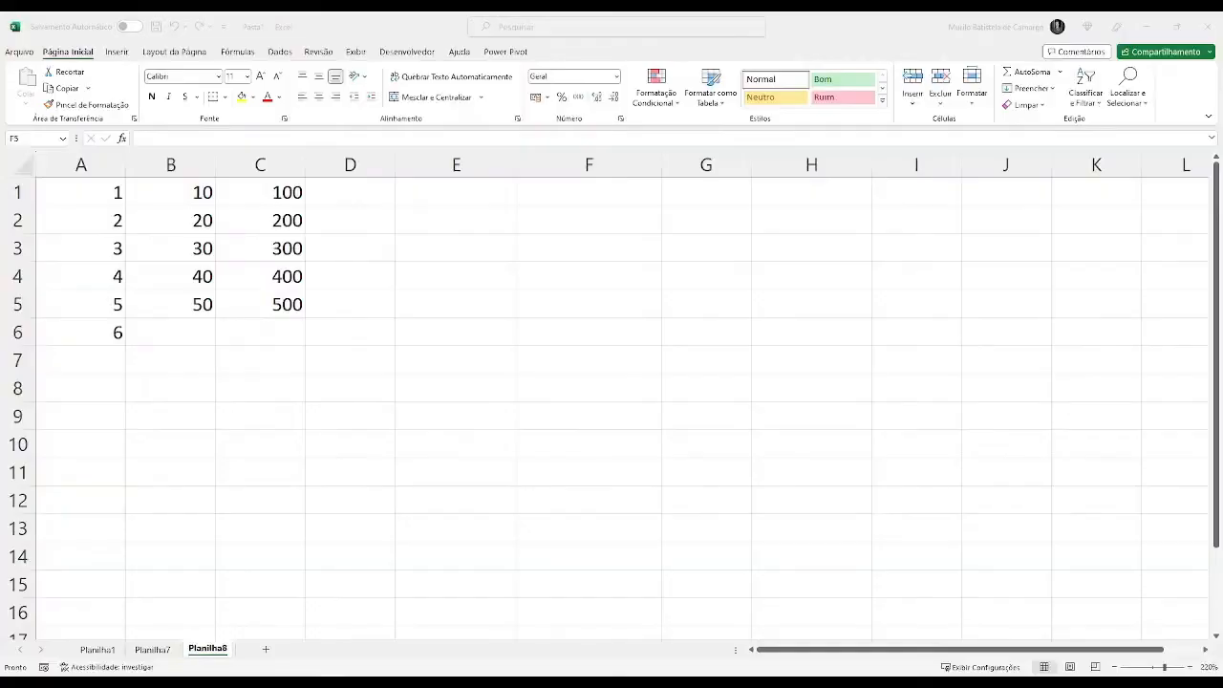
# Clear the value in A6 and select the empty cell E1.
pyautogui.click(115, 331)
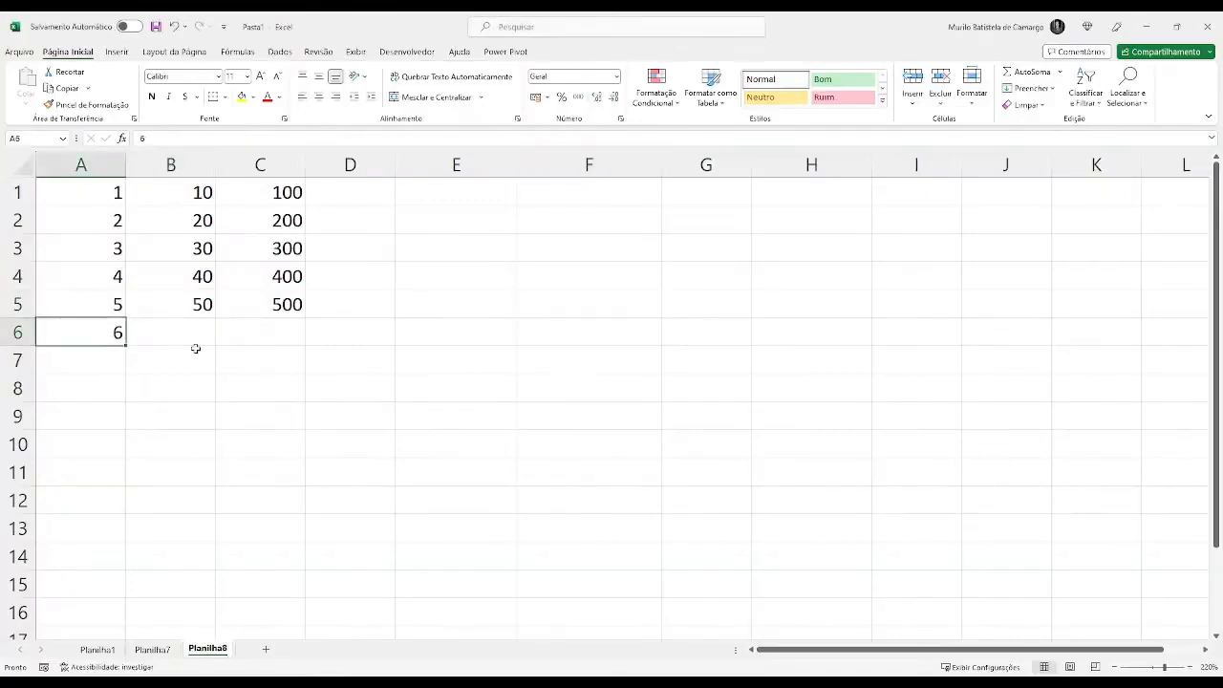
pyautogui.press('Delete')
pyautogui.hotkey('alt', 'F11')
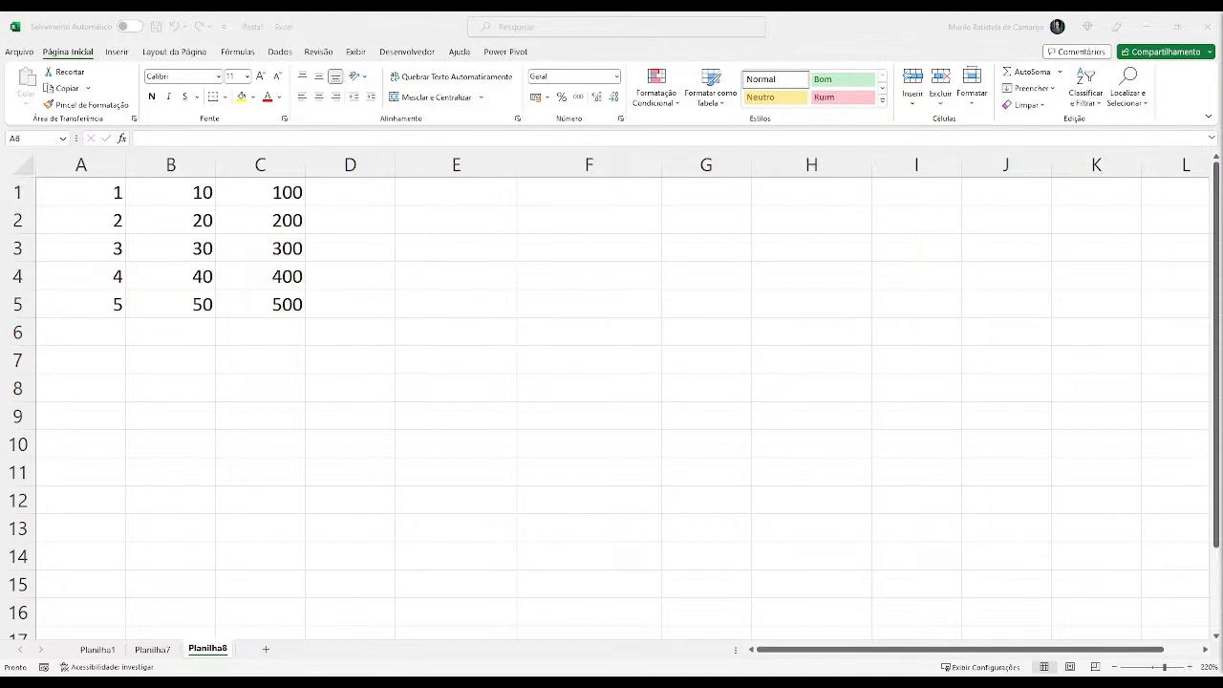
pyautogui.click(494, 210)
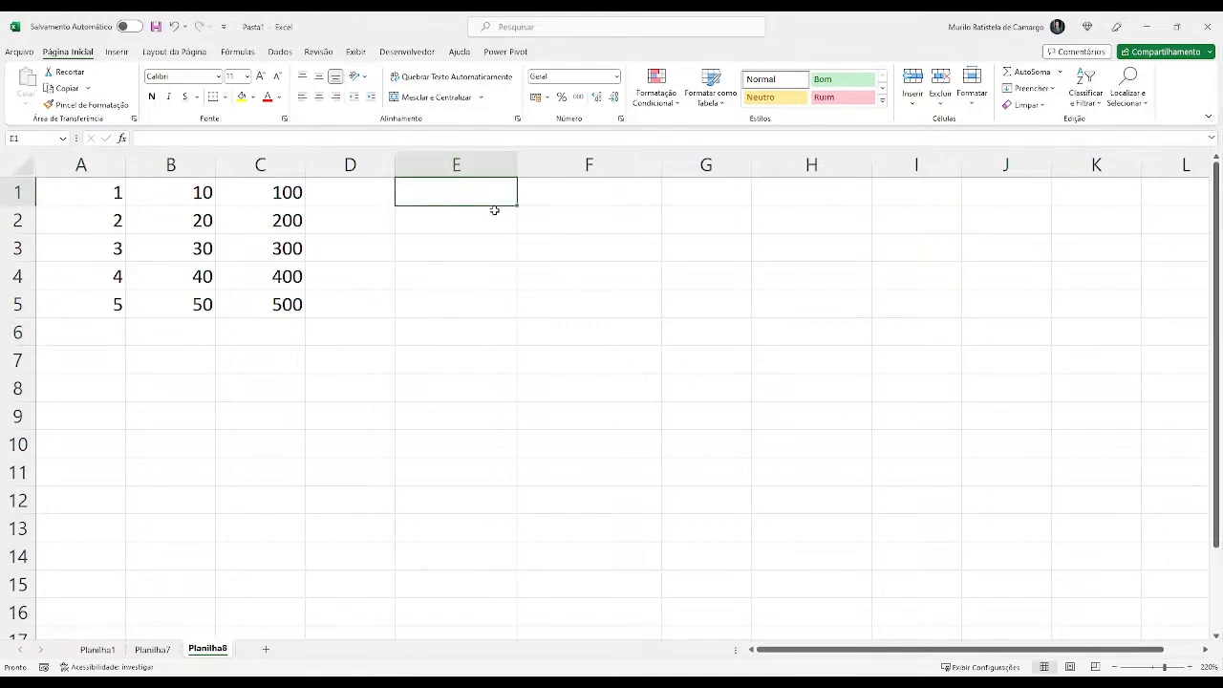
# Calculate the remainder of dividing B1 by A2 in E1 with the formula =MOD(B1;A2).
pyautogui.write('=mod')
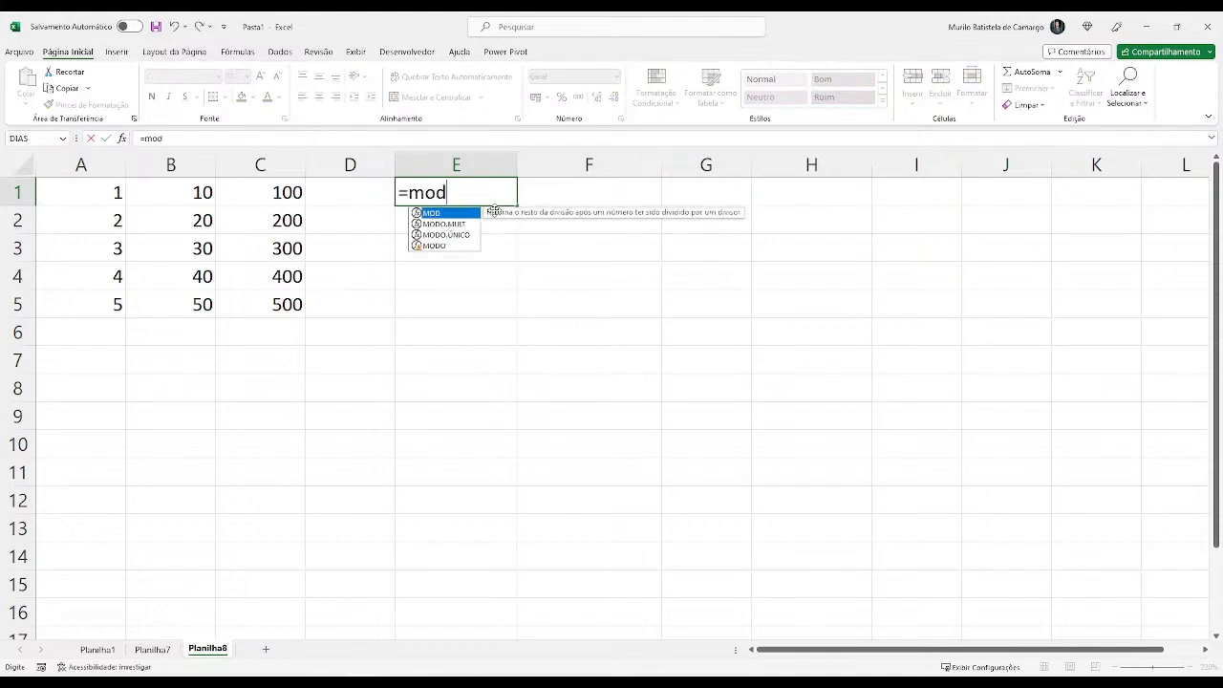
pyautogui.press('Tab')
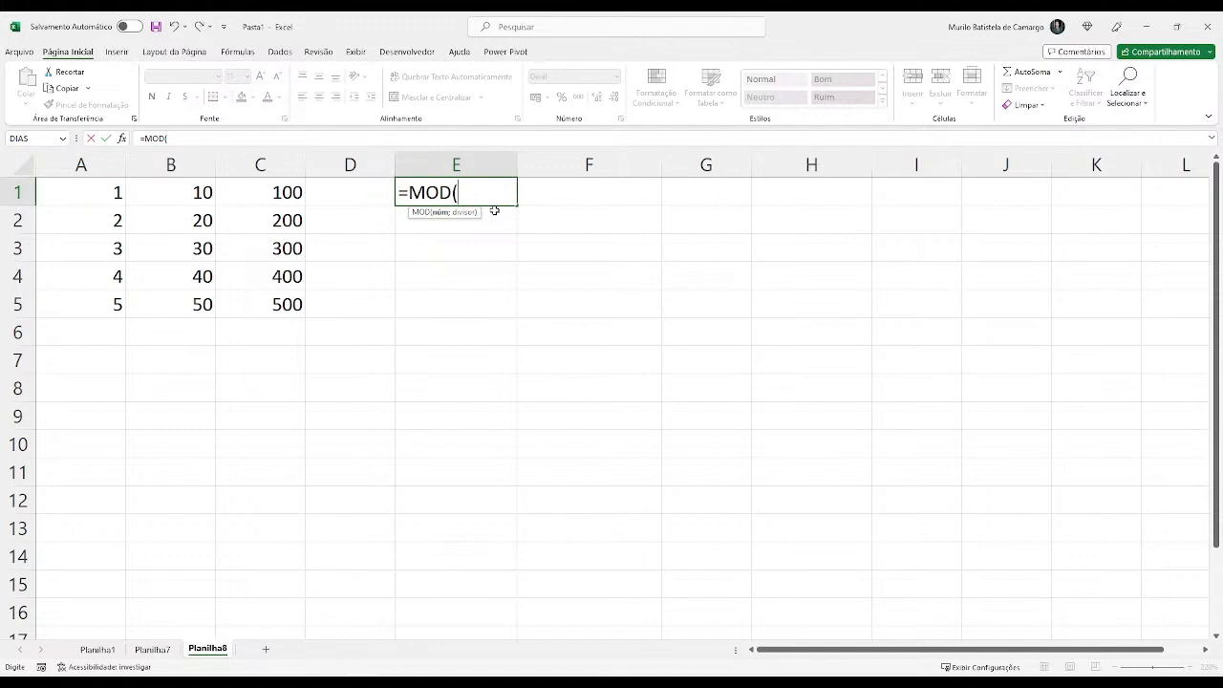
pyautogui.click(208, 193)
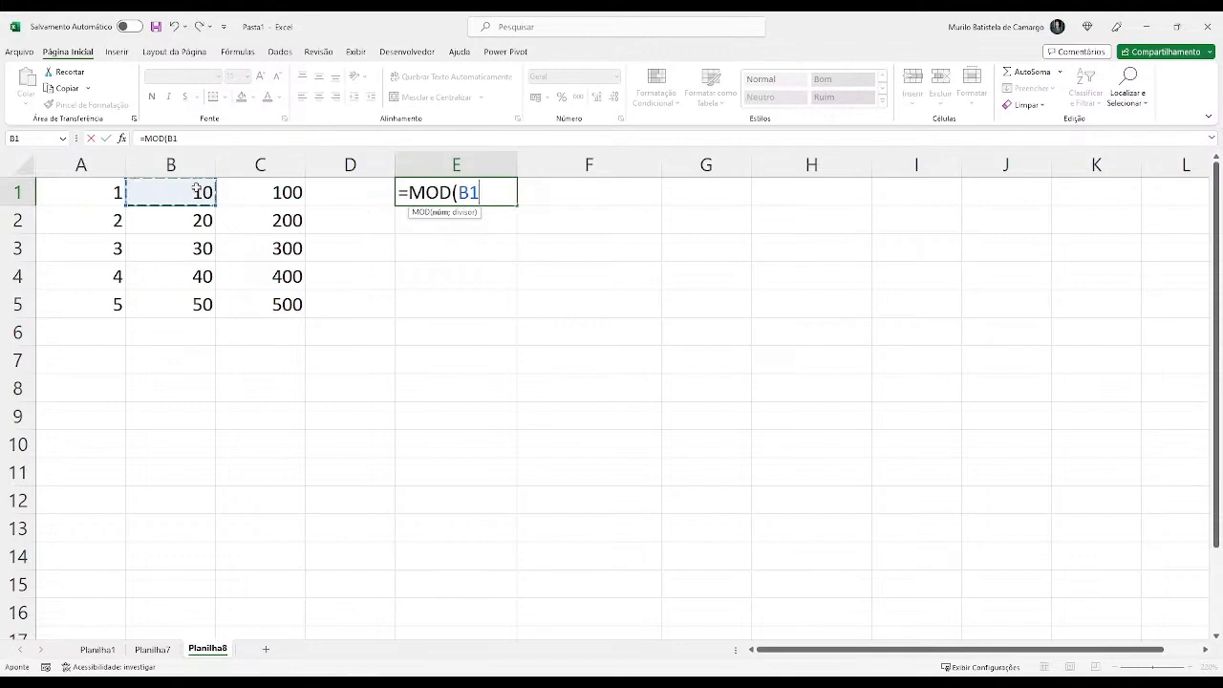
pyautogui.write(';')
pyautogui.click(114, 220)
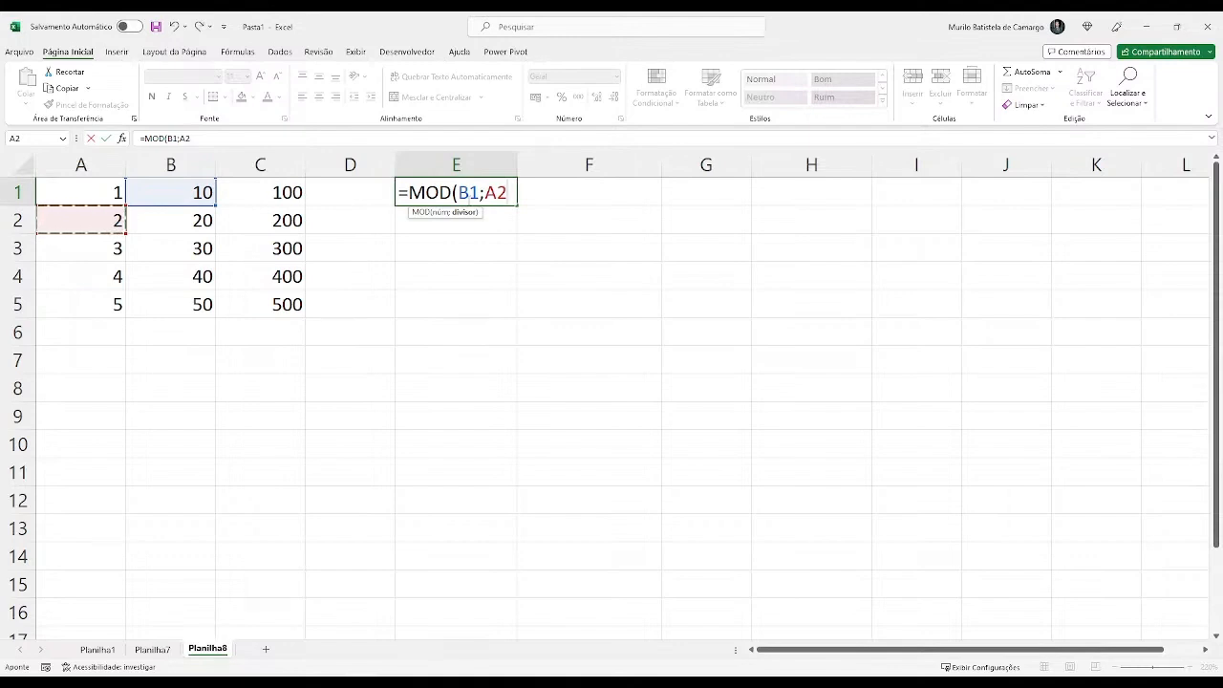
pyautogui.press('Return')
# Replace the cell references in the E1 remainder formula with constants so it reads =MOD(10;3).
pyautogui.click(467, 199)
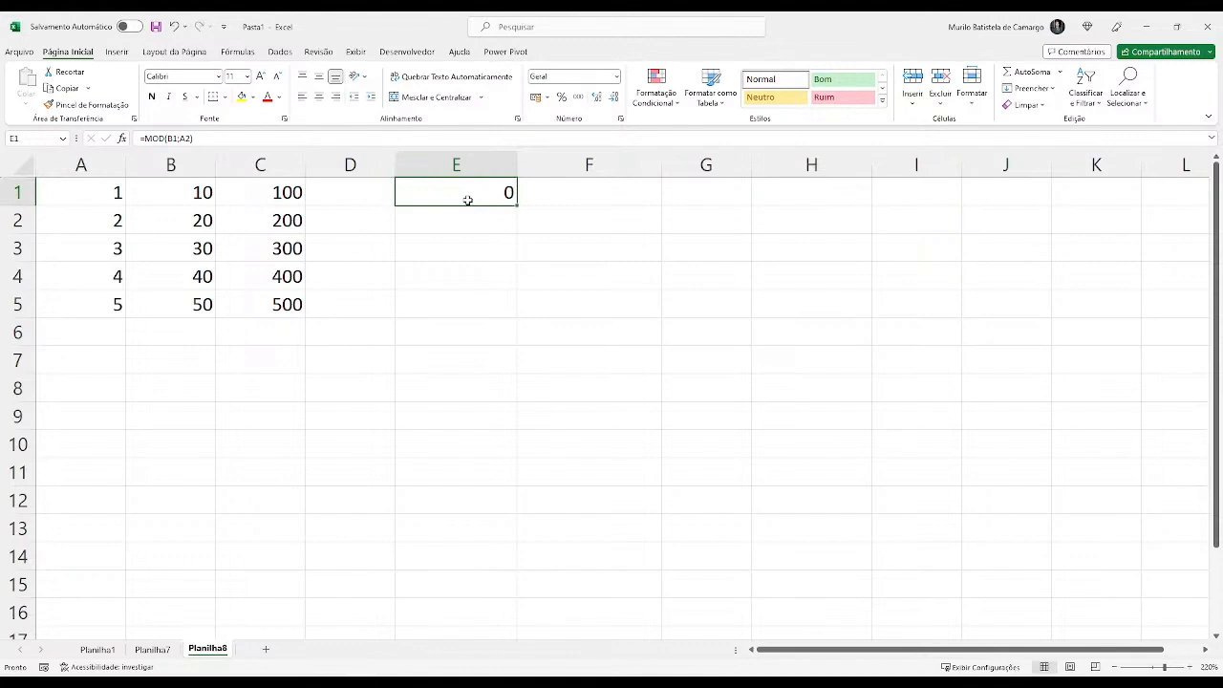
pyautogui.doubleClick(467, 200)
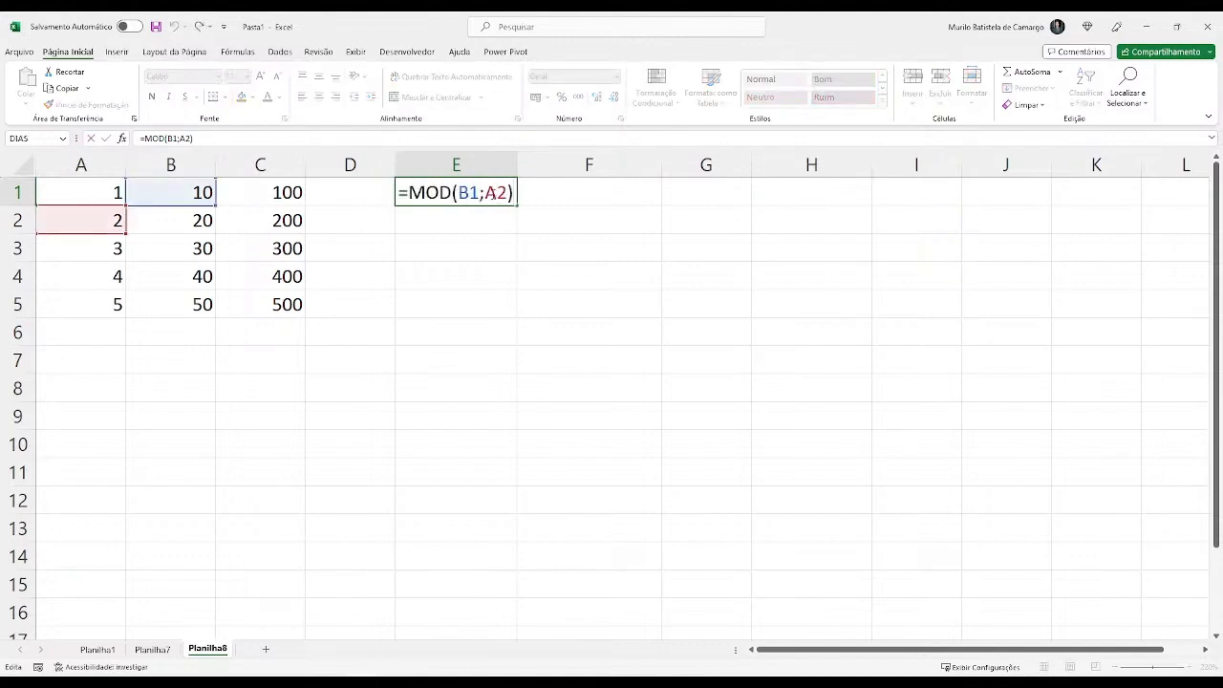
pyautogui.doubleClick(469, 193)
pyautogui.write('10')
pyautogui.doubleClick(496, 193)
pyautogui.press('BackSpace')
pyautogui.write('3')
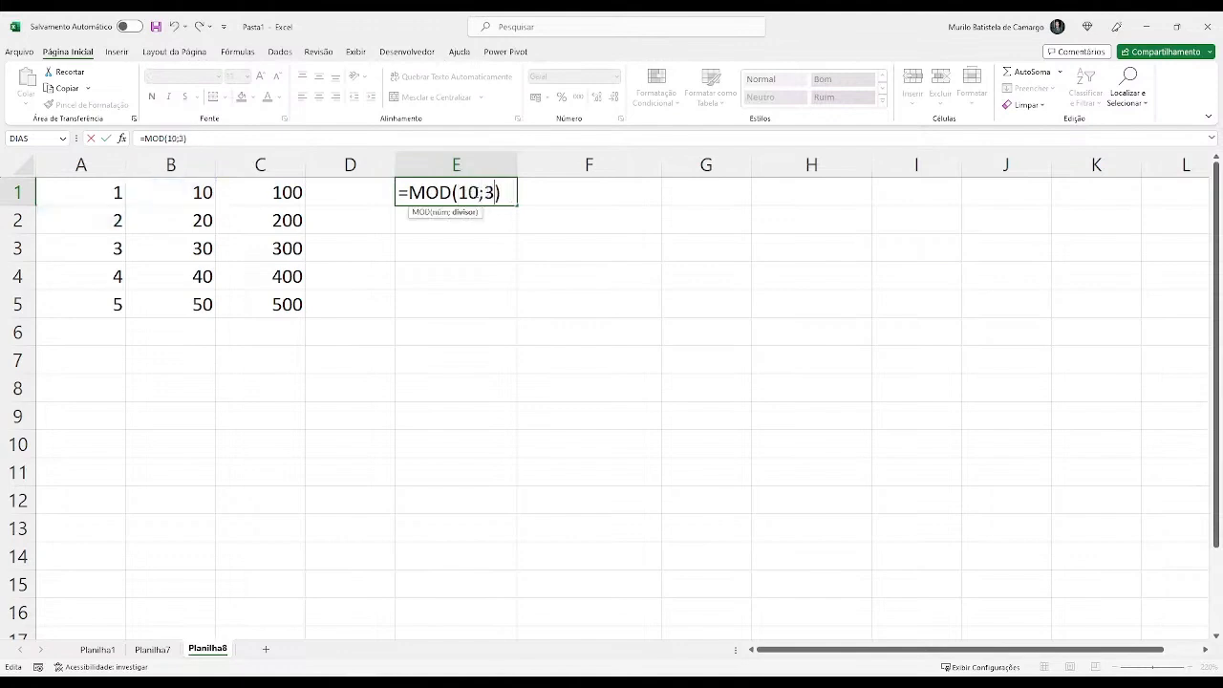
pyautogui.press('Return')
# Change the divisor of the MOD formula in E1 to 4.
pyautogui.click(475, 192)
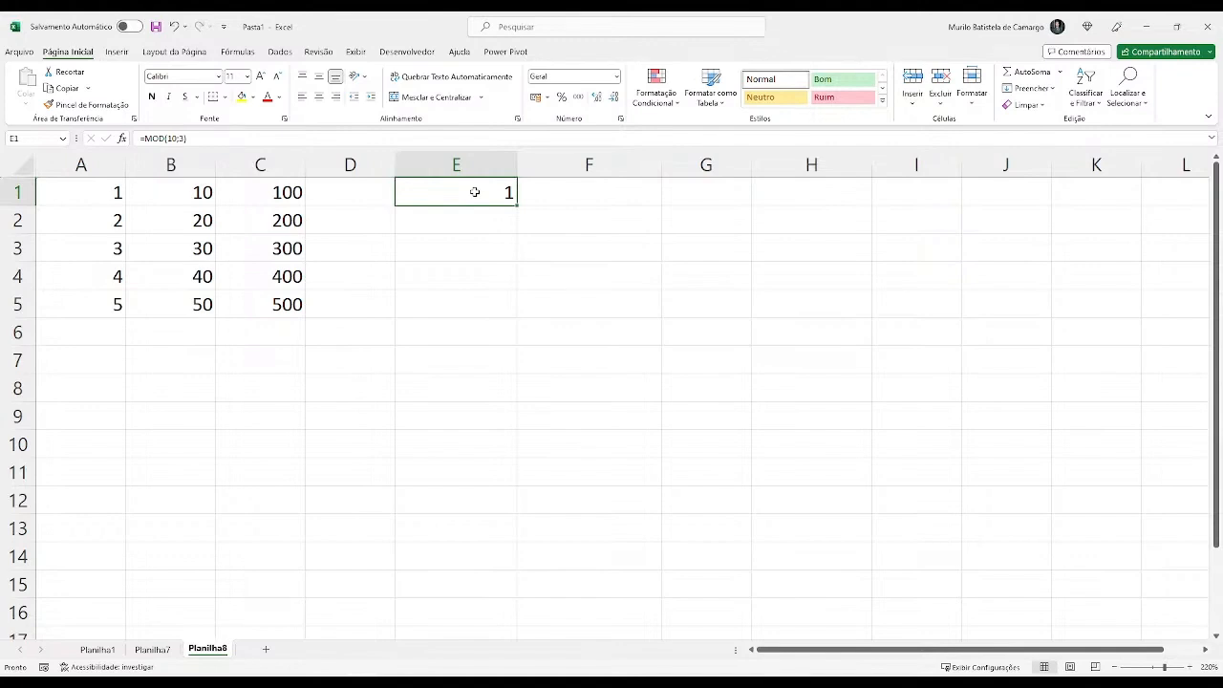
pyautogui.doubleClick(474, 192)
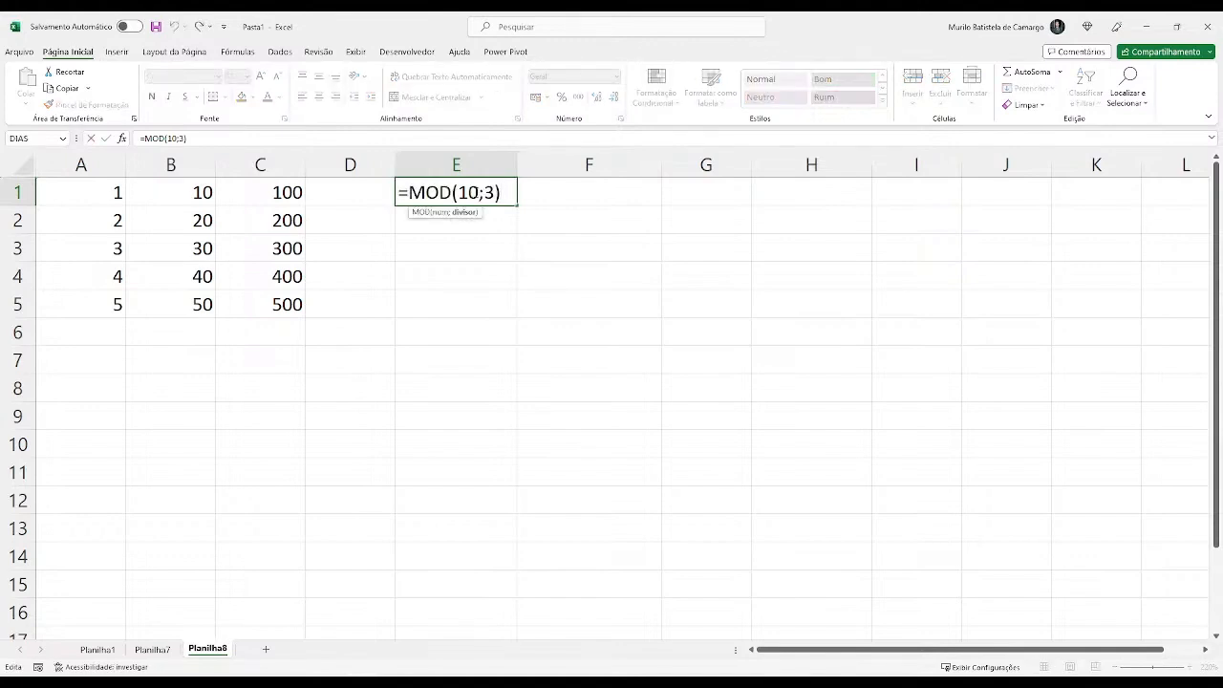
pyautogui.press('BackSpace')
pyautogui.write('4')
pyautogui.press('Return')
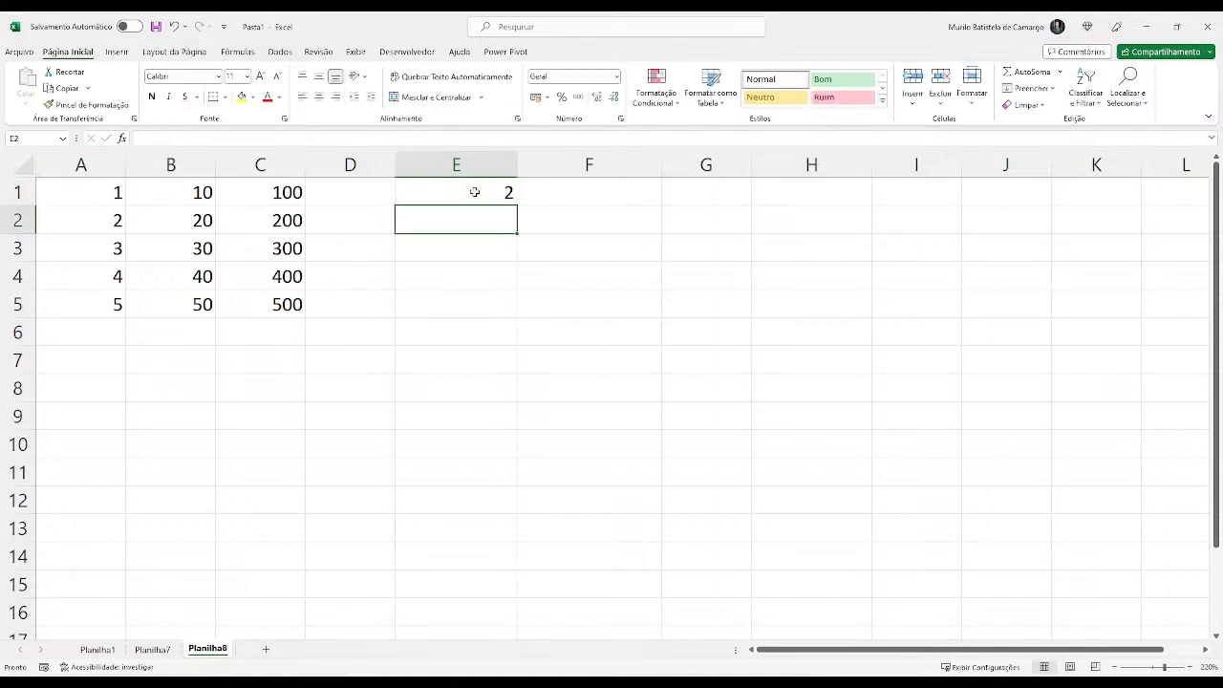
# Clear the MOD formula from E1.
pyautogui.click(475, 192)
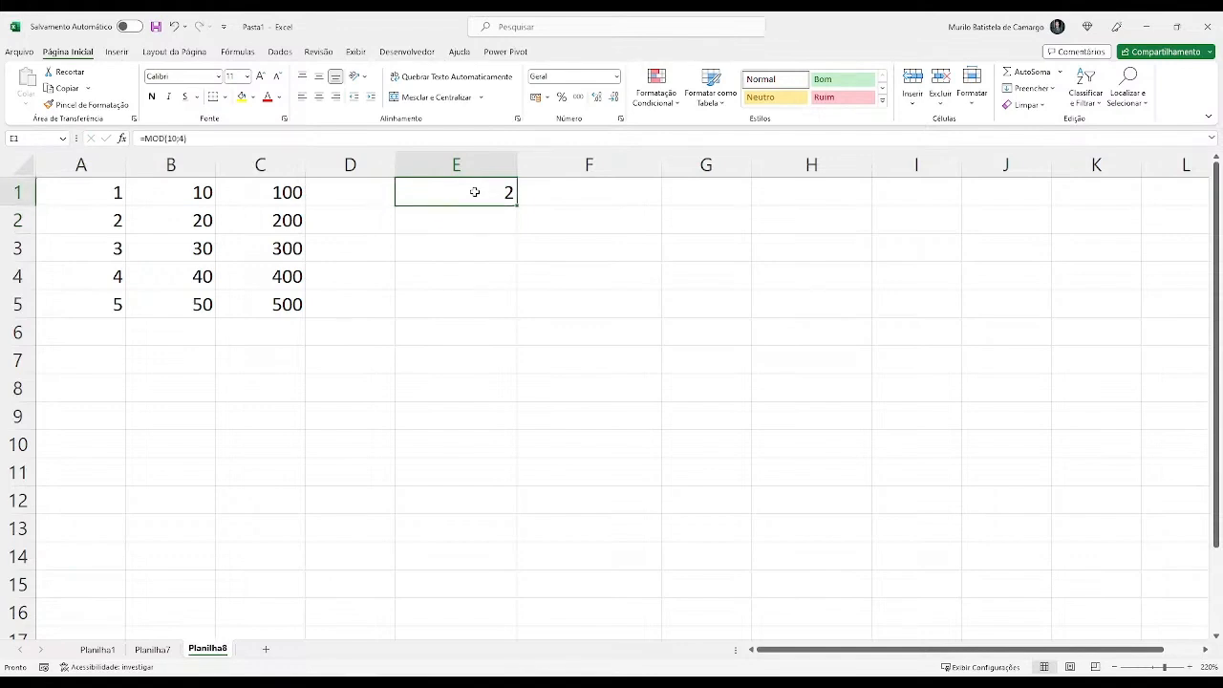
pyautogui.press('Delete')
pyautogui.click(467, 210)
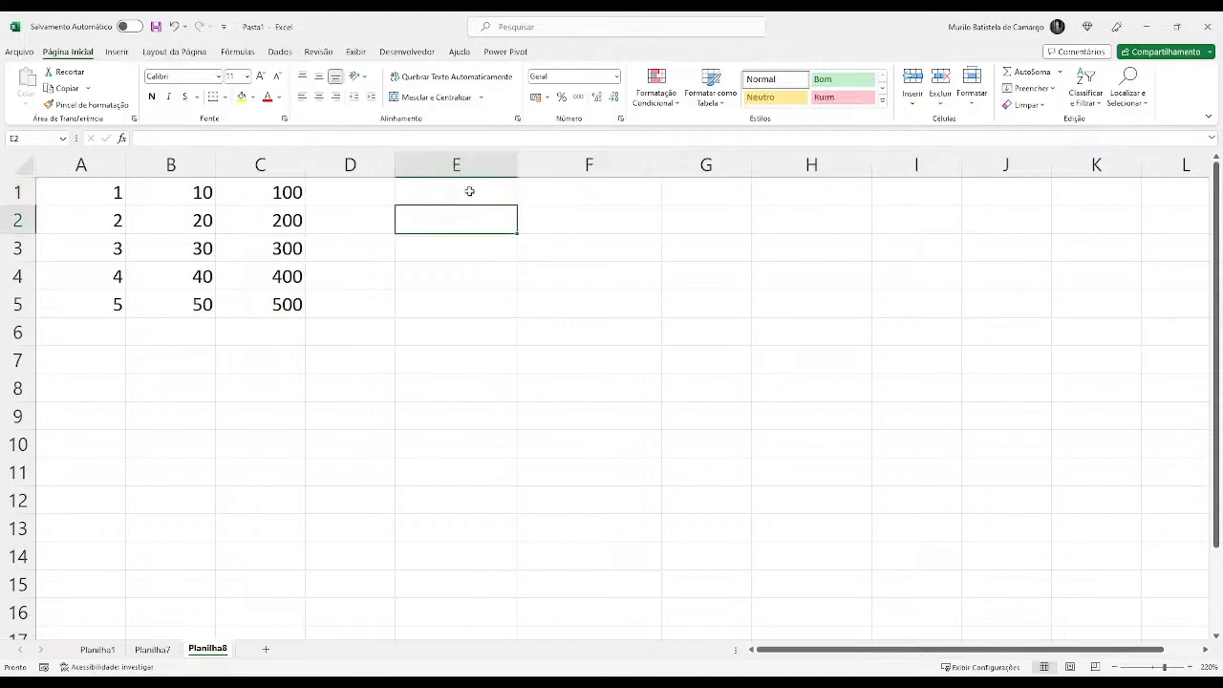
pyautogui.click(493, 237)
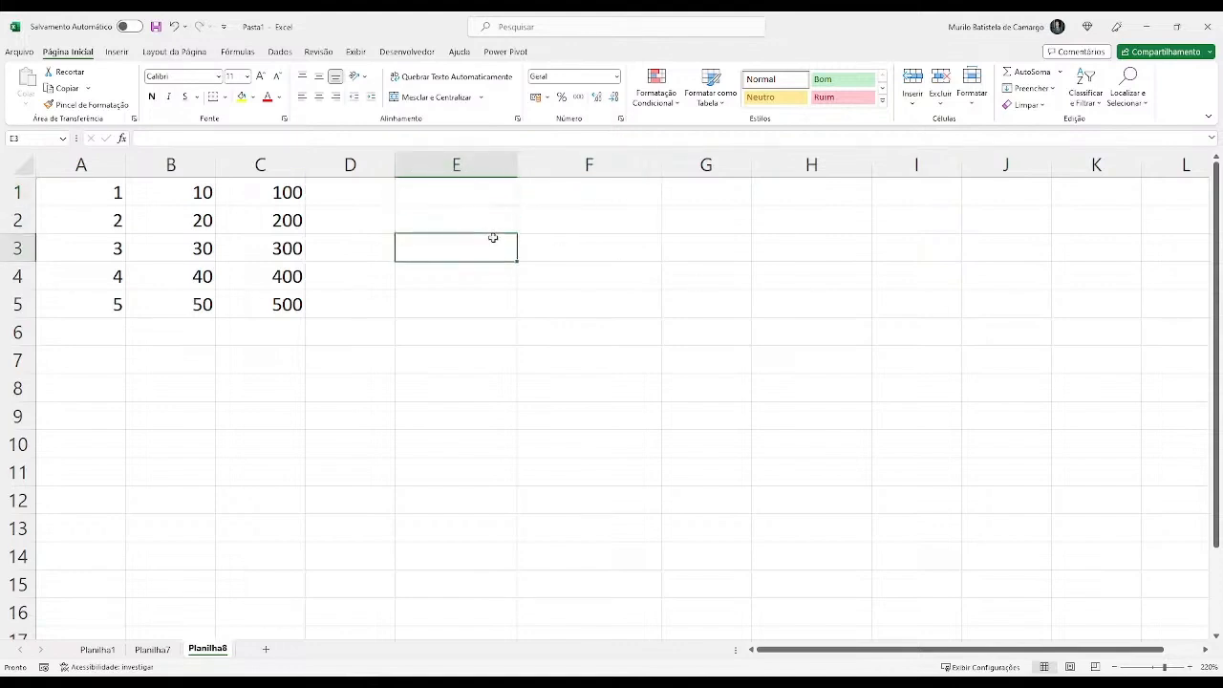
pyautogui.press('Up')
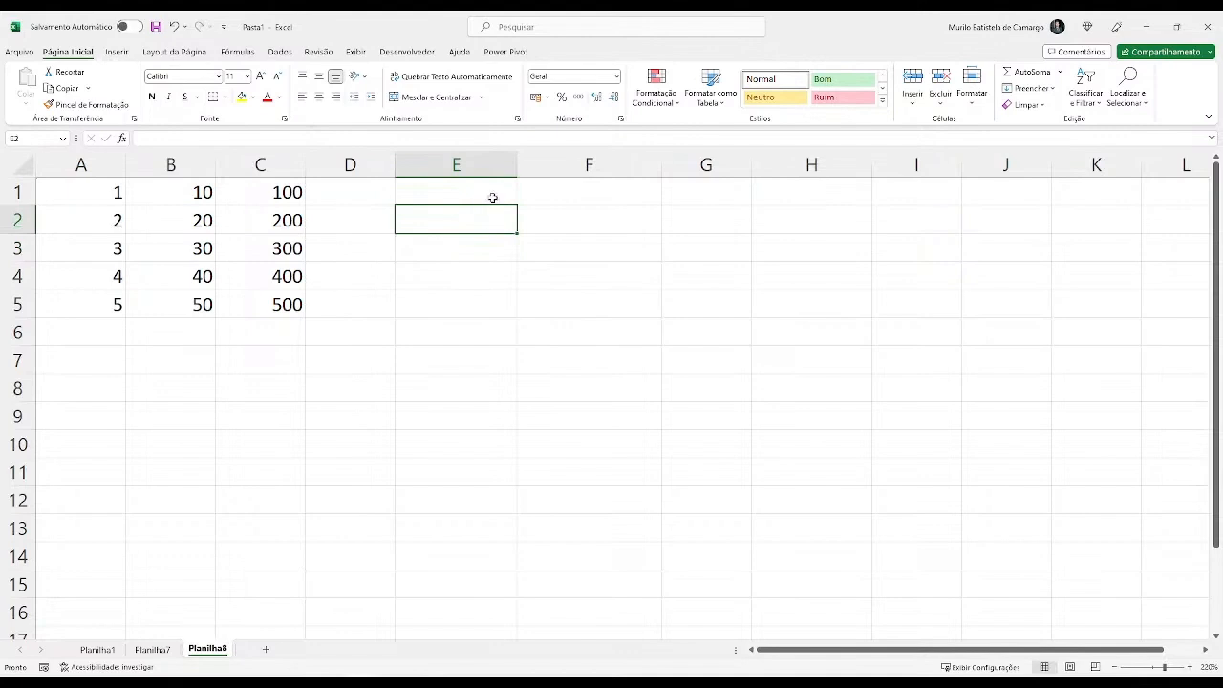
# Enter the headings MAIOR in E1 and MENOR in F1.
pyautogui.click(494, 200)
pyautogui.write('MAIOR')
pyautogui.press('Return')
pyautogui.press('Right')
pyautogui.press('Up')
pyautogui.write('MENOR')
pyautogui.press('Return')
# Enter the headings MÁXIMO in E5 and MÍNIMO in F5.
pyautogui.press('Down')
pyautogui.press('Down')
pyautogui.press('Down')
pyautogui.press('Left')
pyautogui.write('M')
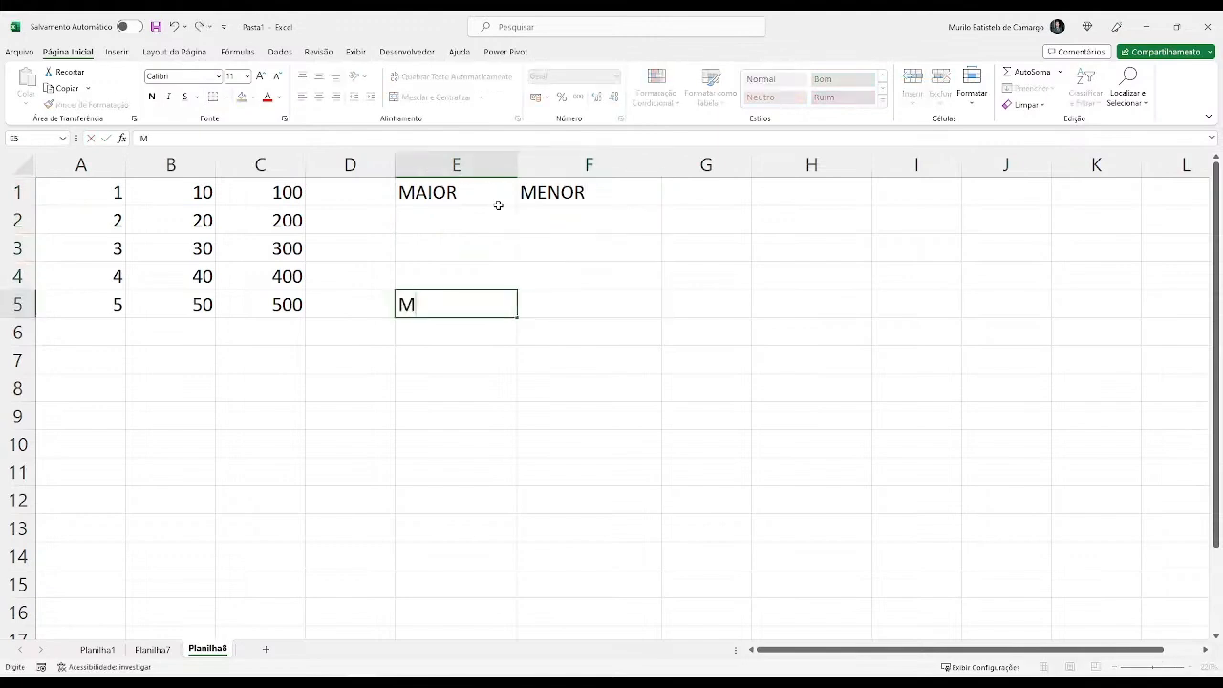
pyautogui.write('ÁXIMO')
pyautogui.press('Right')
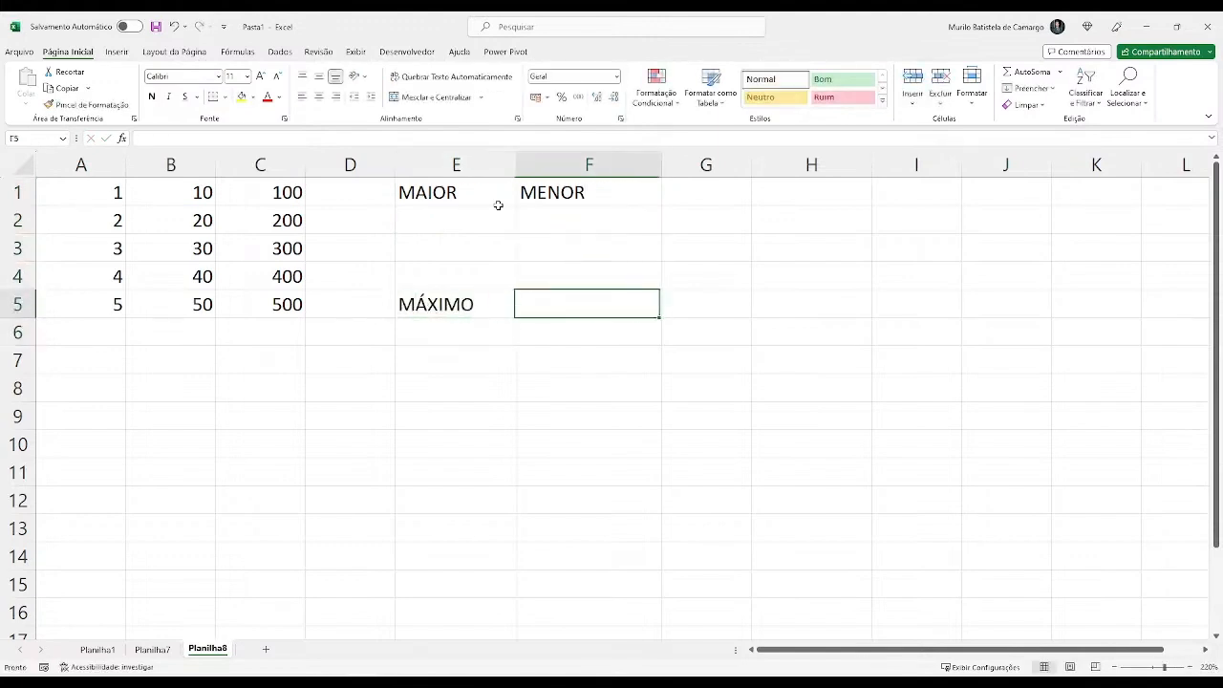
pyautogui.write('MÍNIMO')
pyautogui.press('Return')
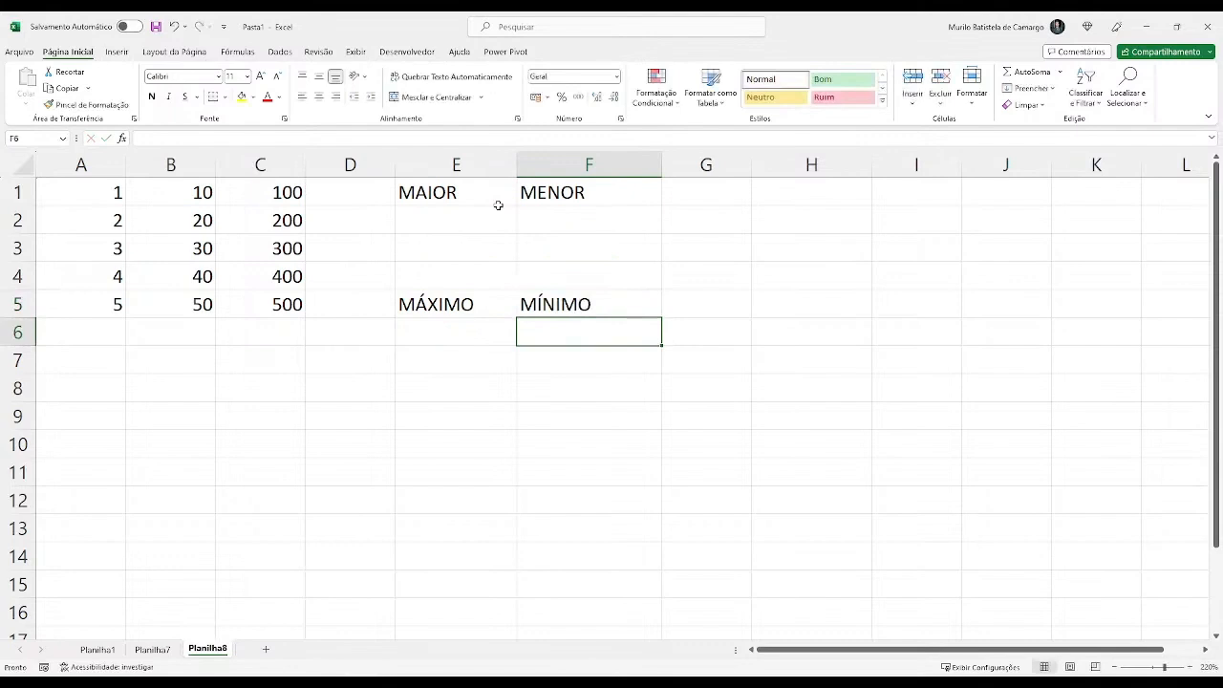
# Calculate the largest value of A1:C5 in E6 with the MÁXIMO function.
pyautogui.click(422, 220)
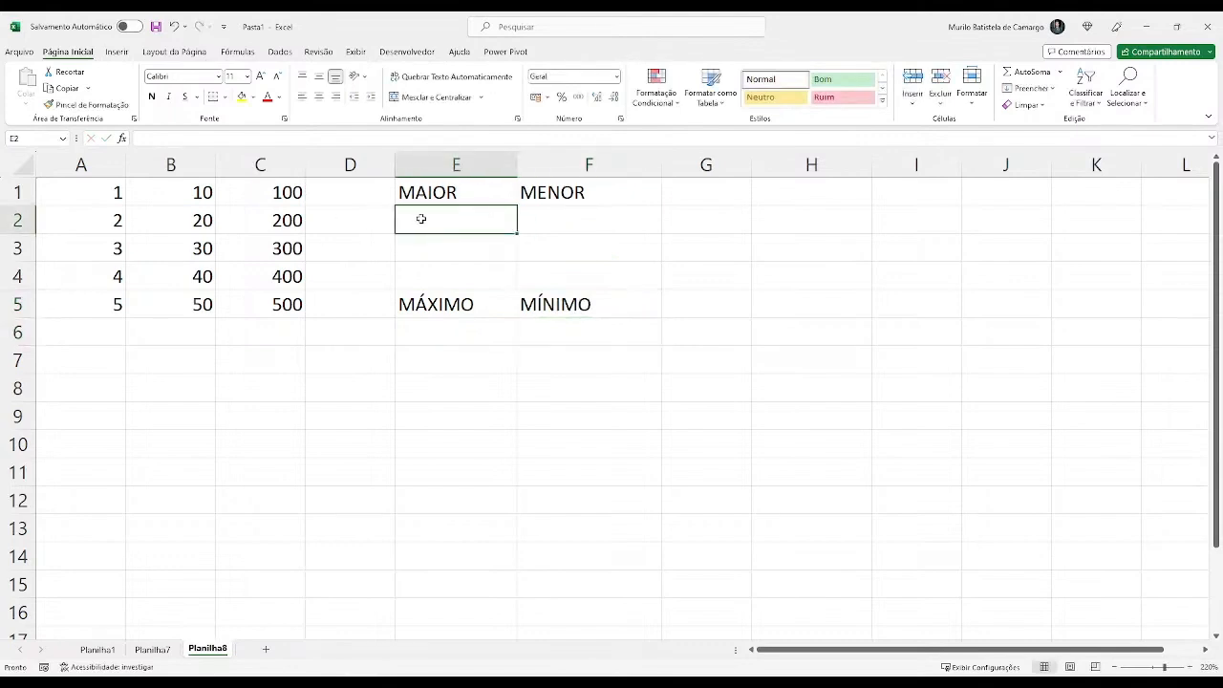
pyautogui.click(453, 334)
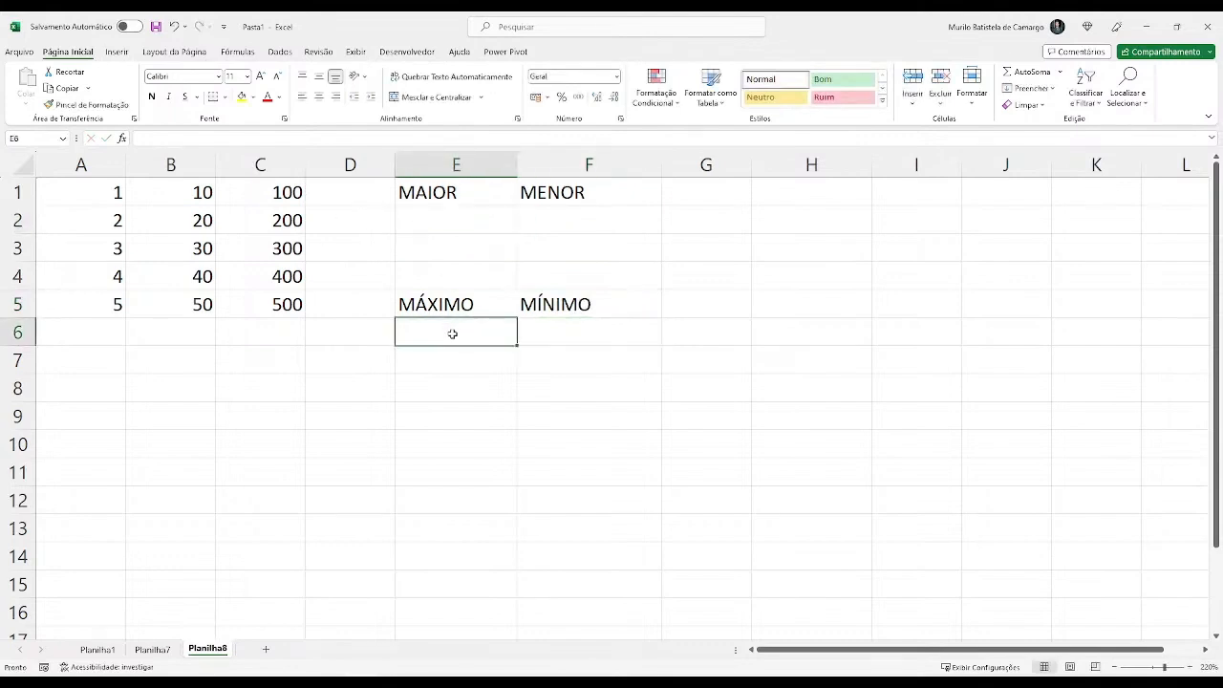
pyautogui.moveTo(83, 191); pyautogui.dragTo(277, 304)
pyautogui.click(438, 335)
pyautogui.write('=maxi')
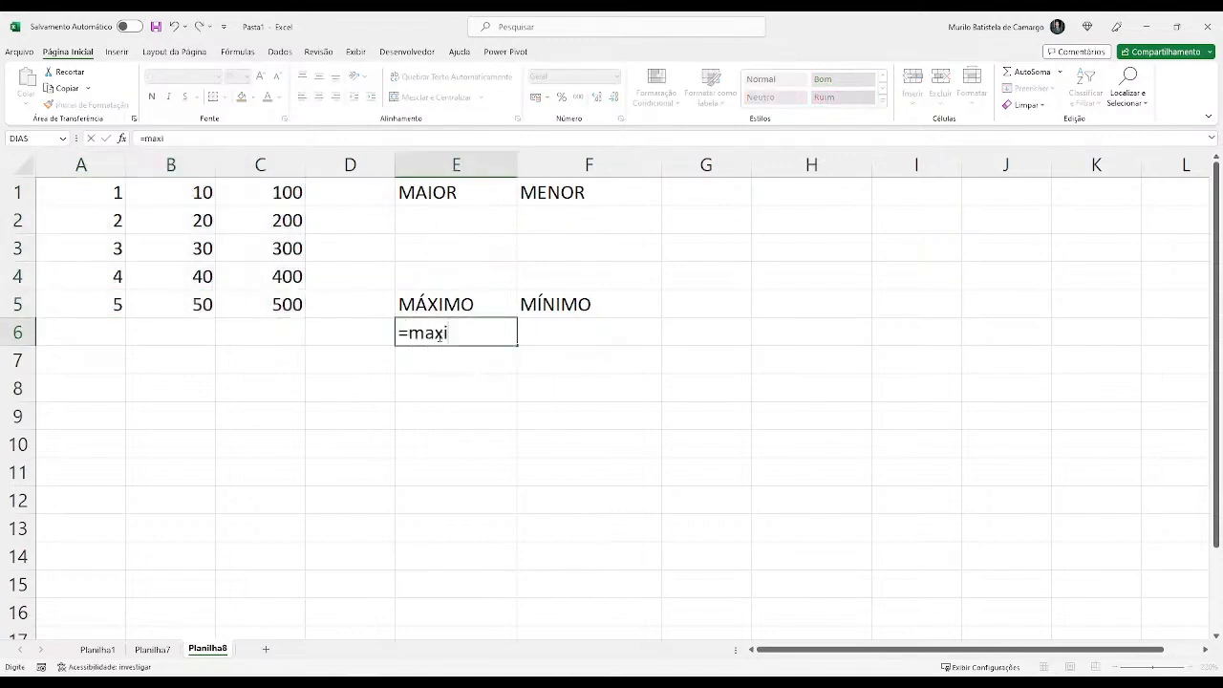
pyautogui.press('BackSpace')
pyautogui.press('BackSpace')
pyautogui.write('áx')
pyautogui.press('Tab')
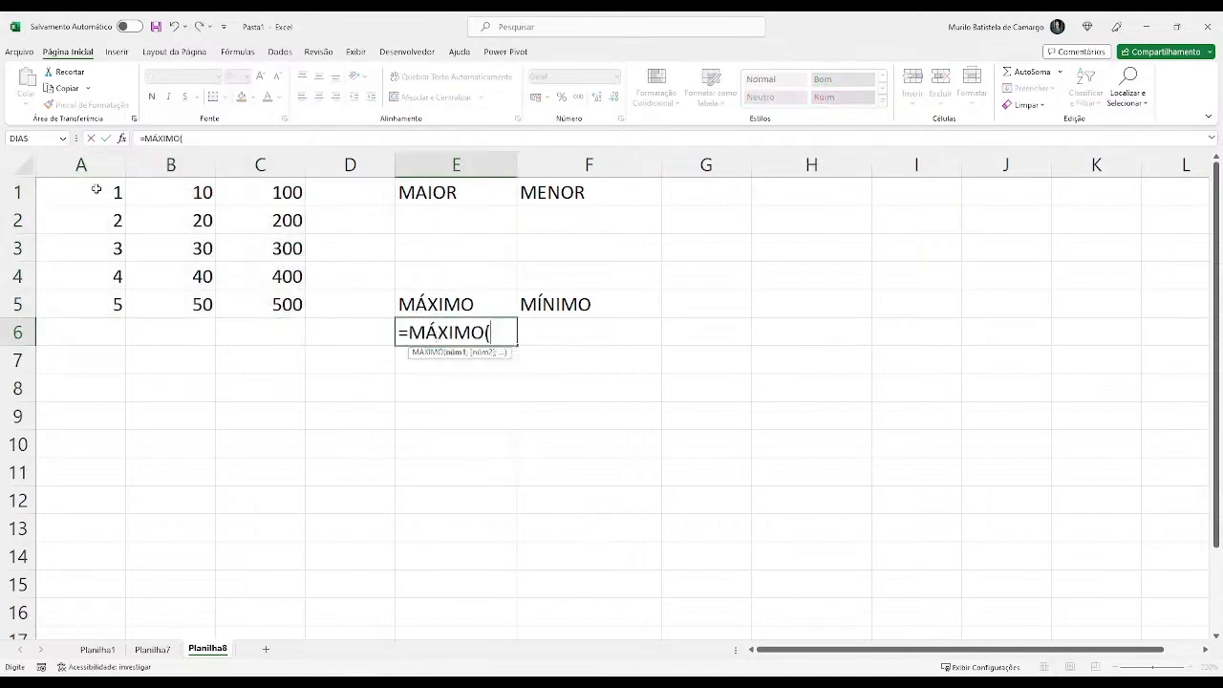
pyautogui.moveTo(99, 190); pyautogui.dragTo(269, 300)
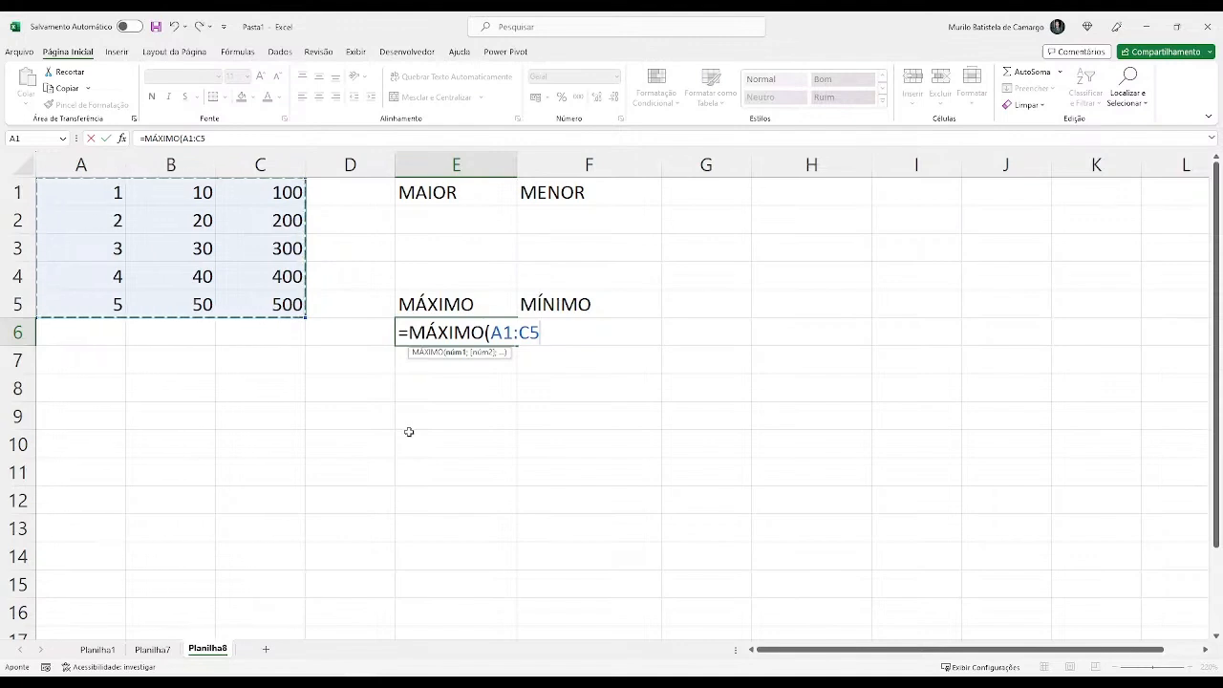
pyautogui.press('Return')
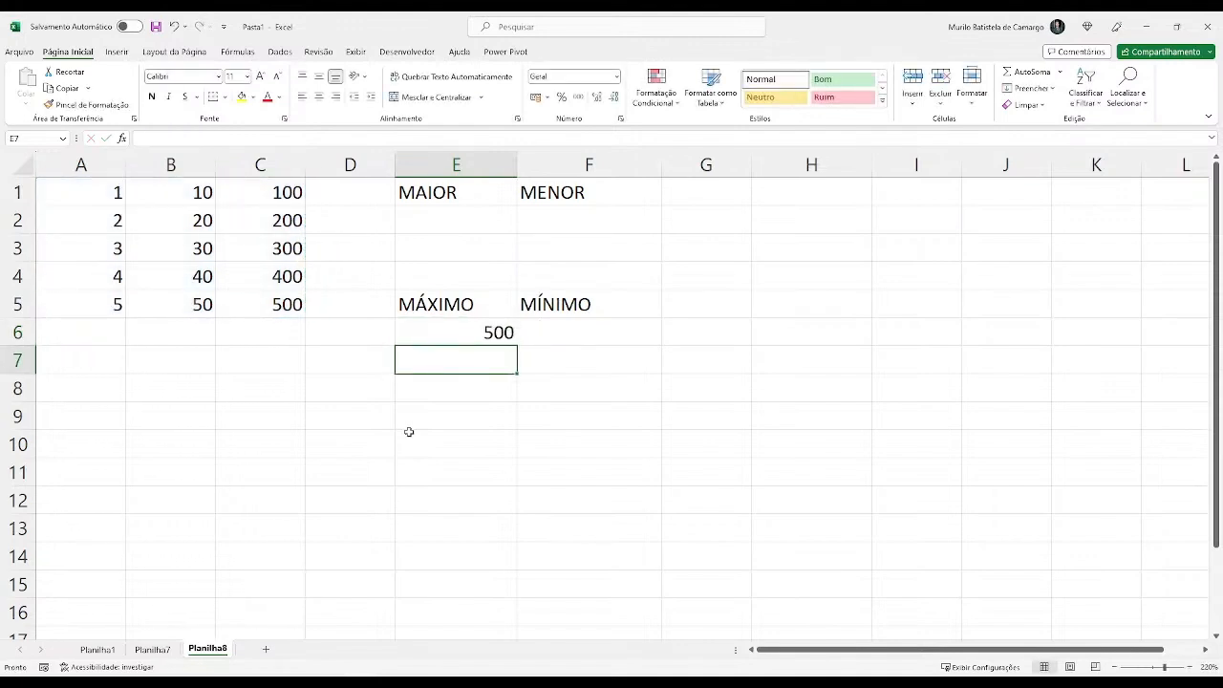
# Calculate the smallest value of A1:C5 in F6 with the MÍNIMO function and select the results in E6:F6.
pyautogui.click(535, 333)
pyautogui.write('=míni')
pyautogui.press('Tab')
pyautogui.moveTo(81, 192); pyautogui.dragTo(240, 303)
pyautogui.press('Return')
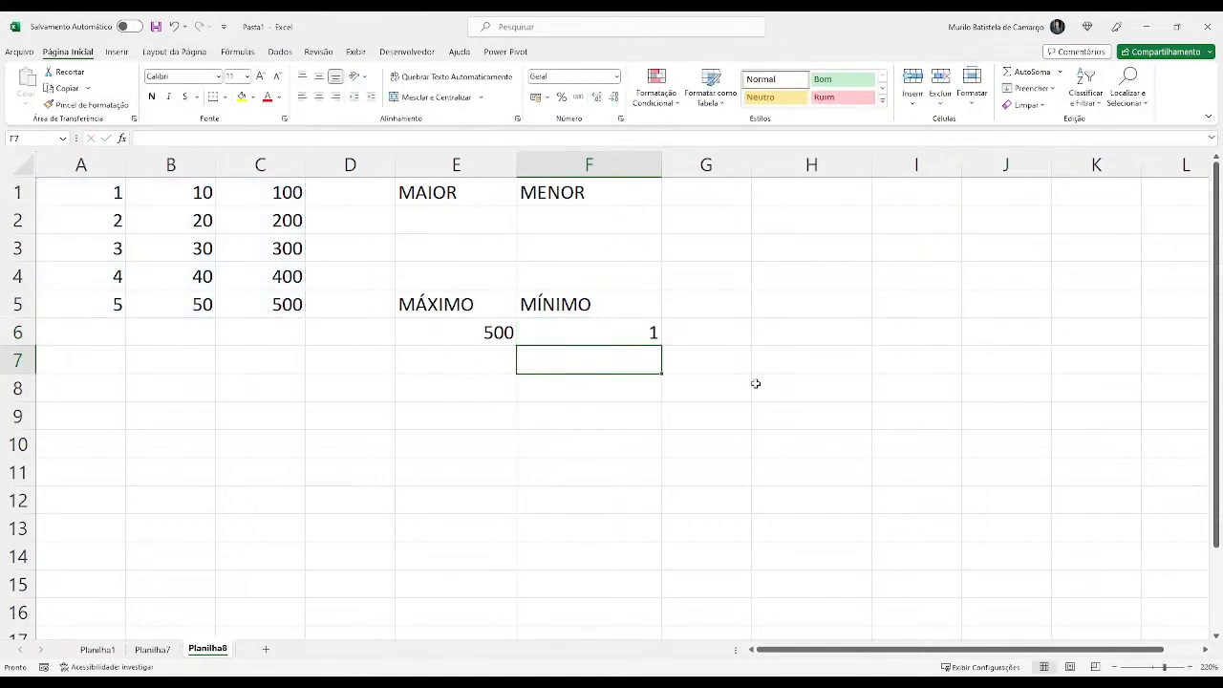
pyautogui.moveTo(459, 341); pyautogui.dragTo(592, 334)
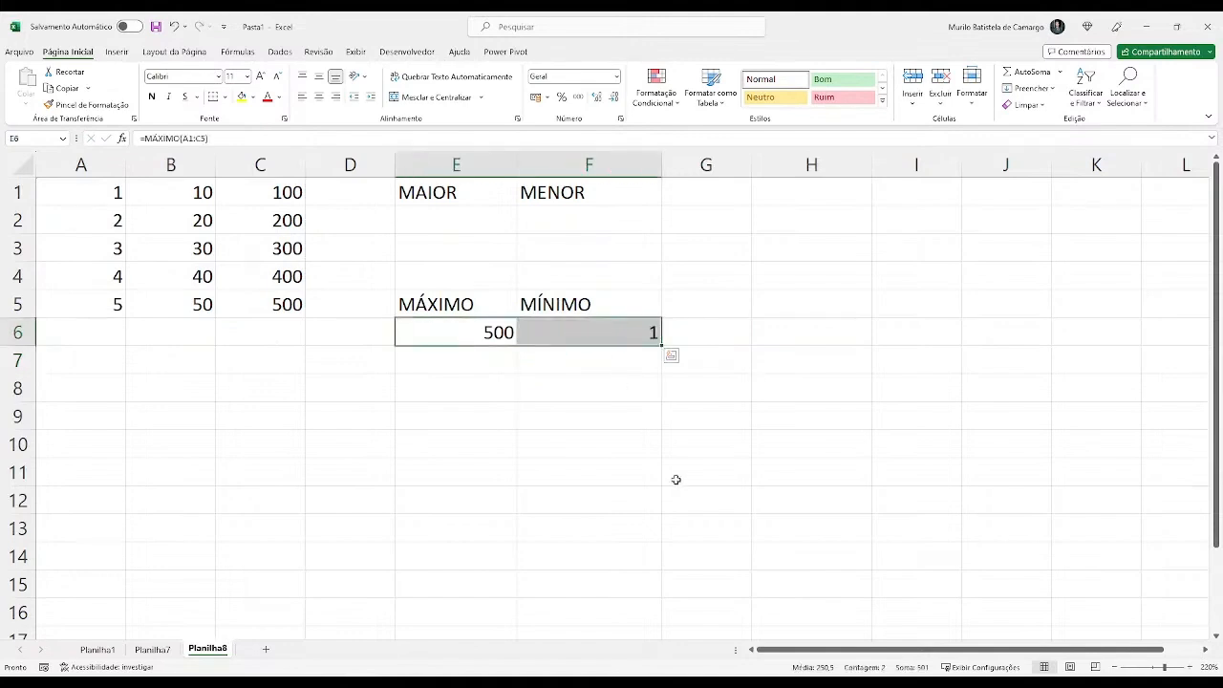
pyautogui.press('Delete')
pyautogui.hotkey('alt', 'Tab')
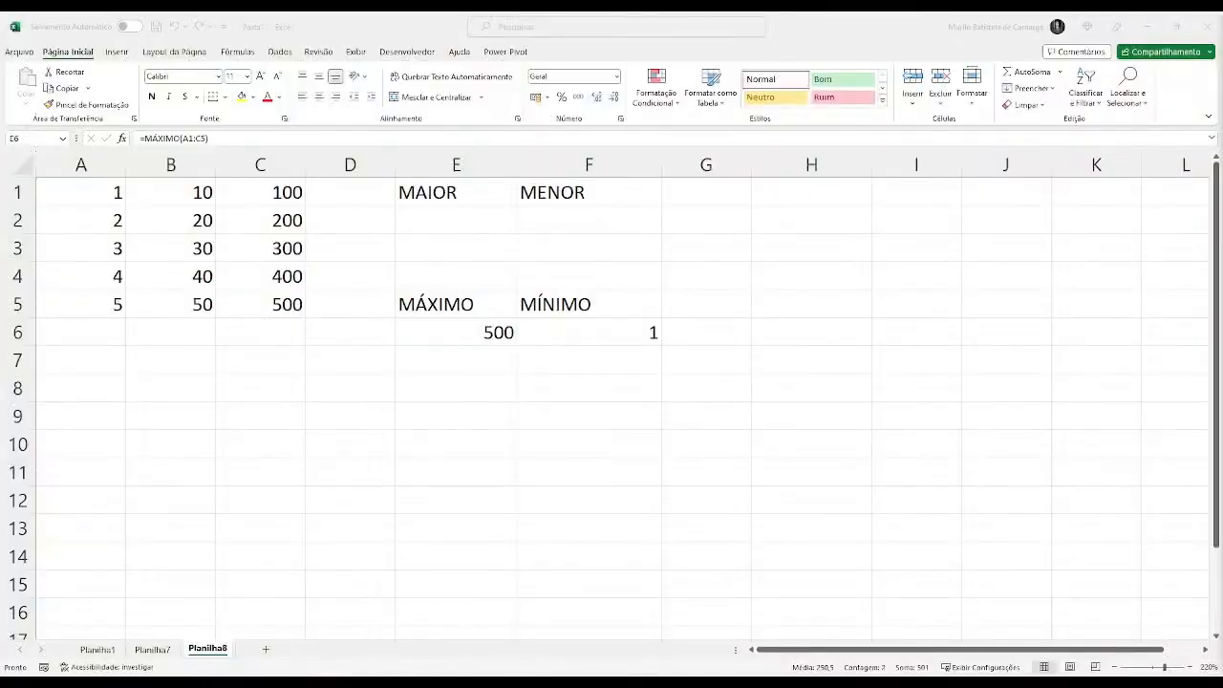
# Calculate the first largest value of the data range in E2 with the formula =MAIOR(A1:C5;1).
pyautogui.click(459, 224)
pyautogui.write('=maio')
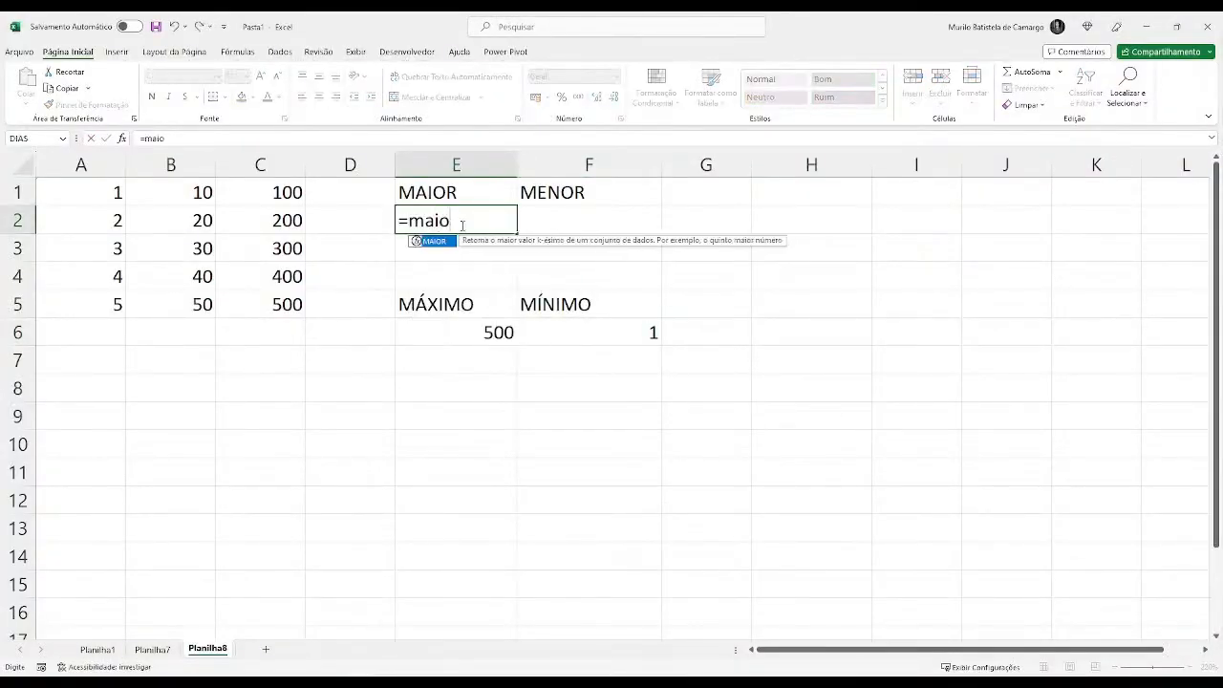
pyautogui.press('Tab')
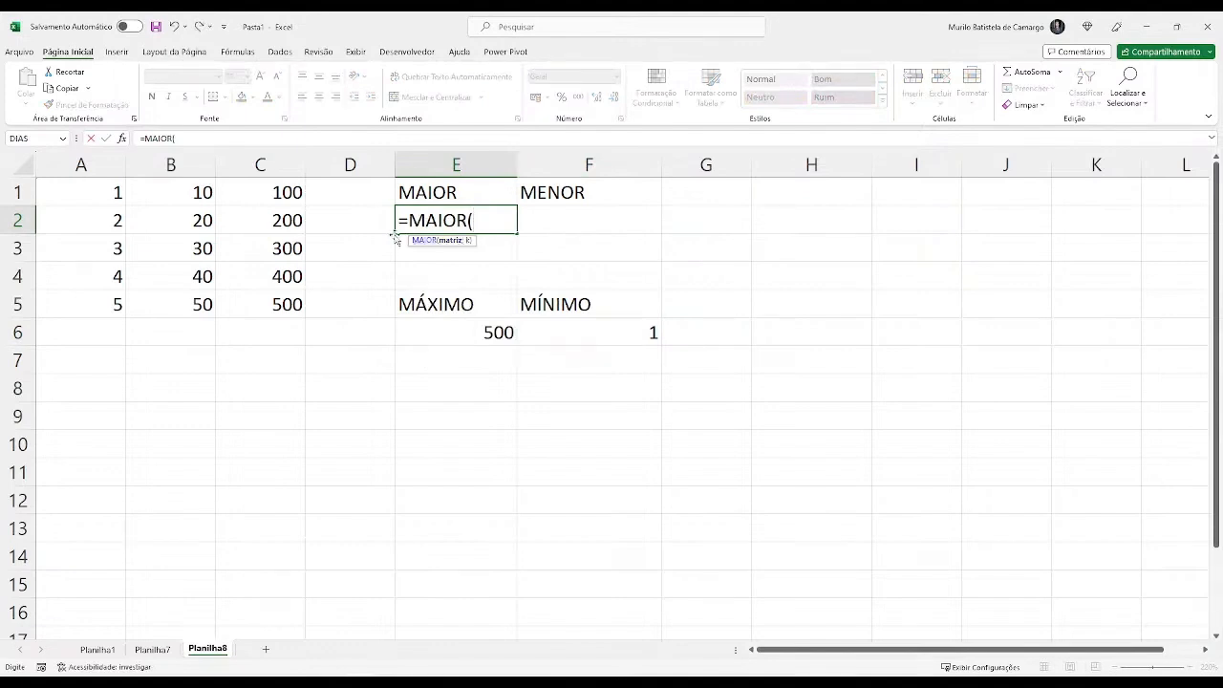
pyautogui.moveTo(102, 191); pyautogui.dragTo(291, 308)
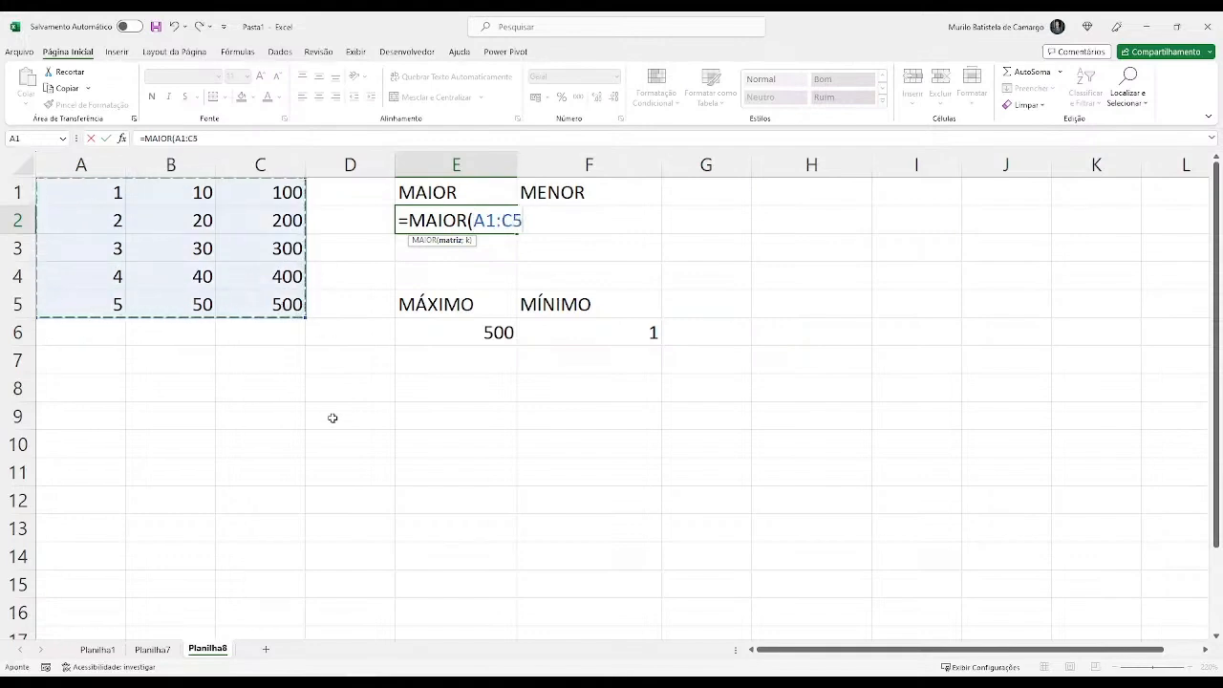
pyautogui.press('Return')
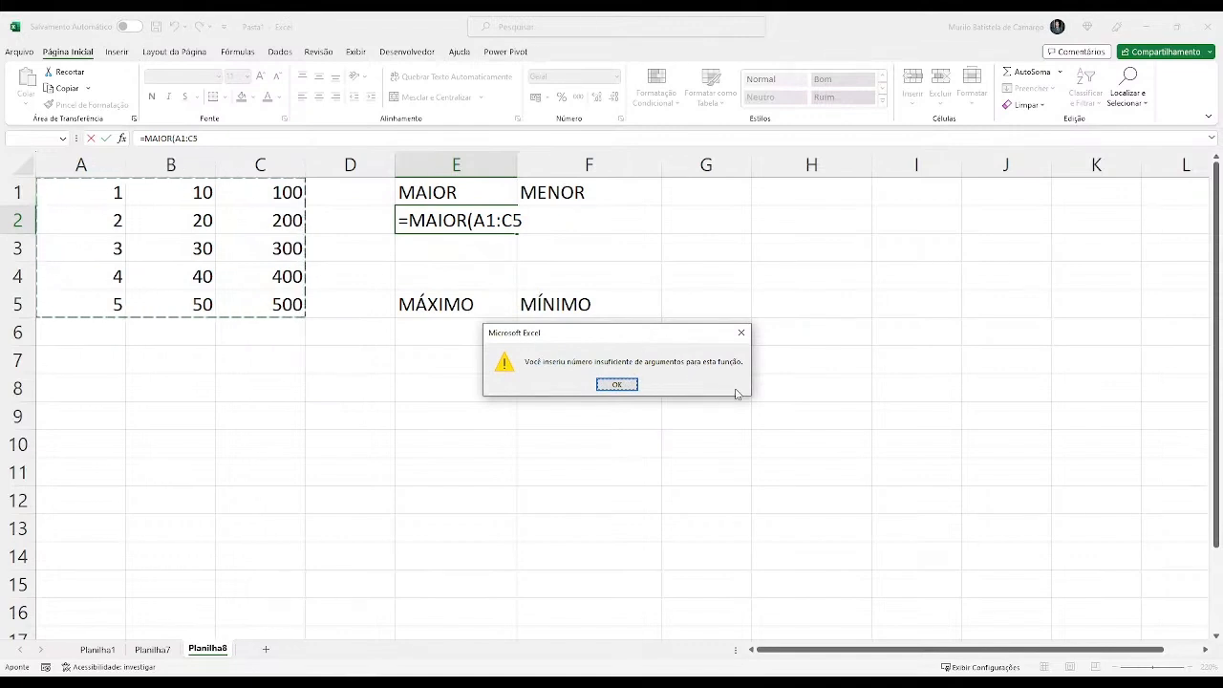
pyautogui.click(616, 385)
pyautogui.press('End')
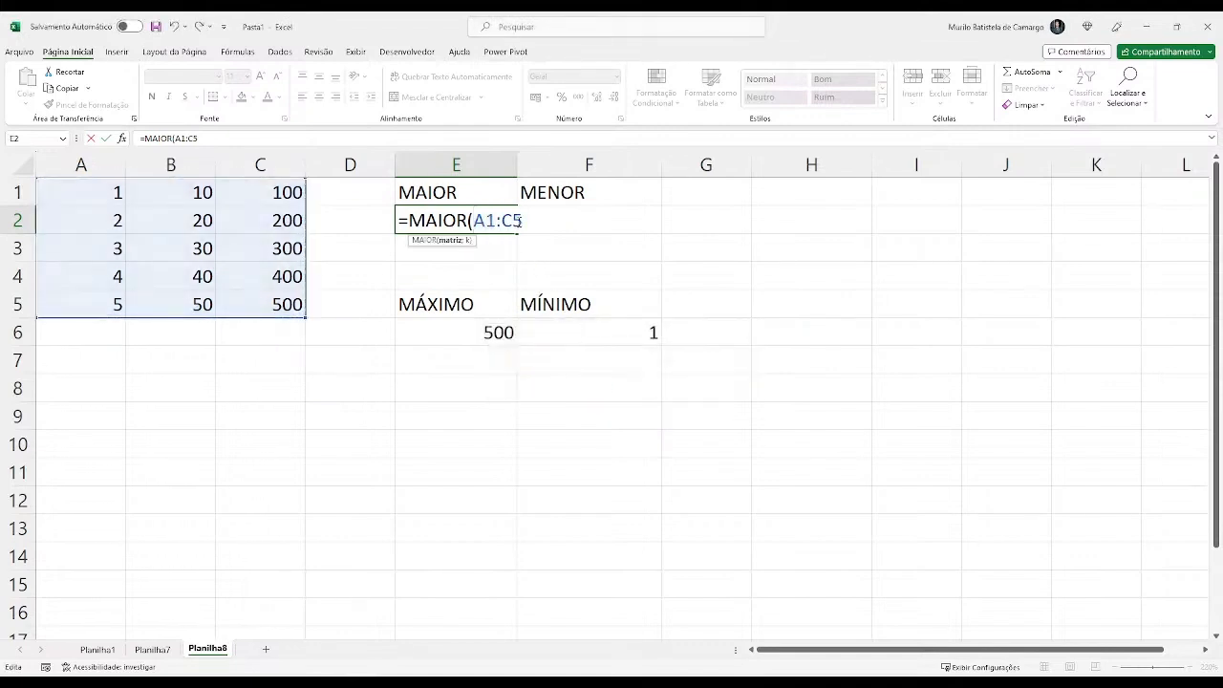
pyautogui.write(';')
pyautogui.write('1')
pyautogui.press('Return')
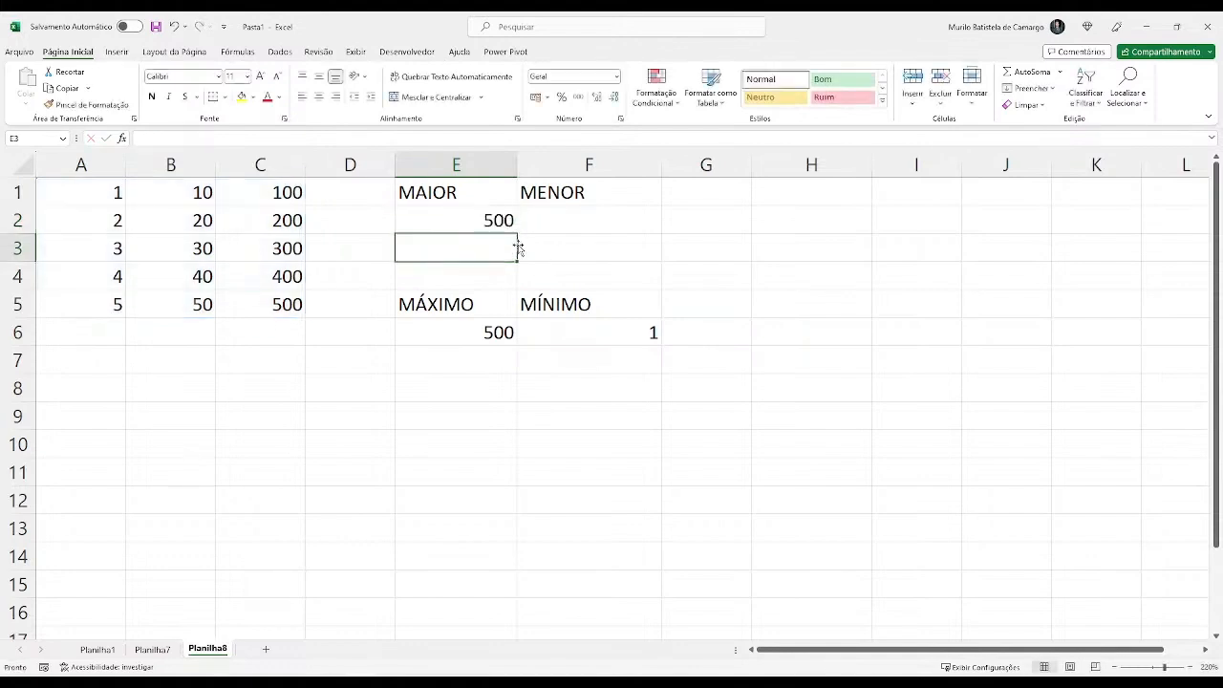
# Change the MAIOR formula in E2 to return the second largest value of A1:C5 by setting its rank to 2.
pyautogui.click(499, 230)
pyautogui.click(501, 345)
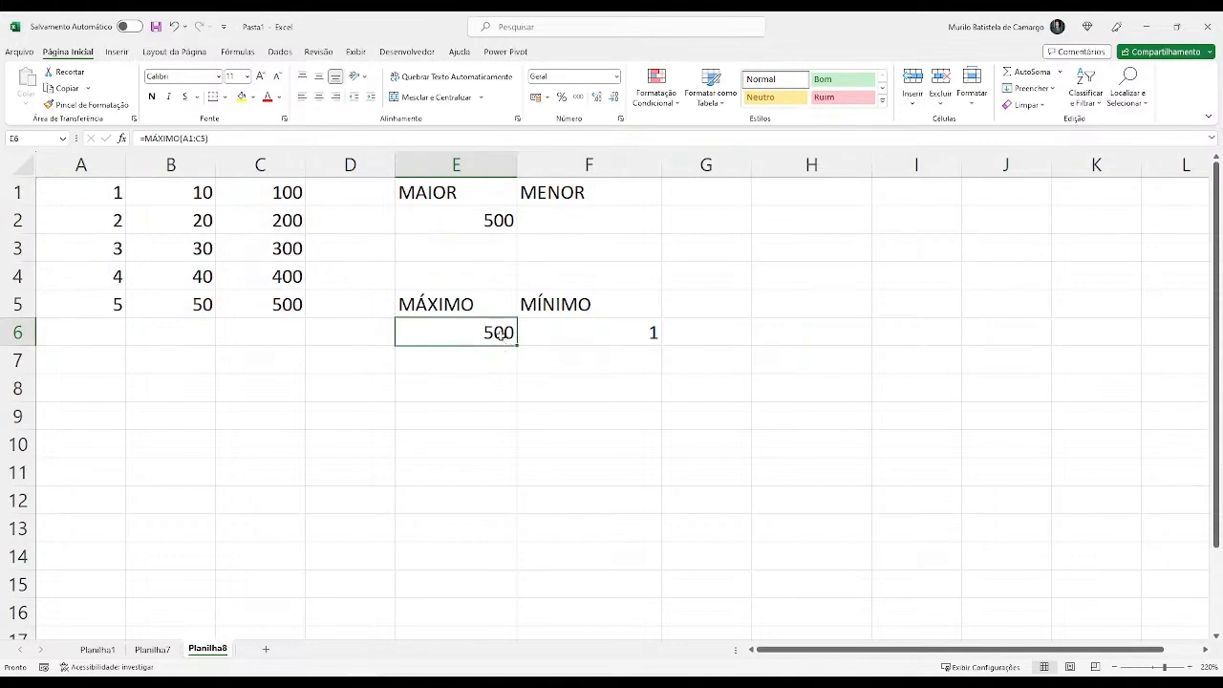
pyautogui.click(481, 224)
pyautogui.doubleClick(482, 225)
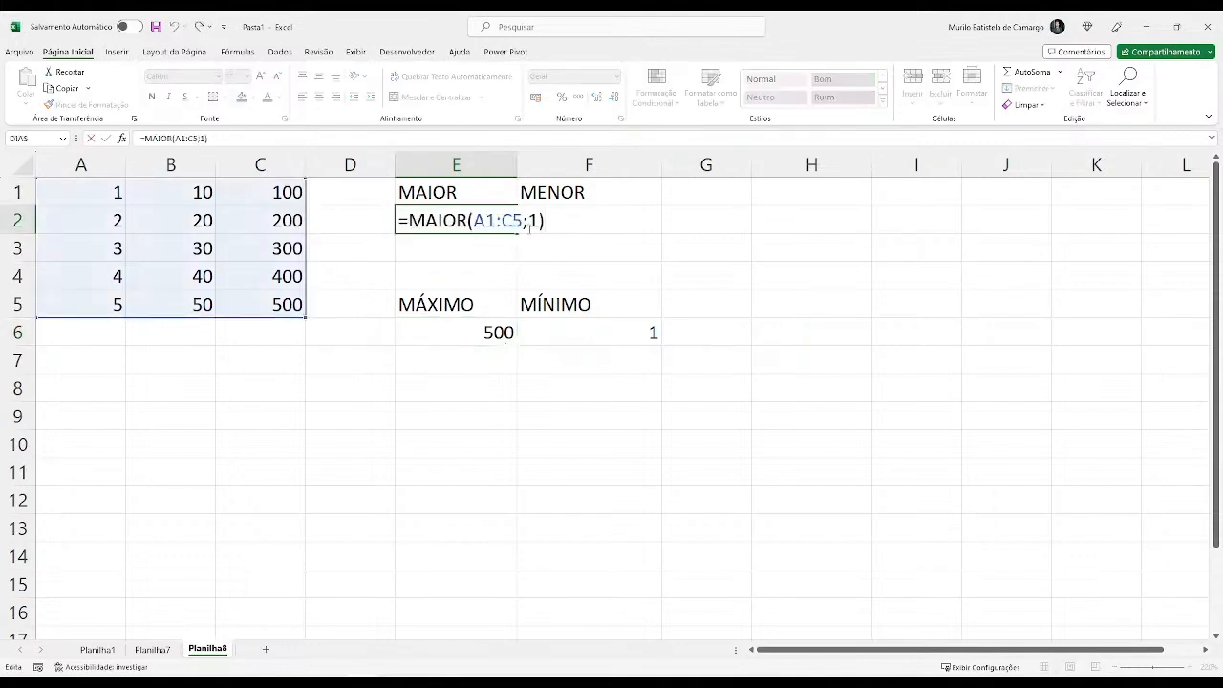
pyautogui.press('BackSpace')
pyautogui.write('2')
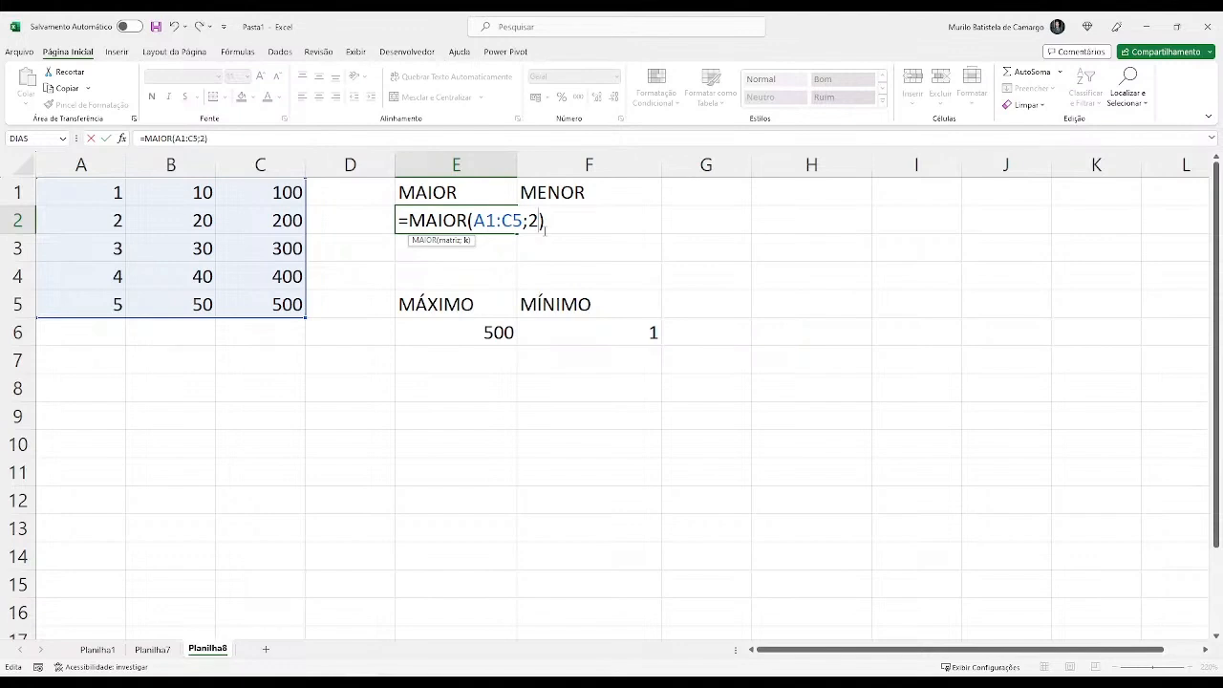
pyautogui.press('Return')
pyautogui.press('Up')
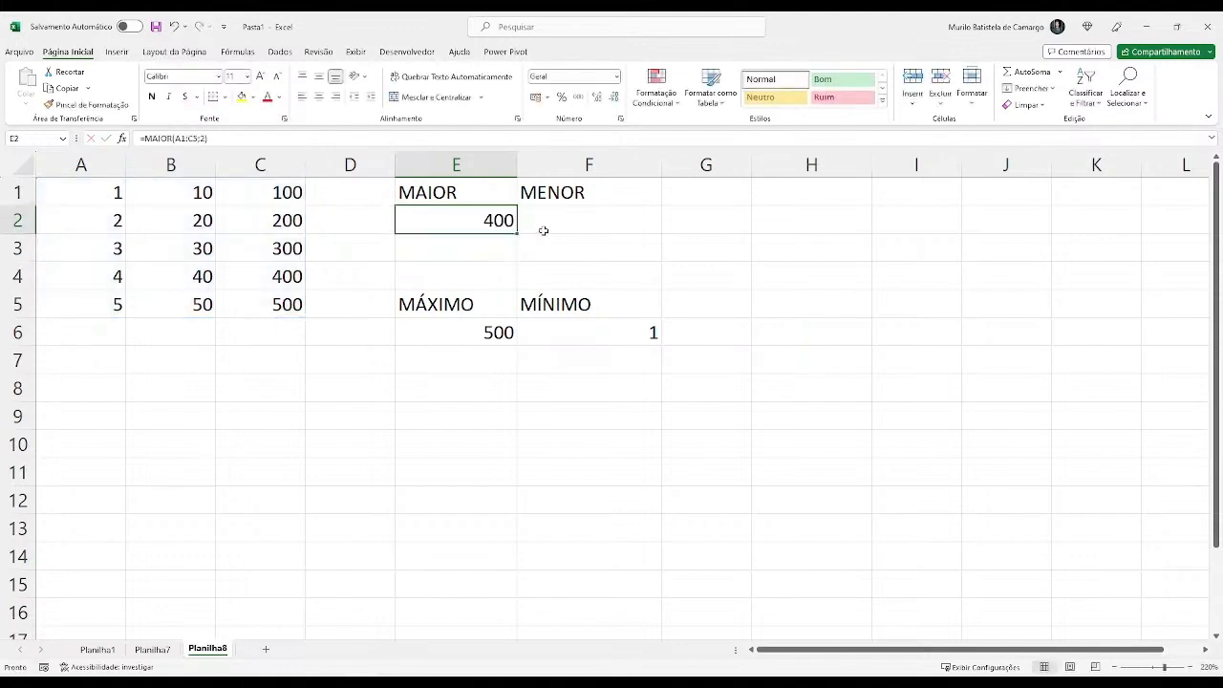
# Set the rank argument of the MAIOR formula in E2 to 3.
pyautogui.press('F2')
pyautogui.press('BackSpace')
pyautogui.write('3')
pyautogui.press('Return')
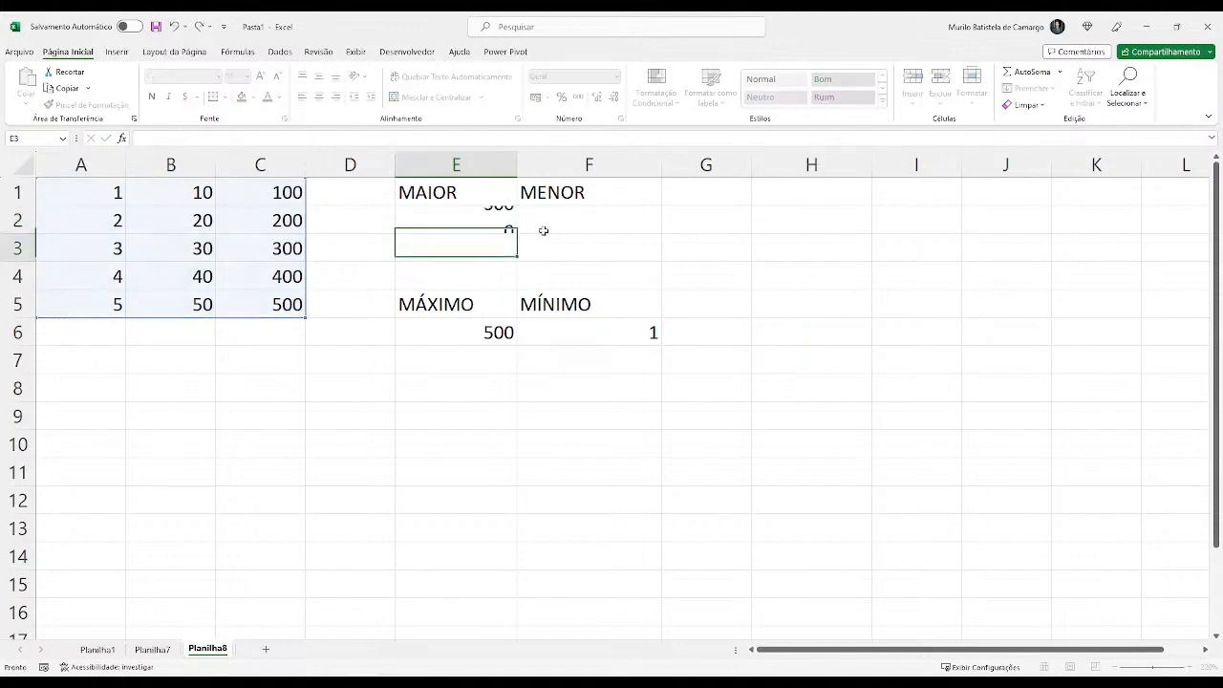
# Set the rank in E2's MAIOR formula to 10 to get the tenth largest value of the range.
pyautogui.press('Up')
pyautogui.press('F2')
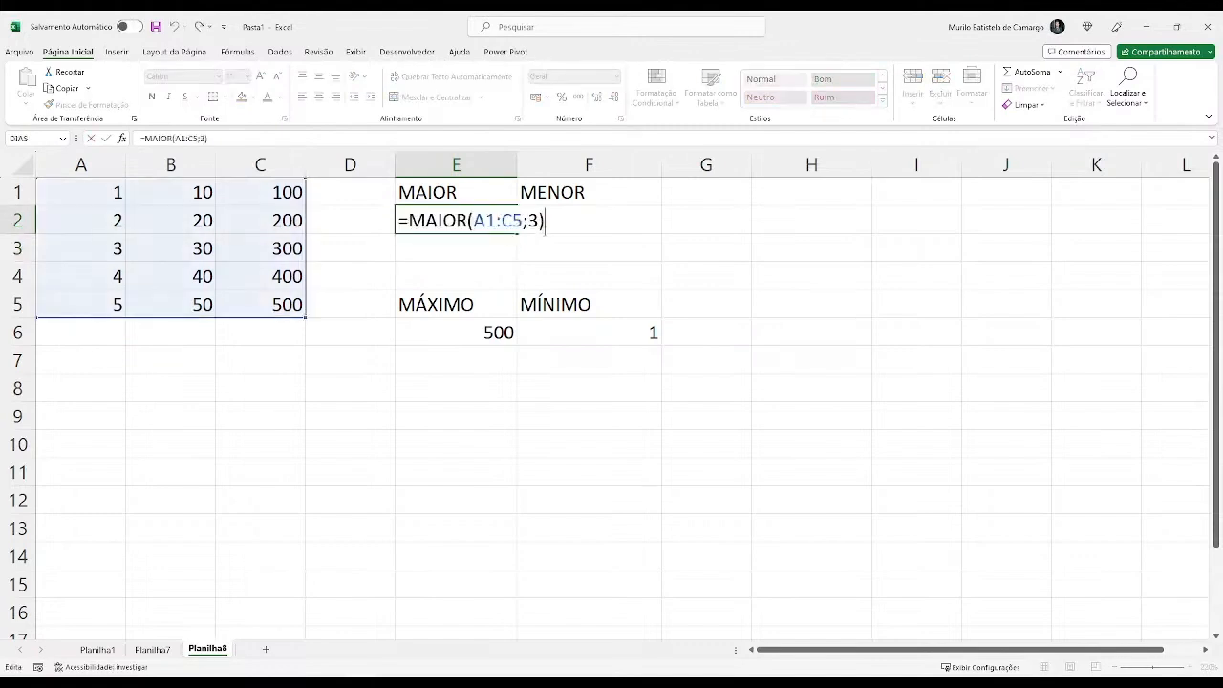
pyautogui.press('BackSpace')
pyautogui.write('10')
pyautogui.press('Return')
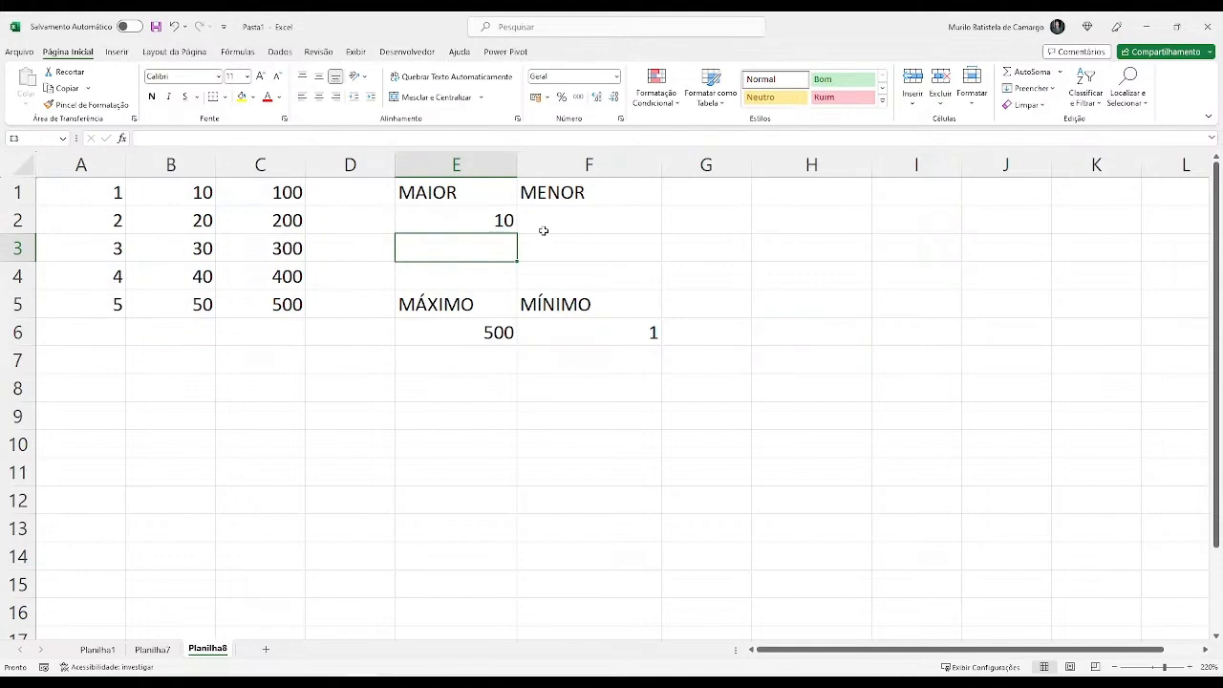
# Try a rank beyond the size of the data range in E2 with the formula =MAIOR(A1:C5;102).
pyautogui.press('Up')
pyautogui.press('Left')
pyautogui.press('Right')
pyautogui.press('Left')
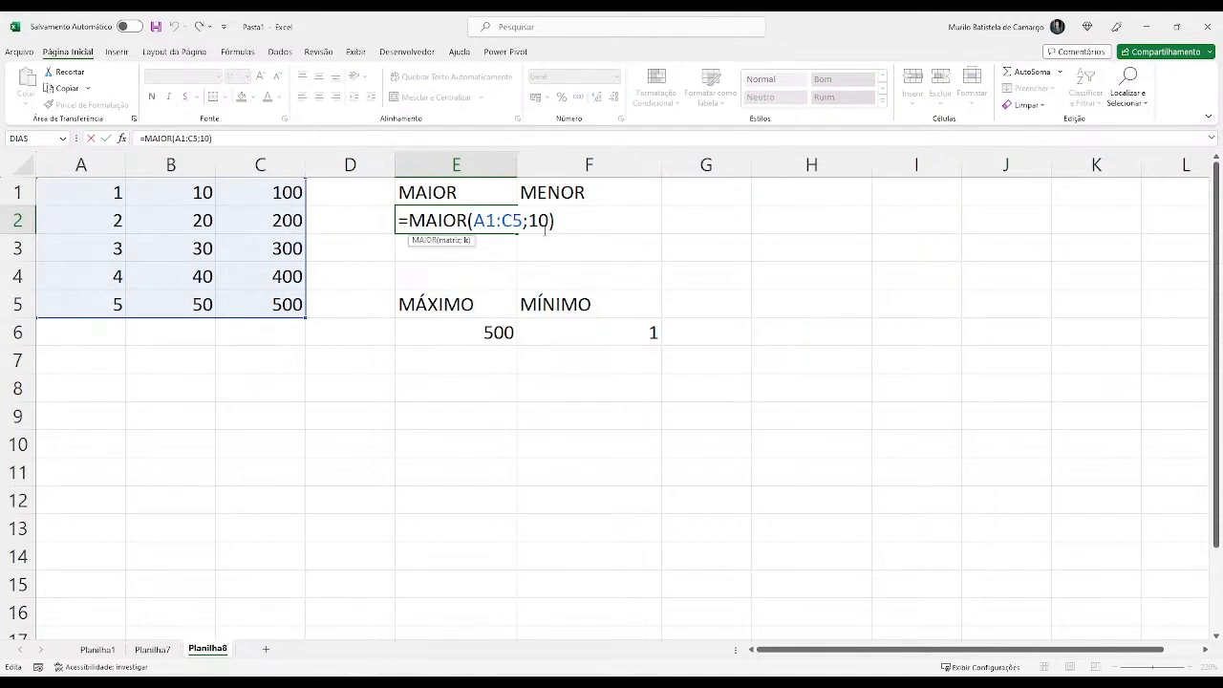
pyautogui.press('Return')
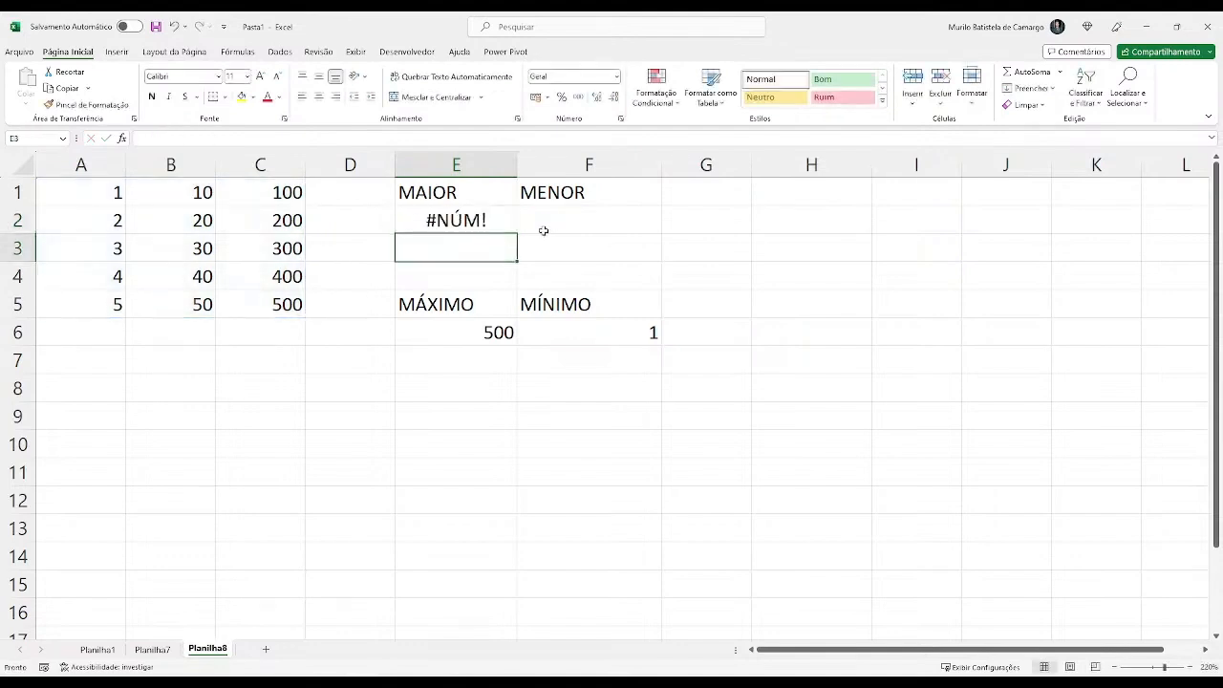
pyautogui.press('Up')
pyautogui.press('F2')
pyautogui.press('Left')
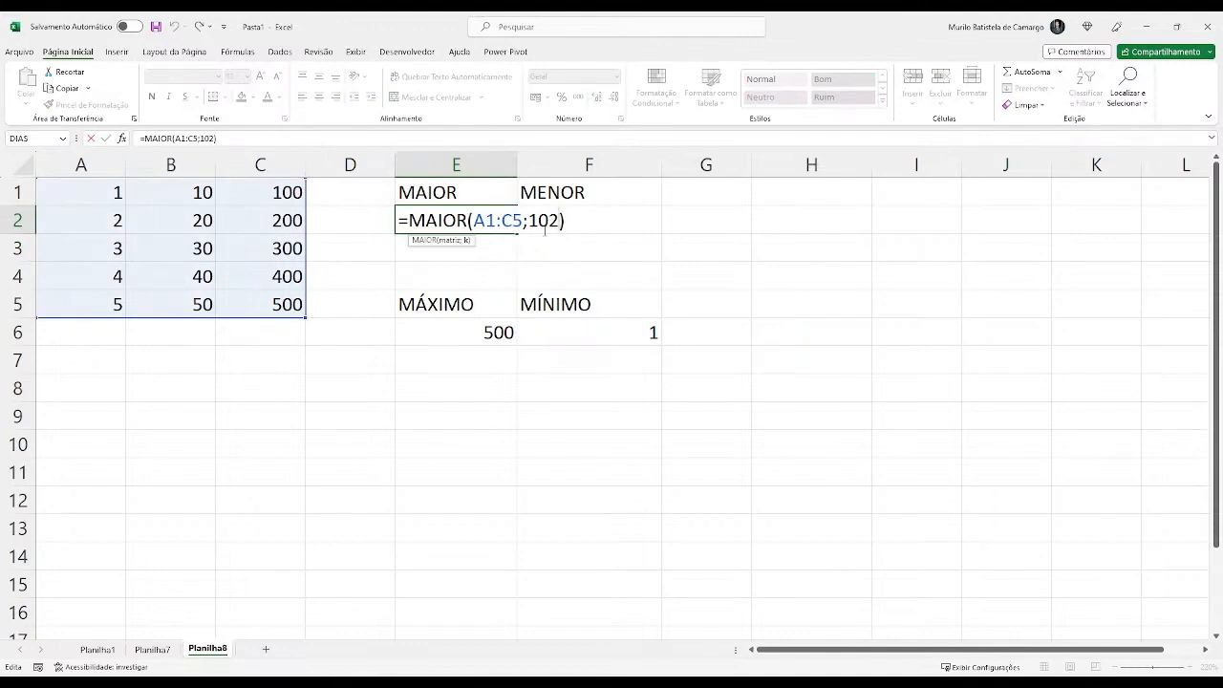
pyautogui.press('Return')
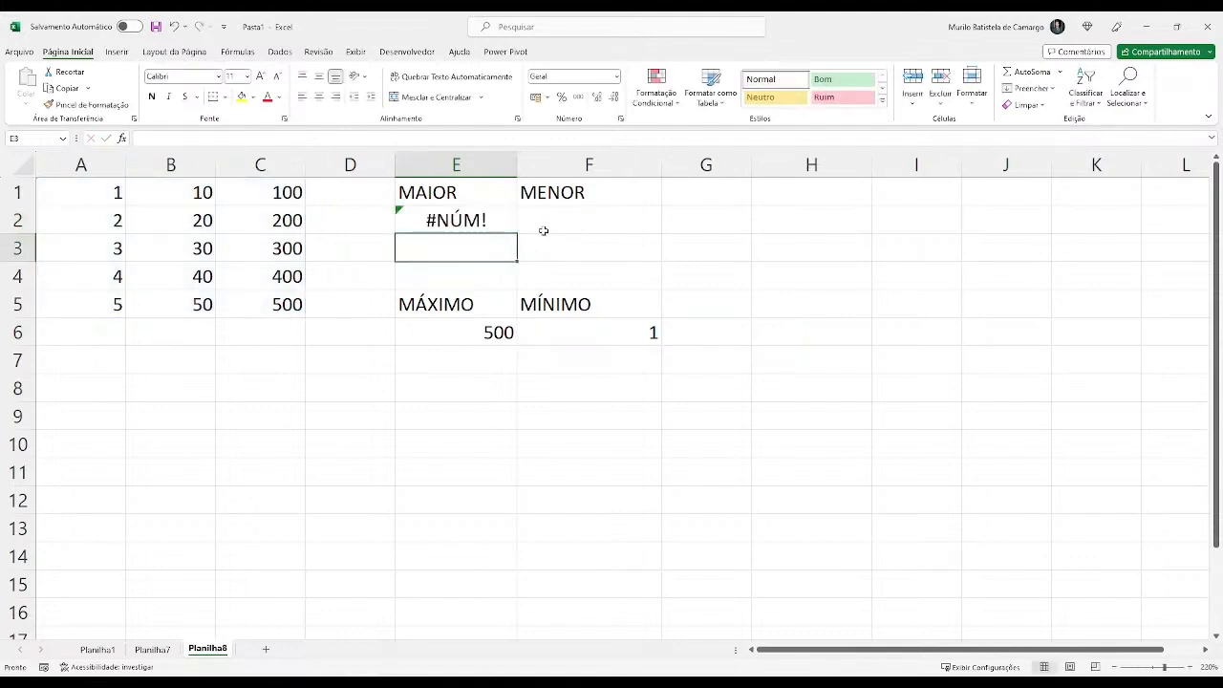
# Replace the out-of-range rank in E2's MAIOR formula with 2.
pyautogui.press('Up')
pyautogui.press('F2')
pyautogui.press('Left')
pyautogui.press('BackSpace')
pyautogui.press('BackSpace')
pyautogui.press('BackSpace')
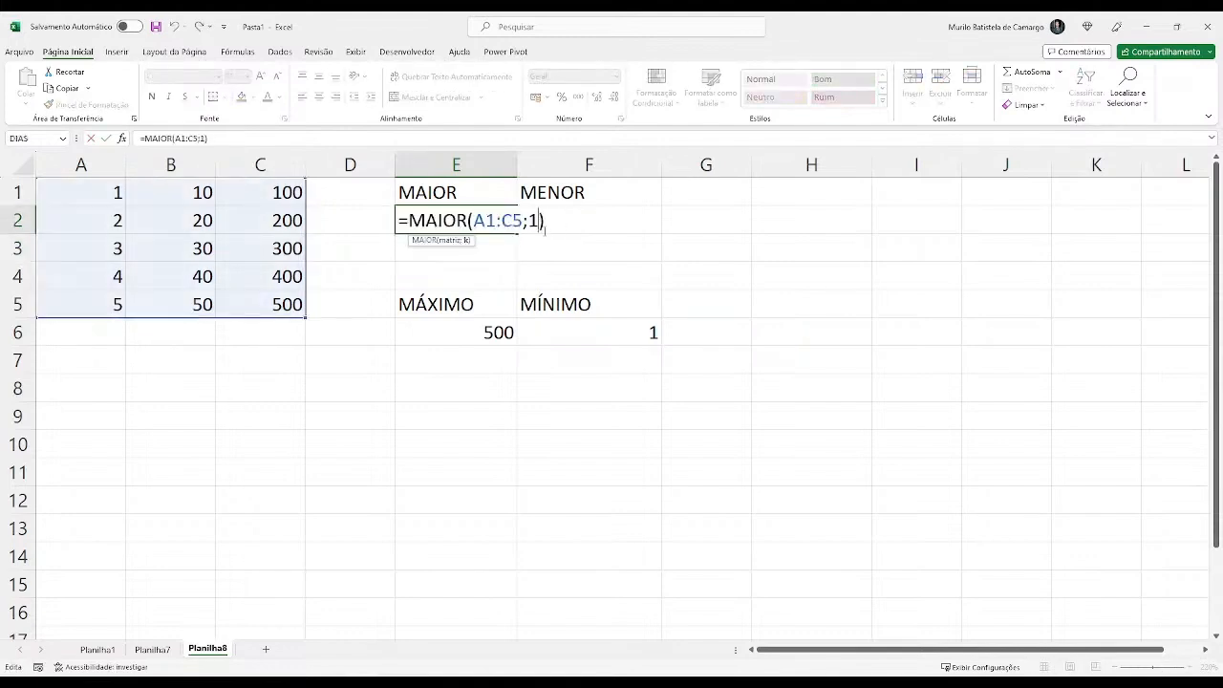
pyautogui.write('2')
pyautogui.press('Return')
# Calculate the third smallest value of the data range in F2 with the formula =MENOR(A1:C5;3).
pyautogui.click(543, 231)
pyautogui.press('F2')
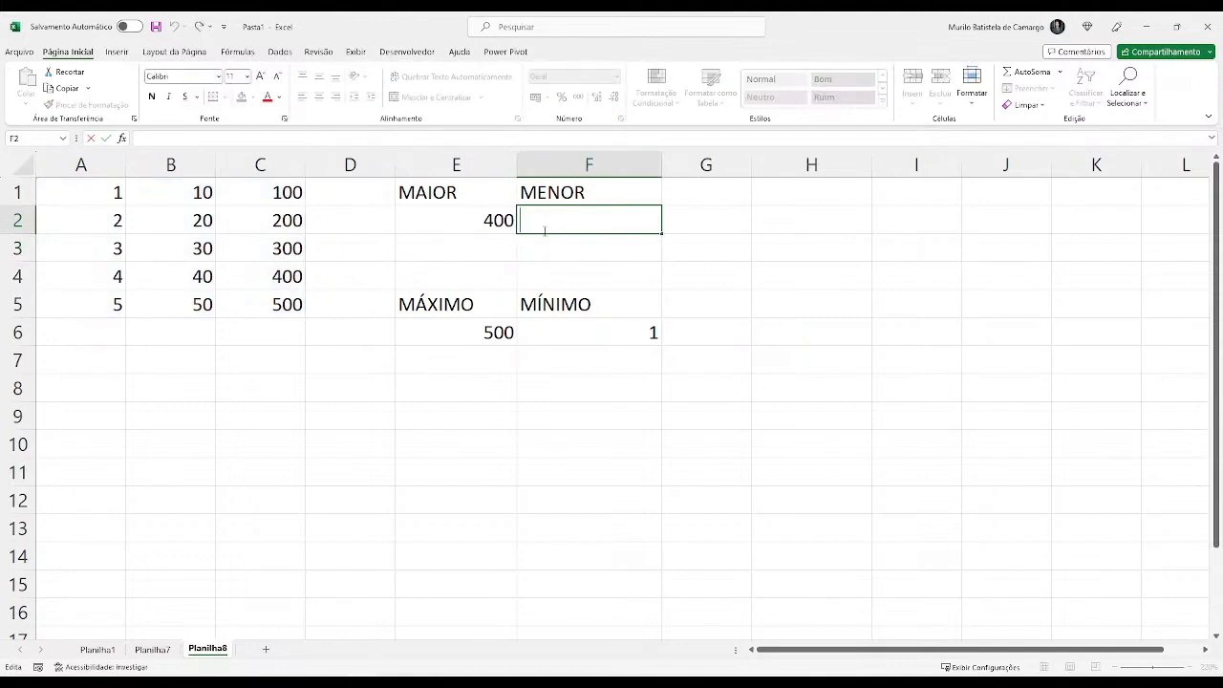
pyautogui.write('me')
pyautogui.press('BackSpace')
pyautogui.press('BackSpace')
pyautogui.write('=menor')
pyautogui.press('Tab')
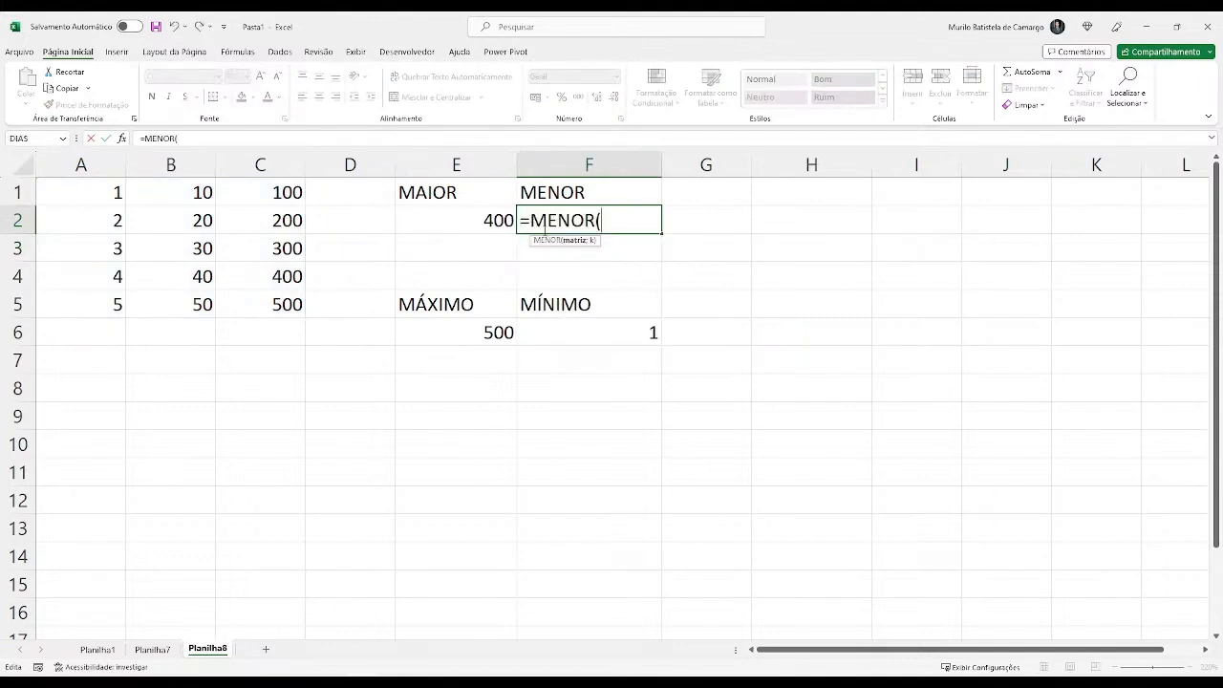
pyautogui.click(93, 200)
pyautogui.moveTo(93, 200); pyautogui.dragTo(241, 291)
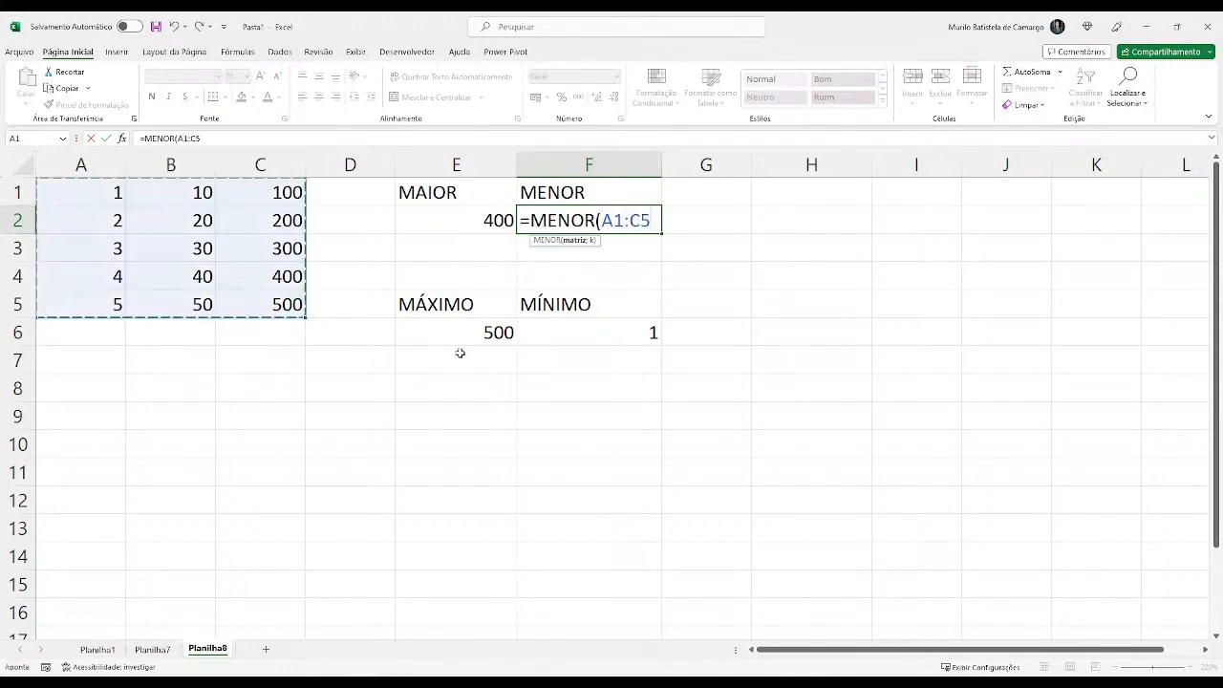
pyautogui.write(';3')
pyautogui.press('Return')
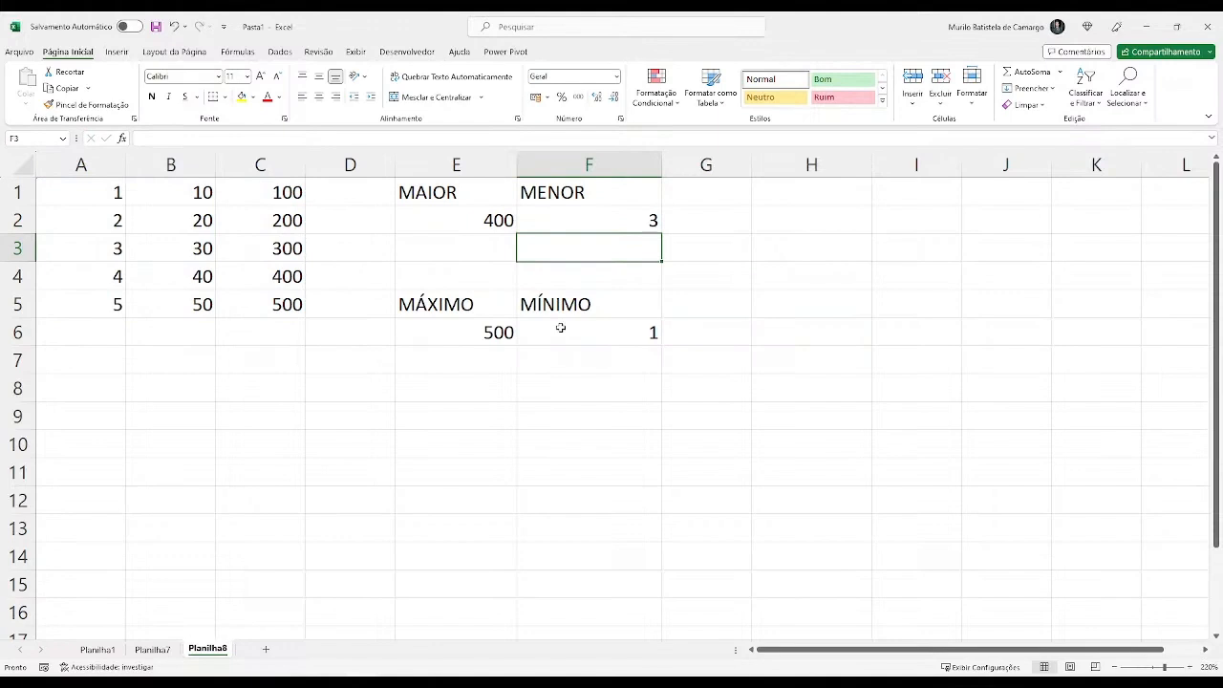
# Change the value in C4 to 500 so that it duplicates the one in C5.
pyautogui.click(495, 221)
pyautogui.click(229, 267)
pyautogui.click(203, 250)
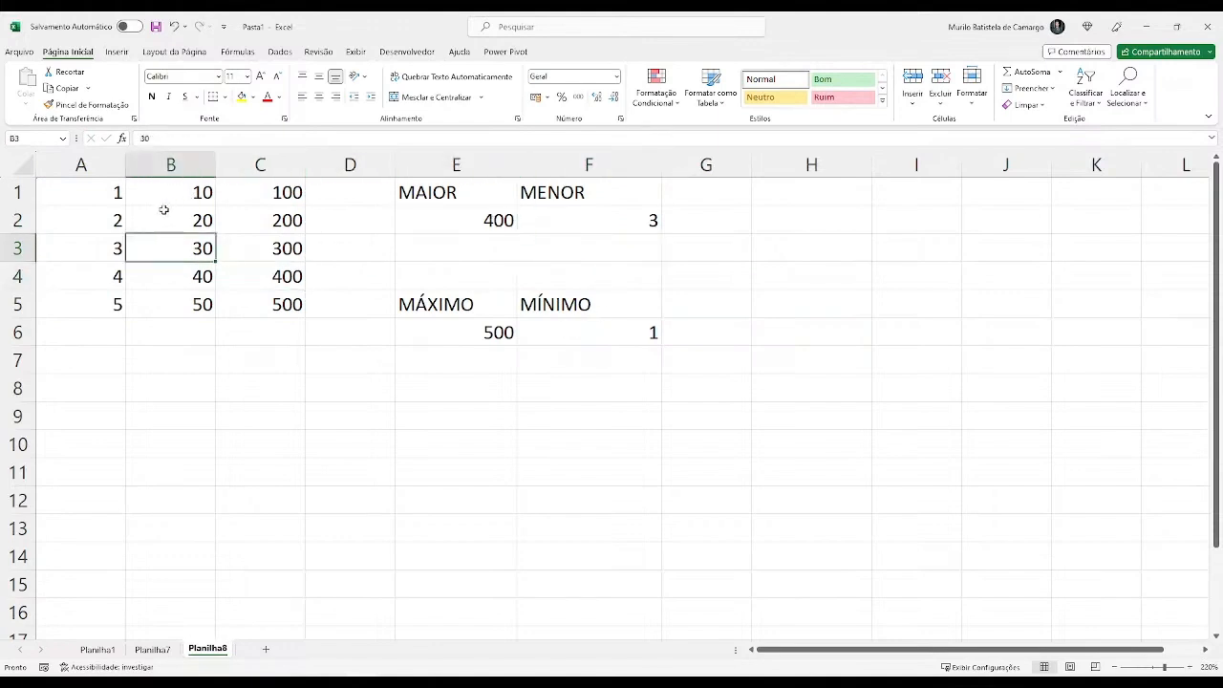
pyautogui.click(286, 287)
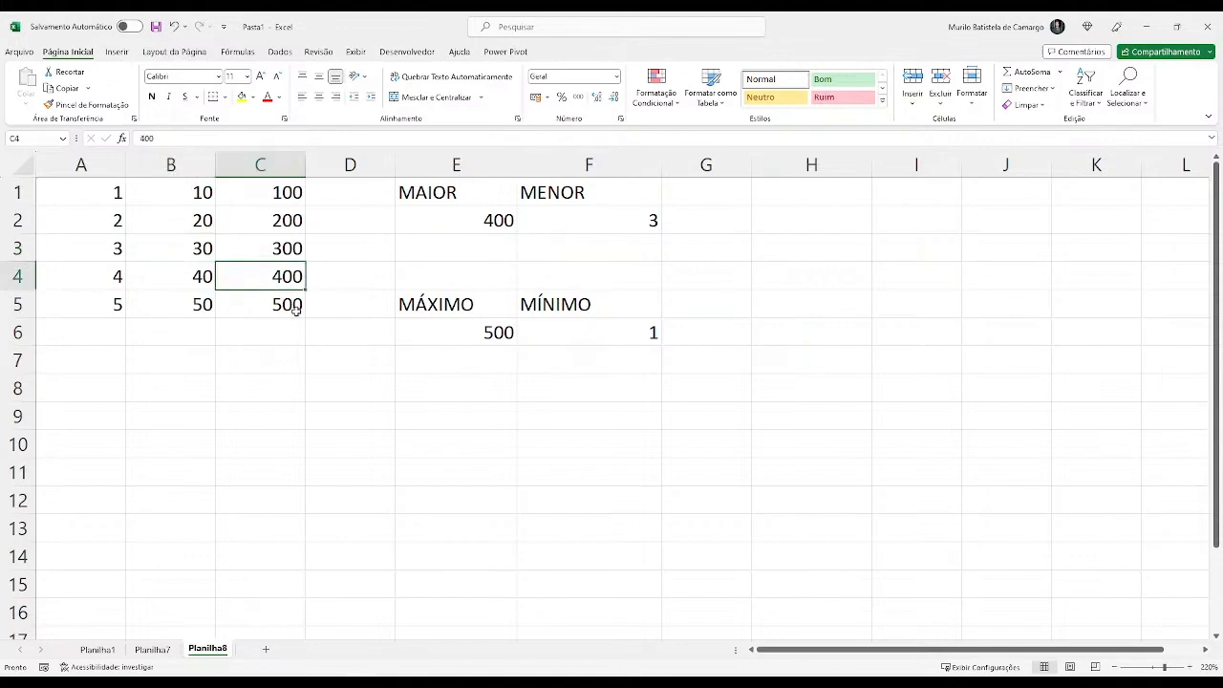
pyautogui.write('500')
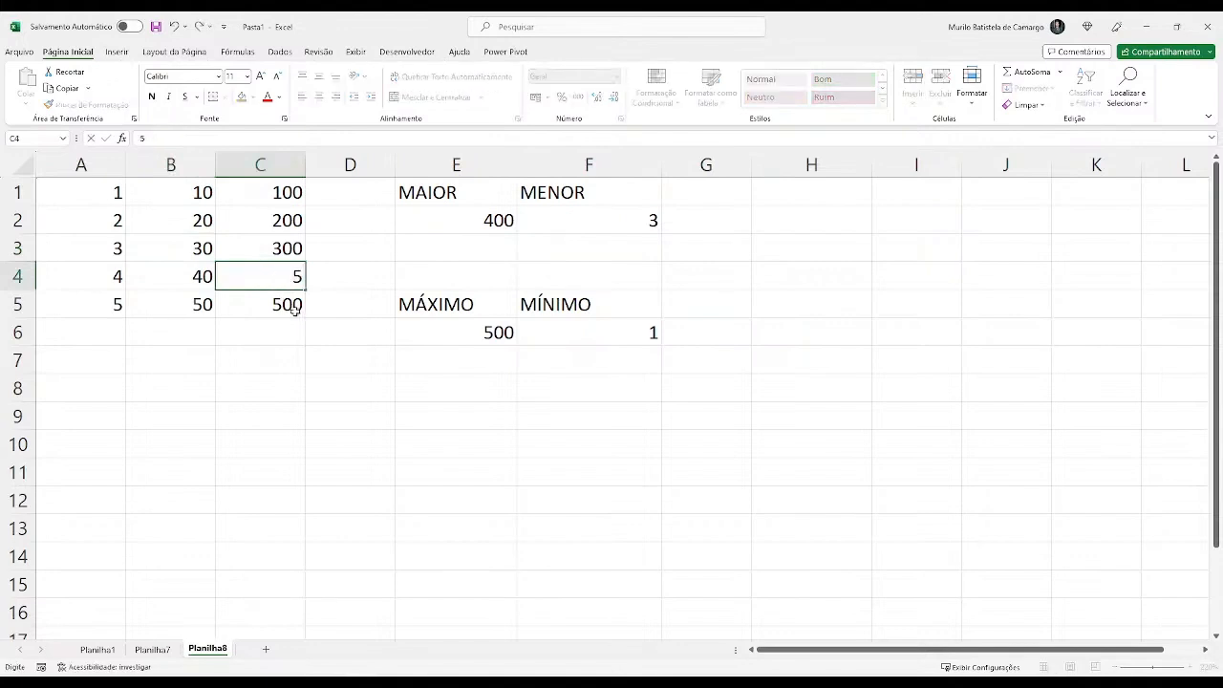
pyautogui.press('Return')
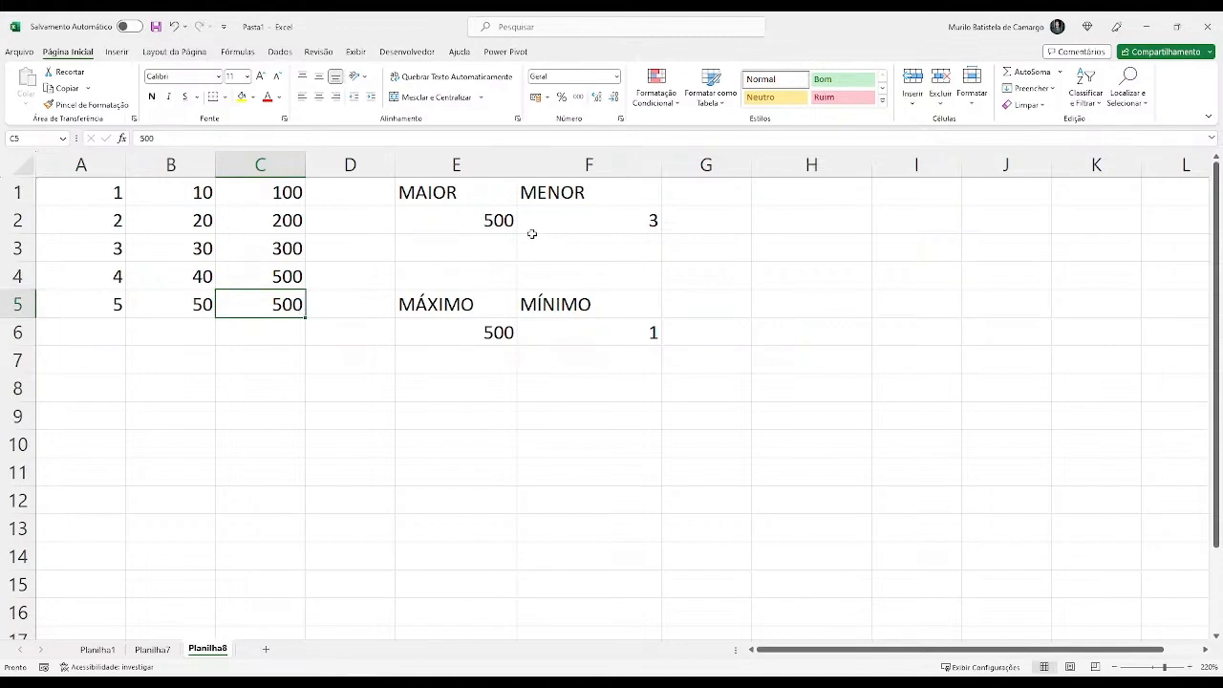
# Clear the MAIOR and MENOR formulas from E2:F2 and replace the values in A2 and A3 with 1.
pyautogui.moveTo(477, 221); pyautogui.dragTo(604, 221)
pyautogui.press('Delete')
pyautogui.click(196, 273)
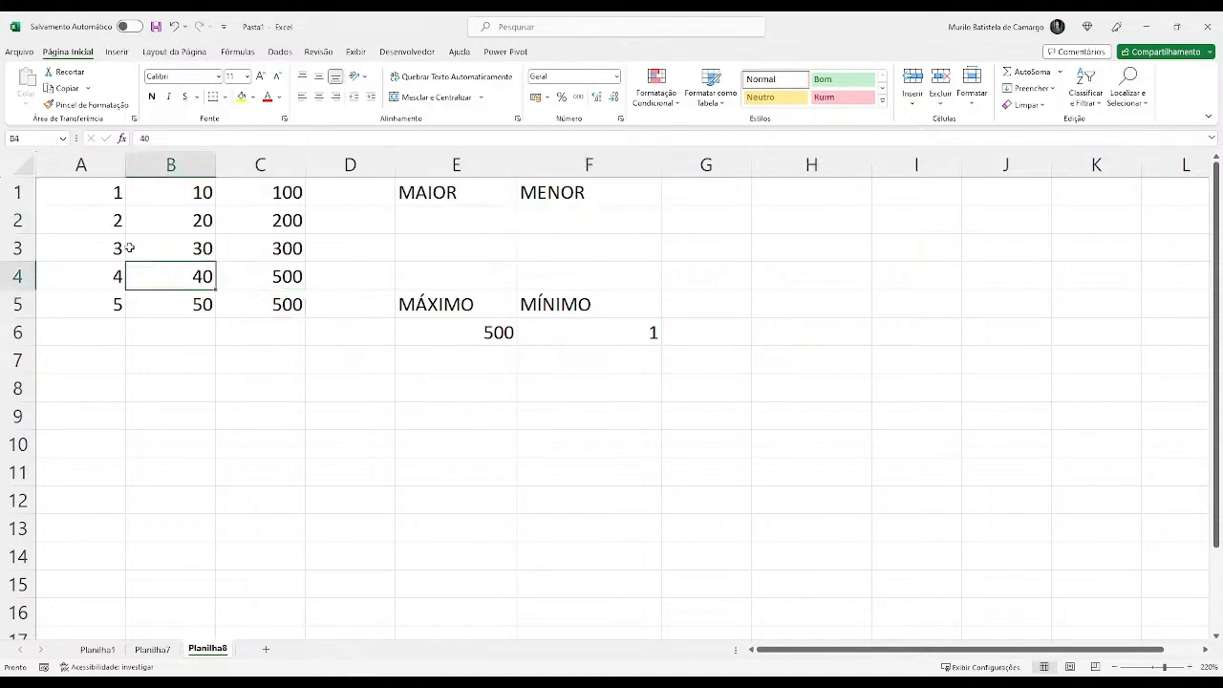
pyautogui.click(109, 218)
pyautogui.write('1')
pyautogui.press('Return')
pyautogui.write('1')
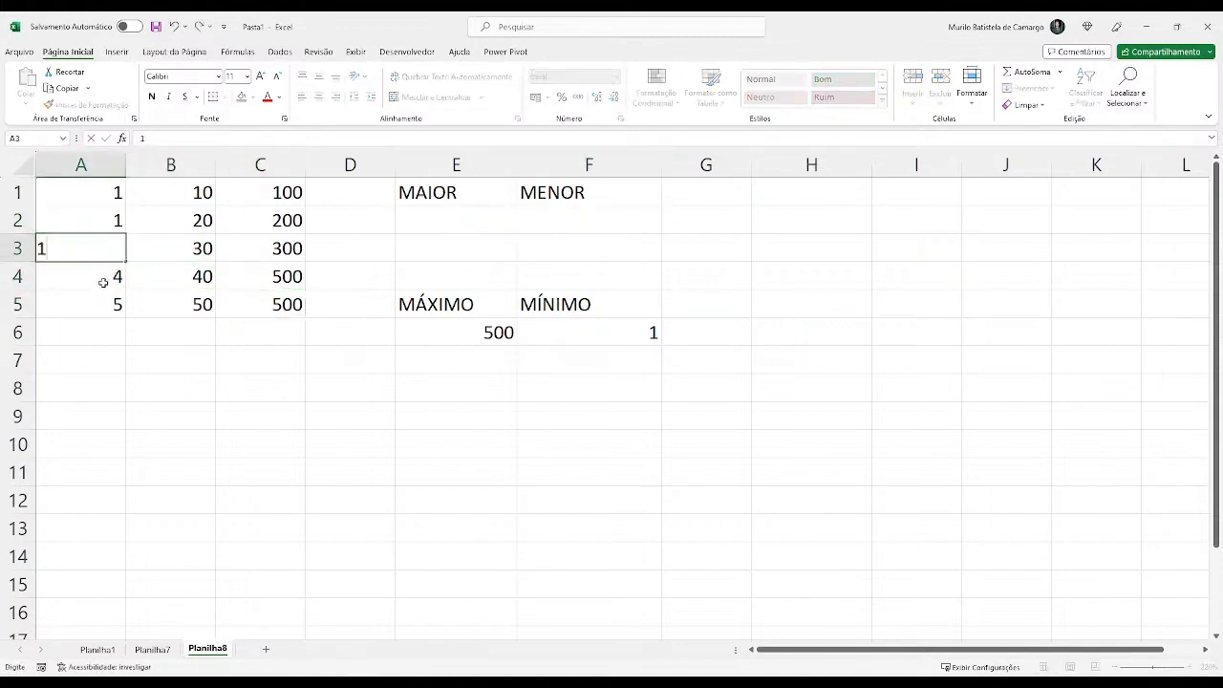
pyautogui.press('Return')
# Calculate the second largest value of the modified data in E2 with the formula =MAIOR(A1:C5;2).
pyautogui.click(453, 226)
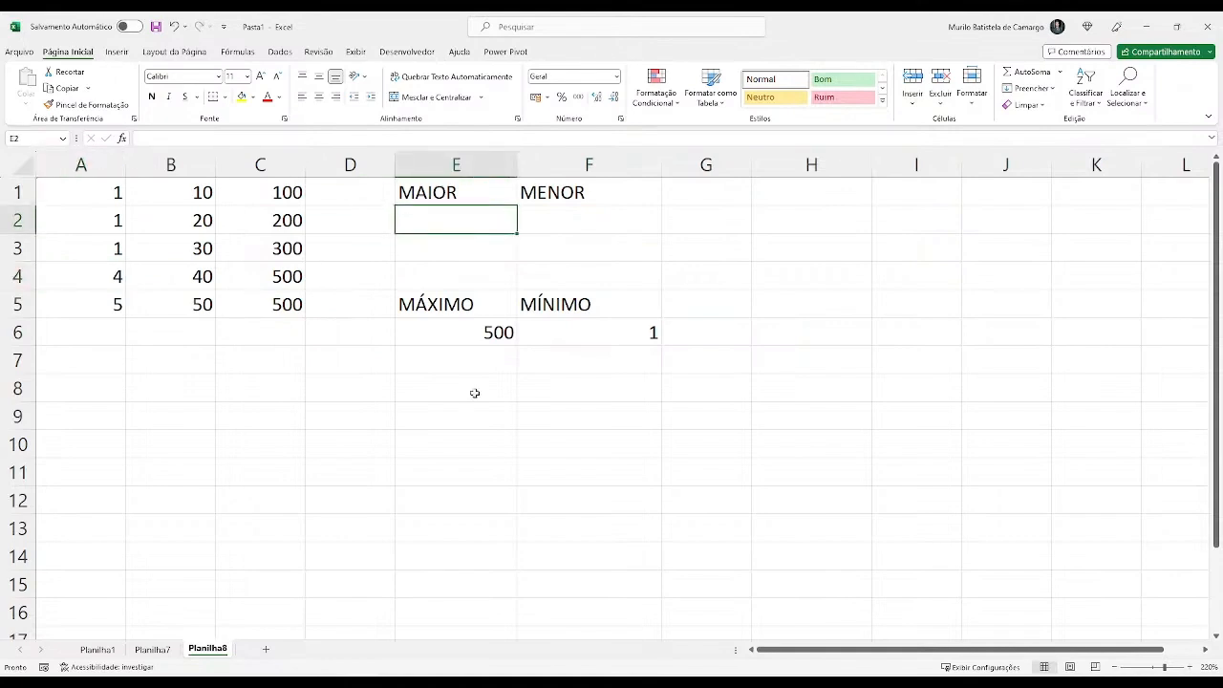
pyautogui.write('=maio')
pyautogui.press('Tab')
pyautogui.moveTo(85, 195); pyautogui.dragTo(260, 297)
pyautogui.write(';2')
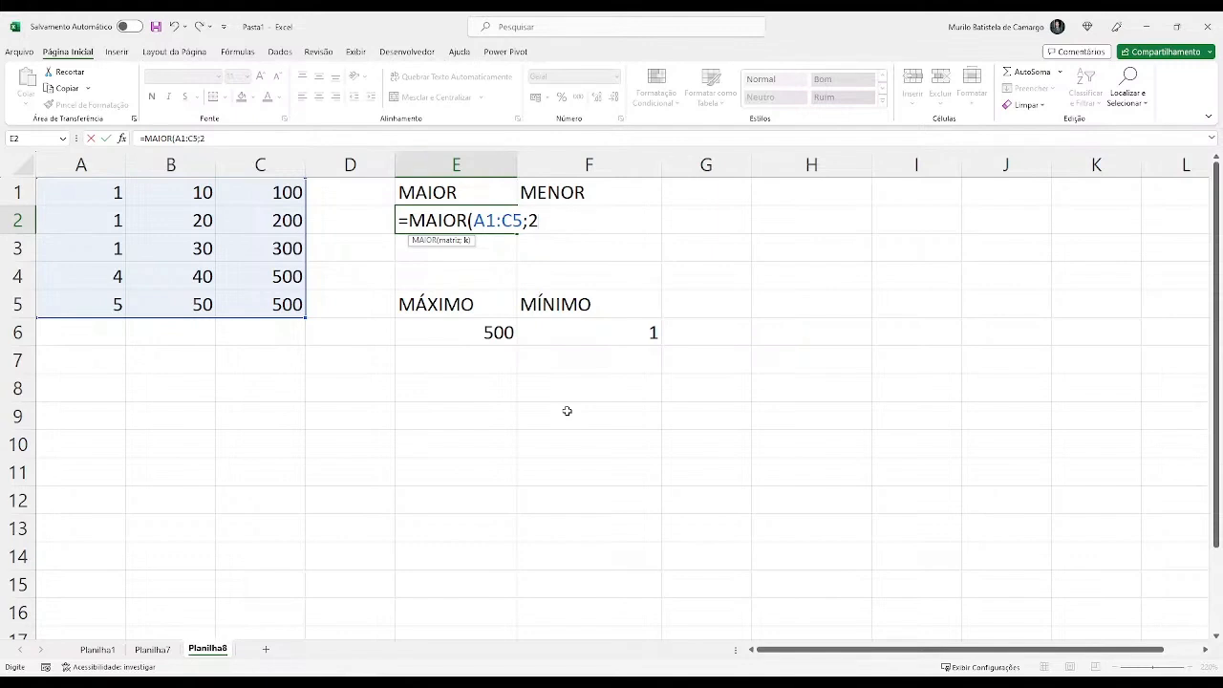
pyautogui.press('Return')
pyautogui.press('Up')
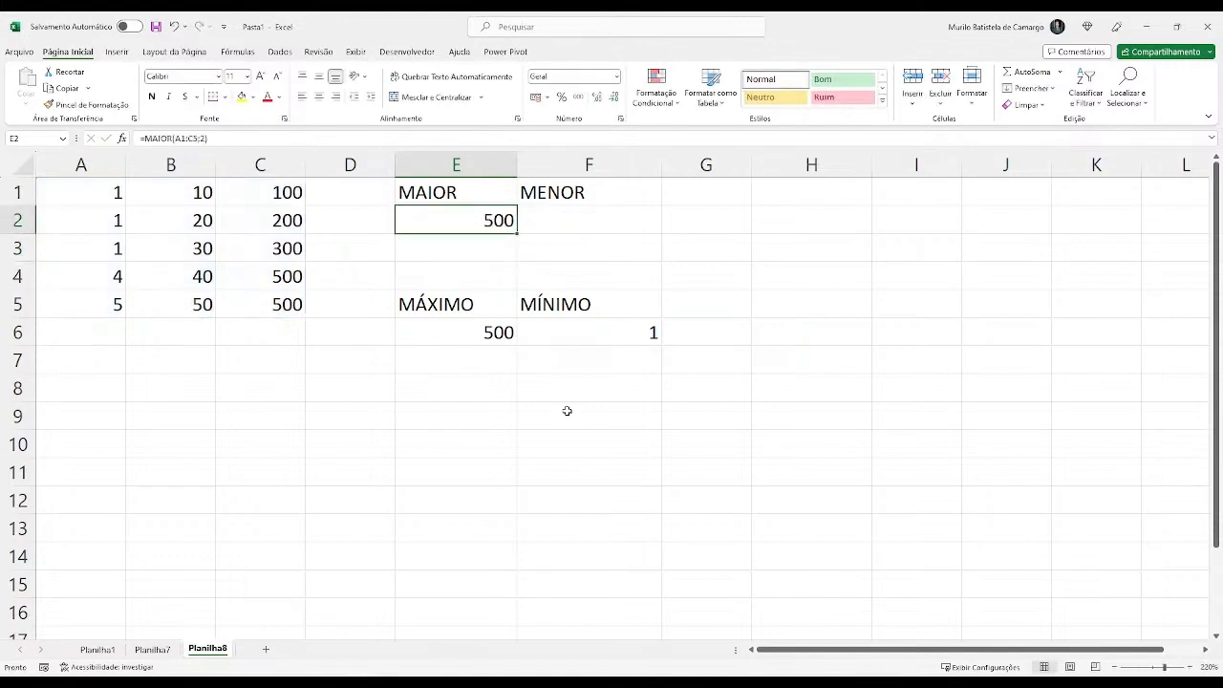
# Examine how MAIOR ranks the values in column C, including the duplicates in C4 and C5.
pyautogui.press('F2')
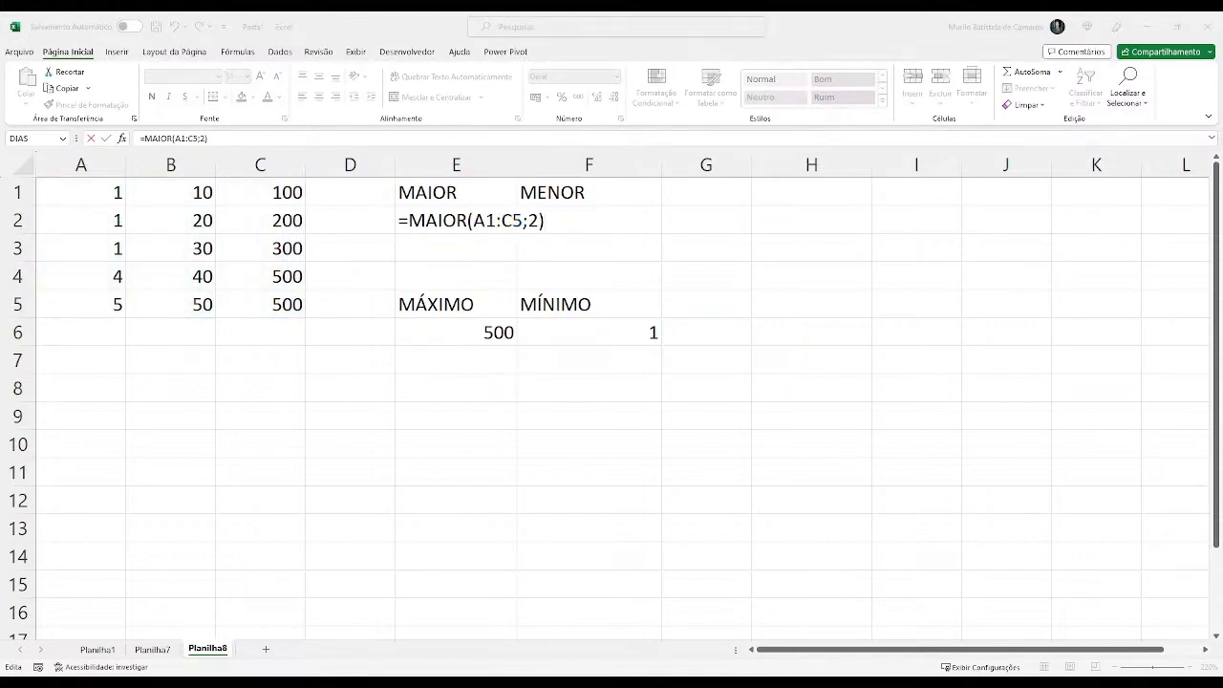
pyautogui.click(293, 304)
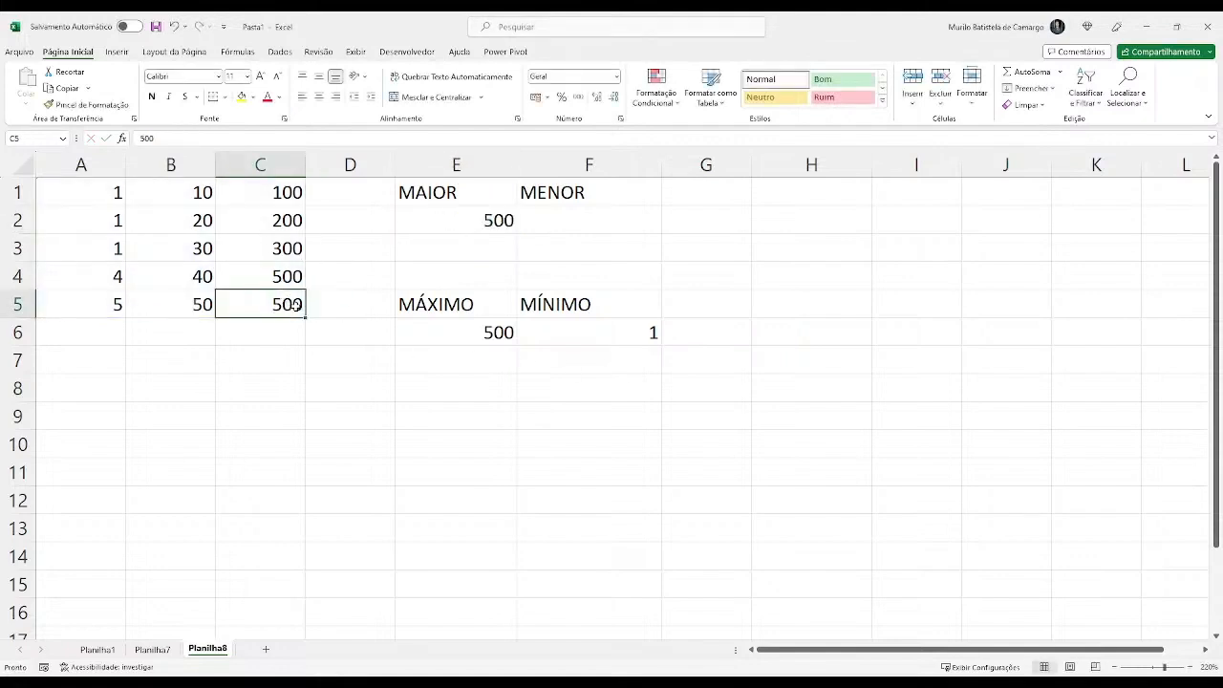
pyautogui.click(285, 277)
pyautogui.click(285, 247)
pyautogui.click(267, 221)
pyautogui.click(242, 199)
pyautogui.click(122, 274)
pyautogui.click(291, 303)
pyautogui.click(283, 277)
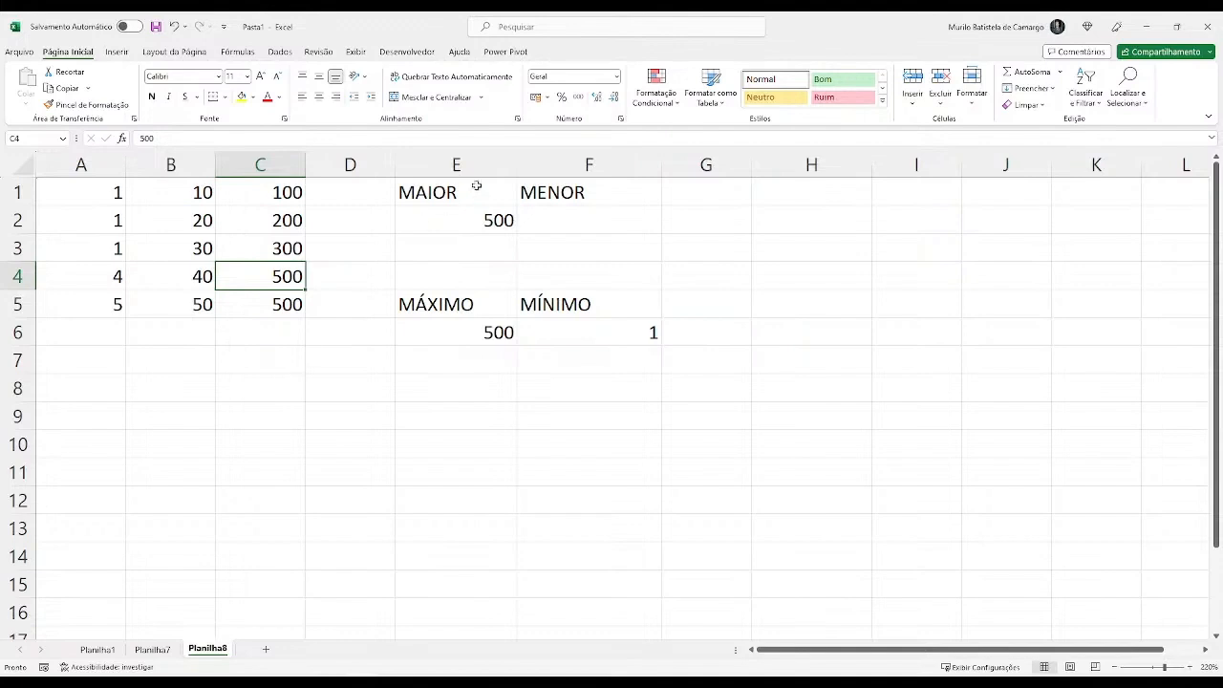
# Change the rank in E2's MAIOR formula to 3 and select C3 to compare it with the result.
pyautogui.doubleClick(485, 214)
pyautogui.moveTo(529, 221); pyautogui.dragTo(539, 221)
pyautogui.write('3')
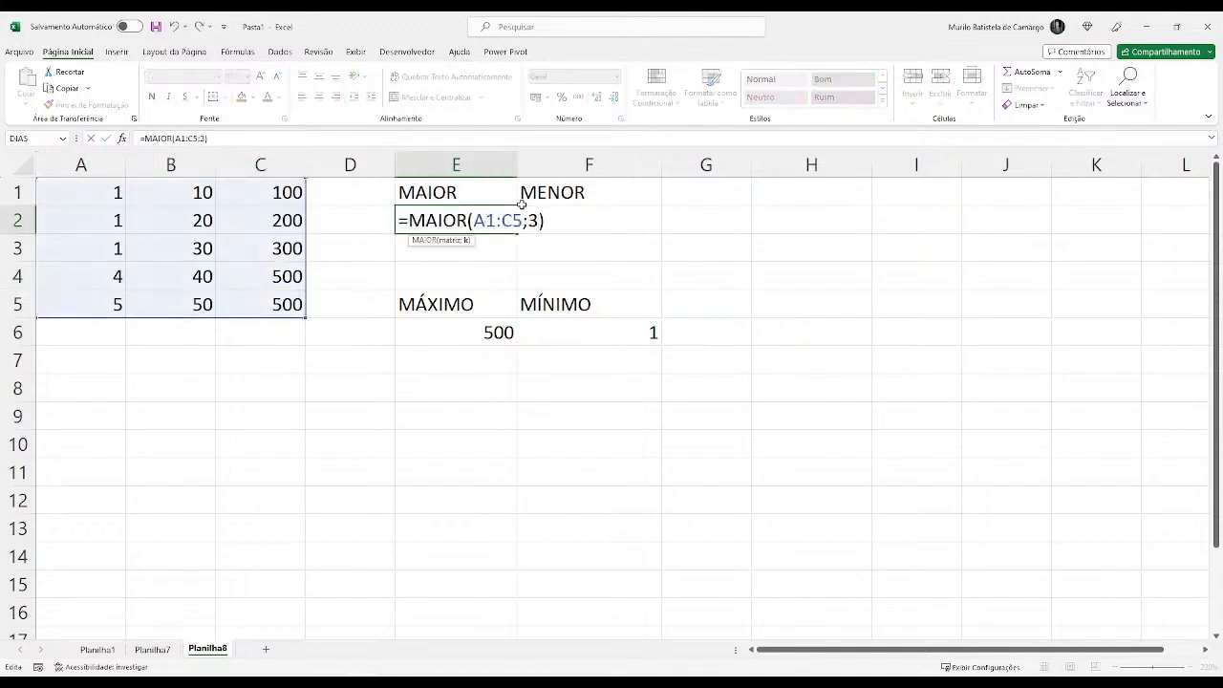
pyautogui.press('Return')
pyautogui.click(286, 247)
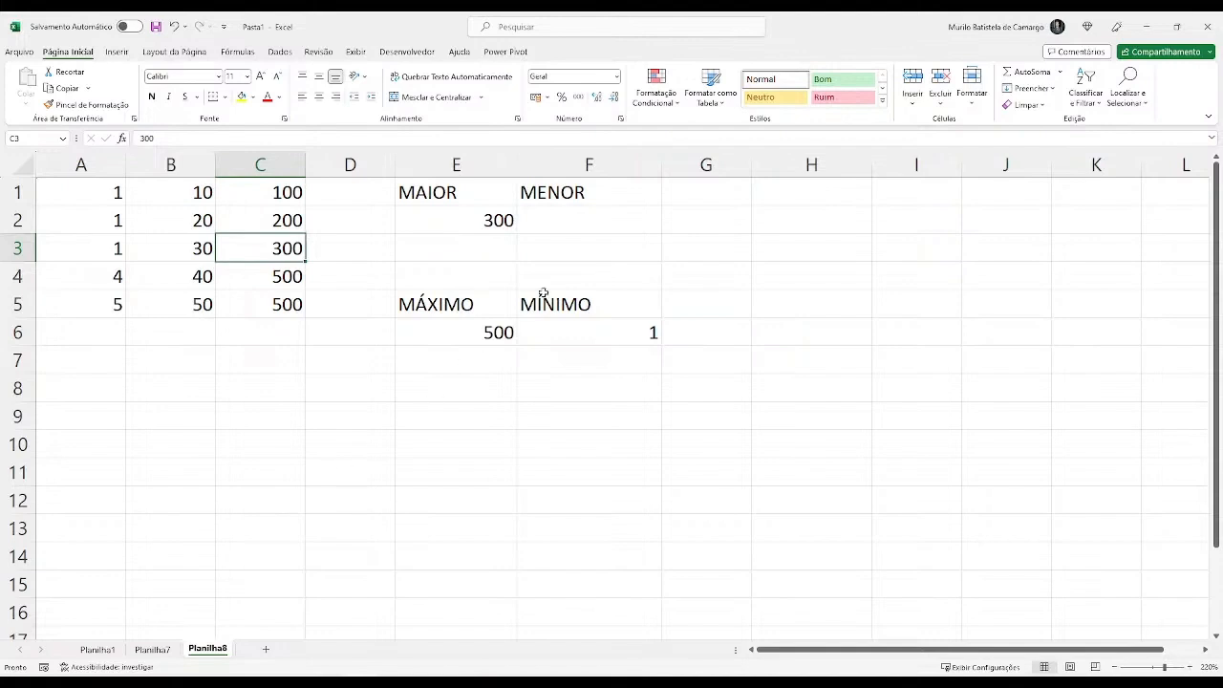
# Calculate the second smallest value of the modified data in F2 with the formula =MENOR(A1:C5;2).
pyautogui.click(576, 223)
pyautogui.write('=me')
pyautogui.press('Tab')
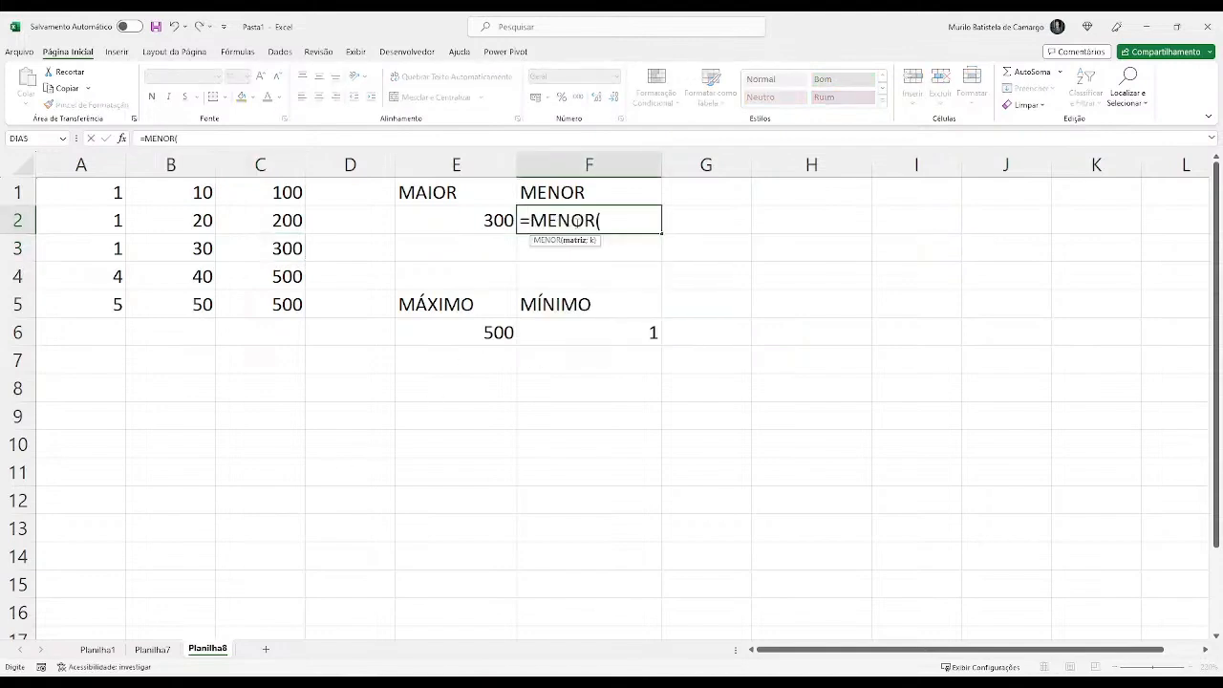
pyautogui.moveTo(66, 197); pyautogui.dragTo(286, 311)
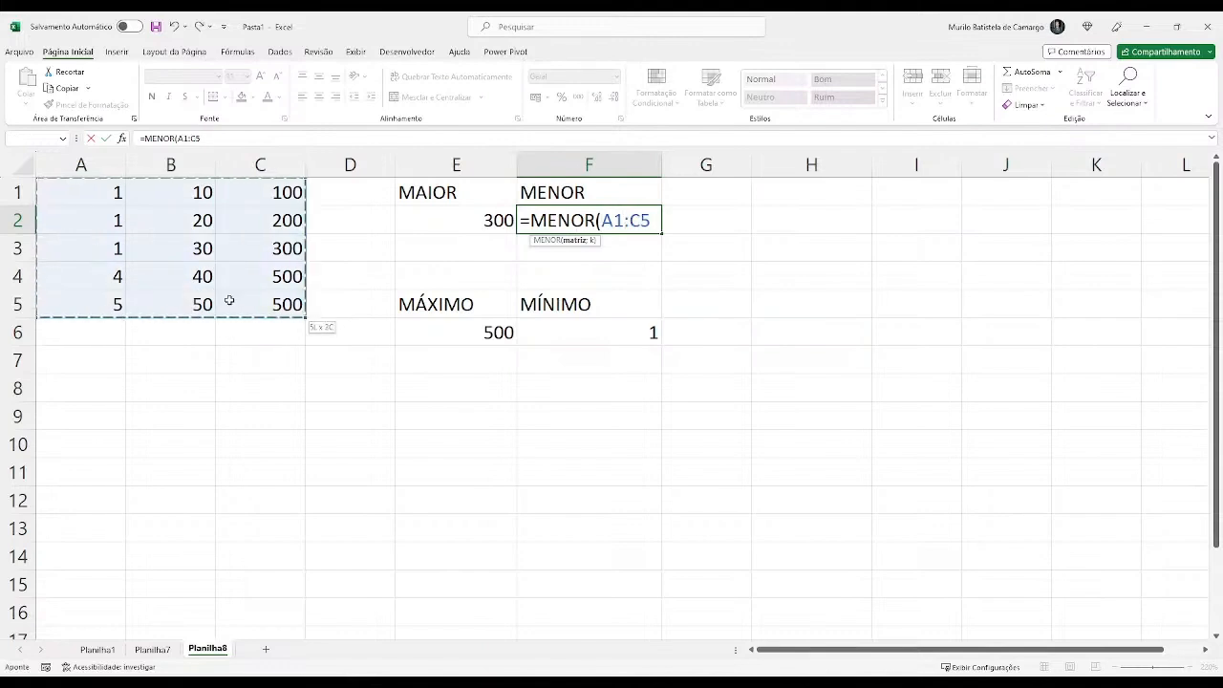
pyautogui.write(';2')
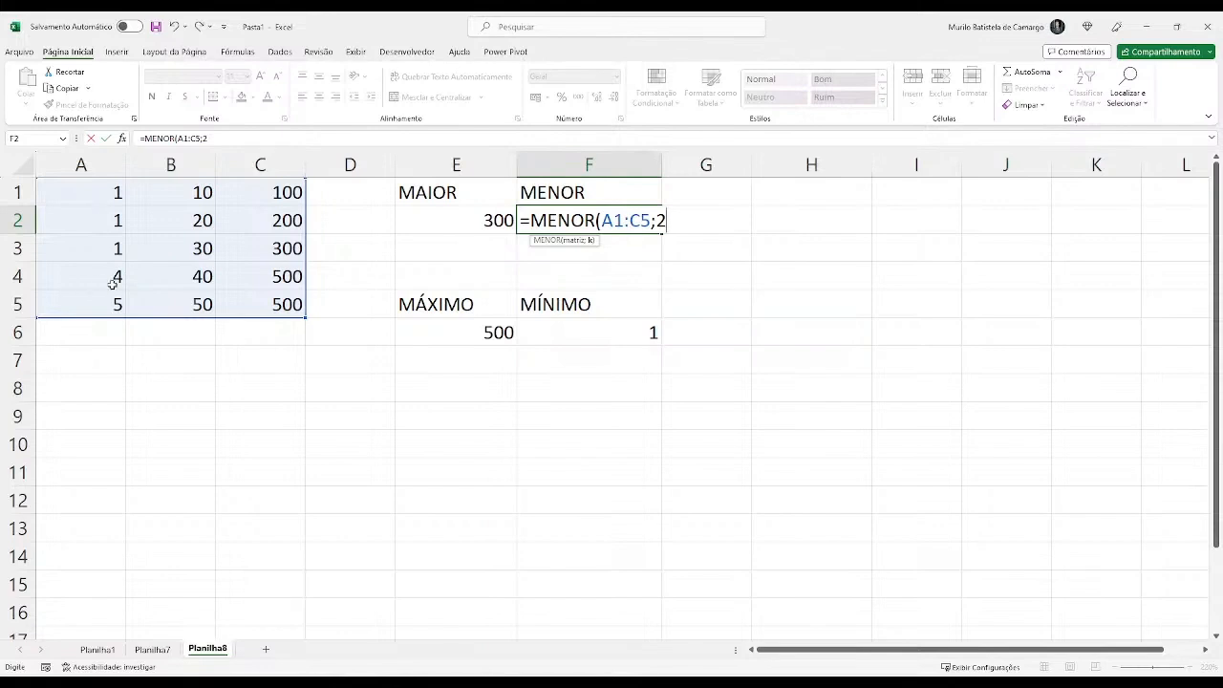
pyautogui.press('Return')
# Confirm the MENOR formula in F2 and change its rank to 3.
pyautogui.click(636, 216)
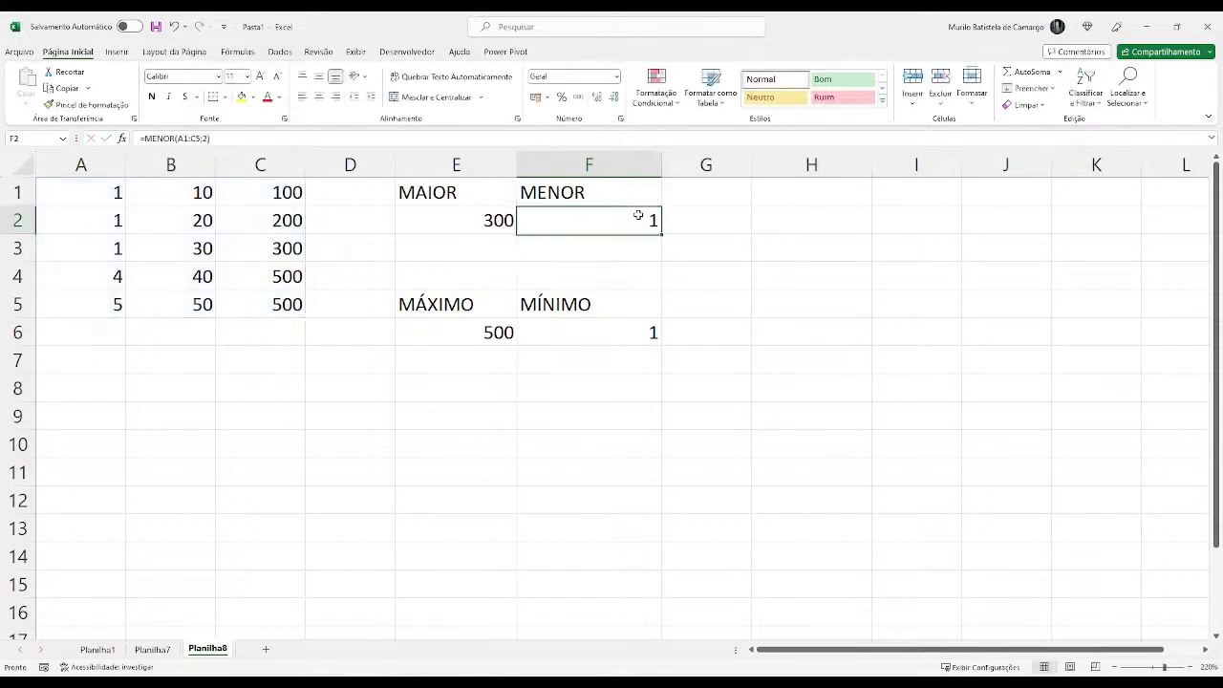
pyautogui.doubleClick(638, 216)
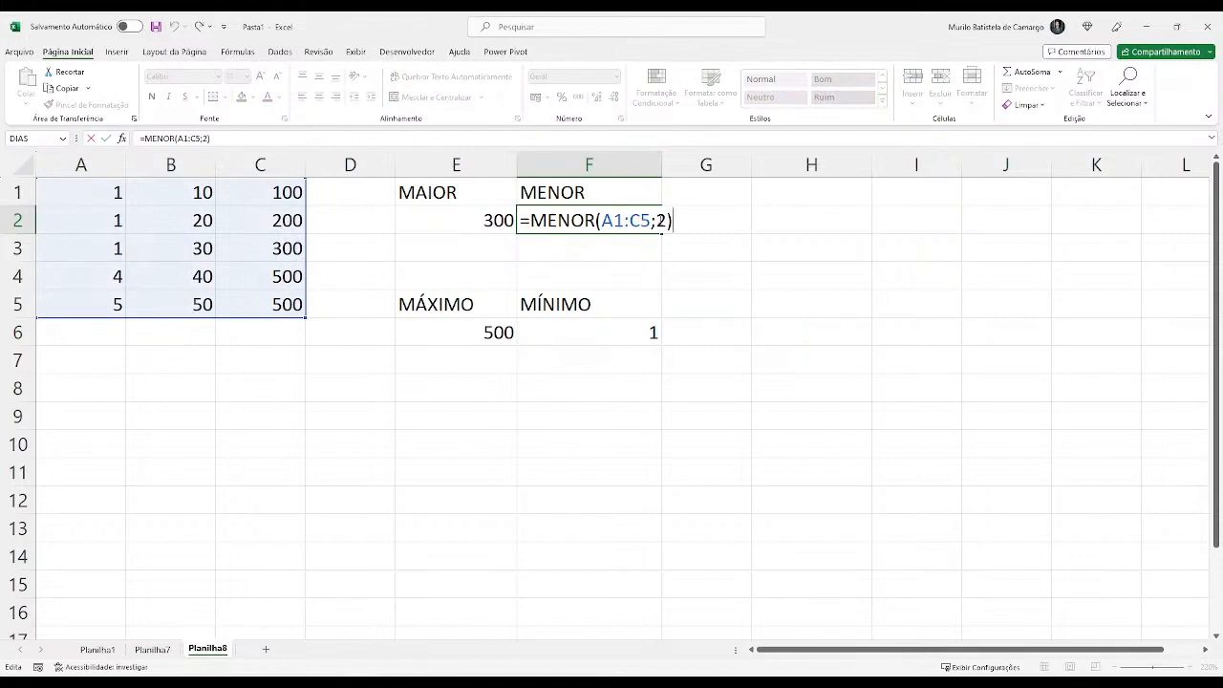
pyautogui.doubleClick(663, 229)
pyautogui.write('3')
pyautogui.press('Return')
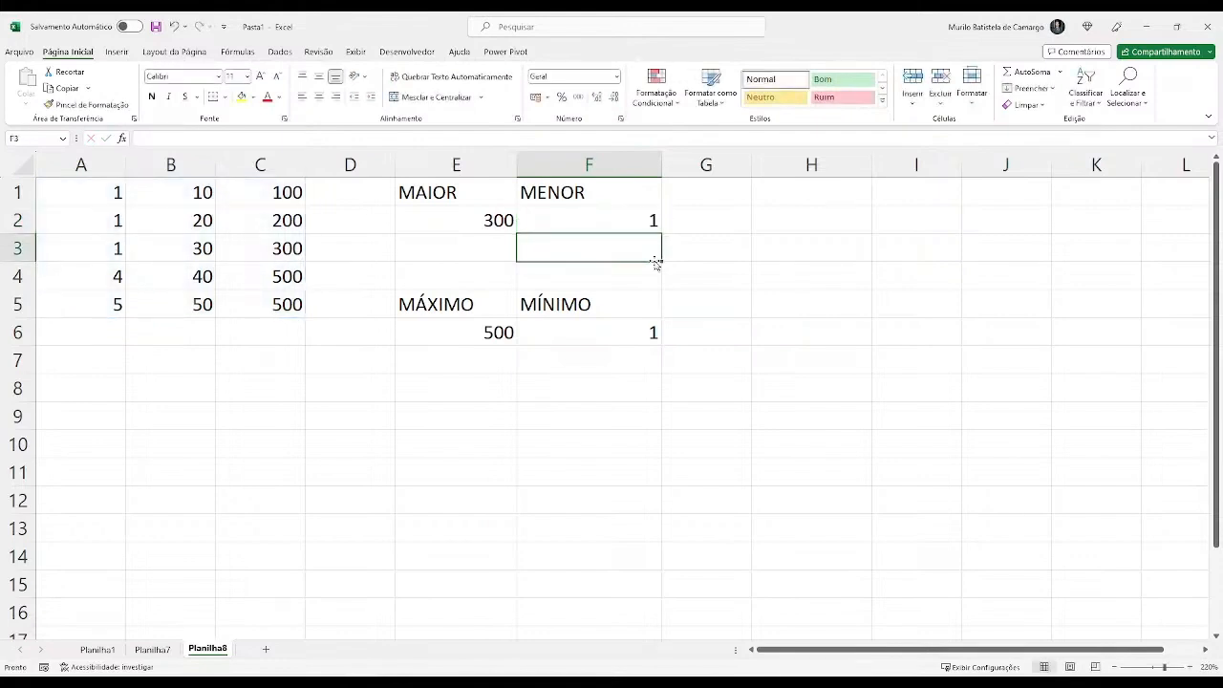
# Set the rank in F2's MENOR formula to 4.
pyautogui.doubleClick(633, 224)
pyautogui.doubleClick(660, 221)
pyautogui.write('4')
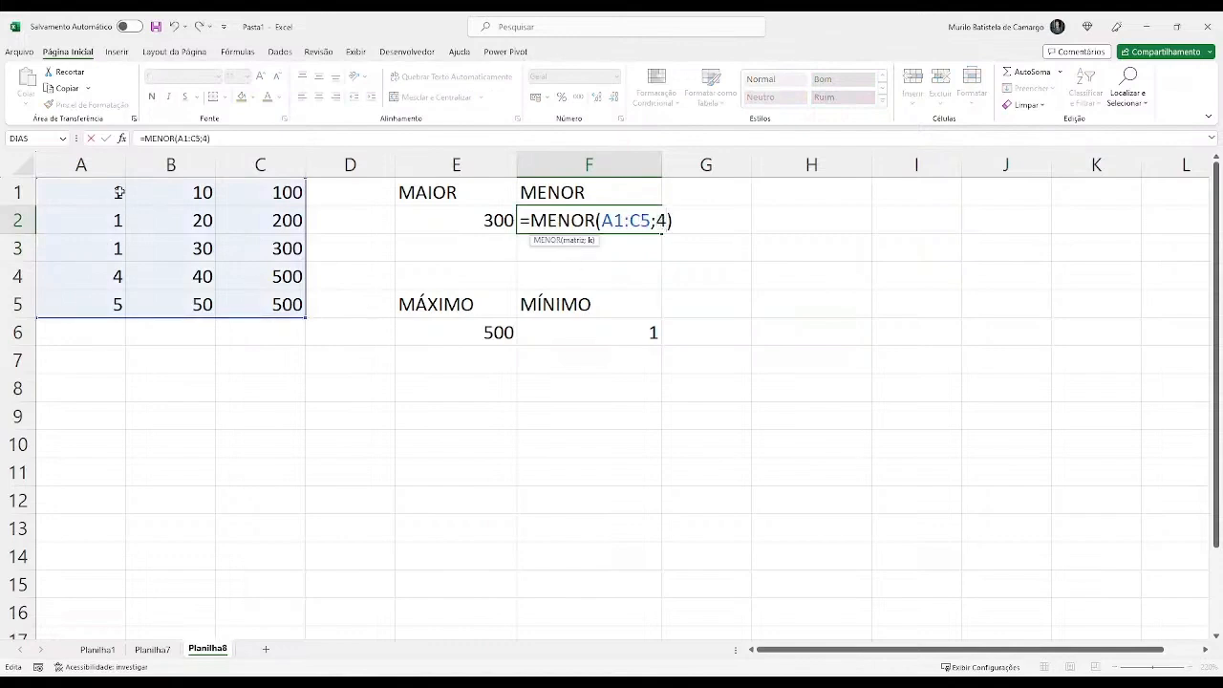
pyautogui.press('Return')
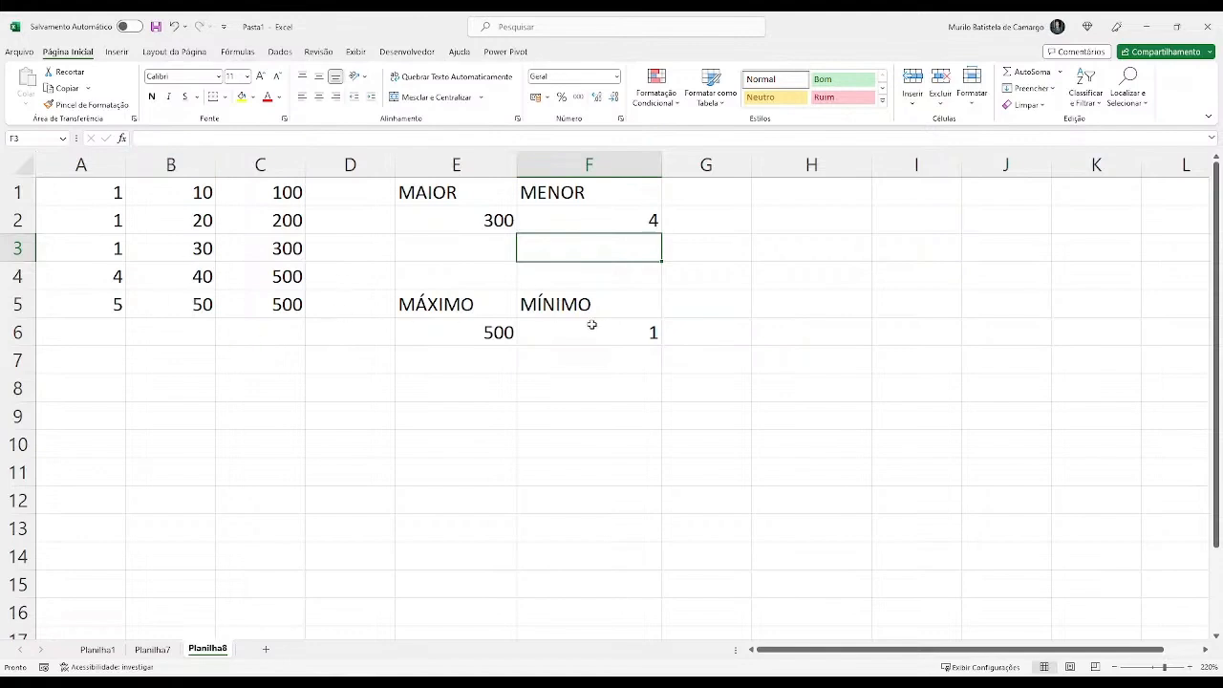
# Compare the MAIOR result in E2 with the repeated values in C4 and C5.
pyautogui.click(491, 225)
pyautogui.click(337, 304)
pyautogui.moveTo(337, 303); pyautogui.dragTo(291, 277)
pyautogui.click(297, 279)
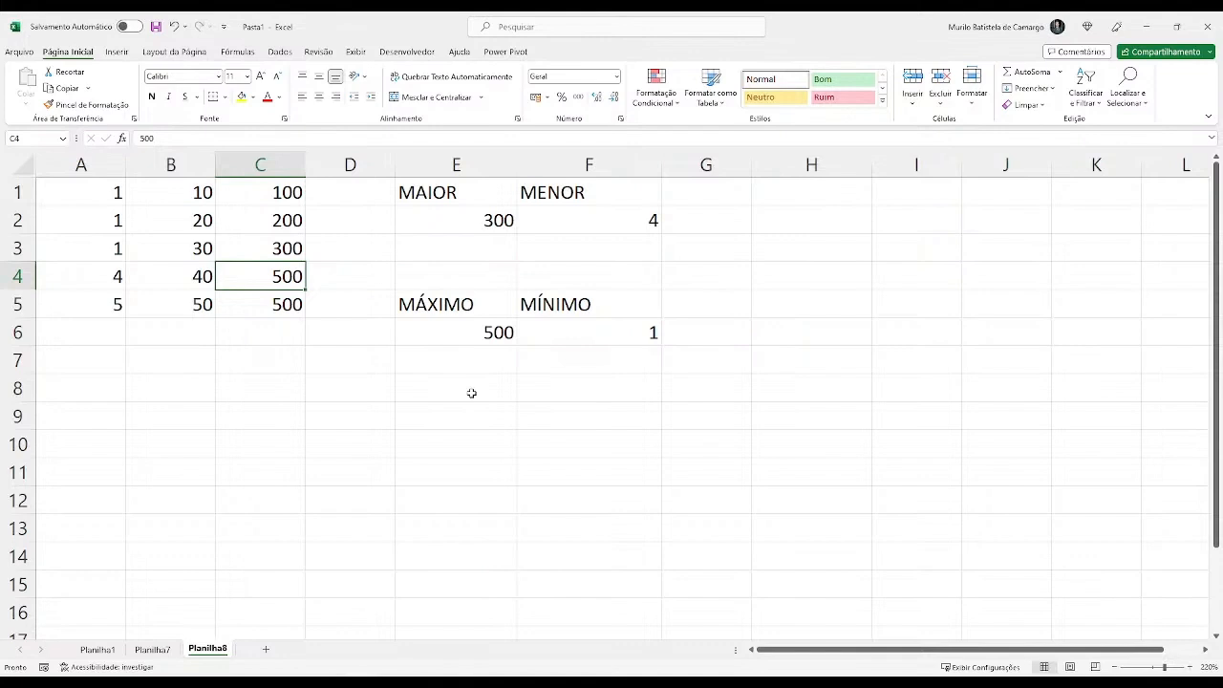
pyautogui.click(478, 443)
pyautogui.click(435, 387)
pyautogui.click(268, 281)
pyautogui.press('Down')
pyautogui.press('Right')
pyautogui.click(488, 226)
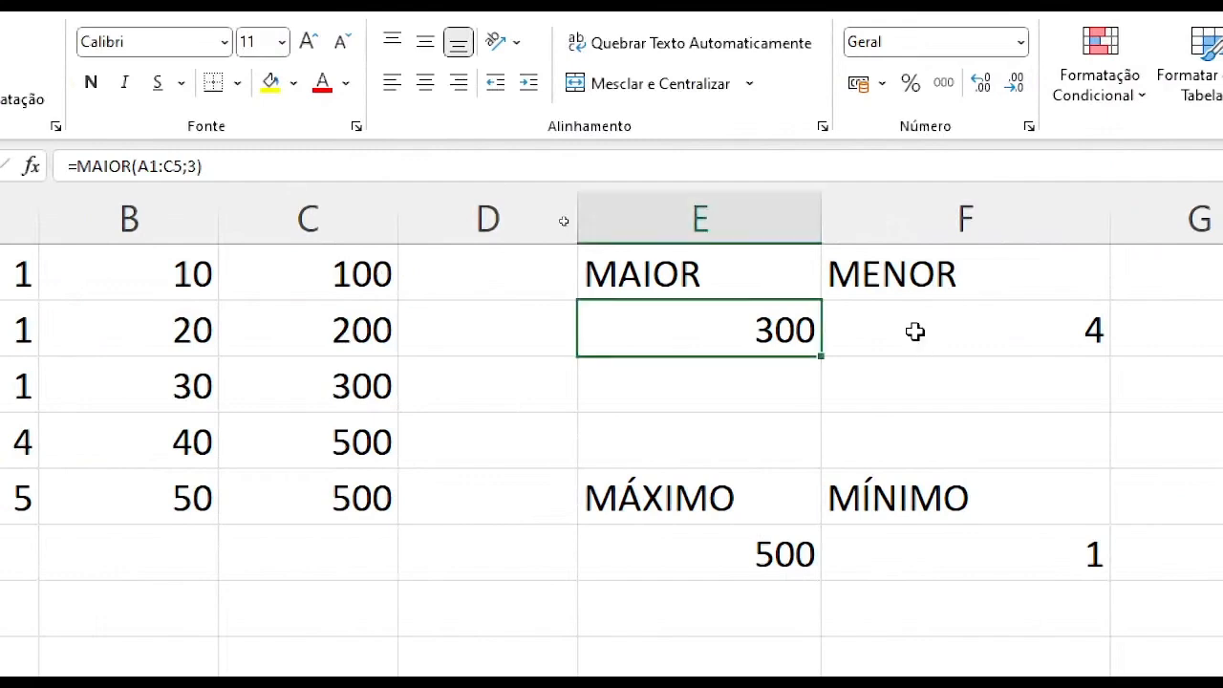
# Inspect the full MENOR formula in F2 without changing it.
pyautogui.click(913, 330)
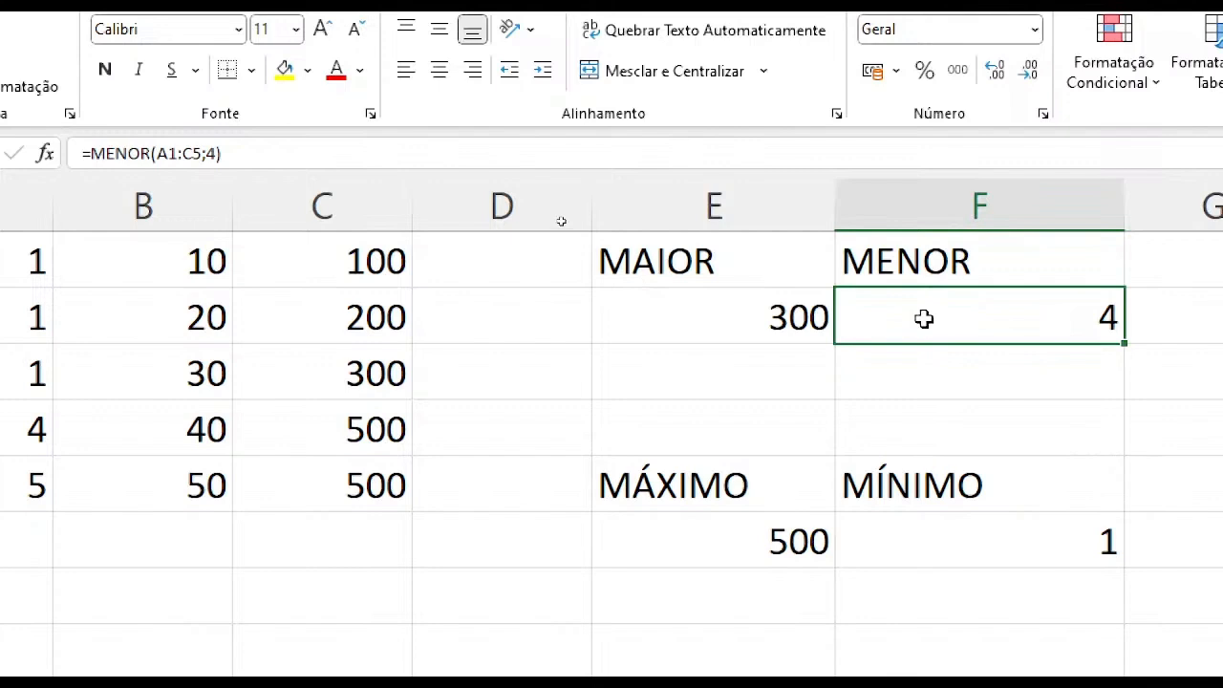
pyautogui.moveTo(224, 152); pyautogui.dragTo(116, 151)
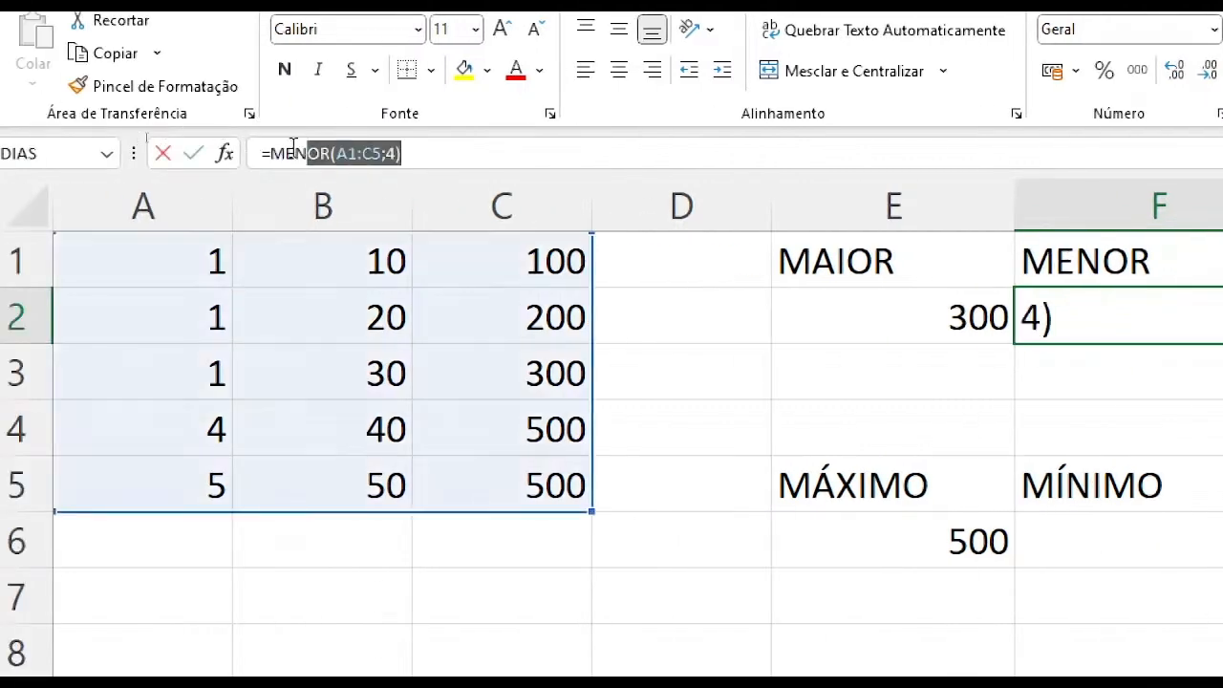
pyautogui.moveTo(293, 143); pyautogui.dragTo(243, 159)
pyautogui.click(1089, 322)
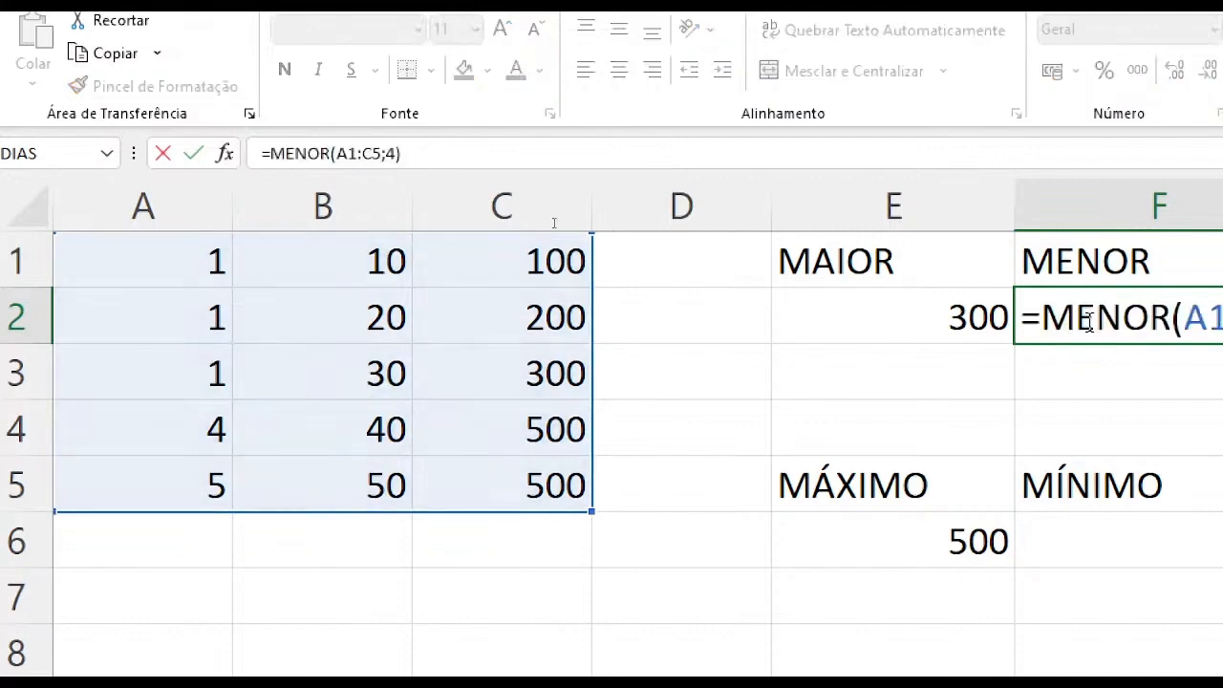
pyautogui.press('Escape')
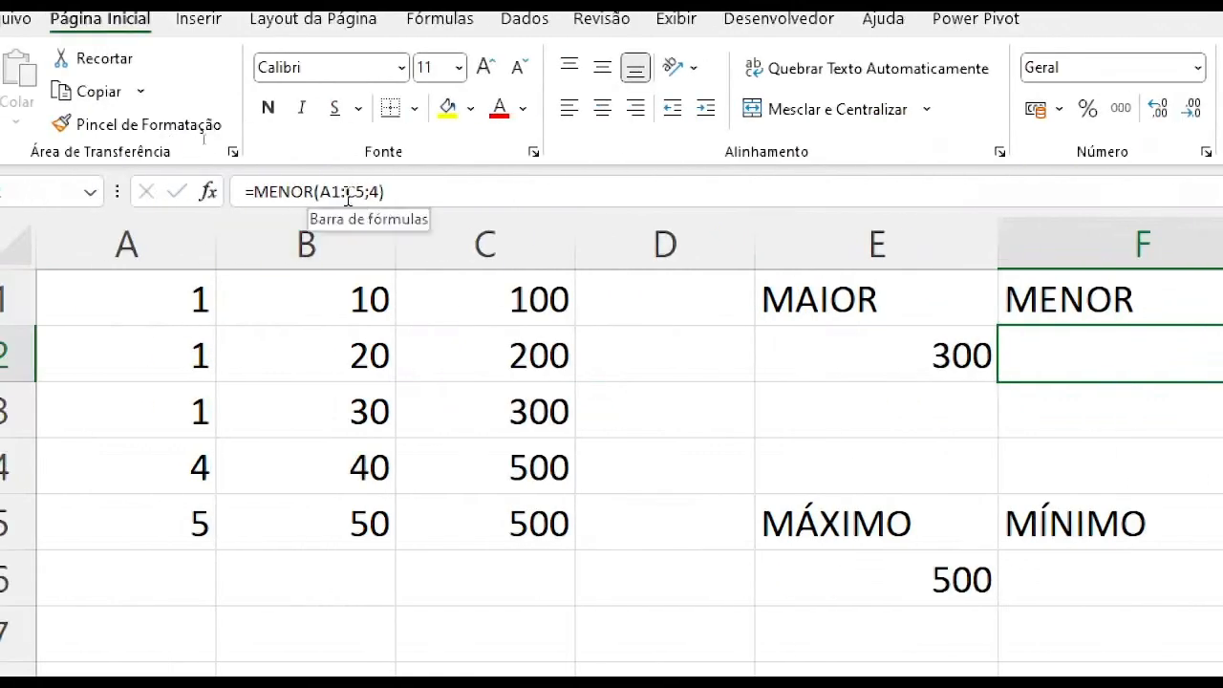
pyautogui.moveTo(409, 197); pyautogui.dragTo(206, 200)
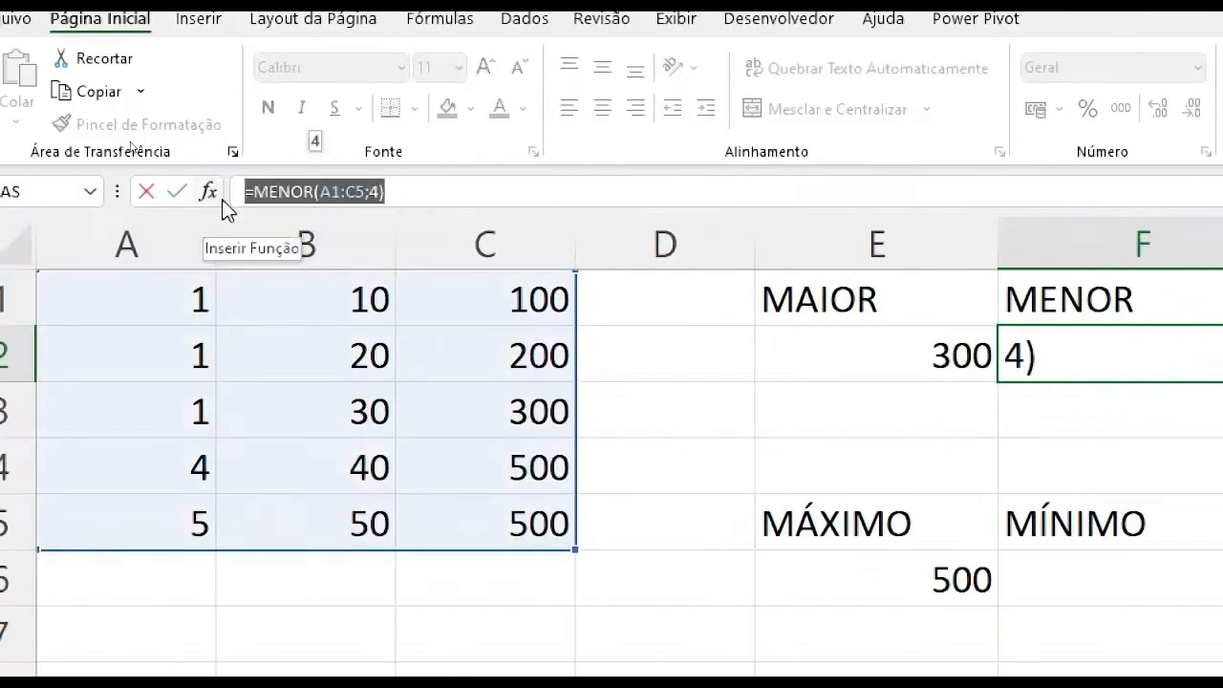
pyautogui.press('Escape')
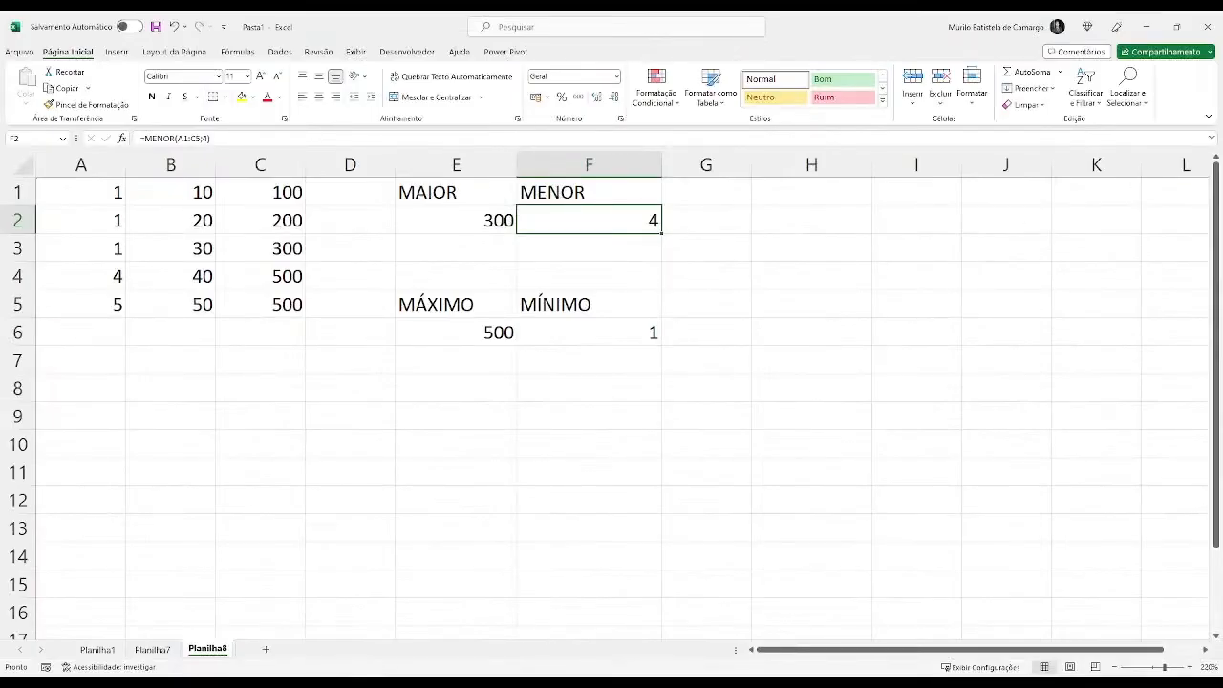
# Copy the MENOR formula from F2 into G3.
pyautogui.click(630, 276)
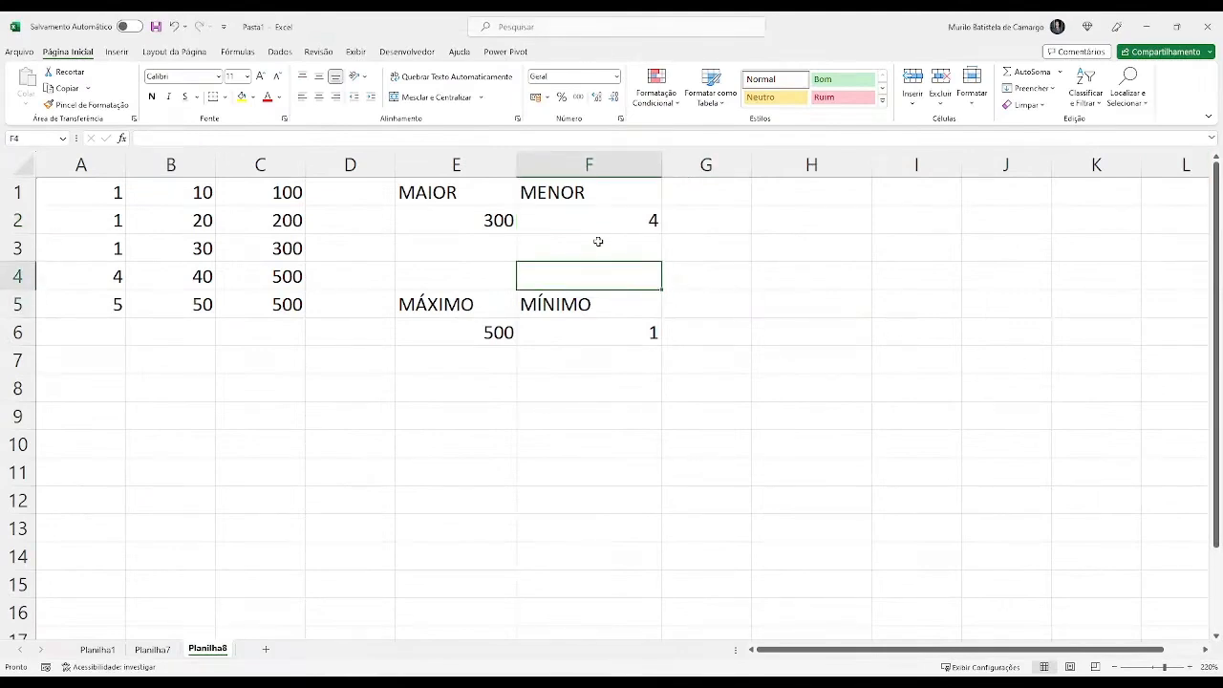
pyautogui.click(605, 224)
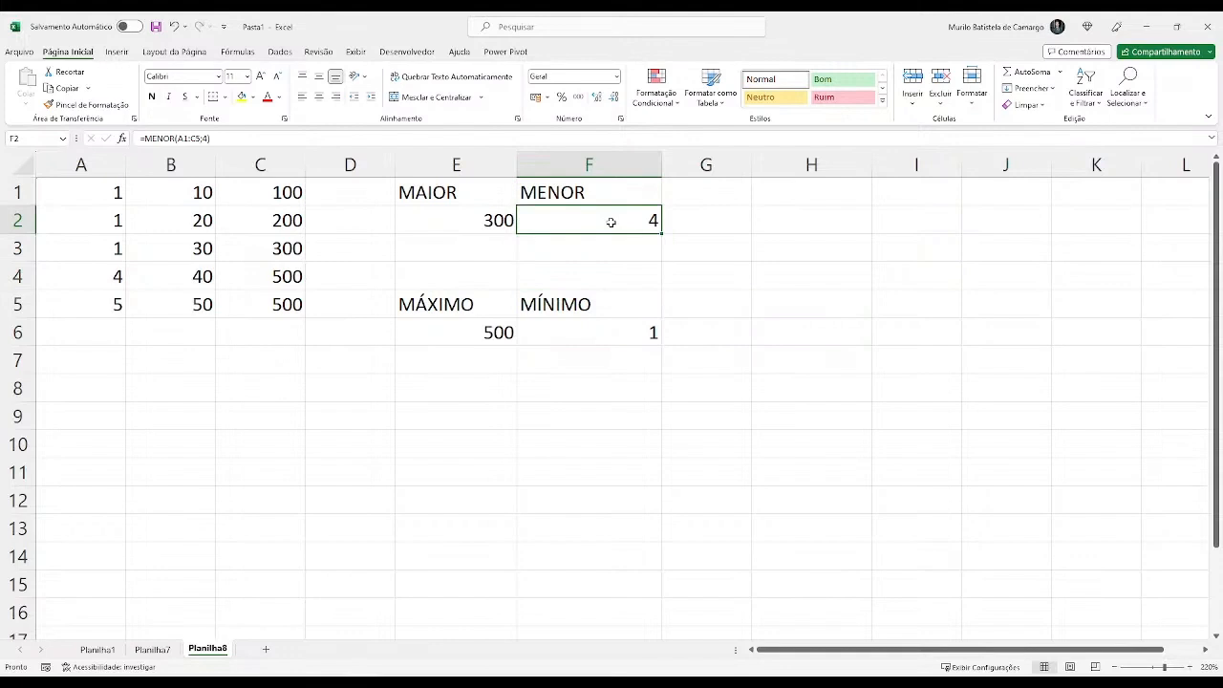
pyautogui.click(598, 238)
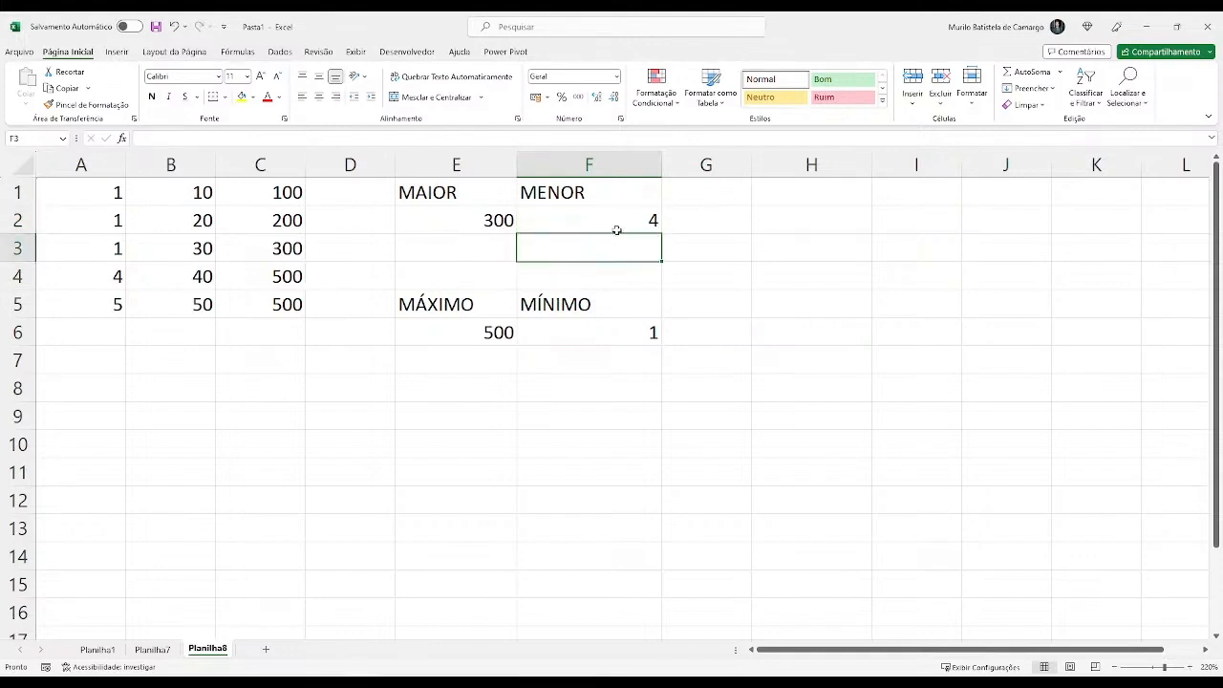
pyautogui.click(618, 228)
pyautogui.hotkey('ctrl', 'c')
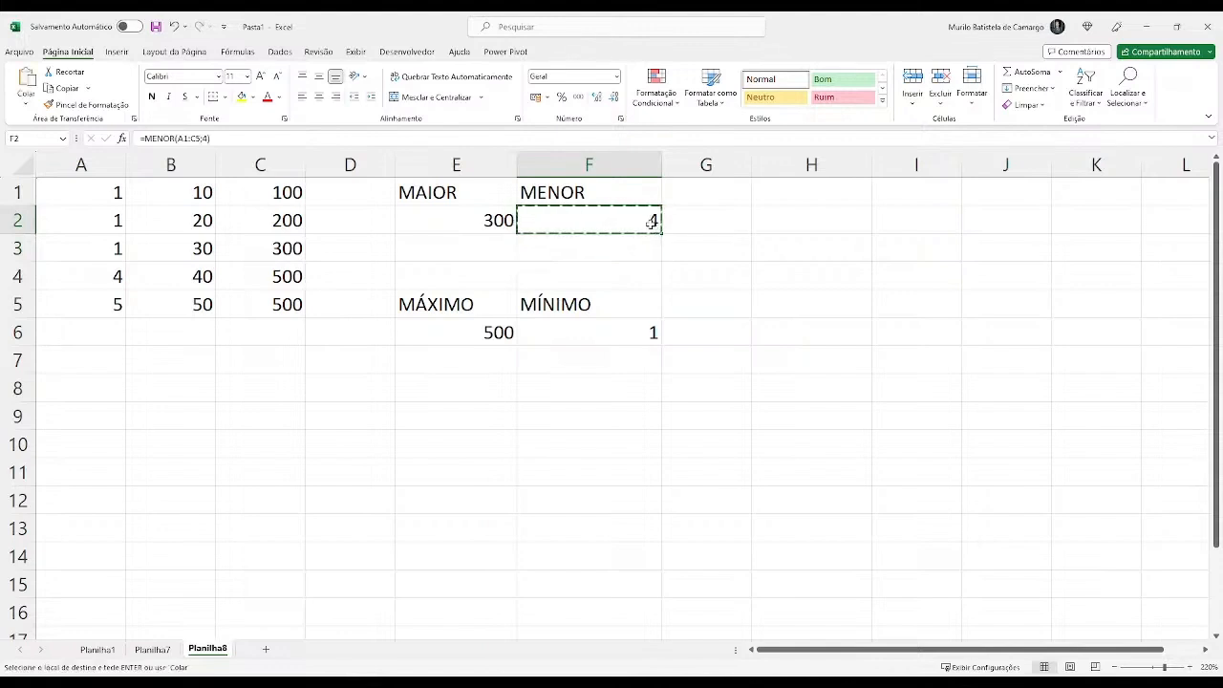
pyautogui.click(704, 256)
pyautogui.hotkey('ctrl', 'v')
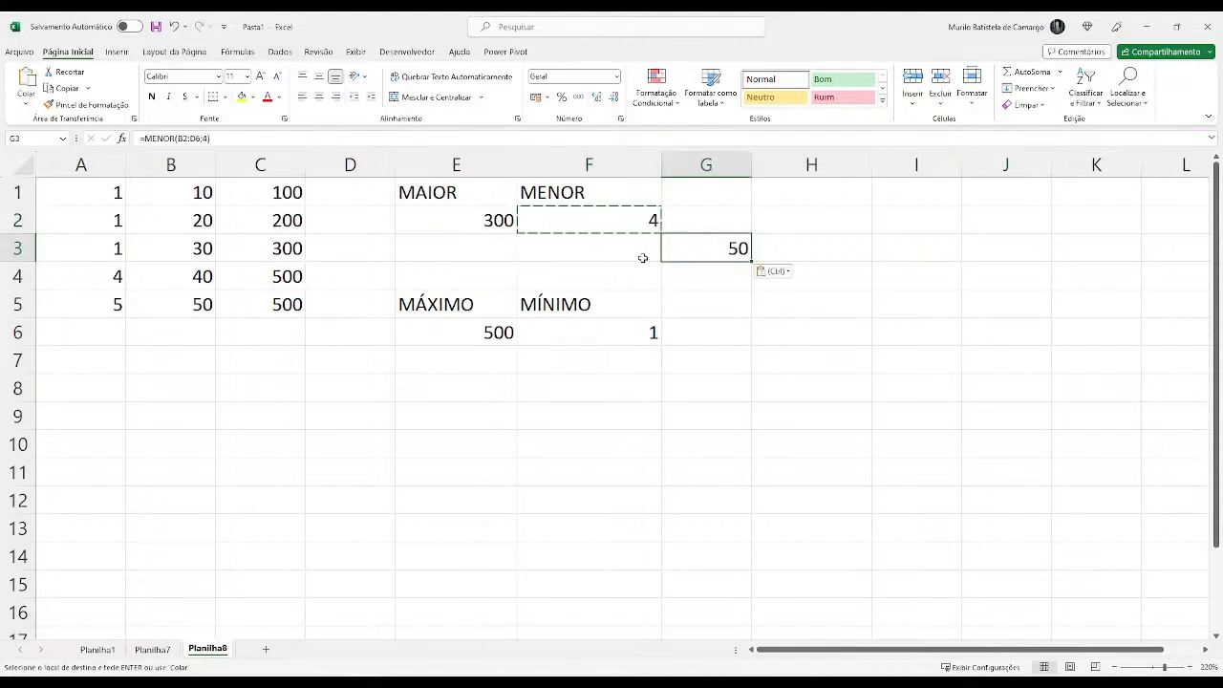
# Enter the plain value 4 in G5 to contrast it with the formula in F2.
pyautogui.click(644, 223)
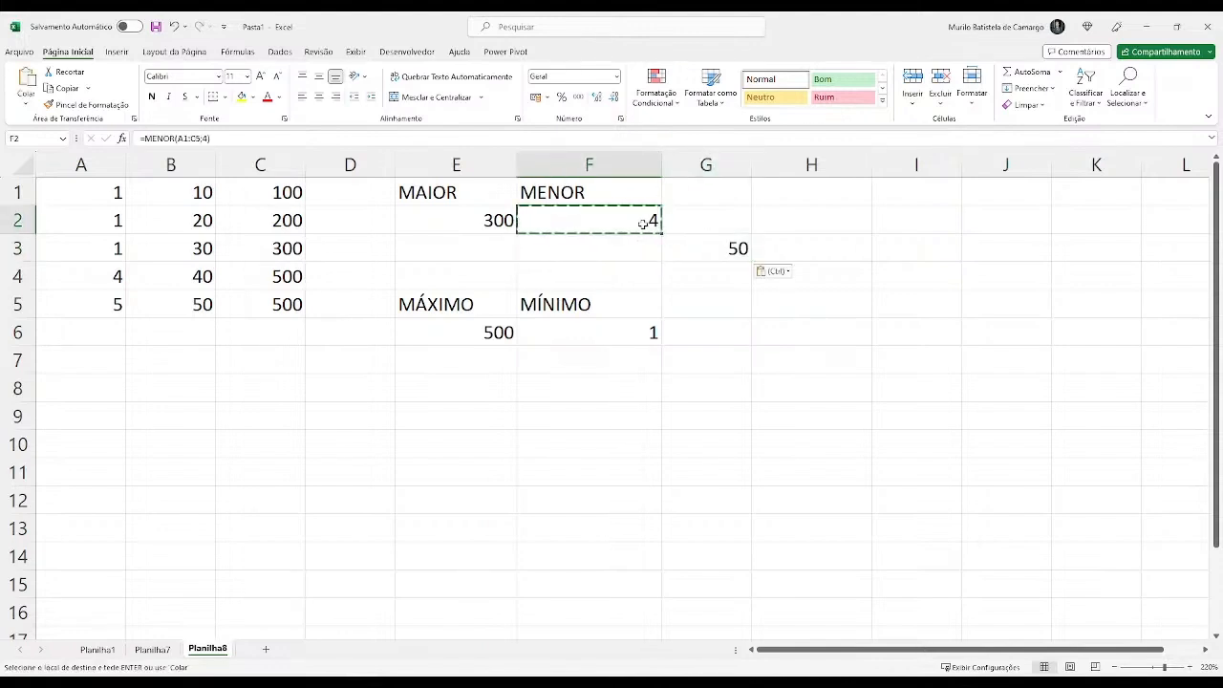
pyautogui.click(734, 320)
pyautogui.click(739, 308)
pyautogui.write('4')
pyautogui.click(767, 327)
# Copy the value in G5 to cells H5, H6, H8, J6 and I4.
pyautogui.click(724, 303)
pyautogui.hotkey('ctrl', 'c')
pyautogui.click(792, 305)
pyautogui.hotkey('ctrl', 'v')
pyautogui.click(819, 328)
pyautogui.keyDown('ctrl'); pyautogui.click(812, 388); pyautogui.keyUp('ctrl')
pyautogui.hotkey('ctrl', 'v')
pyautogui.click(1005, 331)
pyautogui.hotkey('ctrl', 'v')
pyautogui.click(925, 273)
pyautogui.hotkey('ctrl', 'v')
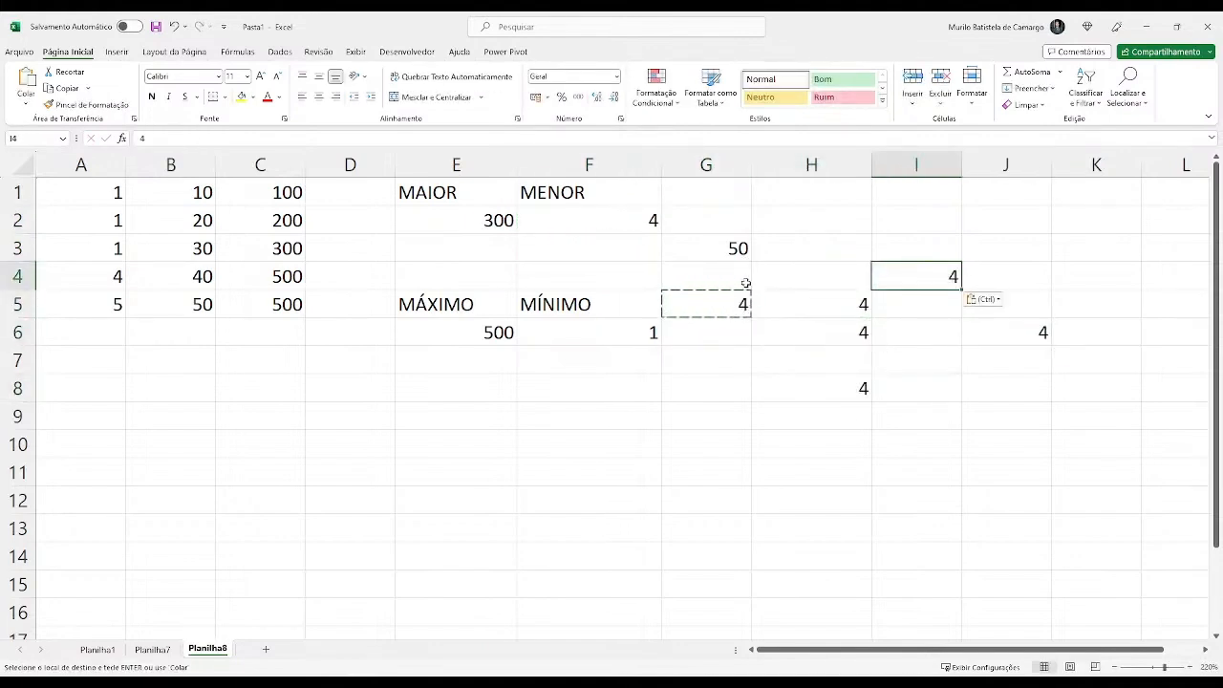
# Clear the typed and pasted 4s from G5, H5, H6, I4 and J6.
pyautogui.moveTo(748, 284); pyautogui.dragTo(972, 369)
pyautogui.press('Delete')
pyautogui.click(864, 367)
pyautogui.click(840, 381)
# Check the formula behind F2 and delete the copied MENOR formula from G3.
pyautogui.click(655, 228)
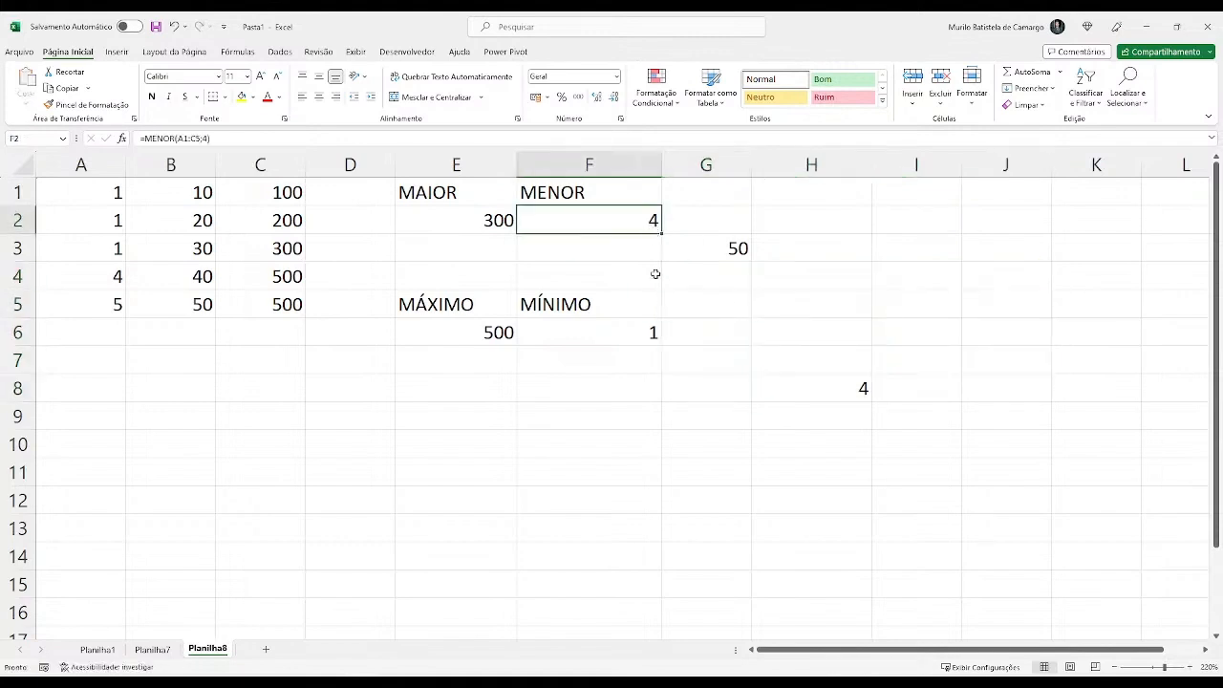
pyautogui.moveTo(225, 139); pyautogui.dragTo(150, 140)
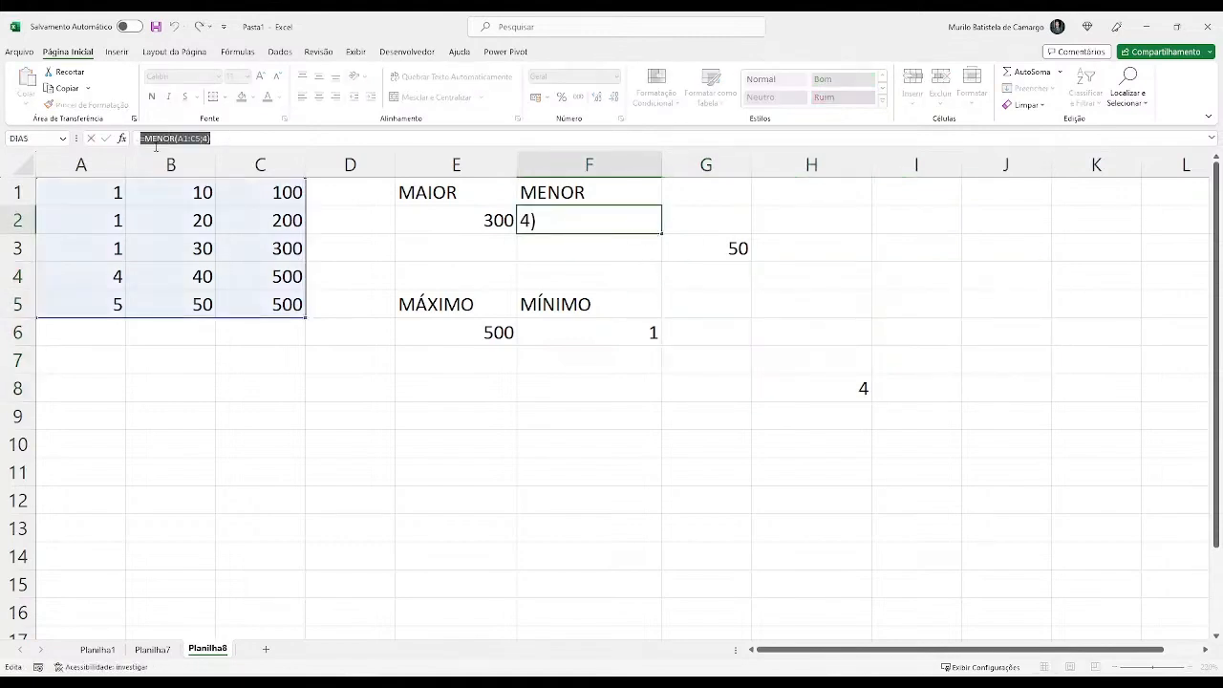
pyautogui.click(703, 241)
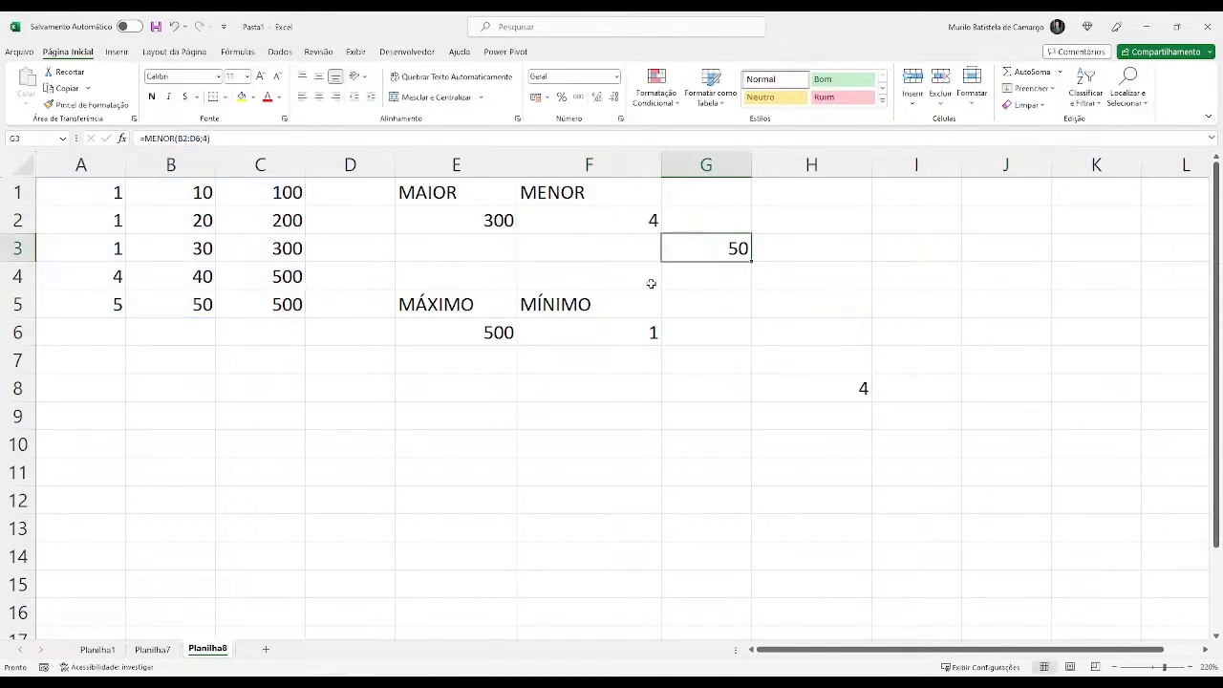
pyautogui.press('Delete')
# Review the range and rank arguments of F2's MENOR formula beside its result.
pyautogui.click(647, 221)
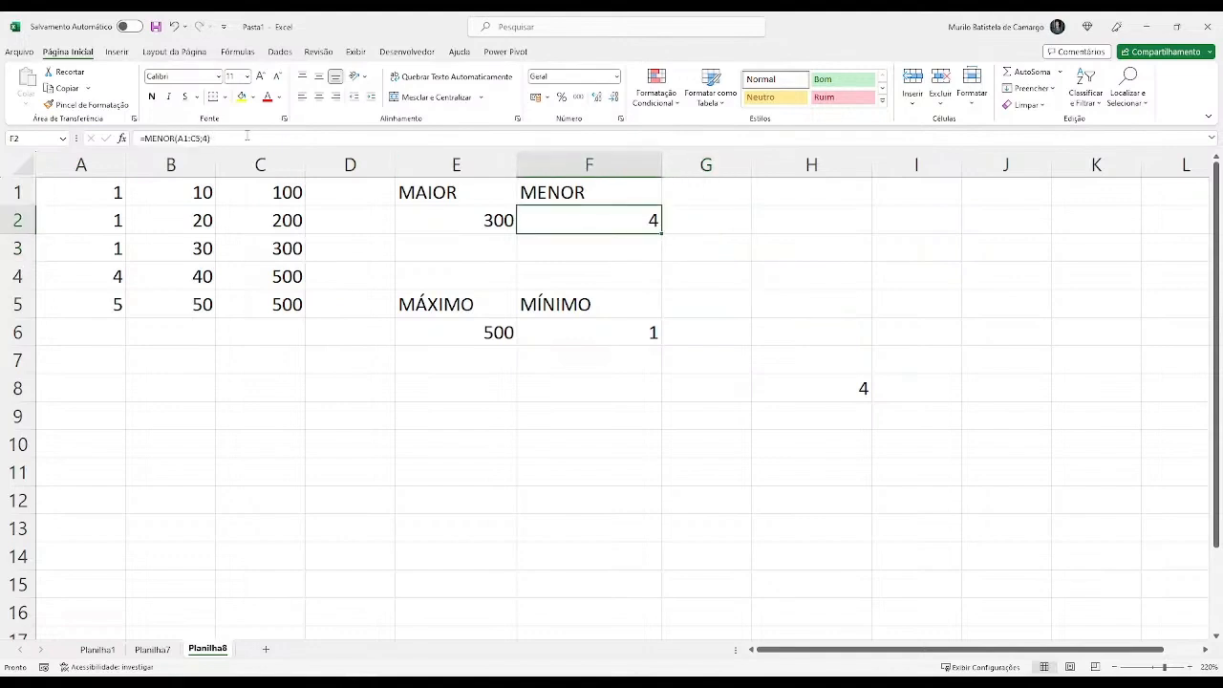
pyautogui.press('F2')
pyautogui.click(452, 241)
pyautogui.keyDown('ctrl'); pyautogui.scroll(5, 472, 251); pyautogui.keyUp('ctrl')
pyautogui.click(587, 239)
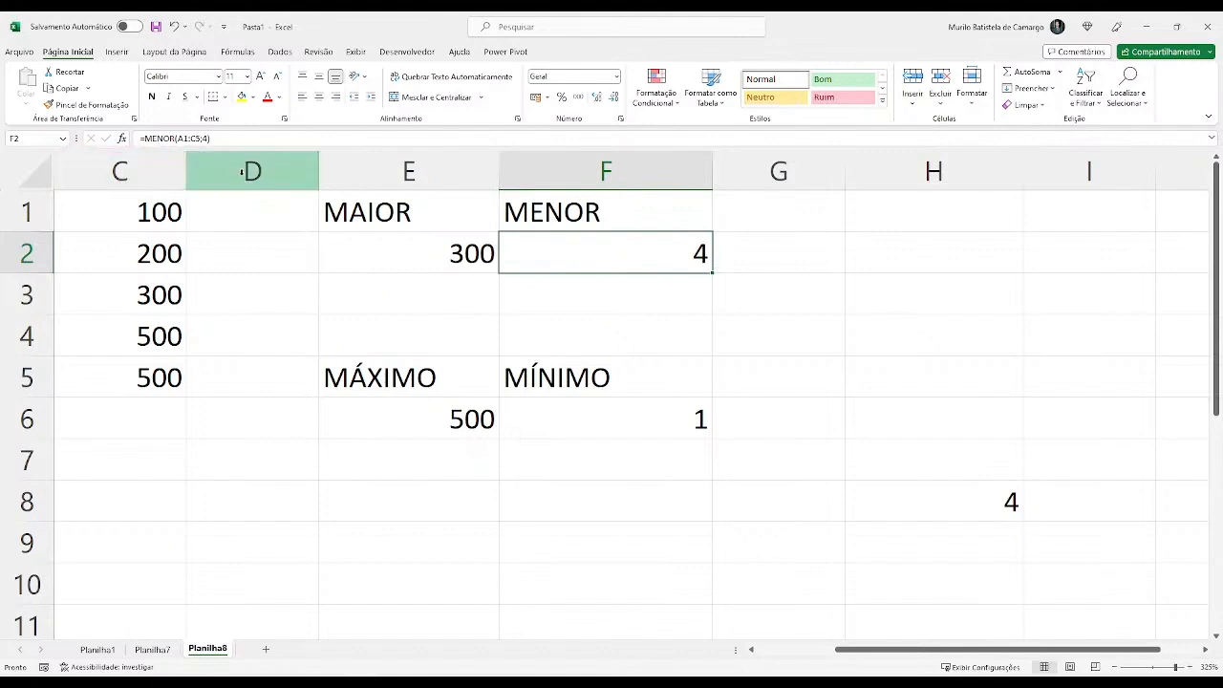
pyautogui.keyDown('ctrl'); pyautogui.scroll(-5, 459, 355); pyautogui.keyUp('ctrl')
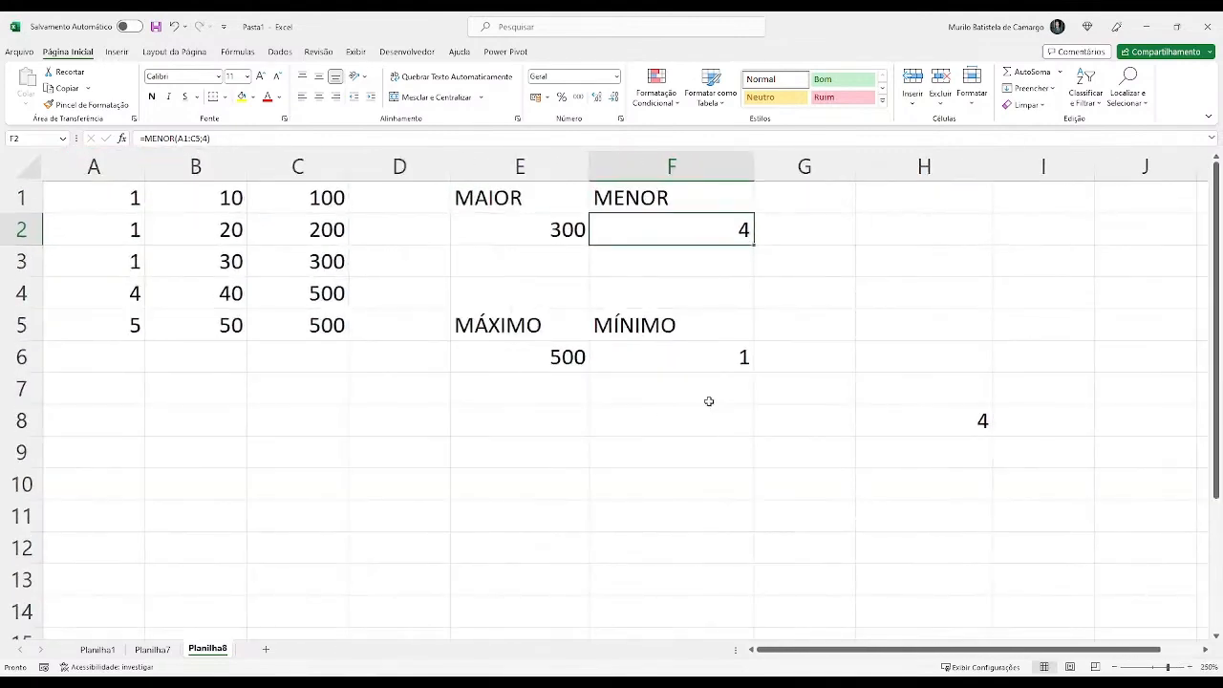